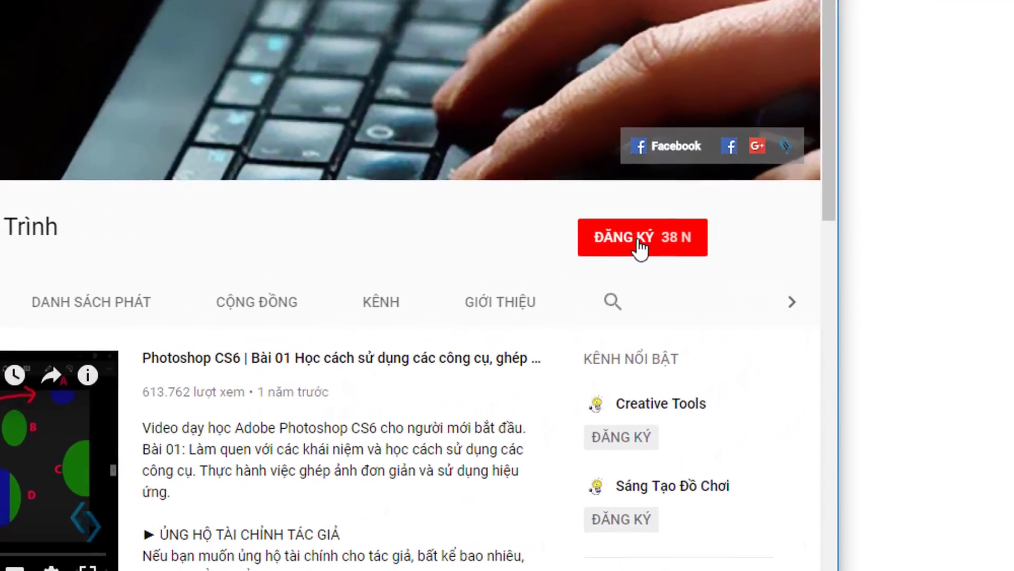
Subscribe to the programming tutorial channel and turn on the bell for all new videos.
{"action": "left_click", "coordinate": [717, 234]}
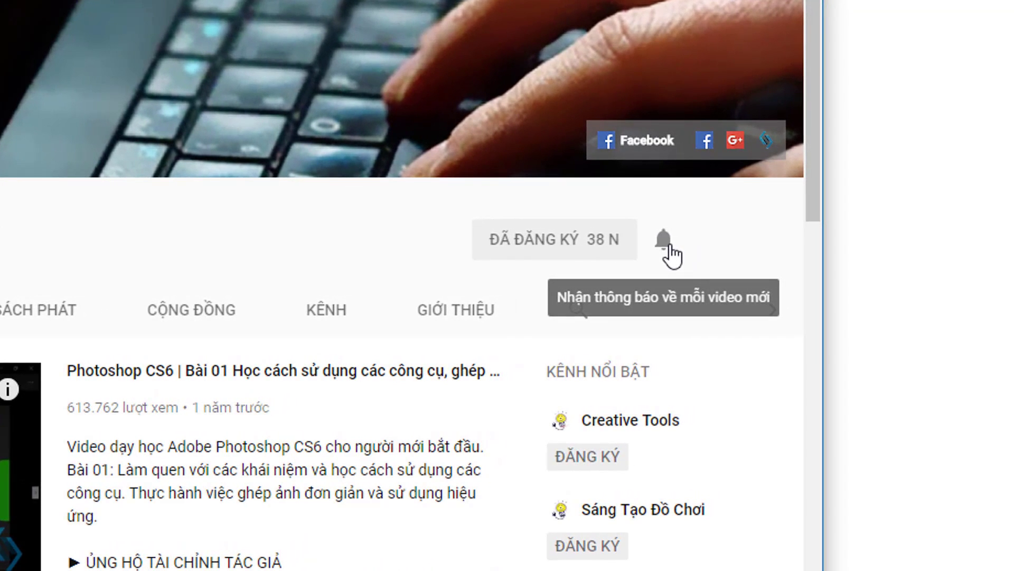
{"action": "left_click", "coordinate": [667, 245]}
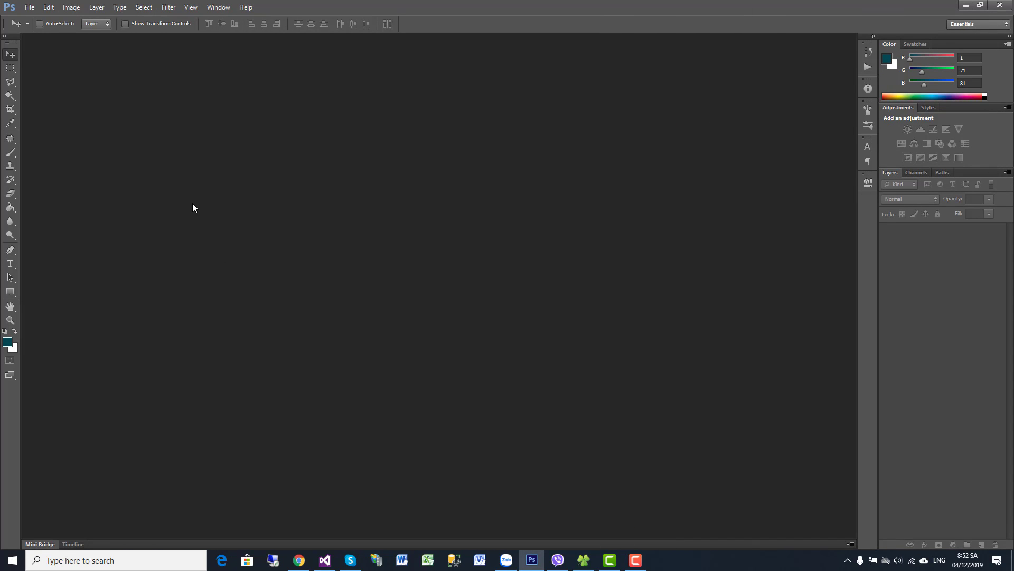
Open the two photos listed under Today in Downloads as separate documents.
{"action": "left_click", "coordinate": [30, 7]}
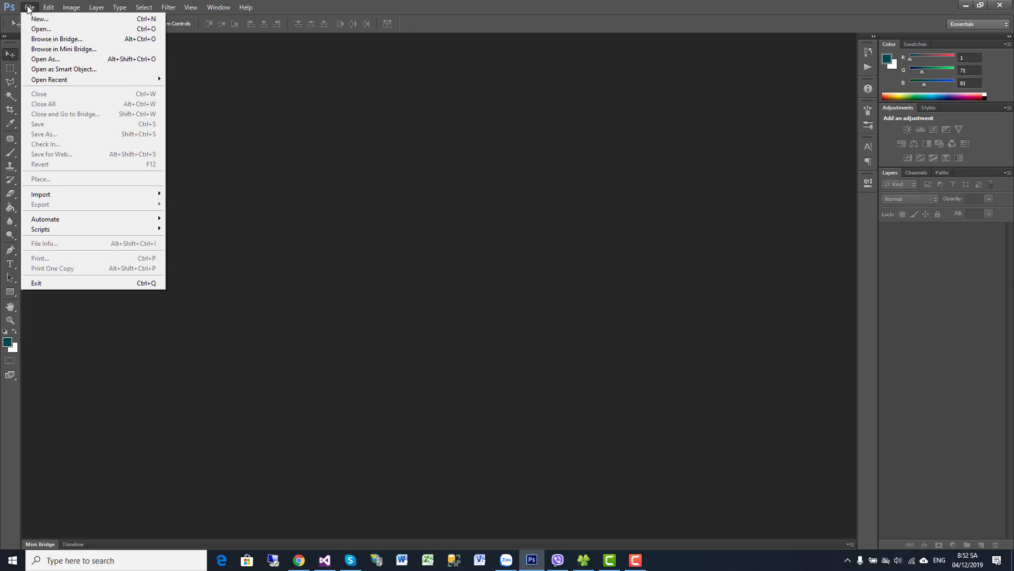
{"action": "left_click", "coordinate": [48, 30]}
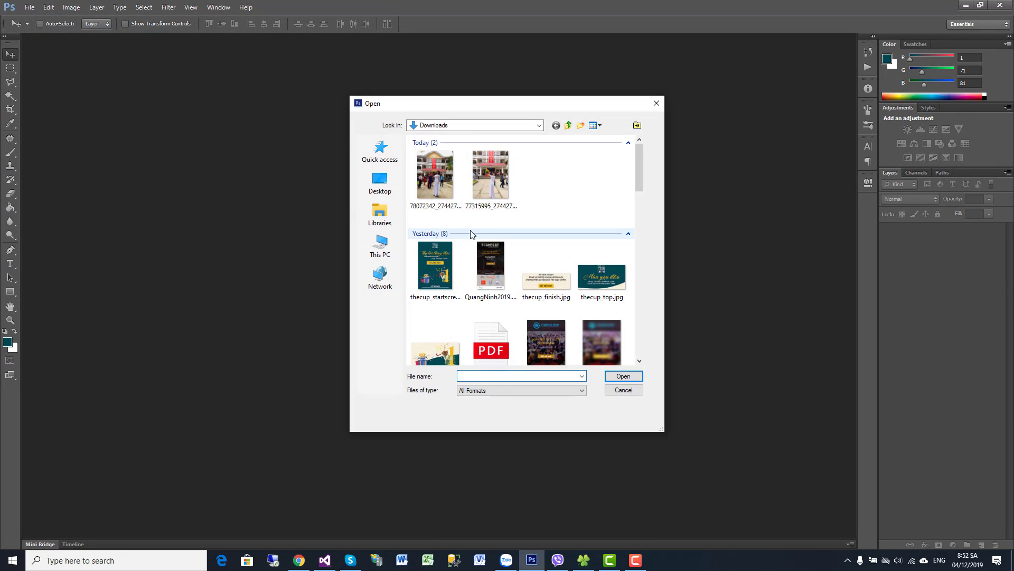
{"action": "left_click_drag", "start_coordinate": [538, 182], "coordinate": [424, 173]}
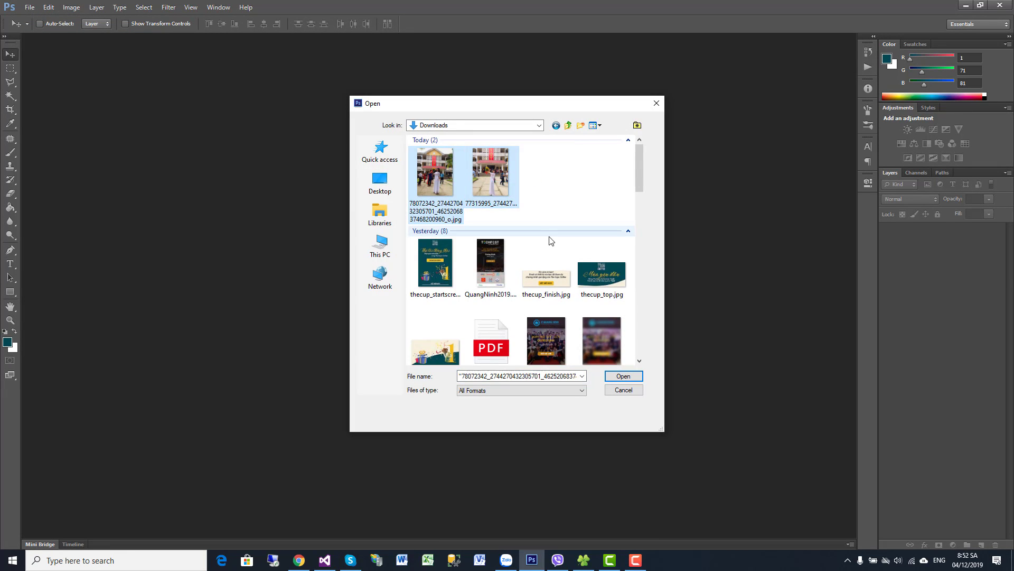
{"action": "left_click", "coordinate": [626, 377]}
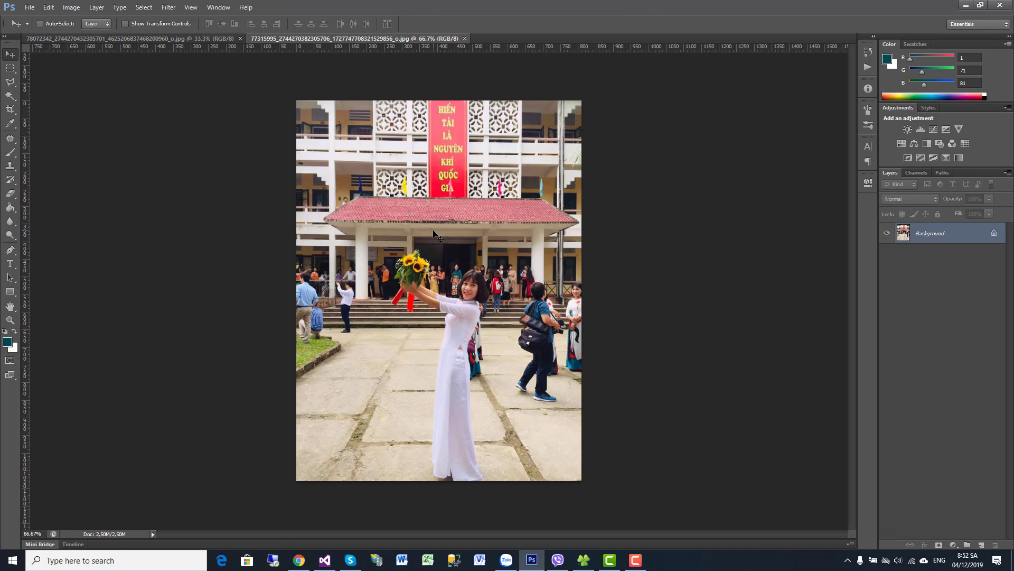
Zoom the bystander photo to 100% around the woman in white.
{"action": "left_click", "coordinate": [195, 38]}
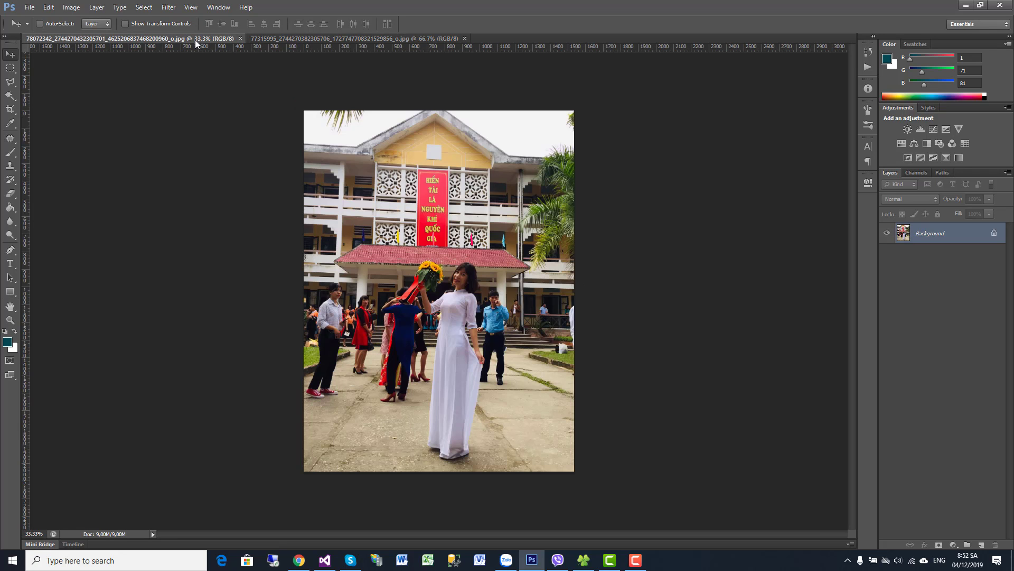
{"action": "left_click", "coordinate": [10, 321]}
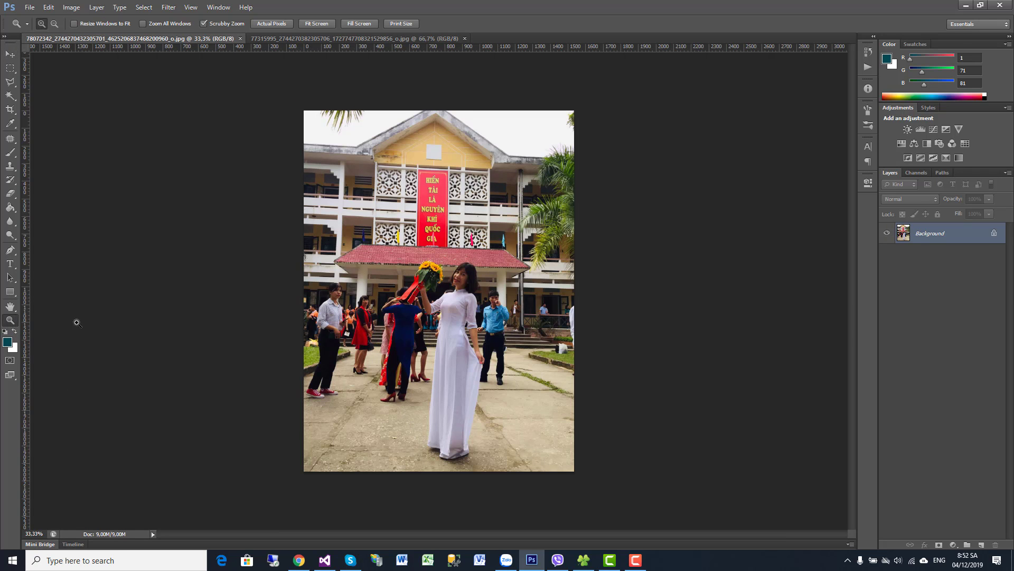
{"action": "left_click", "coordinate": [517, 303]}
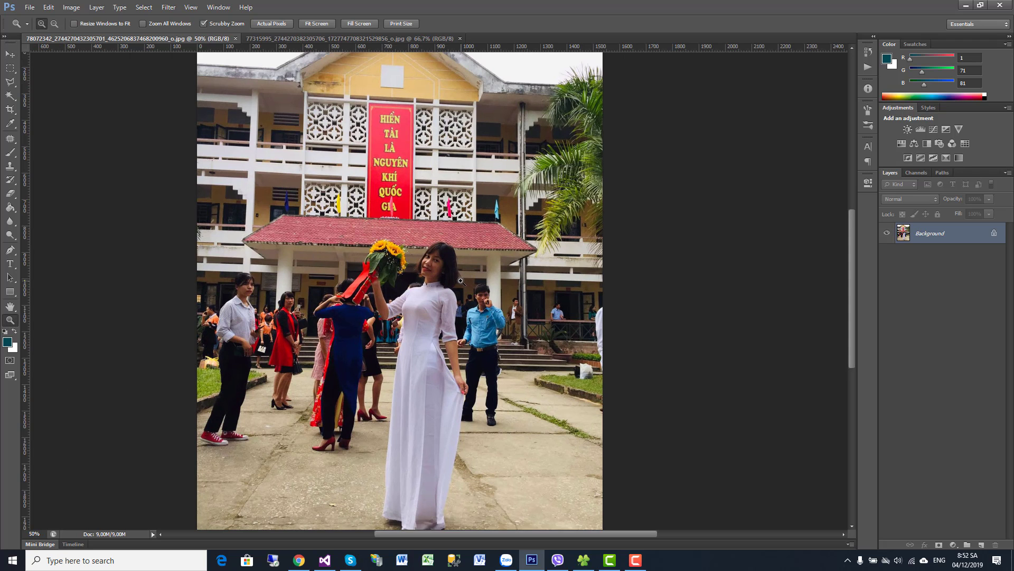
{"action": "left_click", "coordinate": [460, 281]}
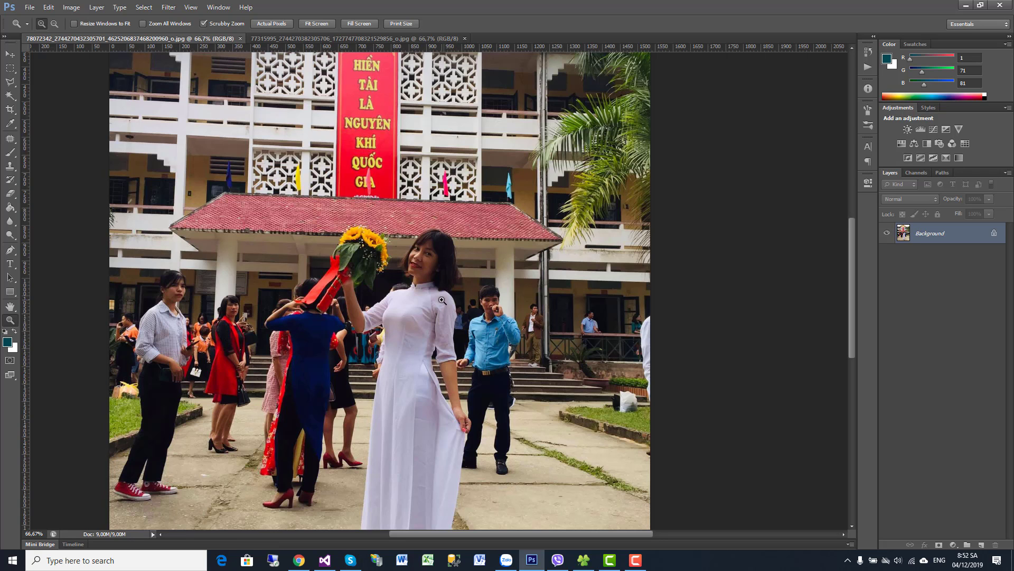
{"action": "left_click", "coordinate": [466, 420]}
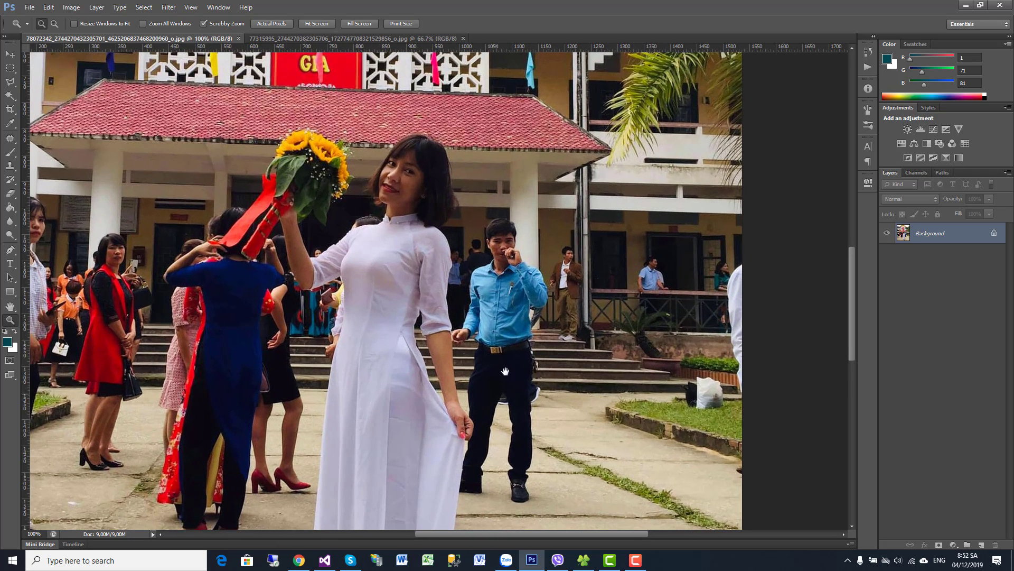
{"action": "mouse_move", "coordinate": [505, 372]}
{"action": "left_mouse_down"}
{"action": "mouse_move", "coordinate": [508, 248]}
{"action": "mouse_move", "coordinate": [571, 288]}
{"action": "mouse_move", "coordinate": [584, 350]}
{"action": "left_mouse_up"}
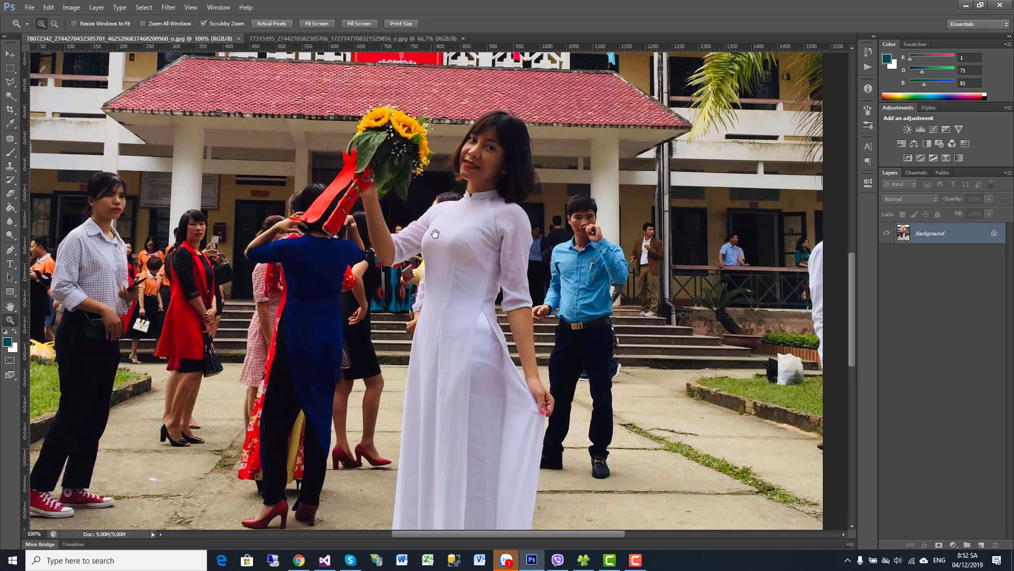
Inspect the other photo's face close up, then return to the bystander photo's dress hem.
{"action": "left_click", "coordinate": [265, 39]}
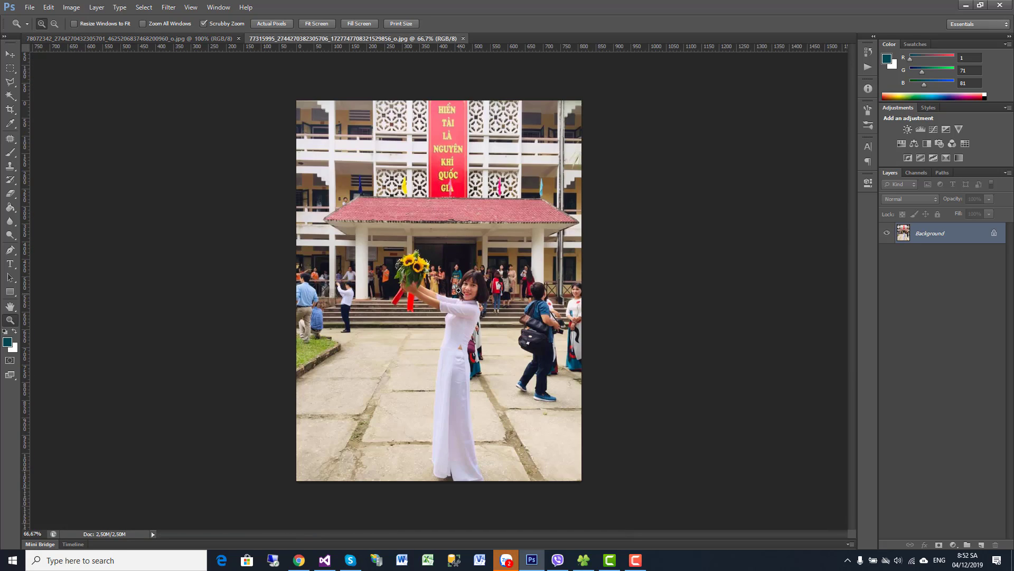
{"action": "left_click_drag", "start_coordinate": [455, 286], "coordinate": [451, 284]}
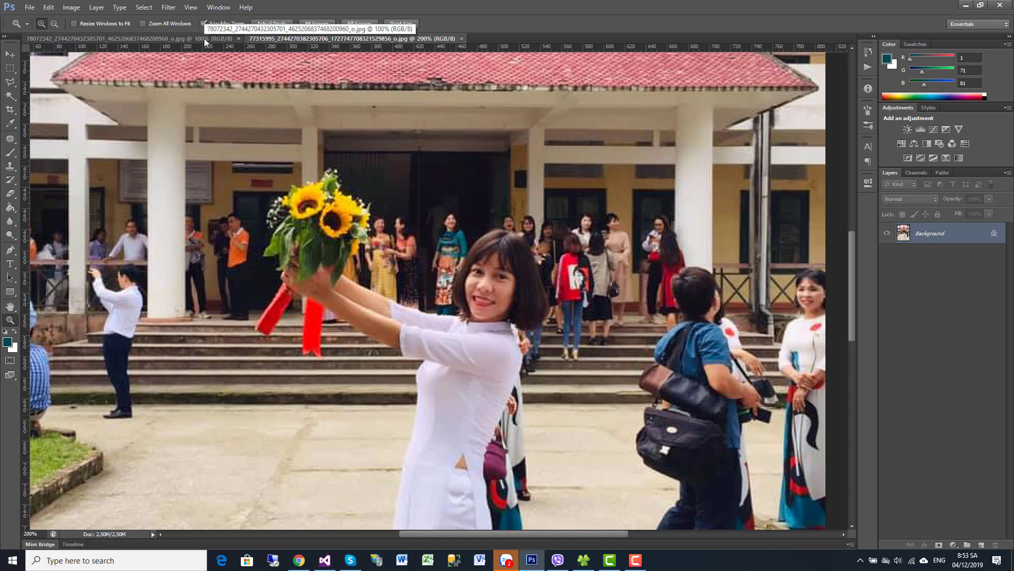
{"action": "left_click", "coordinate": [205, 41]}
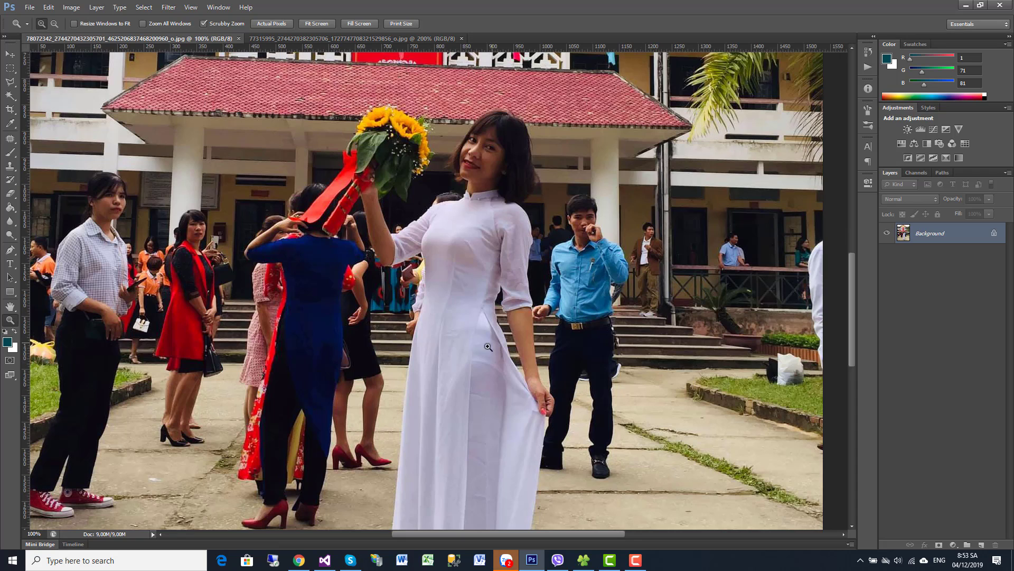
{"action": "left_click_drag", "start_coordinate": [459, 365], "coordinate": [424, 176]}
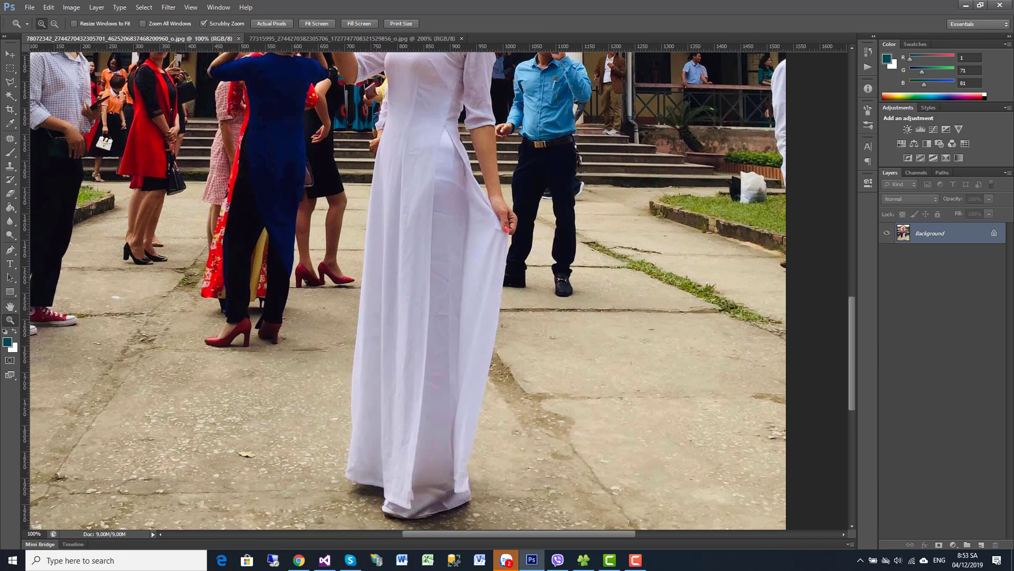
Start a Pen path at the dress hem, anchoring up the dress's right edge.
{"action": "left_click", "coordinate": [10, 250]}
{"action": "left_click", "coordinate": [485, 515]}
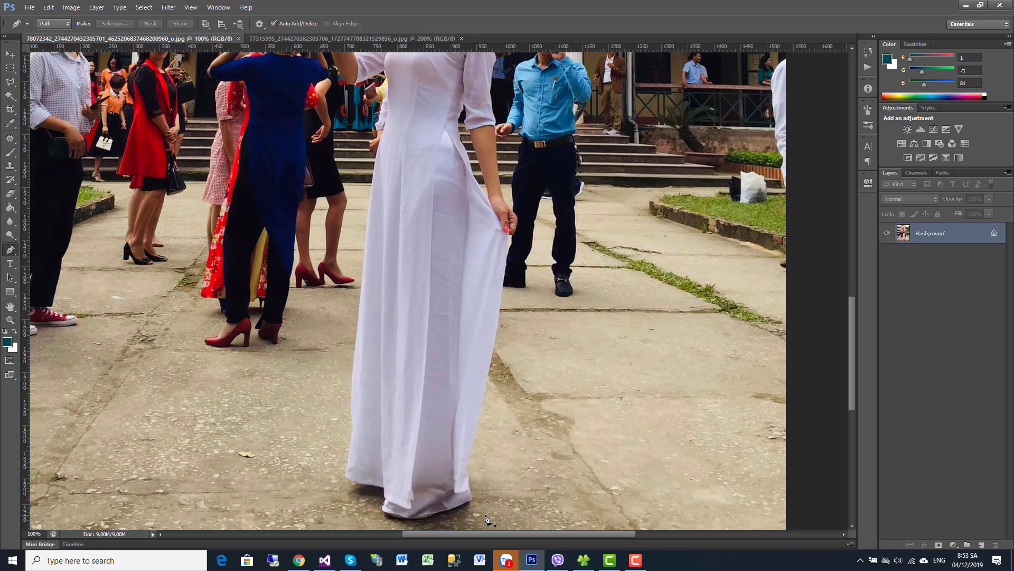
{"action": "left_click", "coordinate": [491, 456]}
{"action": "left_click", "coordinate": [507, 377]}
{"action": "scroll", "coordinate": [521, 290], "scroll_direction": "up", "scroll_amount": 3}
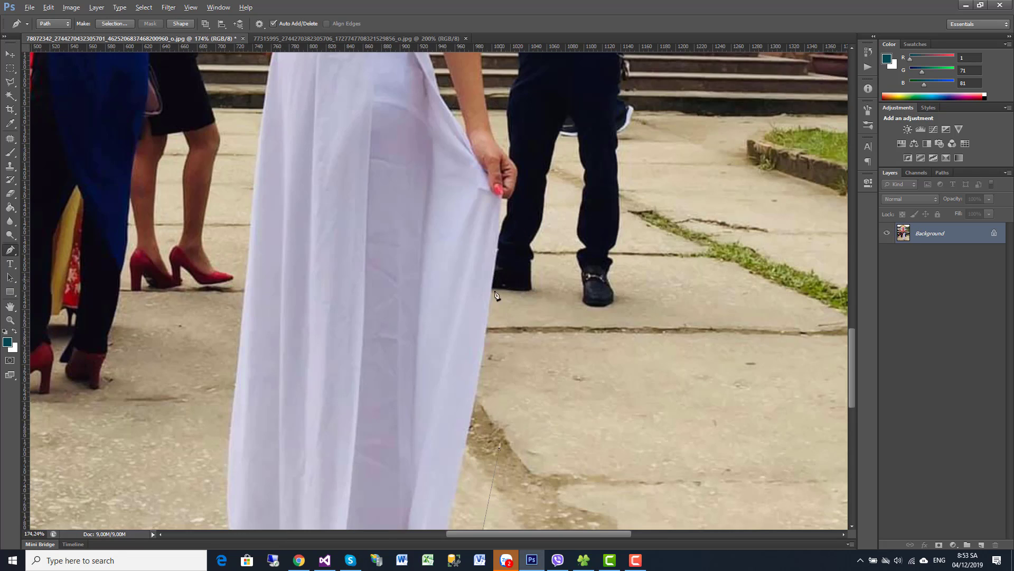
{"action": "scroll", "coordinate": [494, 318], "scroll_direction": "up", "scroll_amount": 2}
{"action": "scroll", "coordinate": [492, 317], "scroll_direction": "up", "scroll_amount": 1}
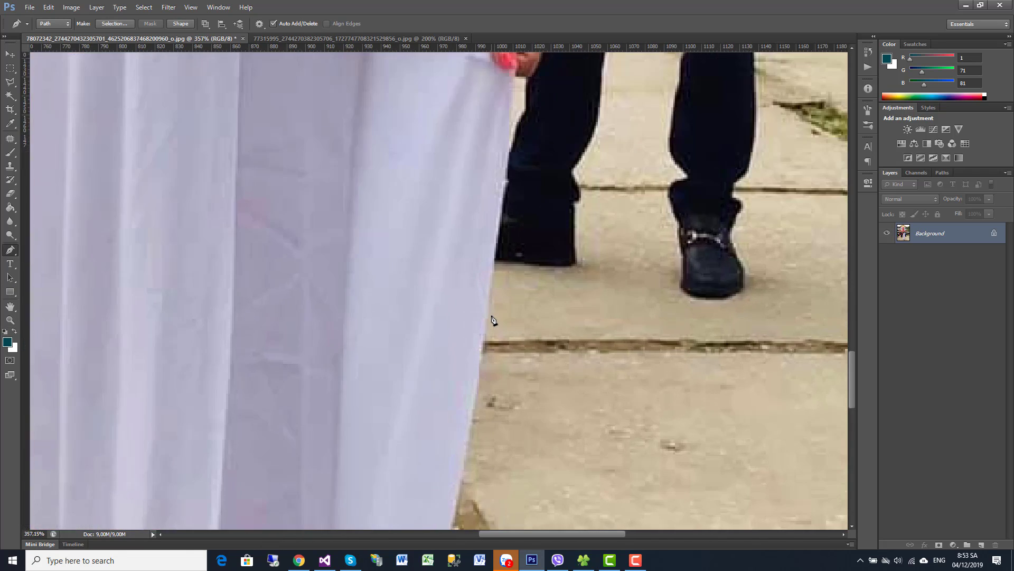
{"action": "left_click", "coordinate": [495, 311]}
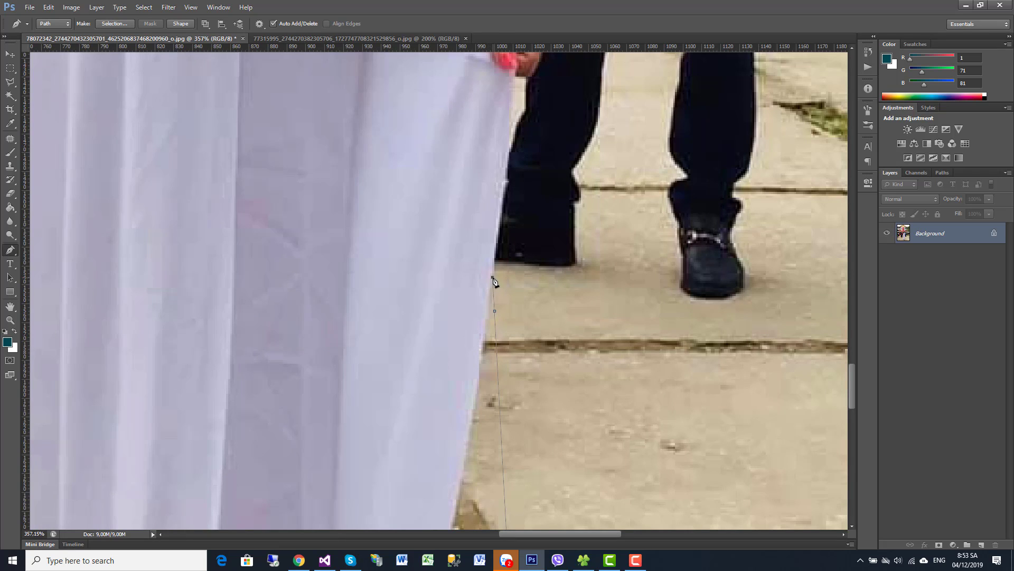
{"action": "scroll", "coordinate": [485, 317], "scroll_direction": "up", "scroll_amount": 3}
{"action": "scroll", "coordinate": [485, 317], "scroll_direction": "right", "scroll_amount": 1}
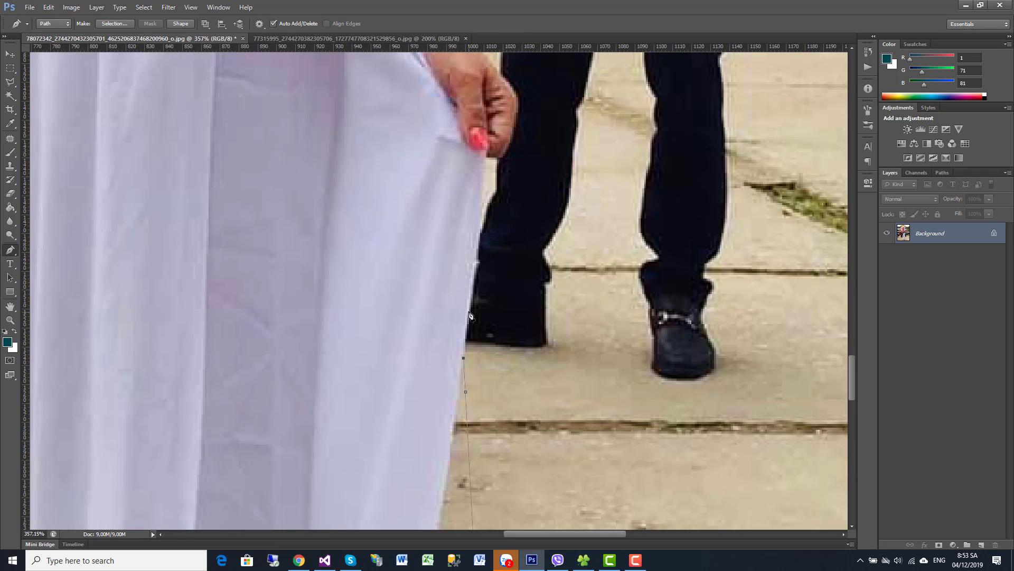
{"action": "left_click", "coordinate": [469, 312]}
{"action": "left_click", "coordinate": [476, 237]}
Continue the path's anchors further up the white dress edge.
{"action": "left_click_drag", "start_coordinate": [477, 234], "coordinate": [448, 299]}
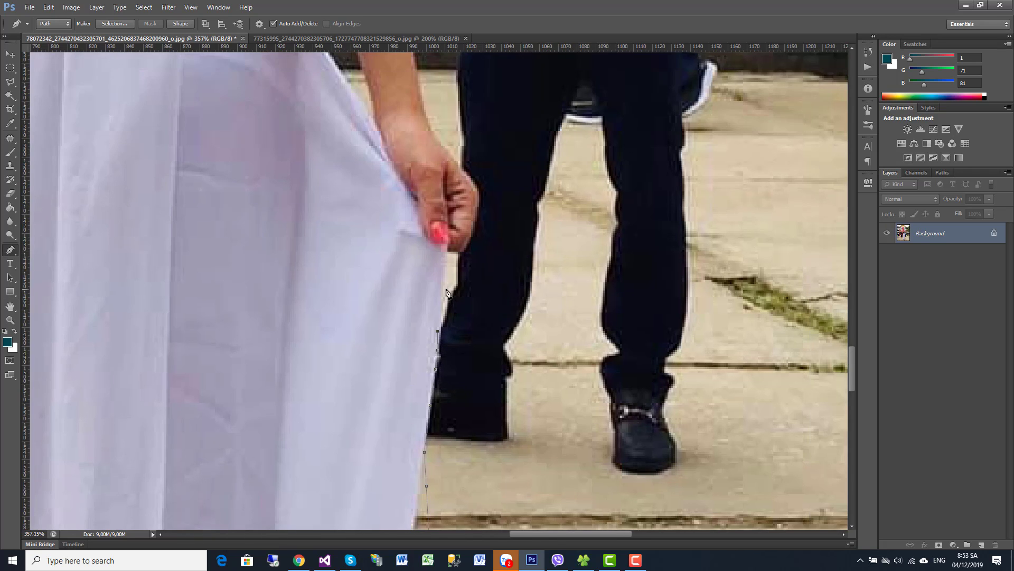
{"action": "scroll", "coordinate": [448, 299], "scroll_direction": "up", "scroll_amount": 2}
{"action": "scroll", "coordinate": [448, 296], "scroll_direction": "up", "scroll_amount": 1}
{"action": "scroll", "coordinate": [446, 293], "scroll_direction": "up", "scroll_amount": 1}
{"action": "scroll", "coordinate": [446, 294], "scroll_direction": "down", "scroll_amount": 1}
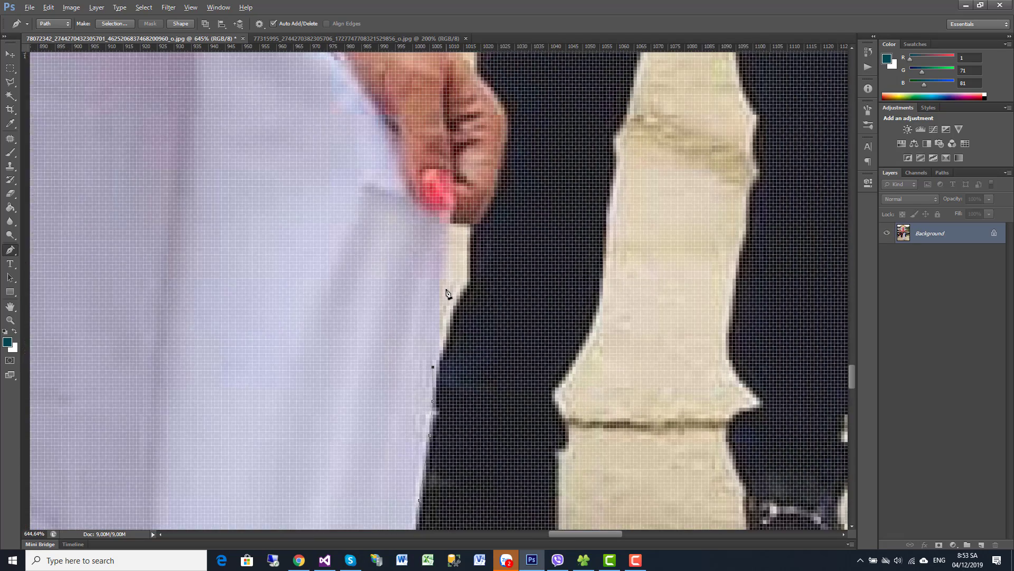
{"action": "scroll", "coordinate": [446, 293], "scroll_direction": "down", "scroll_amount": 1}
{"action": "key", "text": "alt"}
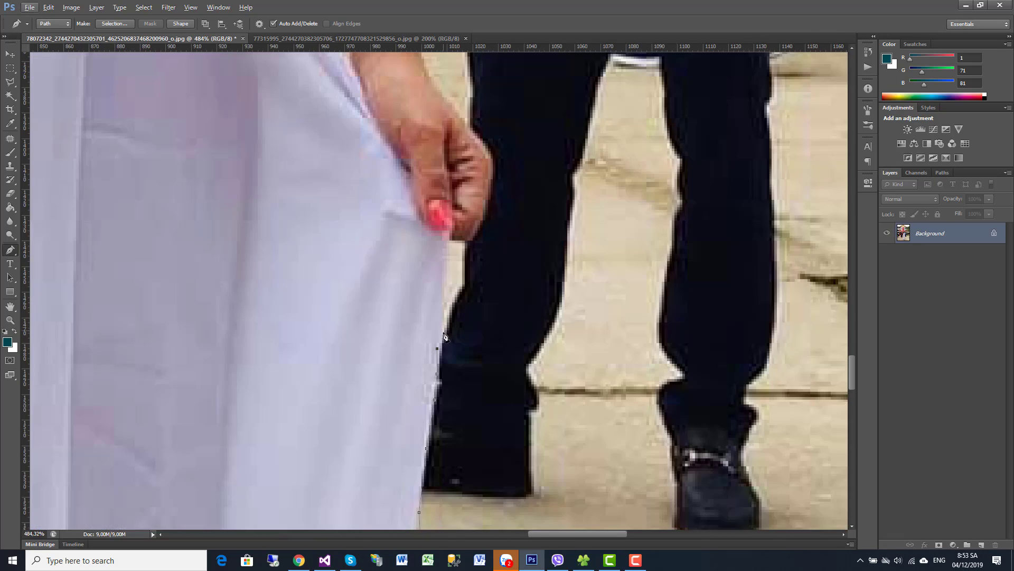
{"action": "left_click", "coordinate": [444, 327]}
{"action": "left_click", "coordinate": [443, 307]}
{"action": "left_click", "coordinate": [442, 285]}
{"action": "left_click", "coordinate": [444, 258]}
Trace the path from the dress up around the woman's hand.
{"action": "left_click", "coordinate": [453, 241]}
{"action": "left_click", "coordinate": [478, 229]}
{"action": "left_click", "coordinate": [491, 185]}
{"action": "left_click", "coordinate": [493, 159]}
{"action": "left_click", "coordinate": [485, 147]}
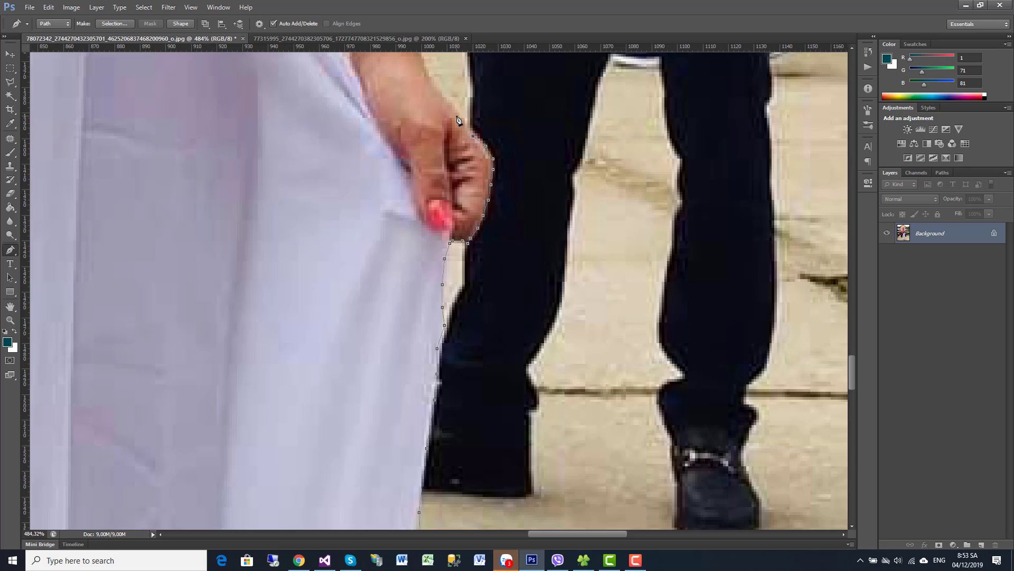
Extend the path up the forearm above the hand.
{"action": "left_click_drag", "start_coordinate": [483, 116], "coordinate": [531, 353]}
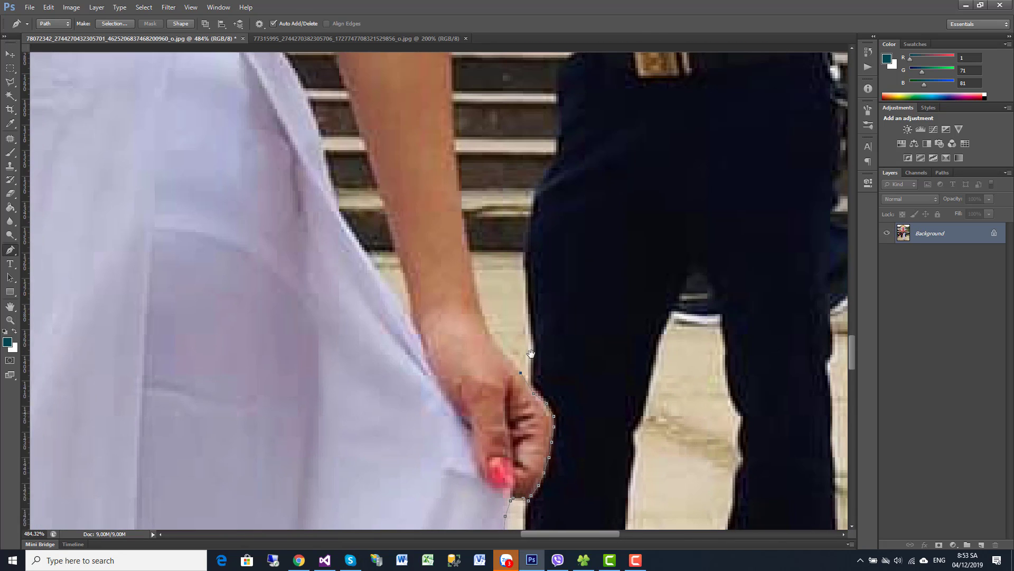
{"action": "left_click", "coordinate": [495, 283]}
{"action": "left_click_drag", "start_coordinate": [488, 230], "coordinate": [512, 384]}
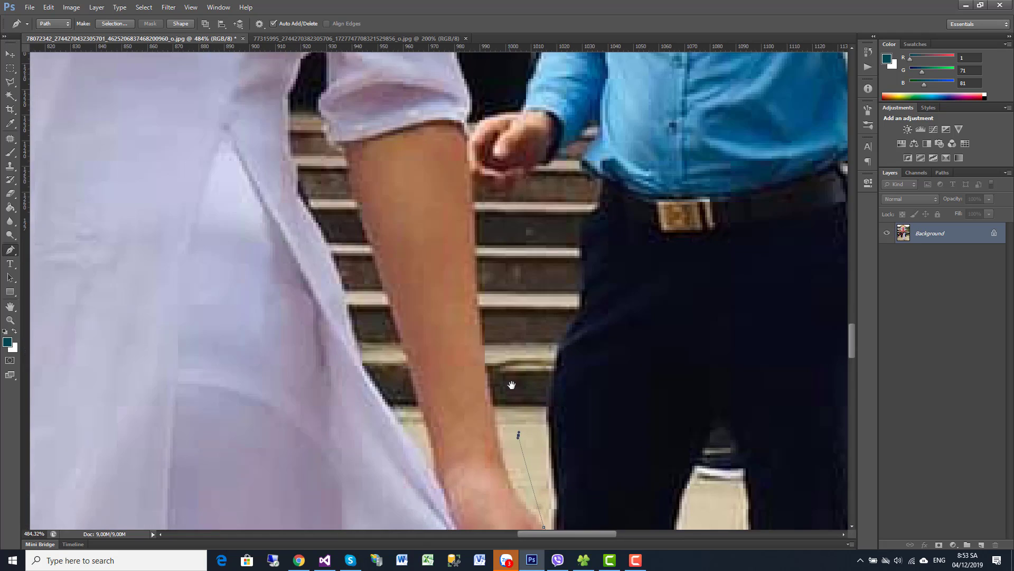
{"action": "left_click_drag", "start_coordinate": [497, 214], "coordinate": [506, 421]}
{"action": "left_click", "coordinate": [506, 421]}
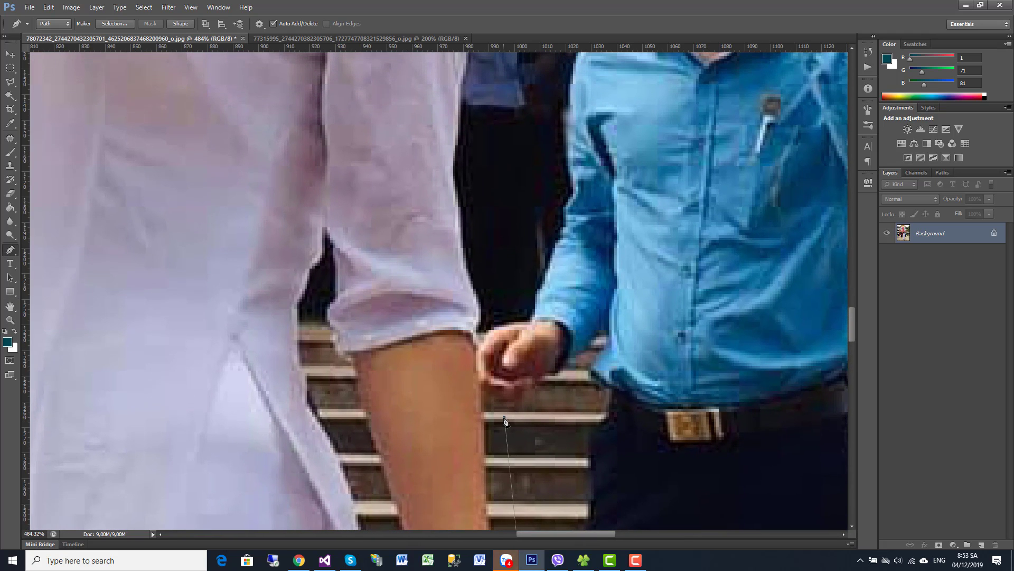
{"action": "left_click", "coordinate": [482, 394]}
{"action": "left_click", "coordinate": [481, 330]}
{"action": "left_click_drag", "start_coordinate": [491, 292], "coordinate": [481, 343]}
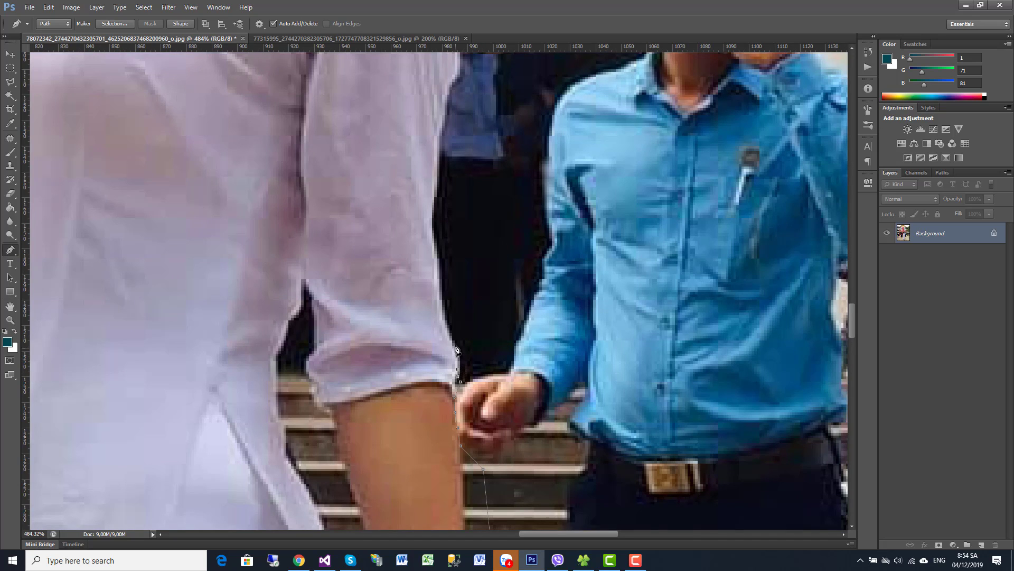
Continue the outline up the upper arm and sleeve edge toward the shoulder.
{"action": "left_click", "coordinate": [443, 309]}
{"action": "left_click", "coordinate": [435, 230]}
{"action": "left_click", "coordinate": [435, 196]}
{"action": "left_click_drag", "start_coordinate": [431, 136], "coordinate": [436, 303]}
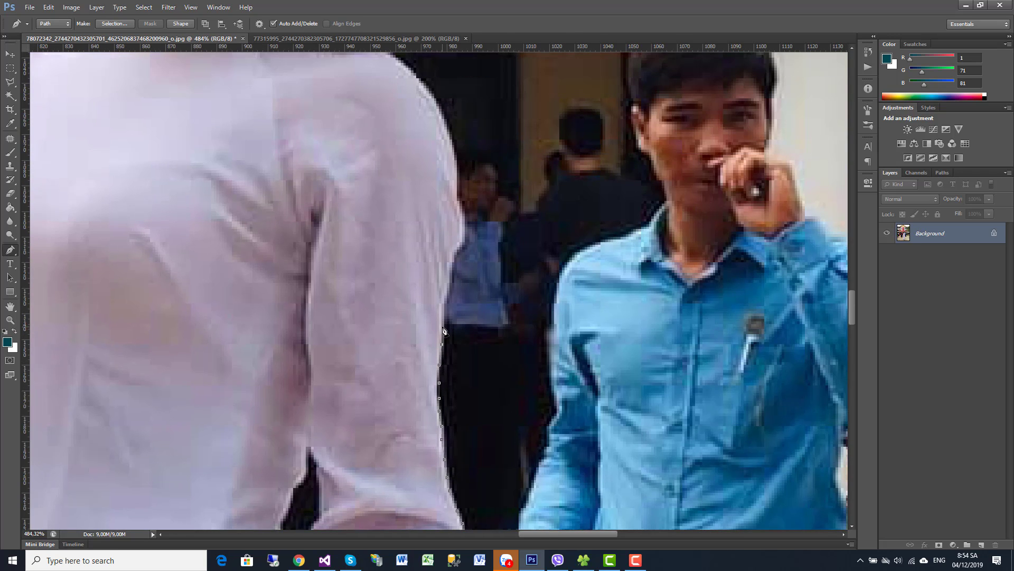
{"action": "left_click", "coordinate": [453, 258]}
{"action": "left_click", "coordinate": [458, 199]}
{"action": "left_click_drag", "start_coordinate": [459, 174], "coordinate": [471, 329]}
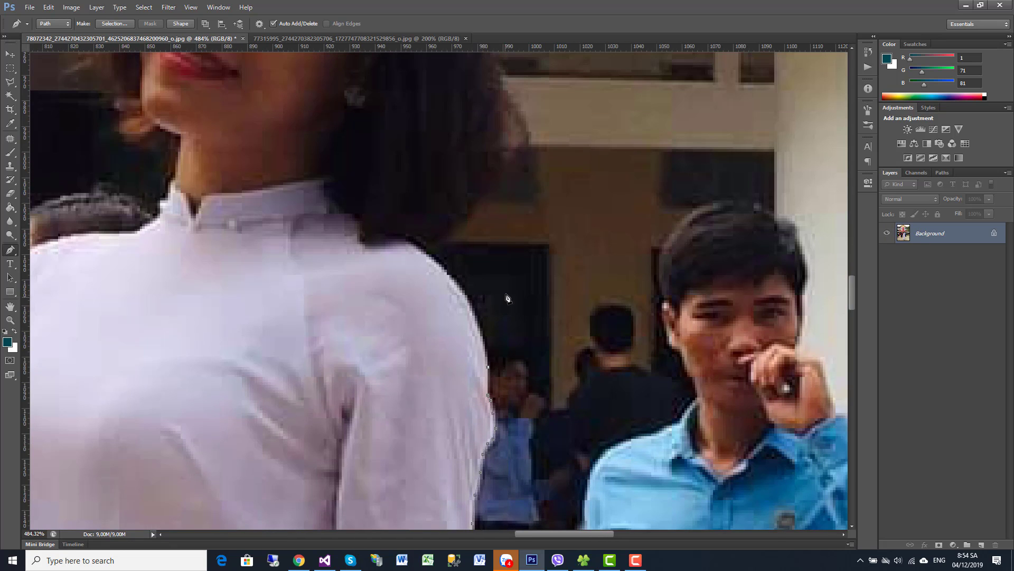
Add outline points near the shoulder and along her hair.
{"action": "left_click", "coordinate": [506, 289]}
{"action": "left_click_drag", "start_coordinate": [511, 208], "coordinate": [548, 344]}
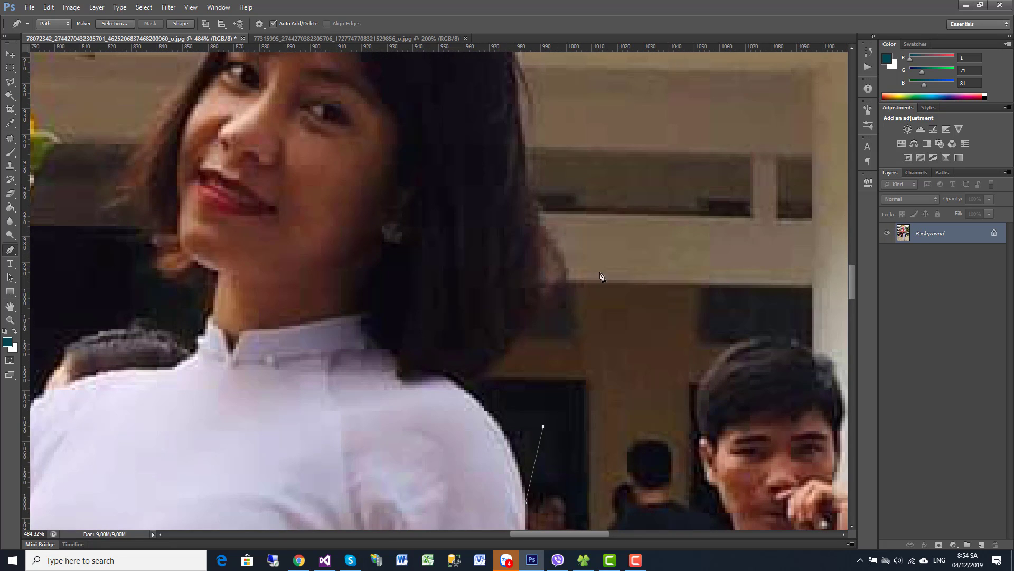
{"action": "left_click", "coordinate": [599, 272]}
{"action": "left_click", "coordinate": [574, 181]}
{"action": "left_click_drag", "start_coordinate": [515, 149], "coordinate": [651, 336]}
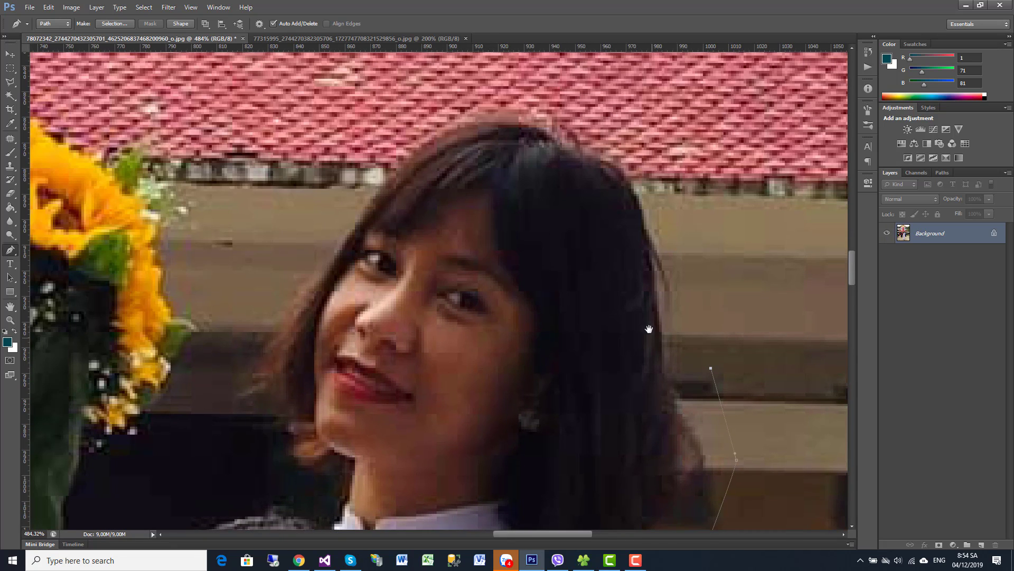
{"action": "left_click_drag", "start_coordinate": [637, 129], "coordinate": [539, 112]}
{"action": "left_click_drag", "start_coordinate": [277, 426], "coordinate": [535, 158]}
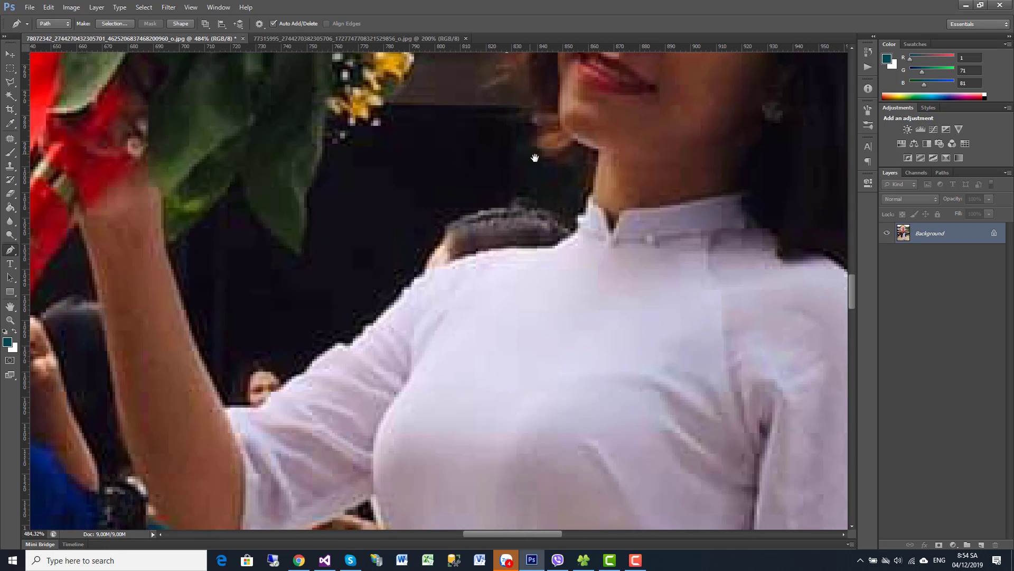
Trace the path across the top and curve of the shoulder.
{"action": "left_click", "coordinate": [542, 161]}
{"action": "left_click", "coordinate": [585, 175]}
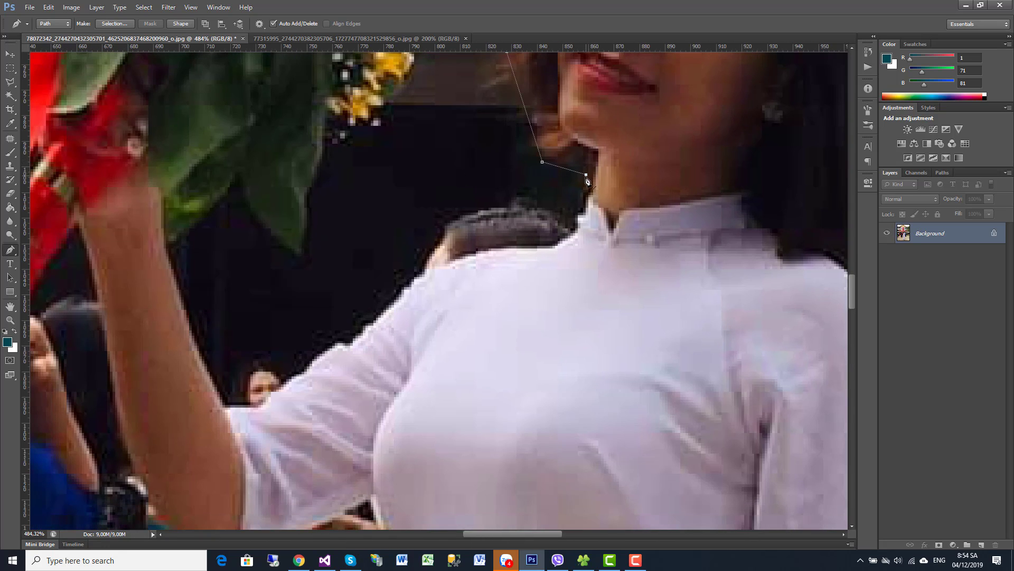
{"action": "left_click", "coordinate": [586, 205]}
{"action": "left_click", "coordinate": [586, 215]}
{"action": "left_click", "coordinate": [578, 225]}
{"action": "left_click", "coordinate": [555, 248]}
{"action": "left_click", "coordinate": [524, 248]}
{"action": "left_click", "coordinate": [494, 248]}
Carry the outline down the upper sleeve to the raised arm.
{"action": "left_click", "coordinate": [460, 258]}
{"action": "left_click", "coordinate": [429, 272]}
{"action": "left_click", "coordinate": [414, 278]}
{"action": "left_click", "coordinate": [359, 302]}
{"action": "left_click_drag", "start_coordinate": [329, 324], "coordinate": [496, 197]}
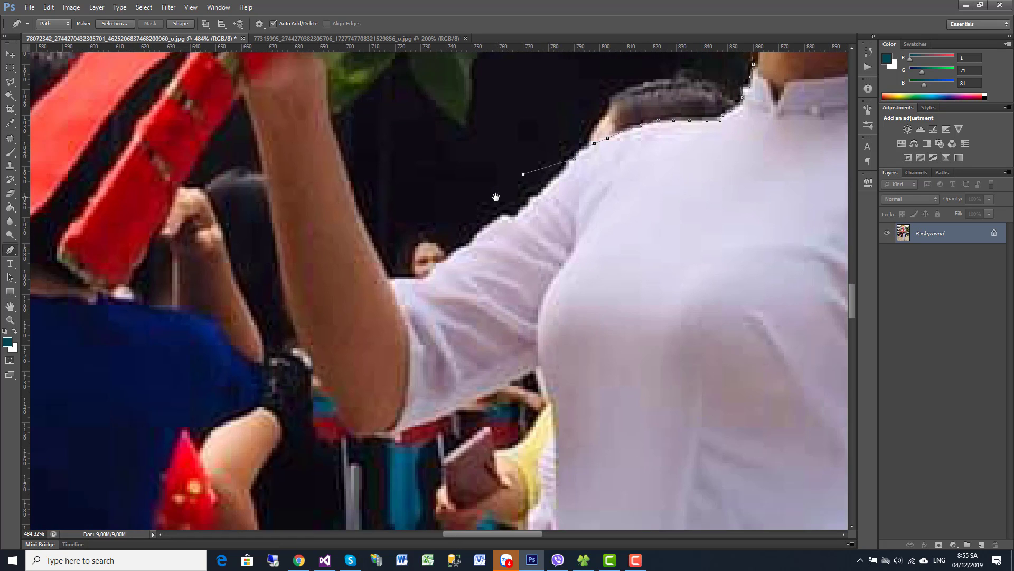
{"action": "left_click", "coordinate": [464, 227]}
{"action": "left_click", "coordinate": [448, 257]}
{"action": "left_click", "coordinate": [437, 263]}
{"action": "left_click", "coordinate": [424, 279]}
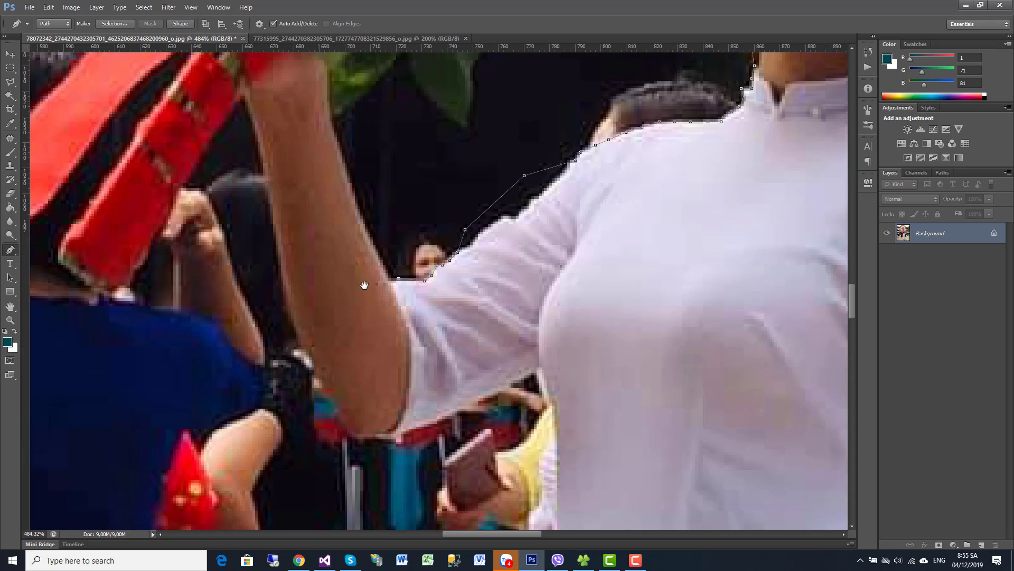
{"action": "scroll", "coordinate": [362, 287], "scroll_direction": "up", "scroll_amount": 4}
{"action": "scroll", "coordinate": [362, 287], "scroll_direction": "left", "scroll_amount": 2}
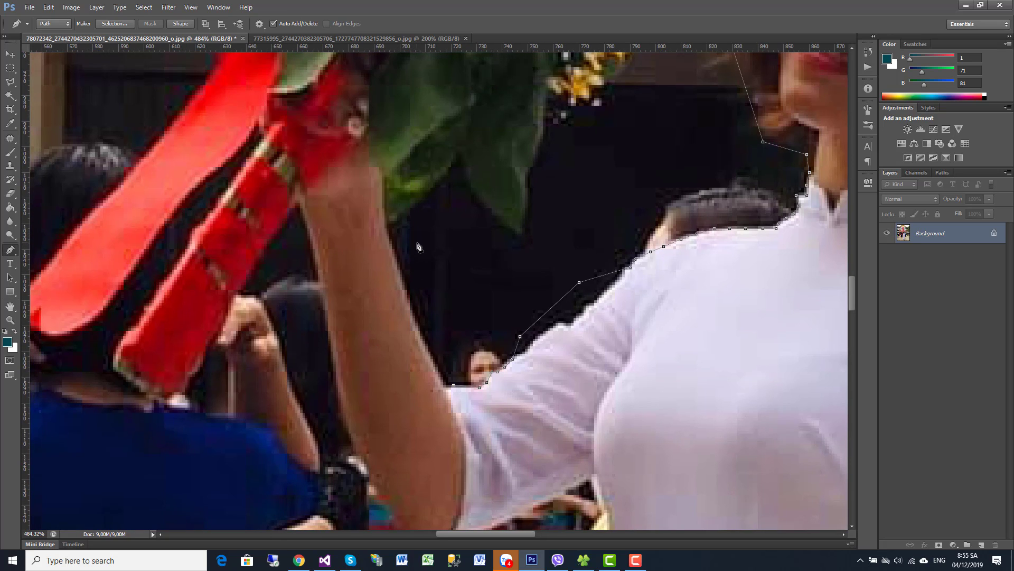
Place Pen anchors up around the bouquet leaves to the bouquet's top.
{"action": "left_click", "coordinate": [444, 220]}
{"action": "left_click", "coordinate": [513, 246]}
{"action": "left_click", "coordinate": [555, 162]}
{"action": "mouse_move", "coordinate": [430, 186]}
{"action": "left_mouse_down"}
{"action": "mouse_move", "coordinate": [575, 190]}
{"action": "mouse_move", "coordinate": [570, 201]}
{"action": "mouse_move", "coordinate": [608, 213]}
{"action": "left_mouse_up"}
{"action": "left_click", "coordinate": [480, 81]}
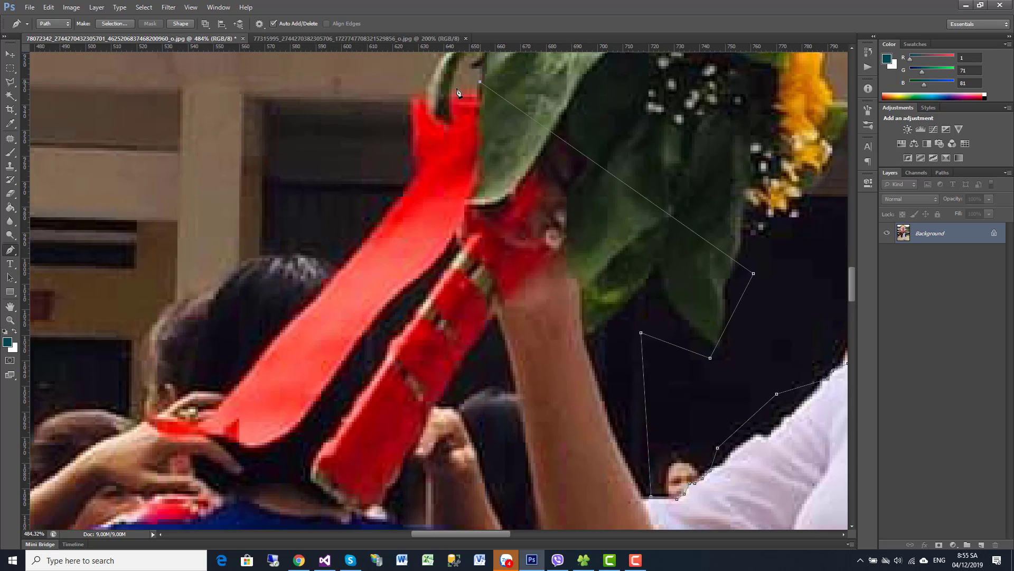
Trace the path down the red wrapping's edge to its end.
{"action": "left_click", "coordinate": [362, 233]}
{"action": "left_click", "coordinate": [339, 269]}
{"action": "left_click_drag", "start_coordinate": [346, 294], "coordinate": [525, 152]}
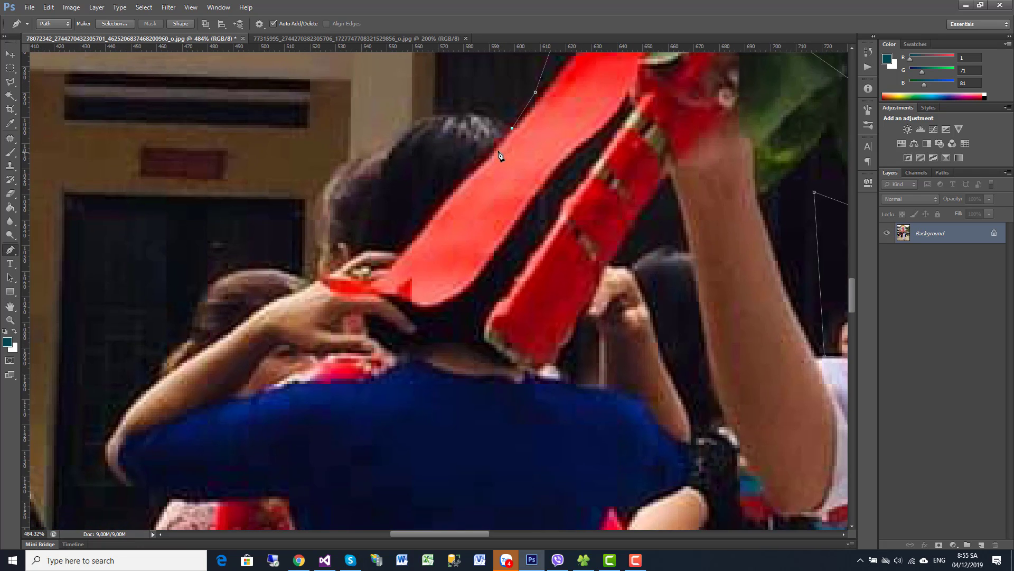
{"action": "left_click", "coordinate": [507, 136]}
{"action": "left_click", "coordinate": [495, 154]}
{"action": "left_click", "coordinate": [476, 169]}
{"action": "left_click", "coordinate": [458, 187]}
{"action": "left_click", "coordinate": [439, 210]}
Carry the path around the wrapping's tip, along its lower edge and up its side.
{"action": "left_click_drag", "start_coordinate": [394, 272], "coordinate": [525, 277]}
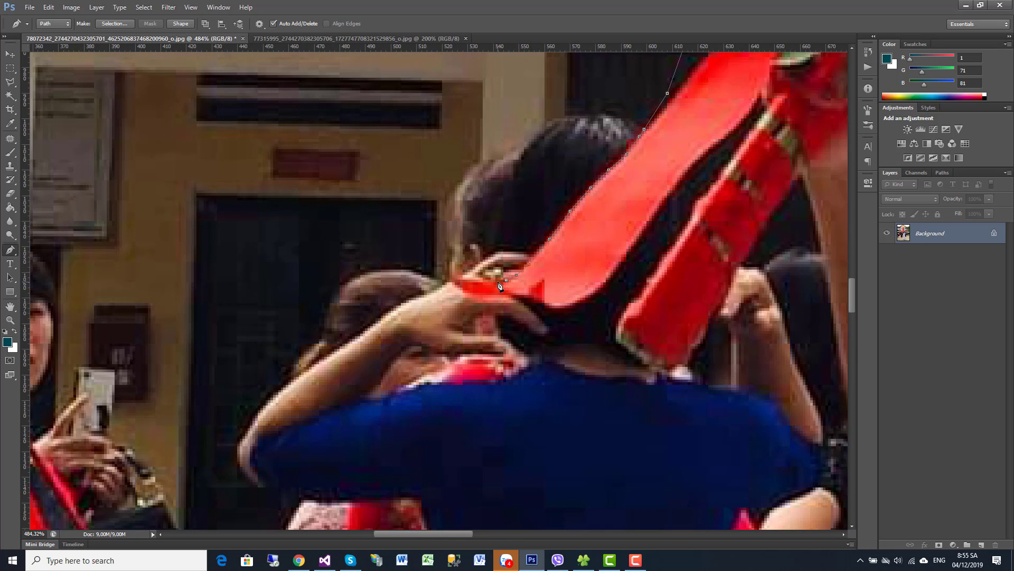
{"action": "left_click", "coordinate": [498, 282]}
{"action": "left_click", "coordinate": [452, 279]}
{"action": "left_click", "coordinate": [508, 293]}
{"action": "left_click", "coordinate": [516, 297]}
{"action": "left_click", "coordinate": [539, 303]}
{"action": "left_click", "coordinate": [545, 308]}
{"action": "left_click", "coordinate": [573, 305]}
{"action": "left_click", "coordinate": [588, 297]}
{"action": "left_click", "coordinate": [614, 270]}
{"action": "left_click", "coordinate": [629, 249]}
Trace up the red wrapping, around the top of the red band and down its edge.
{"action": "left_click_drag", "start_coordinate": [642, 238], "coordinate": [585, 295]}
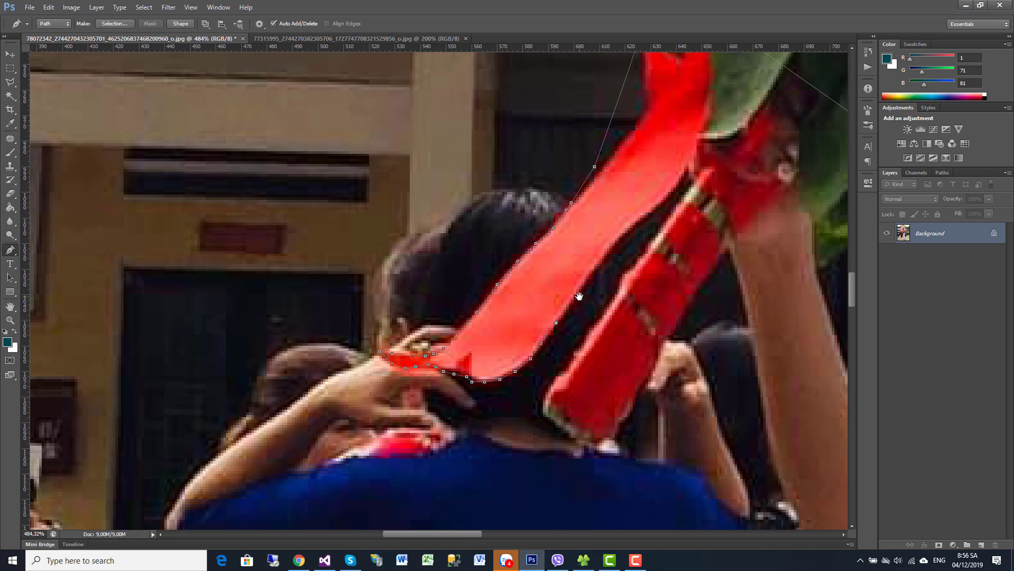
{"action": "left_click", "coordinate": [574, 296]}
{"action": "left_click", "coordinate": [589, 276]}
{"action": "left_click", "coordinate": [610, 248]}
{"action": "left_click", "coordinate": [625, 233]}
{"action": "left_click", "coordinate": [666, 202]}
{"action": "left_click", "coordinate": [658, 233]}
{"action": "left_click", "coordinate": [643, 251]}
{"action": "left_click", "coordinate": [623, 271]}
{"action": "left_click", "coordinate": [599, 320]}
Continue the path down the red band and around its bottom end.
{"action": "left_click_drag", "start_coordinate": [586, 357], "coordinate": [659, 251]}
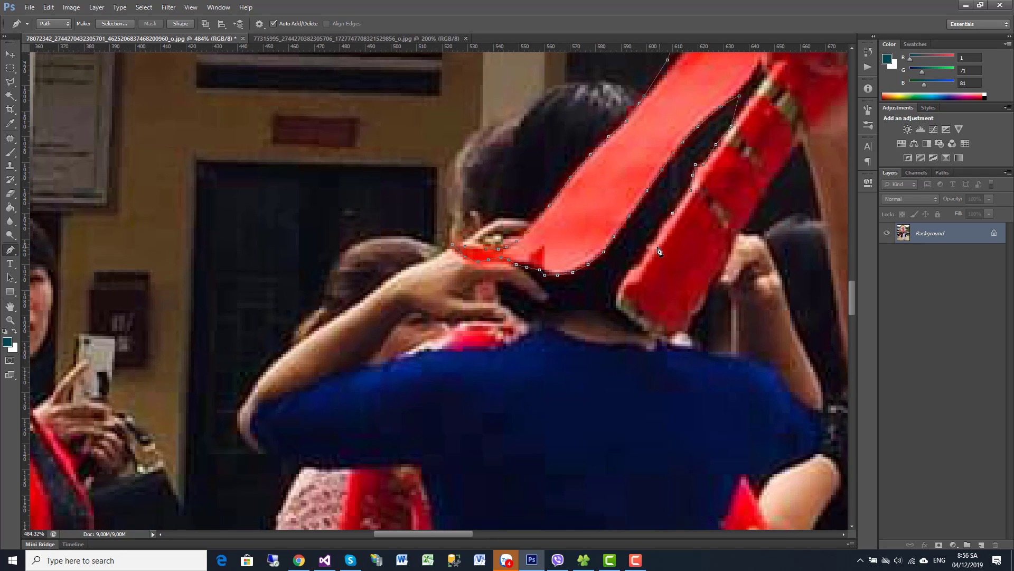
{"action": "left_click", "coordinate": [650, 244]}
{"action": "left_click", "coordinate": [639, 261]}
{"action": "left_click", "coordinate": [622, 280]}
{"action": "left_click", "coordinate": [616, 309]}
{"action": "left_click_drag", "start_coordinate": [629, 322], "coordinate": [530, 250]}
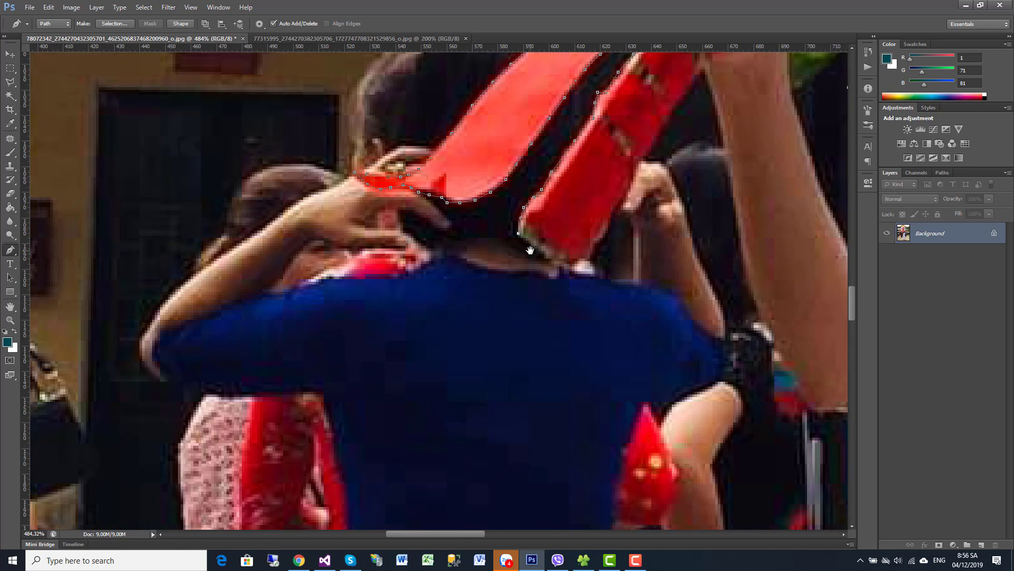
{"action": "left_click", "coordinate": [531, 245]}
{"action": "left_click", "coordinate": [544, 251]}
Trace the path back up the red band's other side to its top.
{"action": "left_click", "coordinate": [588, 255]}
{"action": "left_click", "coordinate": [606, 235]}
{"action": "left_click", "coordinate": [611, 215]}
{"action": "left_click", "coordinate": [620, 202]}
{"action": "left_click", "coordinate": [627, 192]}
{"action": "left_click", "coordinate": [634, 177]}
{"action": "left_click", "coordinate": [641, 159]}
Outline the raised arm's inner edge down toward the elbow.
{"action": "left_click_drag", "start_coordinate": [638, 139], "coordinate": [490, 217]}
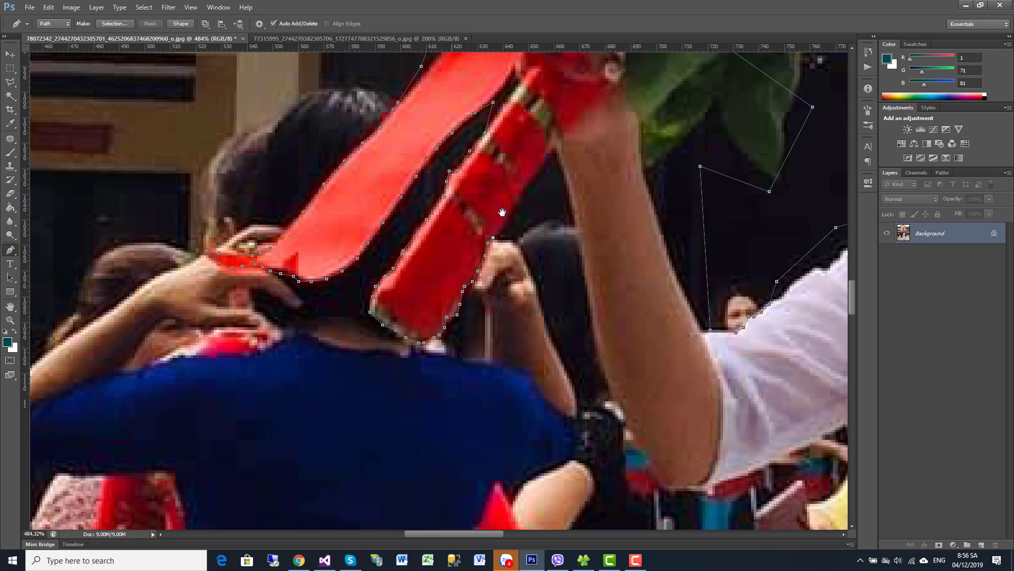
{"action": "left_click", "coordinate": [508, 227]}
{"action": "left_click", "coordinate": [561, 182]}
{"action": "left_click", "coordinate": [577, 227]}
{"action": "left_click", "coordinate": [583, 254]}
{"action": "left_click_drag", "start_coordinate": [594, 290], "coordinate": [526, 192]}
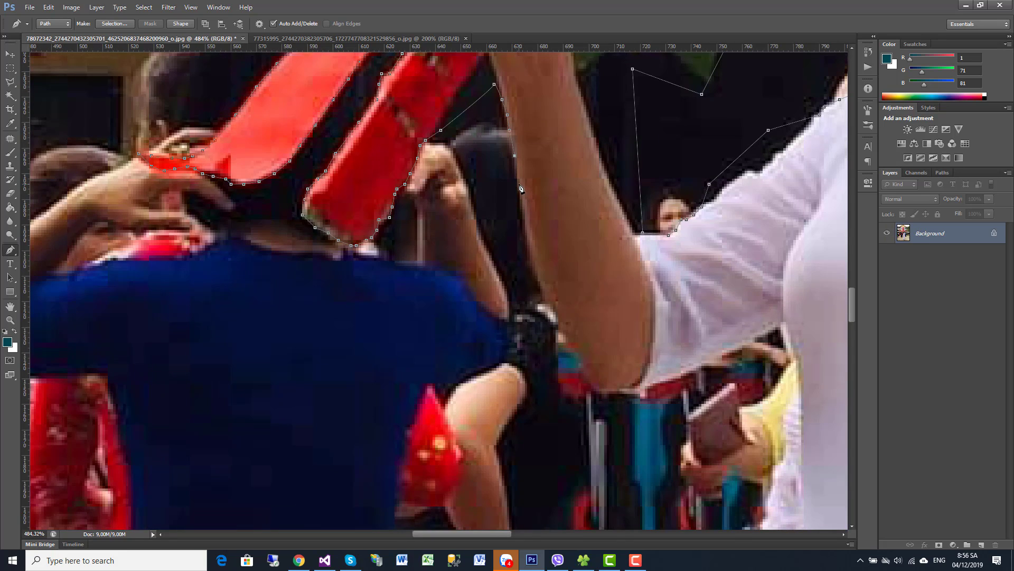
{"action": "left_click", "coordinate": [525, 224]}
{"action": "left_click", "coordinate": [527, 243]}
{"action": "left_click", "coordinate": [530, 260]}
{"action": "left_click", "coordinate": [538, 278]}
{"action": "left_click", "coordinate": [546, 299]}
{"action": "left_click_drag", "start_coordinate": [559, 320], "coordinate": [508, 239]}
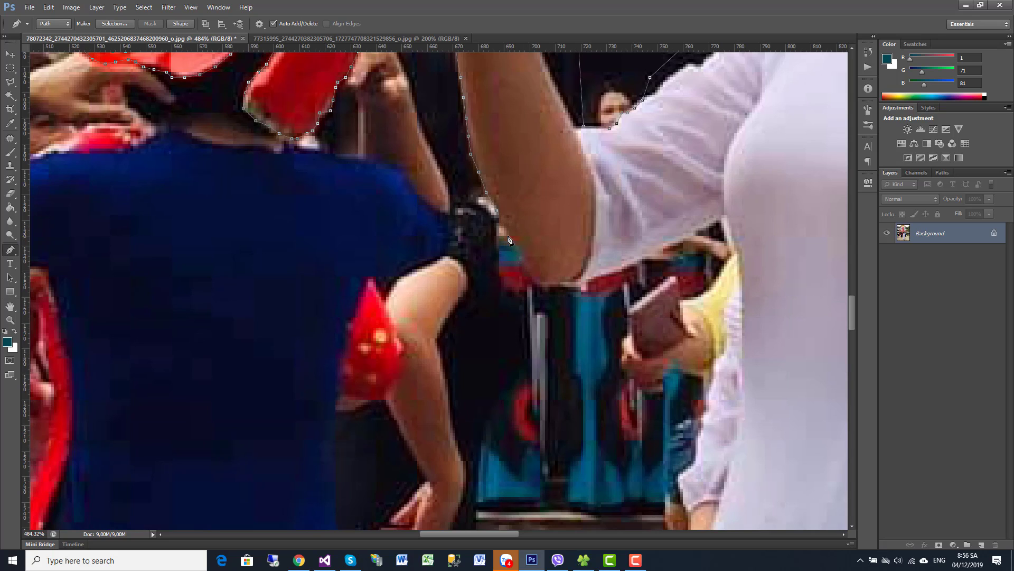
Carry the path around the elbow, under the arm and along the sleeve hem.
{"action": "left_click", "coordinate": [509, 233]}
{"action": "left_click", "coordinate": [516, 248]}
{"action": "left_click", "coordinate": [524, 267]}
{"action": "left_click", "coordinate": [542, 290]}
{"action": "left_click", "coordinate": [555, 287]}
{"action": "left_click", "coordinate": [568, 287]}
{"action": "left_click", "coordinate": [602, 274]}
{"action": "left_click", "coordinate": [645, 252]}
{"action": "left_click", "coordinate": [669, 246]}
{"action": "left_click", "coordinate": [689, 232]}
Trace the path down the dress's left side beside the stairs.
{"action": "left_click_drag", "start_coordinate": [600, 227], "coordinate": [433, 243]}
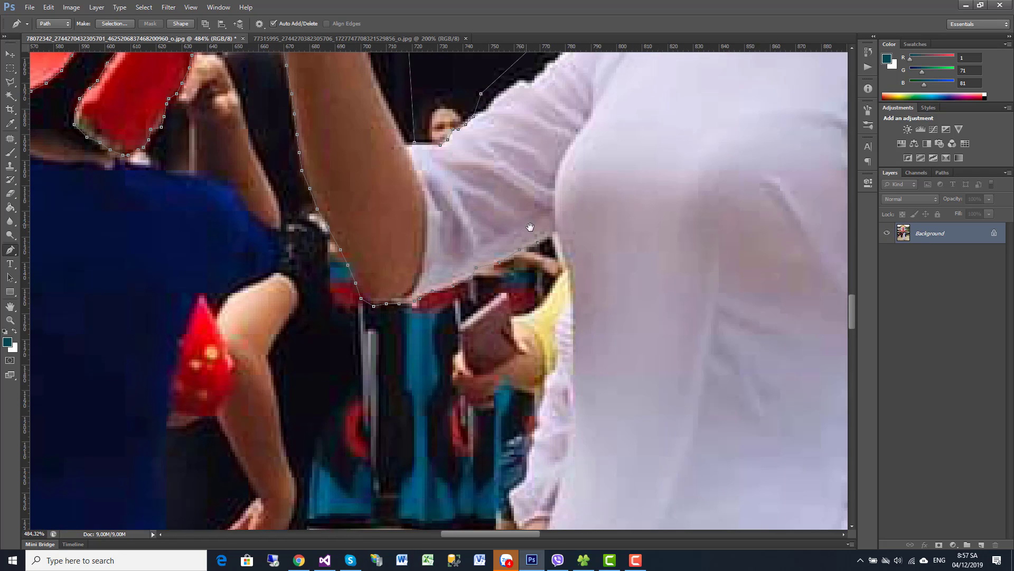
{"action": "left_click", "coordinate": [560, 260]}
{"action": "left_click_drag", "start_coordinate": [572, 281], "coordinate": [567, 191]}
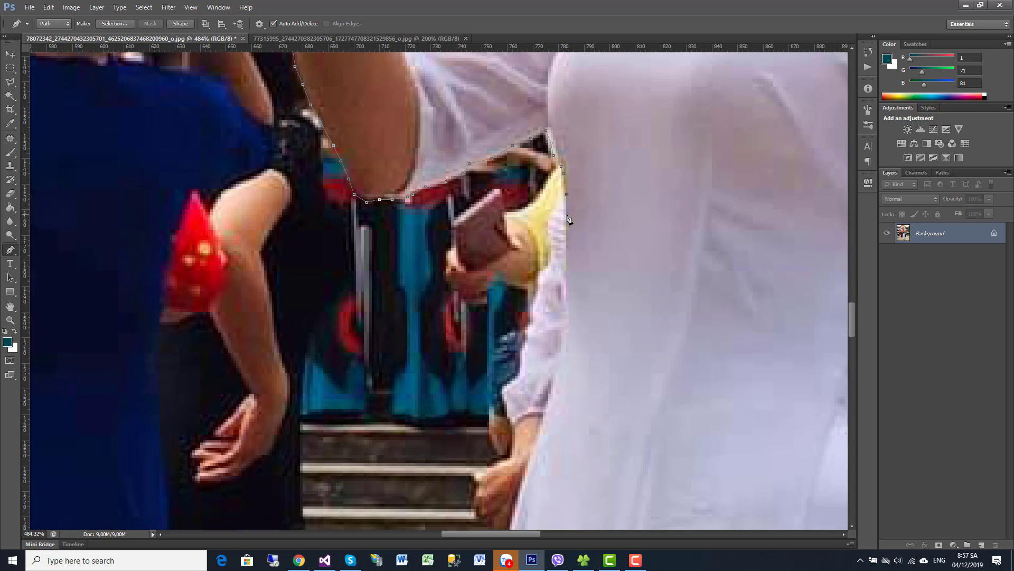
{"action": "left_click", "coordinate": [566, 214]}
{"action": "left_click", "coordinate": [567, 279]}
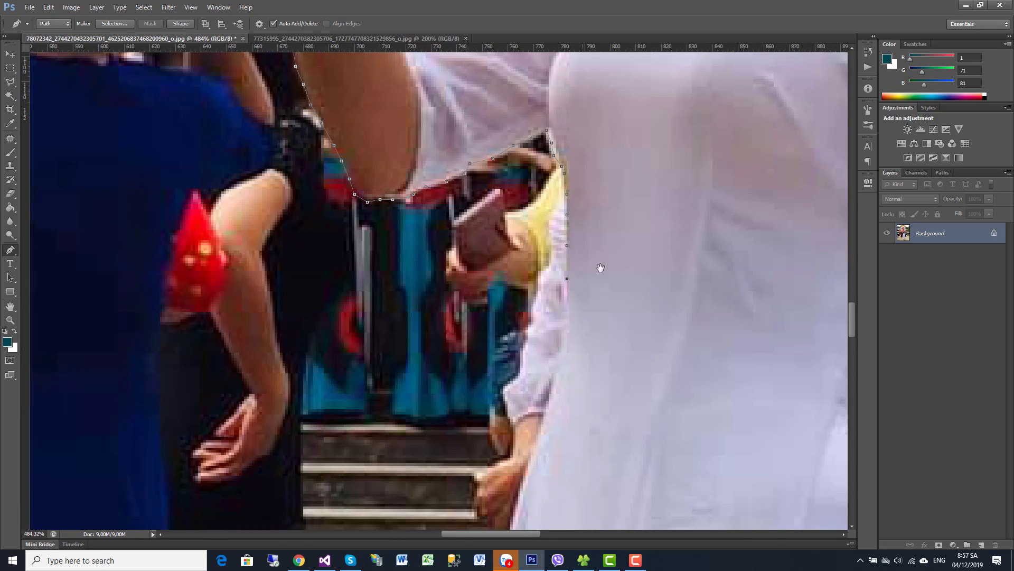
{"action": "left_click_drag", "start_coordinate": [600, 268], "coordinate": [601, 213]}
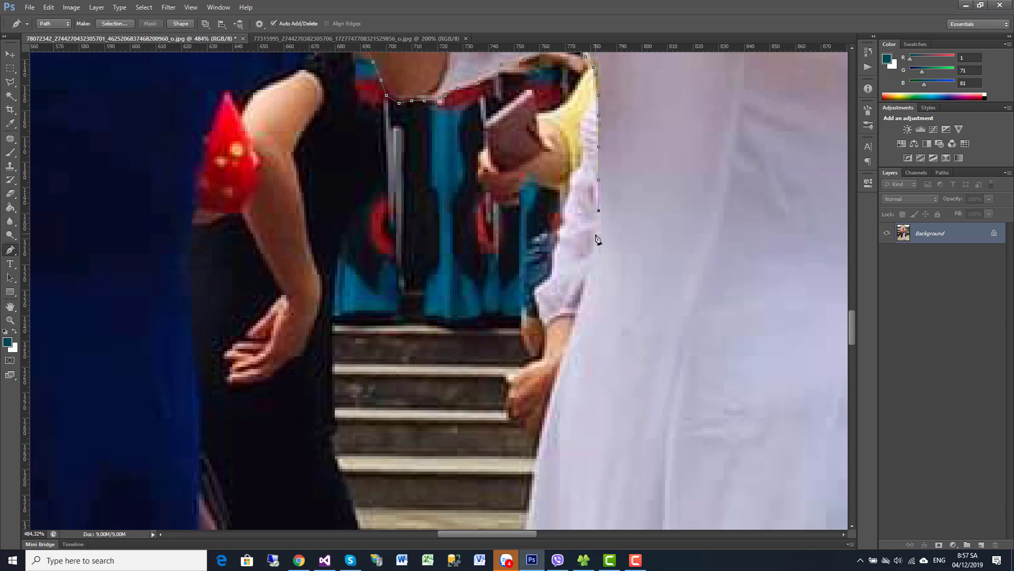
{"action": "left_click", "coordinate": [599, 239]}
{"action": "left_click", "coordinate": [596, 256]}
{"action": "left_click", "coordinate": [583, 298]}
{"action": "left_click", "coordinate": [576, 323]}
Continue the path down the dress edge past the lowered hand toward the pavement.
{"action": "left_click_drag", "start_coordinate": [593, 337], "coordinate": [651, 199]}
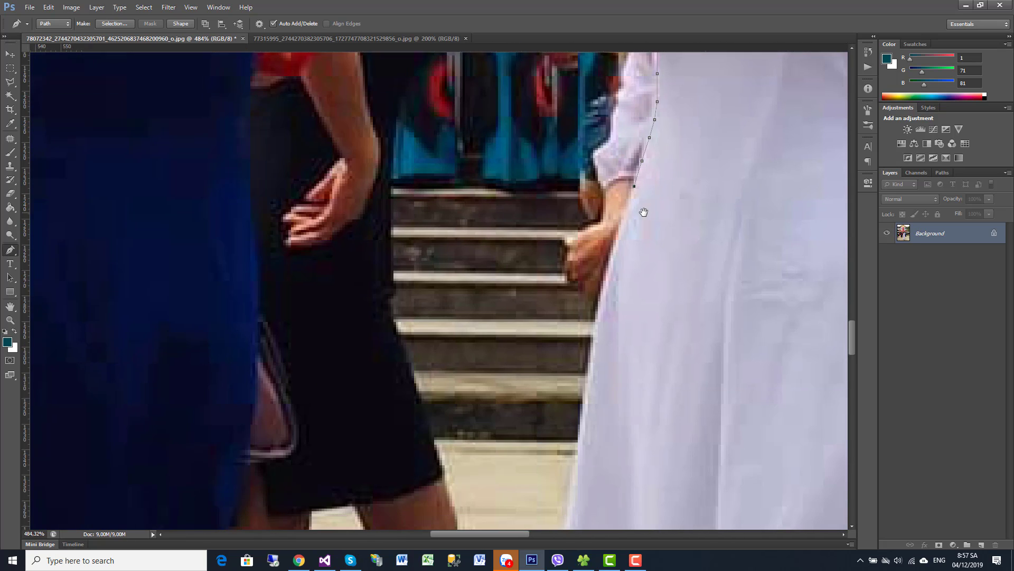
{"action": "left_click", "coordinate": [624, 216]}
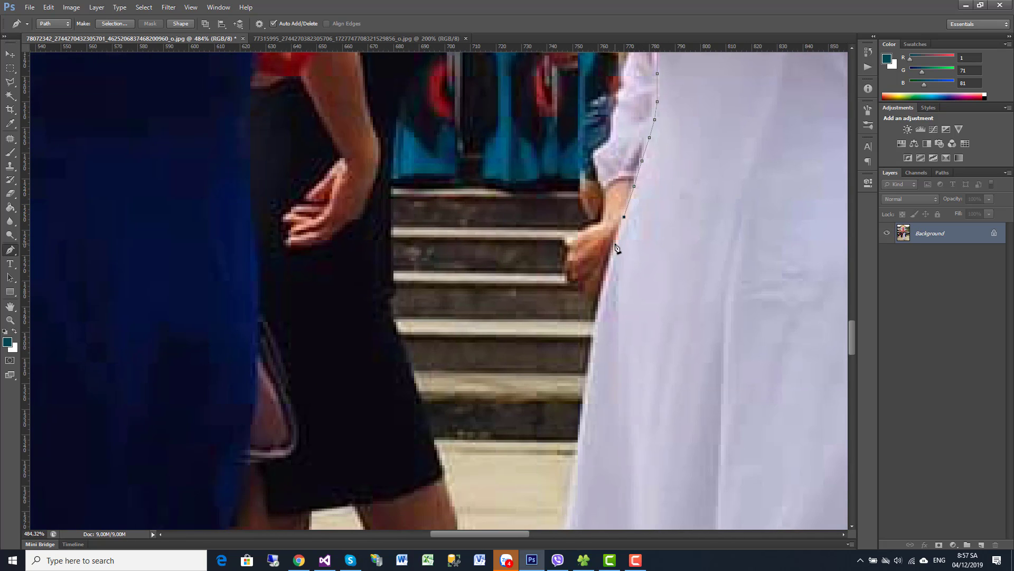
{"action": "left_click", "coordinate": [616, 243]}
{"action": "left_click", "coordinate": [603, 281]}
{"action": "left_click", "coordinate": [595, 319]}
{"action": "left_click", "coordinate": [570, 373]}
{"action": "left_click_drag", "start_coordinate": [569, 407], "coordinate": [689, 132]}
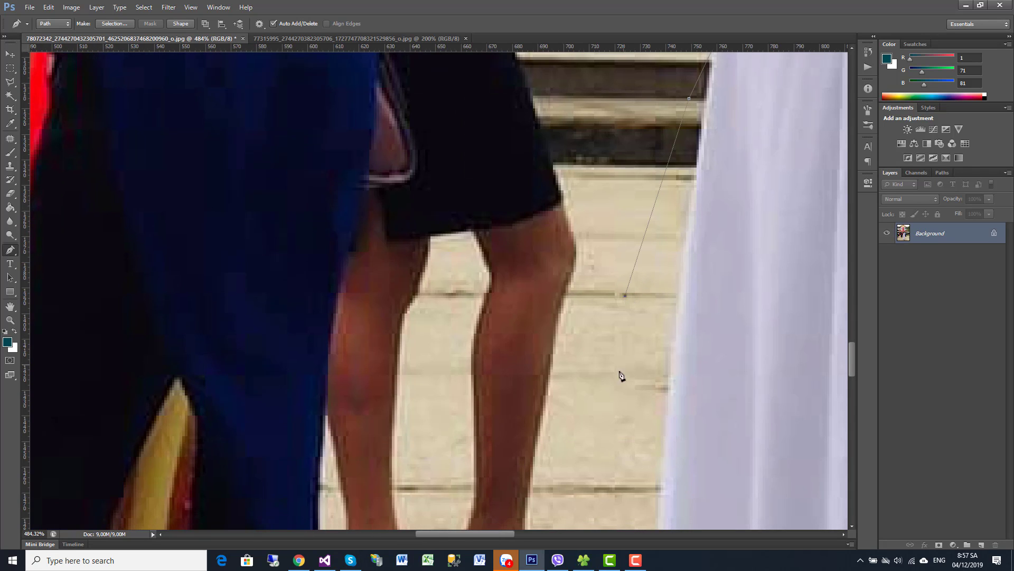
Extend the path down the lower dress edge to the hem.
{"action": "left_click", "coordinate": [611, 414]}
{"action": "left_click_drag", "start_coordinate": [649, 416], "coordinate": [660, 87]}
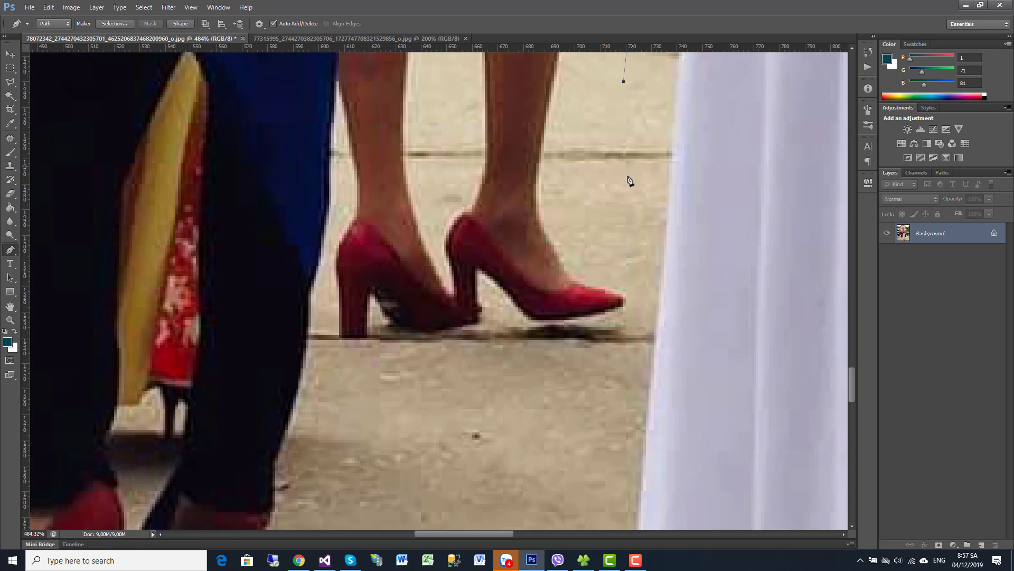
{"action": "left_click", "coordinate": [610, 200]}
{"action": "left_click", "coordinate": [616, 235]}
{"action": "left_click", "coordinate": [636, 289]}
{"action": "left_click", "coordinate": [636, 325]}
{"action": "left_click", "coordinate": [626, 420]}
{"action": "left_click_drag", "start_coordinate": [664, 368], "coordinate": [714, 114]}
{"action": "scroll", "coordinate": [656, 256], "scroll_direction": "down", "scroll_amount": 3}
{"action": "mouse_move", "coordinate": [634, 385]}
{"action": "left_mouse_down"}
{"action": "mouse_move", "coordinate": [622, 129]}
{"action": "mouse_move", "coordinate": [595, 204]}
{"action": "left_mouse_up"}
Trace around the dress hem back to the starting anchor, then zoom out over the photo.
{"action": "left_click", "coordinate": [585, 282]}
{"action": "left_click_drag", "start_coordinate": [583, 403], "coordinate": [547, 71]}
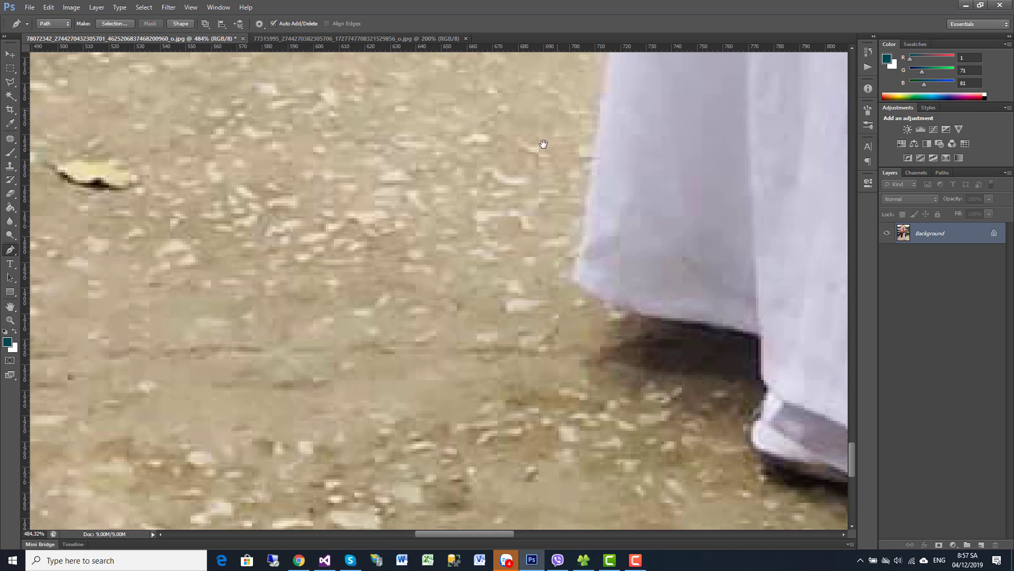
{"action": "left_click", "coordinate": [531, 249]}
{"action": "left_click", "coordinate": [544, 413]}
{"action": "left_click_drag", "start_coordinate": [593, 455], "coordinate": [312, 253]}
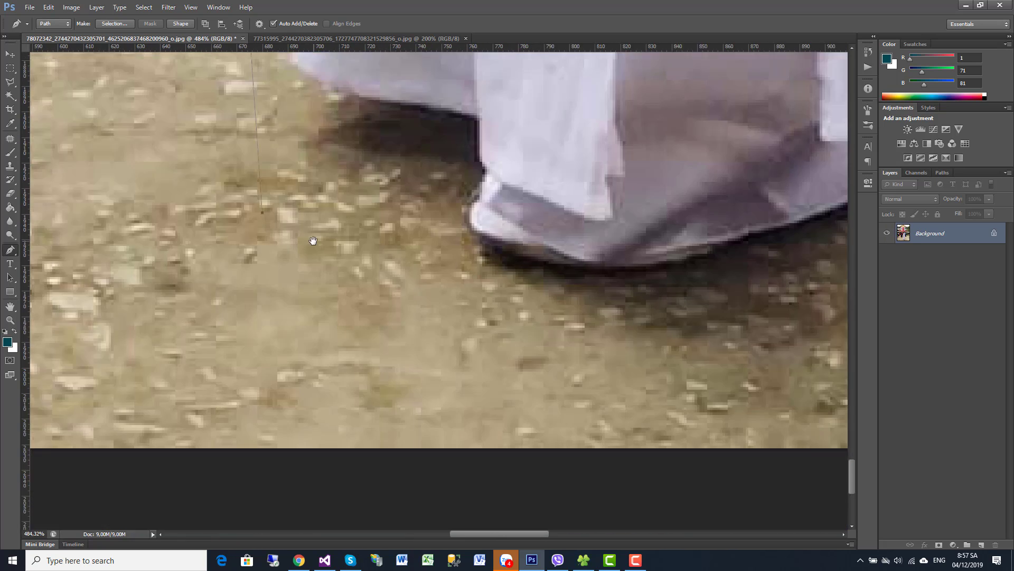
{"action": "left_click", "coordinate": [398, 335]}
{"action": "left_click", "coordinate": [526, 382]}
{"action": "left_click_drag", "start_coordinate": [582, 368], "coordinate": [322, 315]}
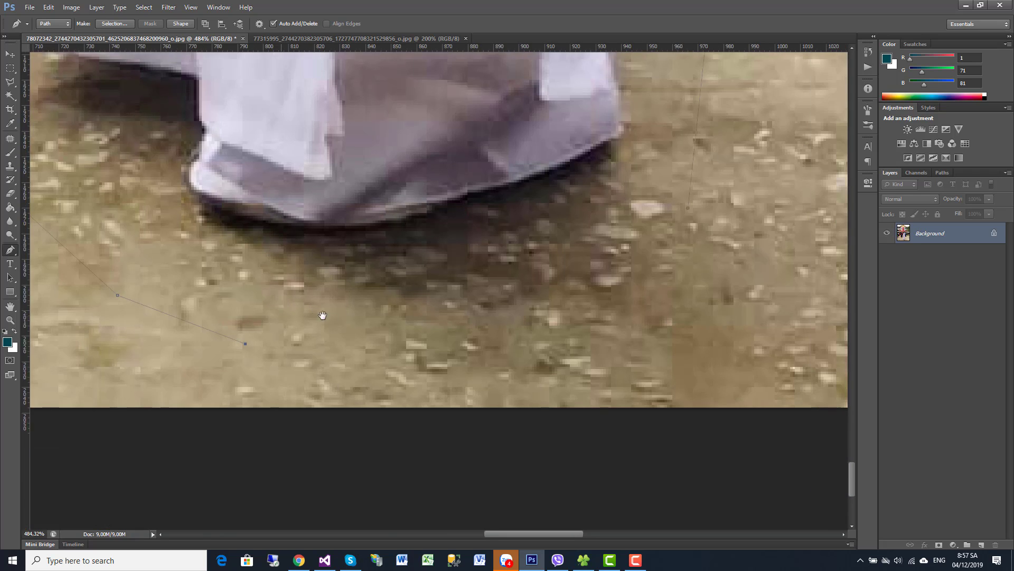
{"action": "left_click_drag", "start_coordinate": [564, 316], "coordinate": [462, 315]}
{"action": "left_click", "coordinate": [461, 311]}
{"action": "key", "text": "ctrl+r"}
{"action": "left_click", "coordinate": [581, 239]}
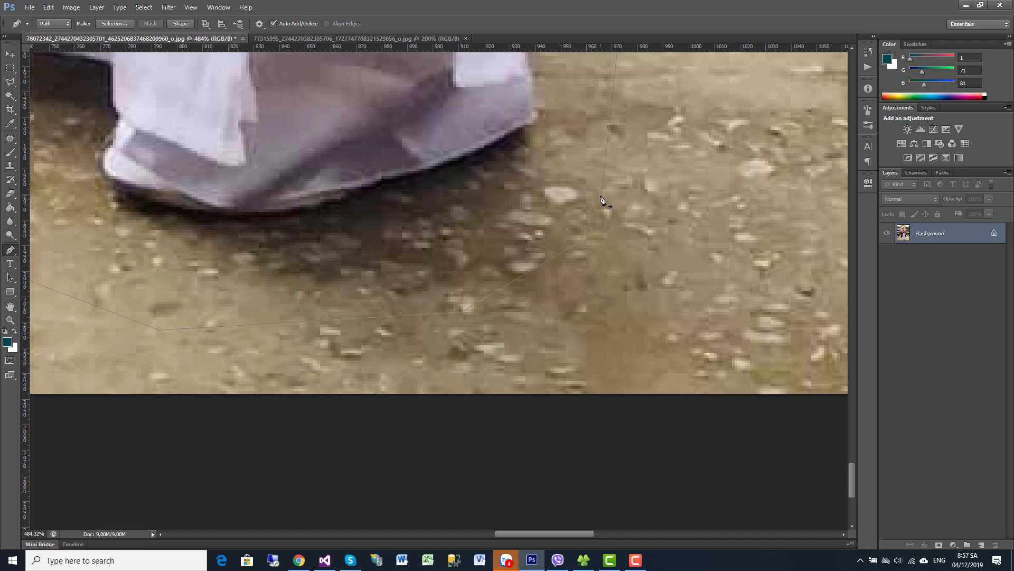
{"action": "scroll", "coordinate": [606, 170], "scroll_direction": "down", "scroll_amount": 10}
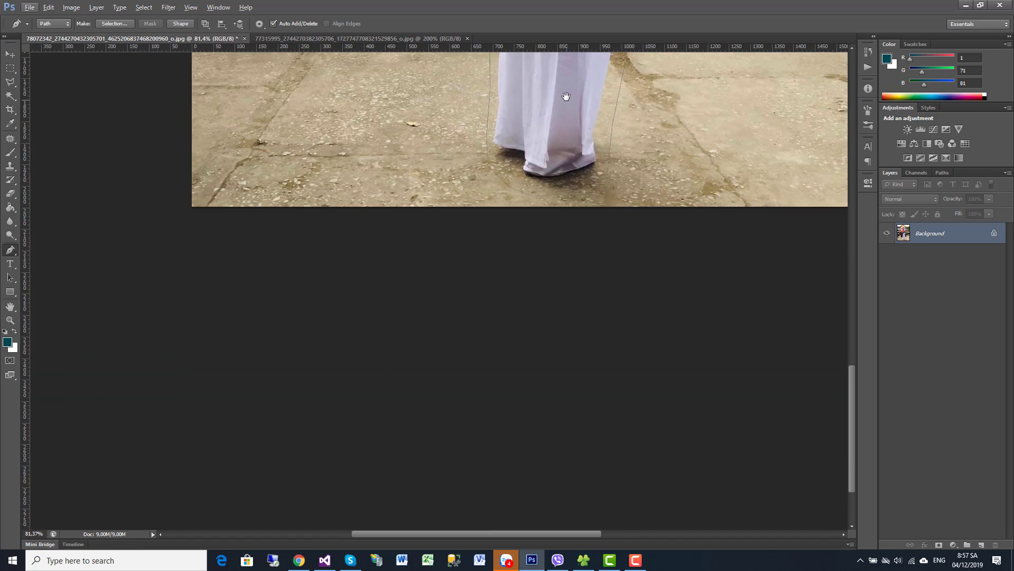
{"action": "left_click_drag", "start_coordinate": [565, 154], "coordinate": [426, 523]}
Make a new selection from the closed path with Feather Radius 0.
{"action": "scroll", "coordinate": [457, 227], "scroll_direction": "down", "scroll_amount": 1}
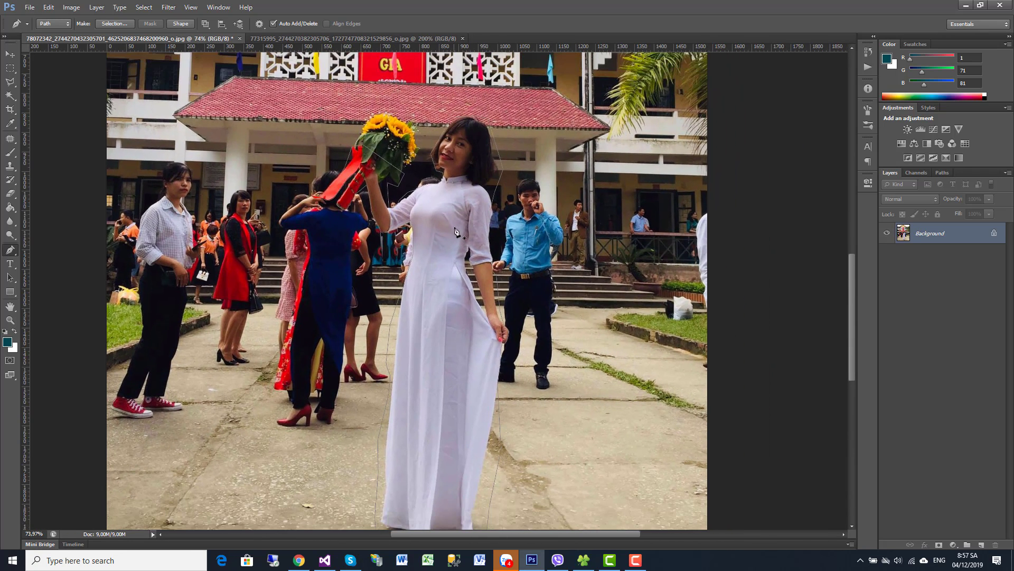
{"action": "right_click", "coordinate": [457, 227]}
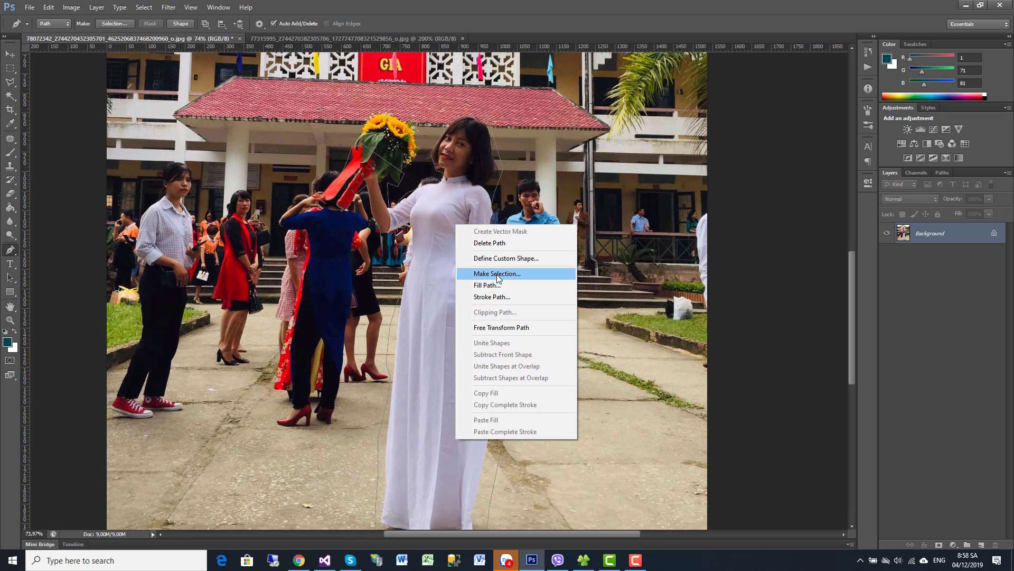
{"action": "key", "text": "i"}
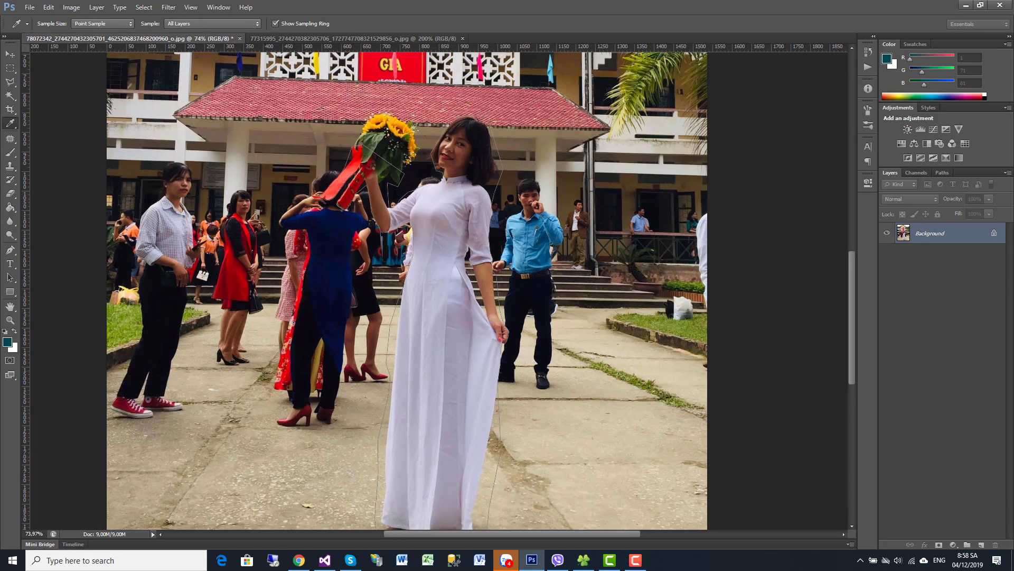
{"action": "left_click_drag", "start_coordinate": [316, 200], "coordinate": [608, 157]}
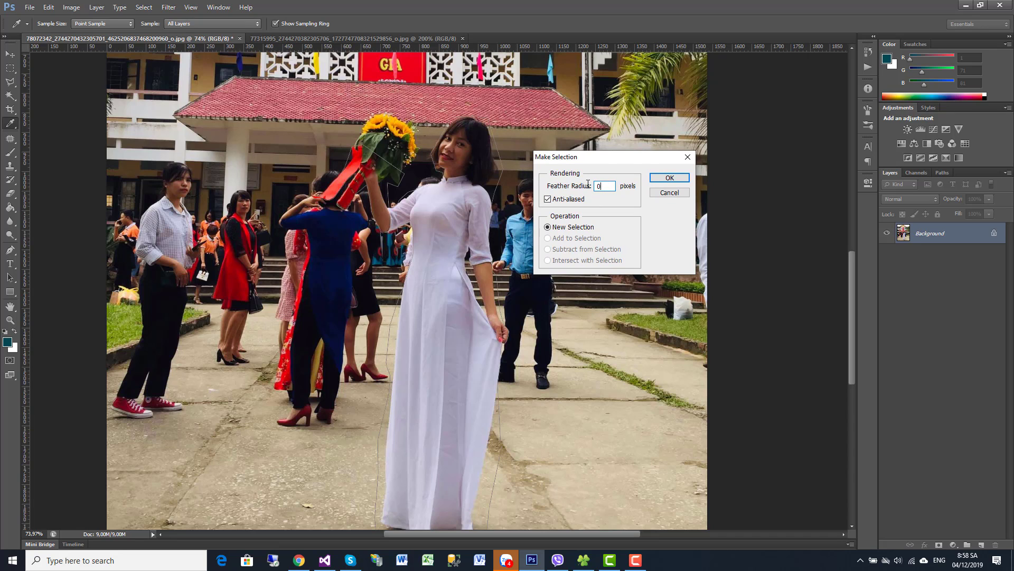
{"action": "left_click", "coordinate": [681, 178]}
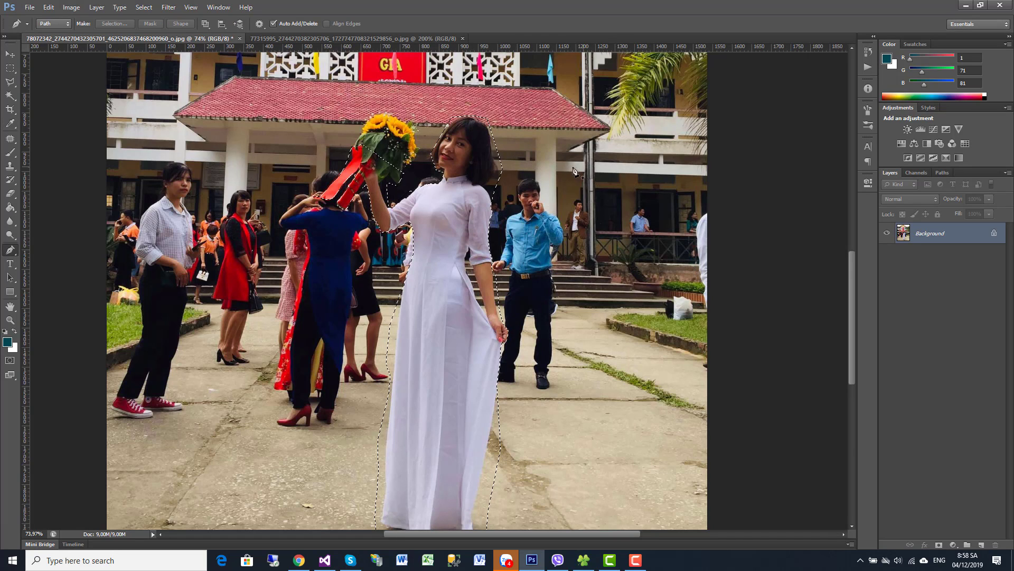
Copy the selected woman onto a new layer with Layer Via Copy.
{"action": "left_click", "coordinate": [10, 54]}
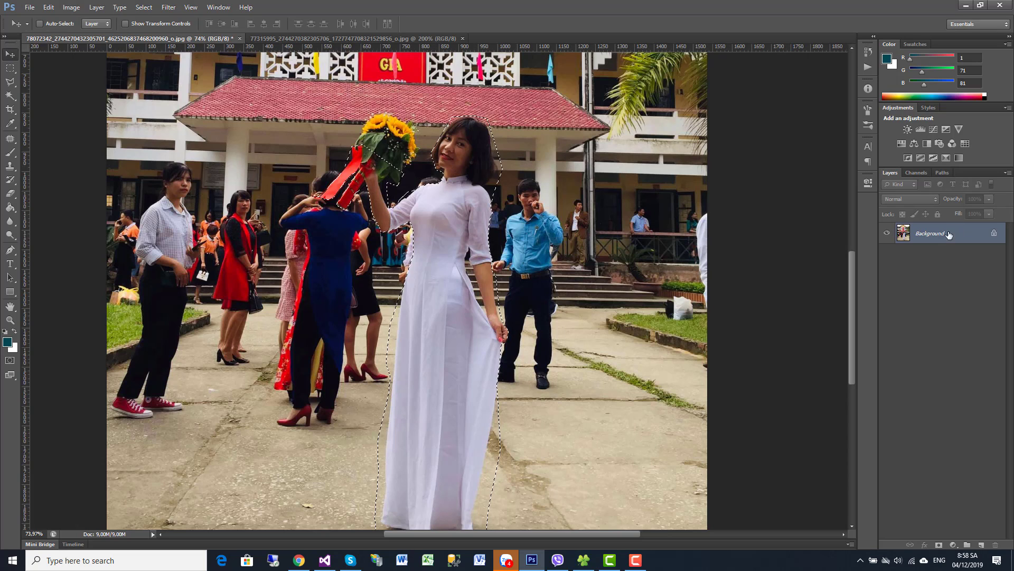
{"action": "left_click", "coordinate": [100, 9]}
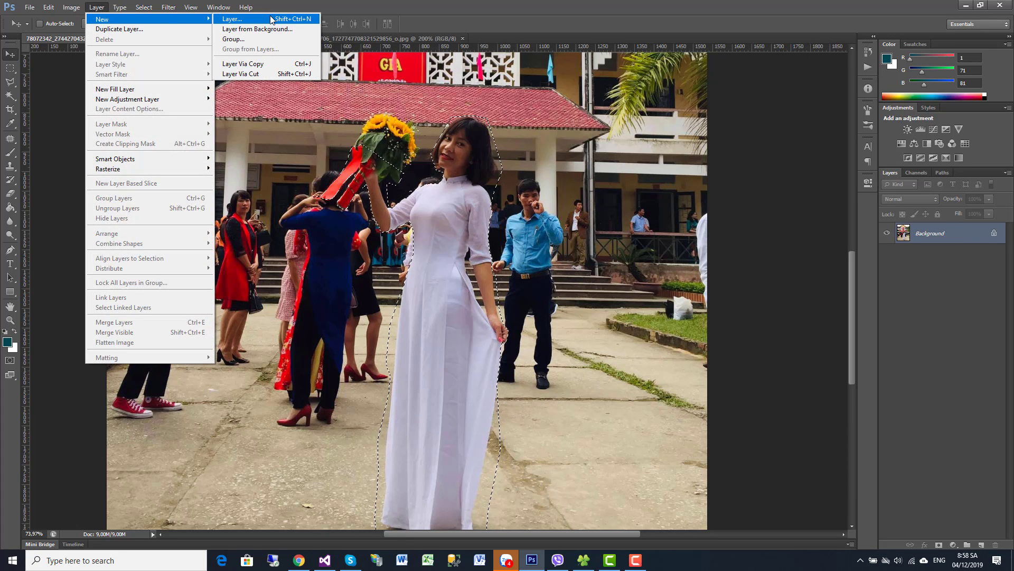
{"action": "mouse_move", "coordinate": [119, 18]}
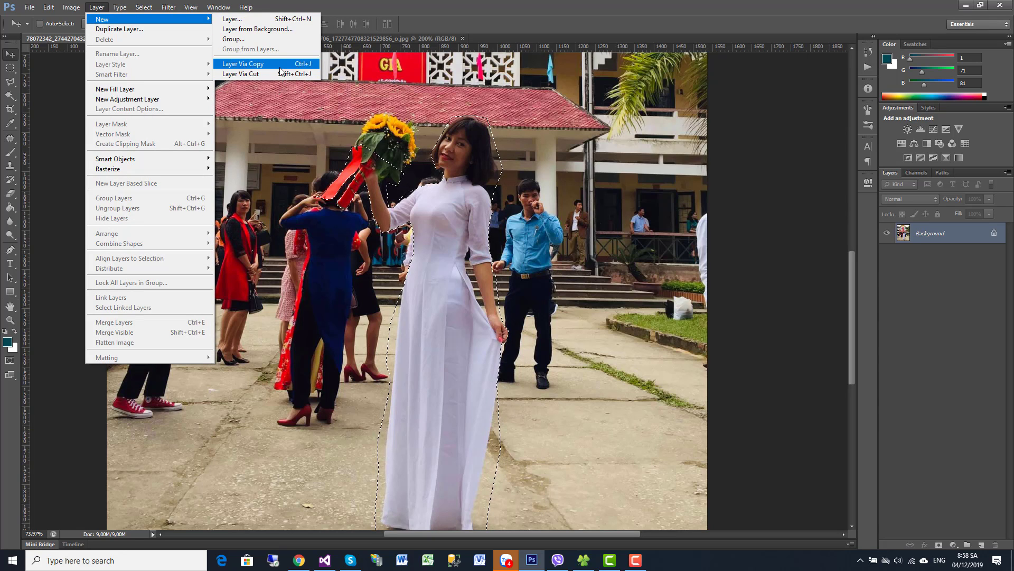
{"action": "left_click", "coordinate": [307, 64]}
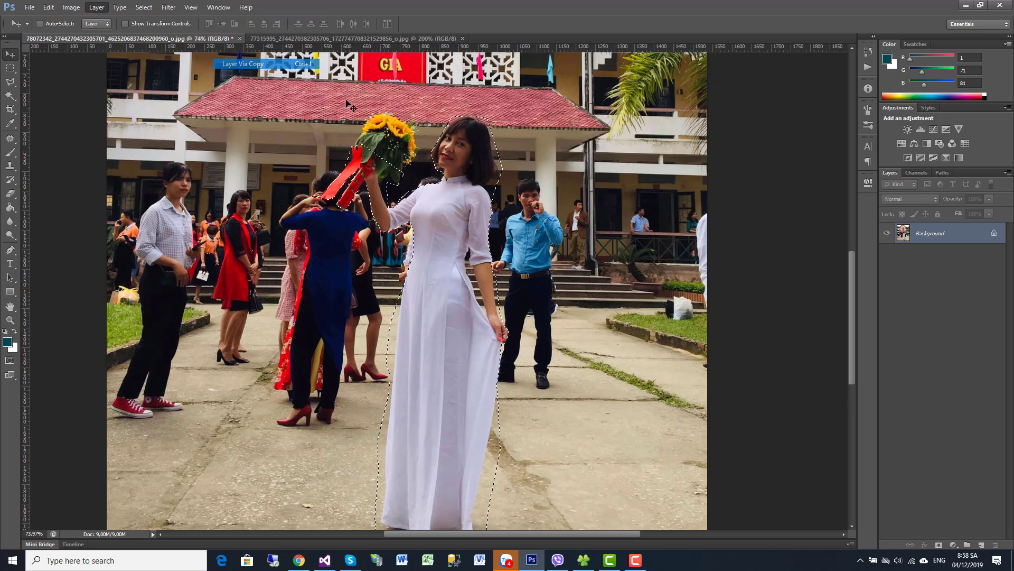
Rename the new layer 'Cô gái', toggle Background to check the cut-out, then select Background.
{"action": "double_click", "coordinate": [922, 233]}
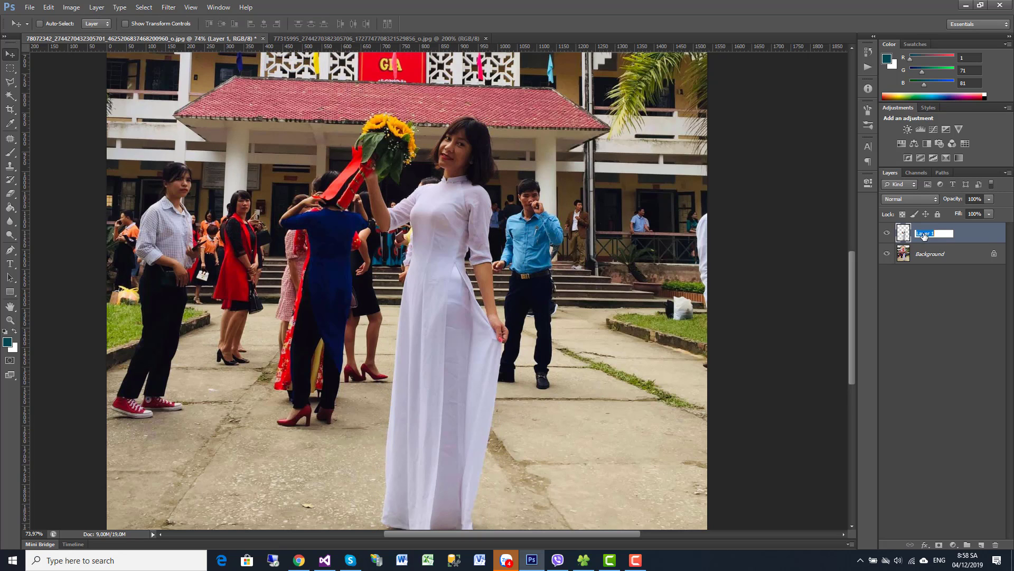
{"action": "type", "text": "Cô gái"}
{"action": "key", "text": "Return"}
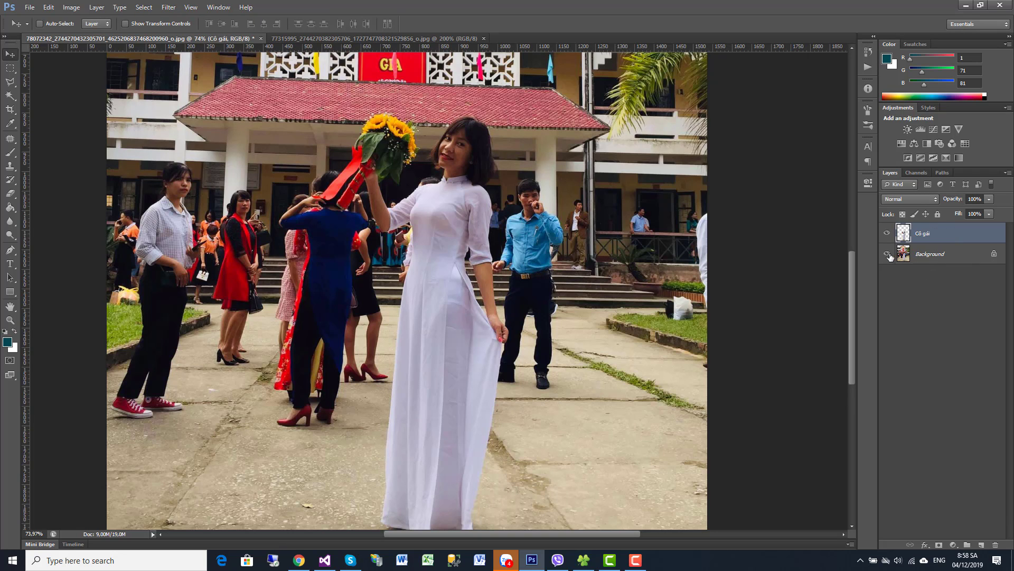
{"action": "left_click", "coordinate": [887, 254]}
{"action": "left_click", "coordinate": [887, 254]}
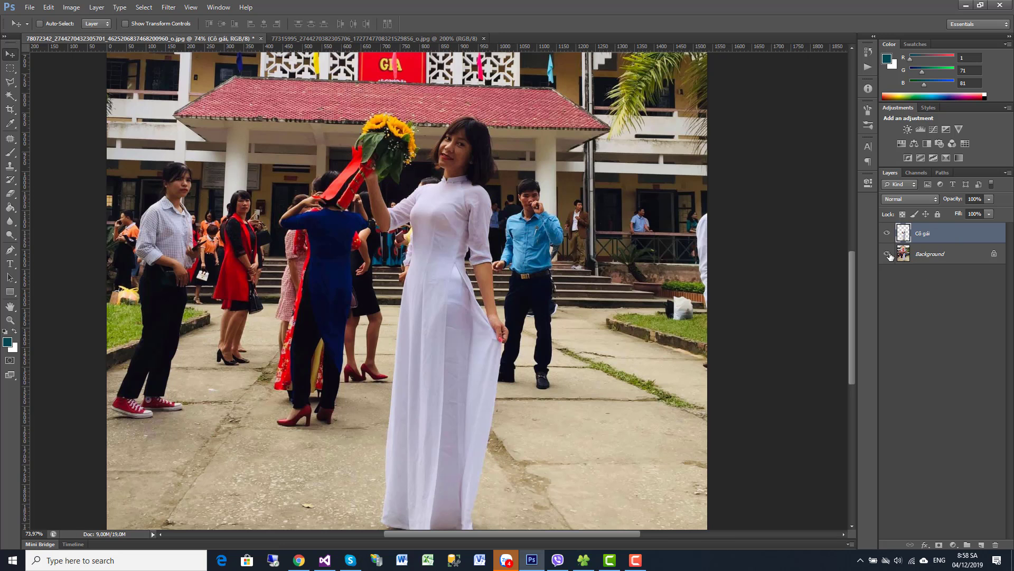
{"action": "left_click", "coordinate": [923, 255]}
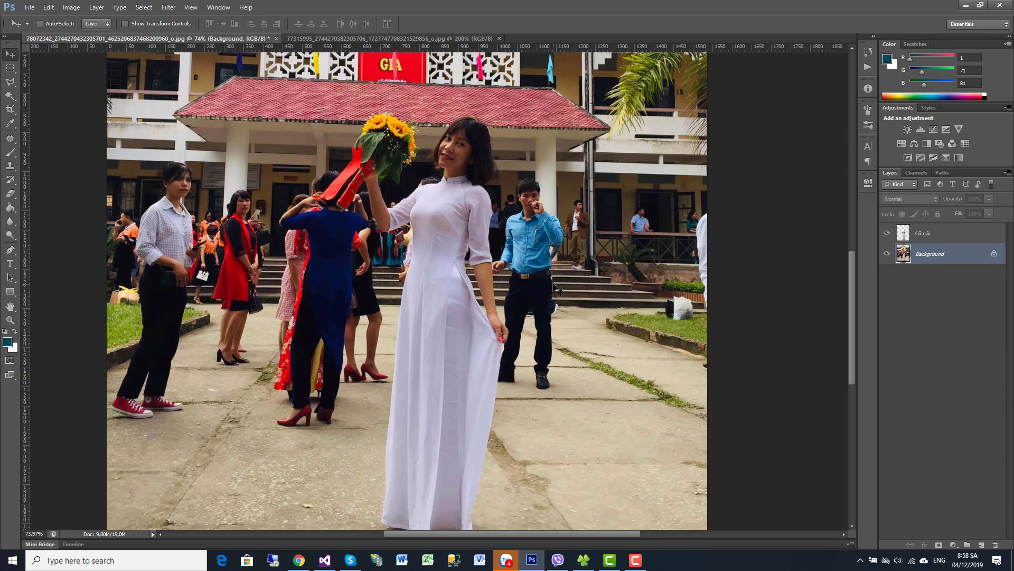
Hide the Cô gái layer and zoom in on the man's shoe.
{"action": "left_click", "coordinate": [887, 234]}
{"action": "left_click", "coordinate": [10, 320]}
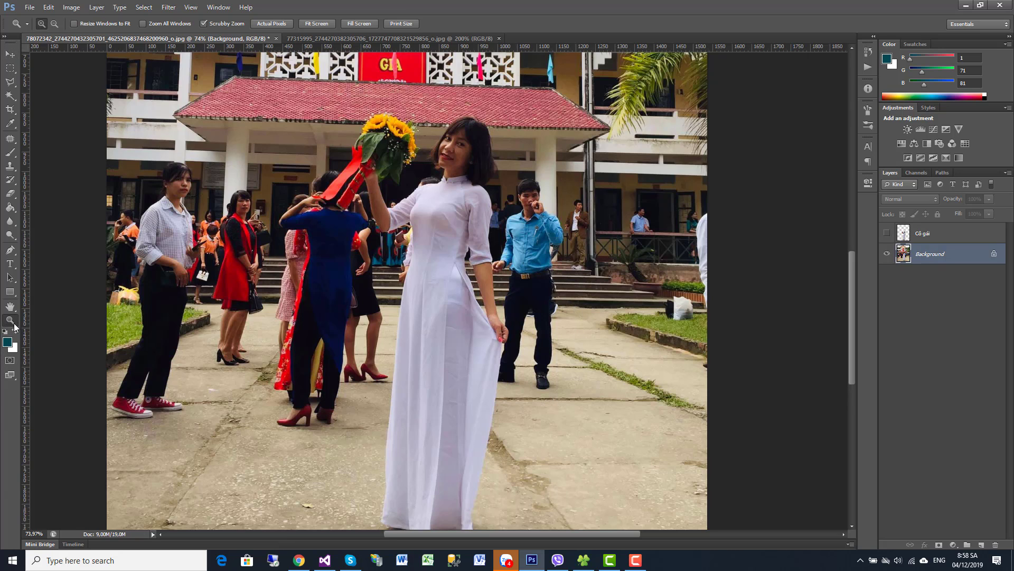
{"action": "left_click", "coordinate": [547, 357]}
{"action": "left_click", "coordinate": [551, 383]}
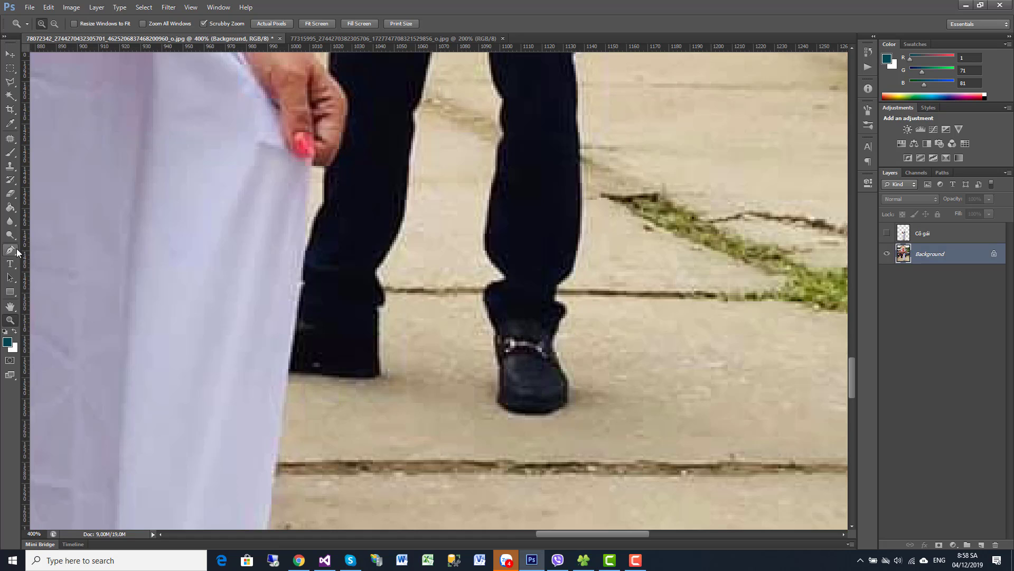
Switch to the Clone Stamp tool with a smaller brush.
{"action": "left_click", "coordinate": [10, 165]}
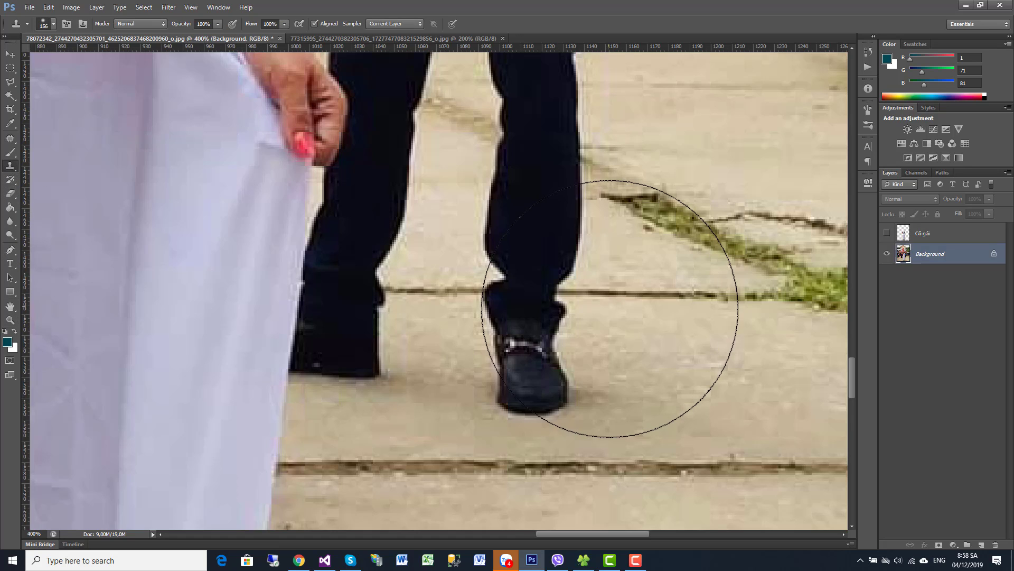
{"action": "right_click", "coordinate": [667, 301]}
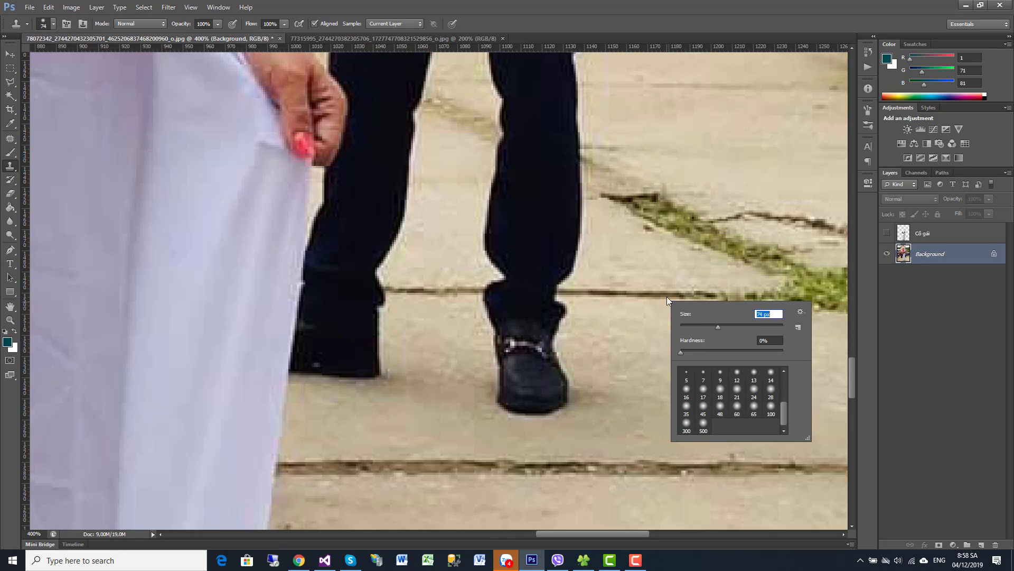
{"action": "left_click", "coordinate": [701, 325]}
{"action": "left_click", "coordinate": [218, 24]}
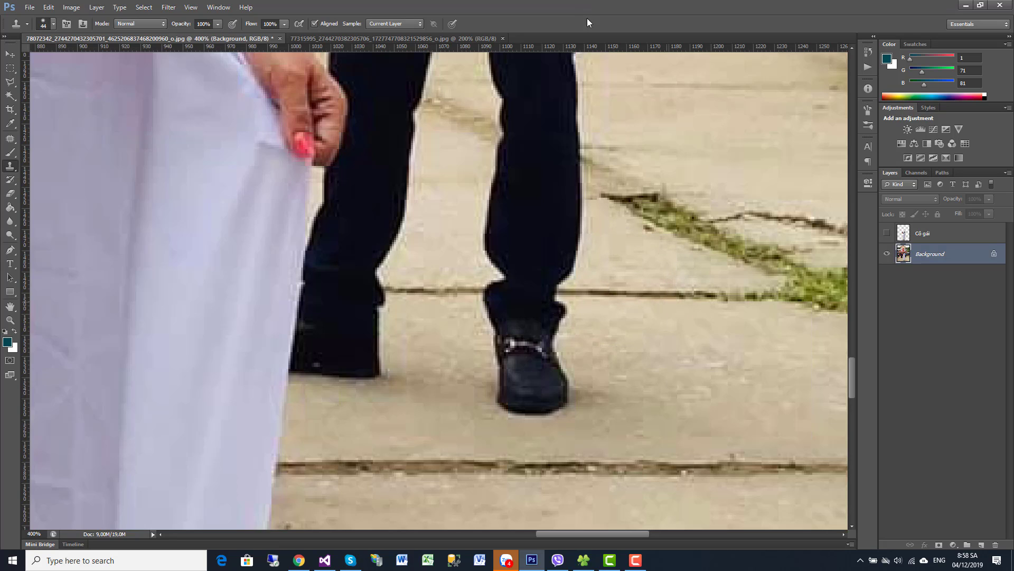
{"action": "right_click", "coordinate": [629, 214]}
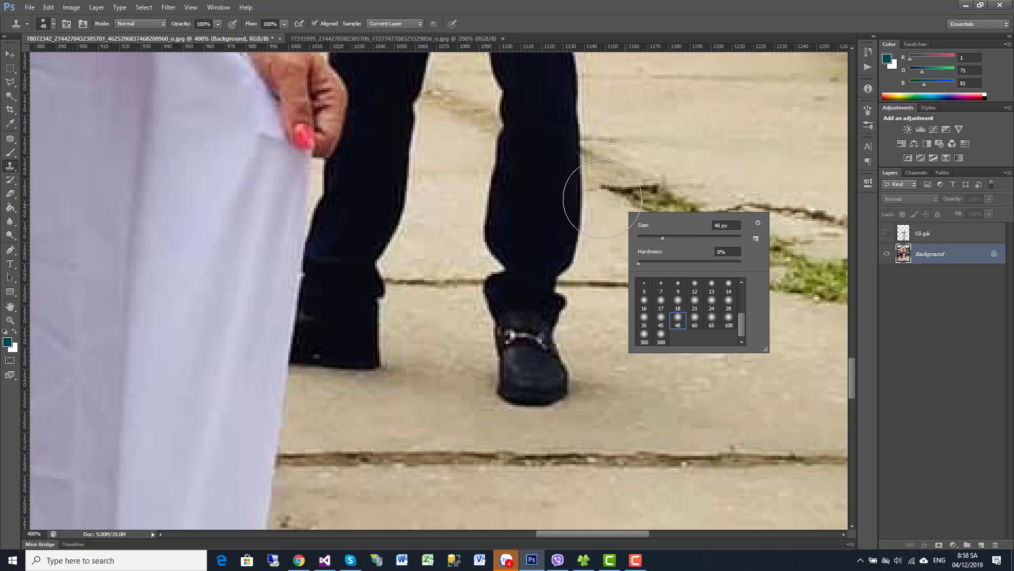
{"action": "left_click", "coordinate": [695, 396]}
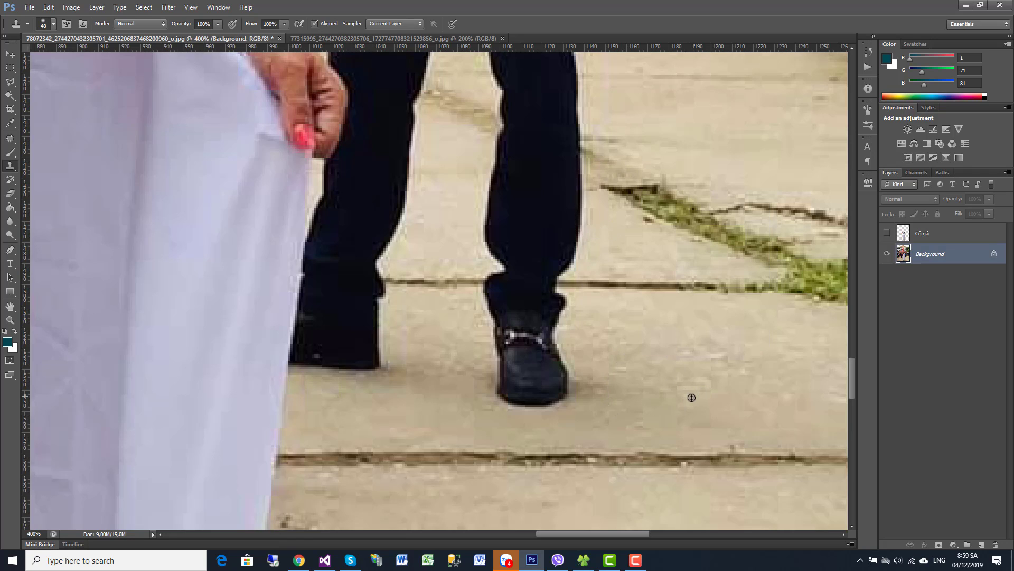
Clone floor texture over the man's right shoe and lower-leg shadow.
{"action": "left_click", "coordinate": [691, 397], "text": "alt"}
{"action": "mouse_move", "coordinate": [602, 395]}
{"action": "left_mouse_down"}
{"action": "mouse_move", "coordinate": [521, 393]}
{"action": "mouse_move", "coordinate": [546, 351]}
{"action": "mouse_move", "coordinate": [506, 351]}
{"action": "left_mouse_up"}
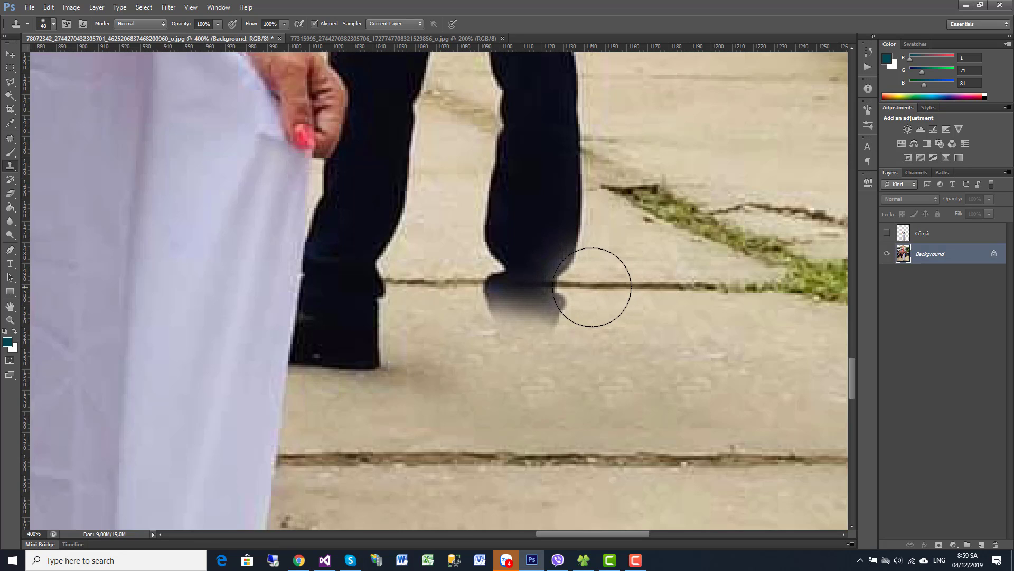
{"action": "mouse_move", "coordinate": [592, 287]}
{"action": "left_mouse_down"}
{"action": "mouse_move", "coordinate": [497, 286]}
{"action": "mouse_move", "coordinate": [492, 251]}
{"action": "left_mouse_up"}
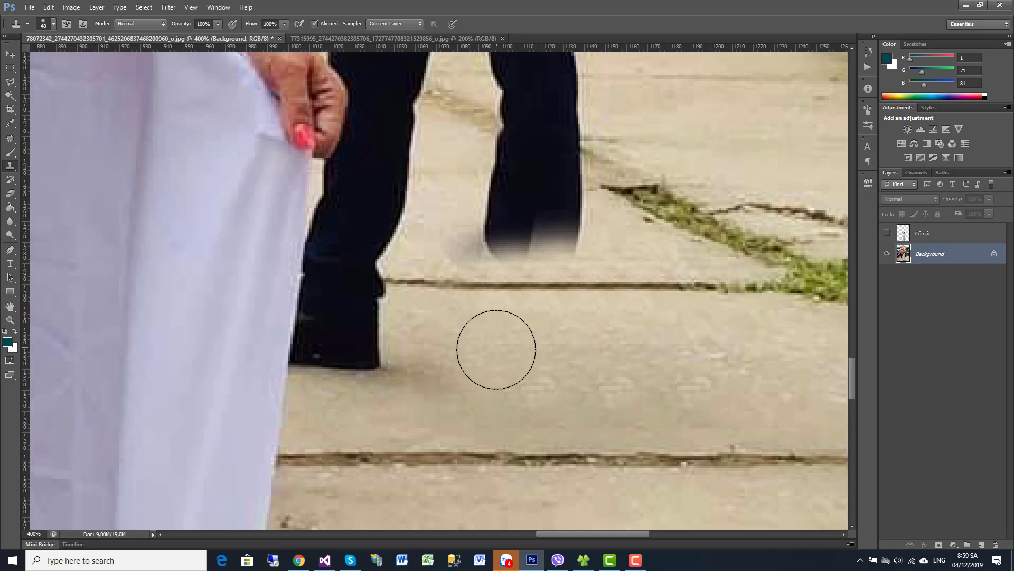
{"action": "left_click_drag", "start_coordinate": [551, 373], "coordinate": [570, 276]}
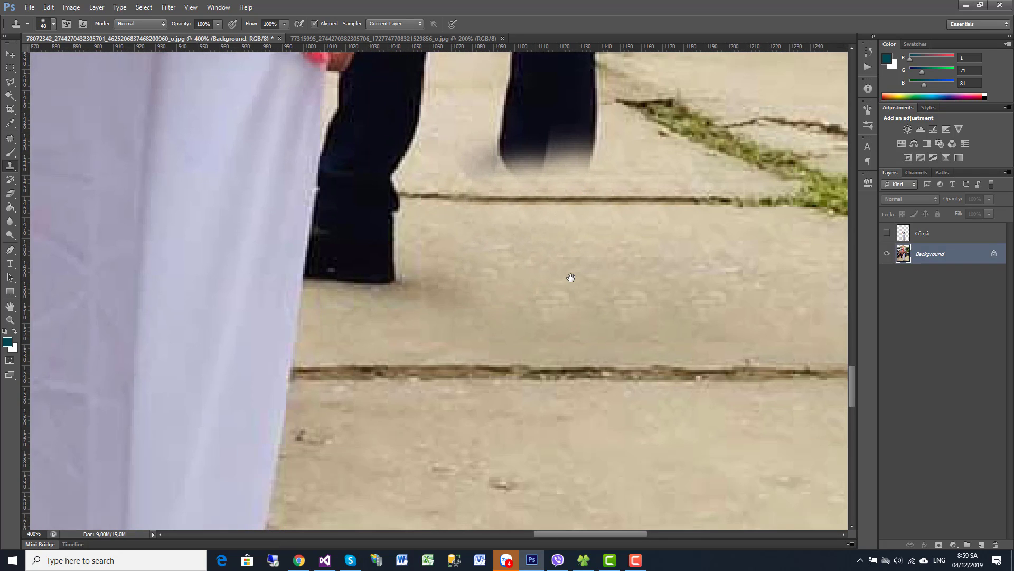
{"action": "scroll", "coordinate": [605, 344], "scroll_direction": "down", "scroll_amount": 1, "text": "alt"}
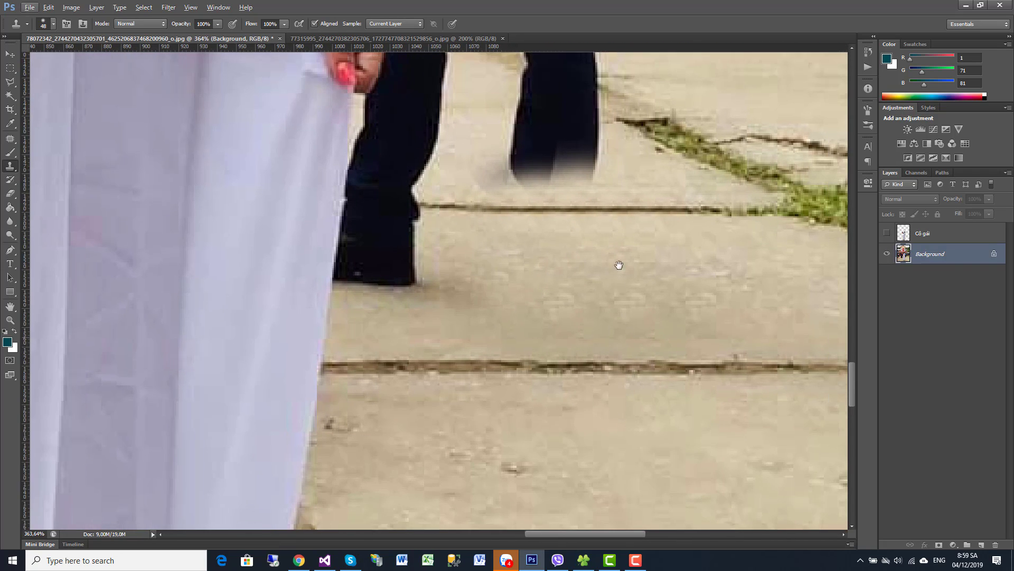
{"action": "scroll", "coordinate": [634, 291], "scroll_direction": "down", "scroll_amount": 2}
Clone floor over the bottom of the left leg, extending the pavement crack.
{"action": "mouse_move", "coordinate": [500, 213]}
{"action": "left_mouse_down"}
{"action": "mouse_move", "coordinate": [393, 181]}
{"action": "mouse_move", "coordinate": [374, 187]}
{"action": "mouse_move", "coordinate": [369, 172]}
{"action": "mouse_move", "coordinate": [417, 170]}
{"action": "left_mouse_up"}
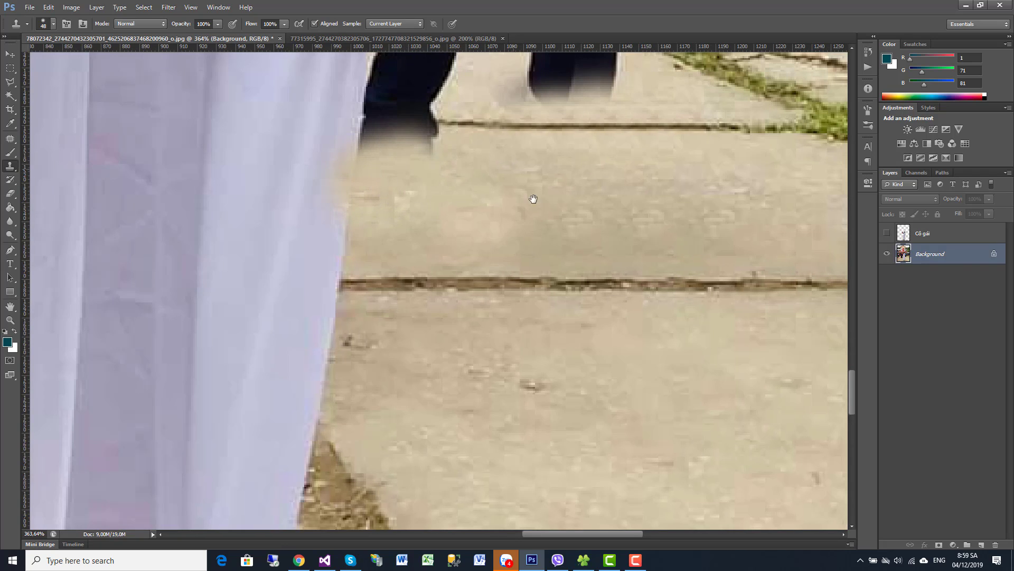
{"action": "scroll", "coordinate": [532, 199], "scroll_direction": "up", "scroll_amount": 1, "text": "alt"}
{"action": "scroll", "coordinate": [556, 305], "scroll_direction": "up", "scroll_amount": 1}
{"action": "scroll", "coordinate": [540, 295], "scroll_direction": "up", "scroll_amount": 1, "text": "alt"}
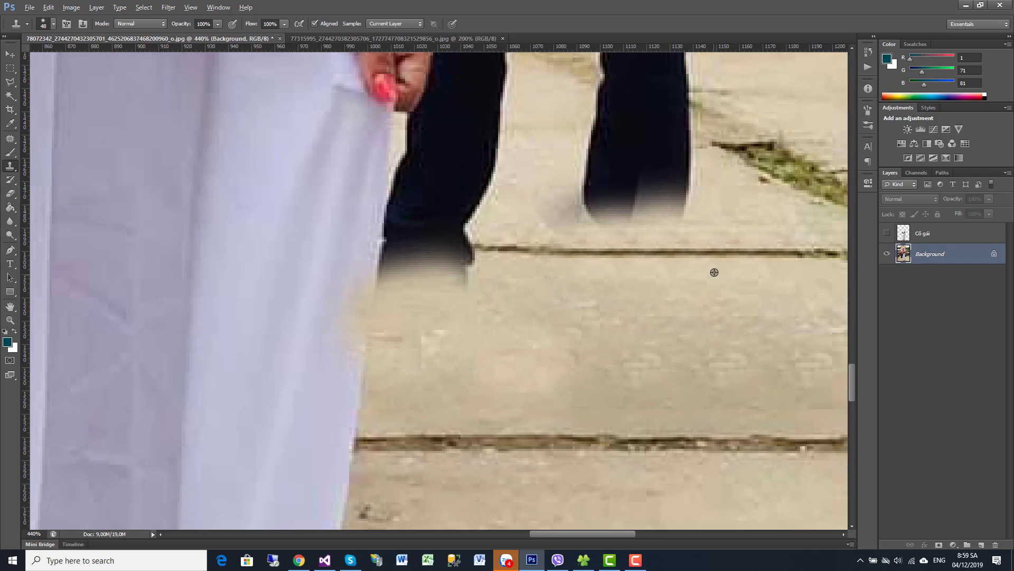
{"action": "scroll", "coordinate": [607, 279], "scroll_direction": "up", "scroll_amount": 2}
{"action": "scroll", "coordinate": [607, 279], "scroll_direction": "right", "scroll_amount": 2}
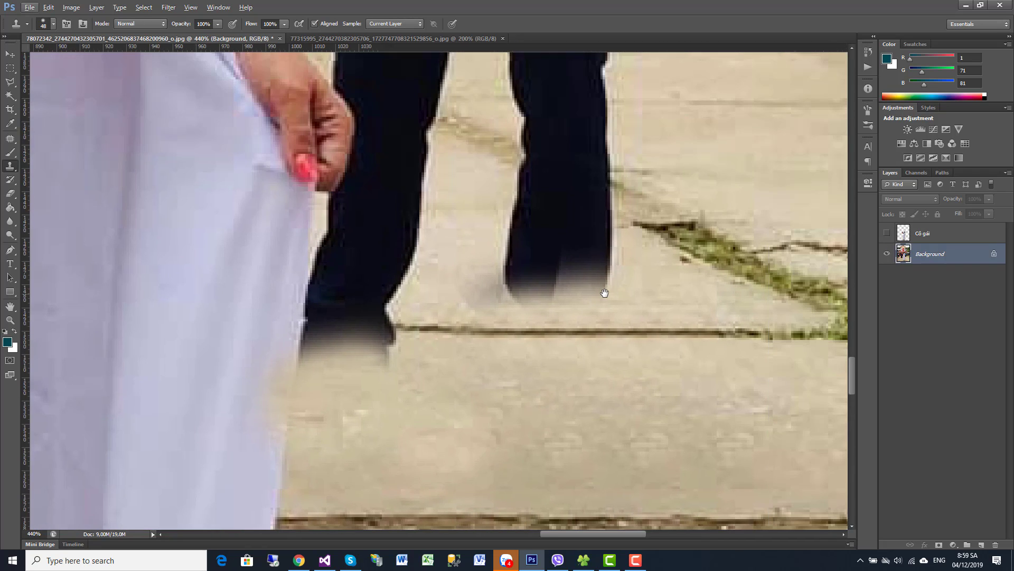
{"action": "left_click", "coordinate": [648, 331], "text": "alt"}
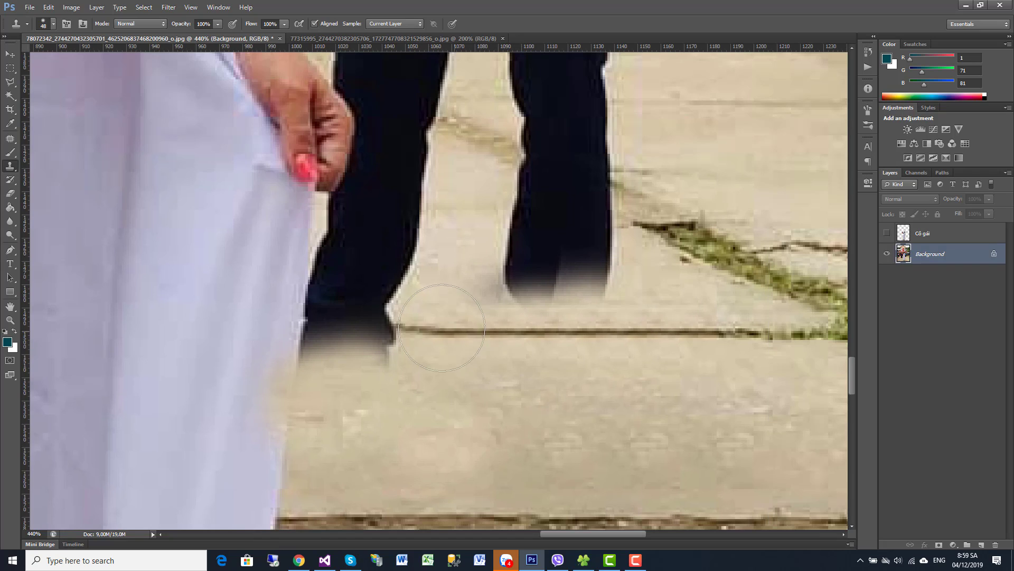
{"action": "mouse_move", "coordinate": [422, 317]}
{"action": "left_mouse_down"}
{"action": "mouse_move", "coordinate": [401, 332]}
{"action": "mouse_move", "coordinate": [320, 330]}
{"action": "left_mouse_up"}
{"action": "mouse_move", "coordinate": [359, 290]}
{"action": "left_mouse_down"}
{"action": "mouse_move", "coordinate": [316, 301]}
{"action": "mouse_move", "coordinate": [338, 285]}
{"action": "left_mouse_up"}
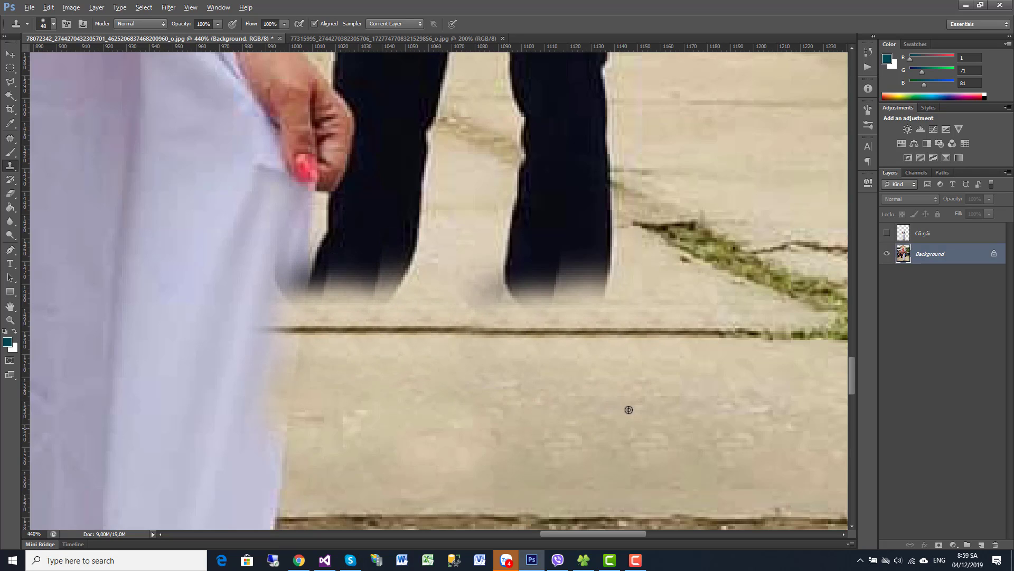
{"action": "left_click_drag", "start_coordinate": [543, 322], "coordinate": [518, 365]}
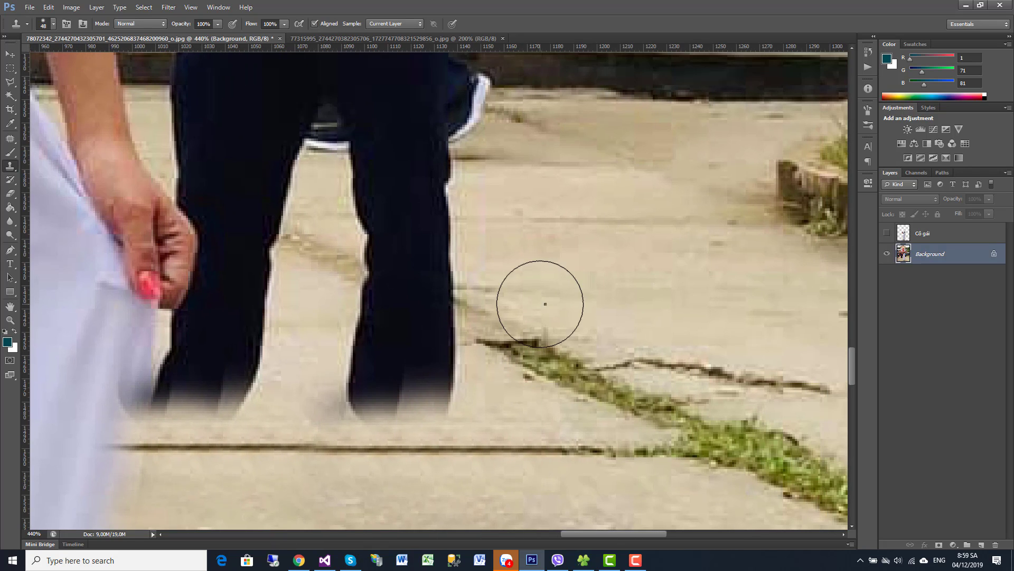
Set a 24 px brush and clone pavement over the right leg's edge and halo.
{"action": "right_click", "coordinate": [545, 303]}
{"action": "left_click_drag", "start_coordinate": [574, 328], "coordinate": [566, 329]}
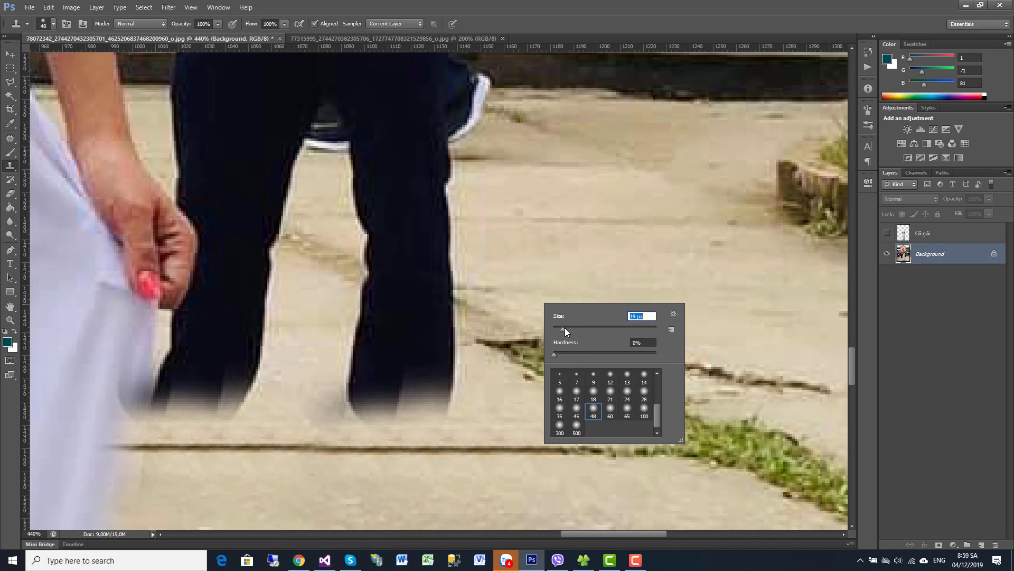
{"action": "left_click", "coordinate": [486, 322]}
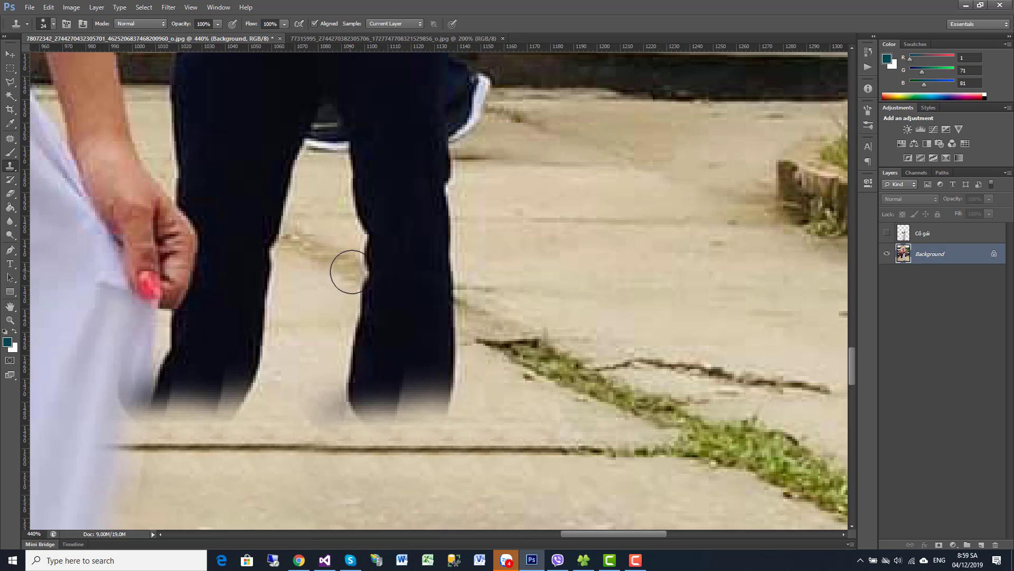
{"action": "left_click_drag", "start_coordinate": [350, 272], "coordinate": [404, 300]}
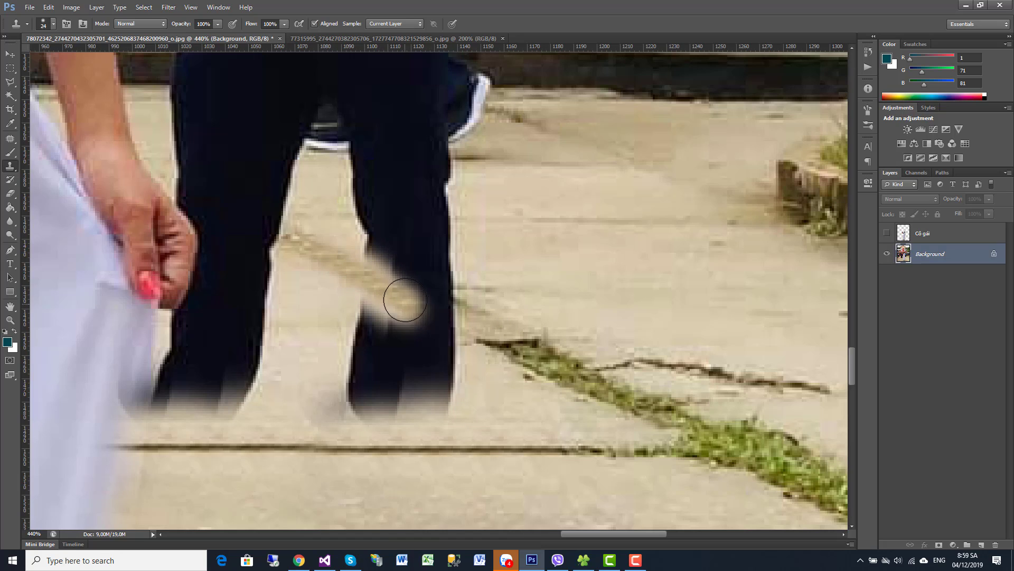
{"action": "left_click_drag", "start_coordinate": [457, 325], "coordinate": [444, 317]}
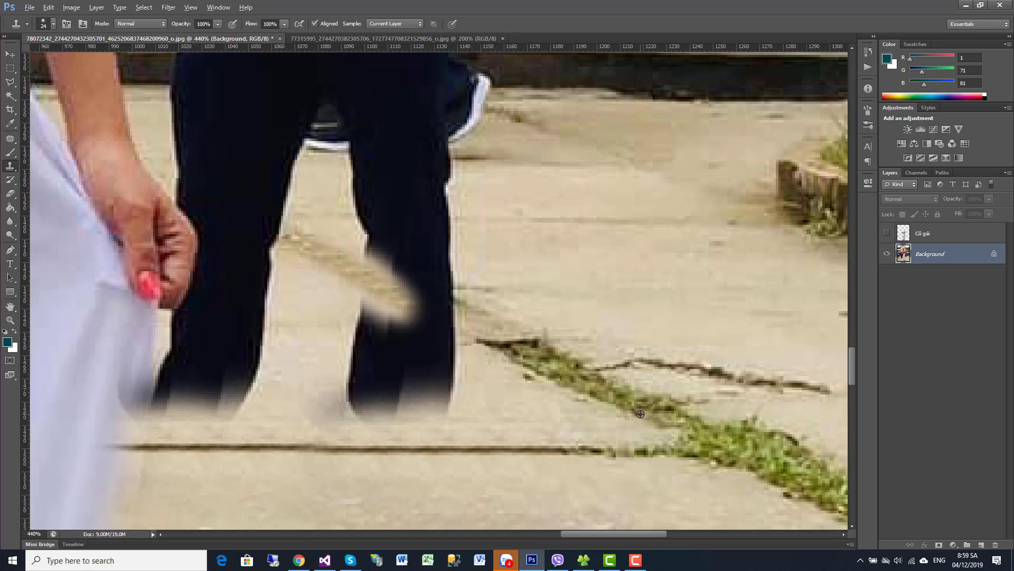
{"action": "left_click_drag", "start_coordinate": [640, 414], "coordinate": [593, 391]}
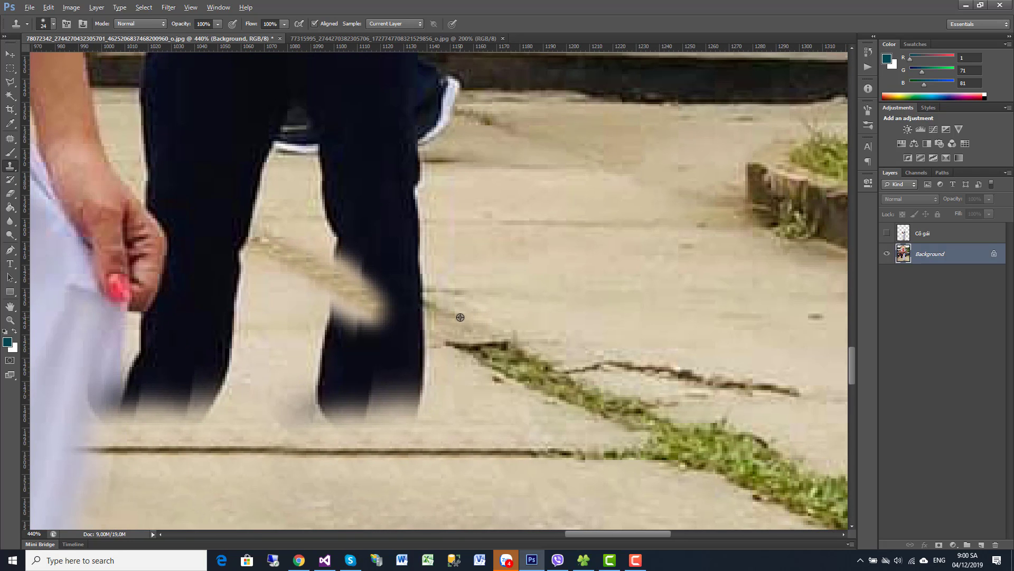
{"action": "mouse_move", "coordinate": [416, 298]}
{"action": "left_mouse_down"}
{"action": "mouse_move", "coordinate": [383, 281]}
{"action": "mouse_move", "coordinate": [379, 299]}
{"action": "mouse_move", "coordinate": [403, 301]}
{"action": "left_mouse_up"}
Undo the bad patch, resample pavement, and cover the bottom of the right leg.
{"action": "key", "text": "ctrl+z"}
{"action": "left_click", "coordinate": [286, 245], "text": "alt"}
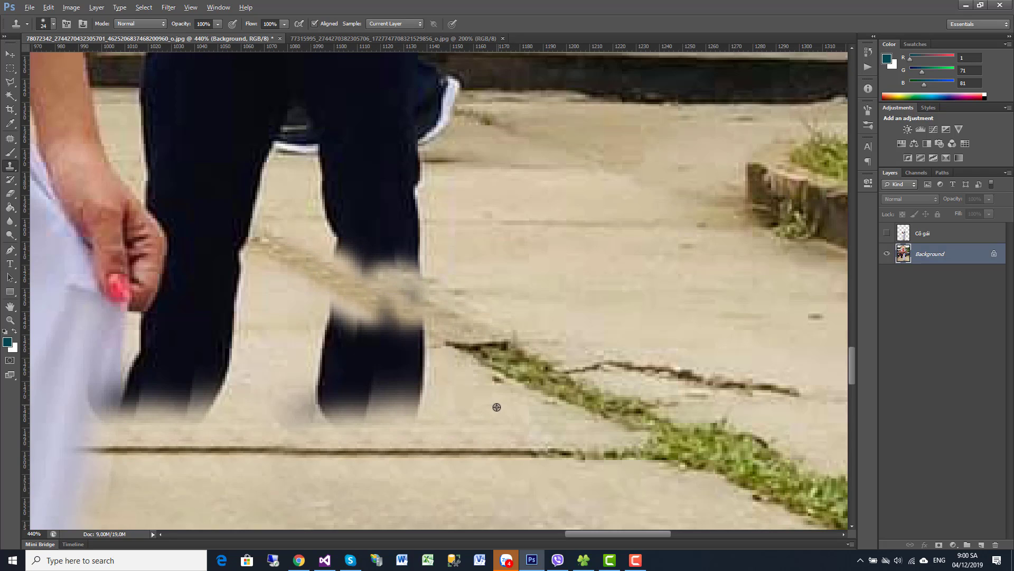
{"action": "left_click_drag", "start_coordinate": [418, 406], "coordinate": [344, 414]}
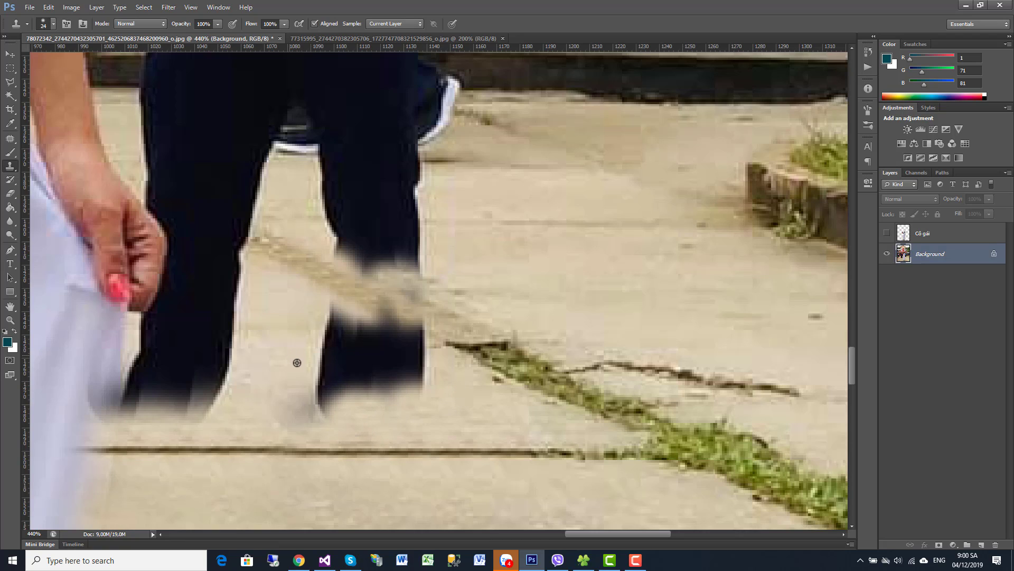
{"action": "left_click_drag", "start_coordinate": [297, 363], "coordinate": [295, 407]}
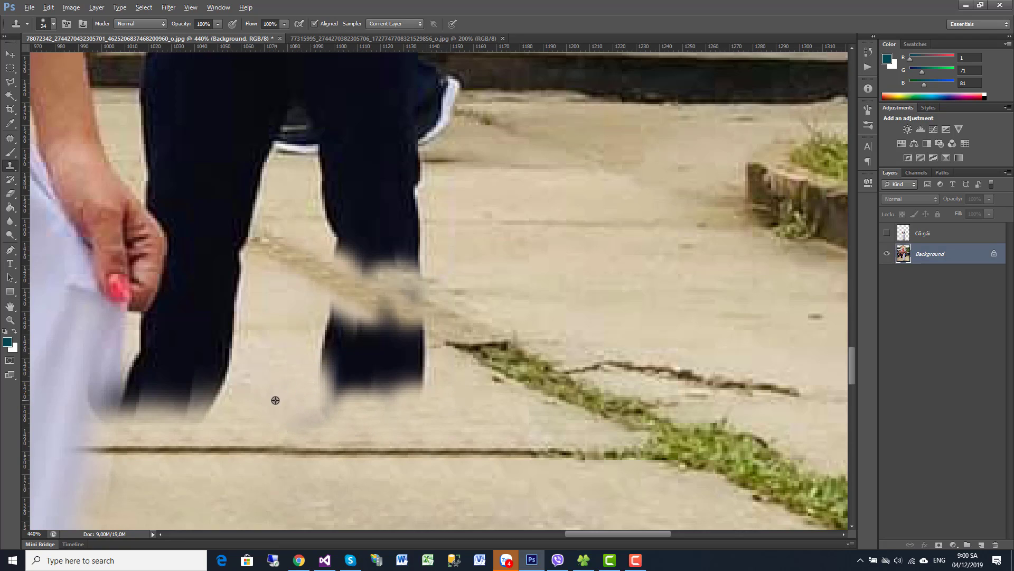
{"action": "left_click", "coordinate": [498, 506], "text": "alt"}
{"action": "left_click_drag", "start_coordinate": [401, 420], "coordinate": [334, 398]}
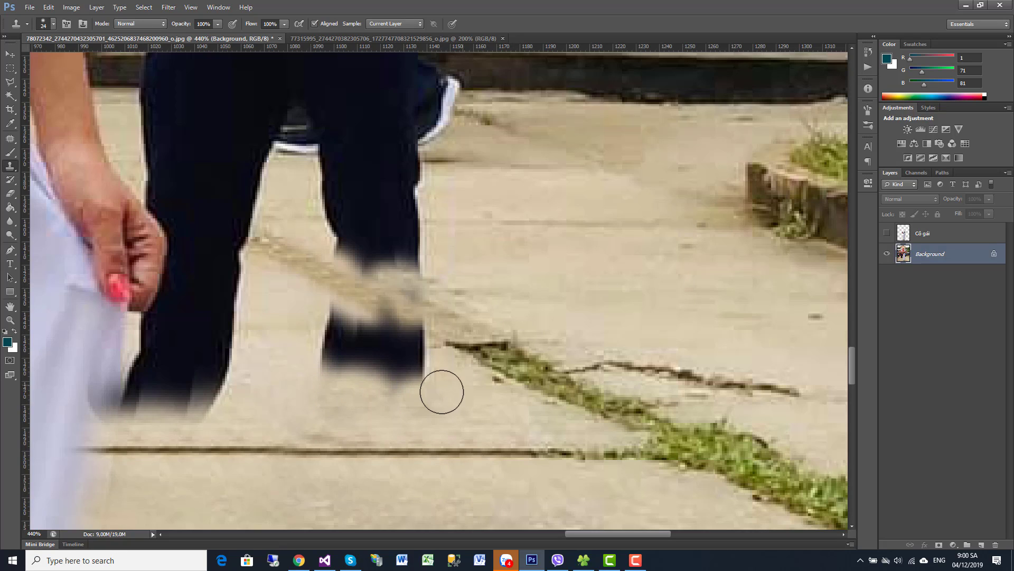
{"action": "mouse_move", "coordinate": [442, 391]}
{"action": "left_mouse_down"}
{"action": "mouse_move", "coordinate": [349, 373]}
{"action": "mouse_move", "coordinate": [334, 341]}
{"action": "mouse_move", "coordinate": [403, 364]}
{"action": "mouse_move", "coordinate": [408, 357]}
{"action": "mouse_move", "coordinate": [353, 326]}
{"action": "mouse_move", "coordinate": [401, 328]}
{"action": "left_mouse_up"}
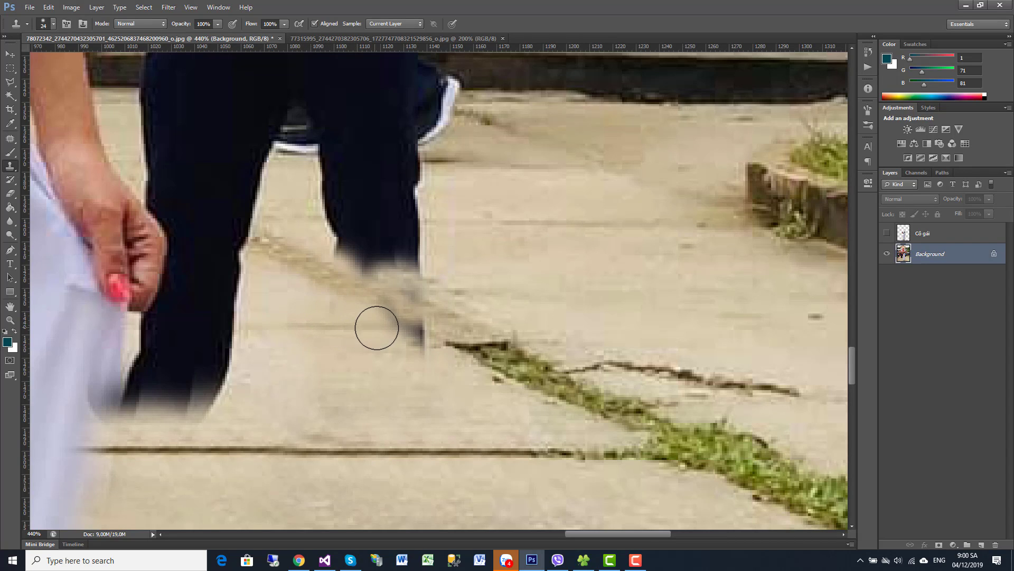
Clone grass from the crack along the crack where the leg was.
{"action": "left_click", "coordinate": [596, 414], "text": "alt"}
{"action": "left_click", "coordinate": [413, 326]}
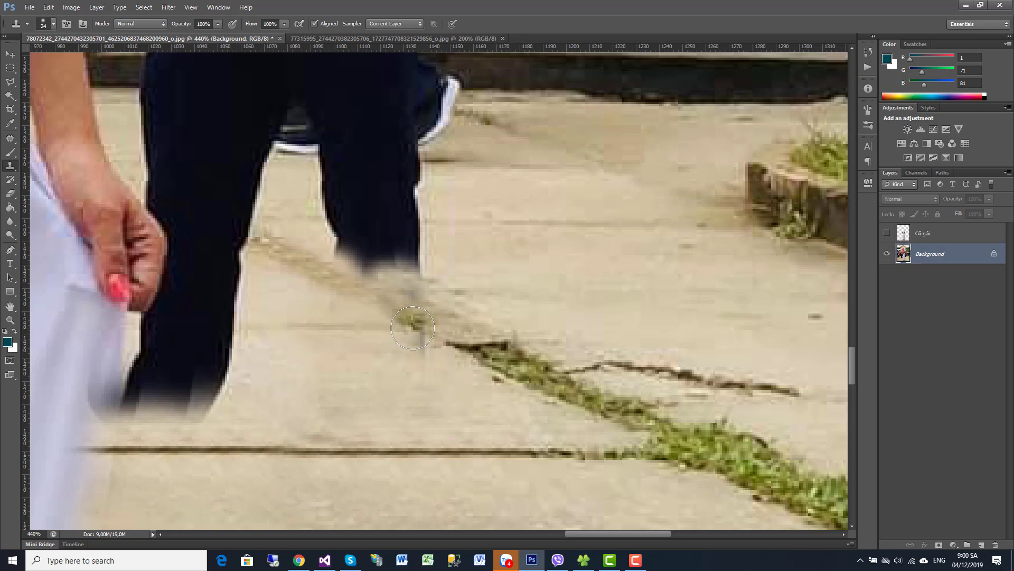
{"action": "left_click_drag", "start_coordinate": [413, 328], "coordinate": [455, 353]}
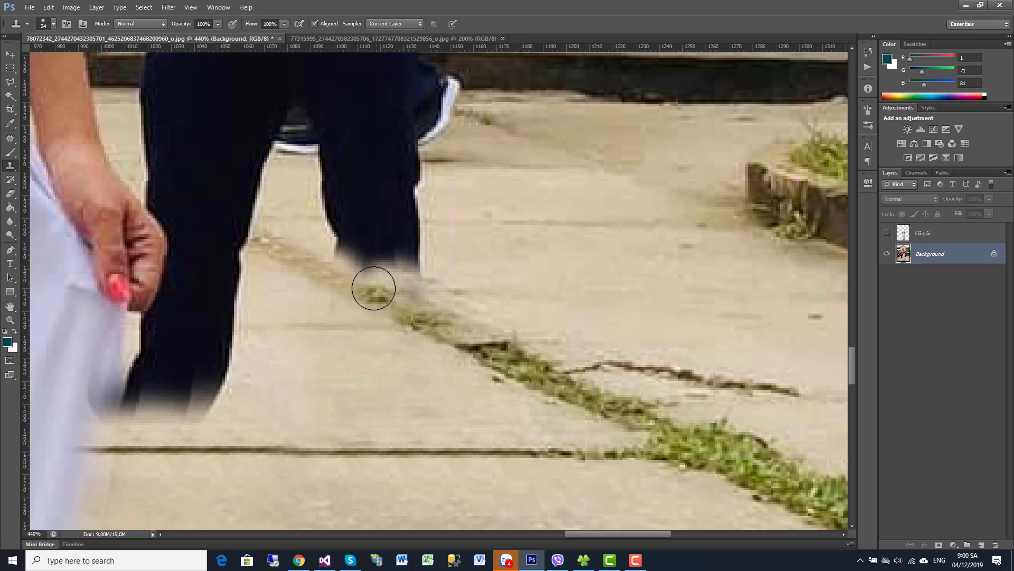
{"action": "mouse_move", "coordinate": [426, 301]}
{"action": "left_mouse_down"}
{"action": "mouse_move", "coordinate": [398, 305]}
{"action": "mouse_move", "coordinate": [376, 290]}
{"action": "left_mouse_up"}
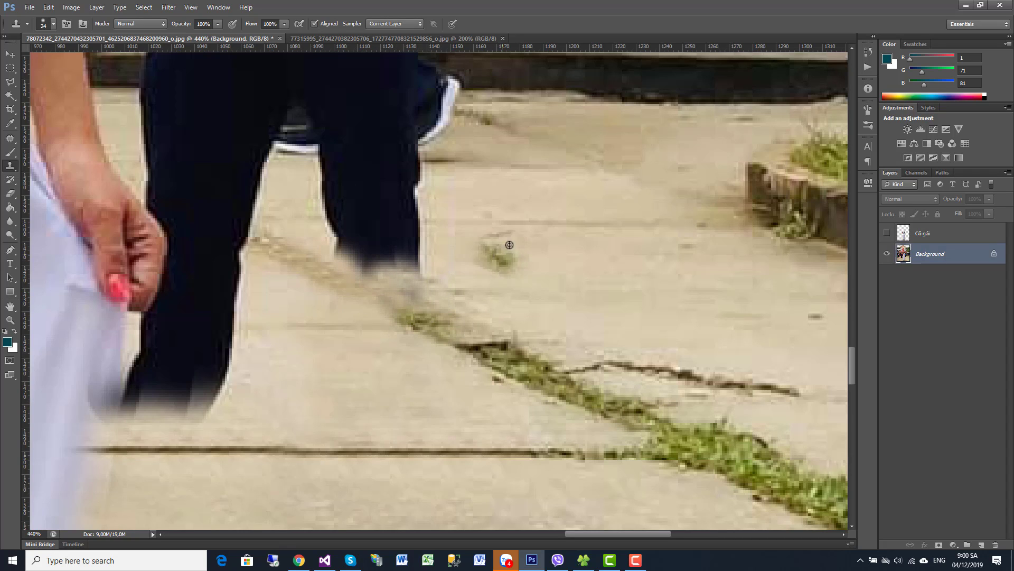
Clone clean pavement over the leg's remaining lower part and blend the crack.
{"action": "mouse_move", "coordinate": [449, 220]}
{"action": "left_mouse_down"}
{"action": "mouse_move", "coordinate": [424, 229]}
{"action": "mouse_move", "coordinate": [421, 264]}
{"action": "mouse_move", "coordinate": [367, 256]}
{"action": "mouse_move", "coordinate": [374, 227]}
{"action": "mouse_move", "coordinate": [414, 220]}
{"action": "mouse_move", "coordinate": [408, 215]}
{"action": "left_mouse_up"}
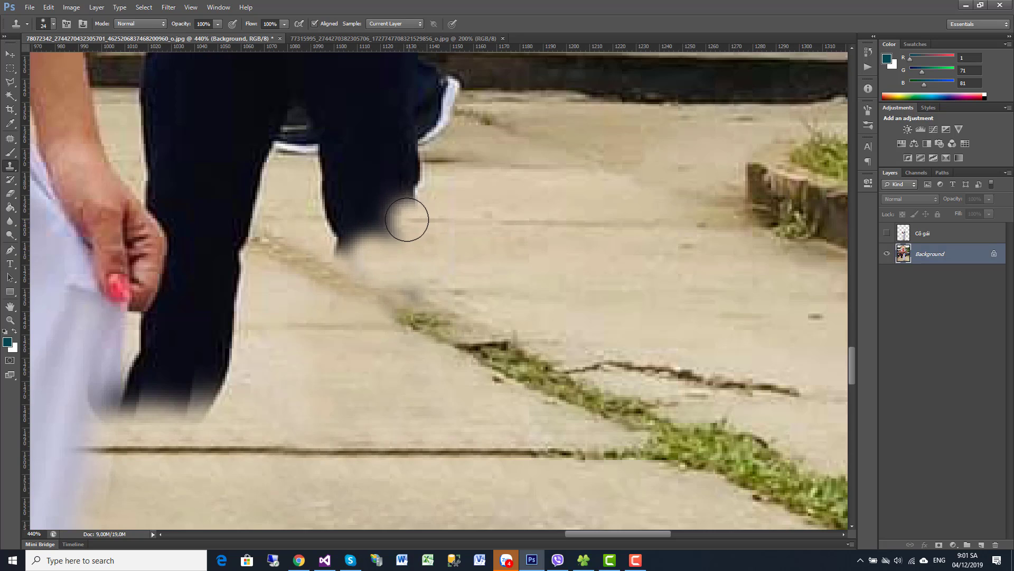
{"action": "left_click", "coordinate": [463, 217], "text": "alt"}
{"action": "mouse_move", "coordinate": [392, 223]}
{"action": "left_mouse_down"}
{"action": "mouse_move", "coordinate": [335, 223]}
{"action": "mouse_move", "coordinate": [431, 290]}
{"action": "mouse_move", "coordinate": [549, 324]}
{"action": "left_mouse_up"}
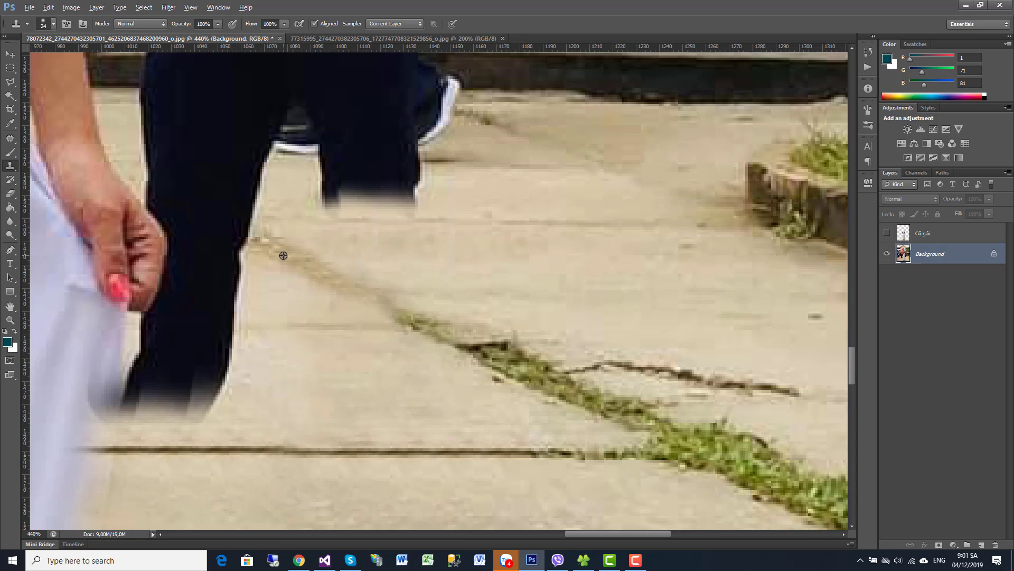
{"action": "left_click_drag", "start_coordinate": [366, 295], "coordinate": [380, 304]}
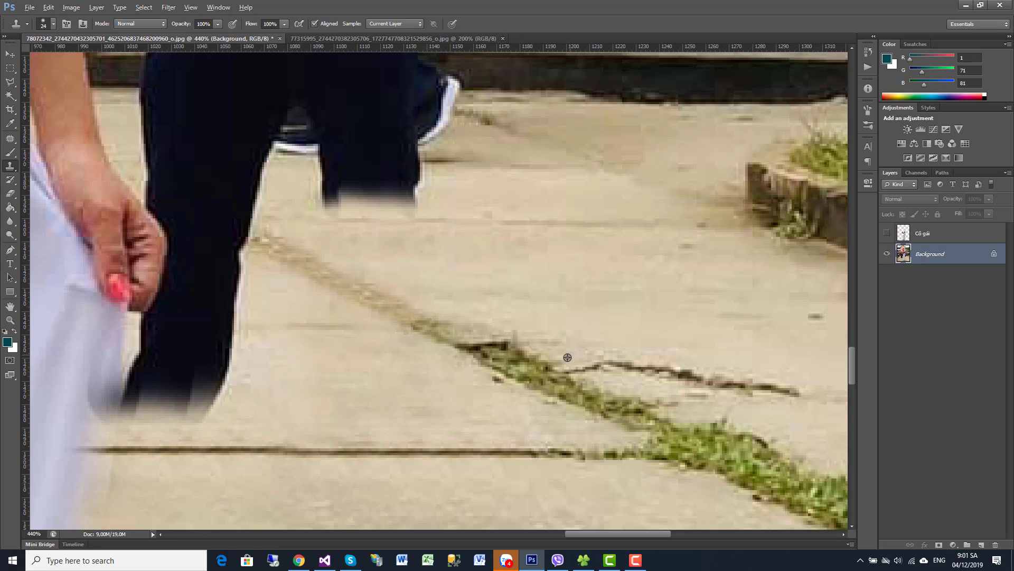
Resample grass and stamp more of it onto the crack near the leg.
{"action": "left_click", "coordinate": [568, 381], "text": "alt"}
{"action": "left_click_drag", "start_coordinate": [425, 317], "coordinate": [438, 314]}
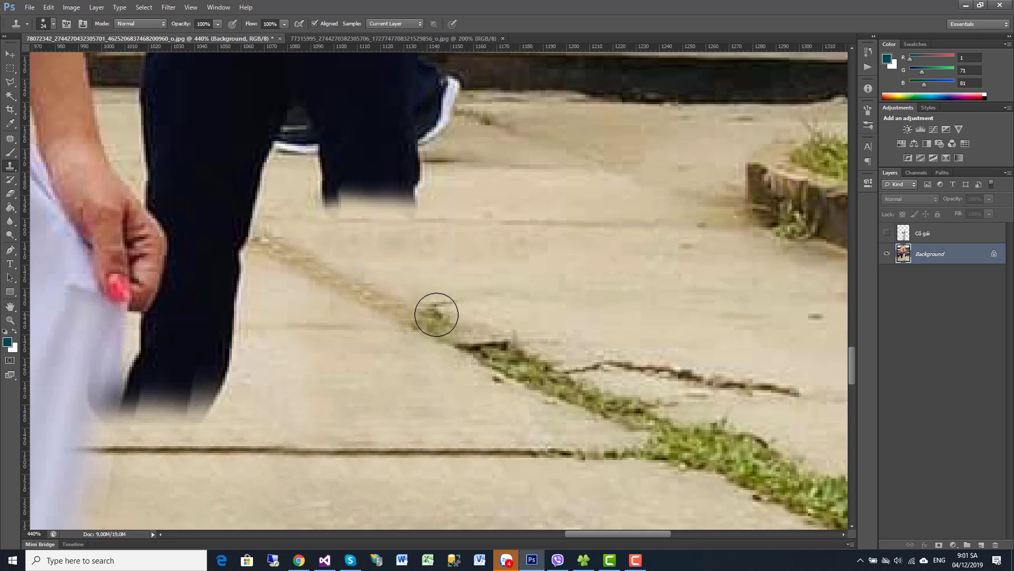
{"action": "left_click", "coordinate": [569, 388], "text": "alt"}
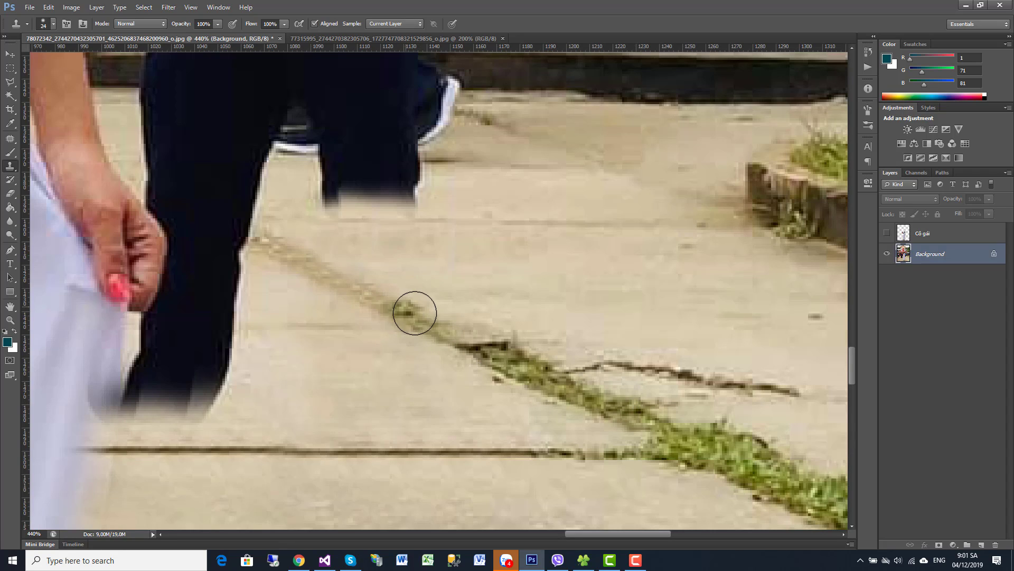
{"action": "left_click_drag", "start_coordinate": [412, 310], "coordinate": [392, 299]}
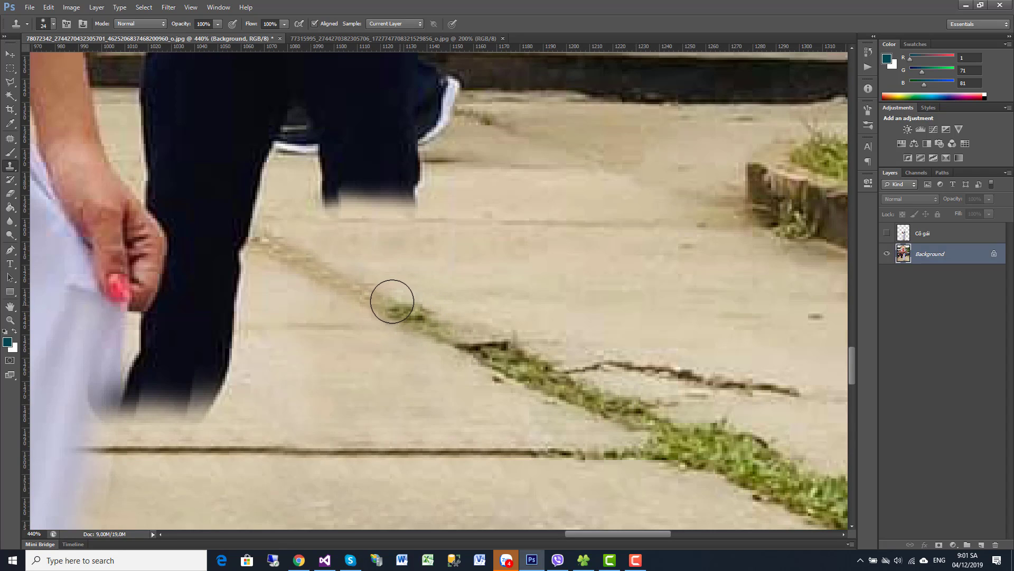
{"action": "left_click", "coordinate": [532, 344], "text": "alt"}
{"action": "left_click", "coordinate": [449, 332]}
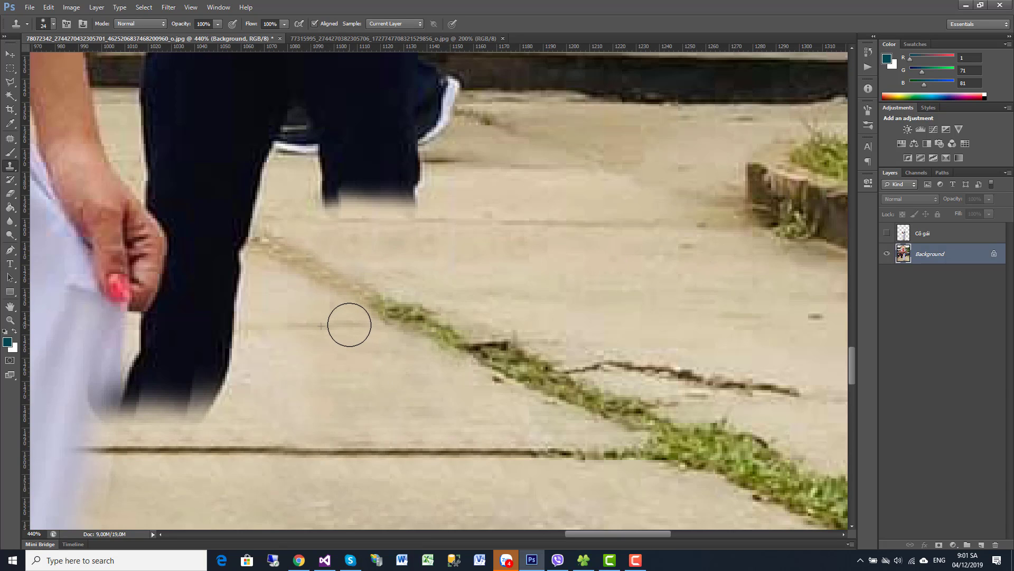
{"action": "key", "text": "z"}
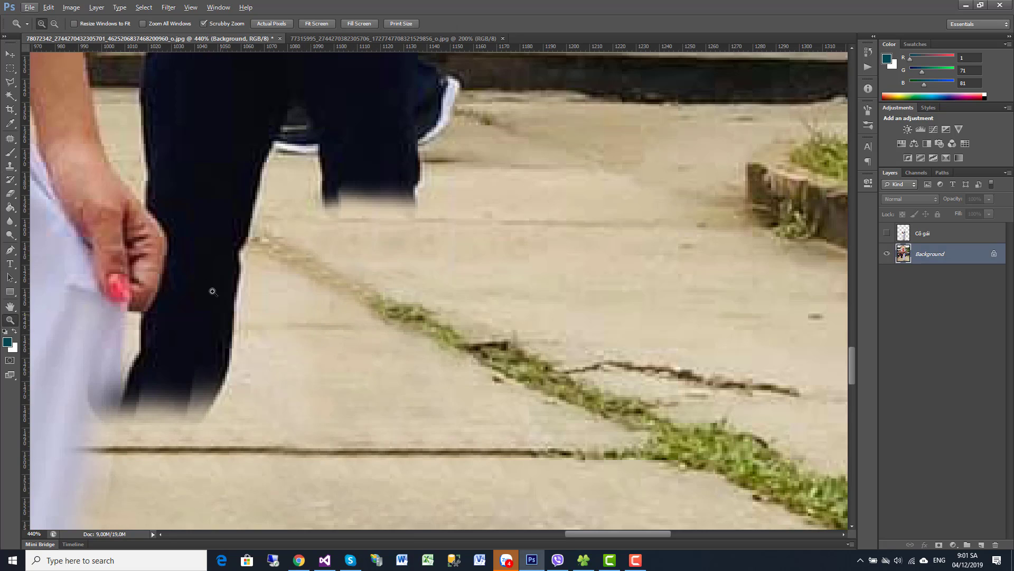
Clone pavement over the left trouser leg's bottom and the dark patch by the woman's hand.
{"action": "left_click", "coordinate": [9, 167]}
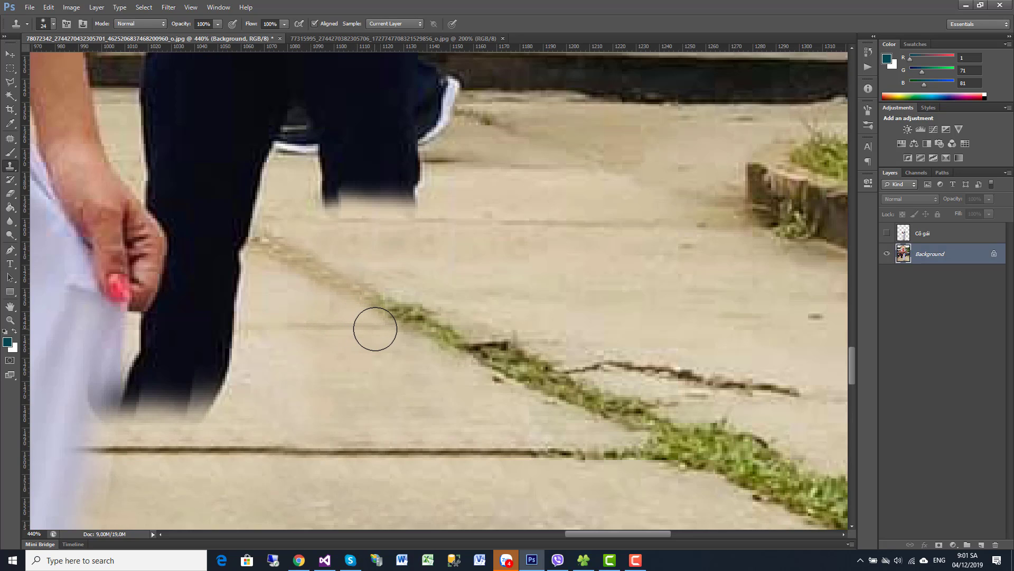
{"action": "left_click", "coordinate": [326, 378], "text": "alt"}
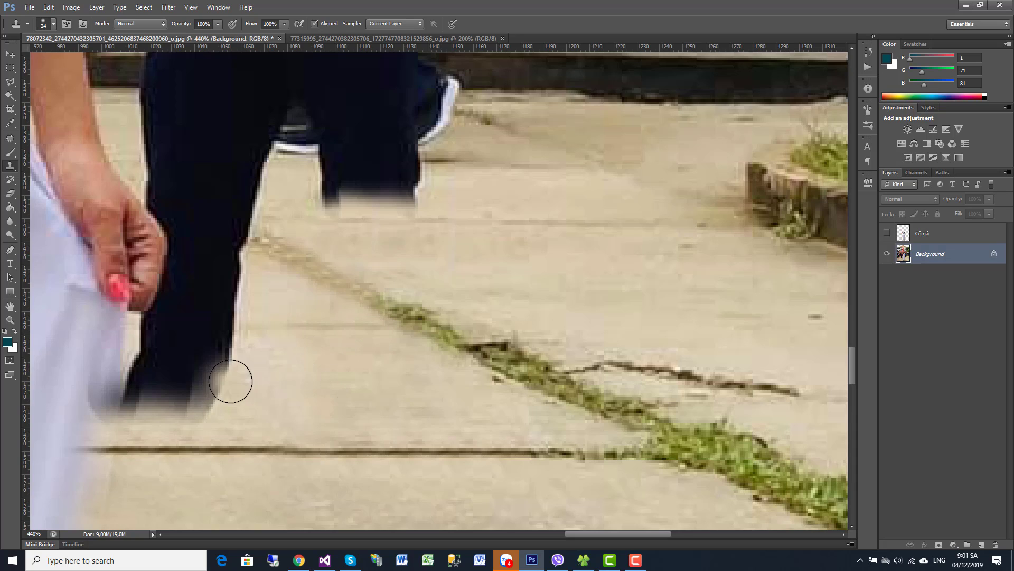
{"action": "mouse_move", "coordinate": [231, 380]}
{"action": "left_mouse_down"}
{"action": "mouse_move", "coordinate": [213, 400]}
{"action": "mouse_move", "coordinate": [176, 412]}
{"action": "mouse_move", "coordinate": [222, 363]}
{"action": "mouse_move", "coordinate": [166, 403]}
{"action": "mouse_move", "coordinate": [127, 398]}
{"action": "mouse_move", "coordinate": [150, 376]}
{"action": "mouse_move", "coordinate": [192, 375]}
{"action": "left_mouse_up"}
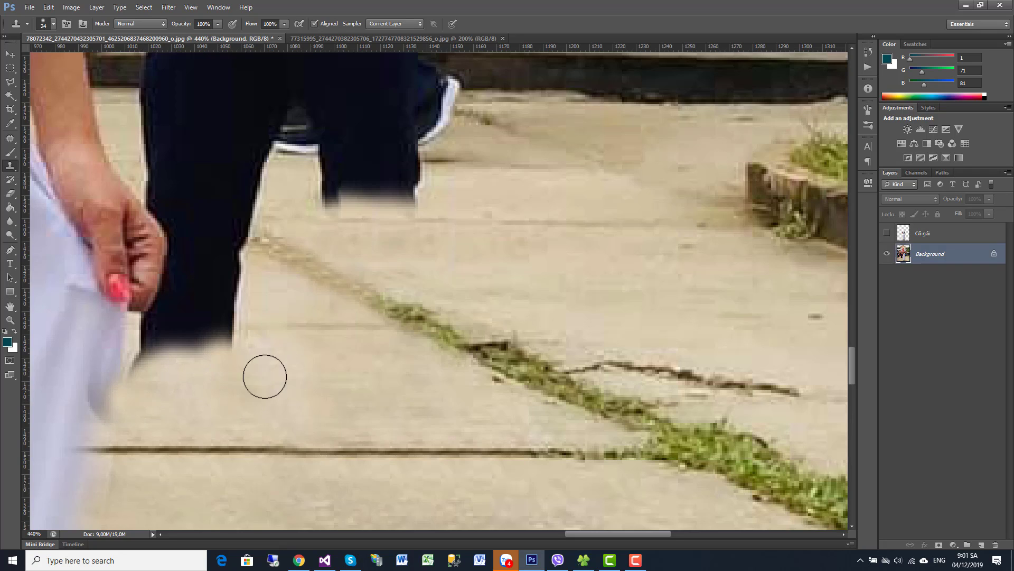
{"action": "mouse_move", "coordinate": [351, 344]}
{"action": "left_mouse_down"}
{"action": "mouse_move", "coordinate": [506, 413]}
{"action": "mouse_move", "coordinate": [492, 426]}
{"action": "left_mouse_up"}
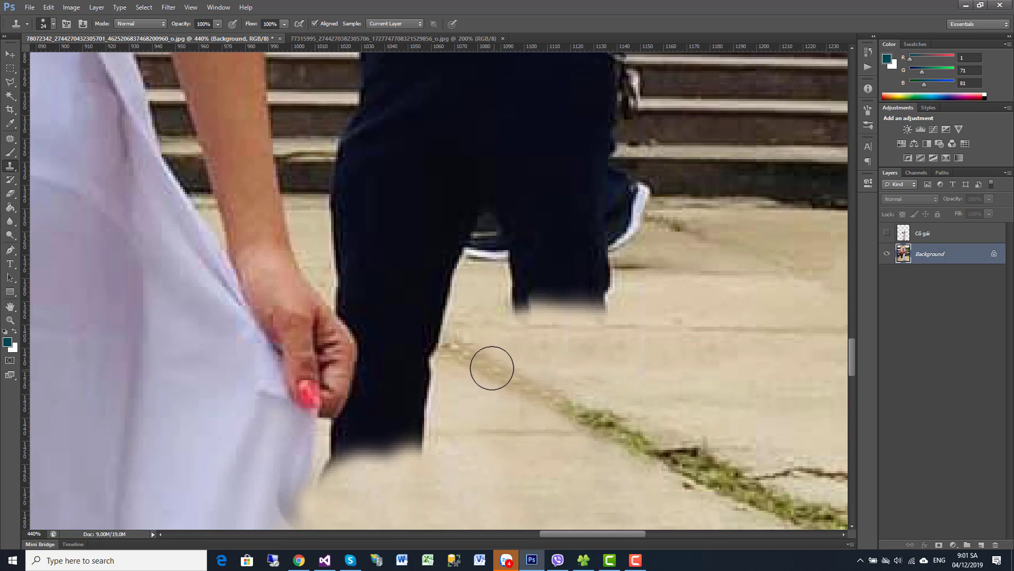
{"action": "mouse_move", "coordinate": [419, 335]}
{"action": "left_mouse_down"}
{"action": "mouse_move", "coordinate": [435, 339]}
{"action": "mouse_move", "coordinate": [397, 320]}
{"action": "mouse_move", "coordinate": [412, 340]}
{"action": "left_mouse_up"}
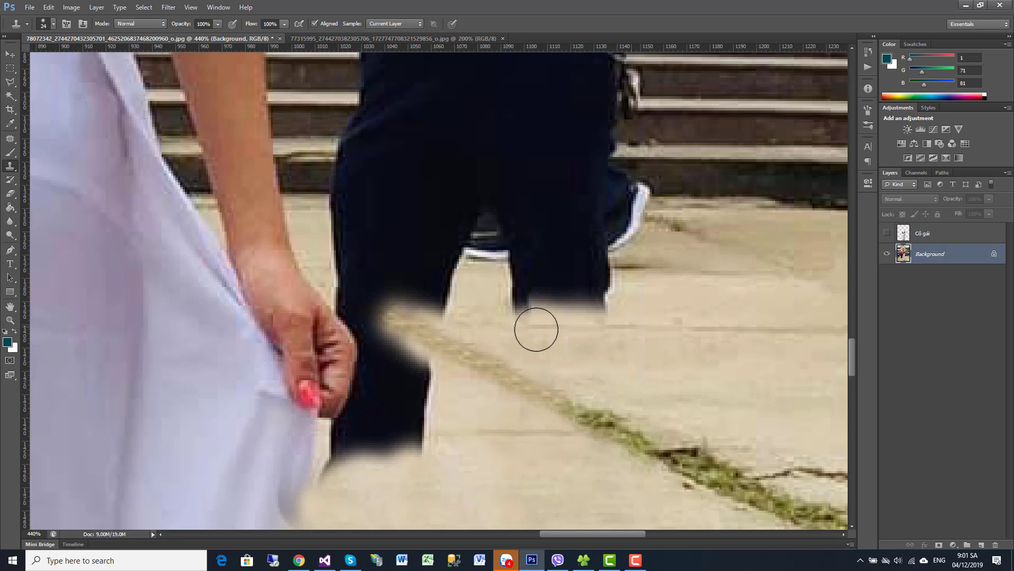
{"action": "left_click_drag", "start_coordinate": [508, 329], "coordinate": [489, 329]}
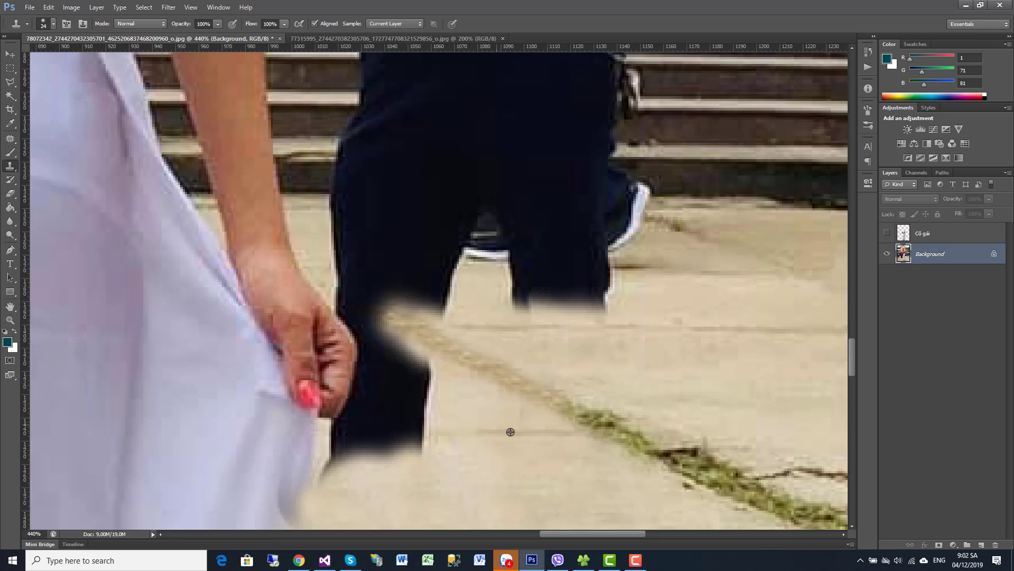
{"action": "mouse_move", "coordinate": [433, 430]}
{"action": "left_mouse_down"}
{"action": "mouse_move", "coordinate": [401, 443]}
{"action": "mouse_move", "coordinate": [414, 412]}
{"action": "mouse_move", "coordinate": [370, 453]}
{"action": "mouse_move", "coordinate": [356, 426]}
{"action": "mouse_move", "coordinate": [344, 430]}
{"action": "mouse_move", "coordinate": [321, 485]}
{"action": "left_mouse_up"}
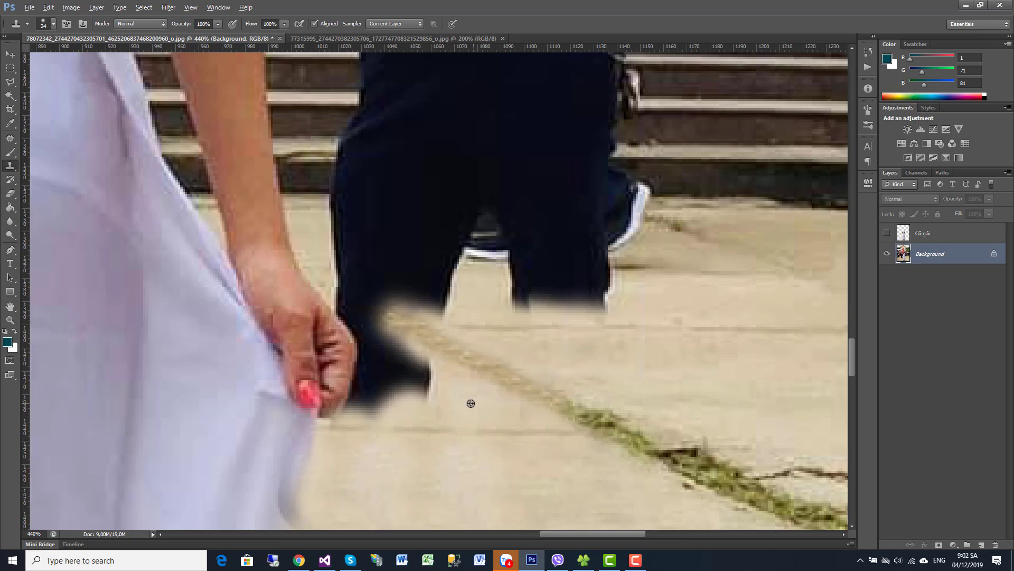
{"action": "mouse_move", "coordinate": [443, 397]}
{"action": "left_mouse_down"}
{"action": "mouse_move", "coordinate": [412, 375]}
{"action": "mouse_move", "coordinate": [421, 400]}
{"action": "left_mouse_up"}
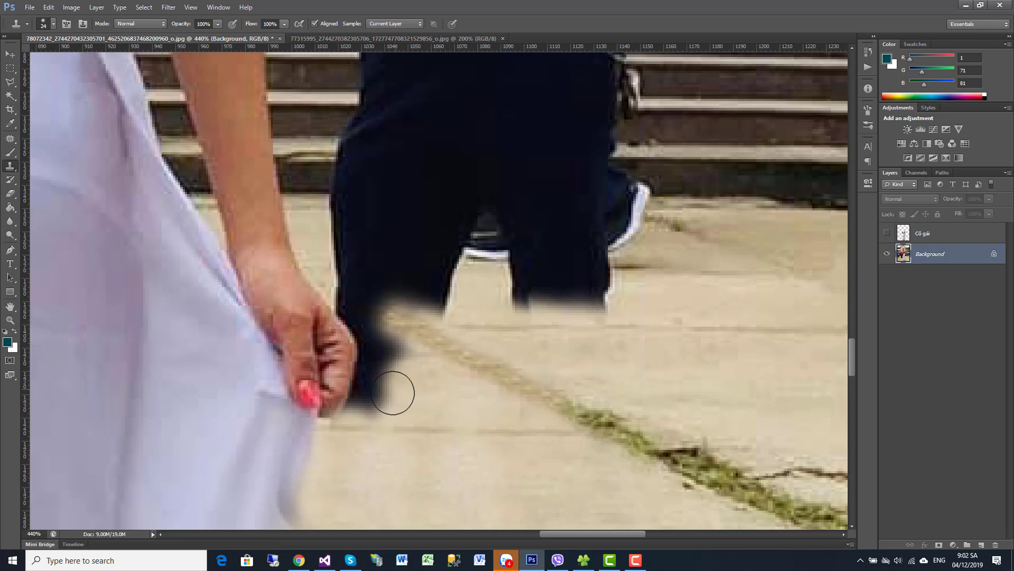
{"action": "mouse_move", "coordinate": [392, 392]}
{"action": "left_mouse_down"}
{"action": "mouse_move", "coordinate": [341, 399]}
{"action": "mouse_move", "coordinate": [376, 362]}
{"action": "mouse_move", "coordinate": [405, 363]}
{"action": "mouse_move", "coordinate": [362, 351]}
{"action": "mouse_move", "coordinate": [335, 369]}
{"action": "mouse_move", "coordinate": [348, 301]}
{"action": "left_mouse_up"}
Clone pavement over the man's white sneaker, undoing a stray light patch on the trousers.
{"action": "scroll", "coordinate": [391, 374], "scroll_direction": "down", "scroll_amount": 3}
{"action": "scroll", "coordinate": [458, 389], "scroll_direction": "down", "scroll_amount": 2}
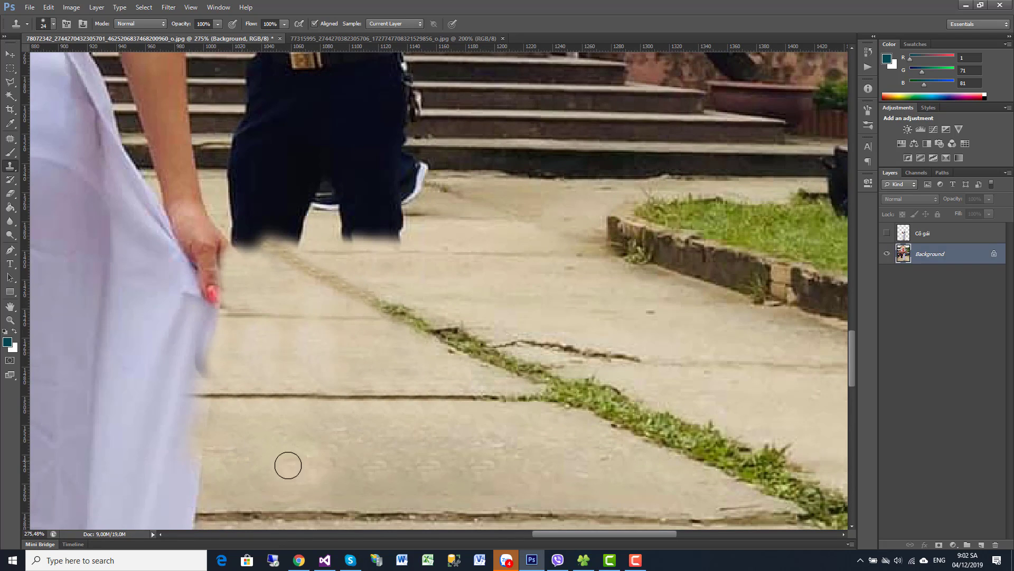
{"action": "scroll", "coordinate": [443, 323], "scroll_direction": "up", "scroll_amount": 3}
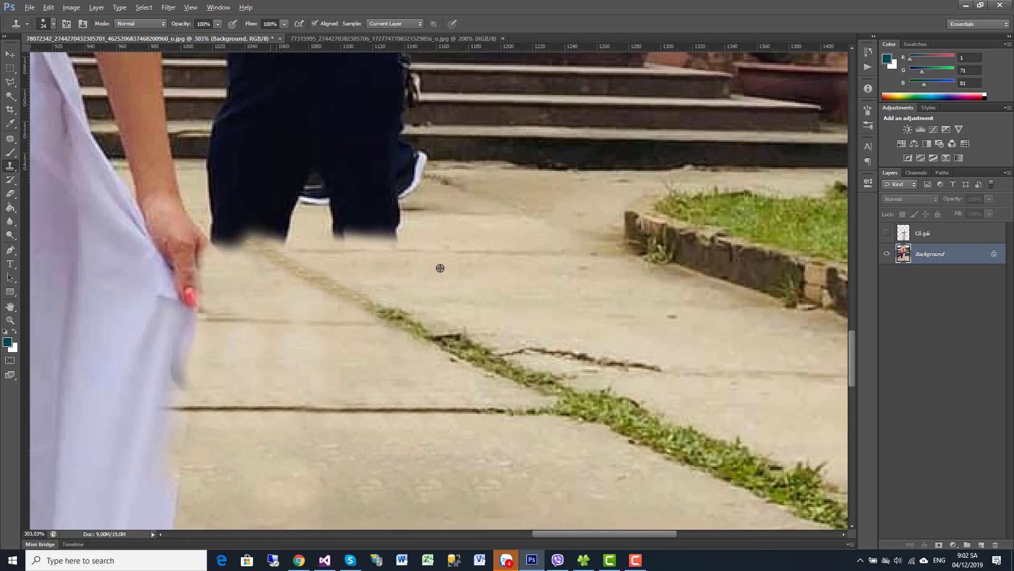
{"action": "scroll", "coordinate": [433, 211], "scroll_direction": "up", "scroll_amount": 2}
{"action": "scroll", "coordinate": [548, 338], "scroll_direction": "up", "scroll_amount": 3}
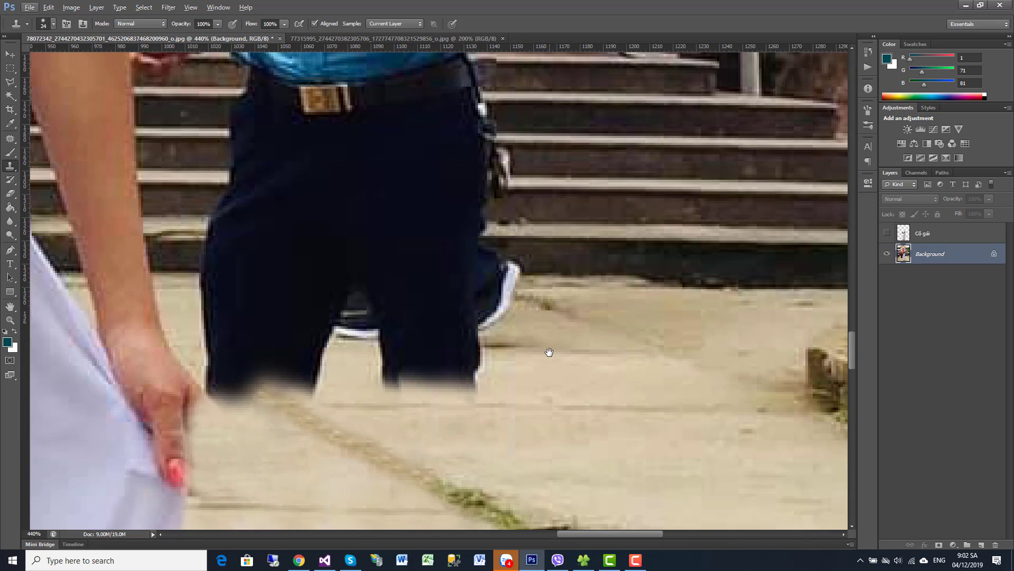
{"action": "left_click_drag", "start_coordinate": [550, 347], "coordinate": [550, 355]}
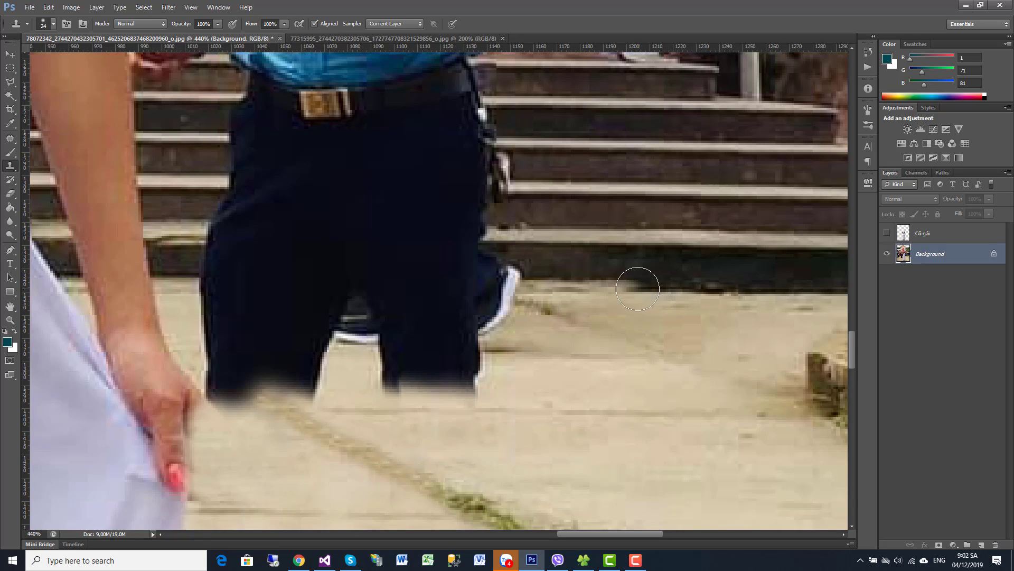
{"action": "mouse_move", "coordinate": [572, 285]}
{"action": "left_mouse_down"}
{"action": "mouse_move", "coordinate": [497, 278]}
{"action": "mouse_move", "coordinate": [412, 288]}
{"action": "left_mouse_up"}
{"action": "key", "text": "ctrl+z"}
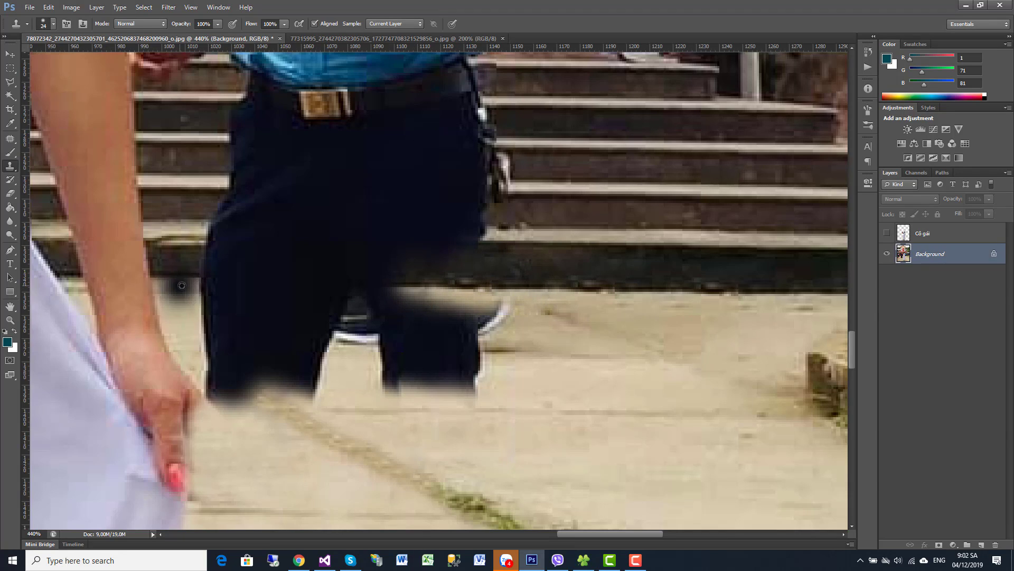
{"action": "left_click_drag", "start_coordinate": [194, 275], "coordinate": [195, 278]}
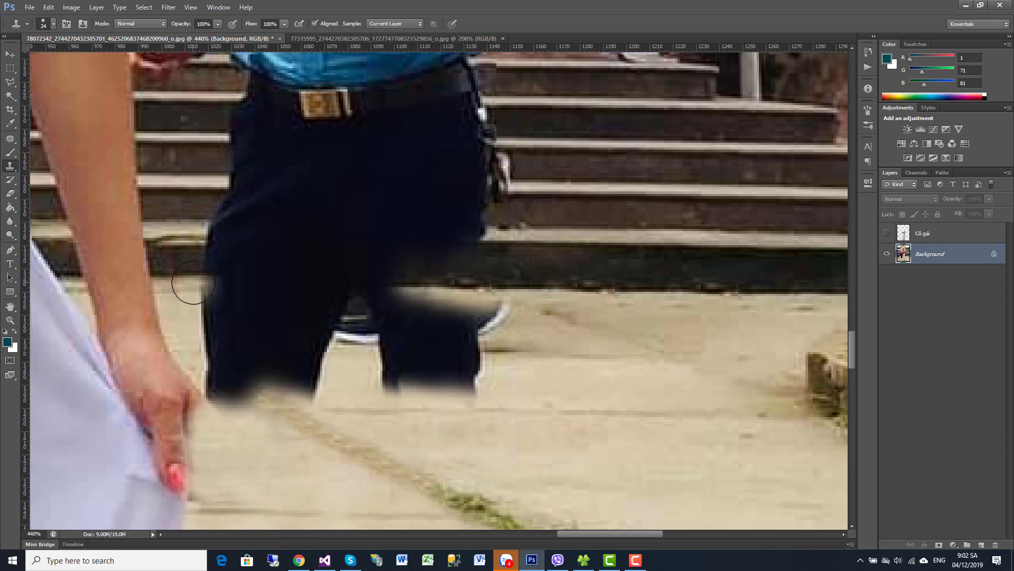
Rework the trouser bottom edge with pavement streaks and dark trouser texture.
{"action": "key", "text": "ctrl+alt+z"}
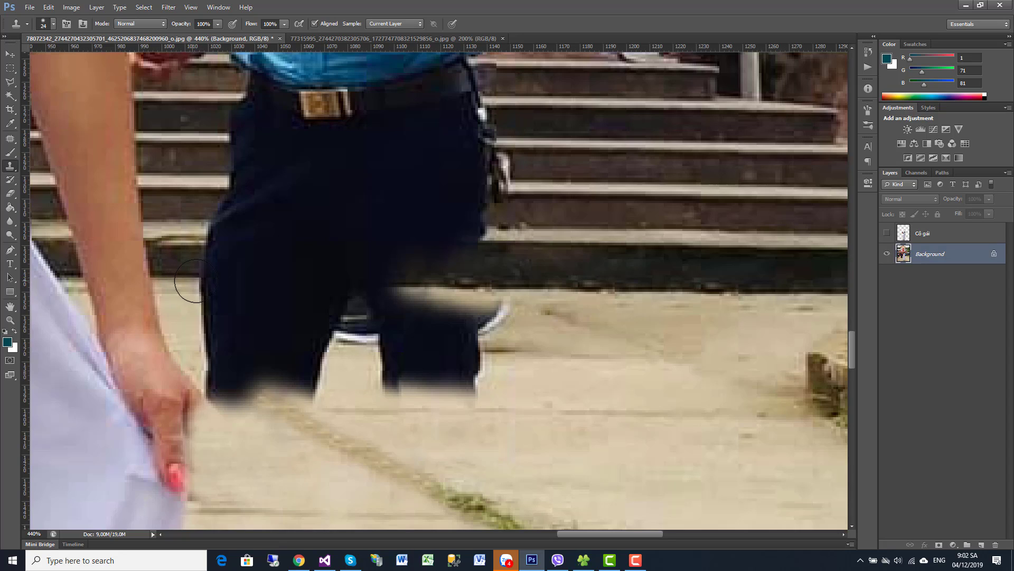
{"action": "left_click", "coordinate": [202, 276]}
{"action": "left_click_drag", "start_coordinate": [201, 276], "coordinate": [379, 312]}
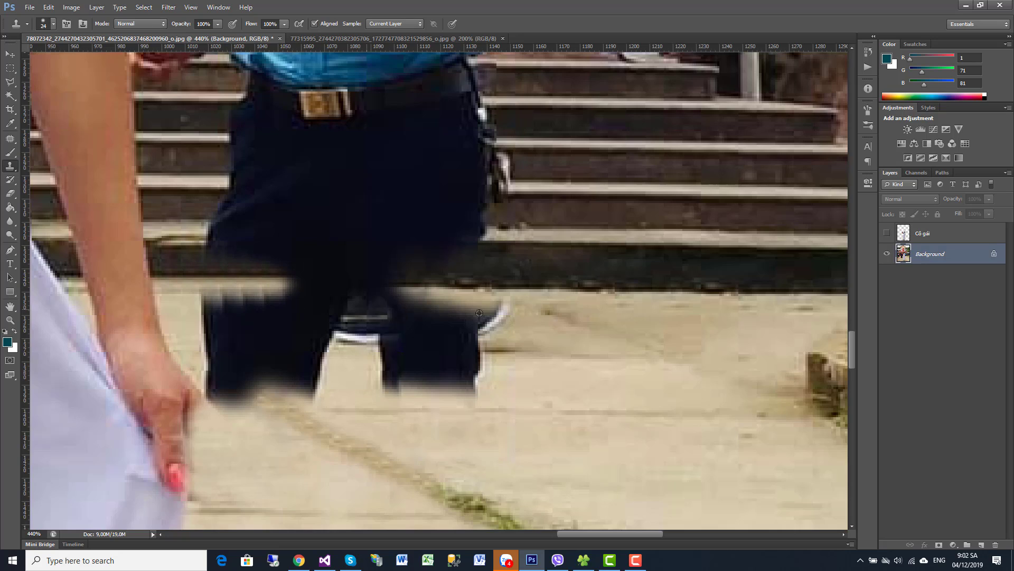
{"action": "left_click", "coordinate": [299, 286]}
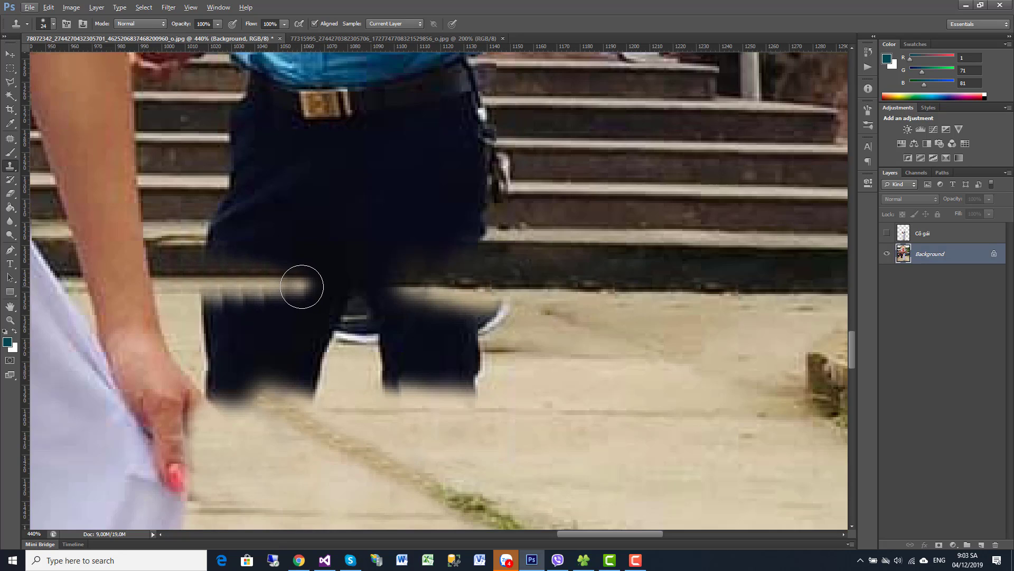
{"action": "left_click", "coordinate": [302, 286]}
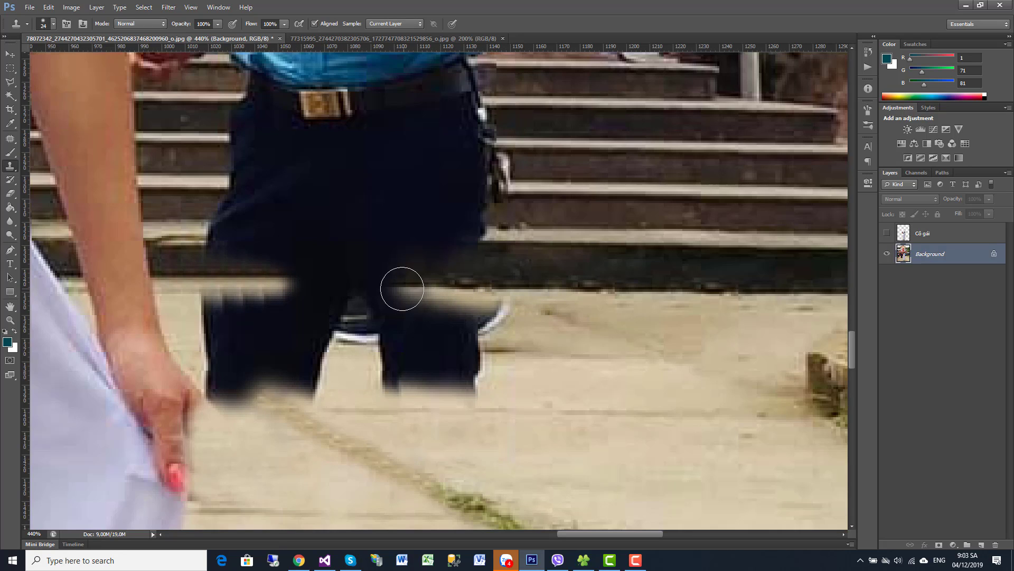
{"action": "left_click_drag", "start_coordinate": [397, 283], "coordinate": [320, 278]}
{"action": "left_click", "coordinate": [331, 295]}
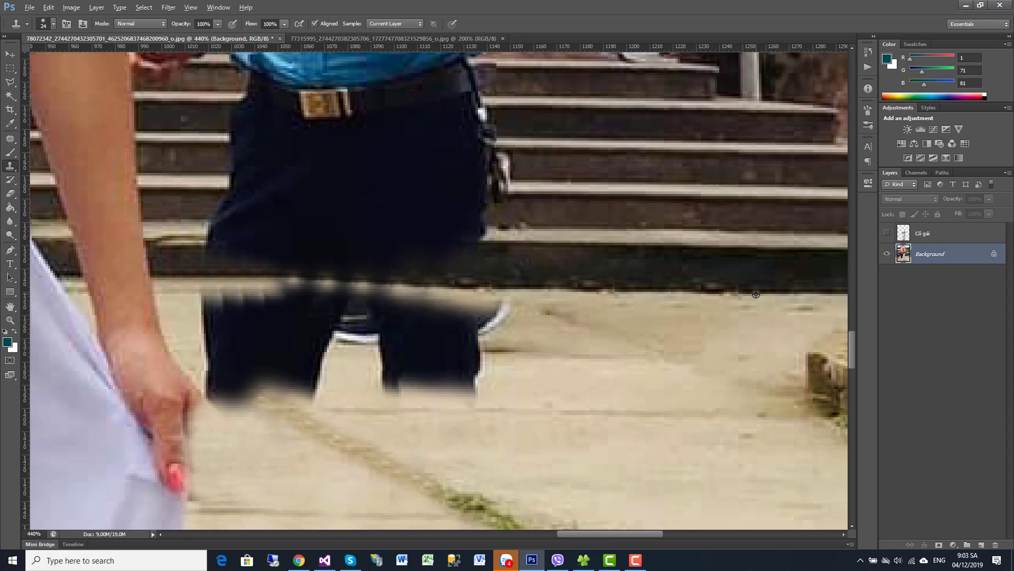
{"action": "left_click_drag", "start_coordinate": [463, 284], "coordinate": [287, 290]}
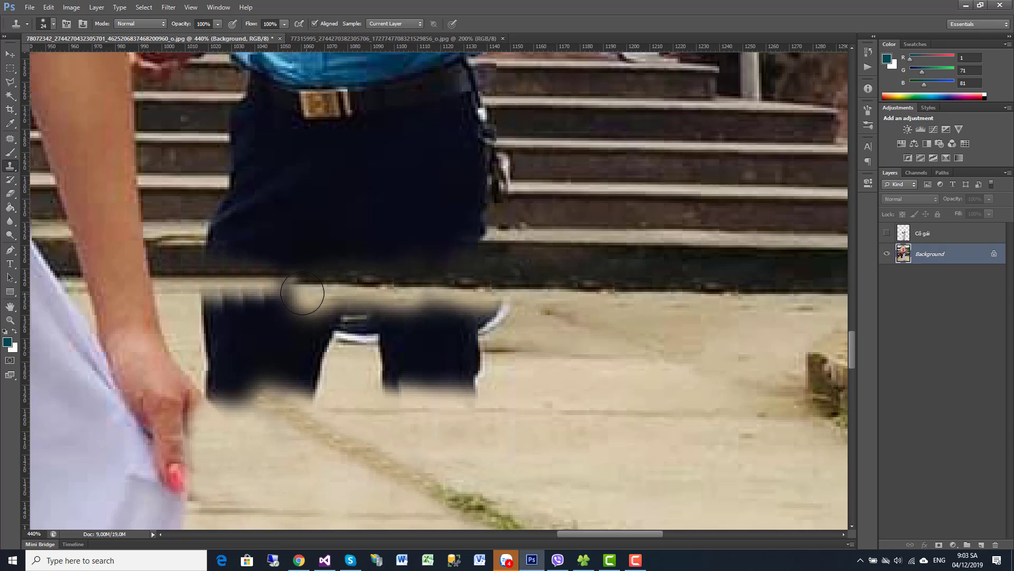
{"action": "left_click", "coordinate": [297, 295]}
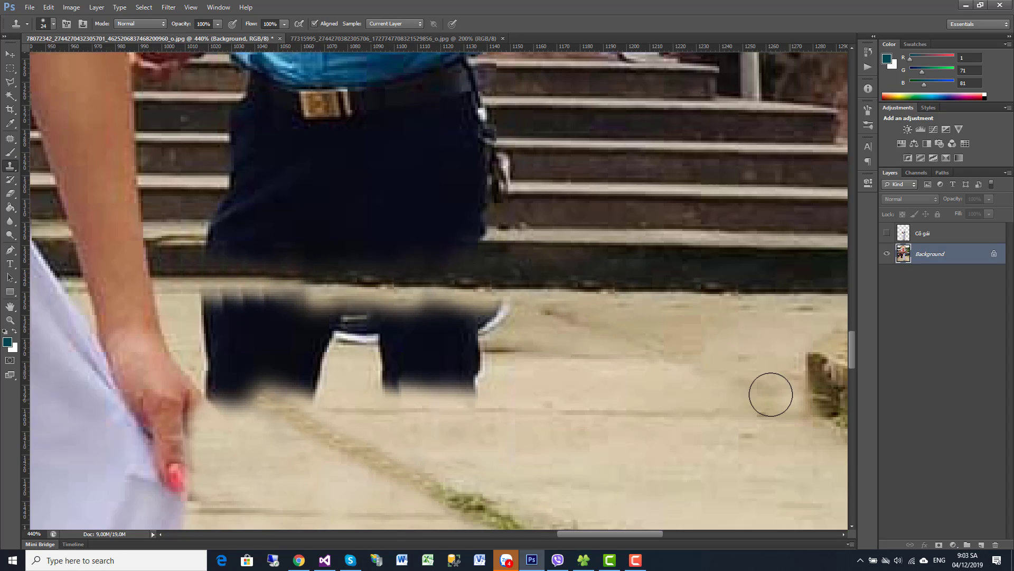
Clone pavement over the shoe's white edge and tip and the remaining dark patch.
{"action": "left_click_drag", "start_coordinate": [481, 390], "coordinate": [494, 385]}
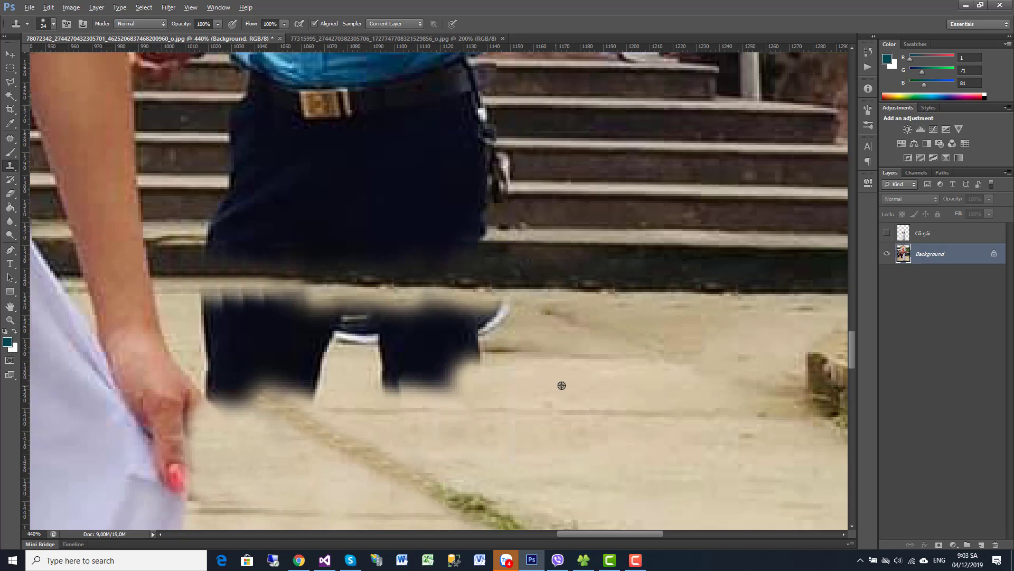
{"action": "mouse_move", "coordinate": [509, 381]}
{"action": "left_mouse_down"}
{"action": "mouse_move", "coordinate": [398, 377]}
{"action": "mouse_move", "coordinate": [466, 367]}
{"action": "left_mouse_up"}
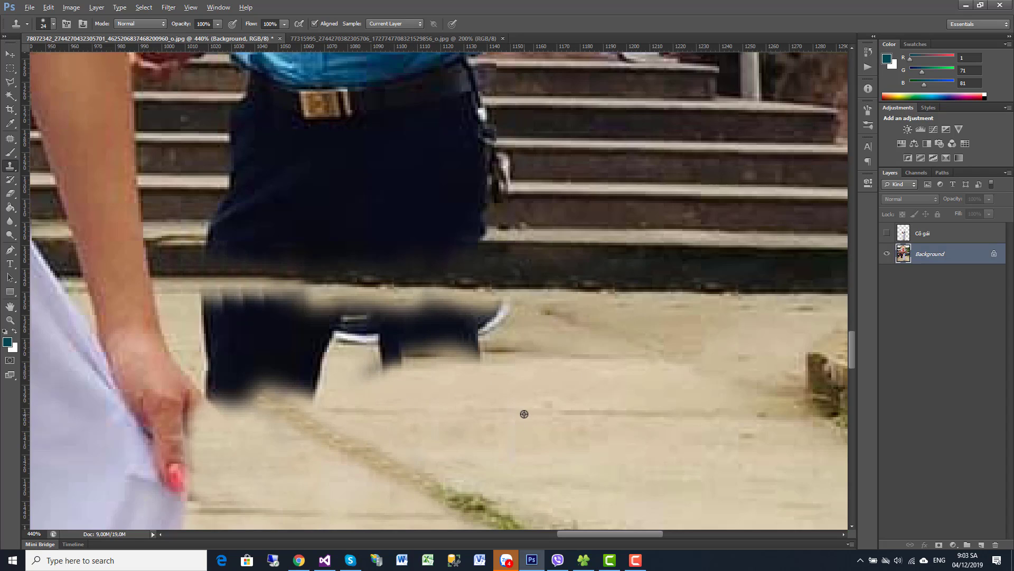
{"action": "left_click_drag", "start_coordinate": [296, 383], "coordinate": [305, 403]}
{"action": "mouse_move", "coordinate": [290, 406]}
{"action": "left_mouse_down"}
{"action": "mouse_move", "coordinate": [261, 389]}
{"action": "mouse_move", "coordinate": [330, 377]}
{"action": "mouse_move", "coordinate": [231, 403]}
{"action": "mouse_move", "coordinate": [251, 398]}
{"action": "mouse_move", "coordinate": [206, 386]}
{"action": "mouse_move", "coordinate": [227, 386]}
{"action": "left_mouse_up"}
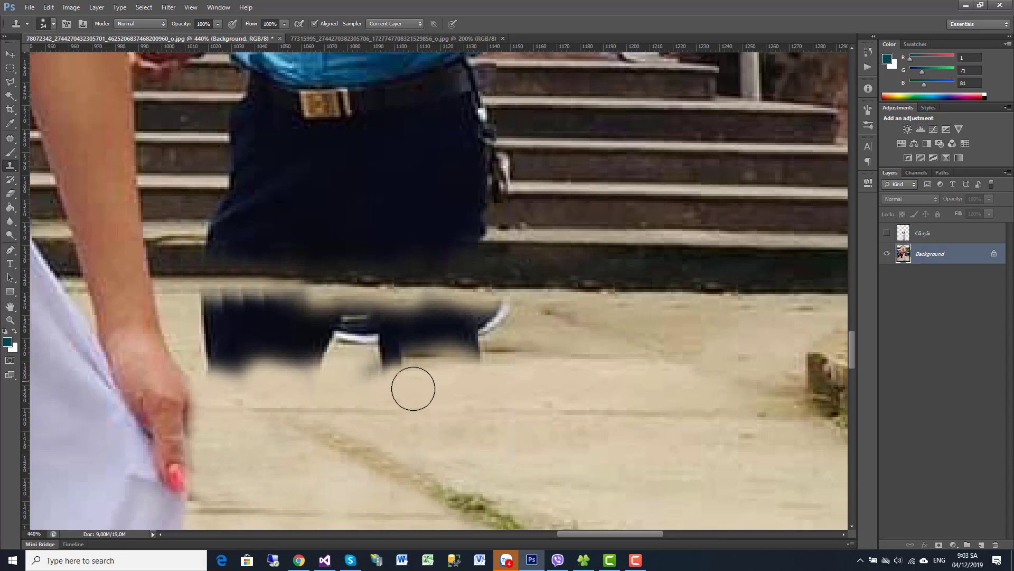
{"action": "left_click", "coordinate": [525, 333], "text": "alt"}
{"action": "mouse_move", "coordinate": [507, 323]}
{"action": "left_mouse_down"}
{"action": "mouse_move", "coordinate": [482, 333]}
{"action": "mouse_move", "coordinate": [493, 310]}
{"action": "mouse_move", "coordinate": [467, 325]}
{"action": "left_mouse_up"}
{"action": "key", "text": "ctrl+z"}
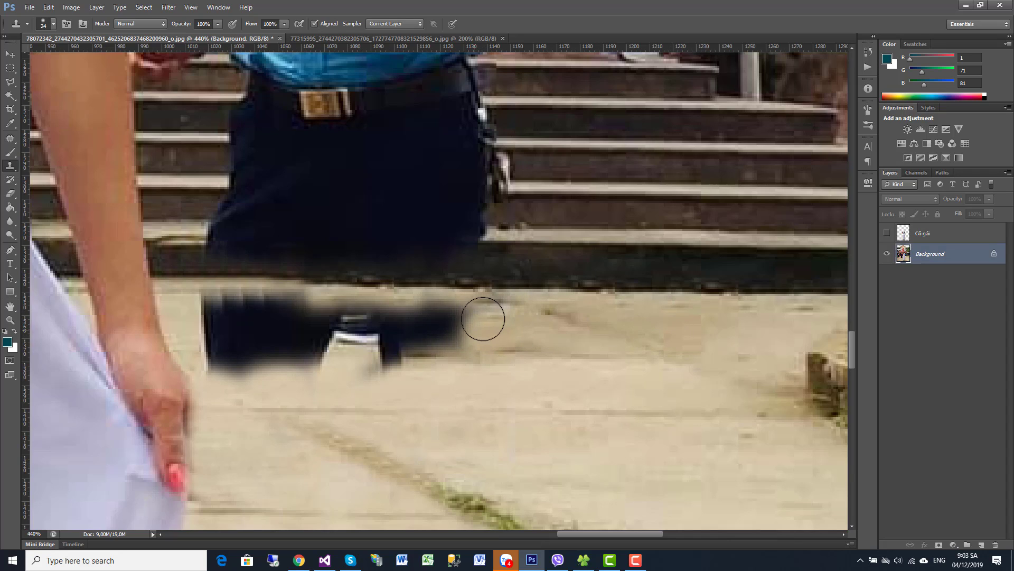
{"action": "mouse_move", "coordinate": [483, 319]}
{"action": "left_mouse_down"}
{"action": "mouse_move", "coordinate": [494, 312]}
{"action": "mouse_move", "coordinate": [448, 324]}
{"action": "mouse_move", "coordinate": [465, 344]}
{"action": "mouse_move", "coordinate": [387, 357]}
{"action": "mouse_move", "coordinate": [351, 321]}
{"action": "mouse_move", "coordinate": [407, 308]}
{"action": "mouse_move", "coordinate": [439, 329]}
{"action": "left_mouse_up"}
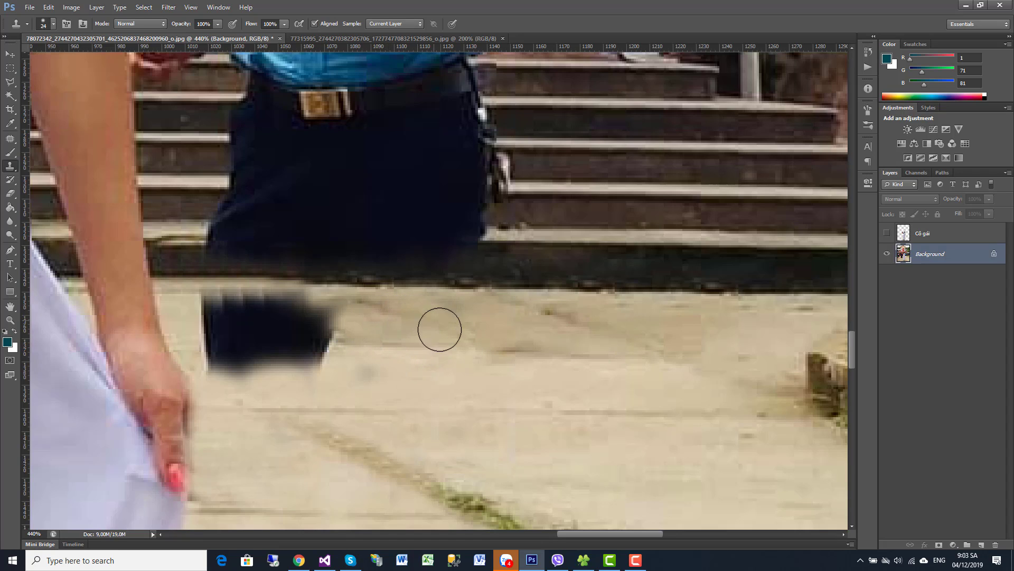
{"action": "mouse_move", "coordinate": [357, 353]}
{"action": "left_mouse_down"}
{"action": "mouse_move", "coordinate": [329, 344]}
{"action": "mouse_move", "coordinate": [333, 324]}
{"action": "mouse_move", "coordinate": [287, 309]}
{"action": "mouse_move", "coordinate": [214, 313]}
{"action": "mouse_move", "coordinate": [206, 353]}
{"action": "mouse_move", "coordinate": [296, 343]}
{"action": "mouse_move", "coordinate": [253, 333]}
{"action": "mouse_move", "coordinate": [234, 360]}
{"action": "mouse_move", "coordinate": [309, 364]}
{"action": "left_mouse_up"}
Set the Clone Stamp brush to 44 px and opacity to 55%.
{"action": "scroll", "coordinate": [396, 377], "scroll_direction": "down", "scroll_amount": 2}
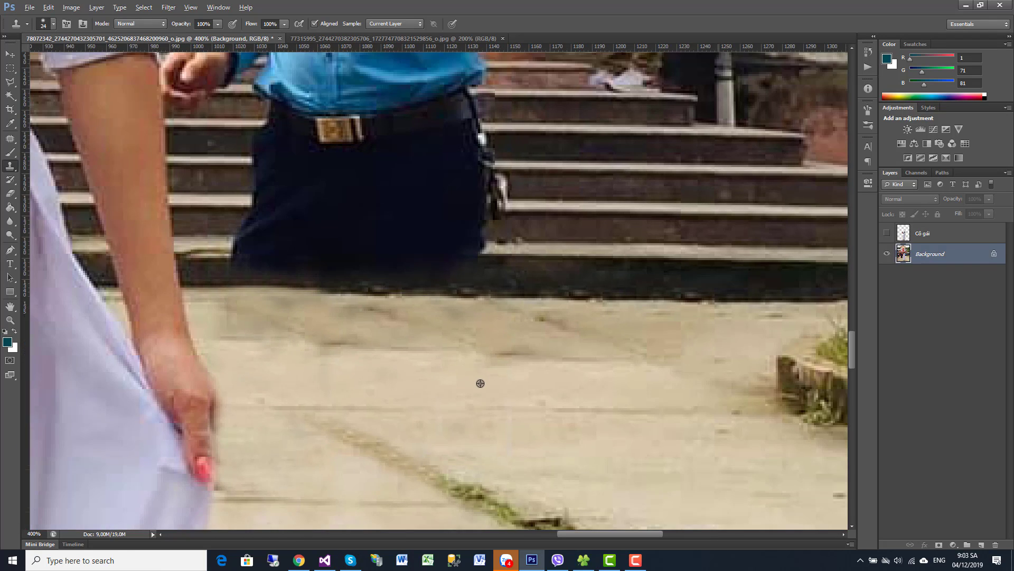
{"action": "scroll", "coordinate": [496, 397], "scroll_direction": "down", "scroll_amount": 3}
{"action": "scroll", "coordinate": [478, 382], "scroll_direction": "up", "scroll_amount": 3}
{"action": "scroll", "coordinate": [462, 372], "scroll_direction": "up", "scroll_amount": 2}
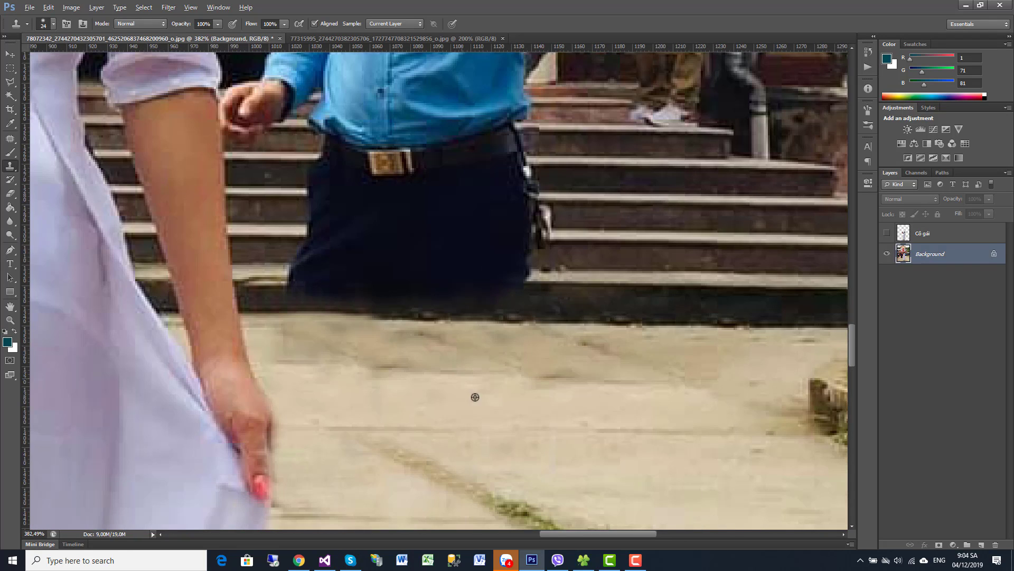
{"action": "right_click", "coordinate": [423, 372]}
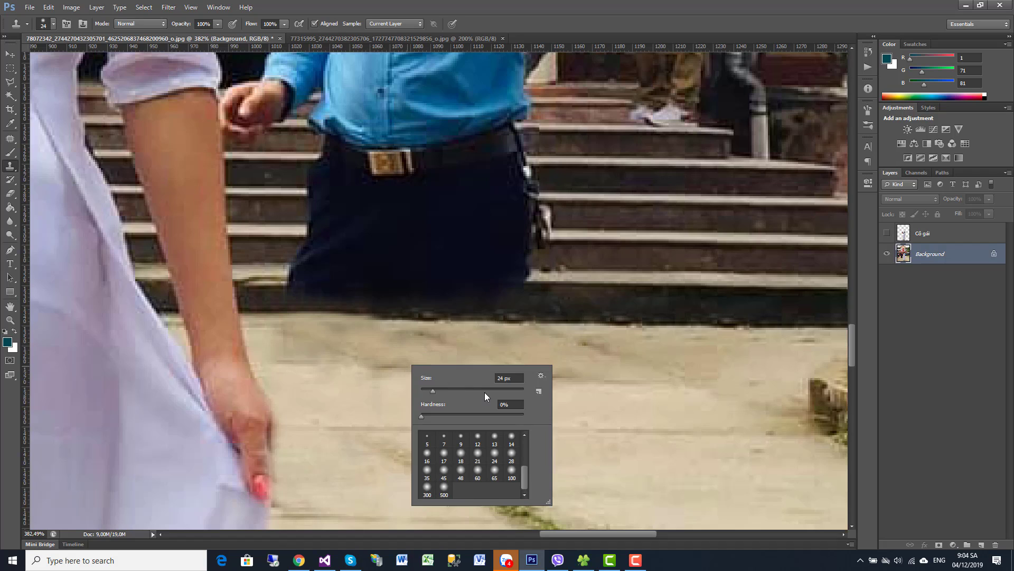
{"action": "left_click", "coordinate": [456, 391]}
{"action": "left_click", "coordinate": [445, 391]}
{"action": "key", "text": "Return"}
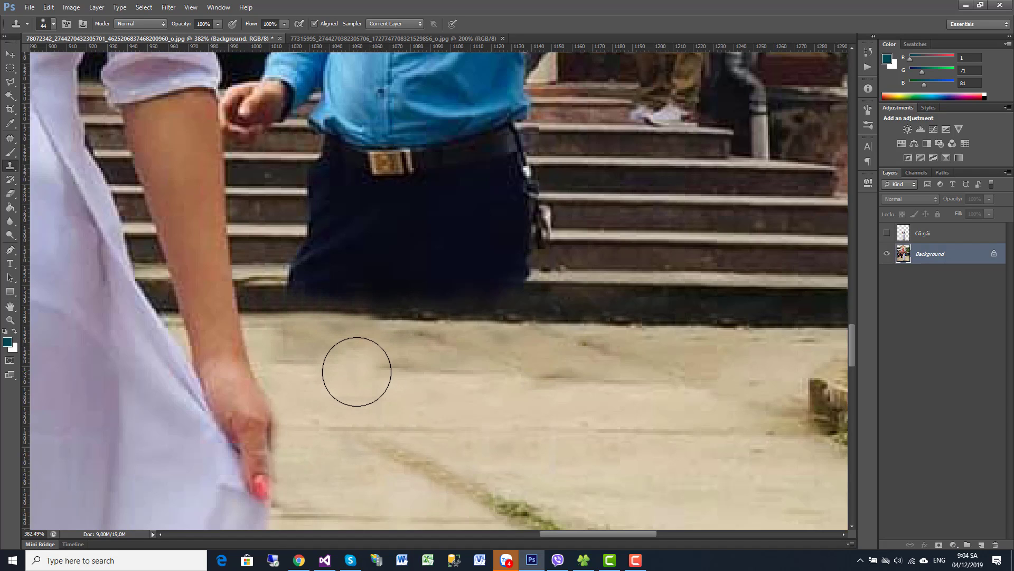
{"action": "left_click_drag", "start_coordinate": [509, 369], "coordinate": [365, 359]}
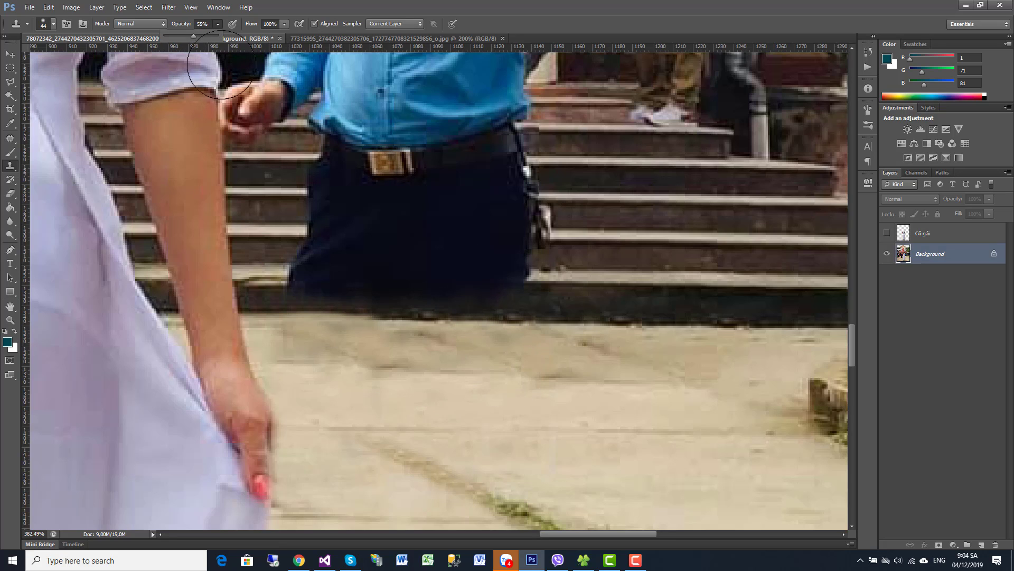
{"action": "left_click", "coordinate": [392, 394]}
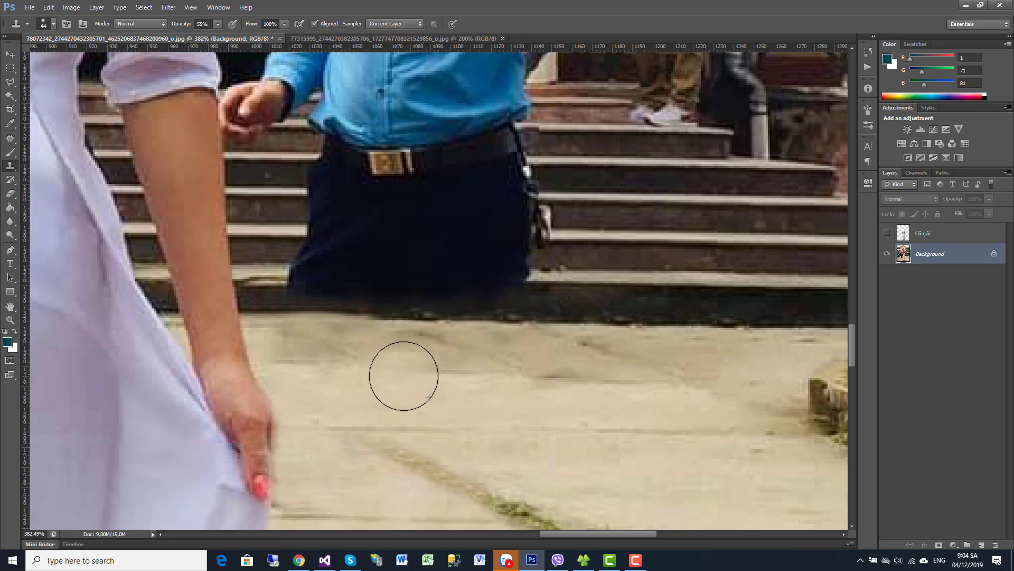
Clone clean pavement at half strength across the floor and beside the woman's forearm.
{"action": "left_click", "coordinate": [437, 397], "text": "alt"}
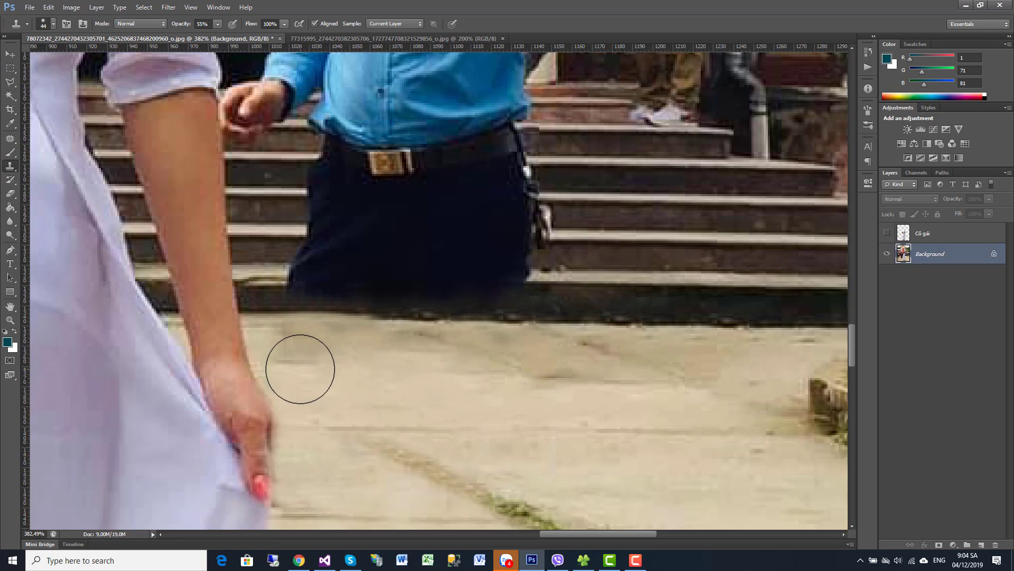
{"action": "left_click_drag", "start_coordinate": [344, 366], "coordinate": [299, 353]}
{"action": "left_click", "coordinate": [411, 385], "text": "alt"}
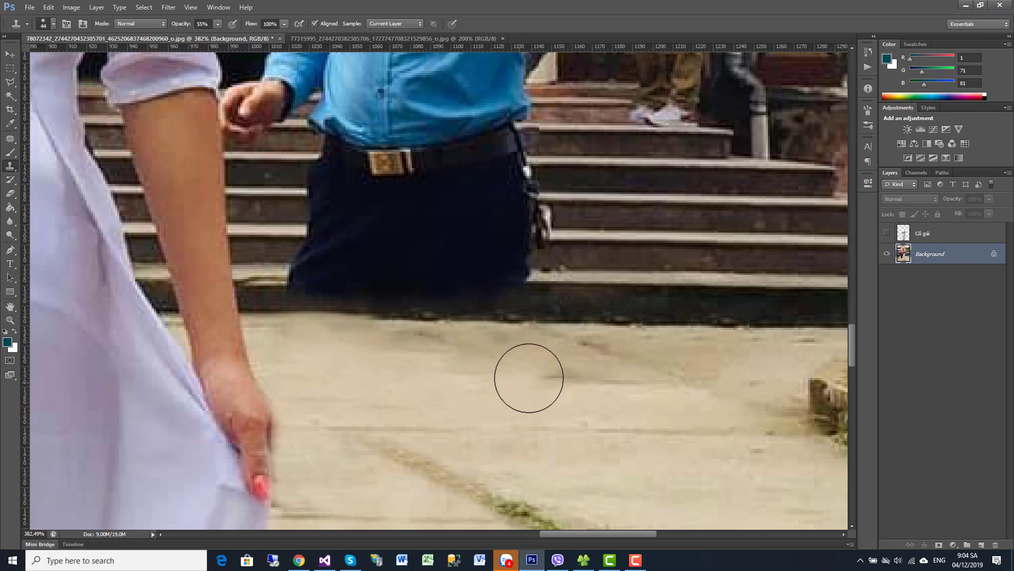
{"action": "left_click_drag", "start_coordinate": [534, 379], "coordinate": [687, 386]}
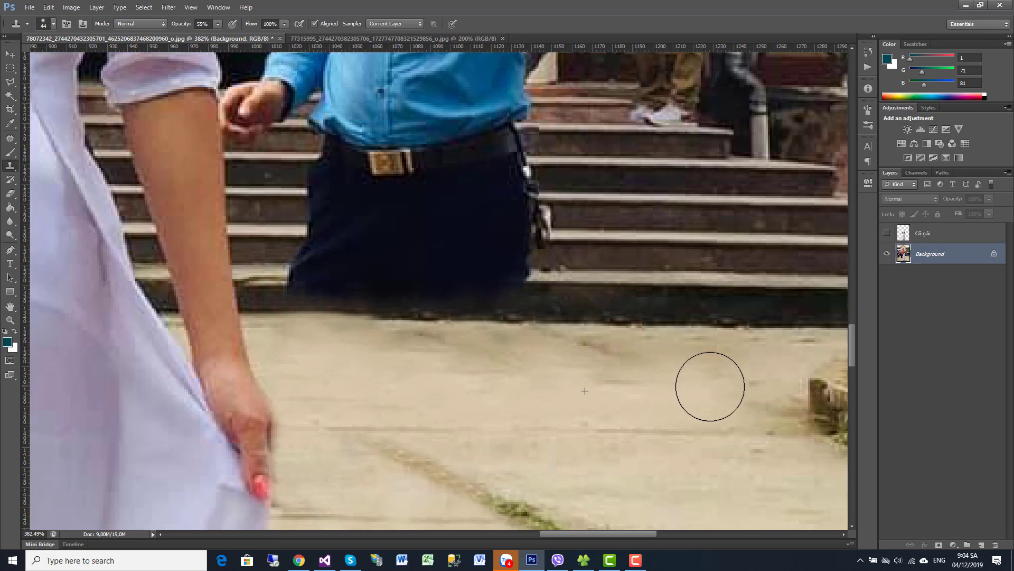
{"action": "left_click", "coordinate": [416, 455], "text": "alt"}
{"action": "mouse_move", "coordinate": [269, 372]}
{"action": "left_mouse_down"}
{"action": "mouse_move", "coordinate": [297, 330]}
{"action": "mouse_move", "coordinate": [521, 320]}
{"action": "left_mouse_up"}
Undo the lightening stroke and sample the nearby step as clone source.
{"action": "key", "text": "ctrl+z"}
{"action": "scroll", "coordinate": [548, 319], "scroll_direction": "down", "scroll_amount": 5}
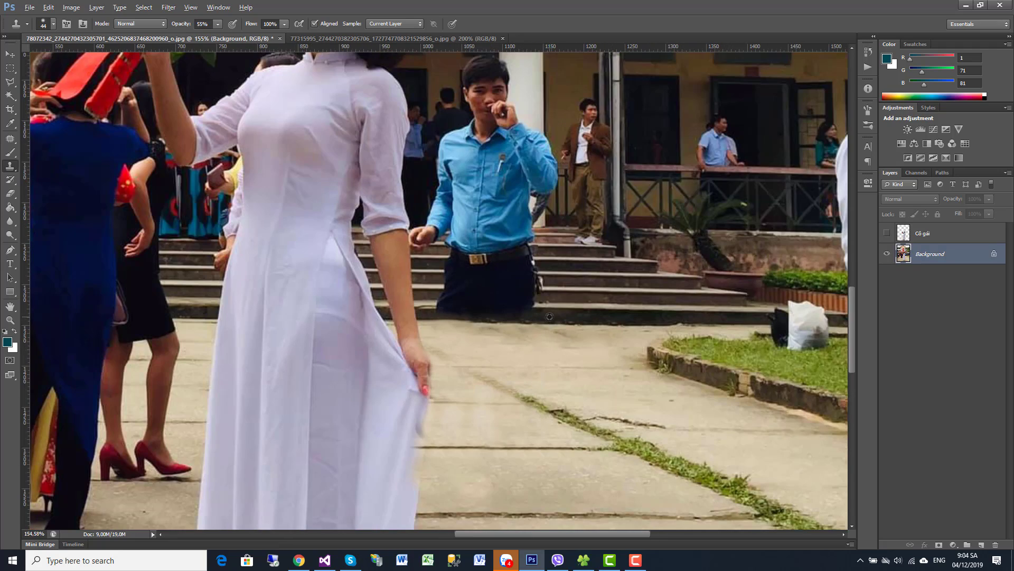
{"action": "scroll", "coordinate": [493, 324], "scroll_direction": "up", "scroll_amount": 1}
{"action": "scroll", "coordinate": [486, 324], "scroll_direction": "up", "scroll_amount": 1}
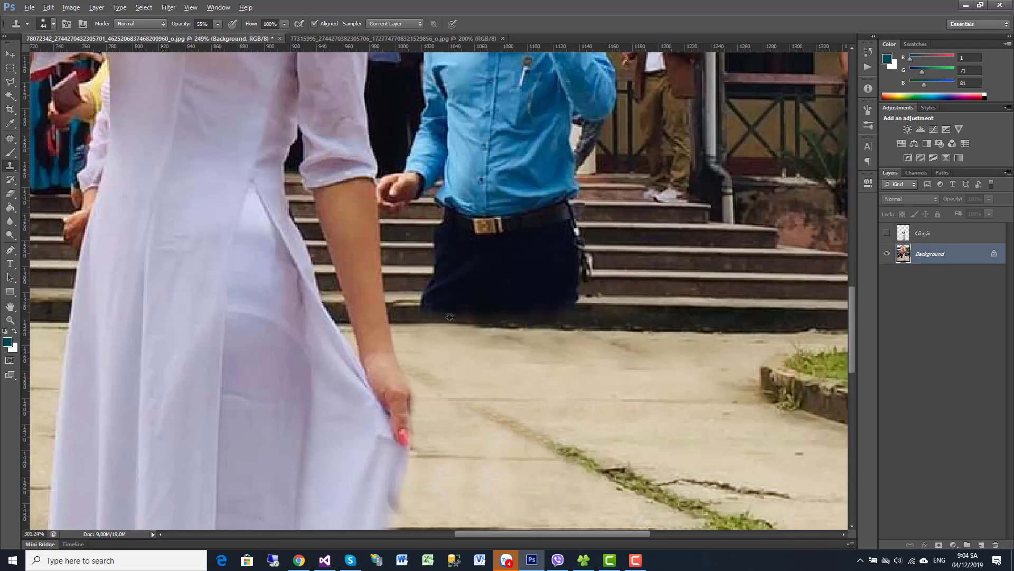
{"action": "scroll", "coordinate": [475, 321], "scroll_direction": "up", "scroll_amount": 2}
{"action": "scroll", "coordinate": [458, 316], "scroll_direction": "up", "scroll_amount": 1}
{"action": "scroll", "coordinate": [458, 316], "scroll_direction": "down", "scroll_amount": 1}
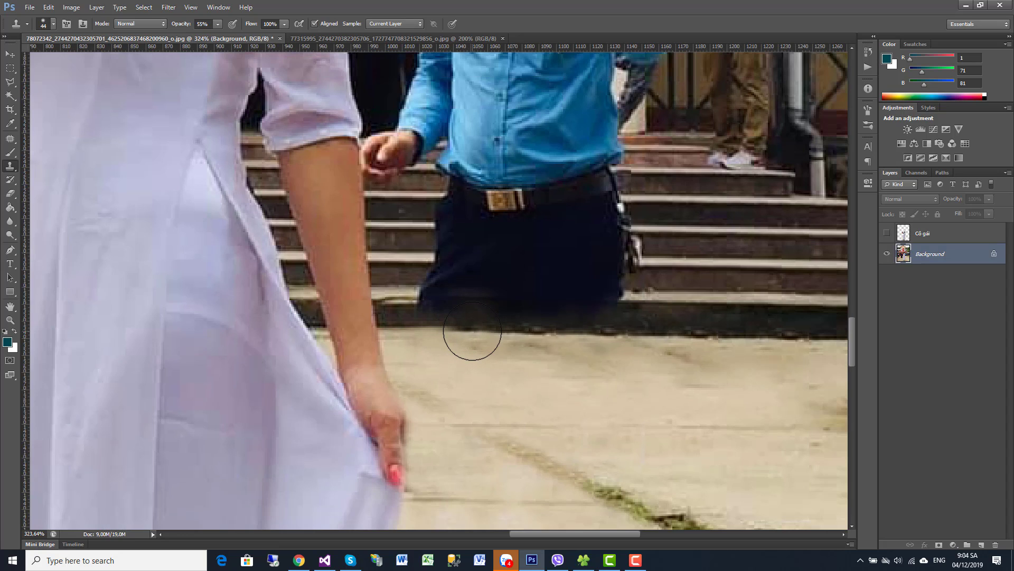
{"action": "left_click", "coordinate": [469, 328], "text": "alt"}
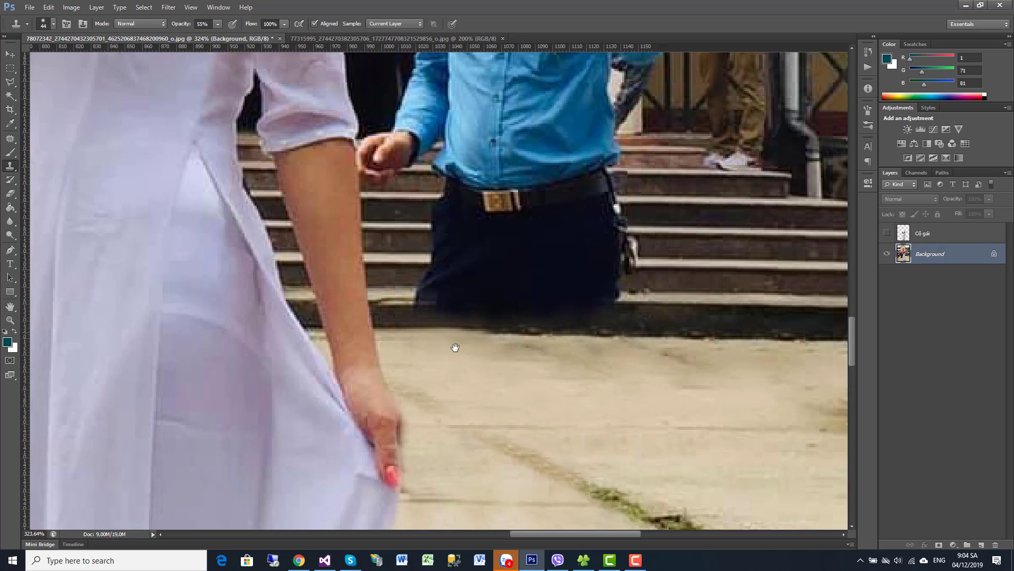
Clone the step edge over the dark band at the trouser bottoms.
{"action": "left_click_drag", "start_coordinate": [455, 344], "coordinate": [317, 359]}
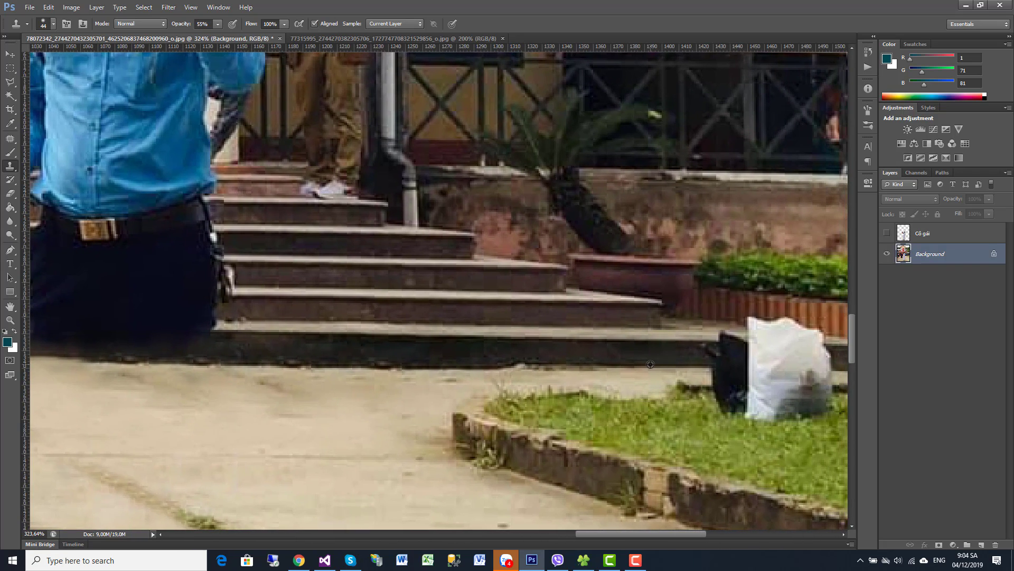
{"action": "scroll", "coordinate": [475, 343], "scroll_direction": "left", "scroll_amount": 3}
{"action": "scroll", "coordinate": [528, 333], "scroll_direction": "left", "scroll_amount": 3}
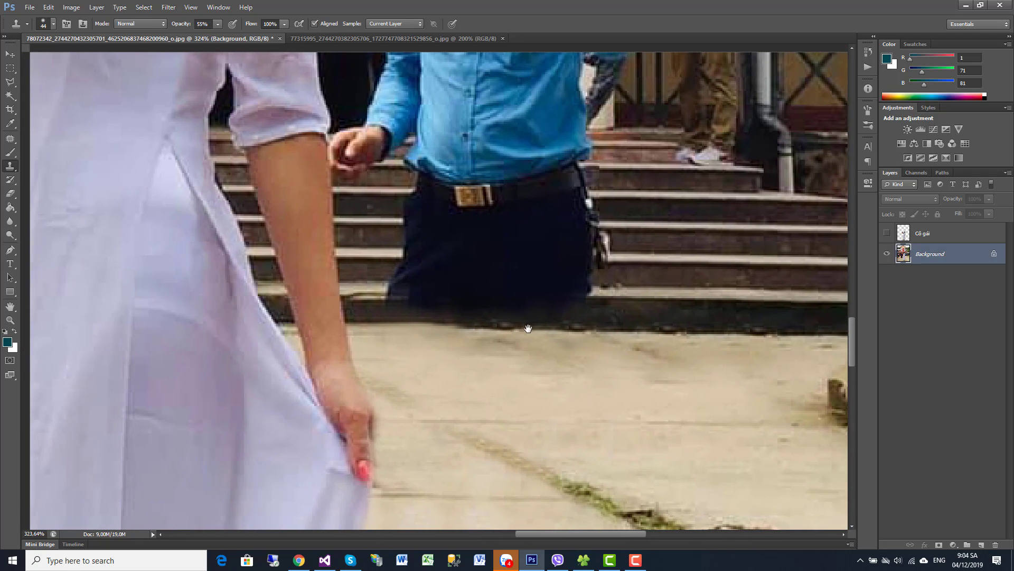
{"action": "scroll", "coordinate": [583, 325], "scroll_direction": "left", "scroll_amount": 1}
{"action": "left_click_drag", "start_coordinate": [583, 325], "coordinate": [511, 324]}
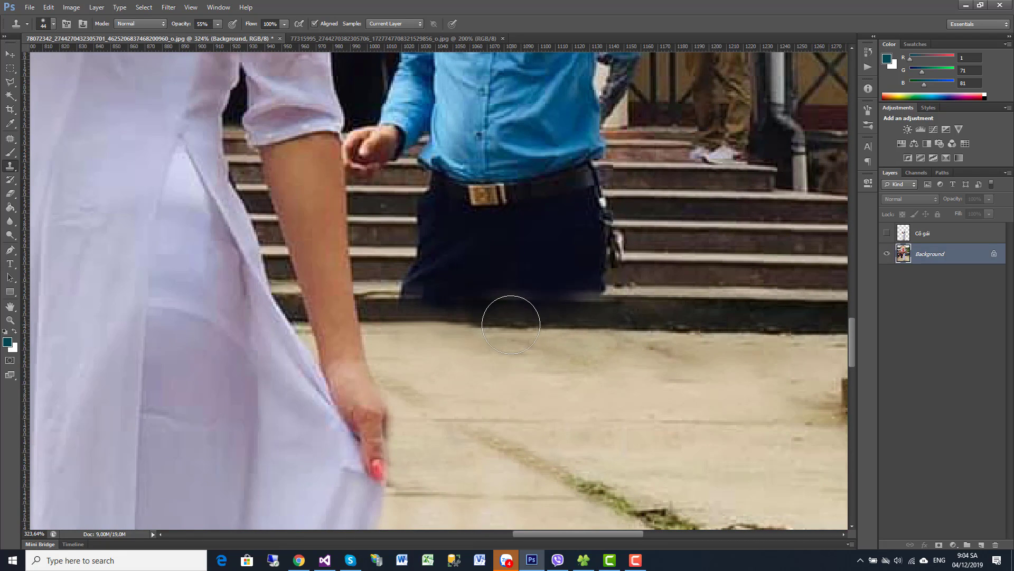
{"action": "mouse_move", "coordinate": [621, 332]}
{"action": "left_mouse_down"}
{"action": "mouse_move", "coordinate": [422, 337]}
{"action": "mouse_move", "coordinate": [410, 306]}
{"action": "mouse_move", "coordinate": [389, 301]}
{"action": "mouse_move", "coordinate": [319, 301]}
{"action": "mouse_move", "coordinate": [313, 315]}
{"action": "mouse_move", "coordinate": [295, 301]}
{"action": "mouse_move", "coordinate": [209, 303]}
{"action": "left_mouse_up"}
{"action": "left_click", "coordinate": [473, 305], "text": "alt"}
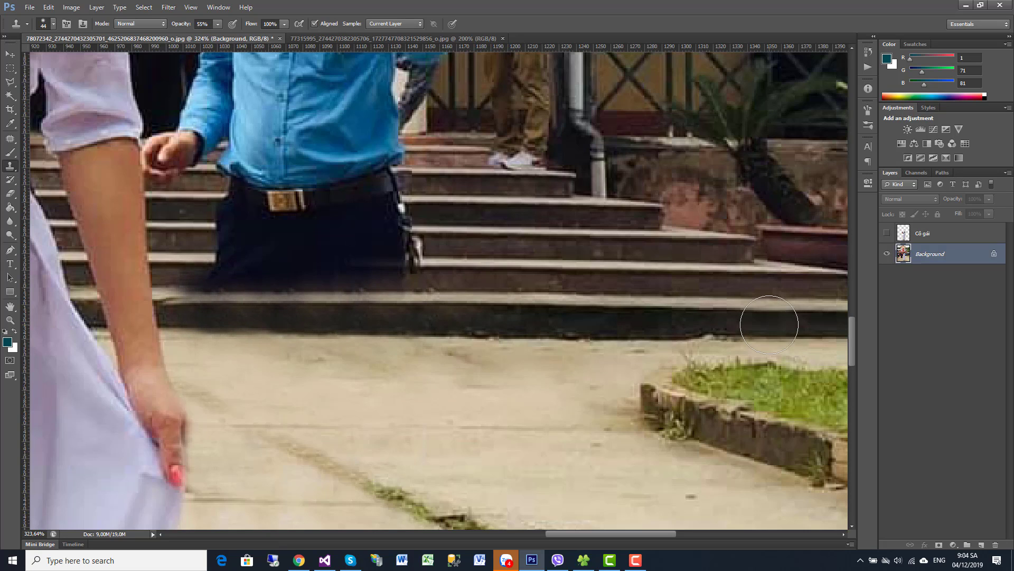
Zoom out and pan to check the result against the building and girl.
{"action": "scroll", "coordinate": [595, 315], "scroll_direction": "down", "scroll_amount": 3}
{"action": "scroll", "coordinate": [594, 315], "scroll_direction": "down", "scroll_amount": 2}
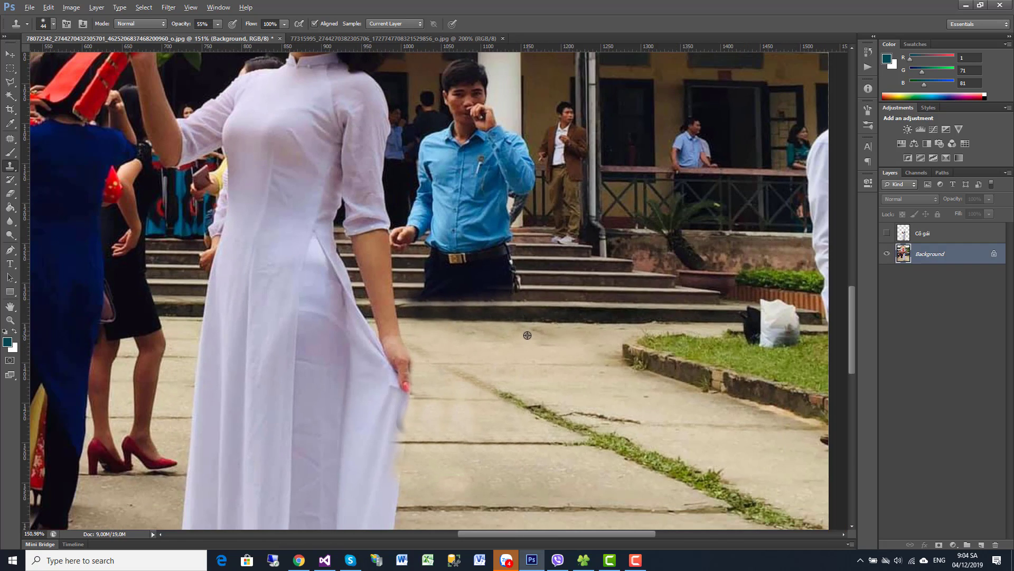
{"action": "scroll", "coordinate": [398, 355], "scroll_direction": "down", "scroll_amount": 1}
{"action": "scroll", "coordinate": [380, 363], "scroll_direction": "down", "scroll_amount": 1}
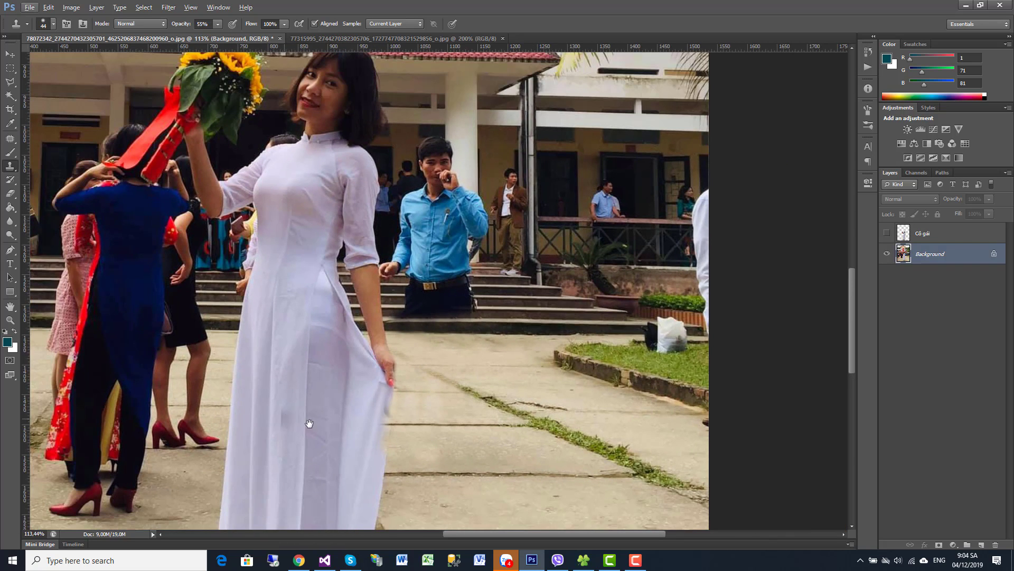
{"action": "left_click_drag", "start_coordinate": [310, 424], "coordinate": [418, 453]}
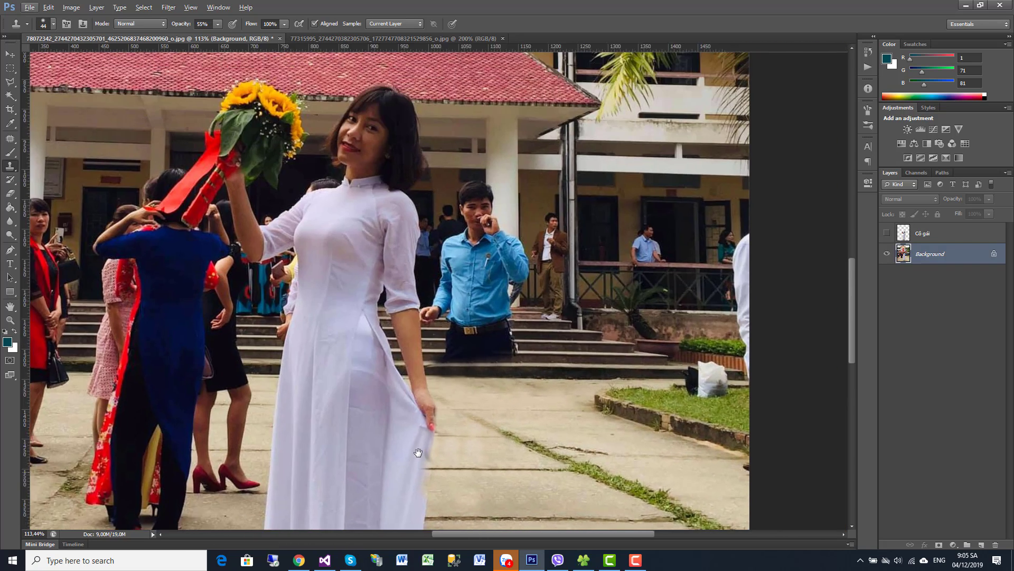
{"action": "left_click_drag", "start_coordinate": [477, 394], "coordinate": [455, 390]}
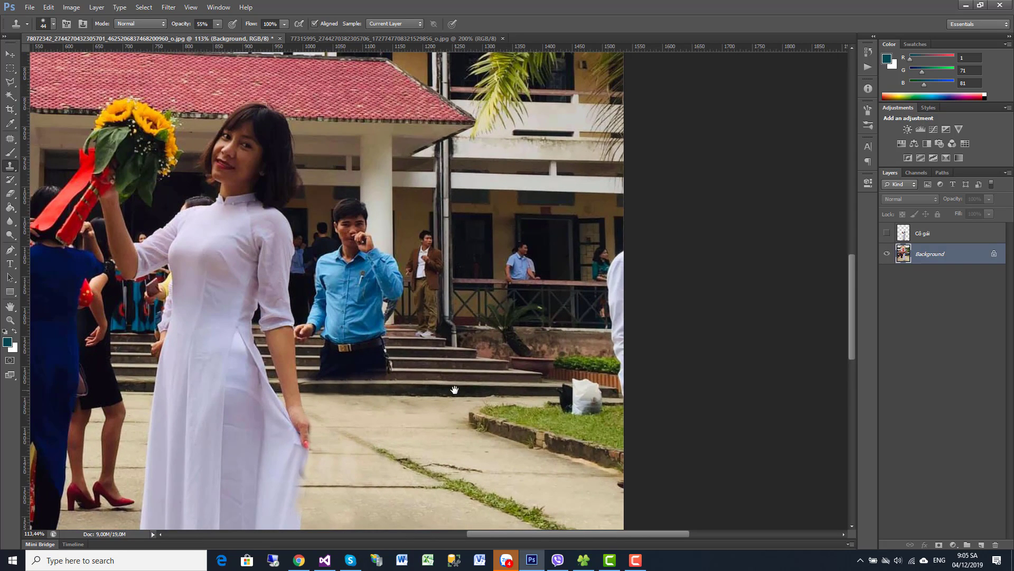
Set the Clone Stamp brush size to 31 px.
{"action": "scroll", "coordinate": [600, 411], "scroll_direction": "up", "scroll_amount": 5}
{"action": "scroll", "coordinate": [600, 411], "scroll_direction": "up", "scroll_amount": 1}
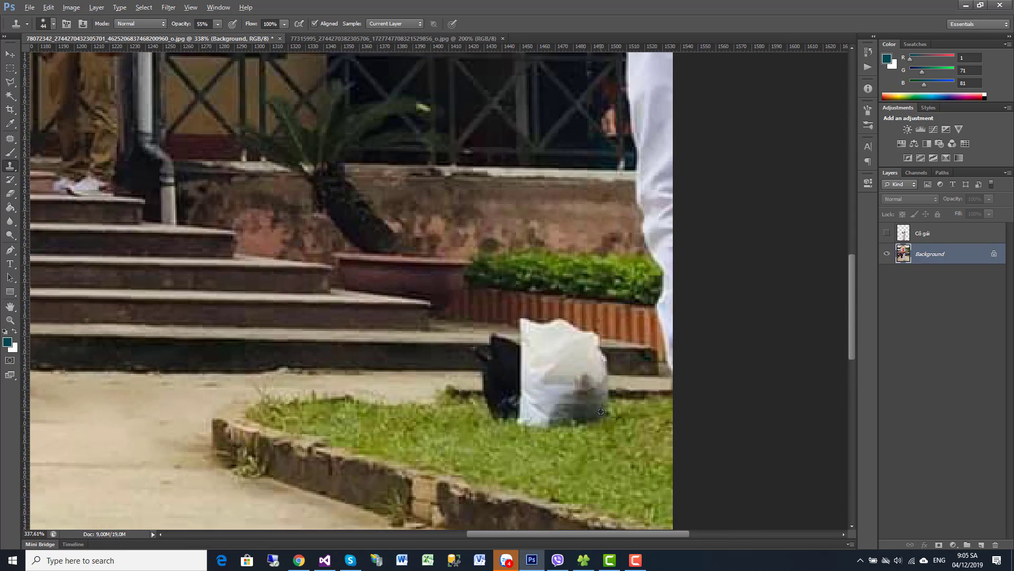
{"action": "right_click", "coordinate": [632, 360]}
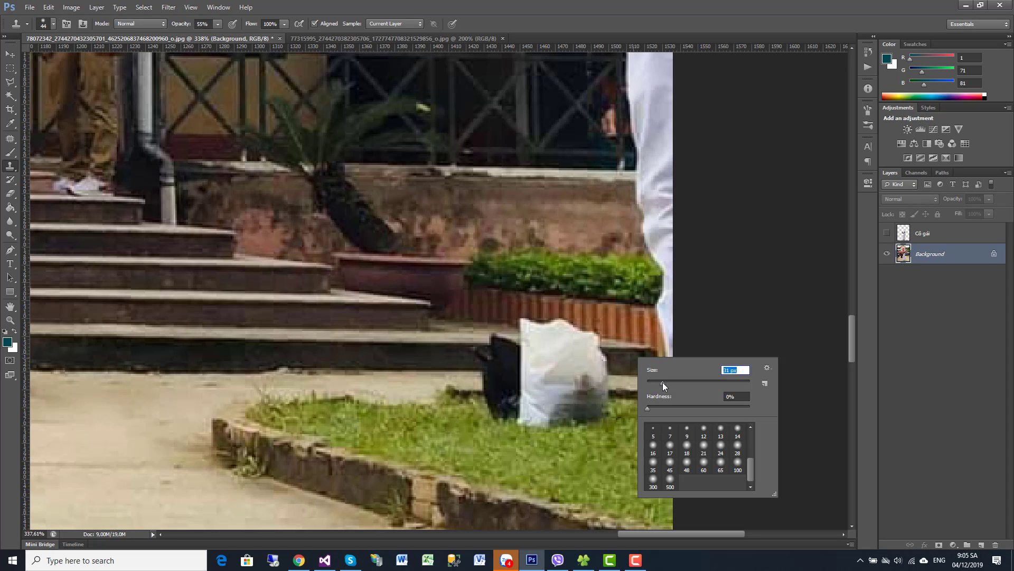
{"action": "type", "text": "31"}
{"action": "key", "text": "Return"}
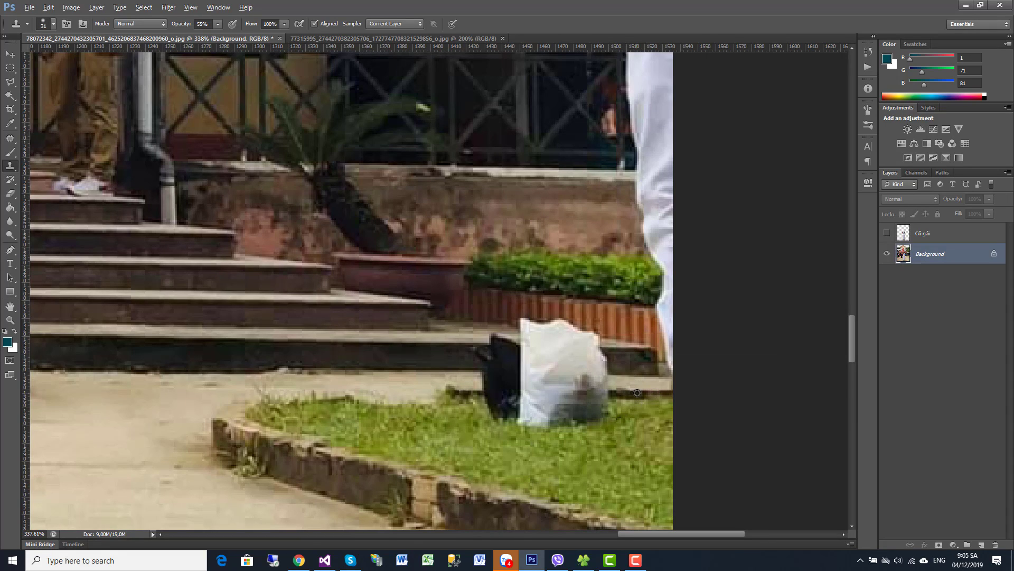
Clone grass over the dark blotches and smudges around the black bag.
{"action": "mouse_move", "coordinate": [615, 391]}
{"action": "left_mouse_down"}
{"action": "mouse_move", "coordinate": [571, 406]}
{"action": "mouse_move", "coordinate": [551, 394]}
{"action": "mouse_move", "coordinate": [521, 402]}
{"action": "left_mouse_up"}
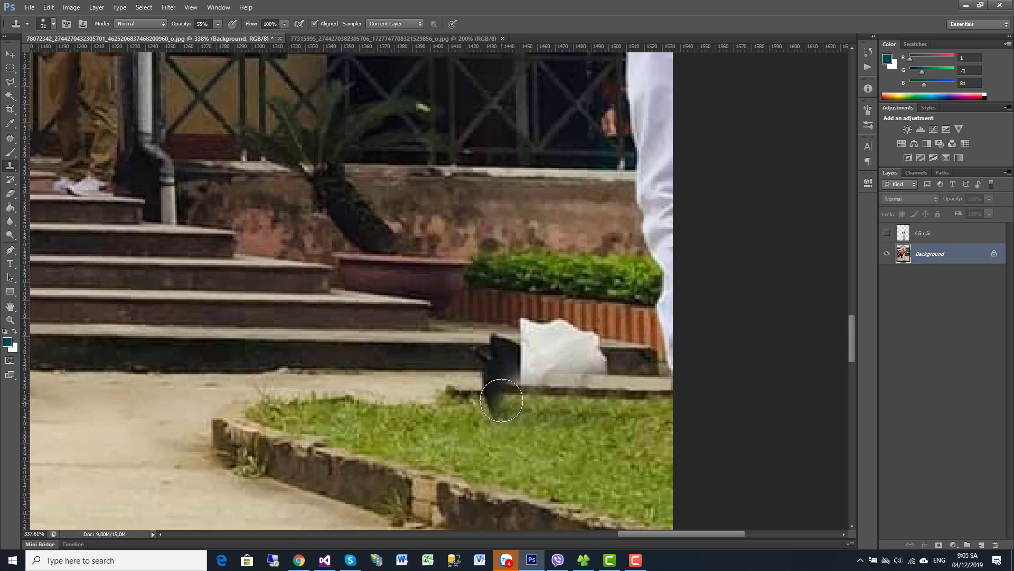
{"action": "left_click_drag", "start_coordinate": [475, 394], "coordinate": [549, 424]}
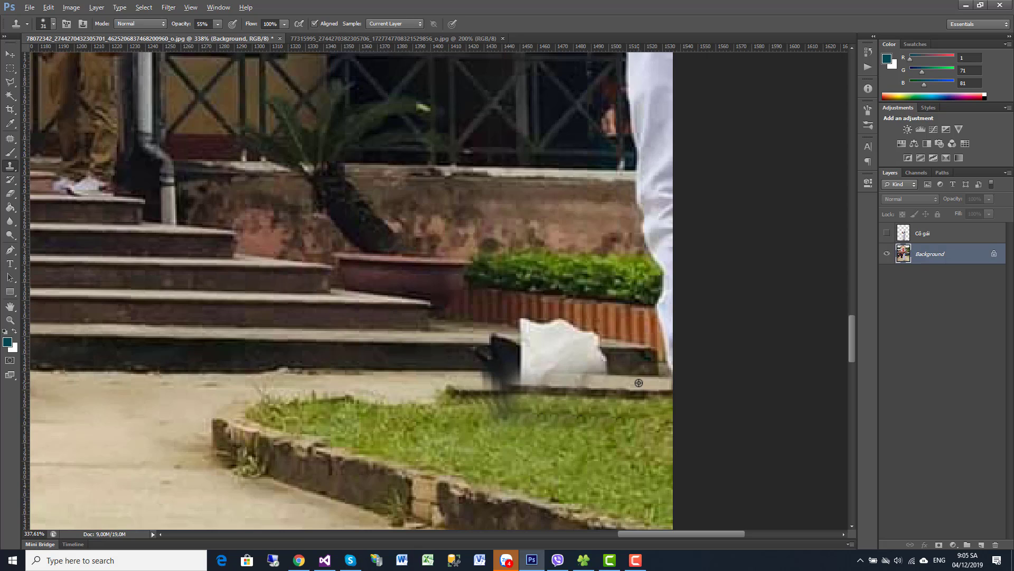
{"action": "left_click", "coordinate": [595, 455], "text": "alt"}
{"action": "left_click_drag", "start_coordinate": [517, 419], "coordinate": [476, 410]}
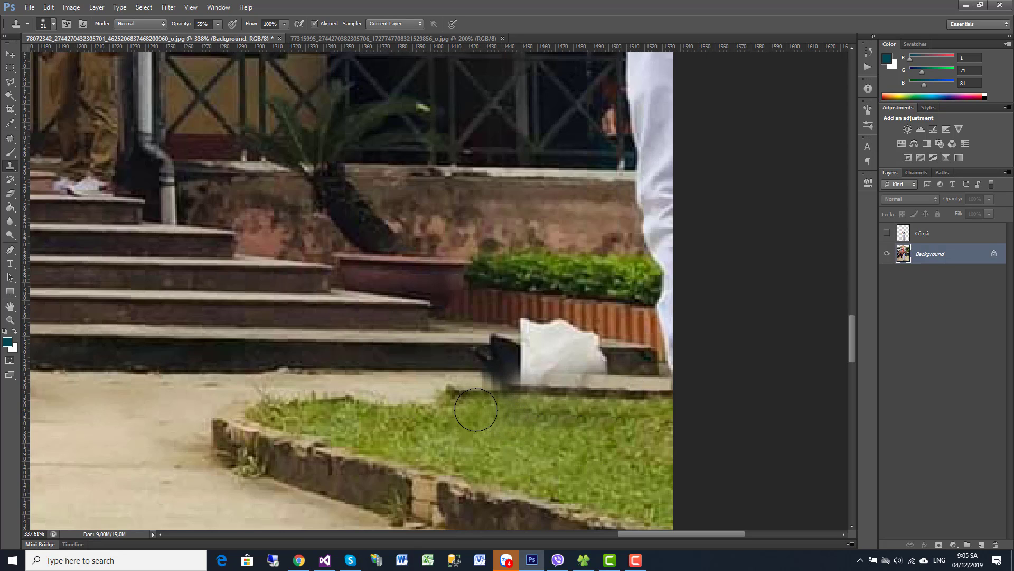
Clone step texture over the black bag, undoing strokes that smear dark onto the white patch.
{"action": "left_click", "coordinate": [407, 370], "text": "alt"}
{"action": "left_click_drag", "start_coordinate": [486, 363], "coordinate": [482, 370]}
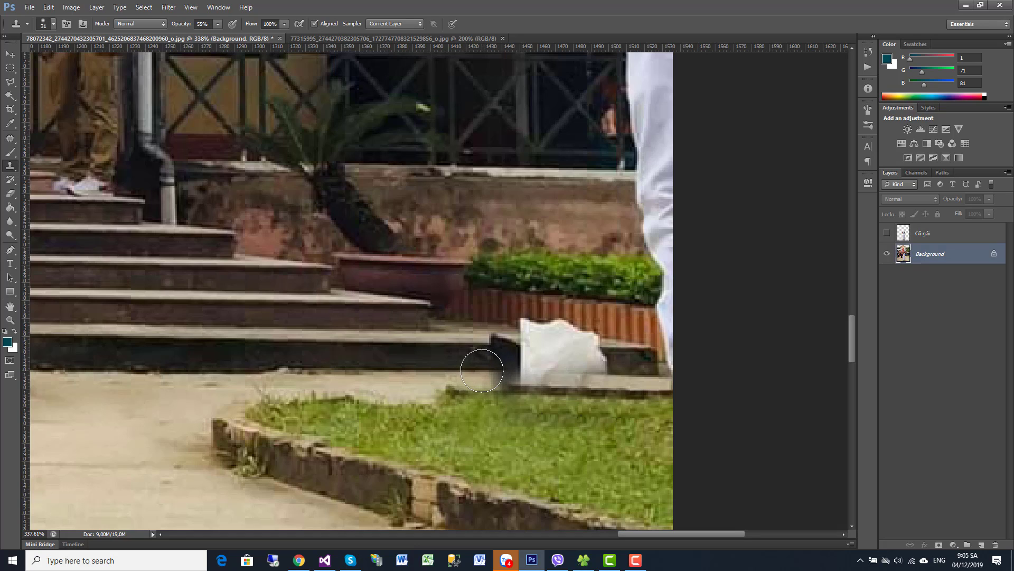
{"action": "key", "text": "ctrl+z"}
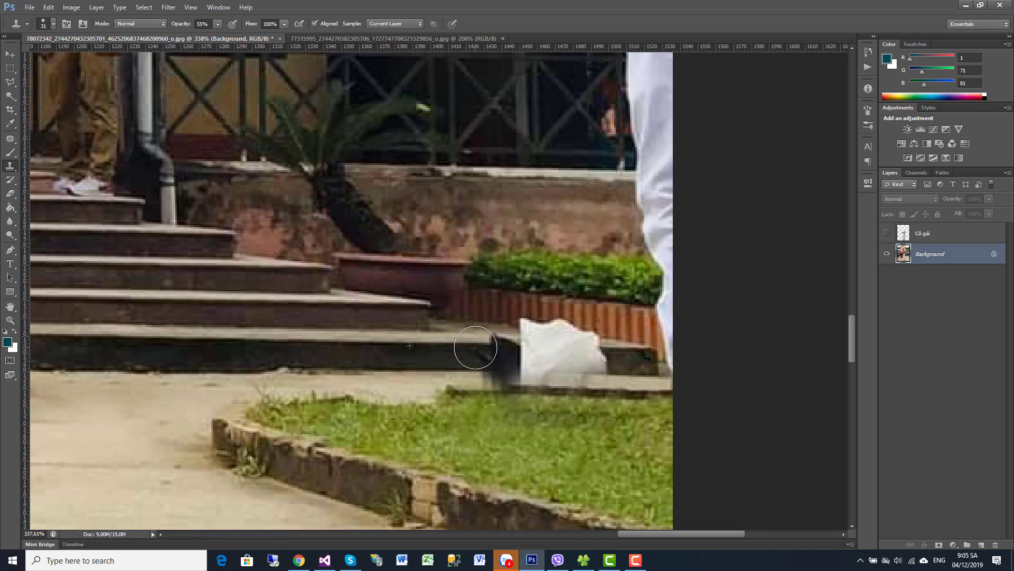
{"action": "left_click_drag", "start_coordinate": [476, 348], "coordinate": [590, 346]}
{"action": "key", "text": "ctrl+z"}
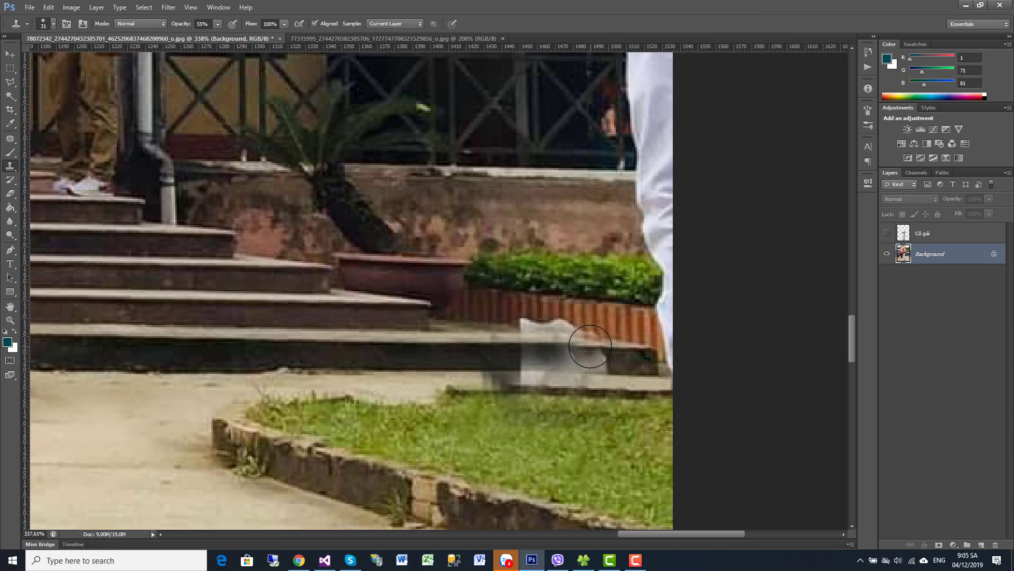
{"action": "left_click_drag", "start_coordinate": [589, 346], "coordinate": [588, 353]}
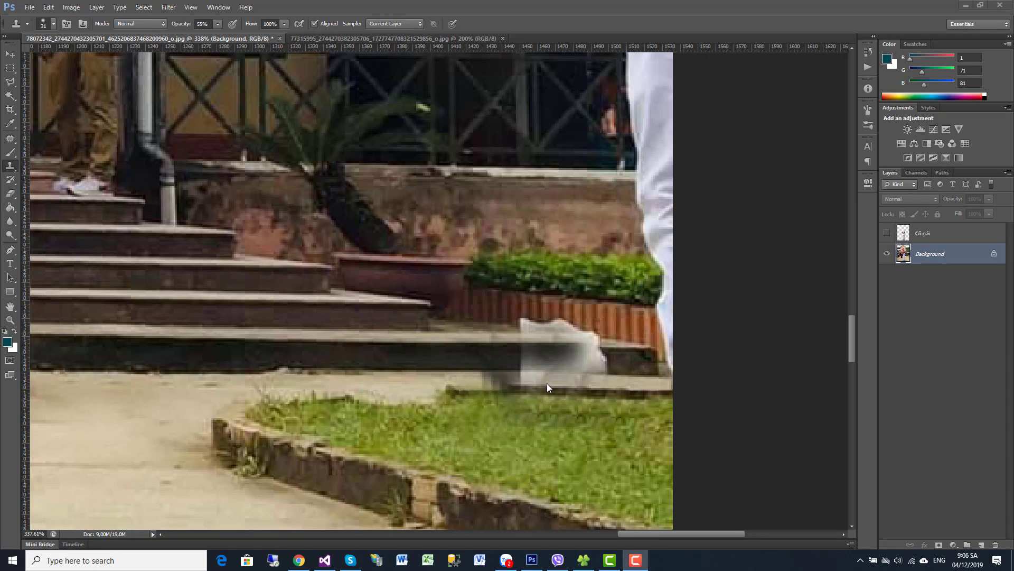
Select a rectangle of dark step beside the bag and try transforming it, then commit.
{"action": "left_click", "coordinate": [10, 69]}
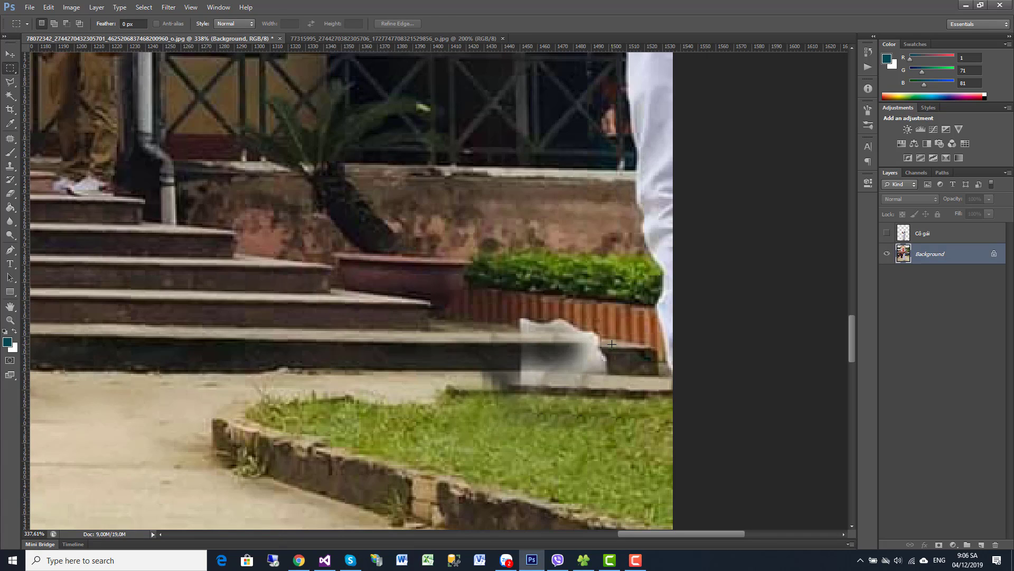
{"action": "mouse_move", "coordinate": [610, 341]}
{"action": "left_mouse_down"}
{"action": "mouse_move", "coordinate": [635, 382]}
{"action": "mouse_move", "coordinate": [520, 344]}
{"action": "left_mouse_up"}
{"action": "key", "text": "ctrl+t"}
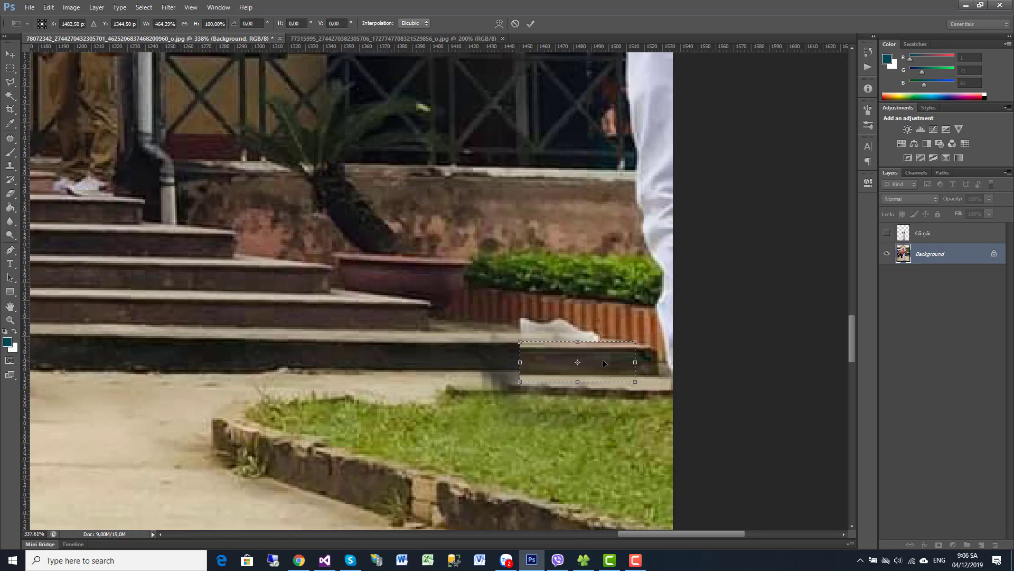
{"action": "key", "text": "ctrl+z"}
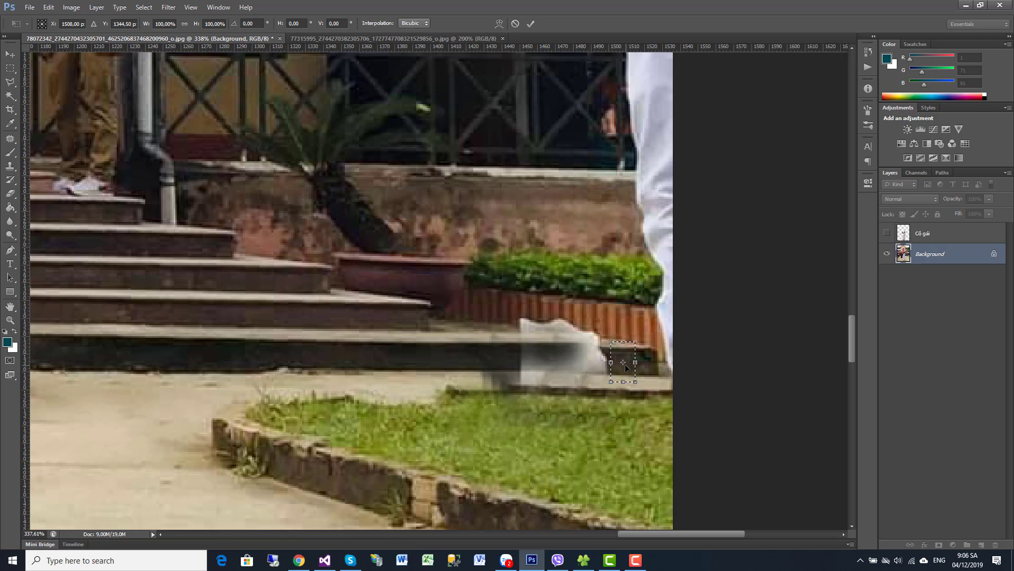
{"action": "right_click", "coordinate": [624, 368]}
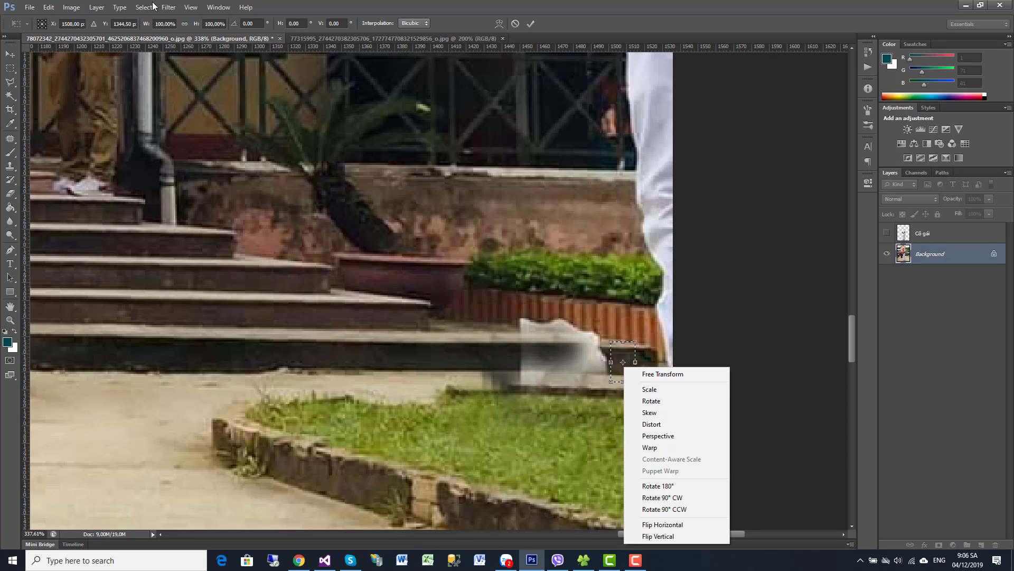
{"action": "left_click", "coordinate": [98, 8]}
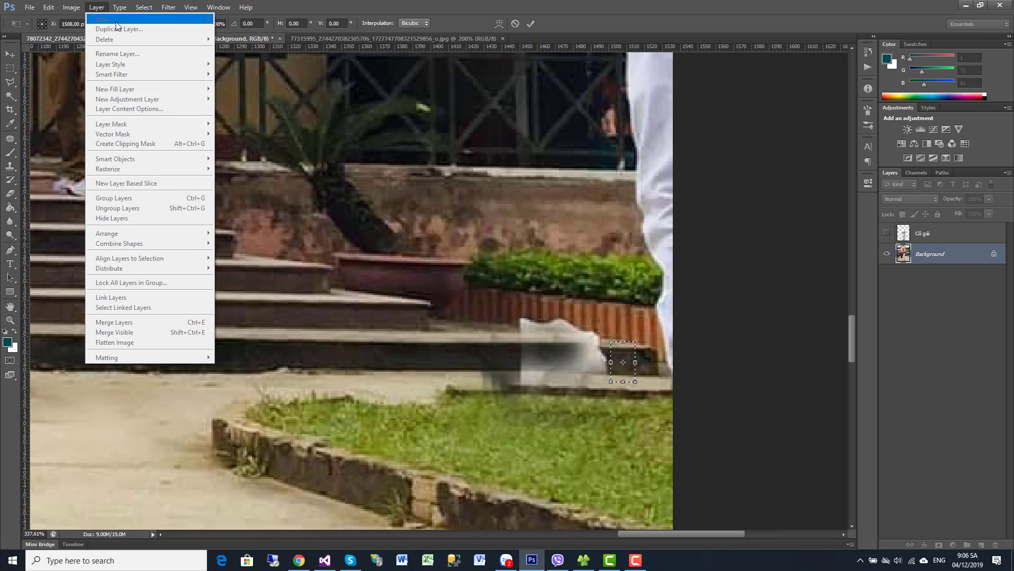
{"action": "left_click", "coordinate": [624, 378]}
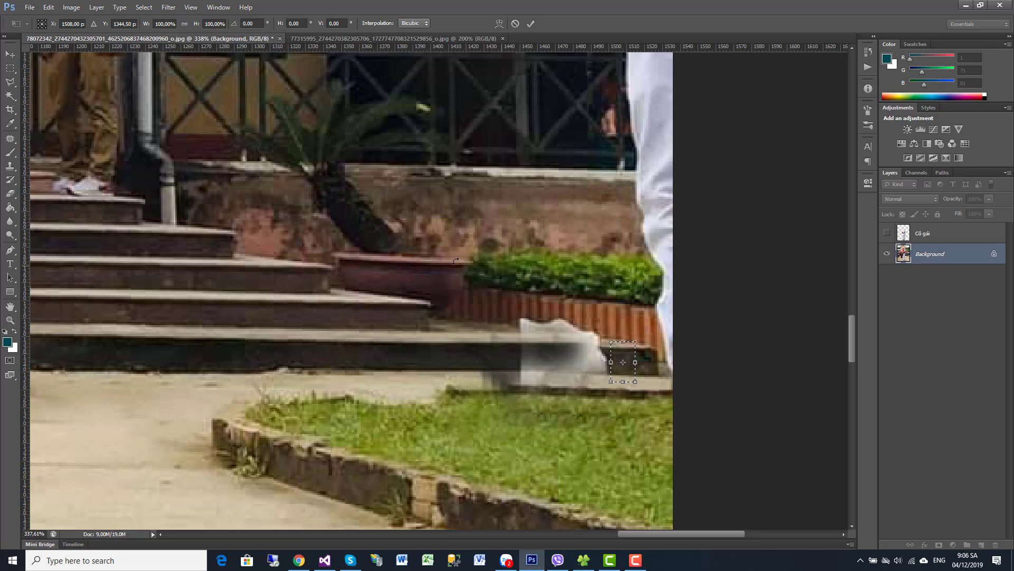
{"action": "key", "text": "Return"}
Cut the selected step piece onto a new layer and start Free Transform on it.
{"action": "left_click", "coordinate": [90, 10]}
{"action": "mouse_move", "coordinate": [103, 18]}
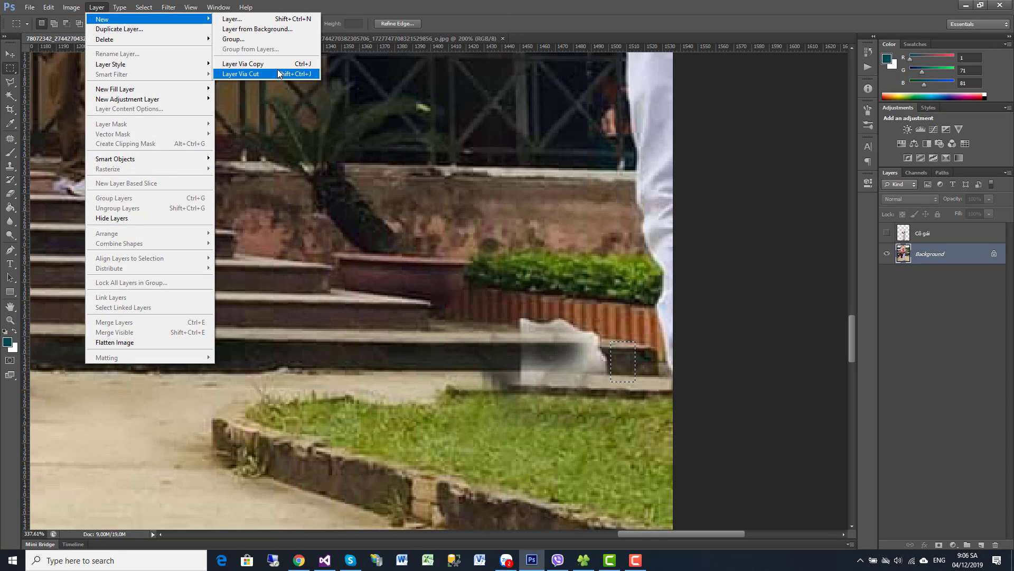
{"action": "left_click", "coordinate": [243, 63]}
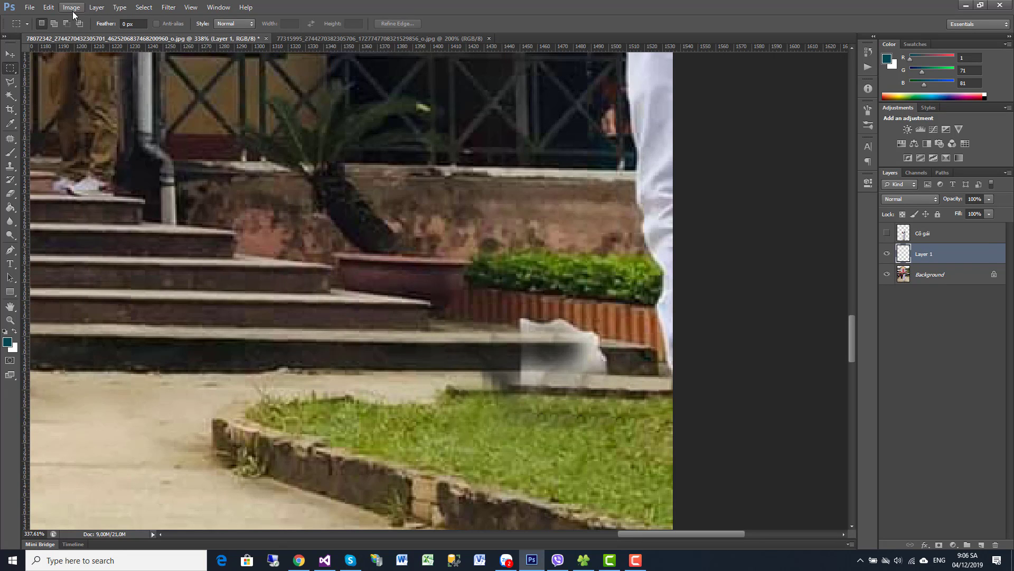
{"action": "left_click", "coordinate": [49, 7]}
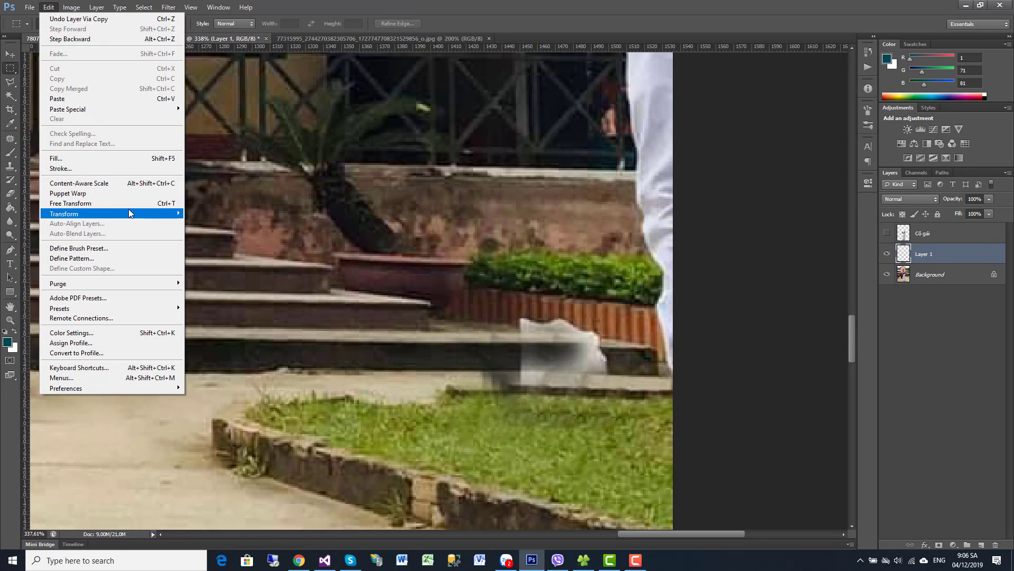
{"action": "left_click", "coordinate": [212, 227]}
Stretch, rotate and nudge the step patch into place, apply it, then delete Layer 1.
{"action": "right_click", "coordinate": [632, 361]}
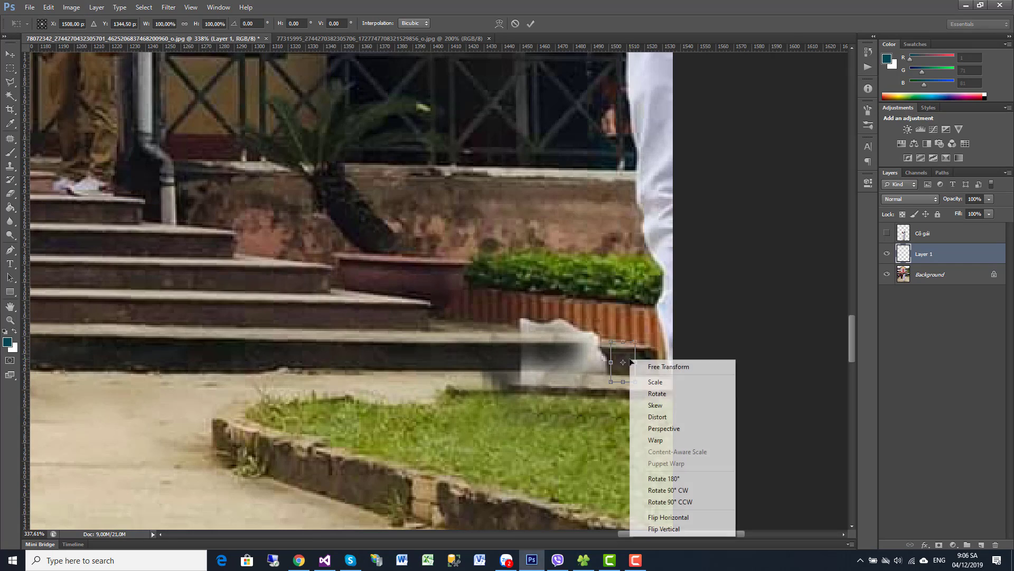
{"action": "left_click", "coordinate": [607, 362]}
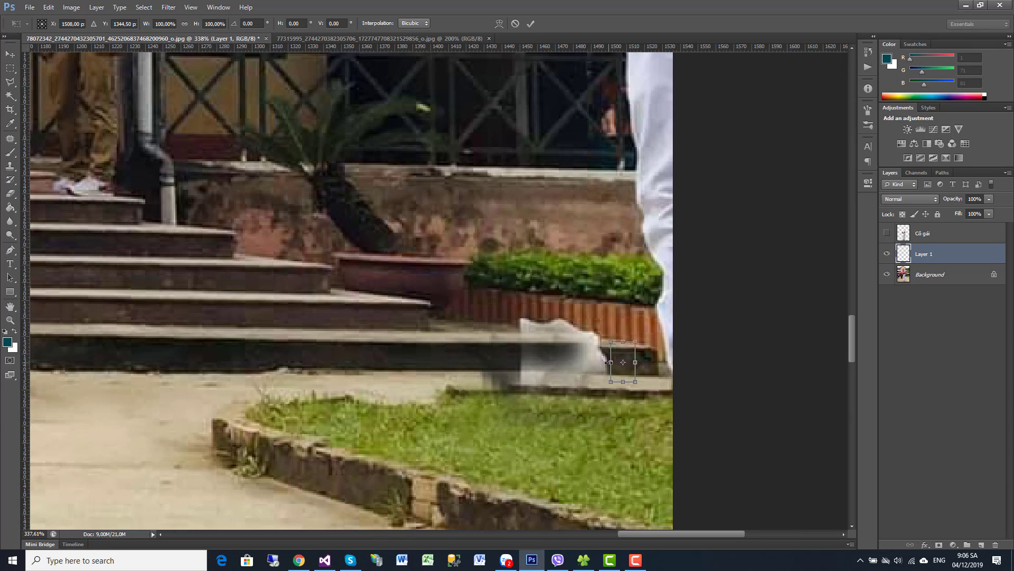
{"action": "left_click_drag", "start_coordinate": [603, 362], "coordinate": [515, 362]}
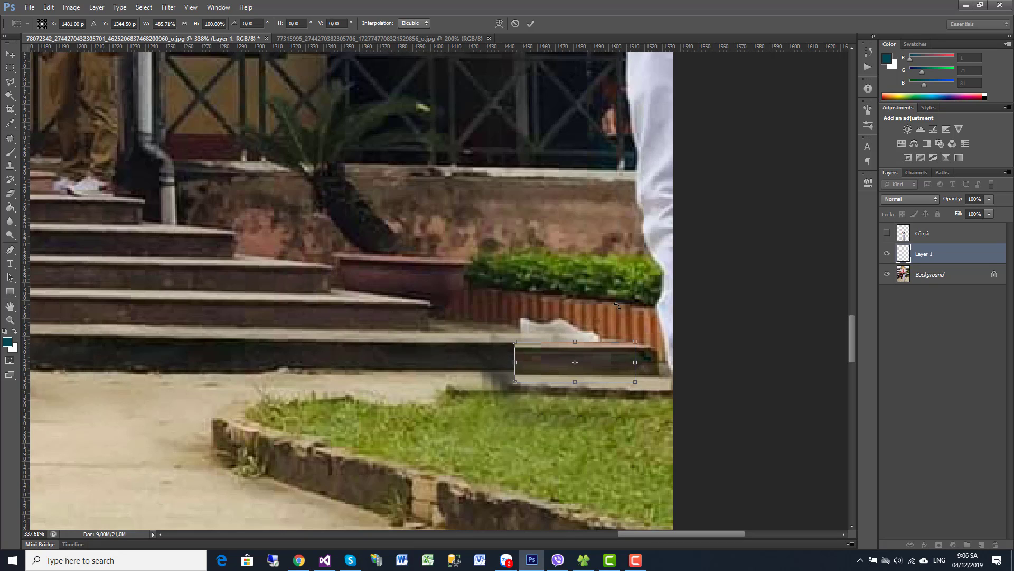
{"action": "left_click_drag", "start_coordinate": [617, 305], "coordinate": [628, 326]}
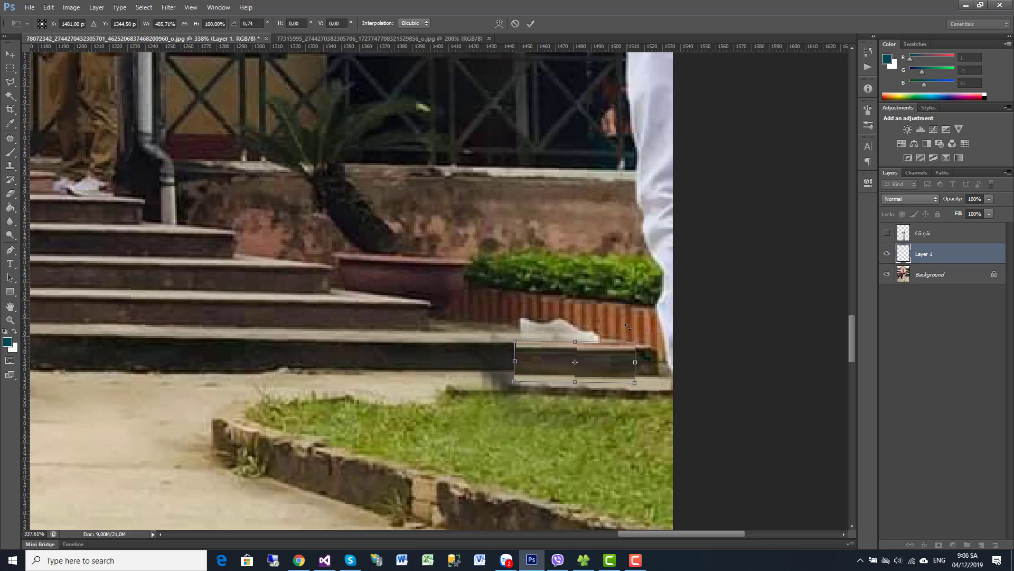
{"action": "key", "text": "Up"}
{"action": "key", "text": "Up"}
{"action": "key", "text": "Up"}
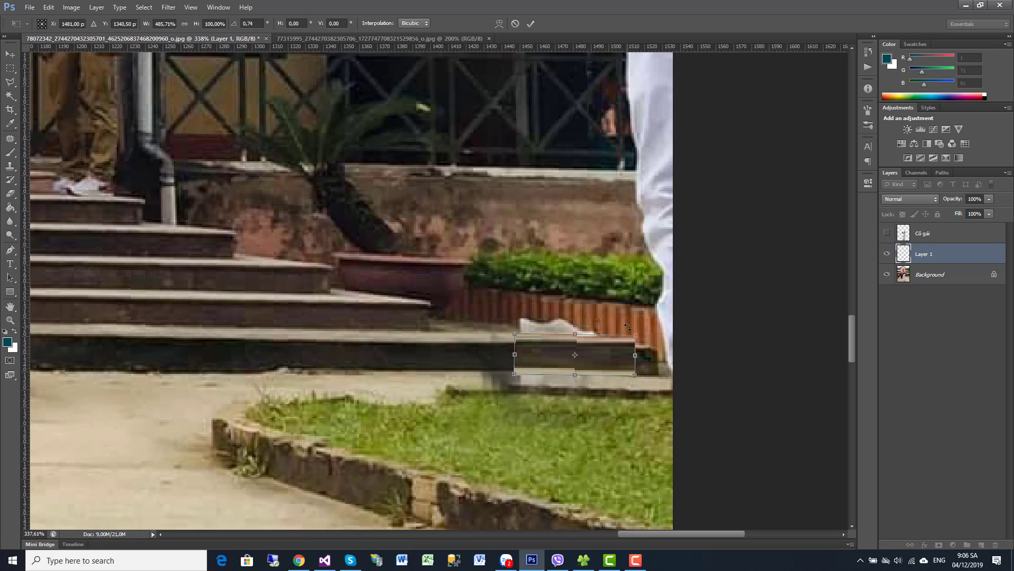
{"action": "key", "text": "Down"}
{"action": "key", "text": "Down"}
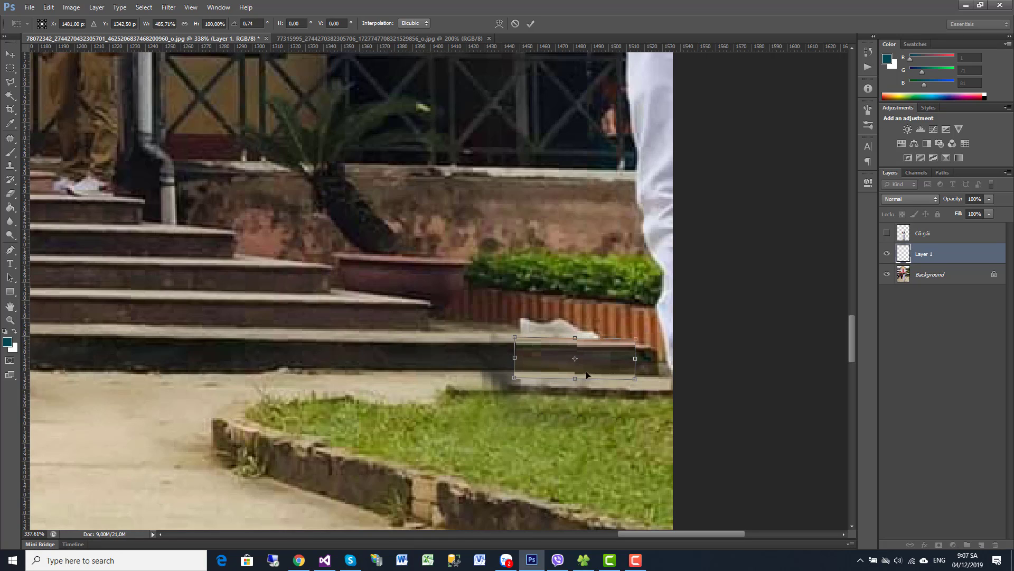
{"action": "key", "text": "Return"}
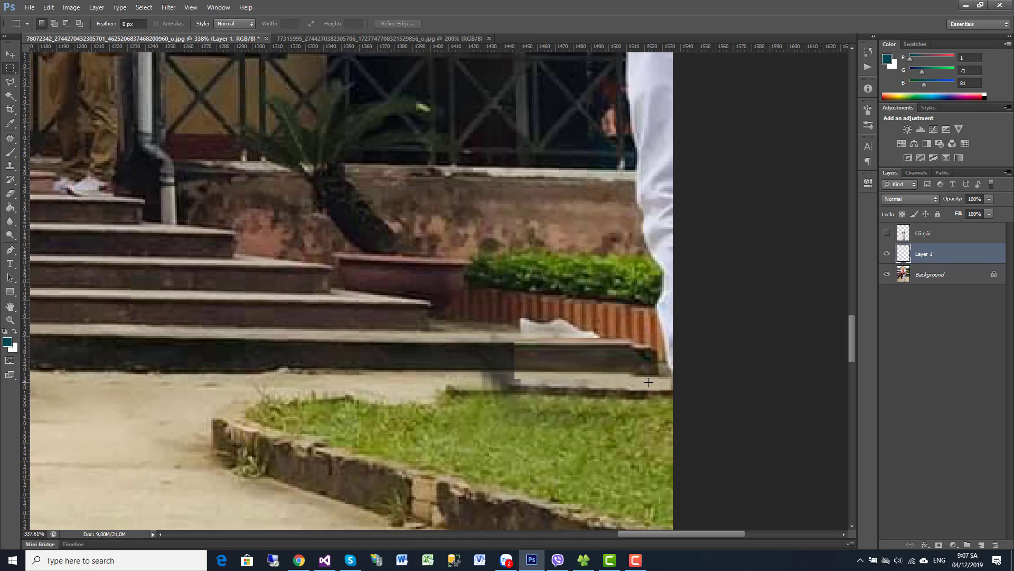
{"action": "key", "text": "Delete"}
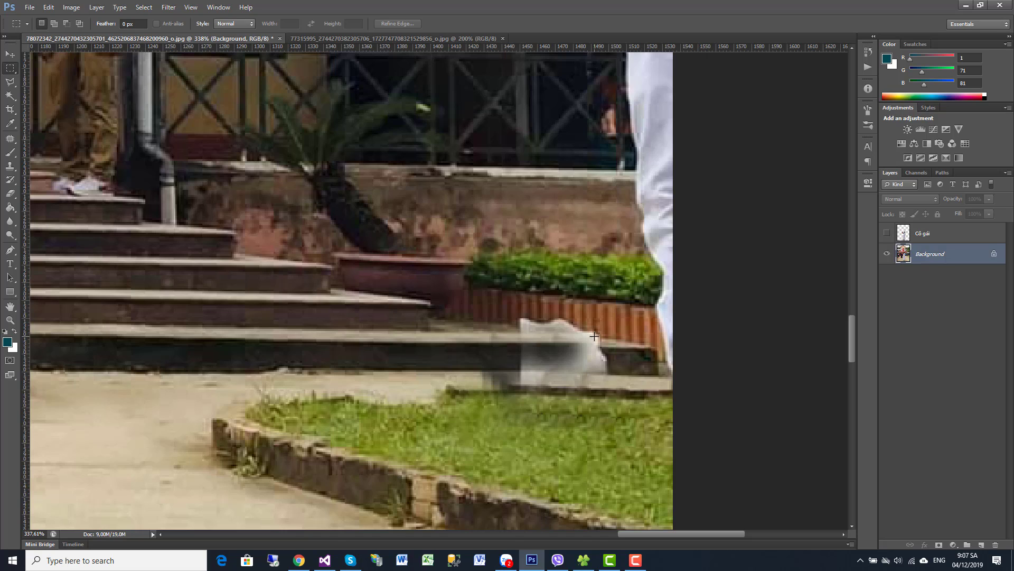
With the Clone Stamp, sample the dark step edge and paint it over the white patch.
{"action": "left_click", "coordinate": [9, 166]}
{"action": "left_click_drag", "start_coordinate": [520, 407], "coordinate": [566, 399]}
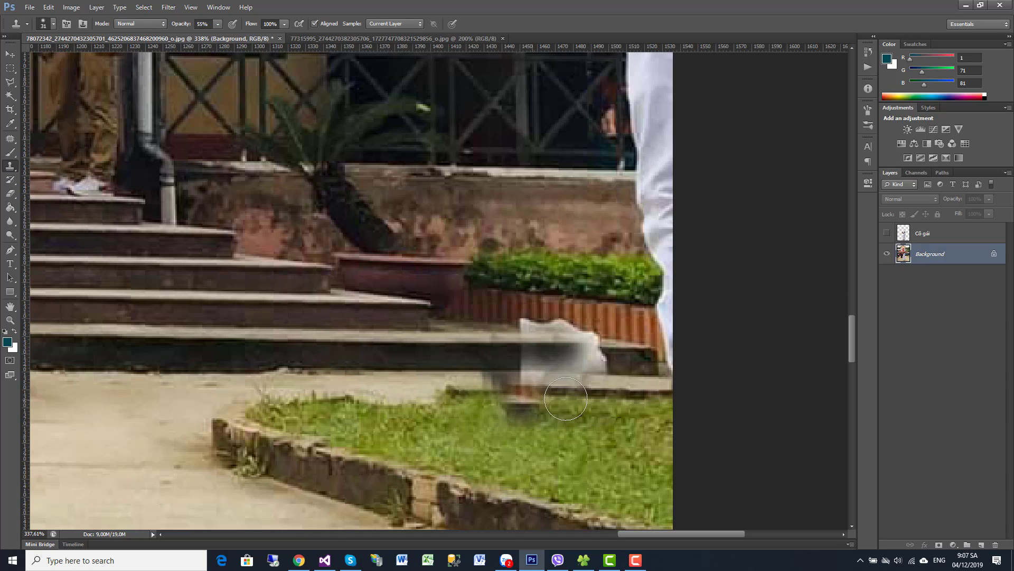
{"action": "key", "text": "ctrl+z"}
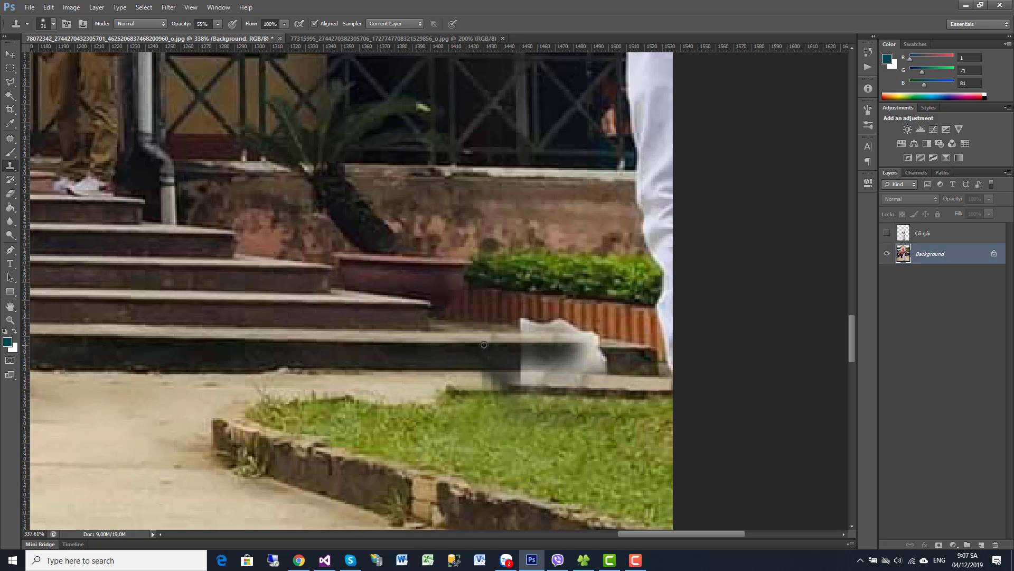
{"action": "left_click", "coordinate": [485, 345], "text": "alt"}
{"action": "mouse_move", "coordinate": [520, 349]}
{"action": "left_mouse_down"}
{"action": "mouse_move", "coordinate": [555, 348]}
{"action": "mouse_move", "coordinate": [581, 362]}
{"action": "mouse_move", "coordinate": [517, 362]}
{"action": "mouse_move", "coordinate": [534, 368]}
{"action": "mouse_move", "coordinate": [555, 359]}
{"action": "mouse_move", "coordinate": [622, 367]}
{"action": "mouse_move", "coordinate": [607, 369]}
{"action": "left_mouse_up"}
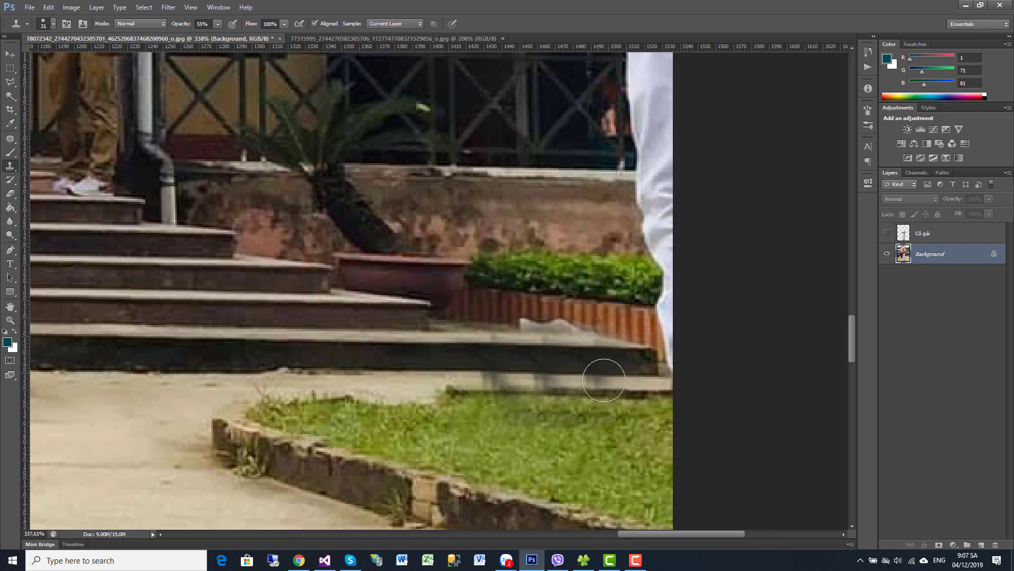
{"action": "left_click", "coordinate": [636, 388], "text": "alt"}
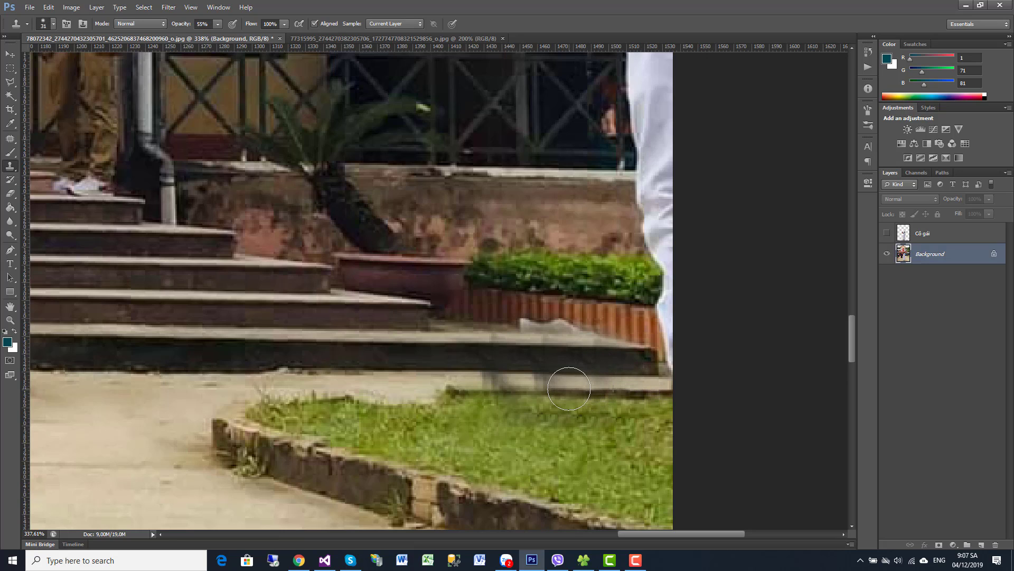
{"action": "mouse_move", "coordinate": [569, 388]}
{"action": "left_mouse_down"}
{"action": "mouse_move", "coordinate": [480, 369]}
{"action": "mouse_move", "coordinate": [442, 414]}
{"action": "mouse_move", "coordinate": [449, 417]}
{"action": "left_mouse_up"}
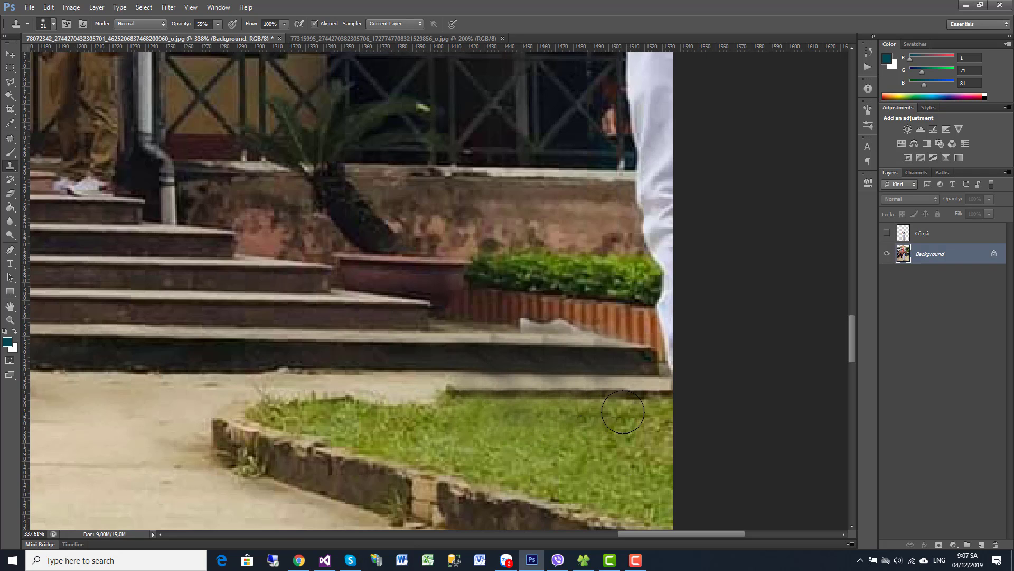
Clone the planter's striped texture over the light patch on the orange planter edge.
{"action": "scroll", "coordinate": [514, 403], "scroll_direction": "down", "scroll_amount": 3}
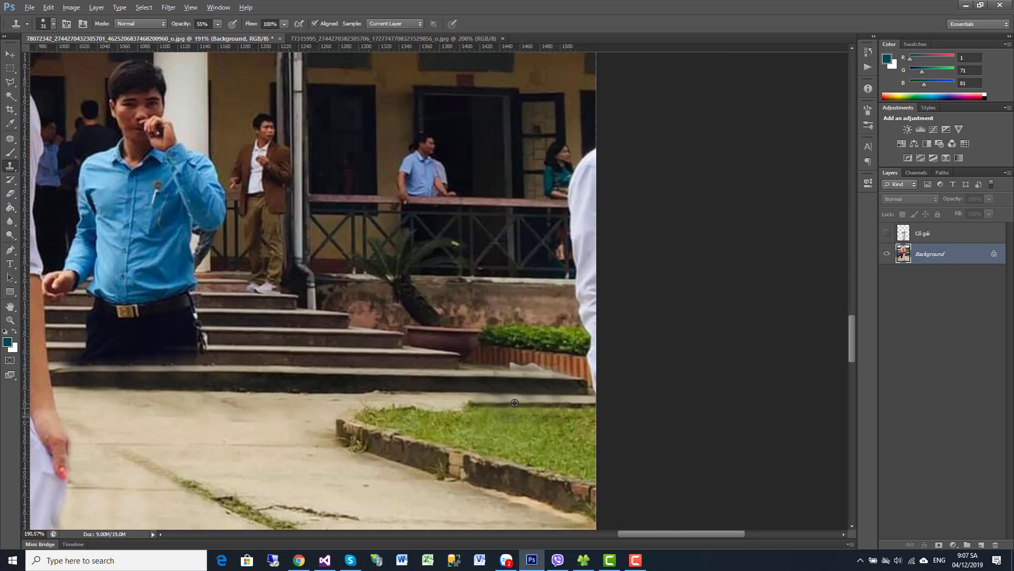
{"action": "scroll", "coordinate": [514, 402], "scroll_direction": "down", "scroll_amount": 2}
{"action": "scroll", "coordinate": [507, 385], "scroll_direction": "up", "scroll_amount": 2}
{"action": "scroll", "coordinate": [501, 364], "scroll_direction": "up", "scroll_amount": 2}
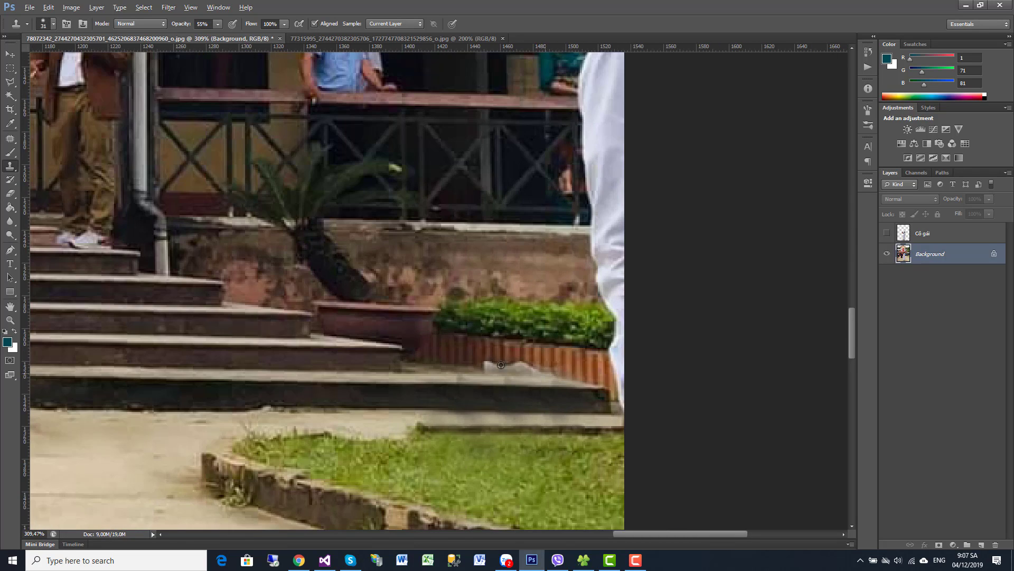
{"action": "left_click", "coordinate": [464, 363], "text": "alt"}
{"action": "left_click_drag", "start_coordinate": [481, 363], "coordinate": [543, 367]}
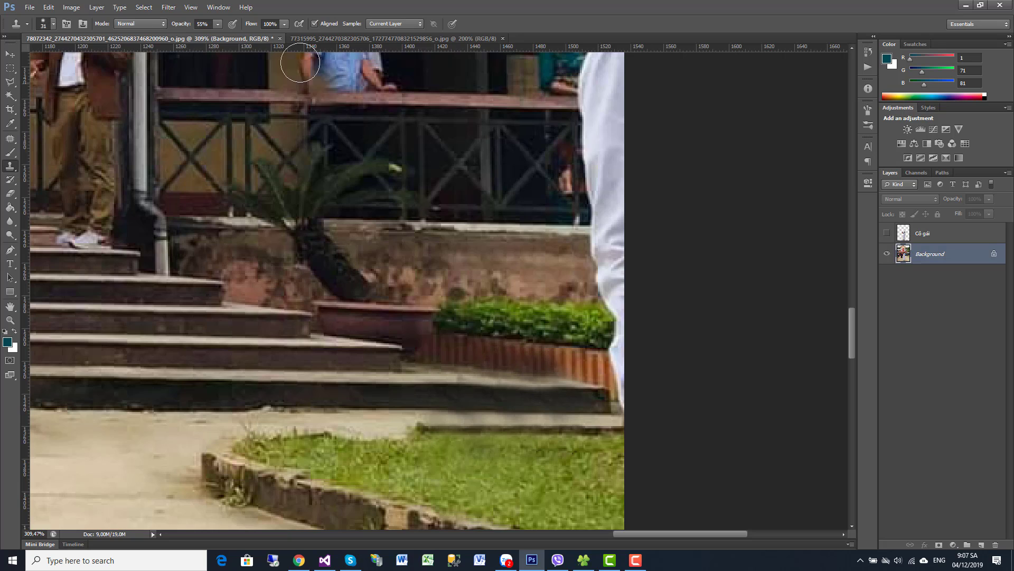
At 100% opacity, clone over the white fringe by the hedge and the light step-edge strip.
{"action": "left_click", "coordinate": [219, 26]}
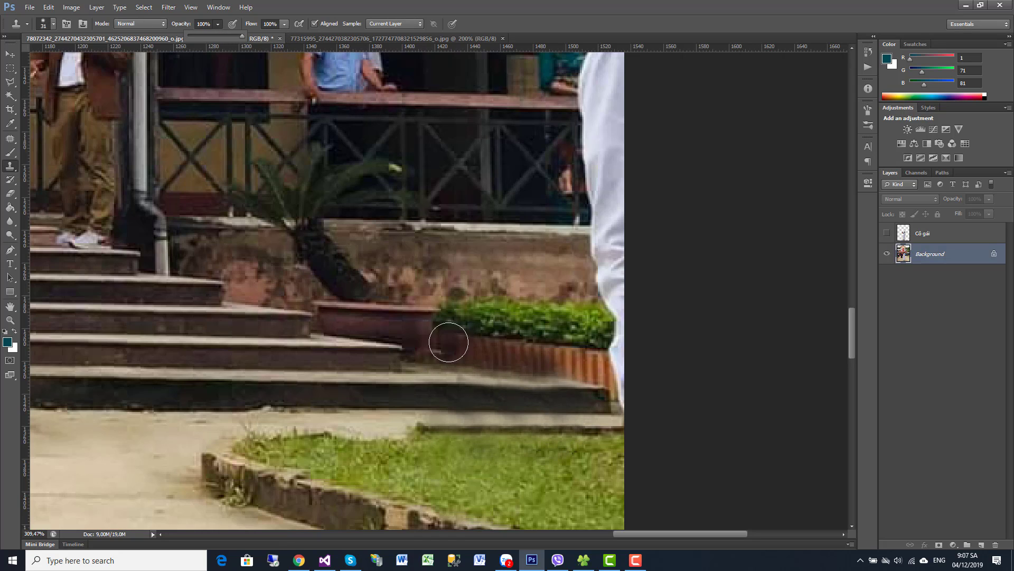
{"action": "mouse_move", "coordinate": [518, 246]}
{"action": "left_mouse_down"}
{"action": "mouse_move", "coordinate": [384, 287]}
{"action": "mouse_move", "coordinate": [528, 264]}
{"action": "left_mouse_up"}
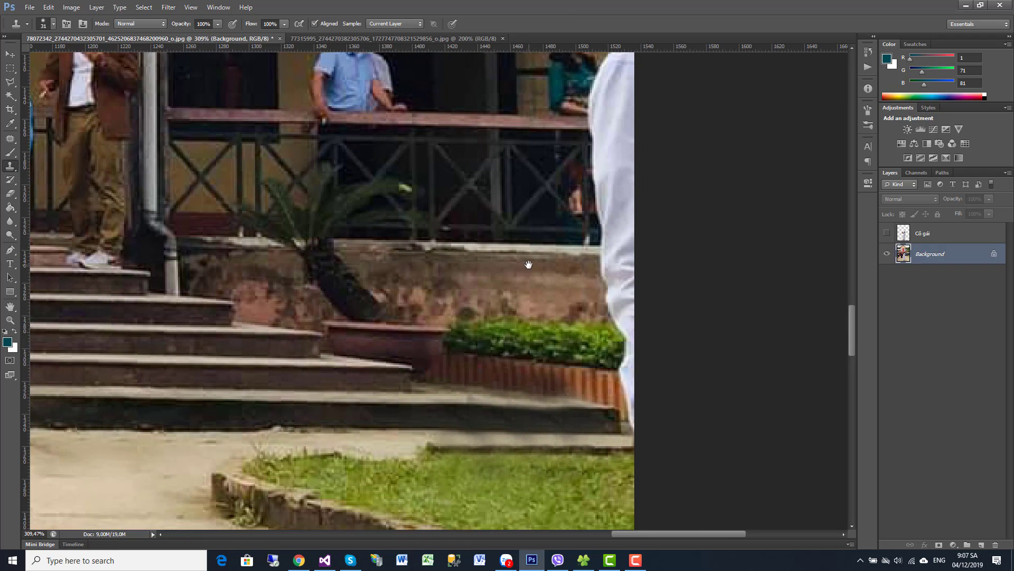
{"action": "left_click", "coordinate": [575, 364], "text": "alt"}
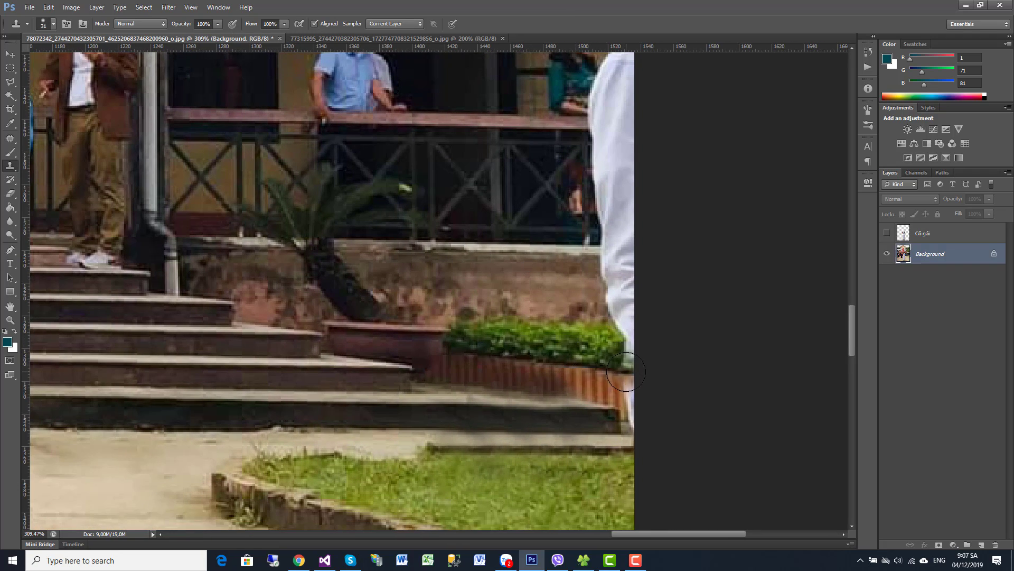
{"action": "left_click_drag", "start_coordinate": [619, 365], "coordinate": [639, 418]}
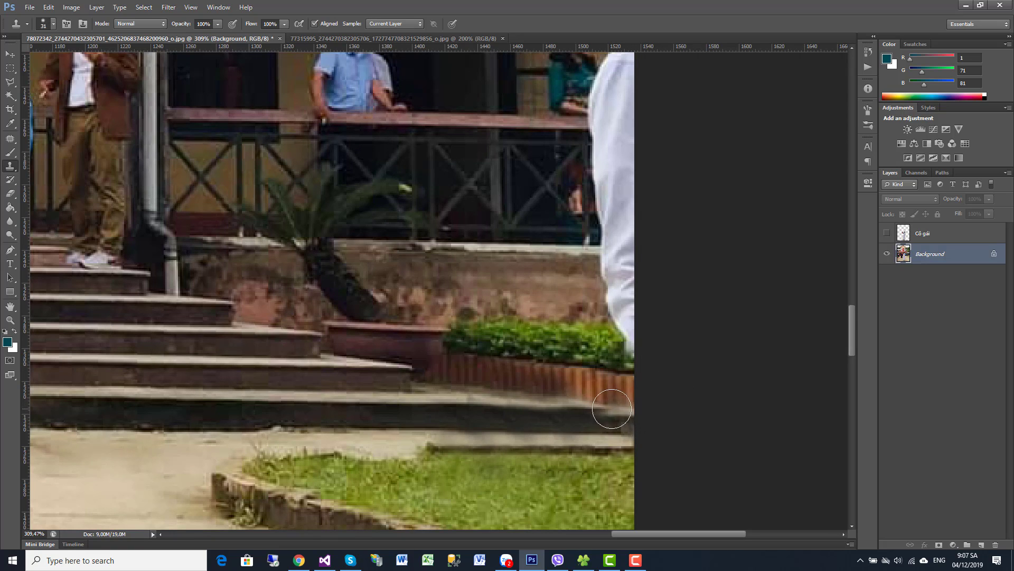
{"action": "mouse_move", "coordinate": [607, 407]}
{"action": "left_mouse_down"}
{"action": "mouse_move", "coordinate": [627, 412]}
{"action": "mouse_move", "coordinate": [624, 333]}
{"action": "mouse_move", "coordinate": [605, 294]}
{"action": "mouse_move", "coordinate": [629, 269]}
{"action": "mouse_move", "coordinate": [613, 235]}
{"action": "mouse_move", "coordinate": [642, 233]}
{"action": "mouse_move", "coordinate": [538, 330]}
{"action": "left_mouse_up"}
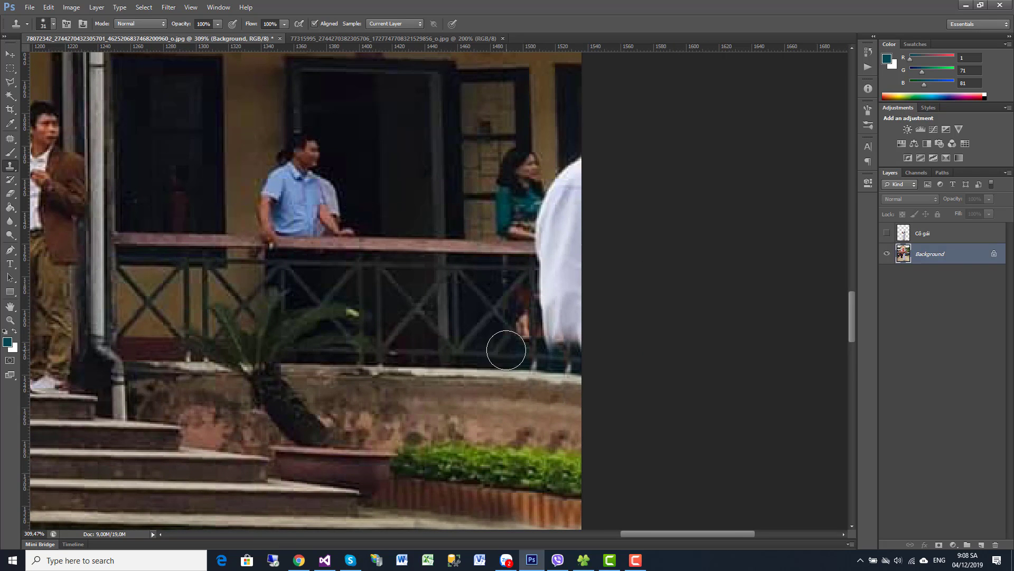
Clone the dark doorway over the blue-shirted man at the railing, undoing a stray grey strip.
{"action": "left_click", "coordinate": [478, 320]}
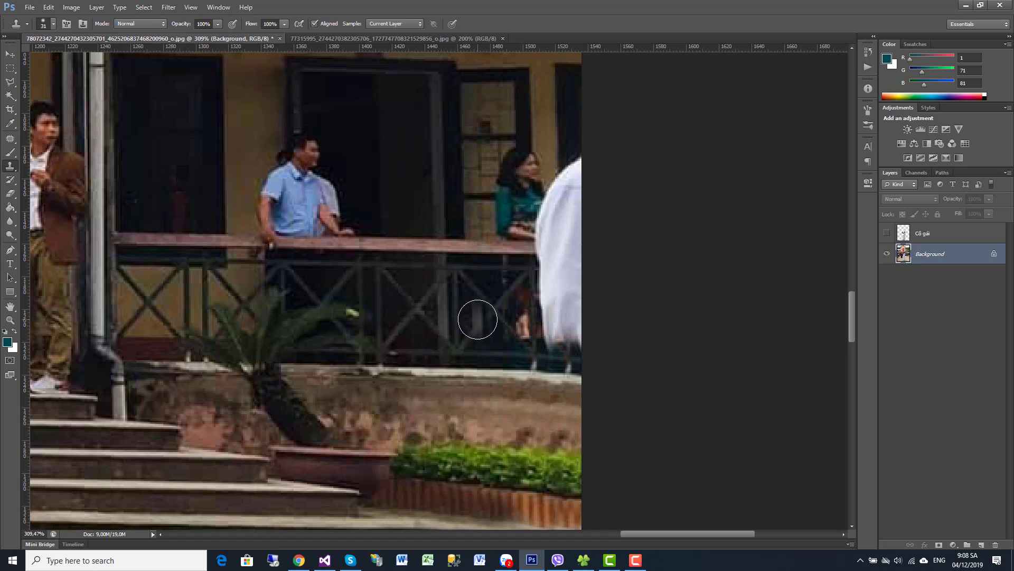
{"action": "key", "text": "ctrl+z"}
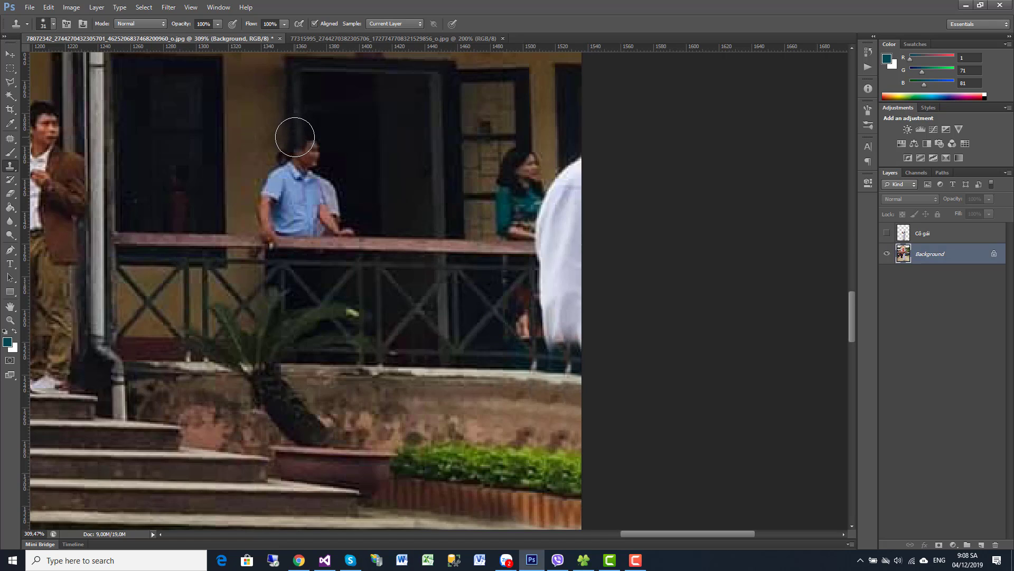
{"action": "mouse_move", "coordinate": [295, 137]}
{"action": "left_mouse_down"}
{"action": "mouse_move", "coordinate": [298, 212]}
{"action": "mouse_move", "coordinate": [279, 169]}
{"action": "mouse_move", "coordinate": [276, 213]}
{"action": "mouse_move", "coordinate": [260, 213]}
{"action": "mouse_move", "coordinate": [317, 159]}
{"action": "mouse_move", "coordinate": [312, 148]}
{"action": "mouse_move", "coordinate": [324, 206]}
{"action": "mouse_move", "coordinate": [382, 232]}
{"action": "left_mouse_up"}
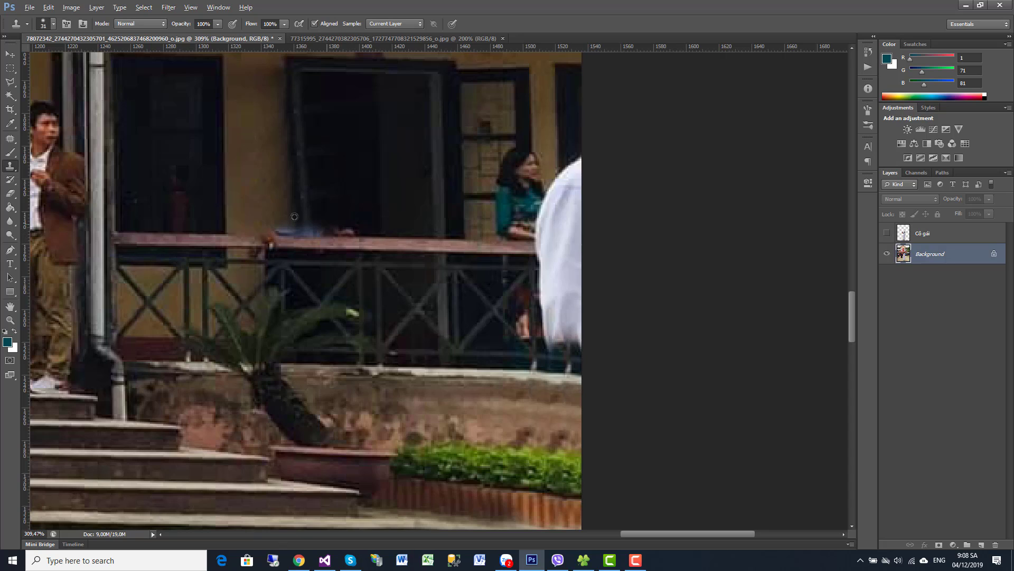
{"action": "left_click", "coordinate": [243, 237], "text": "alt"}
Shrink the Clone Stamp brush to 16 px.
{"action": "right_click", "coordinate": [378, 244]}
{"action": "left_click_drag", "start_coordinate": [379, 243], "coordinate": [378, 245]}
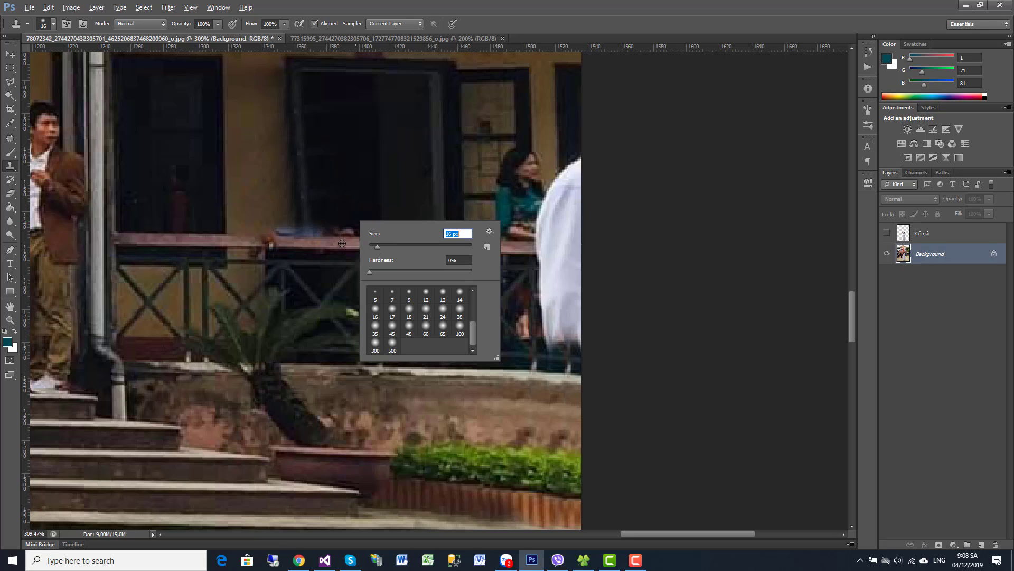
{"action": "key", "text": "Return"}
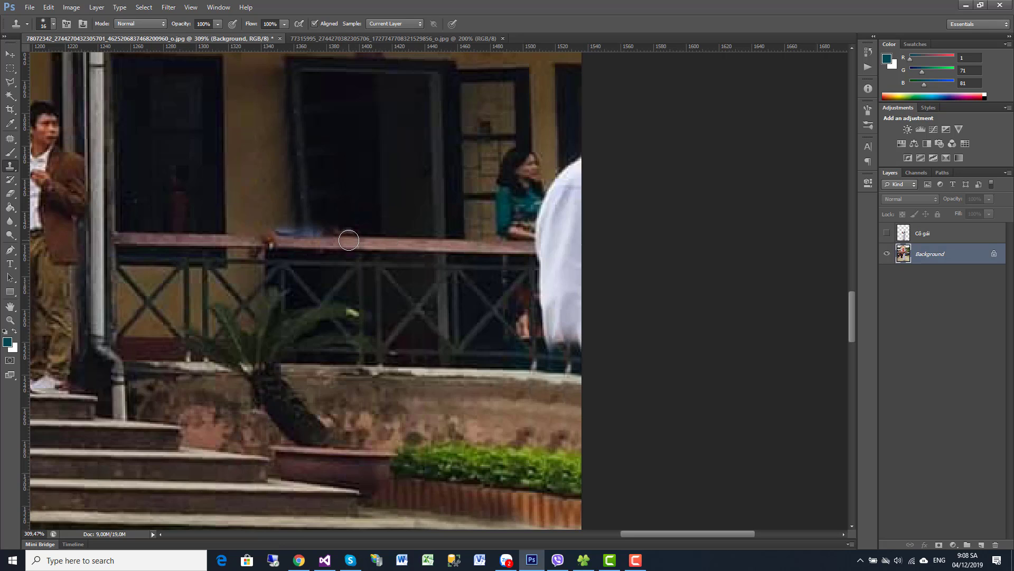
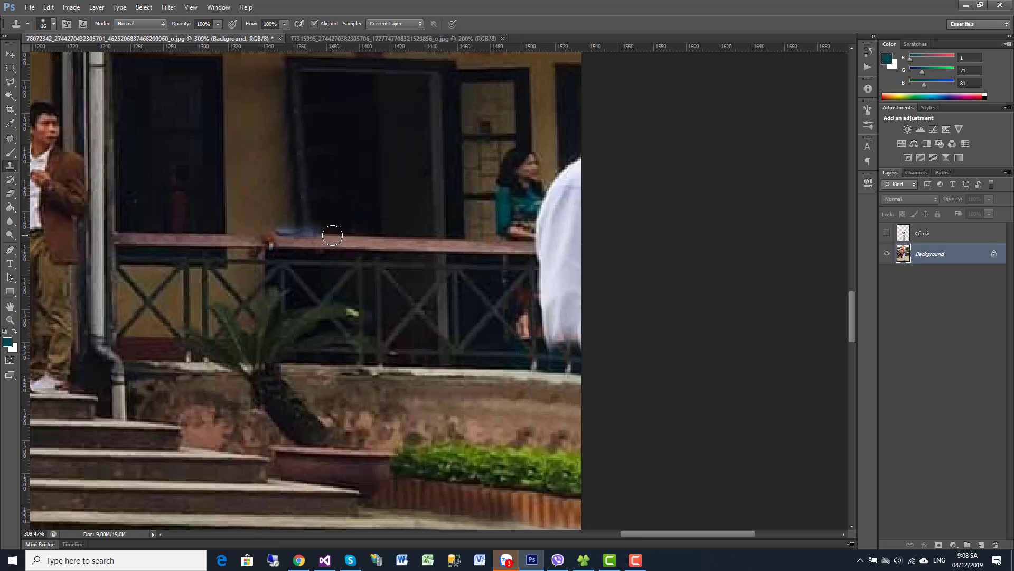
Clone clean railing and wall texture over the blue object and the railing's gaps and notch.
{"action": "left_click_drag", "start_coordinate": [333, 235], "coordinate": [271, 230]}
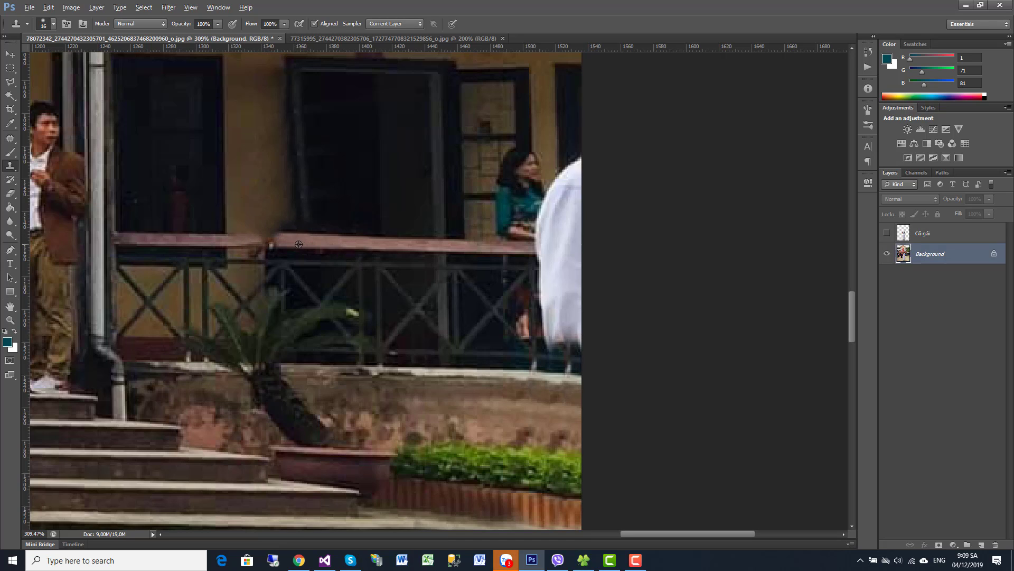
{"action": "left_click", "coordinate": [262, 241]}
{"action": "left_click_drag", "start_coordinate": [287, 232], "coordinate": [266, 237]}
{"action": "left_click_drag", "start_coordinate": [261, 235], "coordinate": [271, 234]}
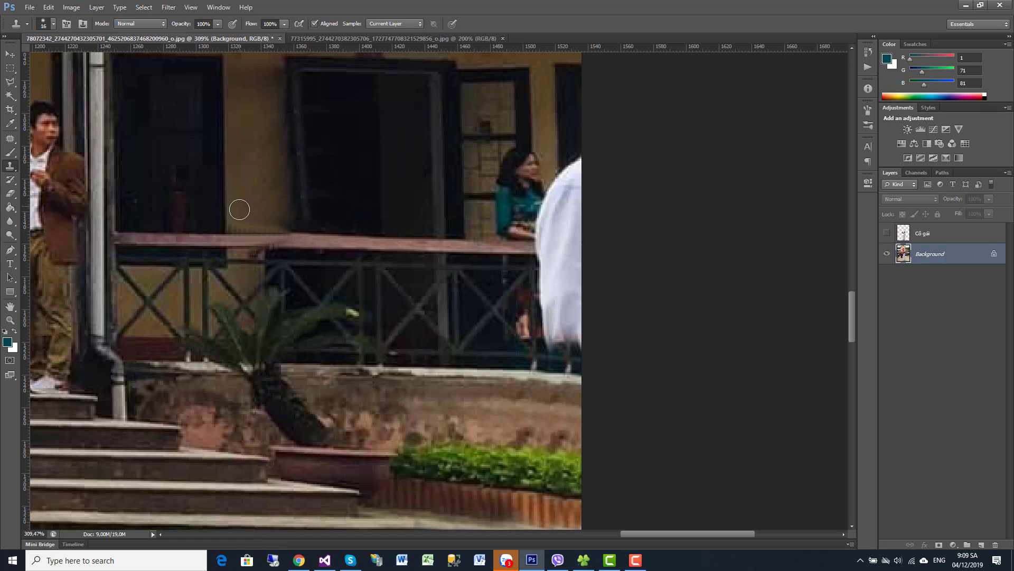
{"action": "left_click_drag", "start_coordinate": [240, 223], "coordinate": [268, 222]}
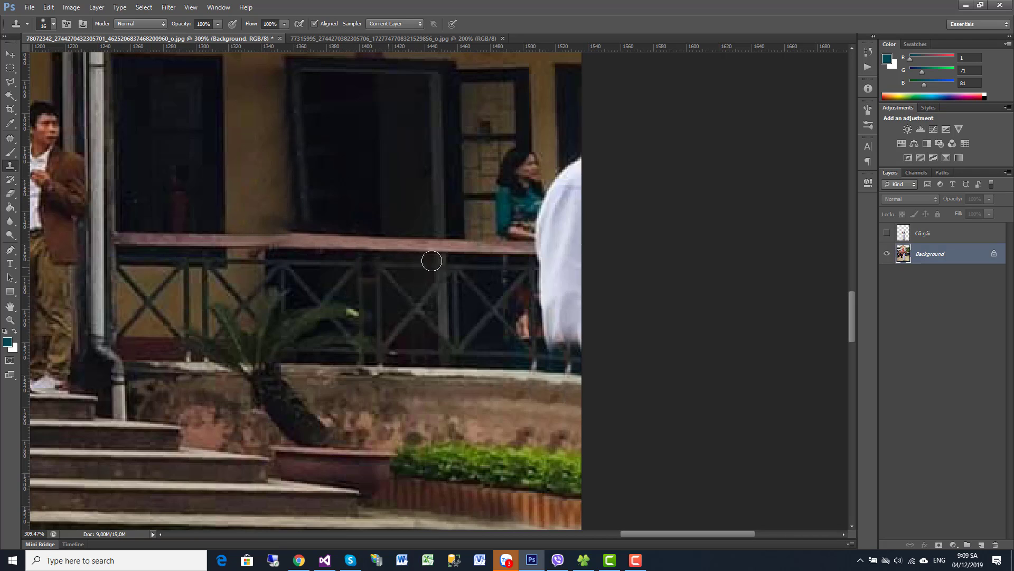
{"action": "left_click_drag", "start_coordinate": [452, 212], "coordinate": [310, 249]}
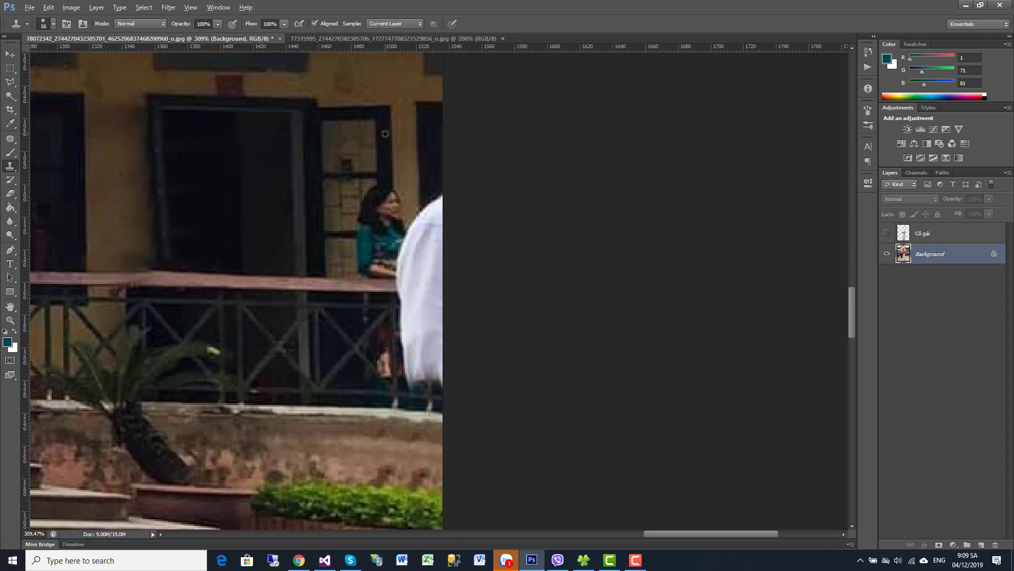
Clone window texture over the teal woman's head, touch up the edges, then undo the last stroke in History.
{"action": "left_click", "coordinate": [383, 147], "text": "alt"}
{"action": "mouse_move", "coordinate": [377, 190]}
{"action": "left_mouse_down"}
{"action": "mouse_move", "coordinate": [378, 228]}
{"action": "mouse_move", "coordinate": [364, 228]}
{"action": "mouse_move", "coordinate": [366, 202]}
{"action": "mouse_move", "coordinate": [393, 217]}
{"action": "mouse_move", "coordinate": [396, 271]}
{"action": "mouse_move", "coordinate": [440, 197]}
{"action": "mouse_move", "coordinate": [444, 233]}
{"action": "mouse_move", "coordinate": [420, 267]}
{"action": "mouse_move", "coordinate": [436, 270]}
{"action": "left_mouse_up"}
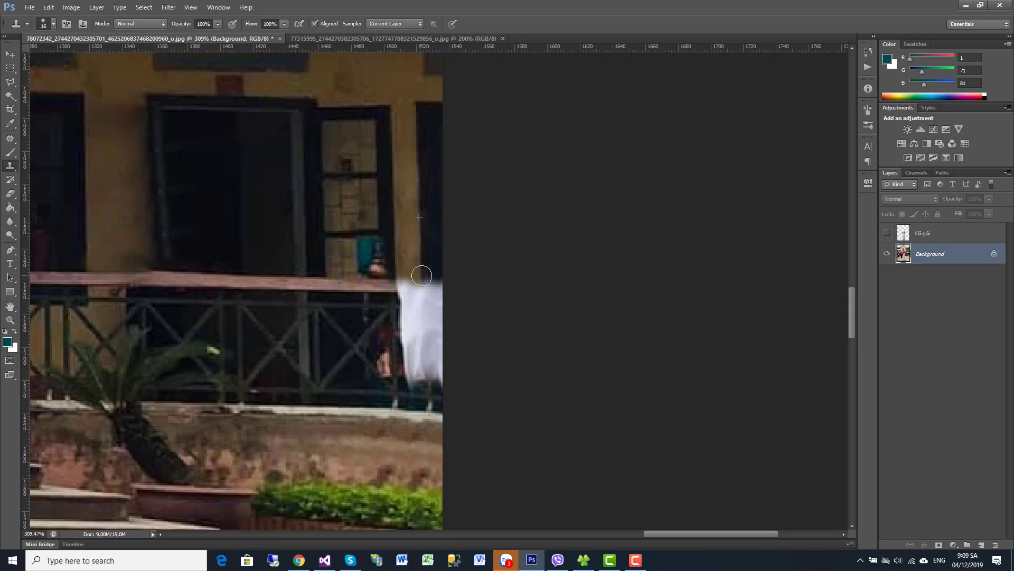
{"action": "mouse_move", "coordinate": [422, 275]}
{"action": "left_mouse_down"}
{"action": "mouse_move", "coordinate": [406, 276]}
{"action": "mouse_move", "coordinate": [427, 272]}
{"action": "left_mouse_up"}
{"action": "left_click_drag", "start_coordinate": [419, 272], "coordinate": [423, 279]}
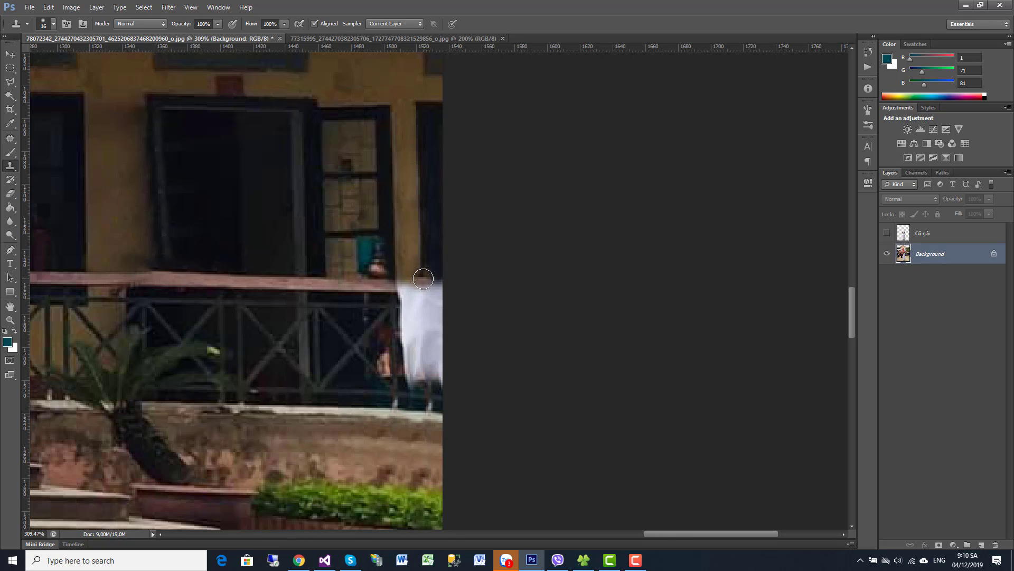
{"action": "left_click", "coordinate": [423, 280]}
{"action": "left_click_drag", "start_coordinate": [424, 277], "coordinate": [398, 282]}
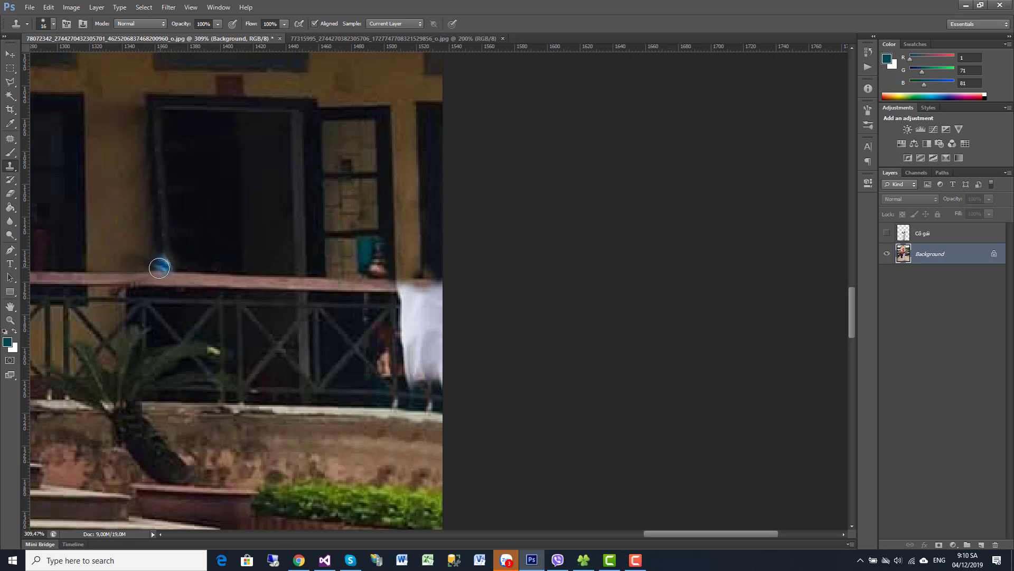
{"action": "left_click", "coordinate": [868, 51]}
{"action": "left_click", "coordinate": [765, 296]}
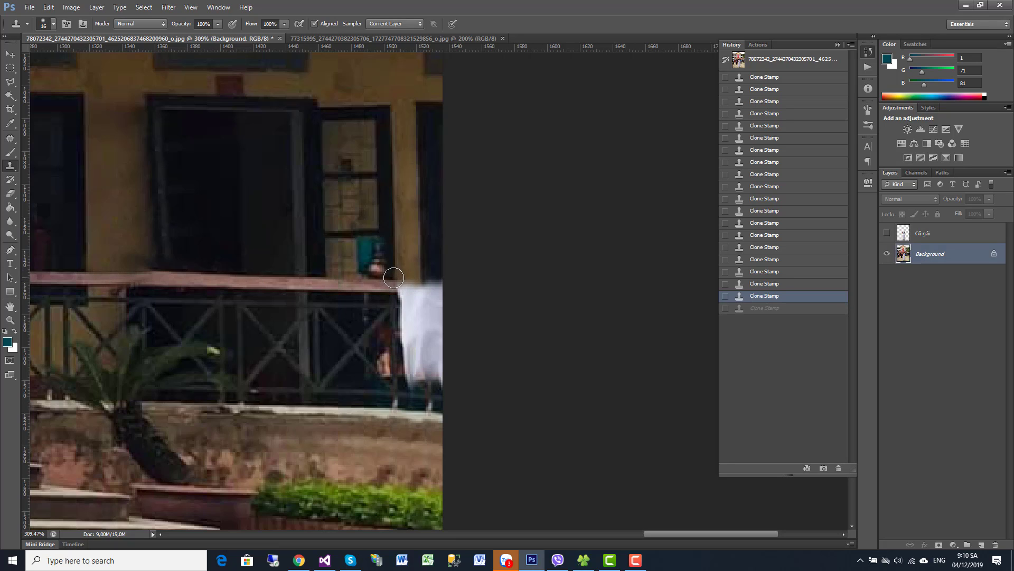
Rebuild the railing and clone window pane texture over the teal figure and the girl behind it.
{"action": "mouse_move", "coordinate": [393, 277]}
{"action": "left_mouse_down"}
{"action": "mouse_move", "coordinate": [422, 274]}
{"action": "mouse_move", "coordinate": [444, 289]}
{"action": "left_mouse_up"}
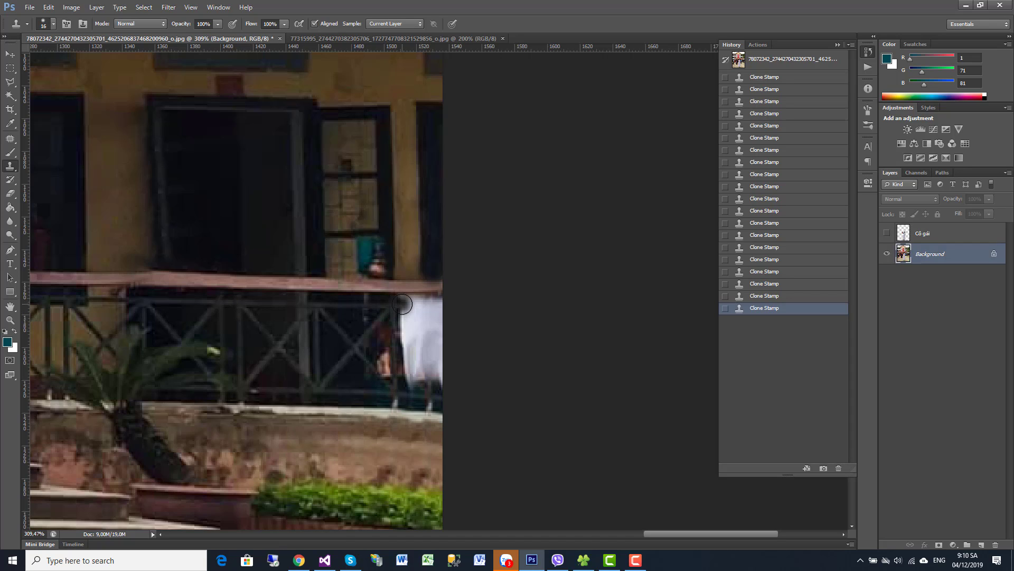
{"action": "mouse_move", "coordinate": [417, 301]}
{"action": "left_mouse_down"}
{"action": "mouse_move", "coordinate": [410, 342]}
{"action": "mouse_move", "coordinate": [434, 308]}
{"action": "mouse_move", "coordinate": [457, 370]}
{"action": "mouse_move", "coordinate": [437, 355]}
{"action": "mouse_move", "coordinate": [408, 377]}
{"action": "mouse_move", "coordinate": [418, 386]}
{"action": "mouse_move", "coordinate": [439, 368]}
{"action": "left_mouse_up"}
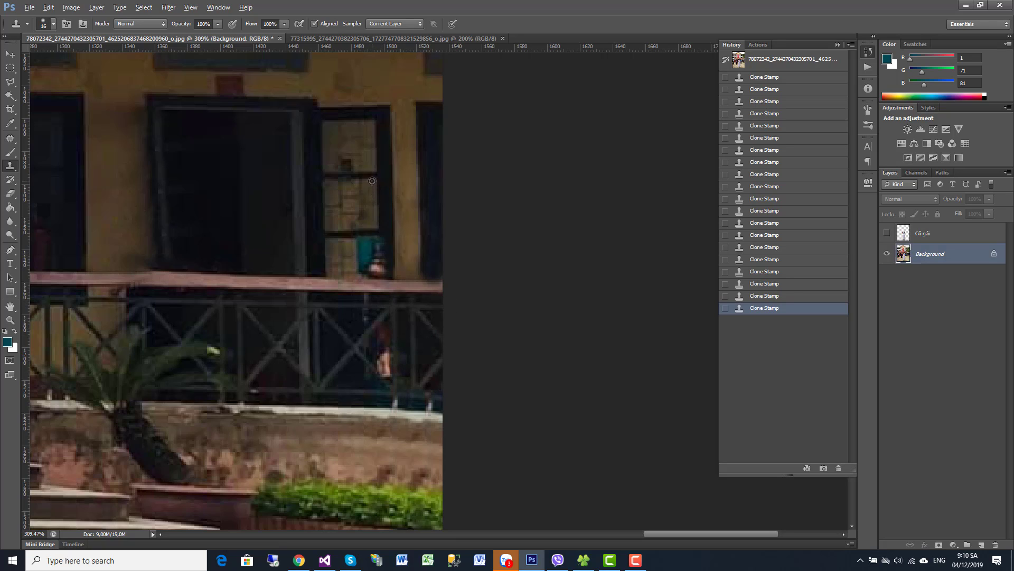
{"action": "left_click", "coordinate": [372, 181], "text": "alt"}
{"action": "mouse_move", "coordinate": [375, 239]}
{"action": "left_mouse_down"}
{"action": "mouse_move", "coordinate": [340, 241]}
{"action": "mouse_move", "coordinate": [383, 278]}
{"action": "left_mouse_up"}
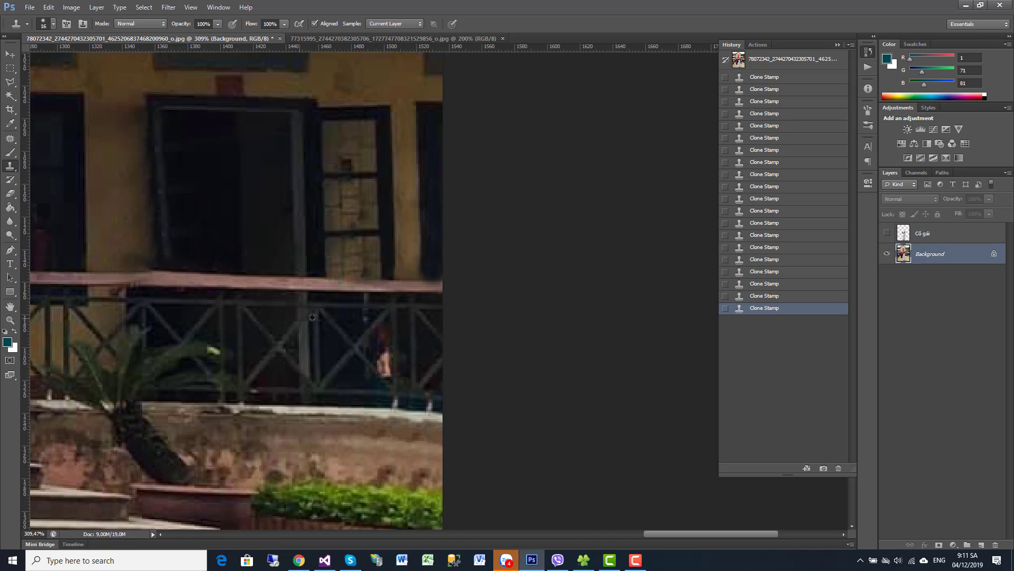
{"action": "mouse_move", "coordinate": [386, 313]}
{"action": "left_mouse_down"}
{"action": "mouse_move", "coordinate": [371, 376]}
{"action": "mouse_move", "coordinate": [384, 385]}
{"action": "left_mouse_up"}
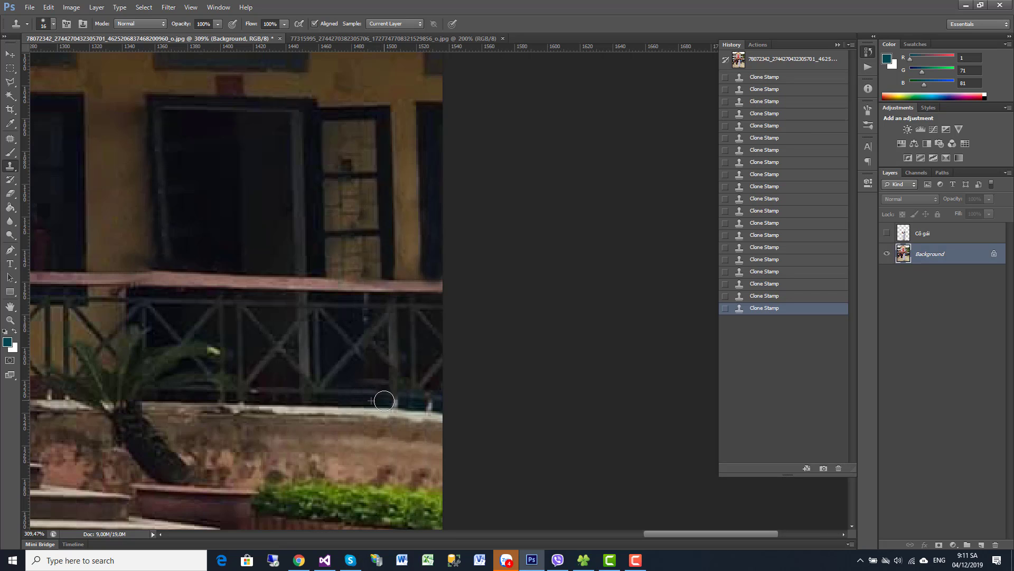
{"action": "scroll", "coordinate": [318, 254], "scroll_direction": "down", "scroll_amount": 1}
Zoom in on the brown-jacket man and clone pillar texture down beside him.
{"action": "scroll", "coordinate": [318, 255], "scroll_direction": "down", "scroll_amount": 5}
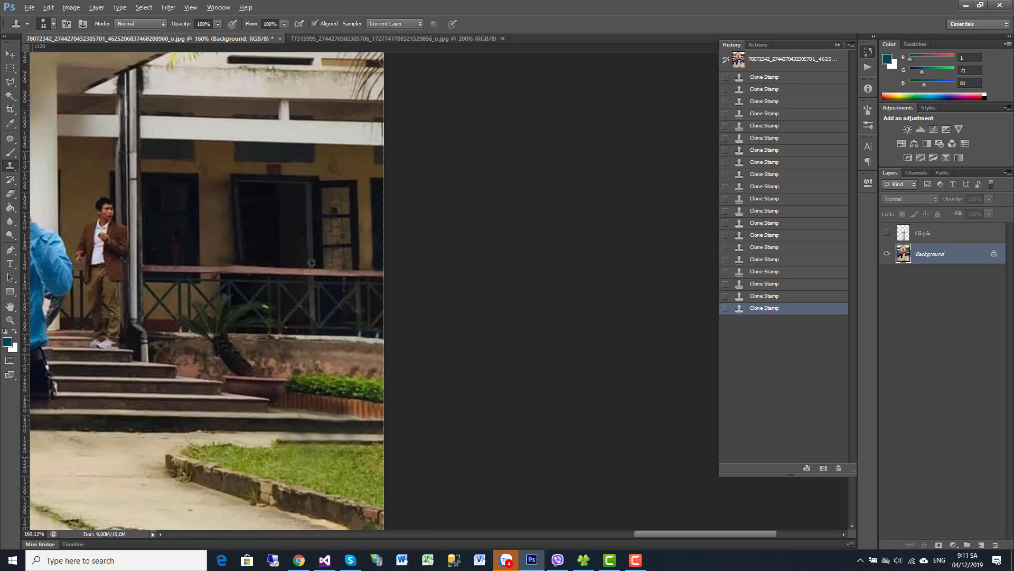
{"action": "scroll", "coordinate": [364, 313], "scroll_direction": "up", "scroll_amount": 2}
{"action": "scroll", "coordinate": [363, 312], "scroll_direction": "up", "scroll_amount": 1}
{"action": "left_click_drag", "start_coordinate": [363, 313], "coordinate": [476, 309]}
{"action": "scroll", "coordinate": [448, 281], "scroll_direction": "up", "scroll_amount": 2}
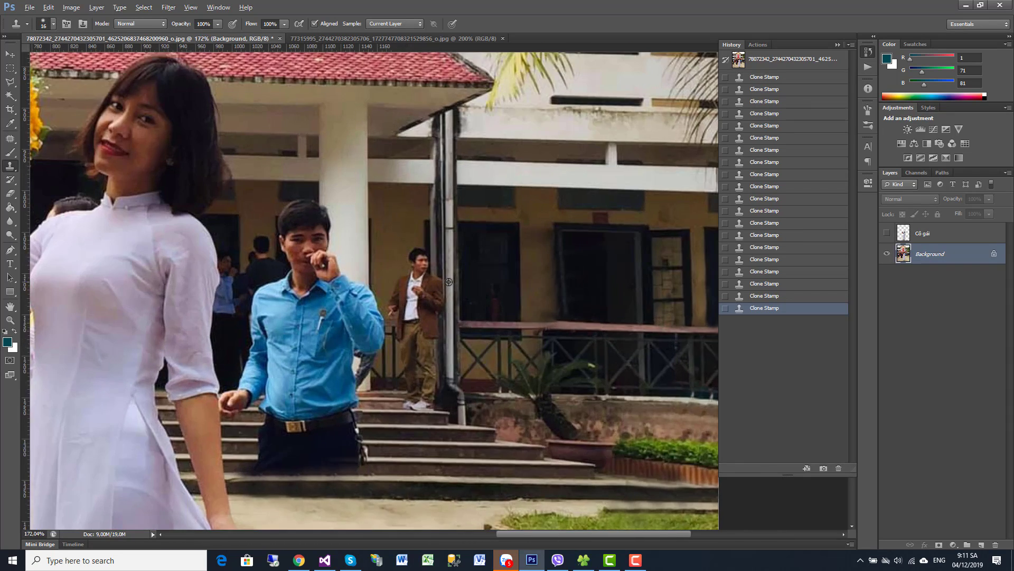
{"action": "scroll", "coordinate": [438, 276], "scroll_direction": "up", "scroll_amount": 2}
{"action": "scroll", "coordinate": [428, 271], "scroll_direction": "up", "scroll_amount": 1}
{"action": "scroll", "coordinate": [421, 267], "scroll_direction": "up", "scroll_amount": 1}
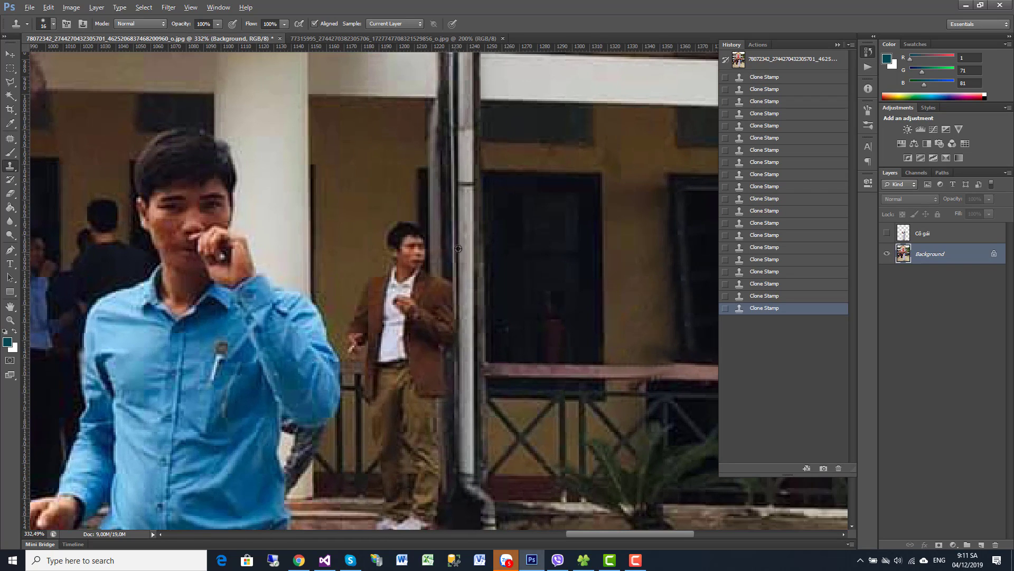
{"action": "mouse_move", "coordinate": [453, 239]}
{"action": "left_mouse_down"}
{"action": "mouse_move", "coordinate": [448, 311]}
{"action": "mouse_move", "coordinate": [433, 280]}
{"action": "mouse_move", "coordinate": [444, 455]}
{"action": "left_mouse_up"}
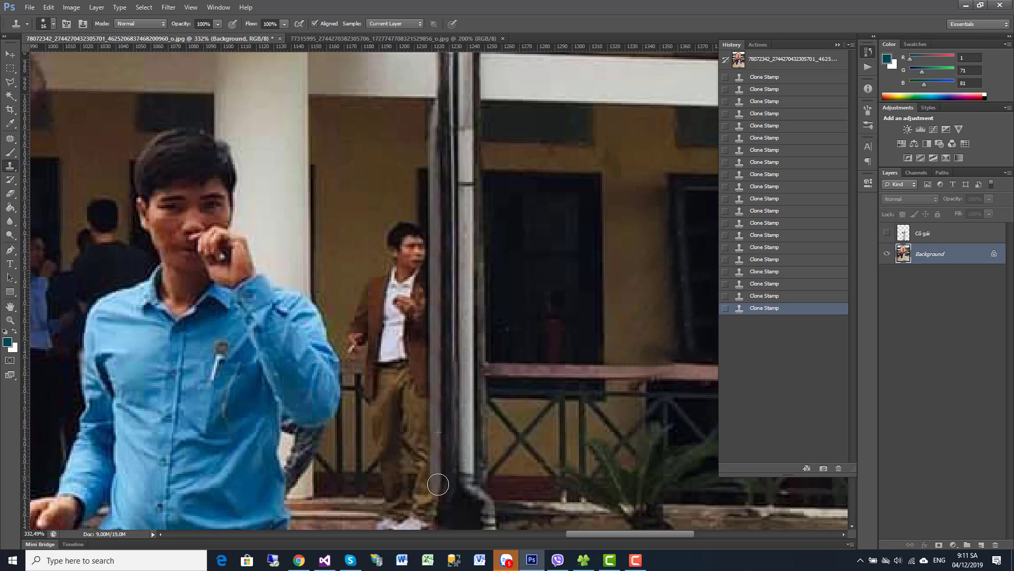
Paint wall texture over the brown-jacket man's head and face.
{"action": "left_click_drag", "start_coordinate": [412, 216], "coordinate": [417, 224]}
{"action": "left_click", "coordinate": [415, 199], "text": "alt"}
{"action": "mouse_move", "coordinate": [420, 246]}
{"action": "left_mouse_down"}
{"action": "mouse_move", "coordinate": [403, 226]}
{"action": "mouse_move", "coordinate": [390, 259]}
{"action": "mouse_move", "coordinate": [408, 294]}
{"action": "mouse_move", "coordinate": [415, 288]}
{"action": "mouse_move", "coordinate": [419, 344]}
{"action": "mouse_move", "coordinate": [415, 296]}
{"action": "mouse_move", "coordinate": [410, 344]}
{"action": "mouse_move", "coordinate": [400, 294]}
{"action": "mouse_move", "coordinate": [393, 317]}
{"action": "mouse_move", "coordinate": [360, 283]}
{"action": "mouse_move", "coordinate": [351, 344]}
{"action": "mouse_move", "coordinate": [373, 347]}
{"action": "mouse_move", "coordinate": [389, 328]}
{"action": "mouse_move", "coordinate": [410, 355]}
{"action": "mouse_move", "coordinate": [405, 233]}
{"action": "left_mouse_up"}
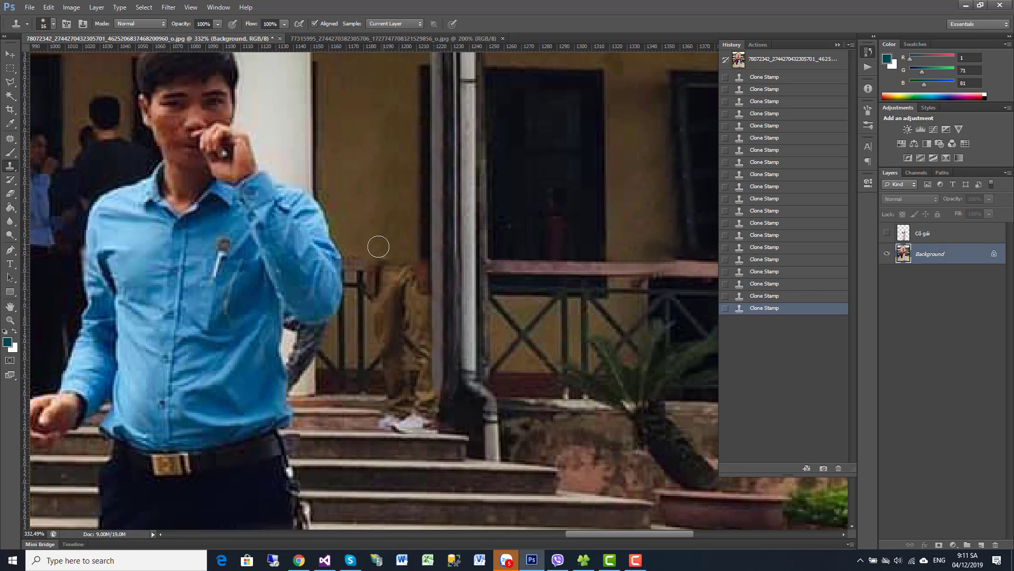
Stamp clone strokes around the blue-shirted man's raised arm near the pillar and railing.
{"action": "left_click", "coordinate": [391, 218], "text": "alt"}
{"action": "mouse_move", "coordinate": [312, 197]}
{"action": "left_mouse_down"}
{"action": "mouse_move", "coordinate": [313, 355]}
{"action": "mouse_move", "coordinate": [325, 375]}
{"action": "left_mouse_up"}
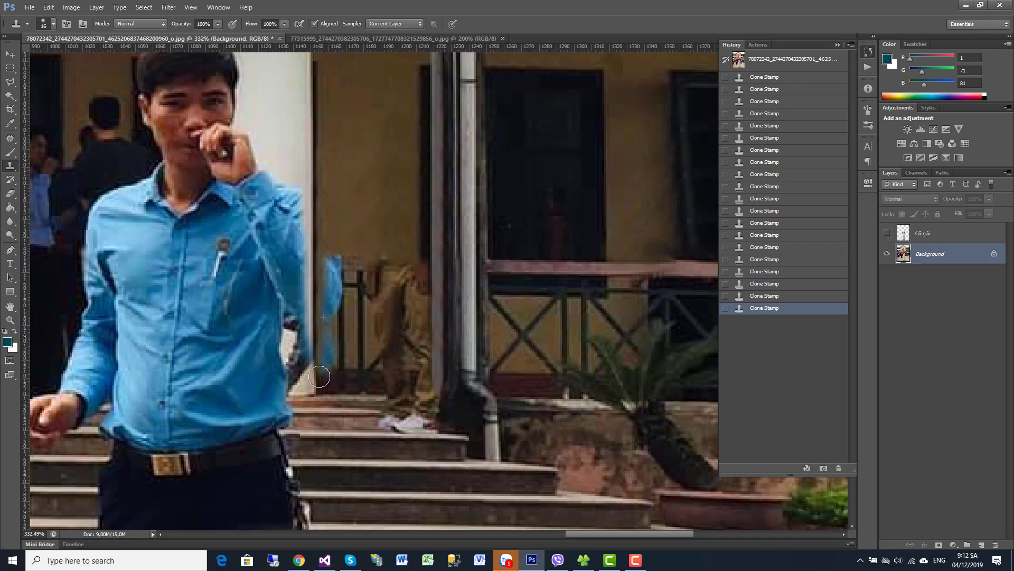
{"action": "mouse_move", "coordinate": [315, 204]}
{"action": "left_mouse_down"}
{"action": "mouse_move", "coordinate": [452, 198]}
{"action": "mouse_move", "coordinate": [458, 251]}
{"action": "left_mouse_up"}
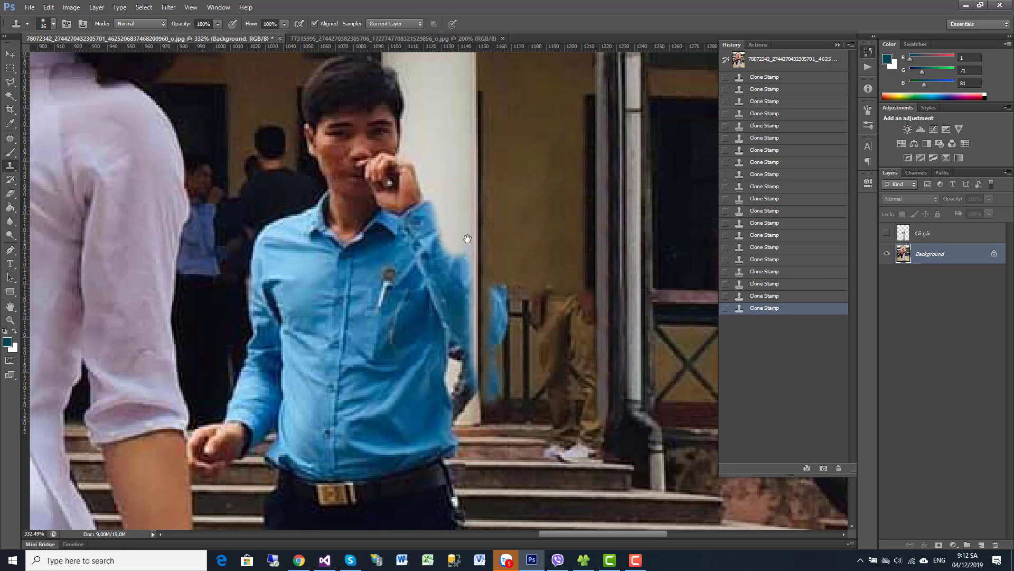
{"action": "left_click_drag", "start_coordinate": [432, 157], "coordinate": [469, 247]}
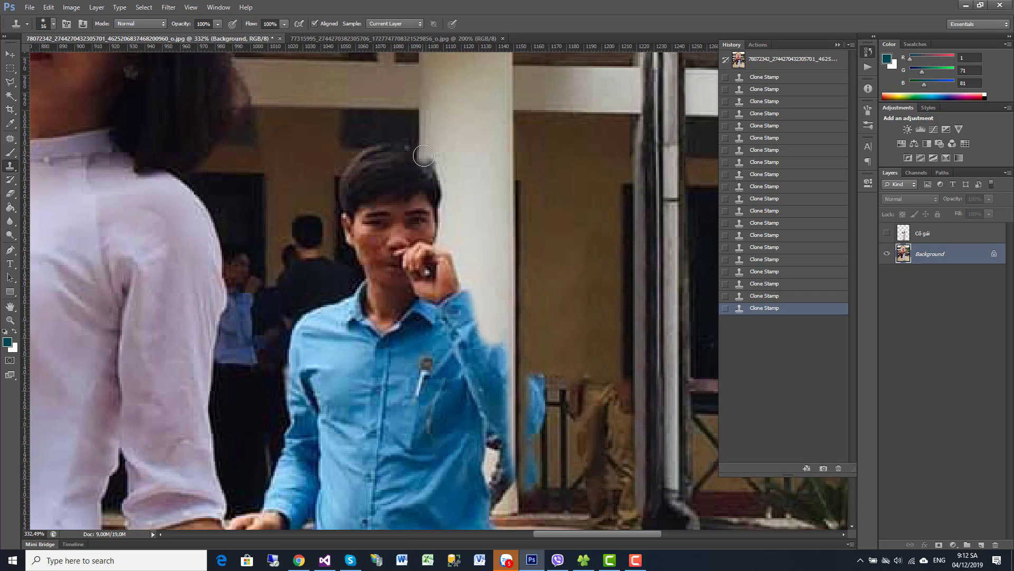
Extend the white pillar texture over the blue-shirted man's hair edge and cheek.
{"action": "left_click_drag", "start_coordinate": [423, 155], "coordinate": [435, 160]}
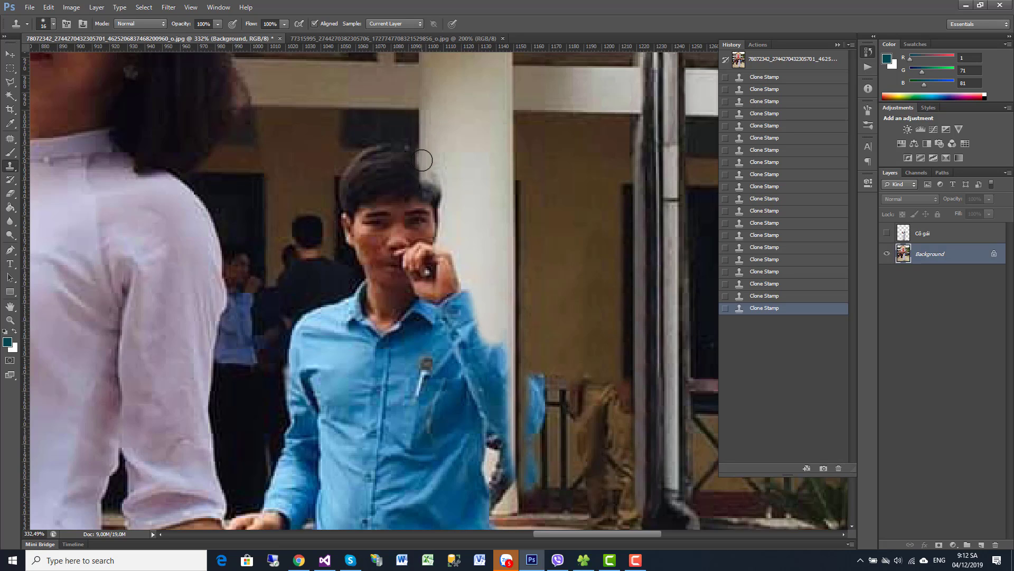
{"action": "left_click_drag", "start_coordinate": [427, 172], "coordinate": [438, 196]}
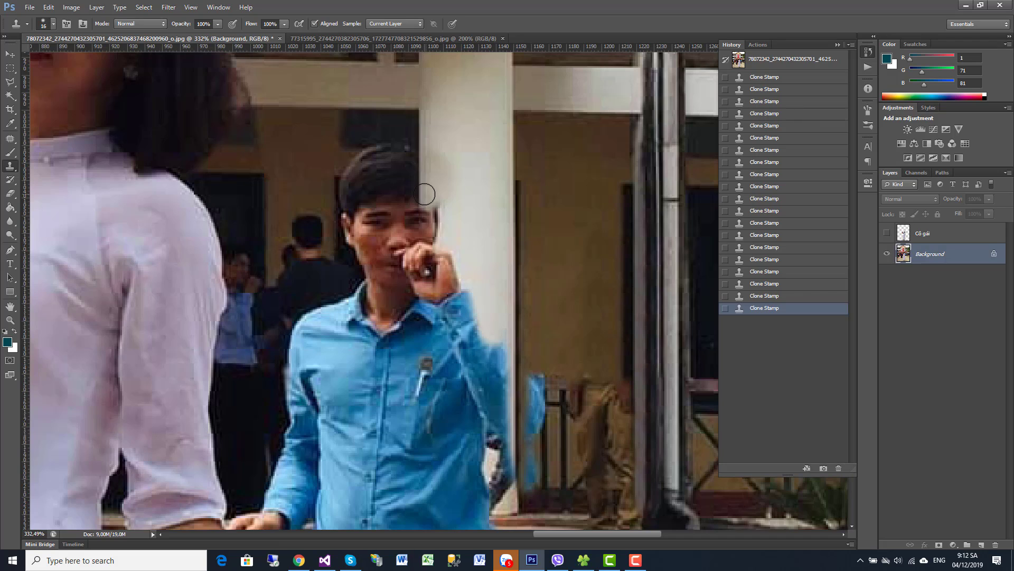
{"action": "mouse_move", "coordinate": [426, 204]}
{"action": "left_mouse_down"}
{"action": "mouse_move", "coordinate": [423, 248]}
{"action": "mouse_move", "coordinate": [432, 220]}
{"action": "mouse_move", "coordinate": [412, 254]}
{"action": "mouse_move", "coordinate": [437, 271]}
{"action": "left_mouse_up"}
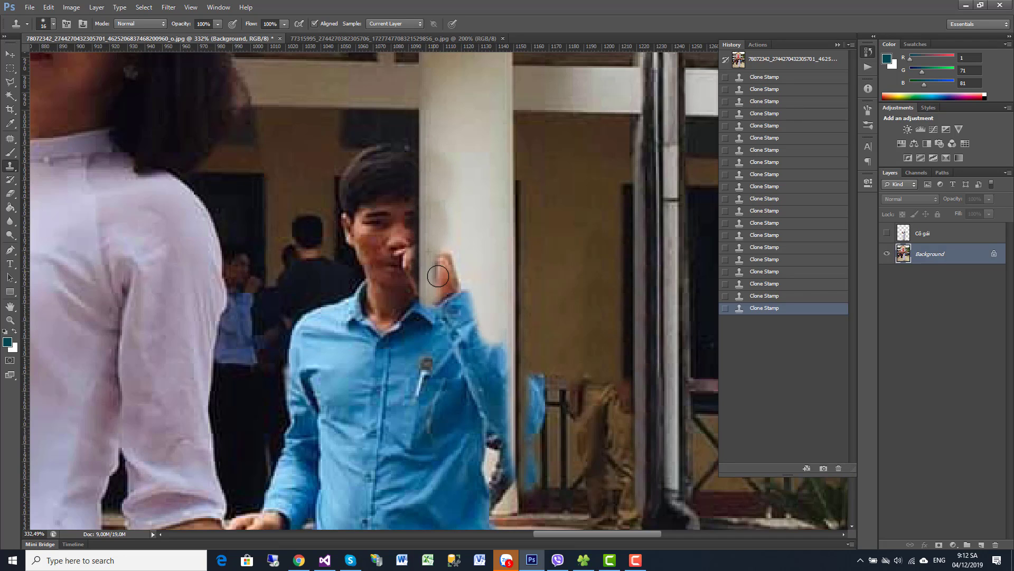
Cover his raised fist, the blue streak and his shirt with pillar white.
{"action": "left_click_drag", "start_coordinate": [475, 146], "coordinate": [504, 24]}
{"action": "mouse_move", "coordinate": [473, 124]}
{"action": "left_mouse_down"}
{"action": "mouse_move", "coordinate": [482, 129]}
{"action": "mouse_move", "coordinate": [465, 165]}
{"action": "mouse_move", "coordinate": [460, 248]}
{"action": "mouse_move", "coordinate": [475, 174]}
{"action": "mouse_move", "coordinate": [487, 169]}
{"action": "left_mouse_up"}
{"action": "mouse_move", "coordinate": [493, 113]}
{"action": "left_mouse_down"}
{"action": "mouse_move", "coordinate": [493, 181]}
{"action": "mouse_move", "coordinate": [502, 181]}
{"action": "mouse_move", "coordinate": [476, 204]}
{"action": "mouse_move", "coordinate": [471, 240]}
{"action": "mouse_move", "coordinate": [491, 201]}
{"action": "mouse_move", "coordinate": [525, 229]}
{"action": "mouse_move", "coordinate": [518, 249]}
{"action": "mouse_move", "coordinate": [464, 229]}
{"action": "mouse_move", "coordinate": [461, 338]}
{"action": "left_mouse_up"}
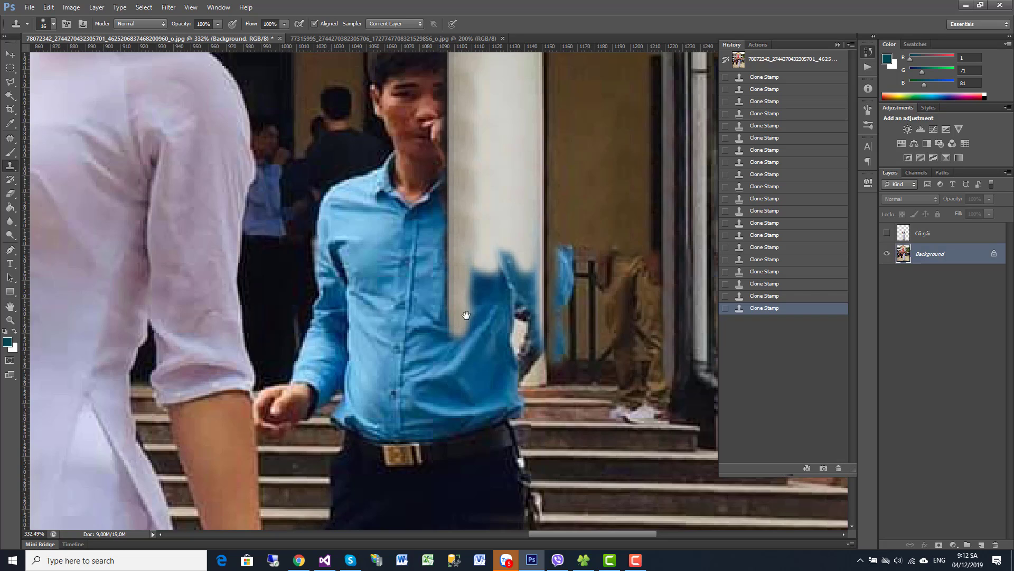
{"action": "mouse_move", "coordinate": [467, 295]}
{"action": "left_mouse_down"}
{"action": "mouse_move", "coordinate": [467, 205]}
{"action": "mouse_move", "coordinate": [474, 195]}
{"action": "mouse_move", "coordinate": [462, 265]}
{"action": "mouse_move", "coordinate": [494, 200]}
{"action": "mouse_move", "coordinate": [489, 141]}
{"action": "mouse_move", "coordinate": [478, 204]}
{"action": "mouse_move", "coordinate": [485, 149]}
{"action": "mouse_move", "coordinate": [502, 175]}
{"action": "mouse_move", "coordinate": [517, 140]}
{"action": "mouse_move", "coordinate": [538, 176]}
{"action": "mouse_move", "coordinate": [538, 264]}
{"action": "mouse_move", "coordinate": [525, 219]}
{"action": "mouse_move", "coordinate": [528, 267]}
{"action": "mouse_move", "coordinate": [511, 204]}
{"action": "mouse_move", "coordinate": [517, 217]}
{"action": "mouse_move", "coordinate": [495, 220]}
{"action": "mouse_move", "coordinate": [482, 204]}
{"action": "mouse_move", "coordinate": [482, 244]}
{"action": "mouse_move", "coordinate": [504, 251]}
{"action": "mouse_move", "coordinate": [516, 270]}
{"action": "mouse_move", "coordinate": [480, 231]}
{"action": "mouse_move", "coordinate": [473, 262]}
{"action": "mouse_move", "coordinate": [460, 265]}
{"action": "mouse_move", "coordinate": [516, 275]}
{"action": "mouse_move", "coordinate": [509, 289]}
{"action": "mouse_move", "coordinate": [466, 285]}
{"action": "left_mouse_up"}
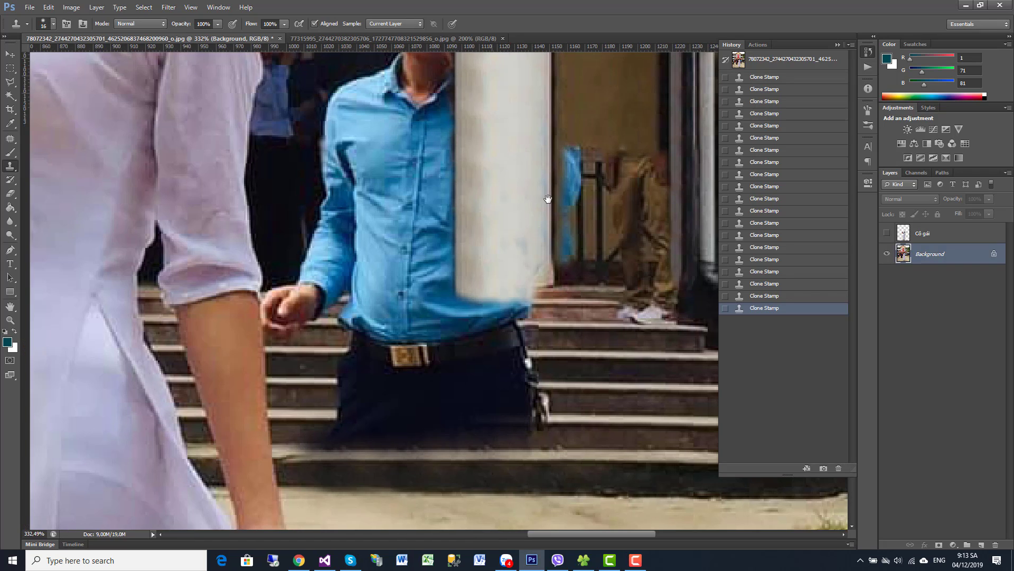
{"action": "mouse_move", "coordinate": [551, 200]}
{"action": "left_mouse_down"}
{"action": "mouse_move", "coordinate": [376, 229]}
{"action": "mouse_move", "coordinate": [204, 213]}
{"action": "left_mouse_up"}
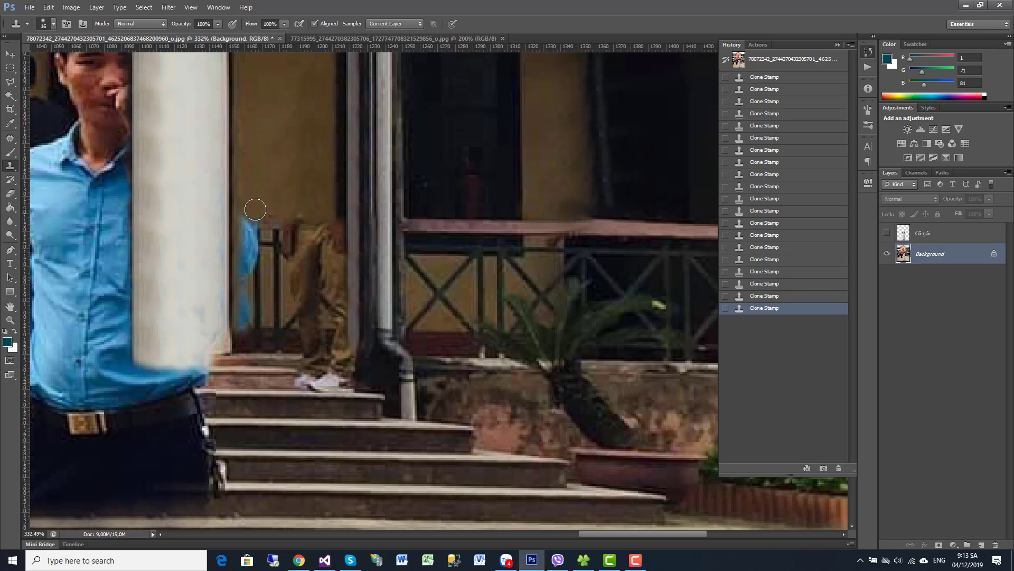
Clone wall over the railing top and the blue object's upper part, undoing one bad stroke.
{"action": "left_click", "coordinate": [247, 190], "text": "alt"}
{"action": "left_click_drag", "start_coordinate": [238, 232], "coordinate": [296, 206]}
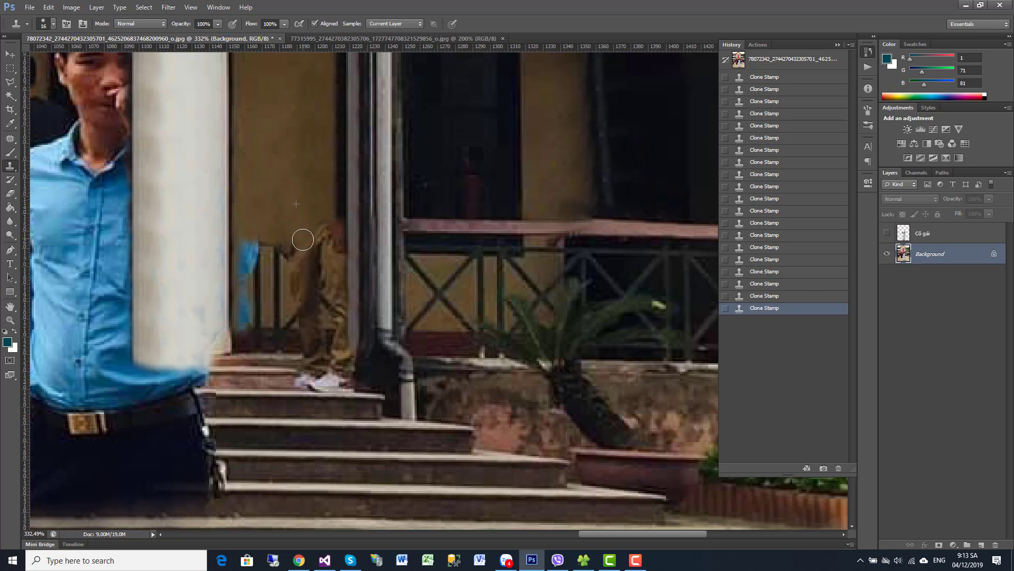
{"action": "left_click_drag", "start_coordinate": [317, 247], "coordinate": [245, 246]}
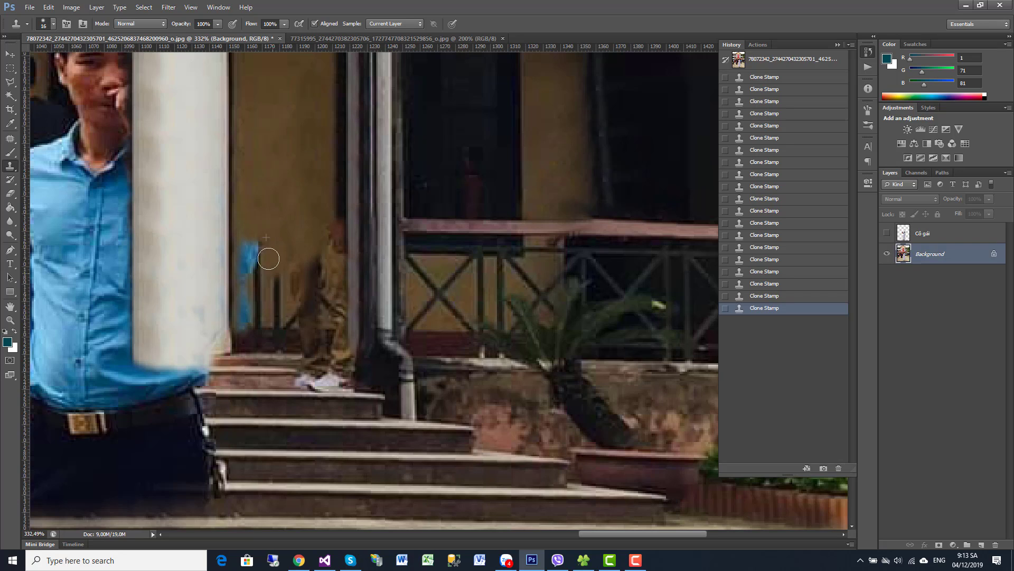
{"action": "left_click", "coordinate": [245, 246]}
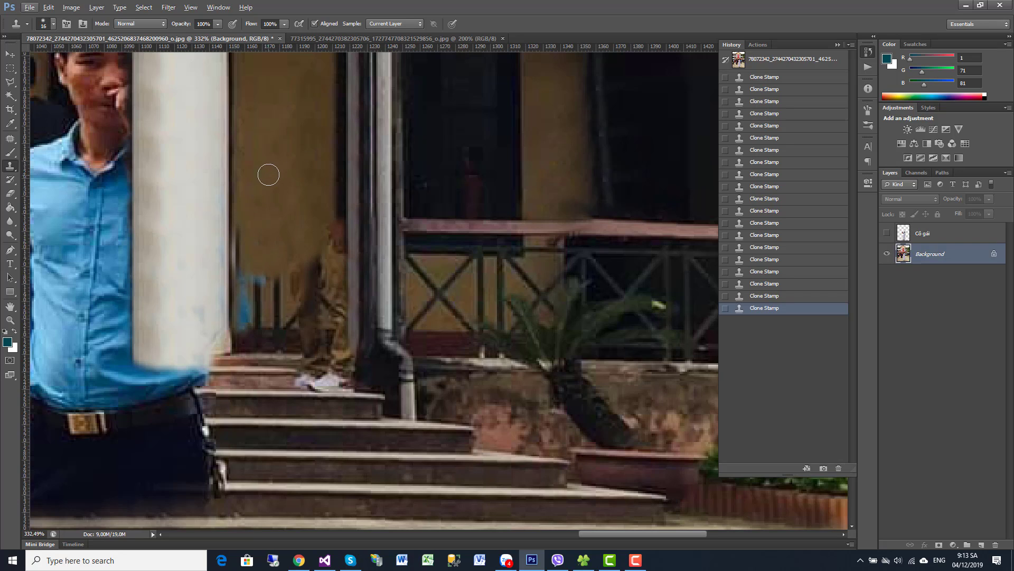
{"action": "key", "text": "ctrl+z"}
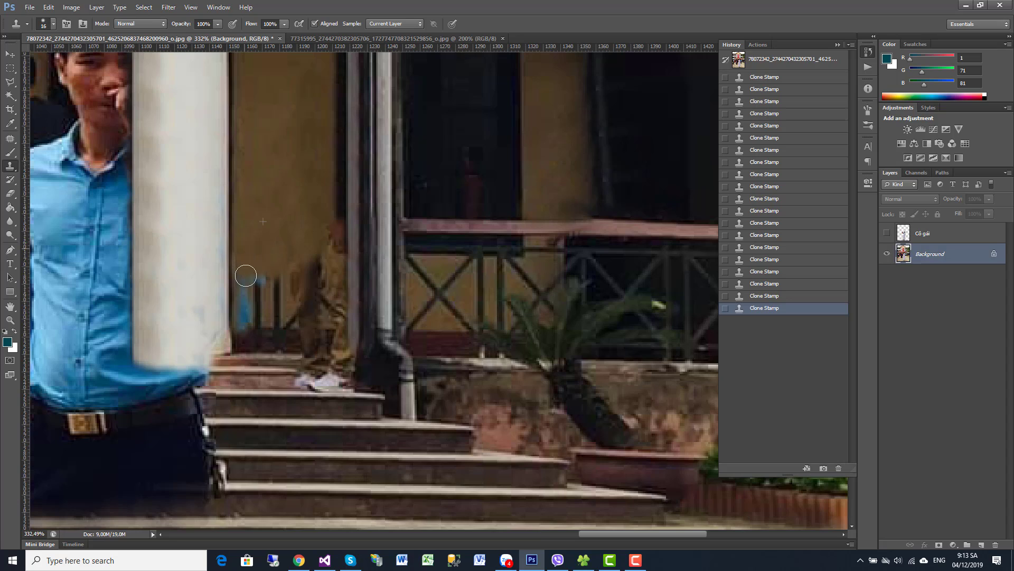
{"action": "left_click_drag", "start_coordinate": [246, 275], "coordinate": [280, 302]}
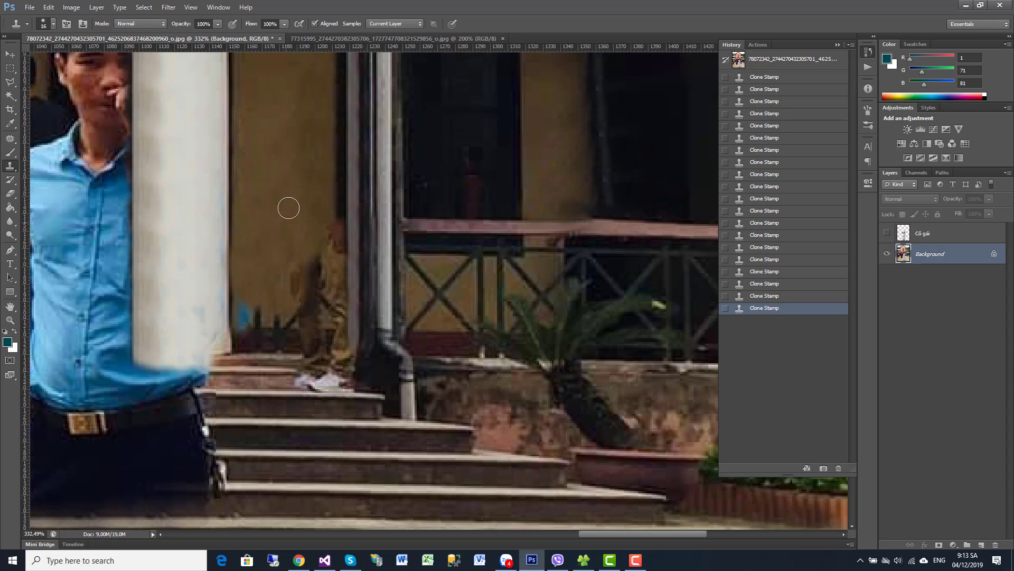
Cover the figure by the drainpipe and the blue wall patch with wall texture.
{"action": "left_click_drag", "start_coordinate": [291, 254], "coordinate": [316, 264]}
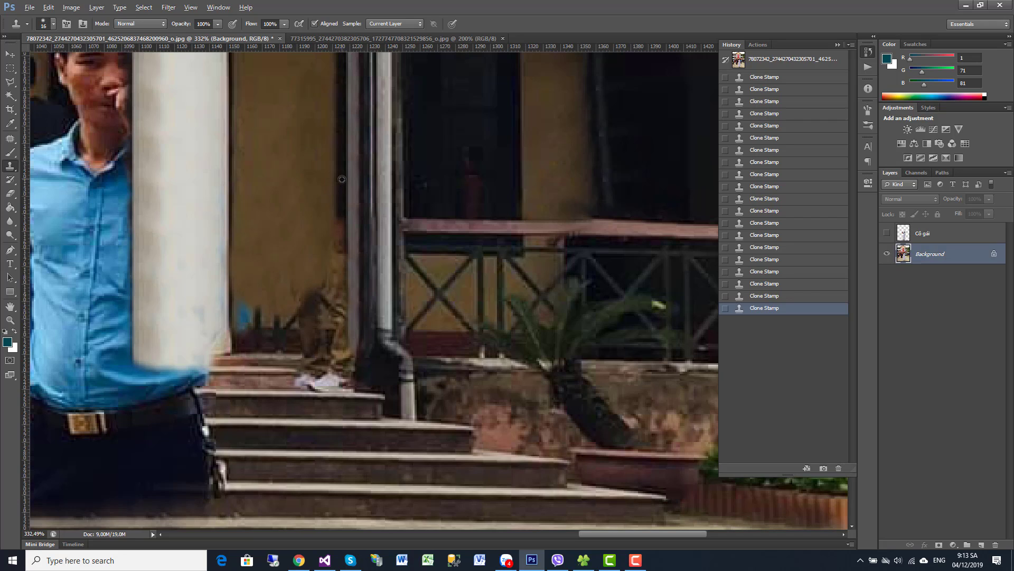
{"action": "left_click", "coordinate": [340, 208], "text": "alt"}
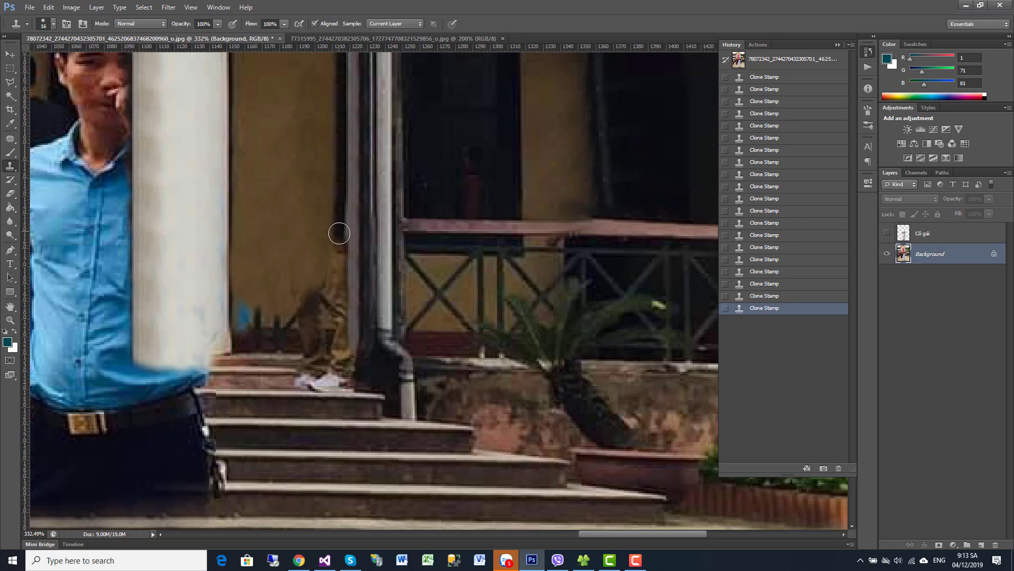
{"action": "mouse_move", "coordinate": [339, 241]}
{"action": "left_mouse_down"}
{"action": "mouse_move", "coordinate": [341, 248]}
{"action": "mouse_move", "coordinate": [281, 225]}
{"action": "left_mouse_up"}
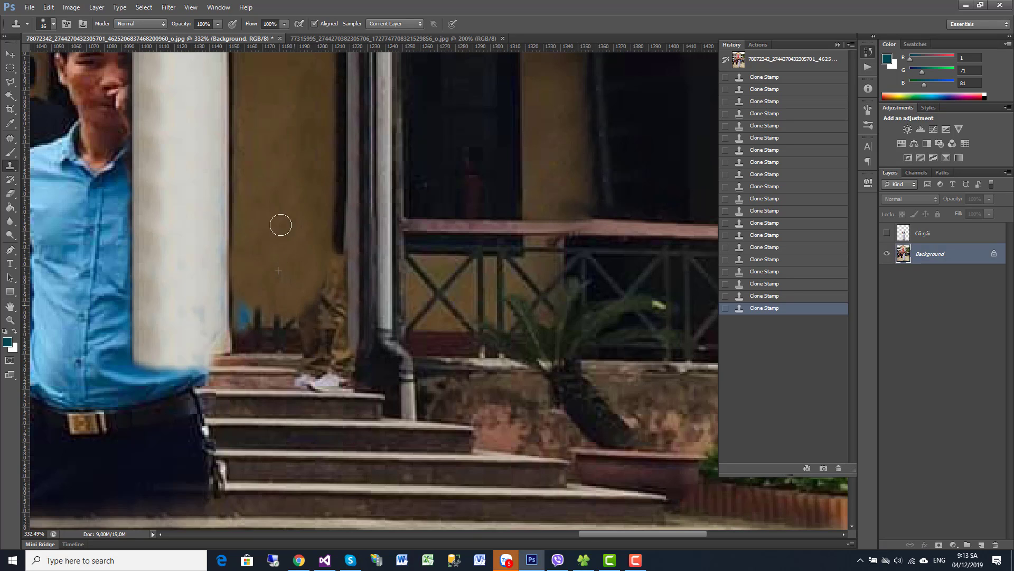
{"action": "mouse_move", "coordinate": [250, 307]}
{"action": "left_mouse_down"}
{"action": "mouse_move", "coordinate": [261, 319]}
{"action": "mouse_move", "coordinate": [316, 319]}
{"action": "mouse_move", "coordinate": [322, 309]}
{"action": "left_mouse_up"}
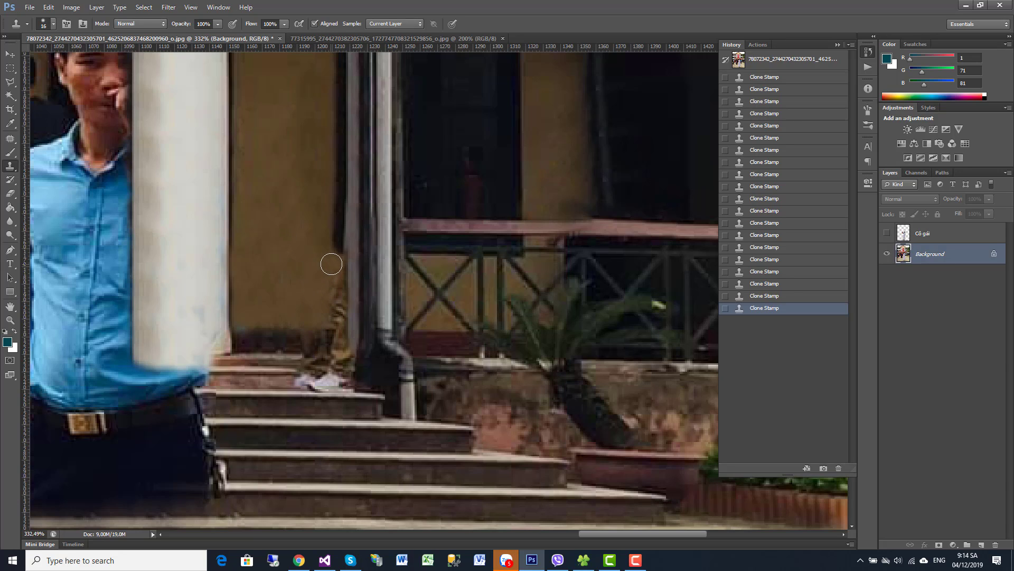
Clone wall and step texture over the cat and the white scrap, then zoom out to check.
{"action": "mouse_move", "coordinate": [331, 264]}
{"action": "left_mouse_down"}
{"action": "mouse_move", "coordinate": [338, 324]}
{"action": "mouse_move", "coordinate": [284, 332]}
{"action": "left_mouse_up"}
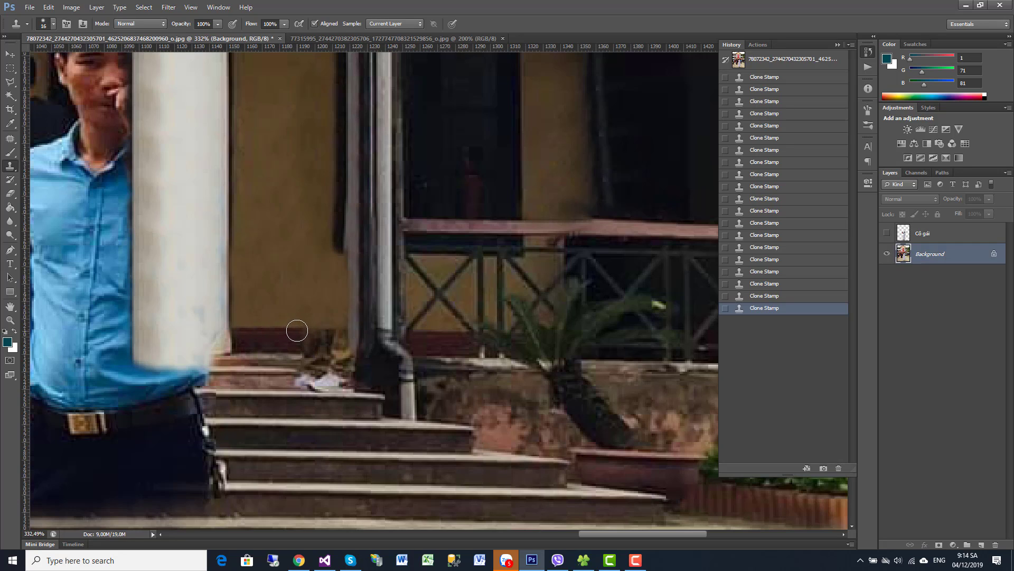
{"action": "left_click_drag", "start_coordinate": [317, 333], "coordinate": [310, 347]}
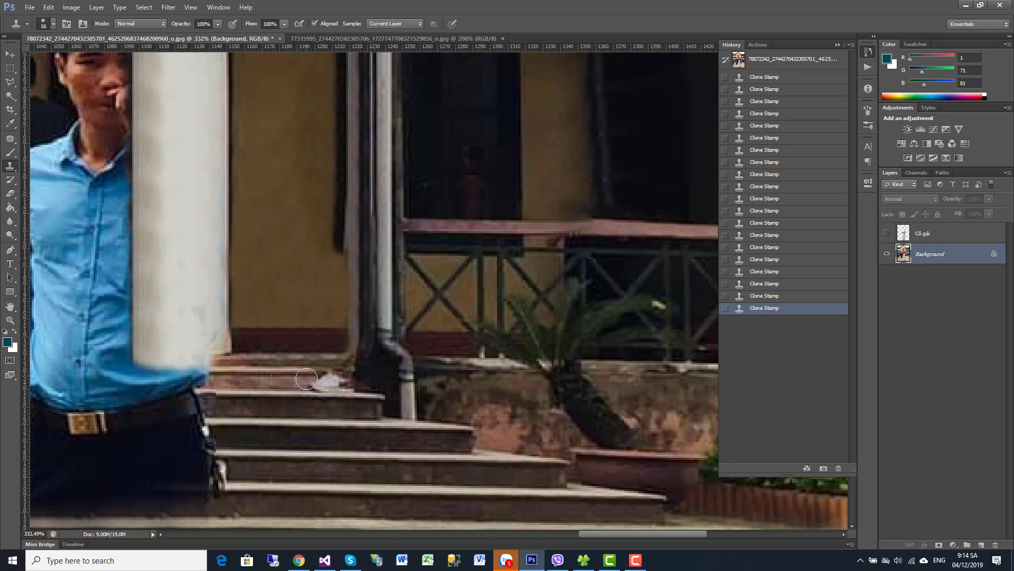
{"action": "left_click_drag", "start_coordinate": [307, 379], "coordinate": [348, 381]}
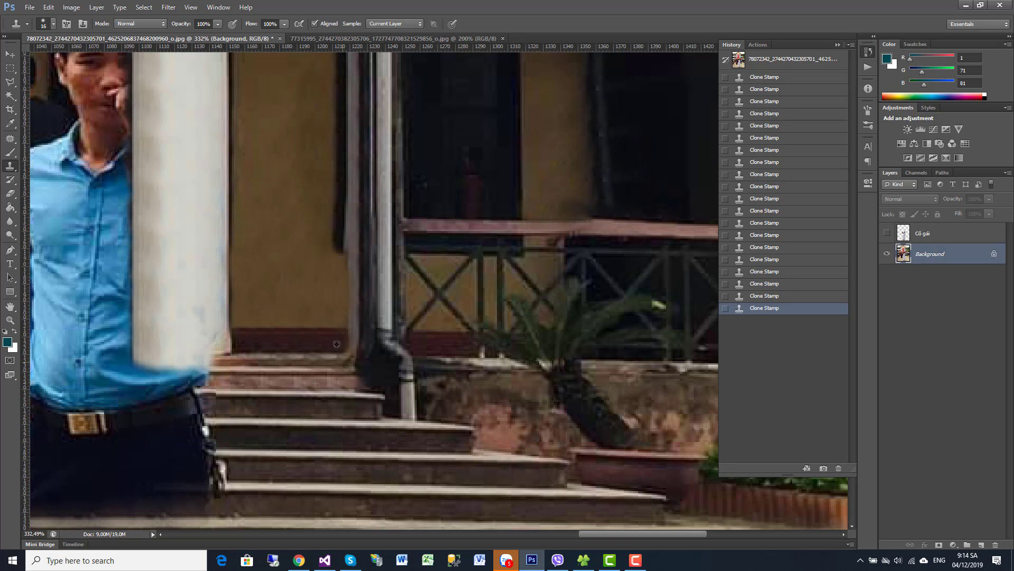
{"action": "scroll", "coordinate": [337, 344], "scroll_direction": "down", "scroll_amount": 5}
{"action": "scroll", "coordinate": [370, 353], "scroll_direction": "down", "scroll_amount": 3}
{"action": "scroll", "coordinate": [401, 362], "scroll_direction": "down", "scroll_amount": 1}
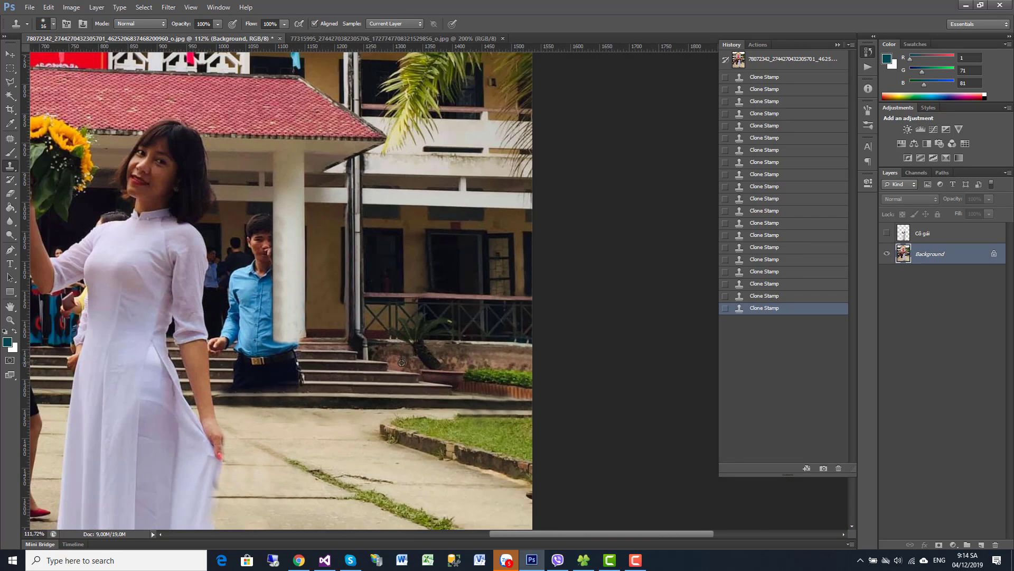
{"action": "left_click_drag", "start_coordinate": [356, 379], "coordinate": [444, 361]}
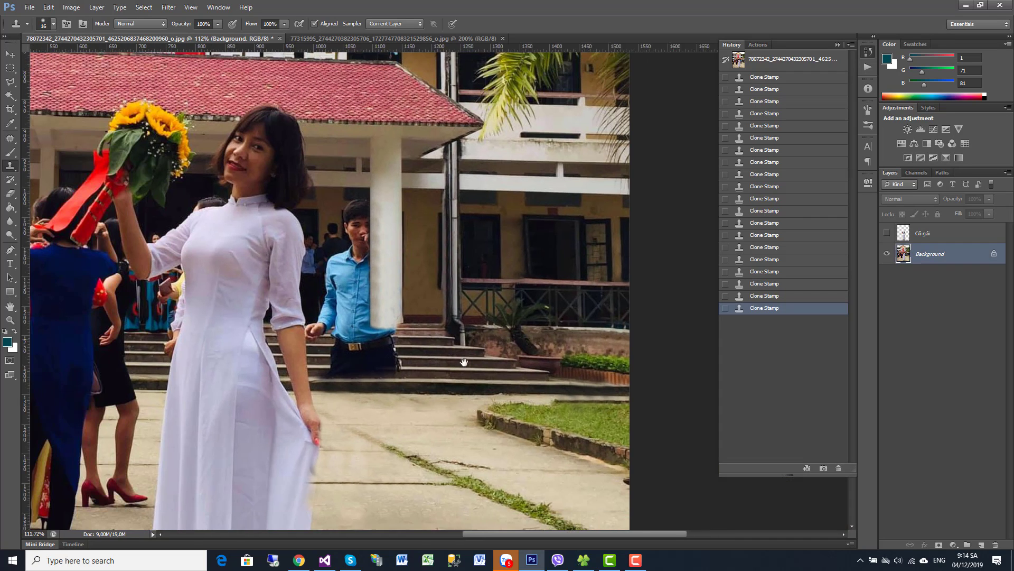
{"action": "scroll", "coordinate": [403, 364], "scroll_direction": "up", "scroll_amount": 2}
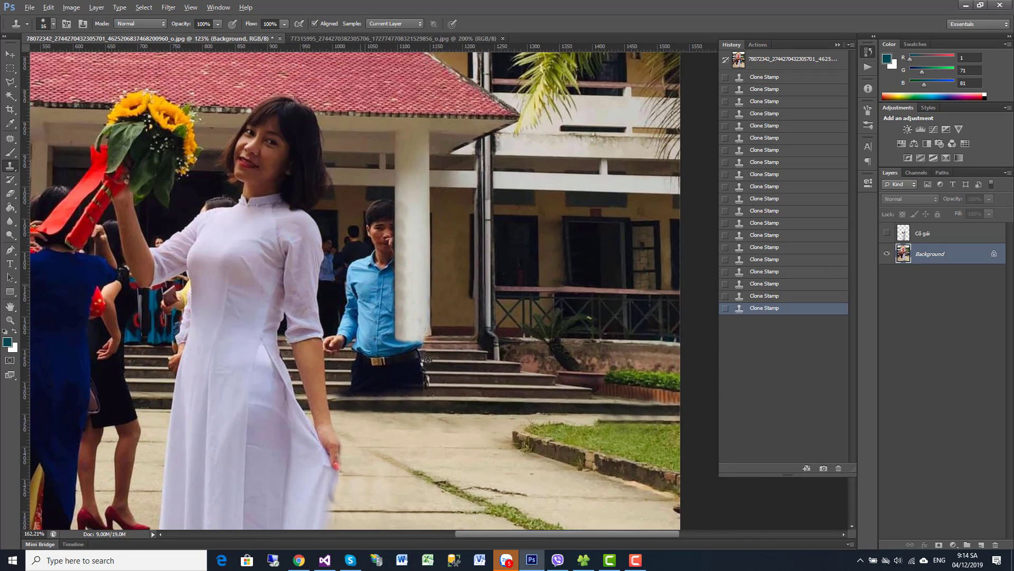
{"action": "scroll", "coordinate": [423, 391], "scroll_direction": "up", "scroll_amount": 3}
{"action": "scroll", "coordinate": [443, 423], "scroll_direction": "up", "scroll_amount": 3}
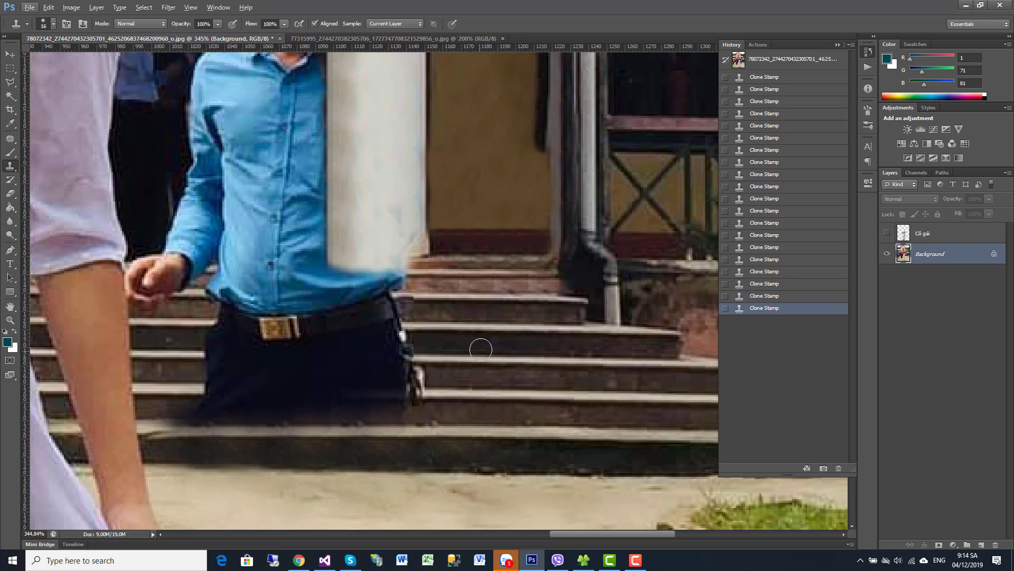
Set a 52 px soft brush and clone step texture over the man's trousers.
{"action": "right_click", "coordinate": [513, 392]}
{"action": "mouse_move", "coordinate": [545, 377]}
{"action": "left_mouse_down"}
{"action": "mouse_move", "coordinate": [575, 375]}
{"action": "mouse_move", "coordinate": [558, 377]}
{"action": "left_mouse_up"}
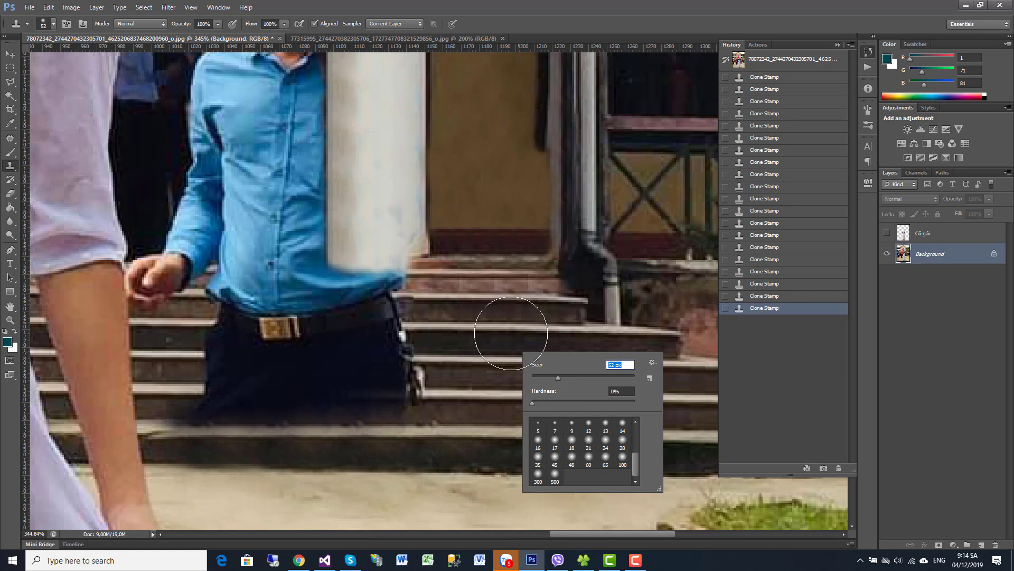
{"action": "left_click", "coordinate": [515, 359]}
{"action": "left_click", "coordinate": [548, 379], "text": "alt"}
{"action": "mouse_move", "coordinate": [449, 380]}
{"action": "left_mouse_down"}
{"action": "mouse_move", "coordinate": [275, 393]}
{"action": "mouse_move", "coordinate": [220, 378]}
{"action": "mouse_move", "coordinate": [191, 402]}
{"action": "mouse_move", "coordinate": [215, 407]}
{"action": "mouse_move", "coordinate": [208, 340]}
{"action": "mouse_move", "coordinate": [453, 351]}
{"action": "mouse_move", "coordinate": [401, 335]}
{"action": "mouse_move", "coordinate": [229, 335]}
{"action": "mouse_move", "coordinate": [319, 326]}
{"action": "mouse_move", "coordinate": [380, 301]}
{"action": "mouse_move", "coordinate": [148, 294]}
{"action": "left_mouse_up"}
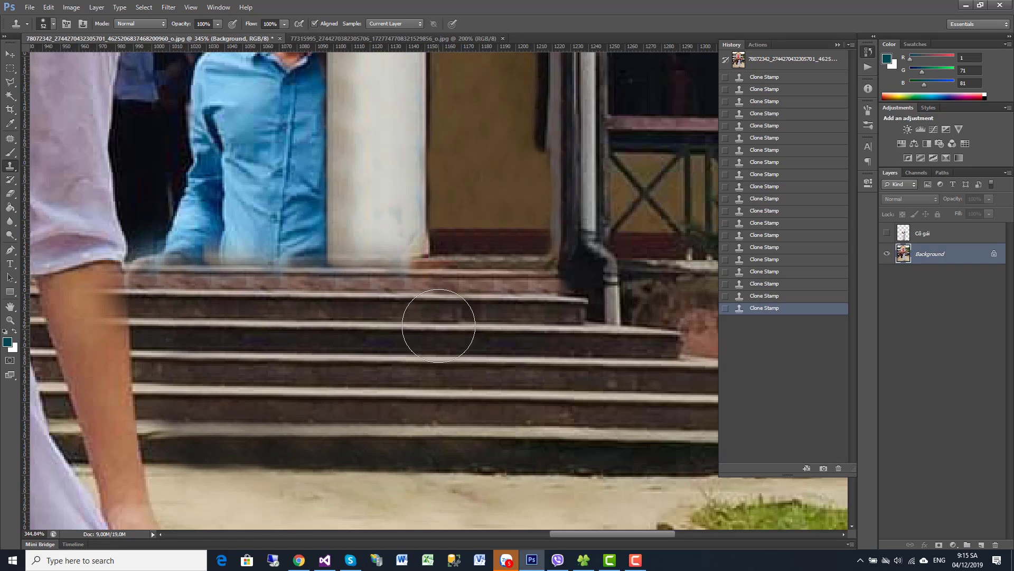
{"action": "left_click_drag", "start_coordinate": [401, 296], "coordinate": [508, 397]}
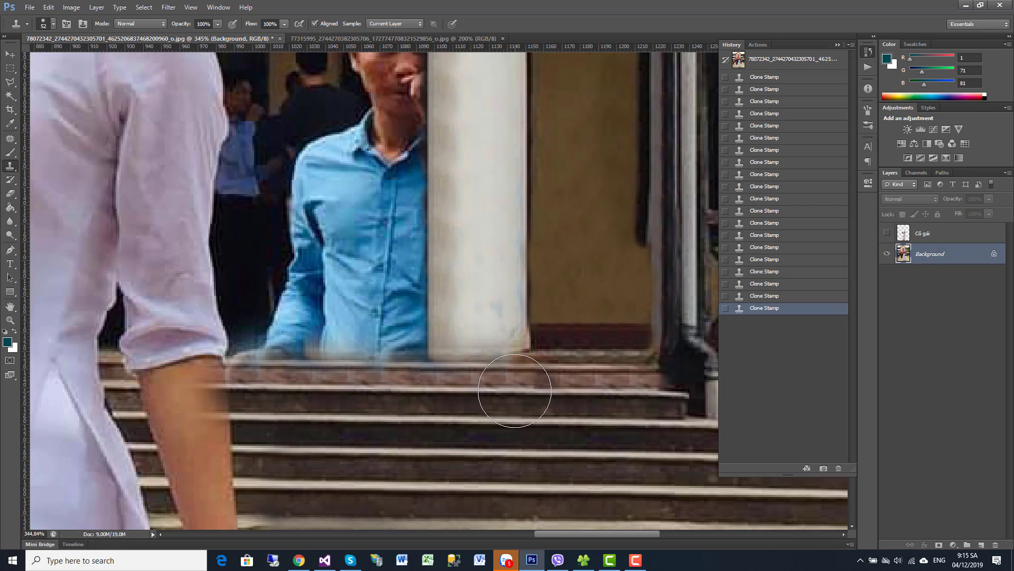
{"action": "left_click", "coordinate": [578, 418]}
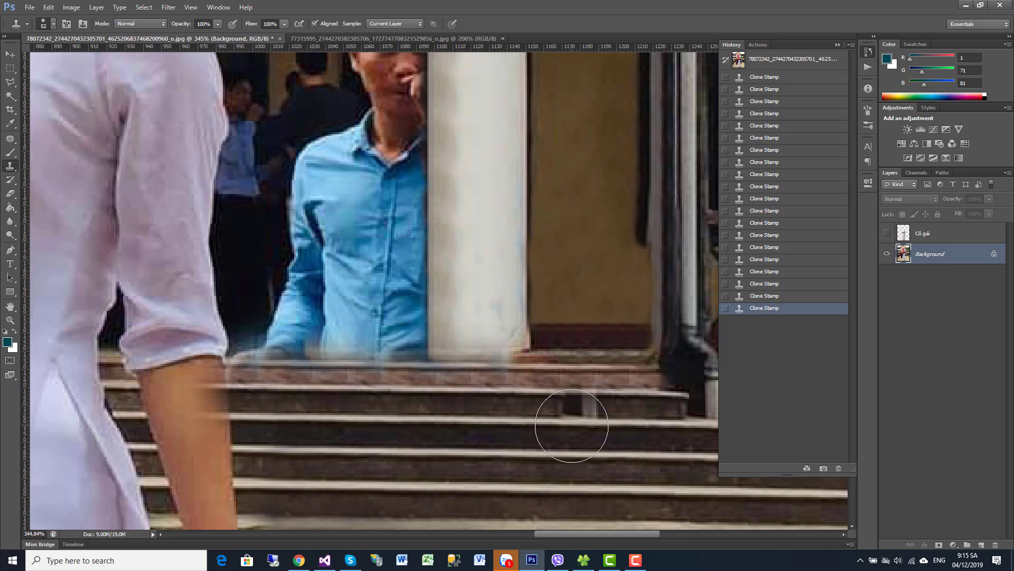
{"action": "left_click", "coordinate": [571, 425]}
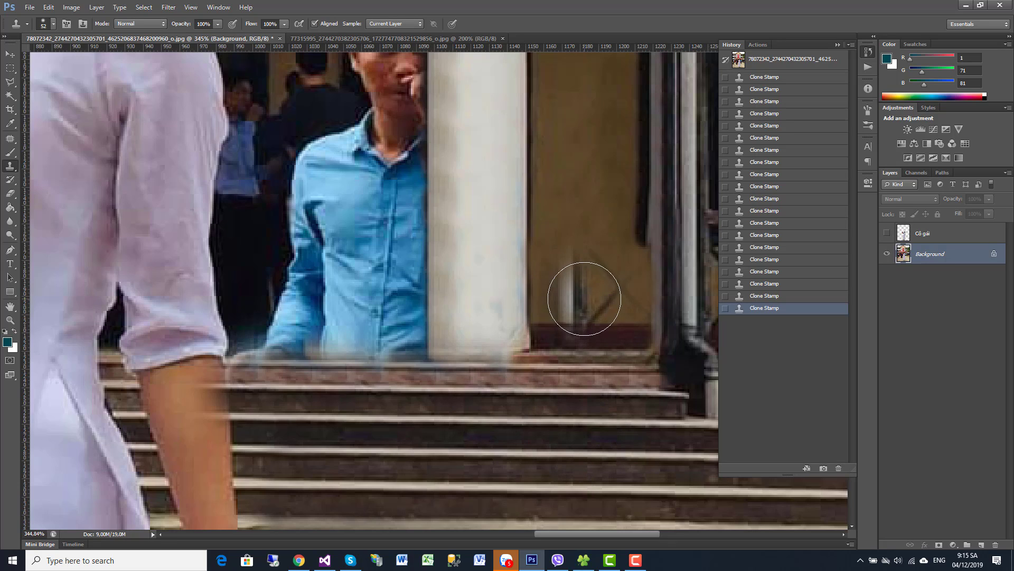
Reduce the brush to 22 px and repaint the pillar's lower corner with step texture.
{"action": "right_click", "coordinate": [589, 298]}
{"action": "left_click", "coordinate": [609, 322]}
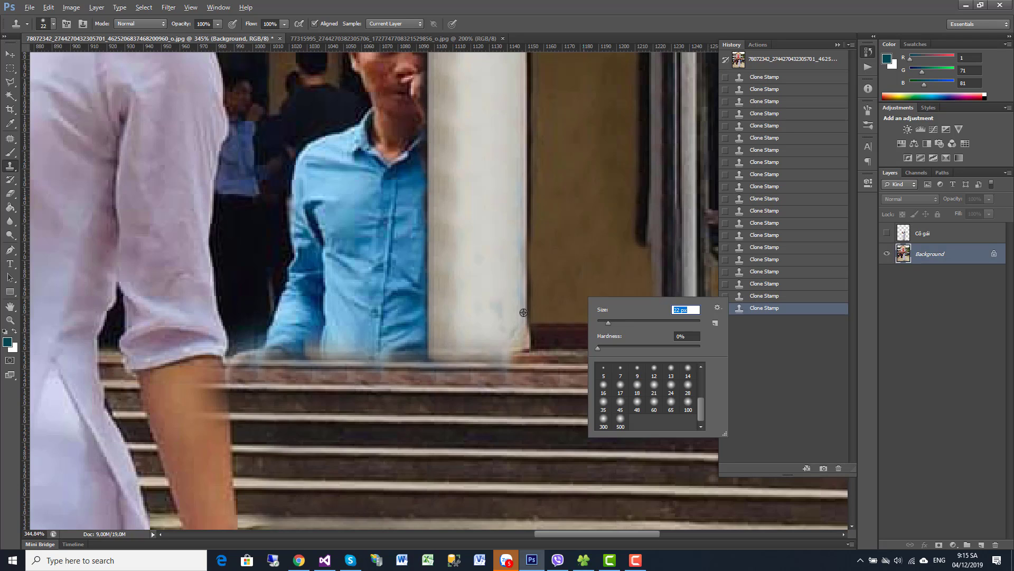
{"action": "key", "text": "Return"}
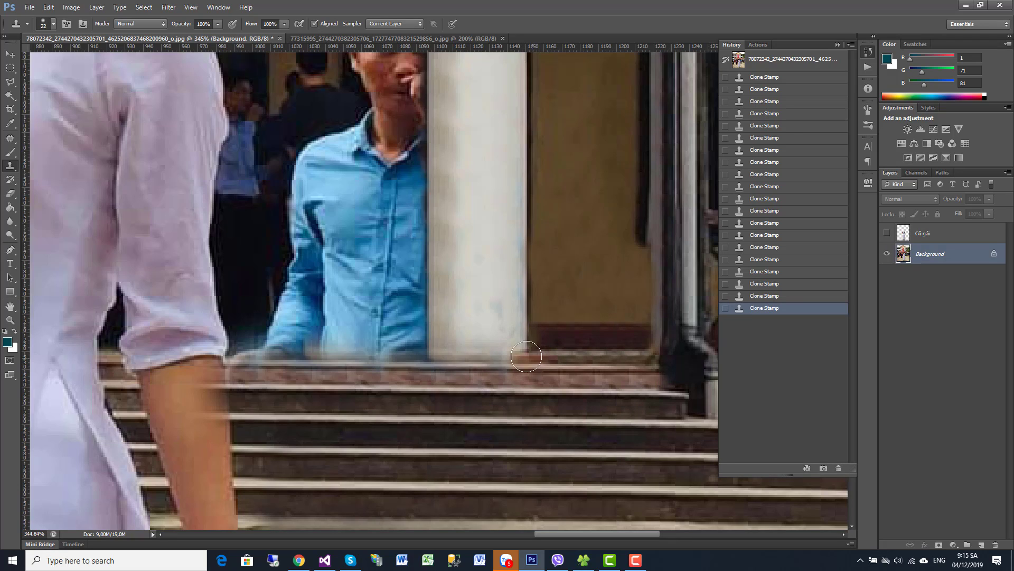
{"action": "left_click", "coordinate": [527, 360]}
{"action": "left_click", "coordinate": [524, 360]}
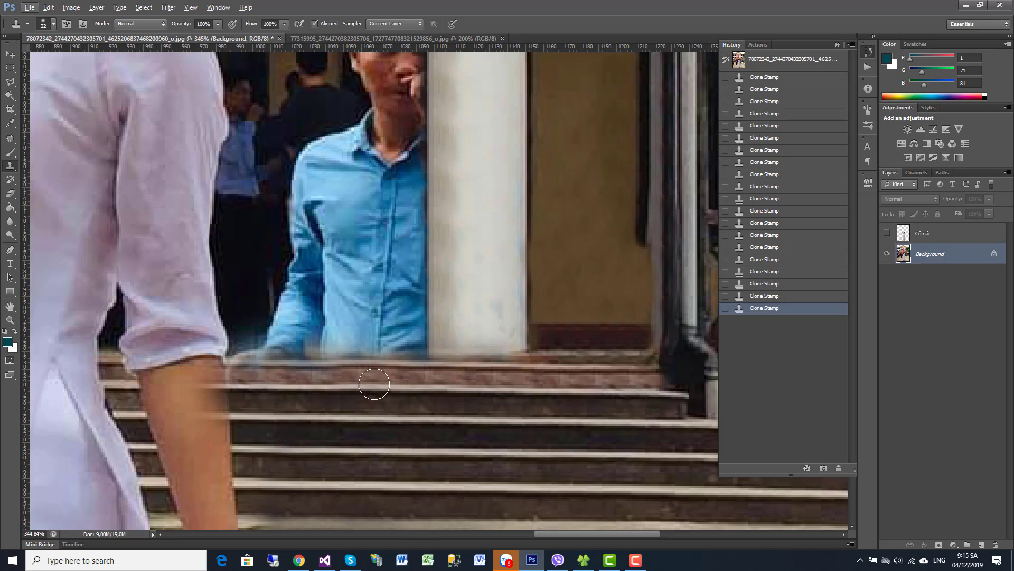
Zoom out to review the retouched scene, then zoom back in on the man's face.
{"action": "scroll", "coordinate": [374, 385], "scroll_direction": "down", "scroll_amount": 5}
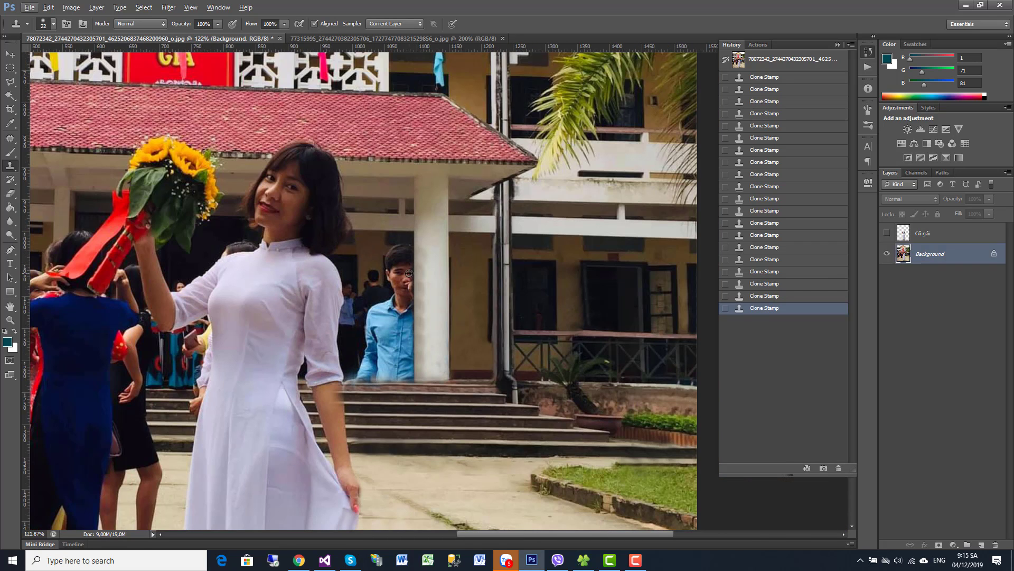
{"action": "left_click_drag", "start_coordinate": [372, 280], "coordinate": [491, 285]}
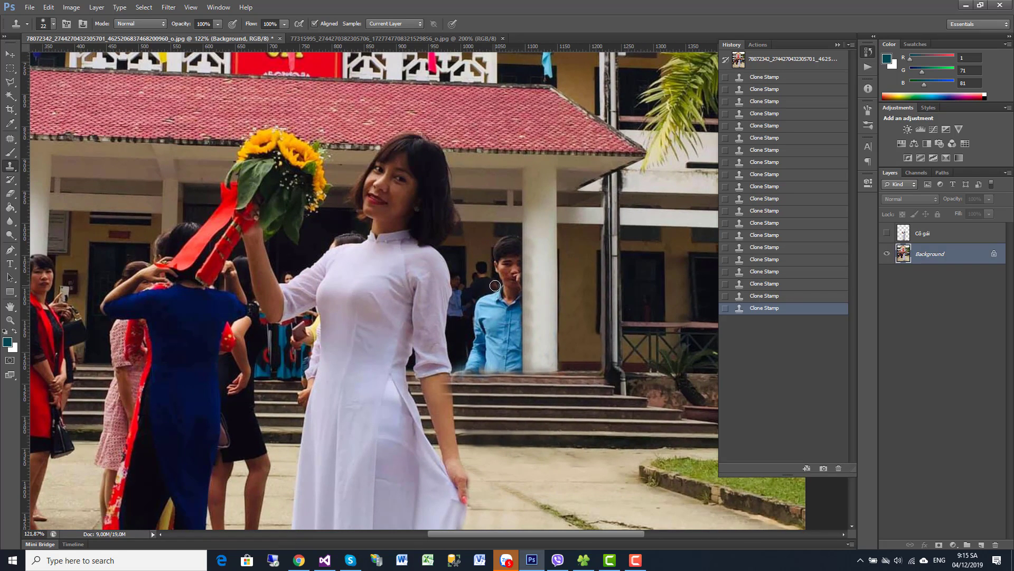
{"action": "scroll", "coordinate": [495, 285], "scroll_direction": "up", "scroll_amount": 1}
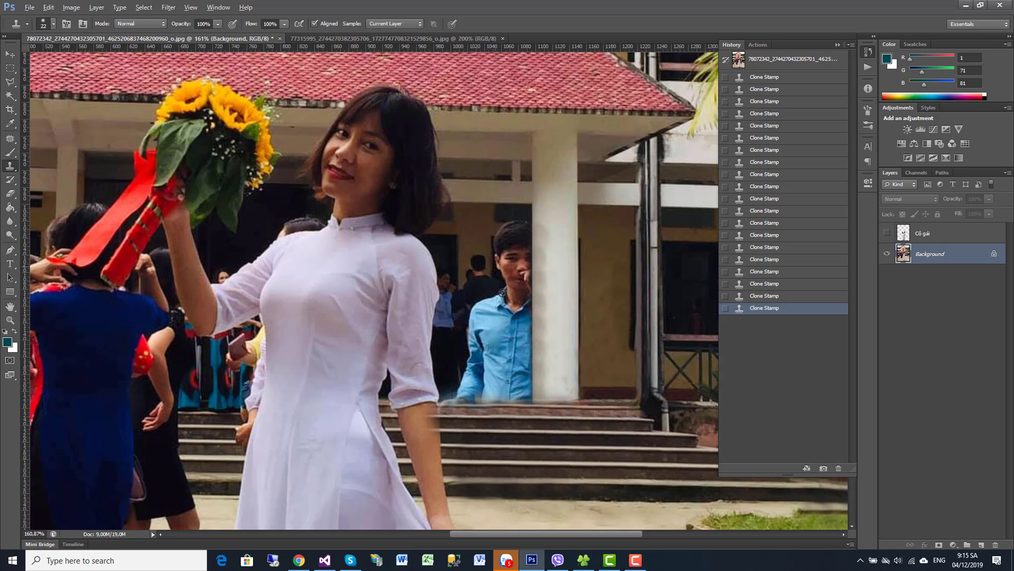
{"action": "scroll", "coordinate": [463, 246], "scroll_direction": "up", "scroll_amount": 1}
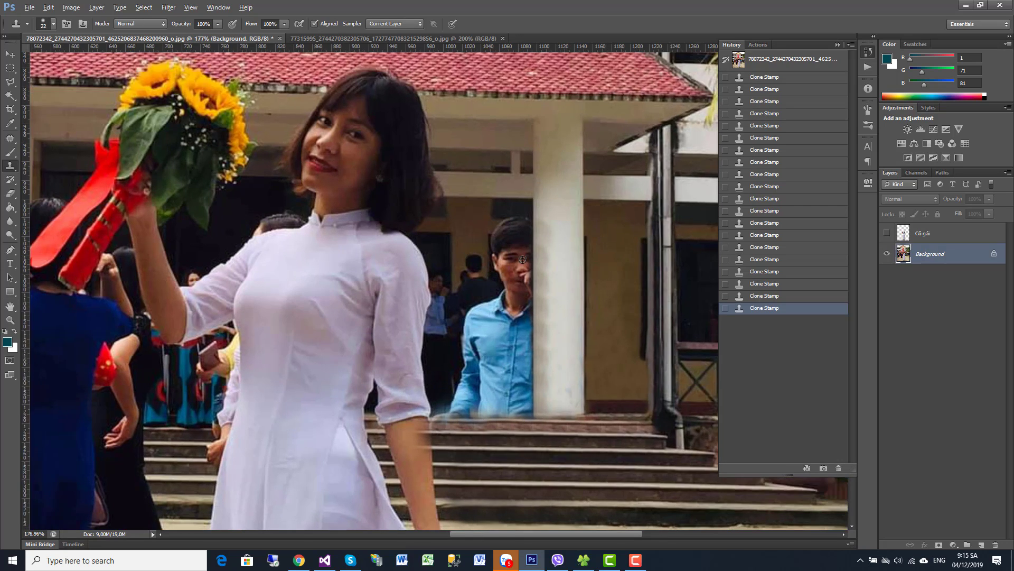
{"action": "scroll", "coordinate": [423, 227], "scroll_direction": "up", "scroll_amount": 1}
{"action": "scroll", "coordinate": [370, 201], "scroll_direction": "up", "scroll_amount": 1}
{"action": "scroll", "coordinate": [310, 175], "scroll_direction": "up", "scroll_amount": 1}
{"action": "scroll", "coordinate": [310, 175], "scroll_direction": "up", "scroll_amount": 1}
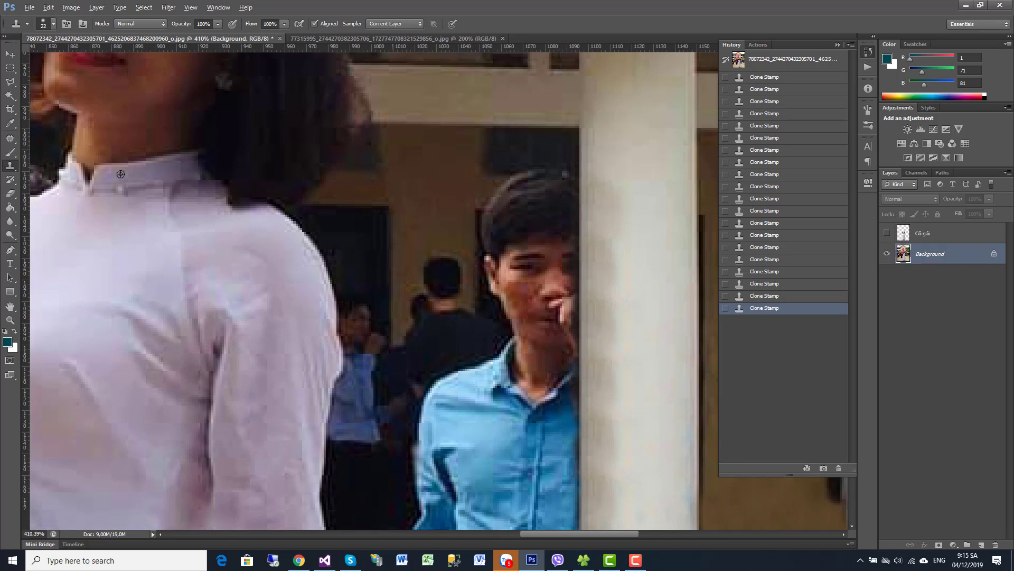
Draw a rectangular marquee around the doorway patch left of the man's head.
{"action": "left_click", "coordinate": [10, 67]}
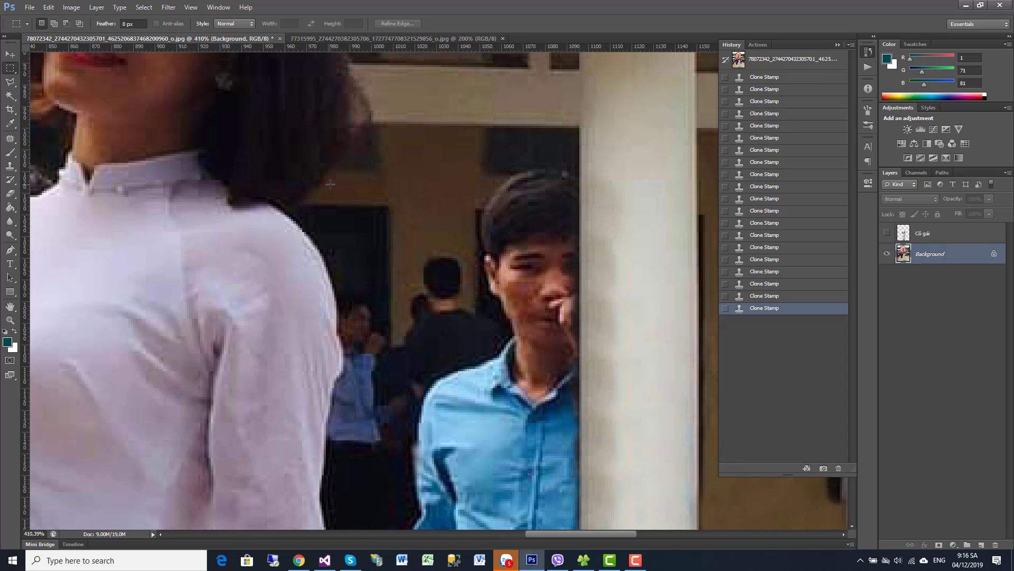
{"action": "left_click_drag", "start_coordinate": [329, 184], "coordinate": [420, 287]}
{"action": "left_click_drag", "start_coordinate": [420, 286], "coordinate": [419, 288]}
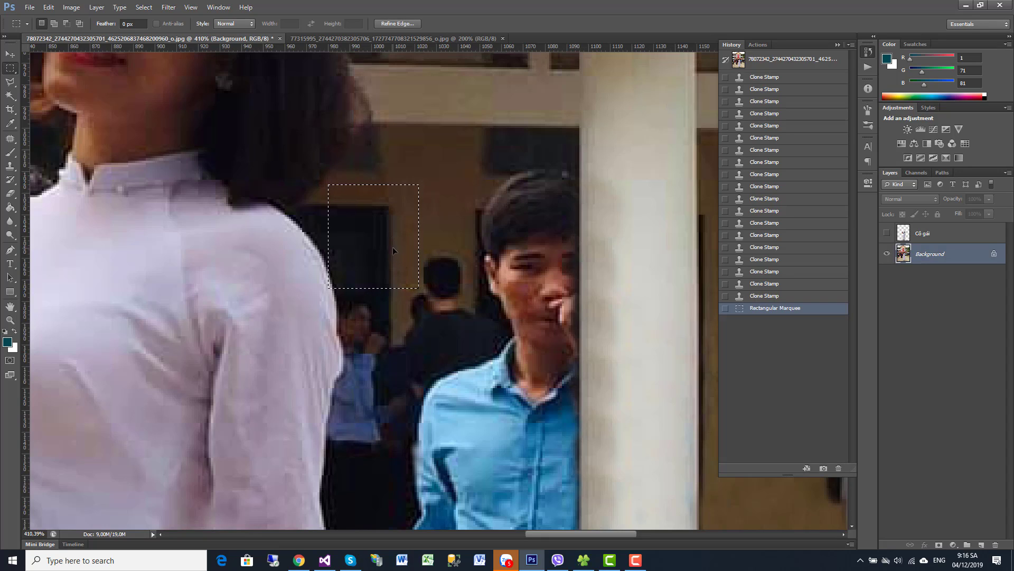
{"action": "left_click_drag", "start_coordinate": [393, 248], "coordinate": [392, 245]}
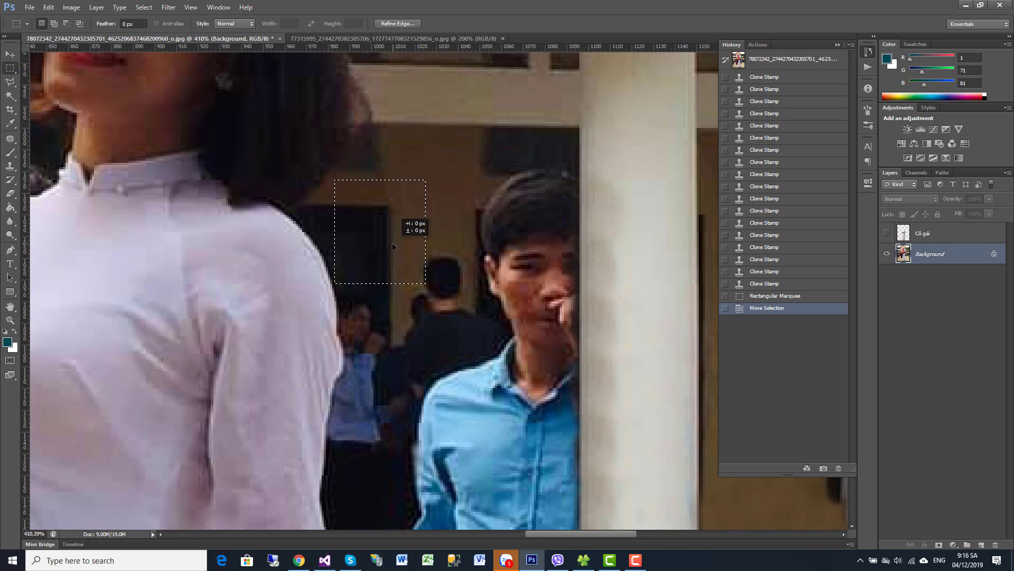
{"action": "left_click", "coordinate": [367, 196]}
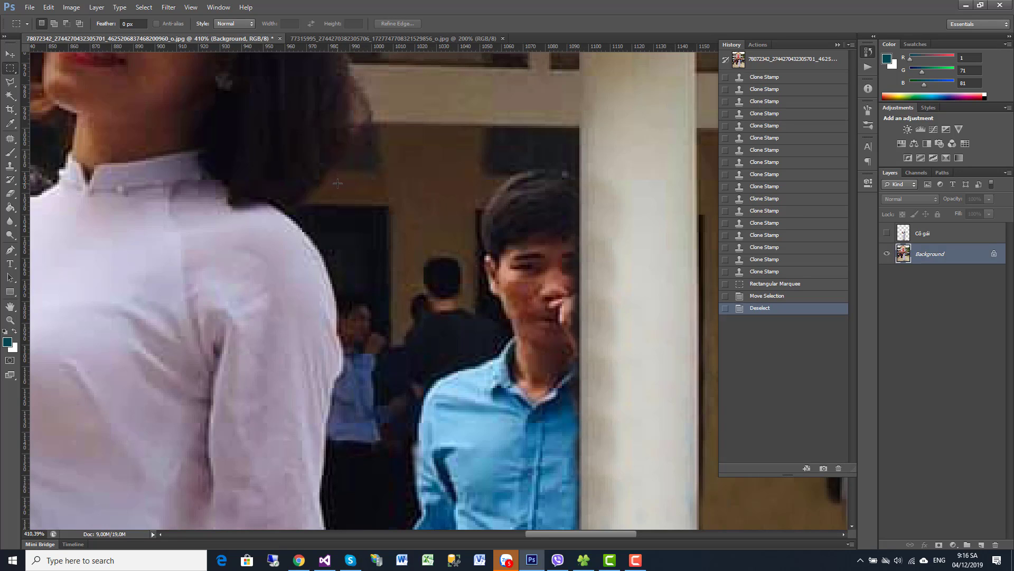
{"action": "left_click_drag", "start_coordinate": [338, 184], "coordinate": [416, 282]}
Copy the selection onto a new layer with Layer > New > Layer Via Copy.
{"action": "left_click", "coordinate": [97, 7]}
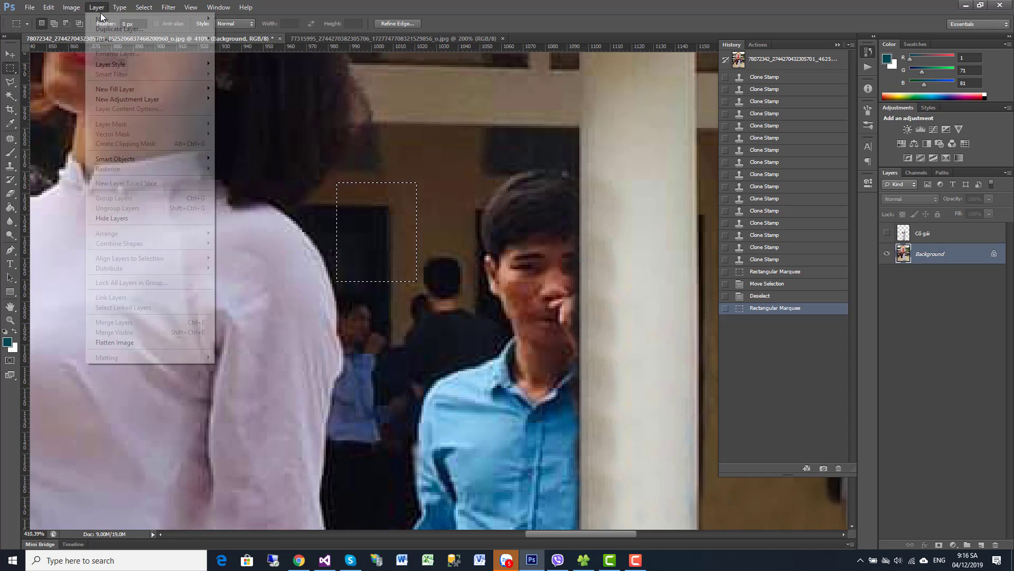
{"action": "left_click", "coordinate": [102, 8]}
{"action": "left_click", "coordinate": [99, 9]}
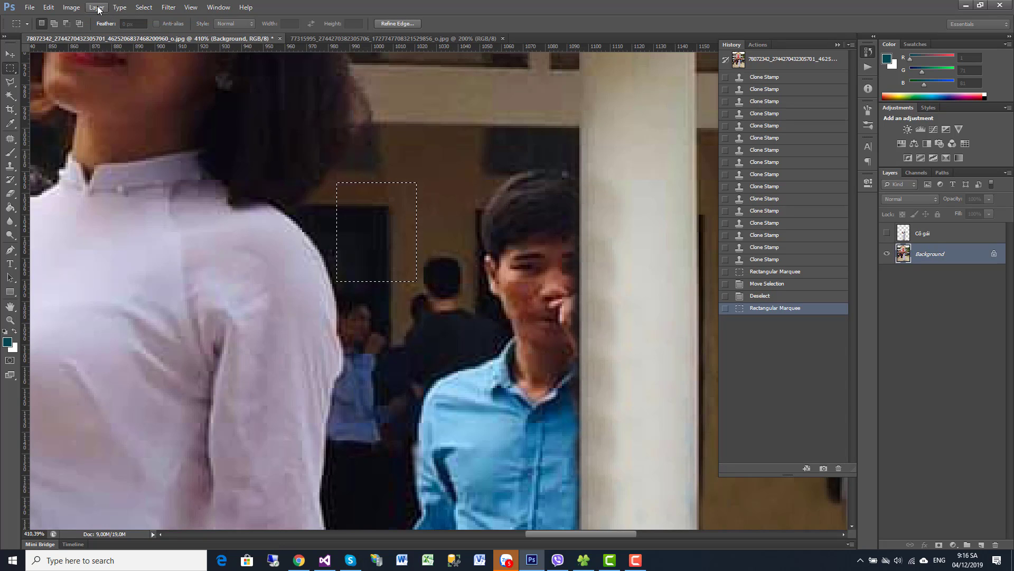
{"action": "left_click", "coordinate": [98, 7]}
{"action": "mouse_move", "coordinate": [102, 18]}
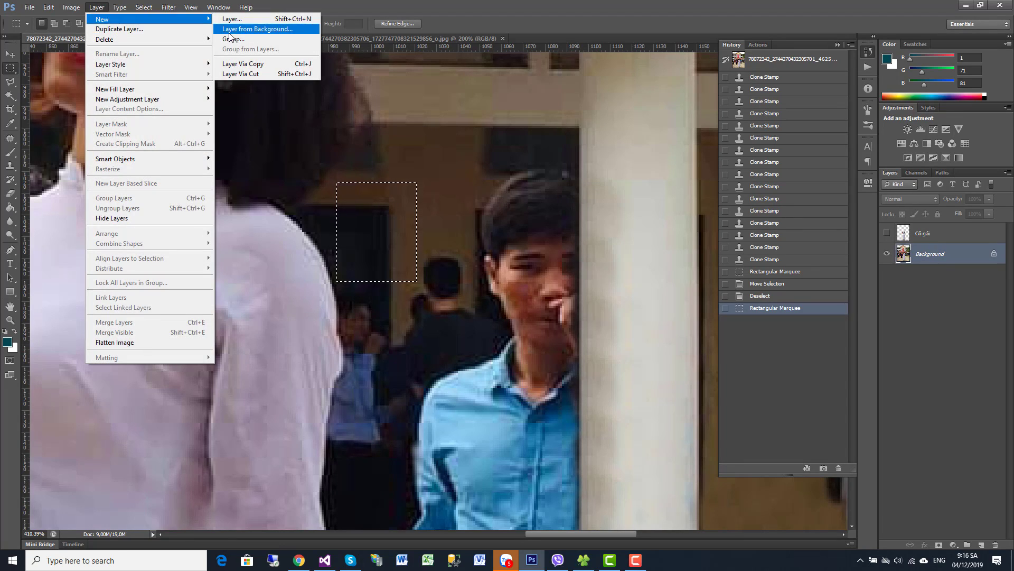
{"action": "left_click", "coordinate": [296, 64]}
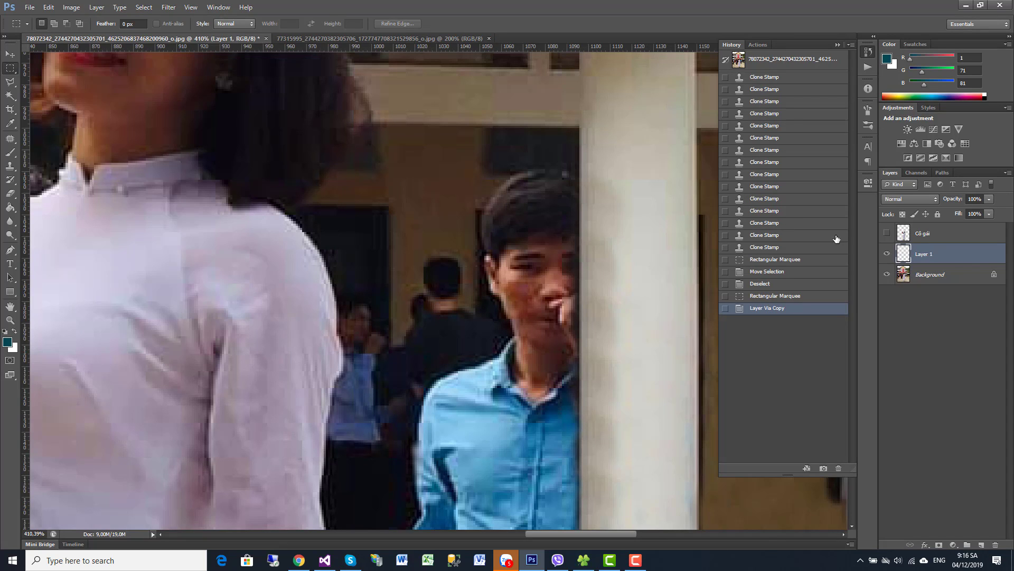
Flip the copied patch horizontally with Free Transform and position it over the man's head.
{"action": "left_click", "coordinate": [10, 55]}
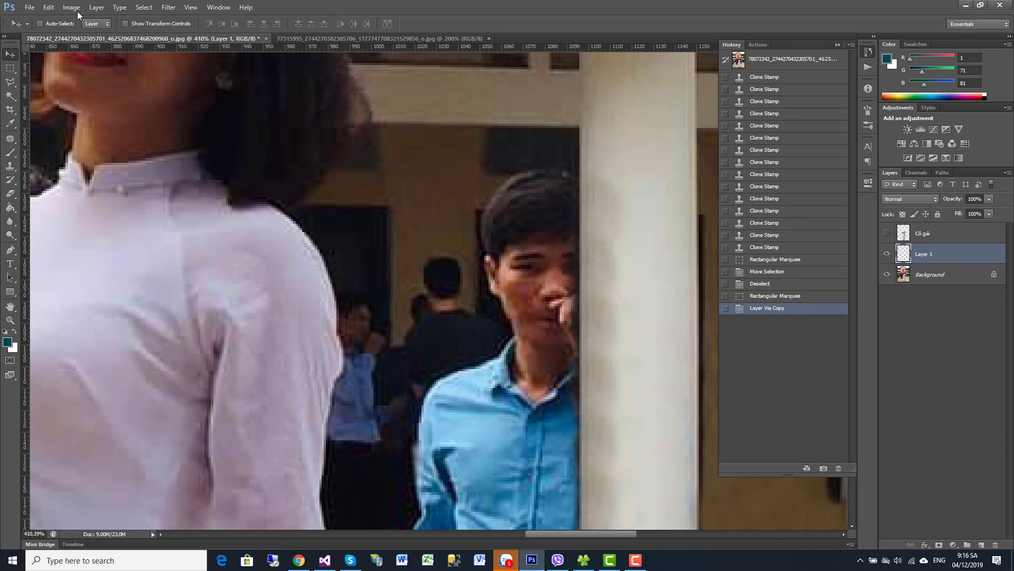
{"action": "left_click", "coordinate": [48, 7]}
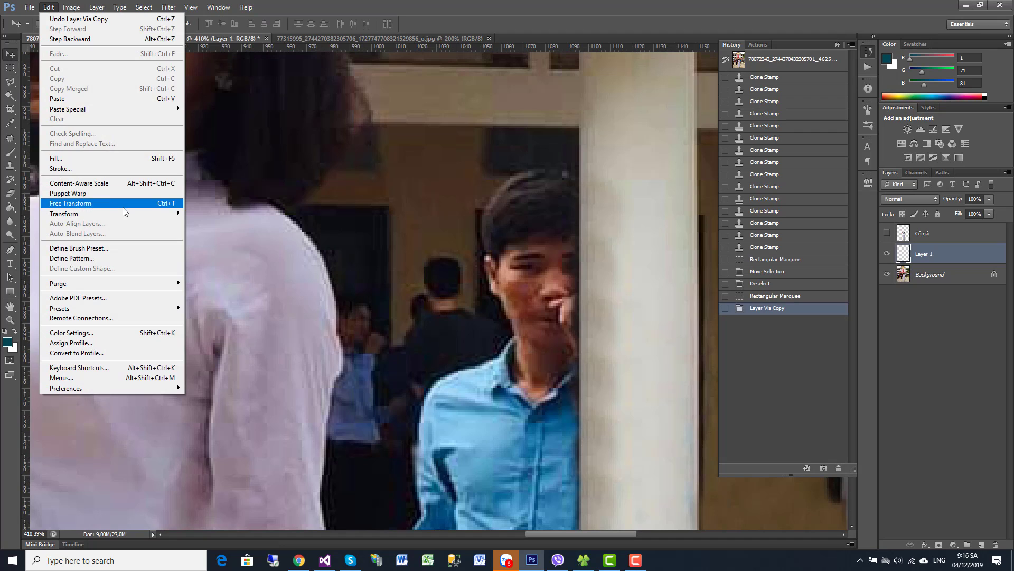
{"action": "left_click", "coordinate": [95, 203]}
{"action": "right_click", "coordinate": [366, 217]}
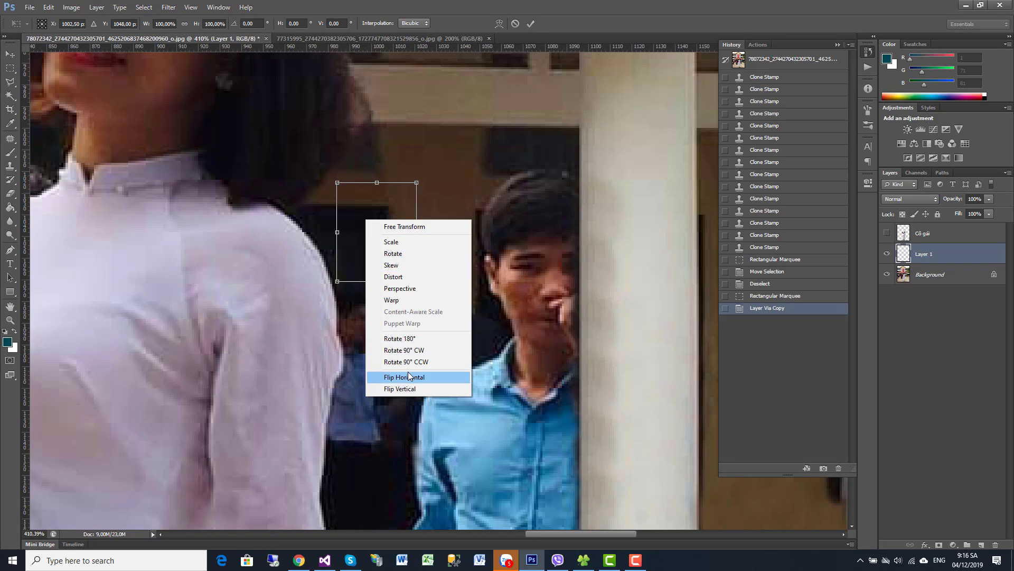
{"action": "left_click", "coordinate": [393, 375]}
{"action": "mouse_move", "coordinate": [401, 258]}
{"action": "left_mouse_down"}
{"action": "mouse_move", "coordinate": [506, 271]}
{"action": "mouse_move", "coordinate": [510, 258]}
{"action": "left_mouse_up"}
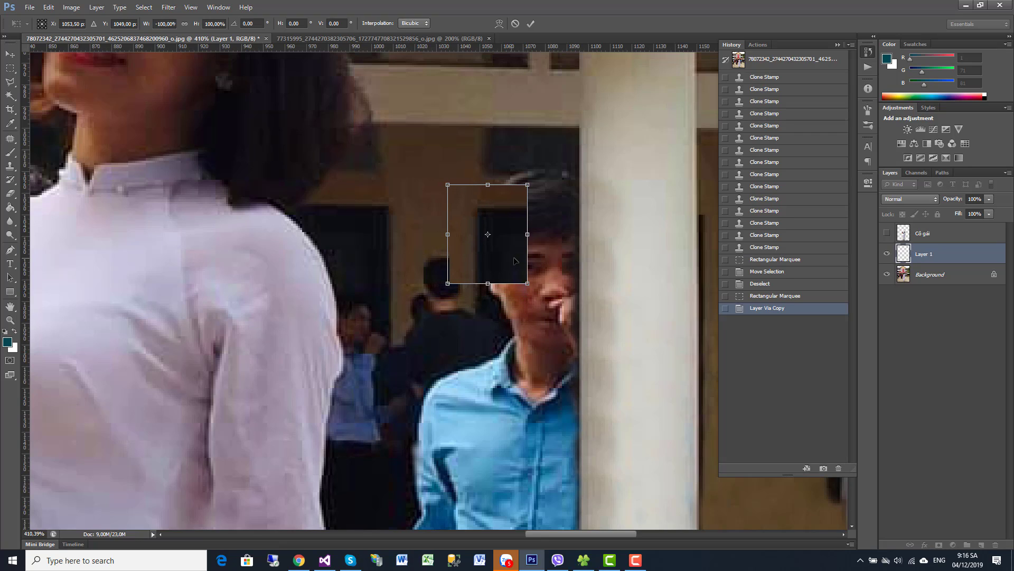
{"action": "left_click_drag", "start_coordinate": [511, 261], "coordinate": [521, 257]}
{"action": "key", "text": "Return"}
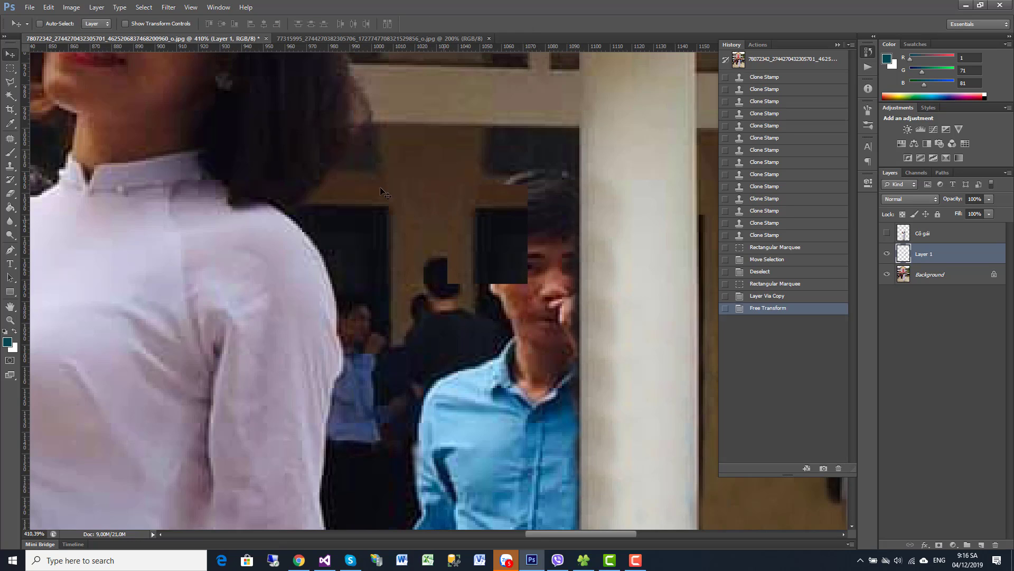
Merge the patch layer down into the background layer.
{"action": "right_click", "coordinate": [927, 257]}
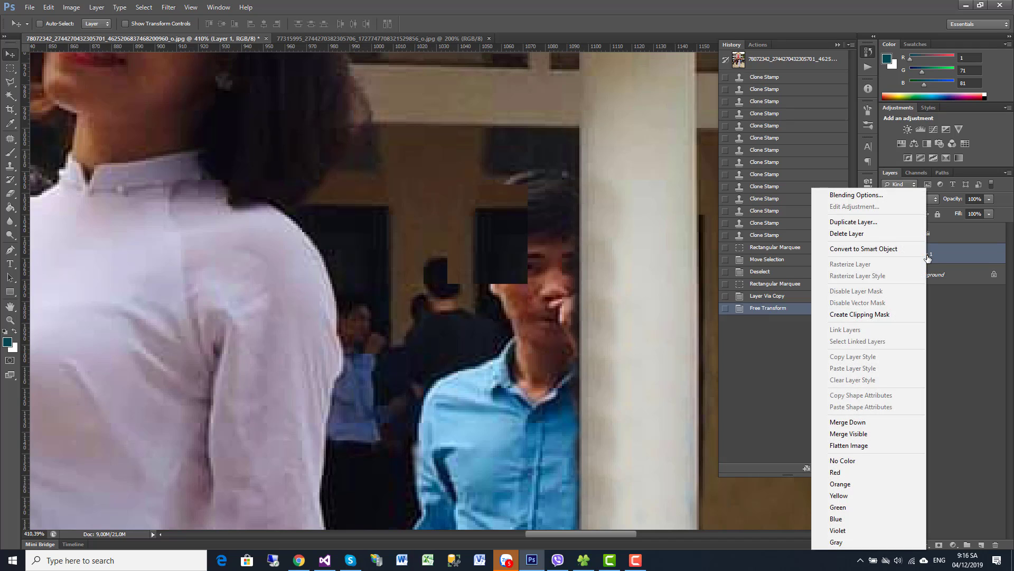
{"action": "left_click", "coordinate": [858, 423]}
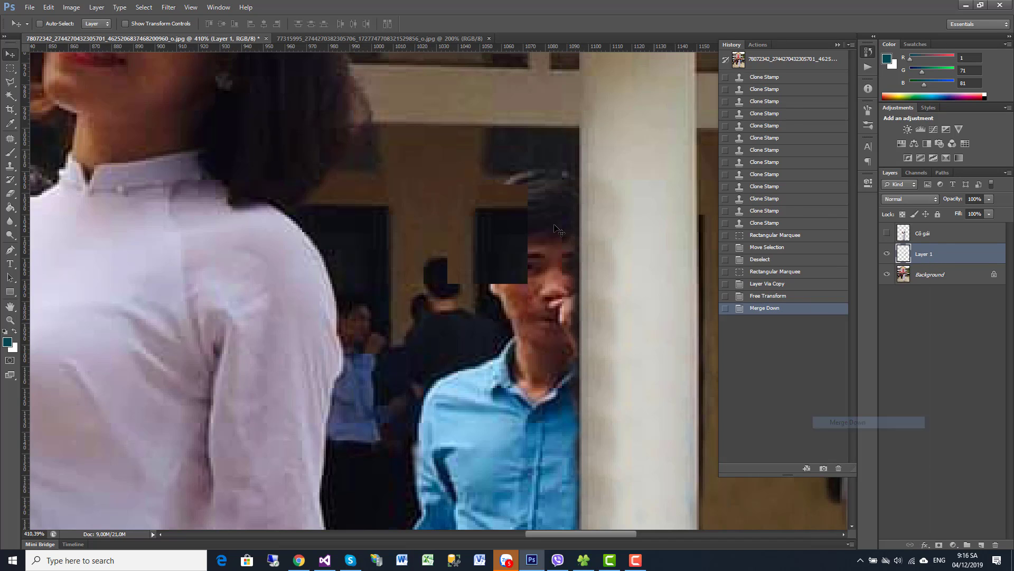
{"action": "left_click", "coordinate": [12, 167]}
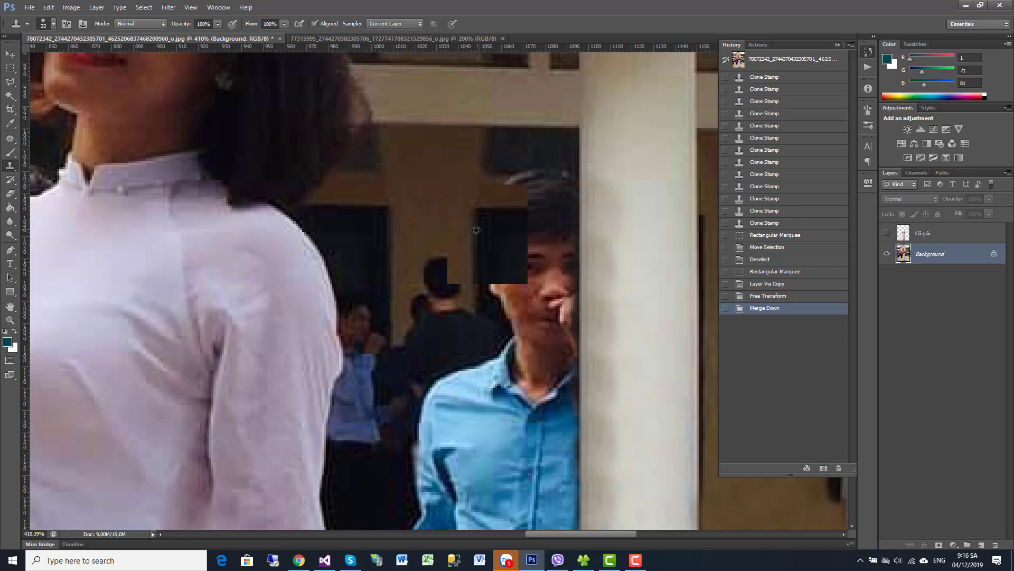
Clone dark doorway and hair tone over the blue-shirted man's head, cheek and upper face.
{"action": "left_click_drag", "start_coordinate": [473, 290], "coordinate": [534, 285]}
{"action": "left_click_drag", "start_coordinate": [552, 252], "coordinate": [552, 157]}
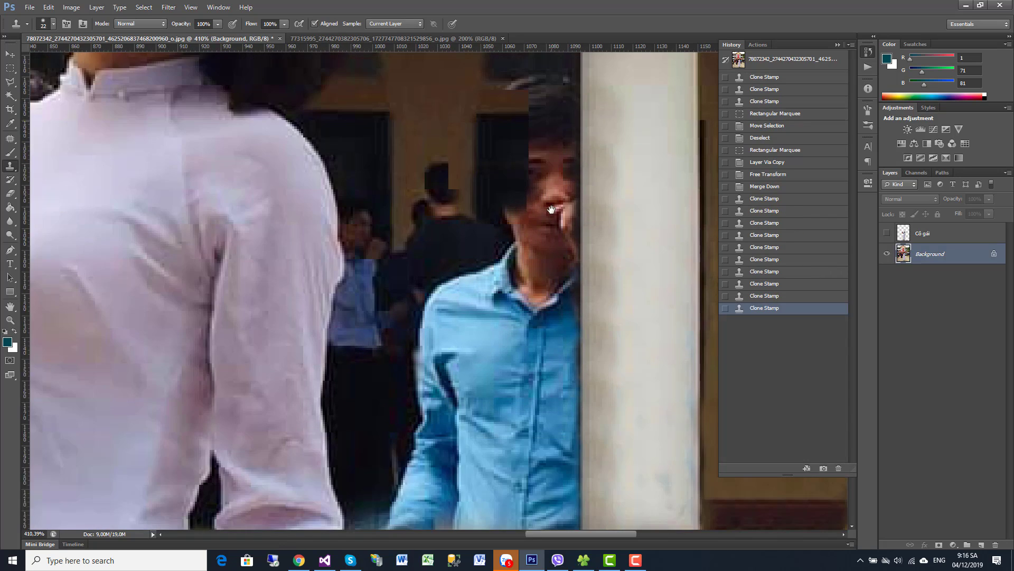
{"action": "mouse_move", "coordinate": [481, 227]}
{"action": "left_mouse_down"}
{"action": "mouse_move", "coordinate": [478, 290]}
{"action": "mouse_move", "coordinate": [469, 276]}
{"action": "mouse_move", "coordinate": [475, 243]}
{"action": "left_mouse_up"}
{"action": "mouse_move", "coordinate": [480, 197]}
{"action": "left_mouse_down"}
{"action": "mouse_move", "coordinate": [468, 247]}
{"action": "mouse_move", "coordinate": [475, 283]}
{"action": "mouse_move", "coordinate": [493, 240]}
{"action": "left_mouse_up"}
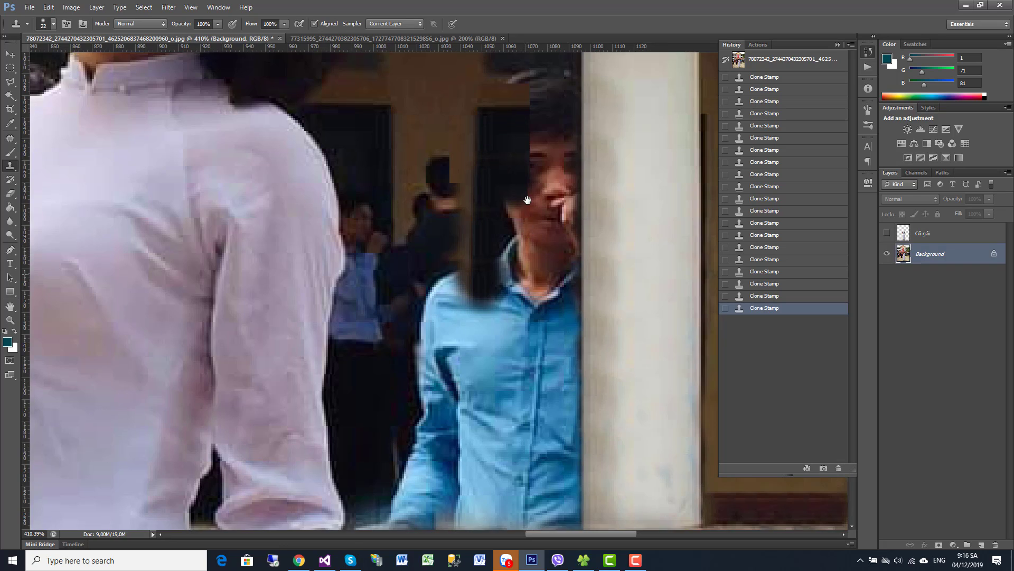
{"action": "mouse_move", "coordinate": [474, 305]}
{"action": "left_mouse_down"}
{"action": "mouse_move", "coordinate": [480, 142]}
{"action": "mouse_move", "coordinate": [477, 325]}
{"action": "left_mouse_up"}
{"action": "scroll", "coordinate": [480, 238], "scroll_direction": "up", "scroll_amount": 5}
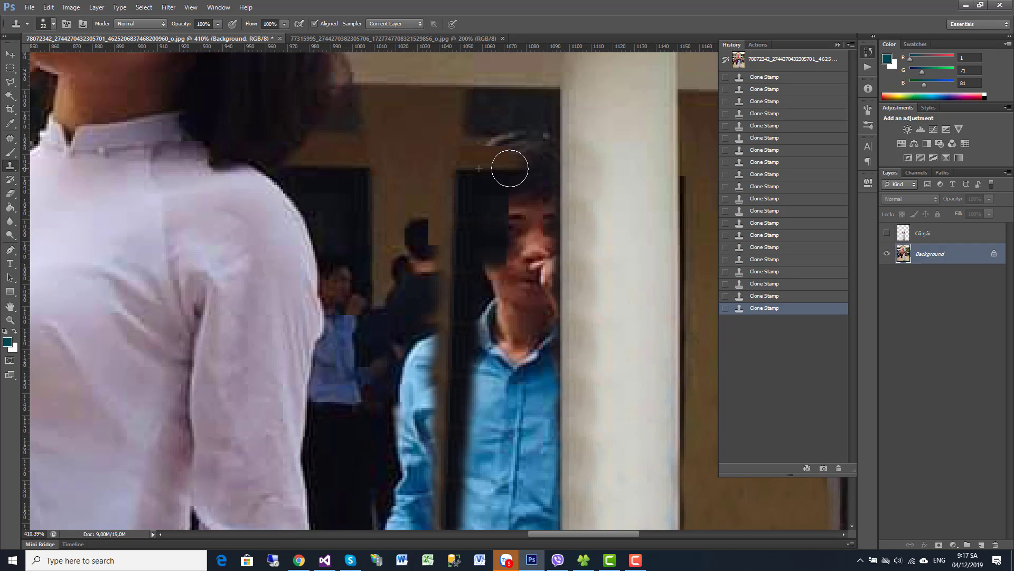
{"action": "left_click_drag", "start_coordinate": [524, 172], "coordinate": [517, 252]}
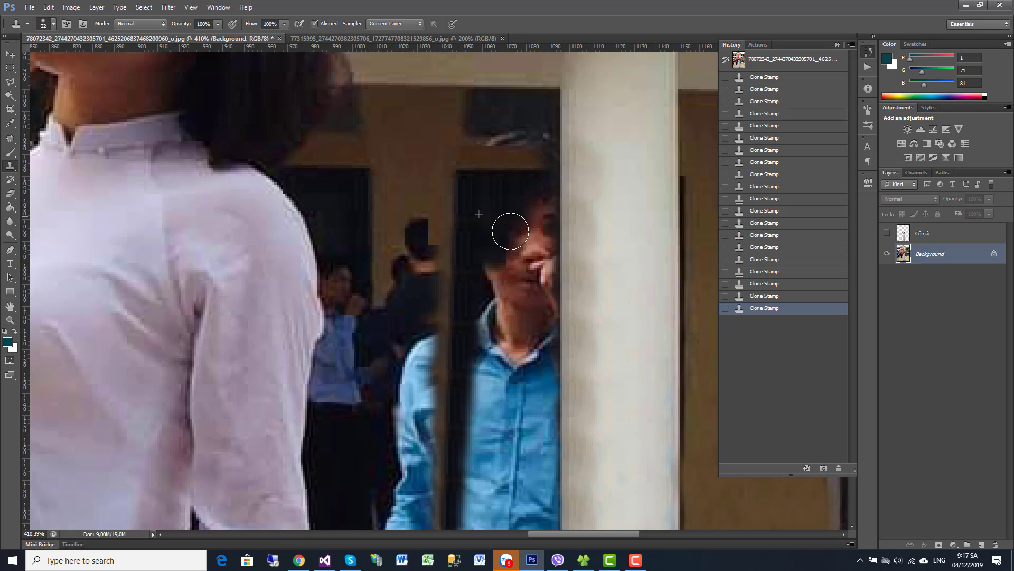
{"action": "mouse_move", "coordinate": [531, 194]}
{"action": "left_mouse_down"}
{"action": "mouse_move", "coordinate": [528, 252]}
{"action": "mouse_move", "coordinate": [496, 231]}
{"action": "left_mouse_up"}
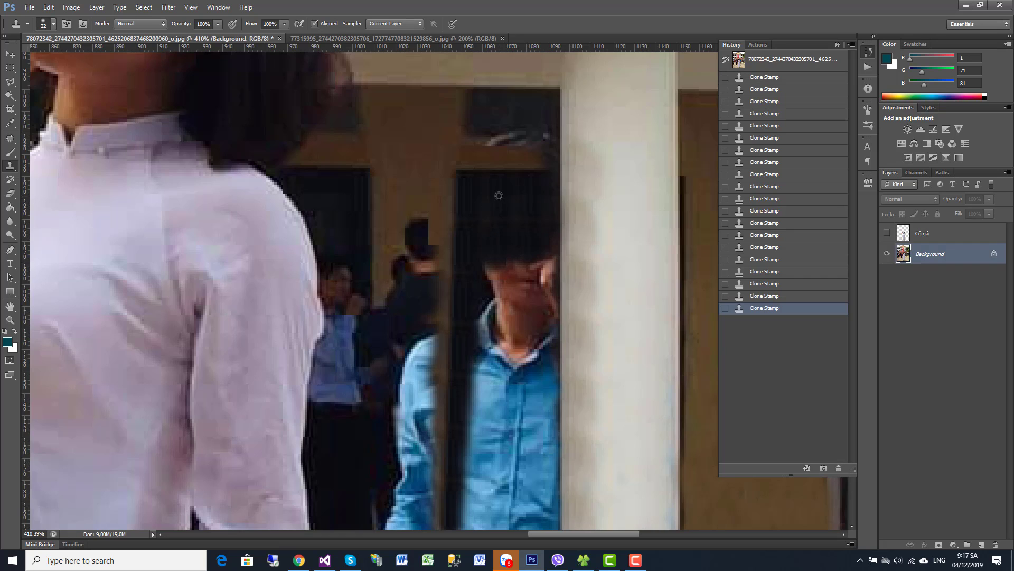
{"action": "scroll", "coordinate": [499, 196], "scroll_direction": "down", "scroll_amount": 3}
Clone background over the man's forehead and down his body.
{"action": "scroll", "coordinate": [529, 313], "scroll_direction": "down", "scroll_amount": 2}
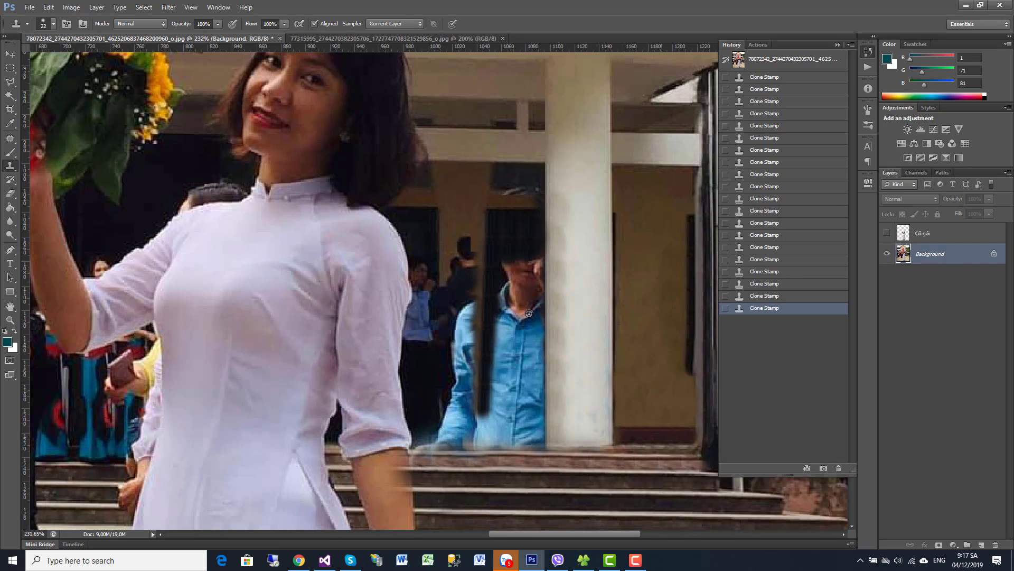
{"action": "scroll", "coordinate": [529, 313], "scroll_direction": "down", "scroll_amount": 1}
{"action": "scroll", "coordinate": [523, 237], "scroll_direction": "up", "scroll_amount": 2}
{"action": "scroll", "coordinate": [522, 224], "scroll_direction": "up", "scroll_amount": 3}
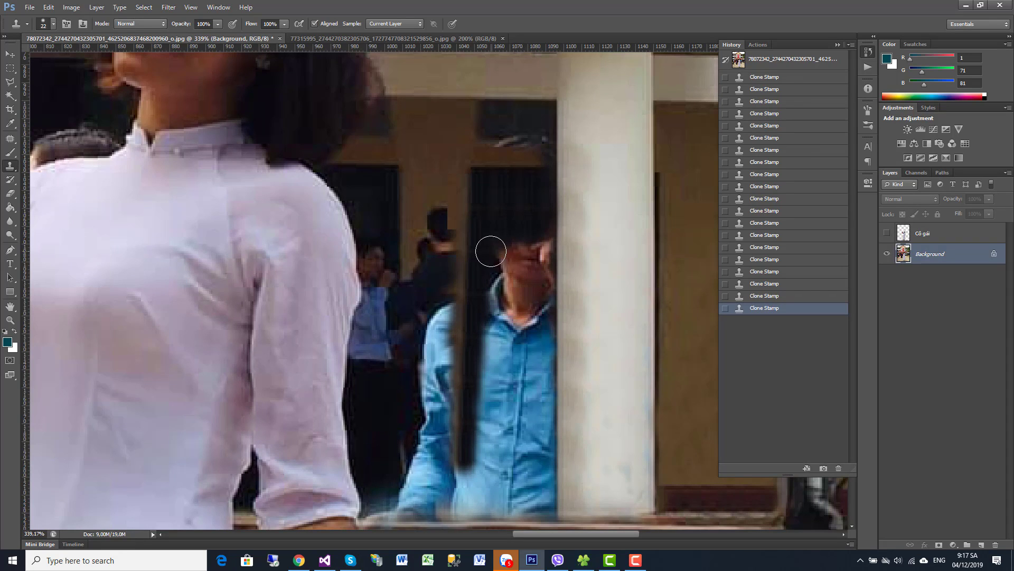
{"action": "mouse_move", "coordinate": [491, 252]}
{"action": "left_mouse_down"}
{"action": "mouse_move", "coordinate": [513, 255]}
{"action": "mouse_move", "coordinate": [493, 252]}
{"action": "mouse_move", "coordinate": [538, 239]}
{"action": "mouse_move", "coordinate": [507, 265]}
{"action": "mouse_move", "coordinate": [534, 279]}
{"action": "mouse_move", "coordinate": [535, 238]}
{"action": "mouse_move", "coordinate": [499, 312]}
{"action": "mouse_move", "coordinate": [507, 290]}
{"action": "mouse_move", "coordinate": [536, 316]}
{"action": "mouse_move", "coordinate": [522, 302]}
{"action": "mouse_move", "coordinate": [517, 208]}
{"action": "mouse_move", "coordinate": [485, 219]}
{"action": "mouse_move", "coordinate": [512, 239]}
{"action": "mouse_move", "coordinate": [534, 242]}
{"action": "mouse_move", "coordinate": [534, 232]}
{"action": "mouse_move", "coordinate": [532, 282]}
{"action": "mouse_move", "coordinate": [478, 276]}
{"action": "mouse_move", "coordinate": [473, 328]}
{"action": "mouse_move", "coordinate": [527, 283]}
{"action": "mouse_move", "coordinate": [534, 335]}
{"action": "mouse_move", "coordinate": [506, 333]}
{"action": "mouse_move", "coordinate": [485, 350]}
{"action": "mouse_move", "coordinate": [469, 330]}
{"action": "mouse_move", "coordinate": [470, 380]}
{"action": "mouse_move", "coordinate": [499, 359]}
{"action": "mouse_move", "coordinate": [520, 369]}
{"action": "mouse_move", "coordinate": [532, 355]}
{"action": "mouse_move", "coordinate": [532, 391]}
{"action": "mouse_move", "coordinate": [472, 389]}
{"action": "mouse_move", "coordinate": [463, 367]}
{"action": "mouse_move", "coordinate": [466, 400]}
{"action": "mouse_move", "coordinate": [534, 399]}
{"action": "left_mouse_up"}
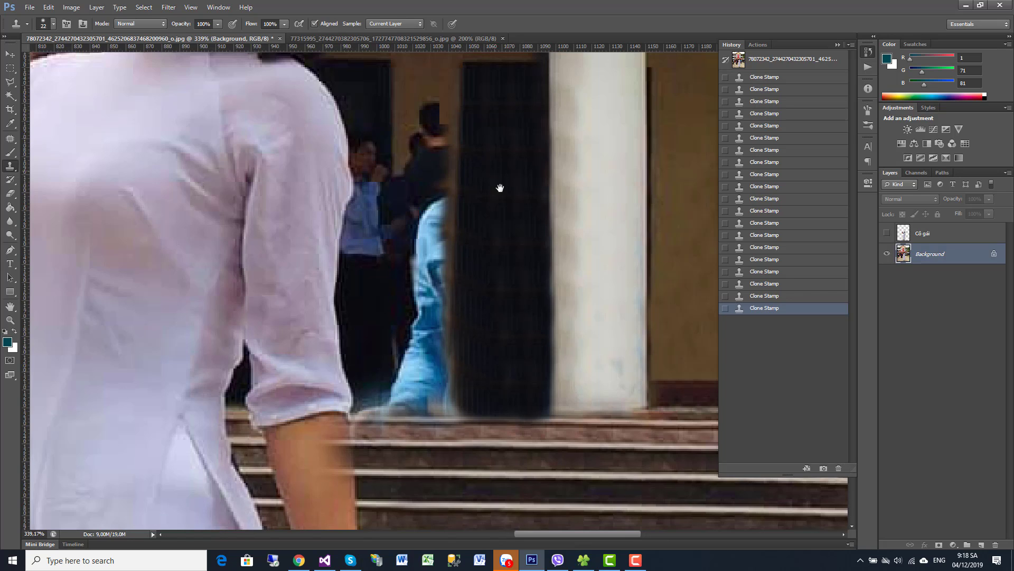
Paint brown wall over the head behind him and extend dark doorway down beside the man.
{"action": "left_click_drag", "start_coordinate": [496, 179], "coordinate": [514, 274]}
{"action": "mouse_move", "coordinate": [446, 163]}
{"action": "left_mouse_down"}
{"action": "mouse_move", "coordinate": [455, 215]}
{"action": "mouse_move", "coordinate": [440, 255]}
{"action": "mouse_move", "coordinate": [433, 236]}
{"action": "mouse_move", "coordinate": [454, 249]}
{"action": "left_mouse_up"}
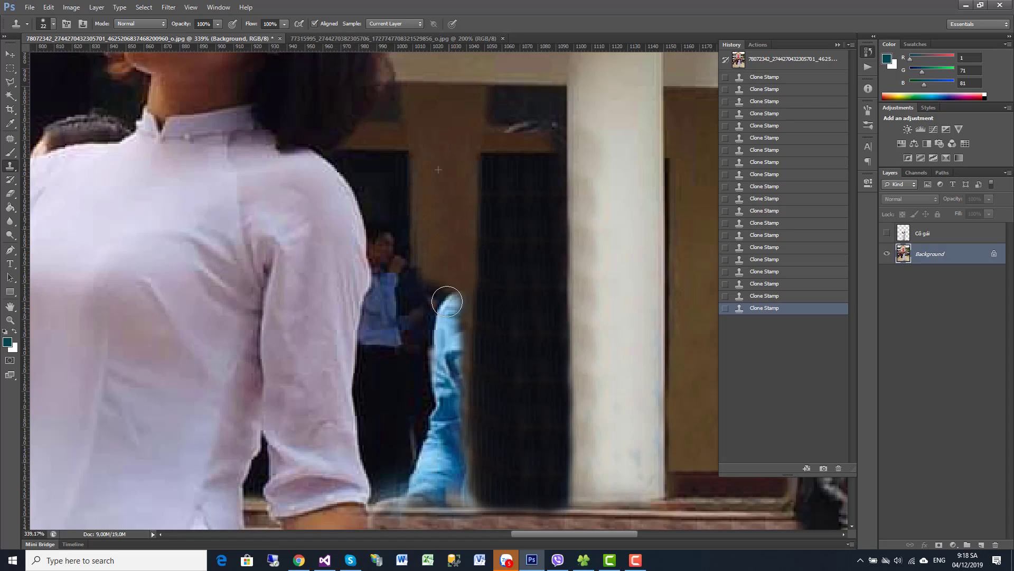
{"action": "mouse_move", "coordinate": [443, 291]}
{"action": "left_mouse_down"}
{"action": "mouse_move", "coordinate": [453, 312]}
{"action": "mouse_move", "coordinate": [445, 296]}
{"action": "left_mouse_up"}
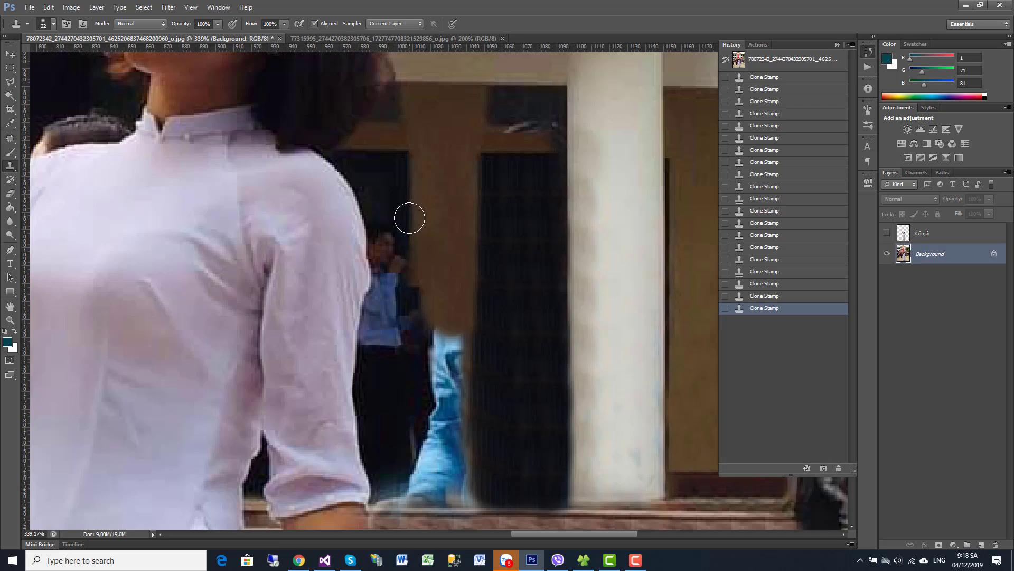
{"action": "left_click_drag", "start_coordinate": [409, 218], "coordinate": [416, 492]}
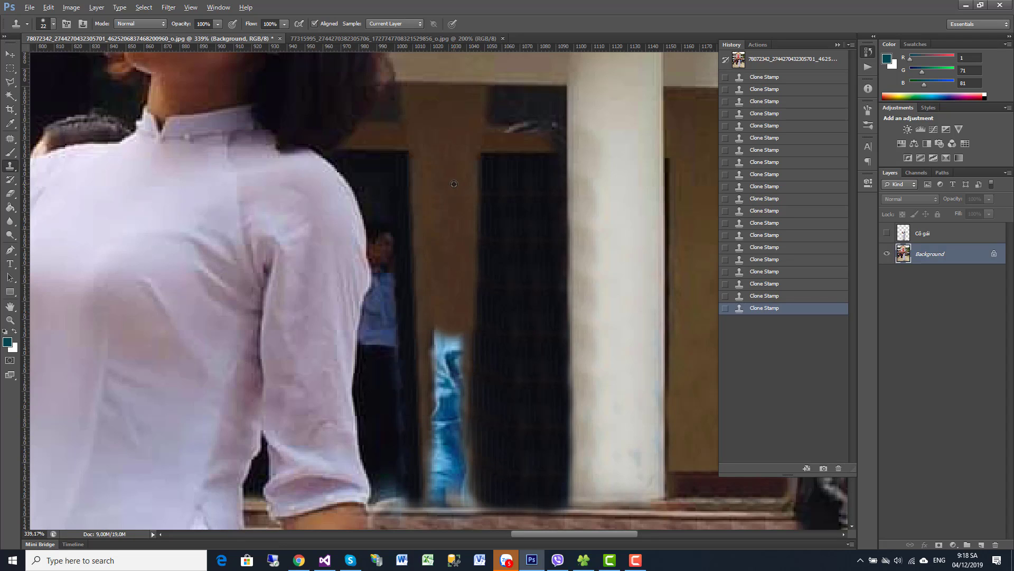
{"action": "scroll", "coordinate": [461, 189], "scroll_direction": "down", "scroll_amount": 5}
{"action": "scroll", "coordinate": [462, 192], "scroll_direction": "up", "scroll_amount": 4}
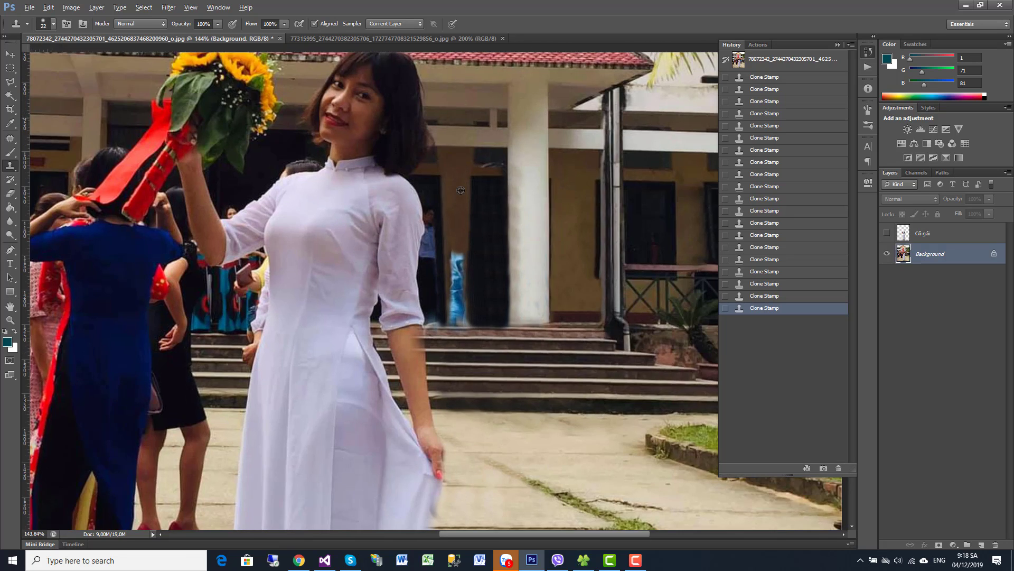
{"action": "scroll", "coordinate": [461, 192], "scroll_direction": "up", "scroll_amount": 1}
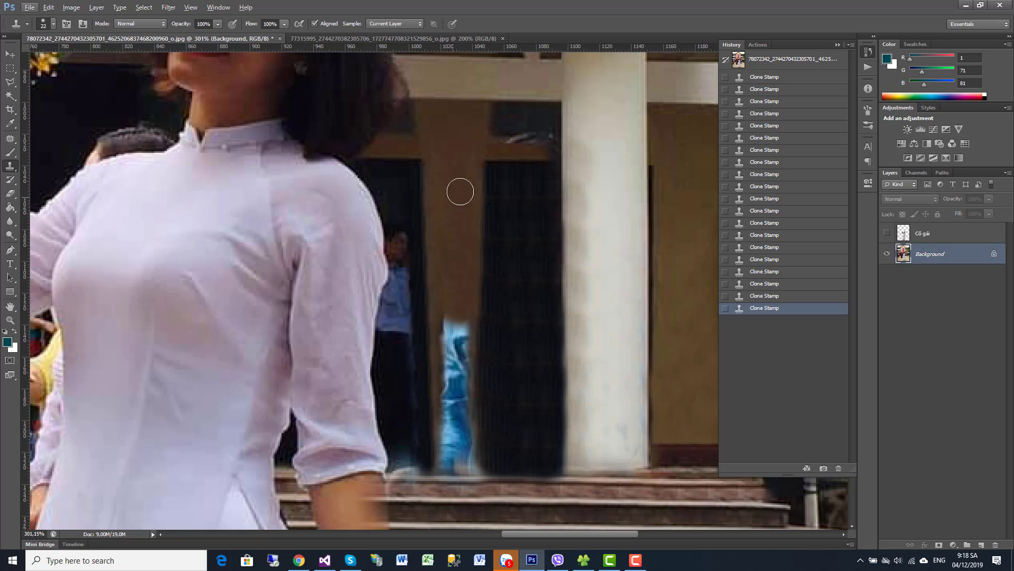
{"action": "scroll", "coordinate": [476, 213], "scroll_direction": "down", "scroll_amount": 5}
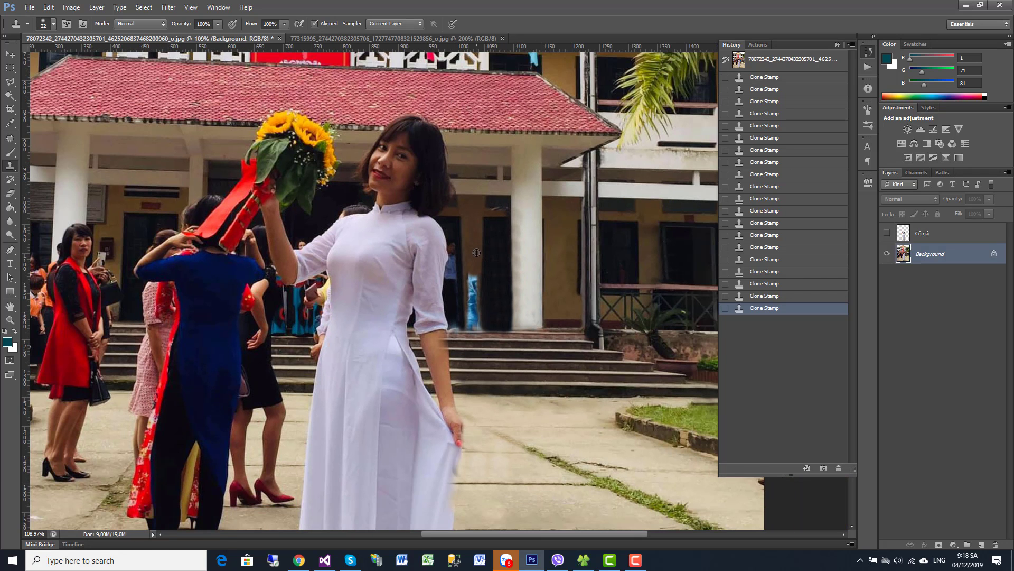
{"action": "scroll", "coordinate": [477, 253], "scroll_direction": "up", "scroll_amount": 2}
{"action": "scroll", "coordinate": [484, 232], "scroll_direction": "up", "scroll_amount": 2}
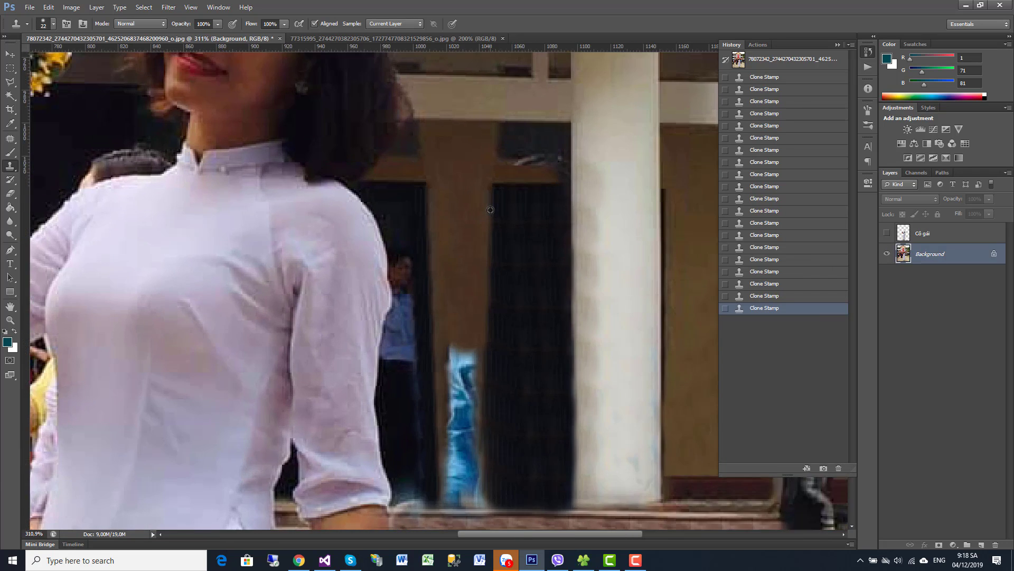
{"action": "scroll", "coordinate": [491, 209], "scroll_direction": "up", "scroll_amount": 1}
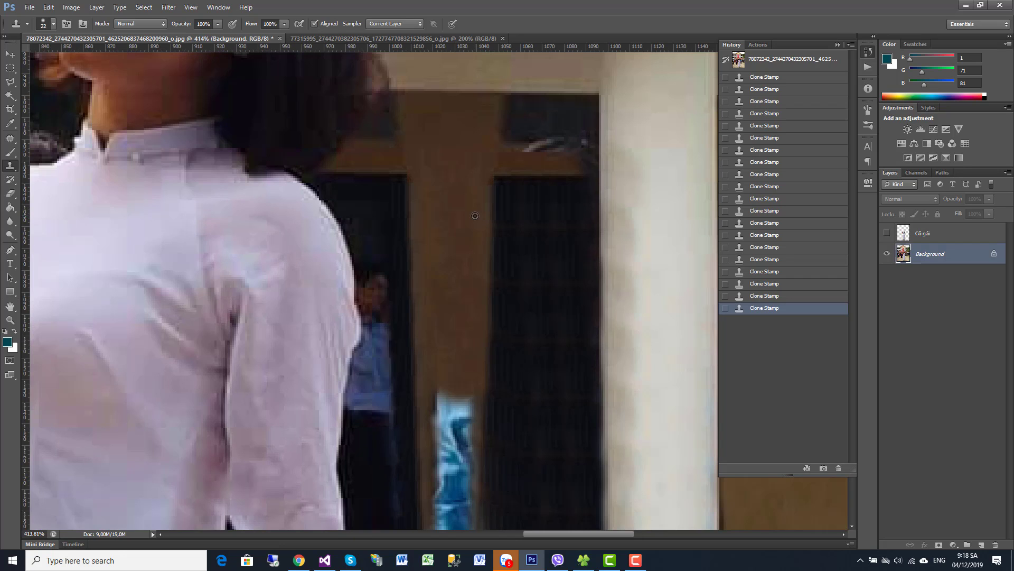
Copy a rectangular strip of brown wall beside the doorway onto a new layer.
{"action": "left_click", "coordinate": [10, 68]}
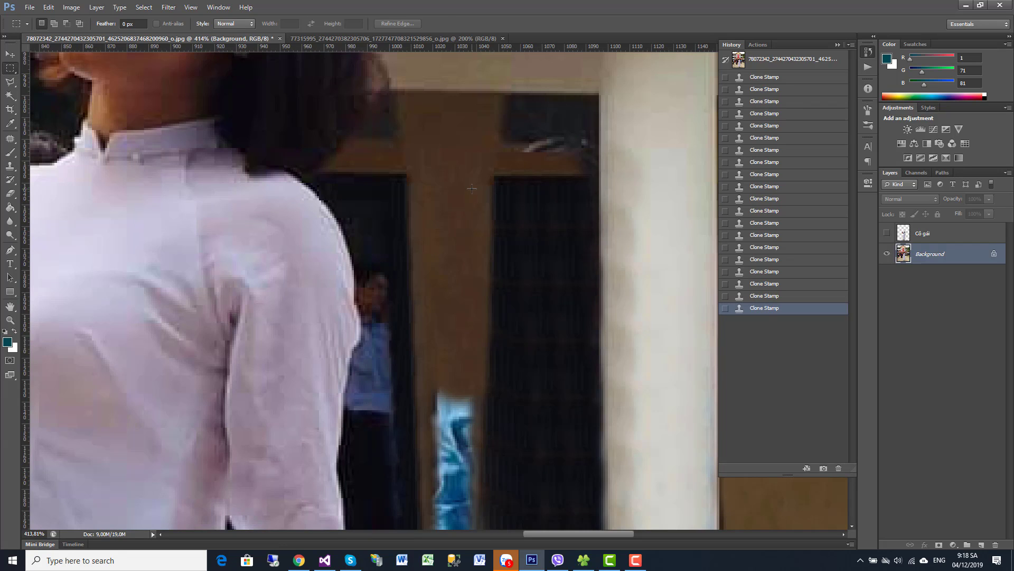
{"action": "left_click_drag", "start_coordinate": [466, 184], "coordinate": [513, 294]}
{"action": "left_click", "coordinate": [96, 7]}
{"action": "mouse_move", "coordinate": [103, 19]}
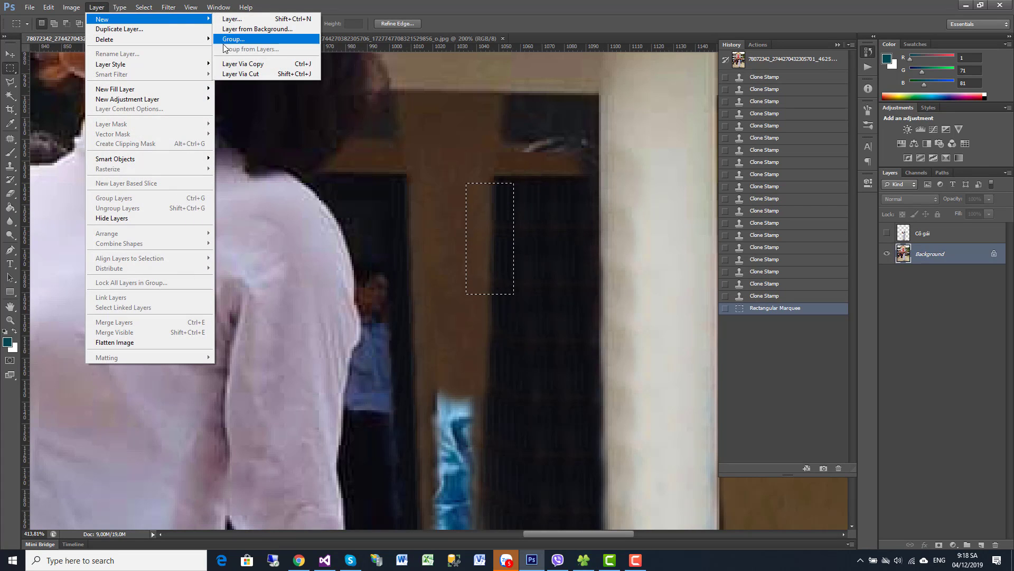
{"action": "left_click", "coordinate": [242, 64]}
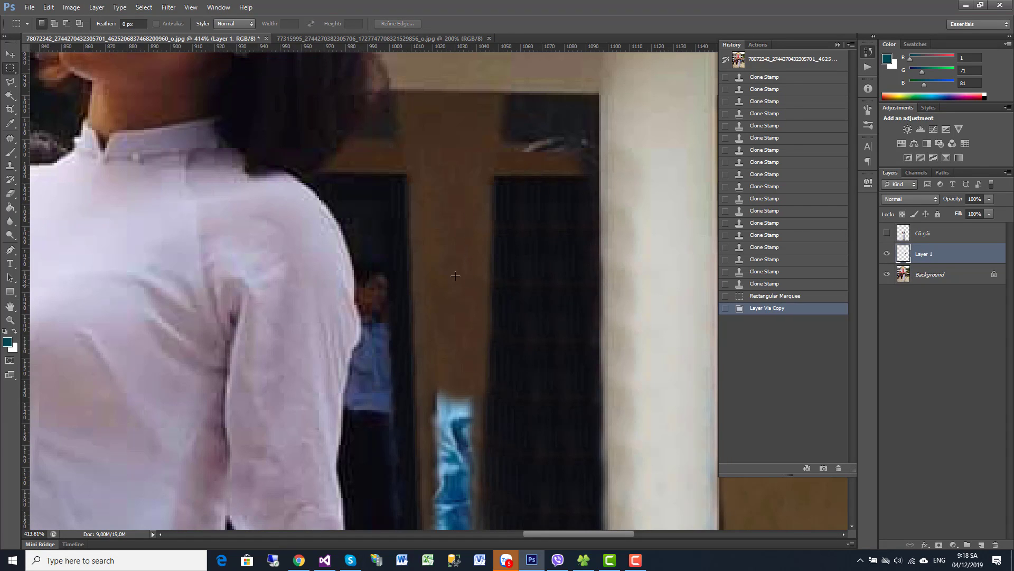
Distort the copied strip, skewing and stretching it over the doorway.
{"action": "left_click", "coordinate": [53, 8]}
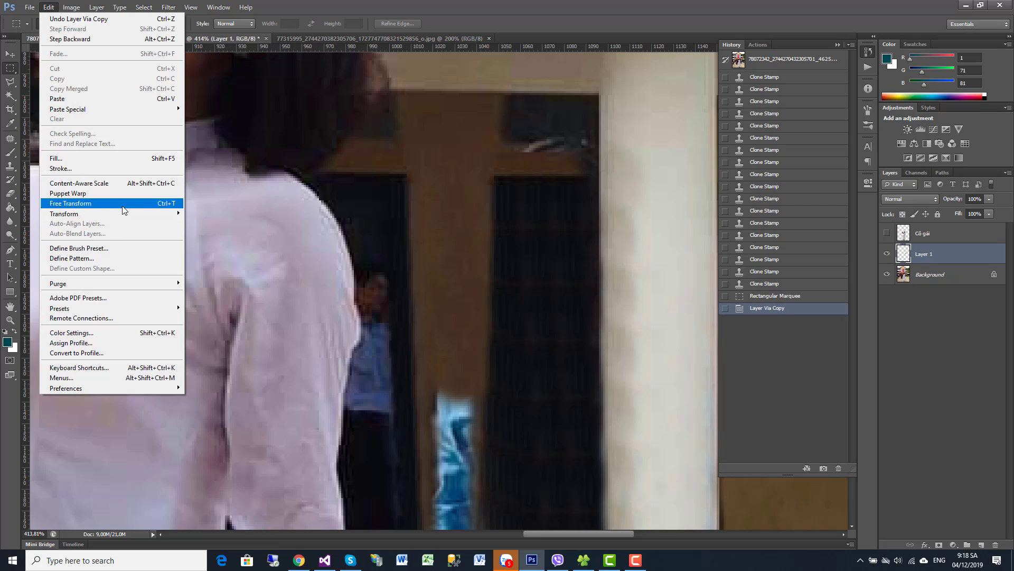
{"action": "left_click", "coordinate": [80, 201]}
{"action": "right_click", "coordinate": [494, 267]}
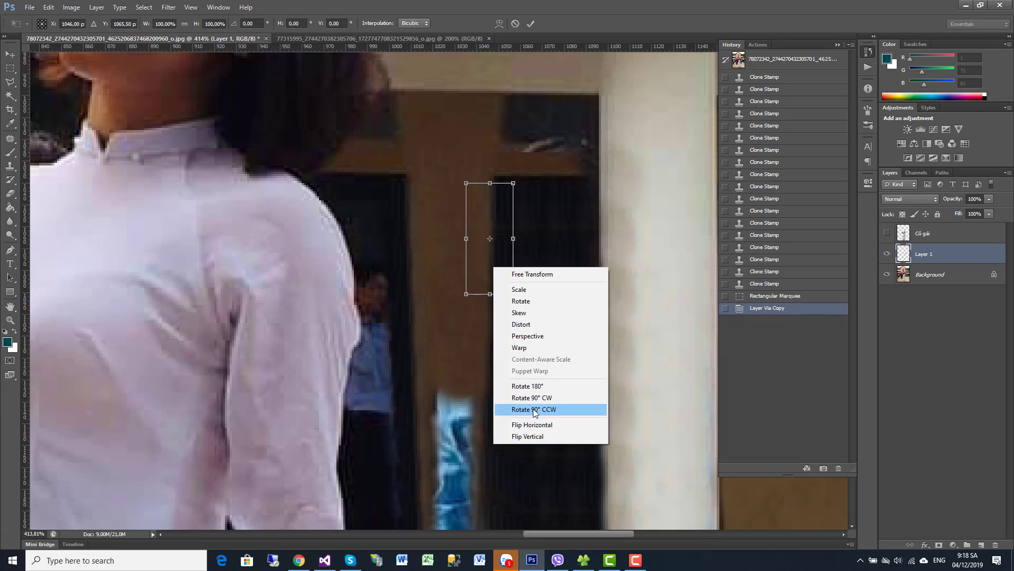
{"action": "left_click", "coordinate": [522, 324]}
{"action": "left_click_drag", "start_coordinate": [518, 295], "coordinate": [520, 295]}
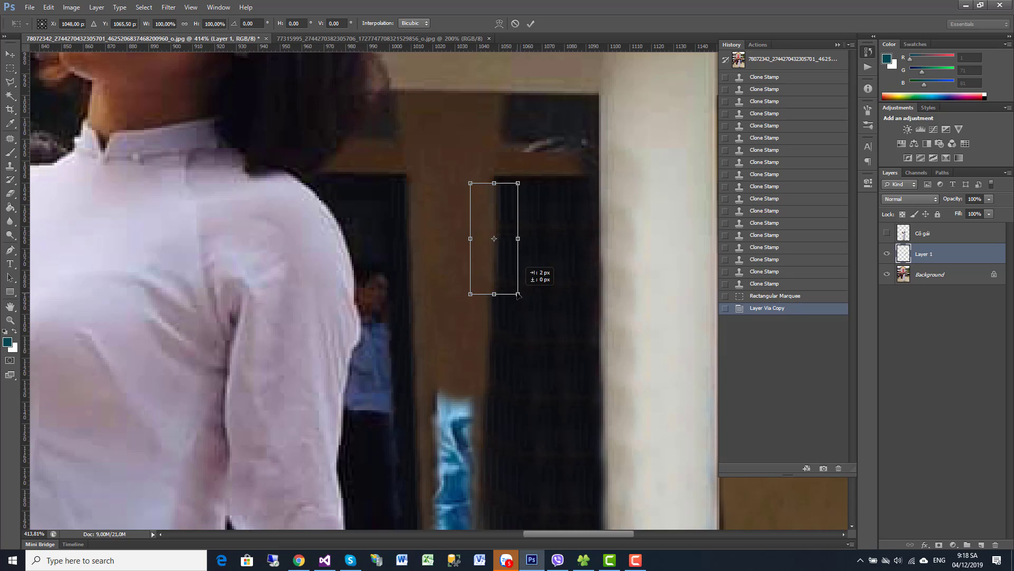
{"action": "left_click_drag", "start_coordinate": [473, 185], "coordinate": [464, 185]}
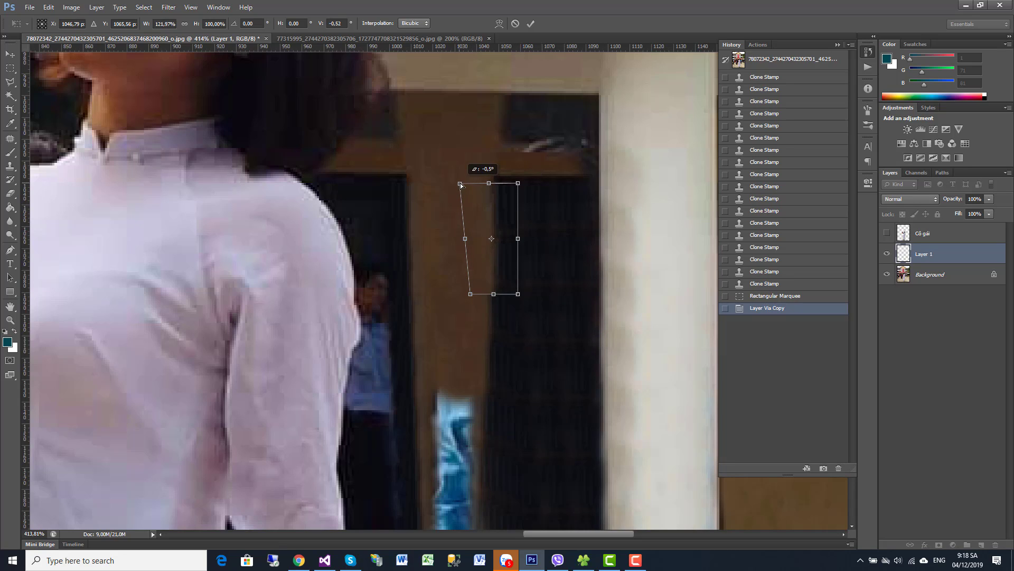
{"action": "left_click_drag", "start_coordinate": [519, 295], "coordinate": [535, 297]}
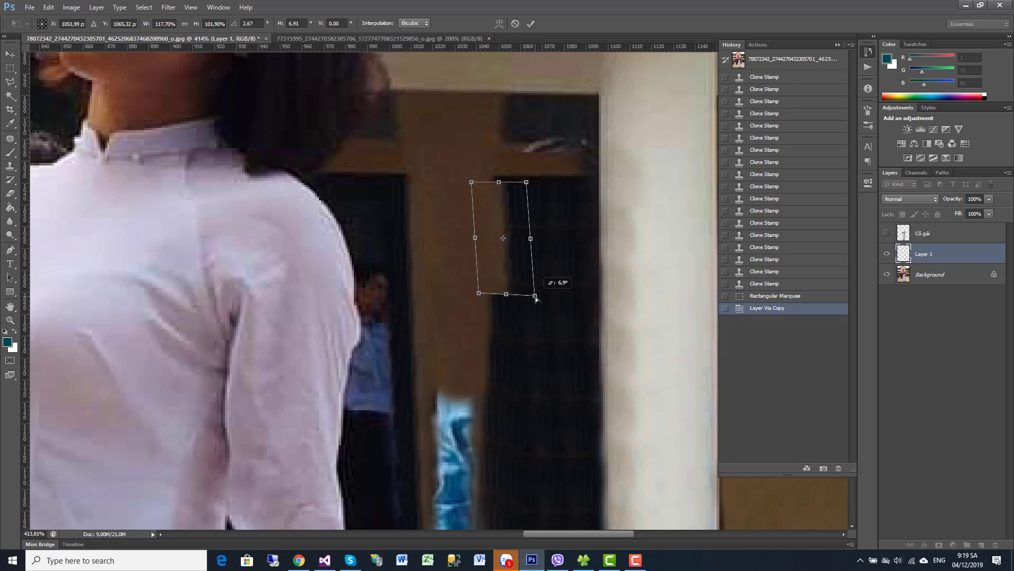
{"action": "left_click_drag", "start_coordinate": [514, 258], "coordinate": [505, 252]}
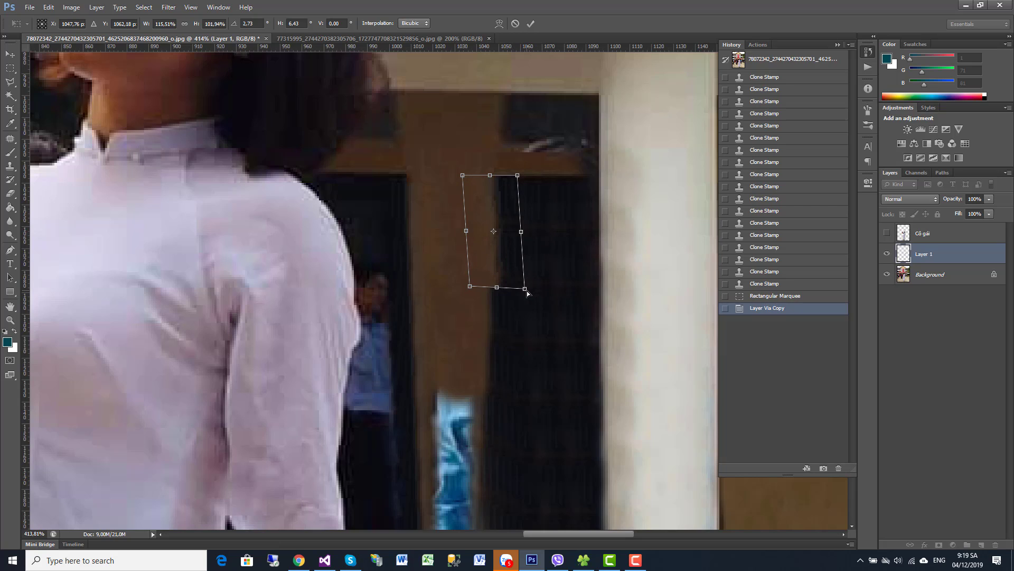
{"action": "left_click_drag", "start_coordinate": [526, 294], "coordinate": [497, 508]}
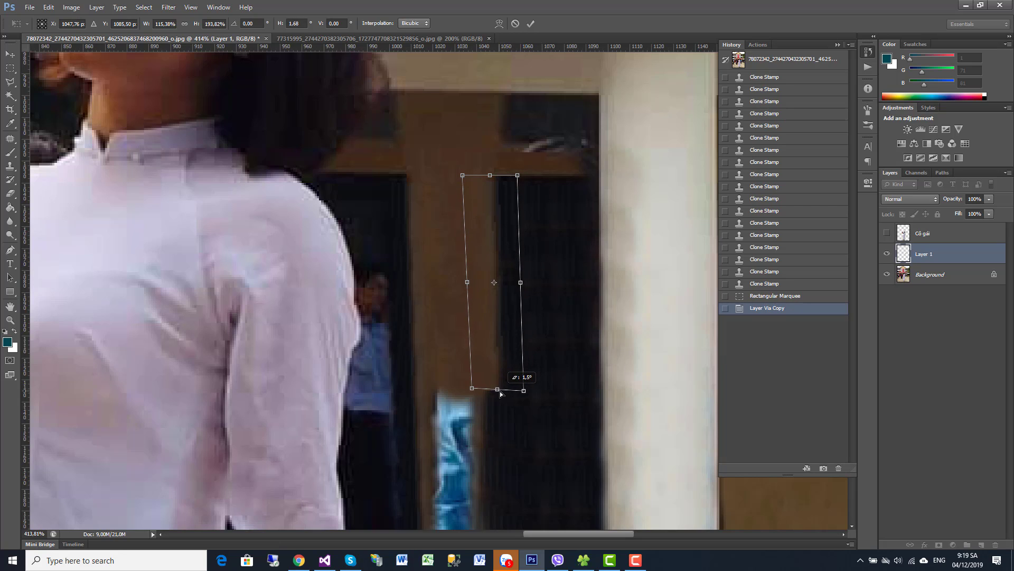
{"action": "left_click_drag", "start_coordinate": [541, 450], "coordinate": [557, 288]}
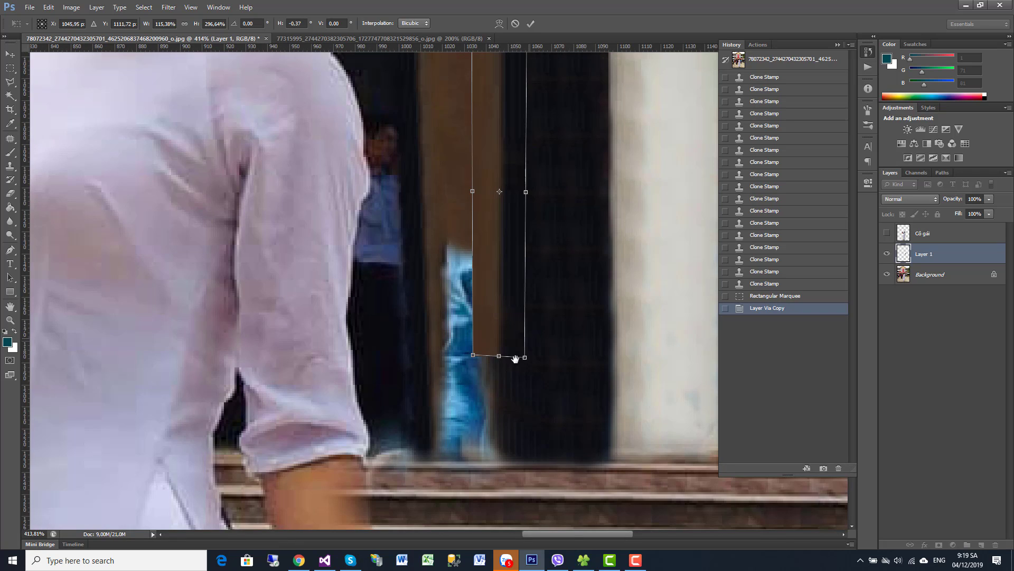
{"action": "left_click_drag", "start_coordinate": [499, 356], "coordinate": [528, 423]}
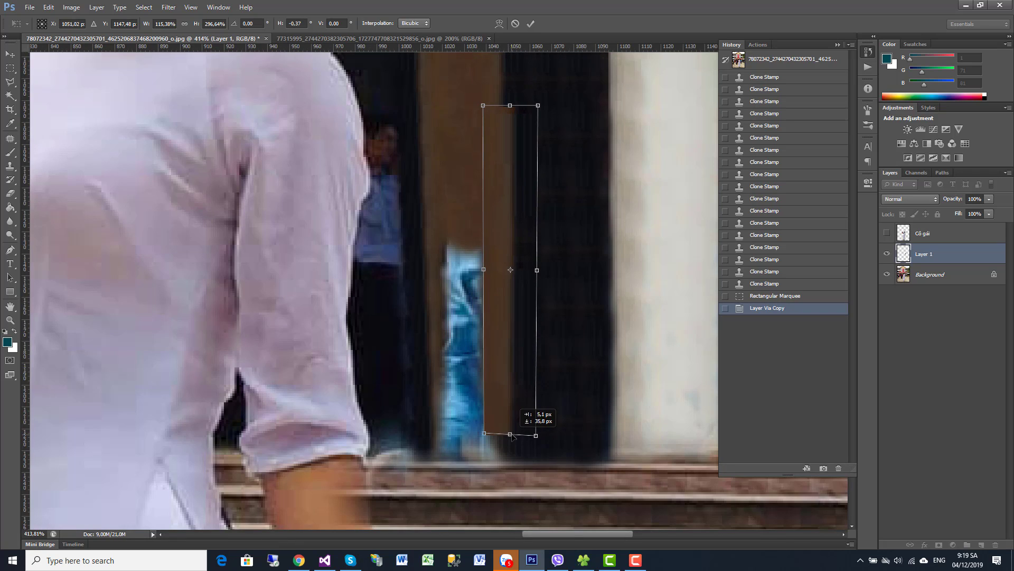
Straighten the strip's bottom edge near the steps and commit the transform.
{"action": "key", "text": "ctrl+z"}
{"action": "scroll", "coordinate": [552, 254], "scroll_direction": "down", "scroll_amount": 1}
{"action": "scroll", "coordinate": [582, 319], "scroll_direction": "down", "scroll_amount": 2}
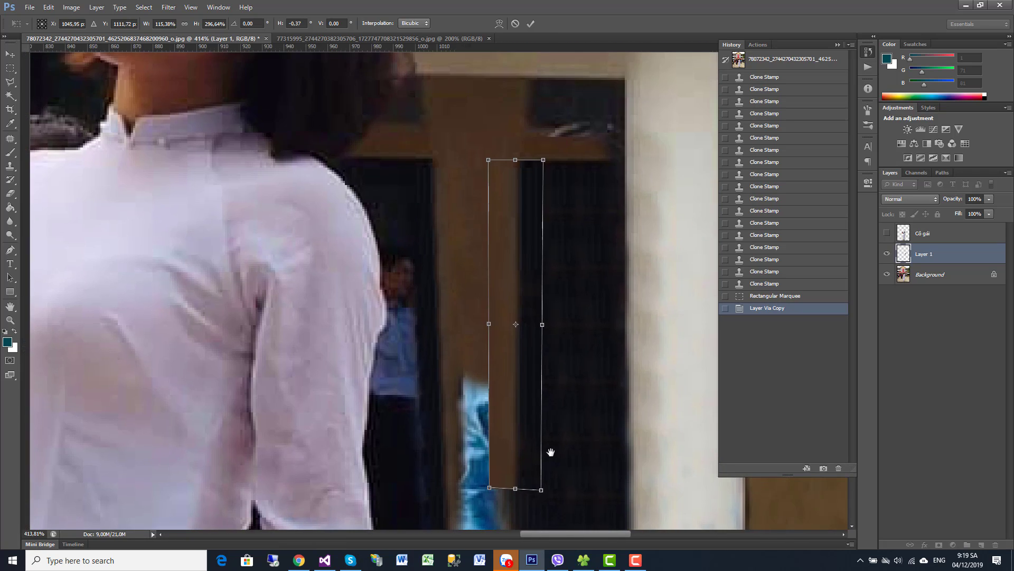
{"action": "scroll", "coordinate": [550, 453], "scroll_direction": "down", "scroll_amount": 1}
{"action": "scroll", "coordinate": [568, 397], "scroll_direction": "down", "scroll_amount": 1}
{"action": "mouse_move", "coordinate": [544, 459]}
{"action": "left_mouse_down"}
{"action": "mouse_move", "coordinate": [487, 357]}
{"action": "mouse_move", "coordinate": [491, 421]}
{"action": "left_mouse_up"}
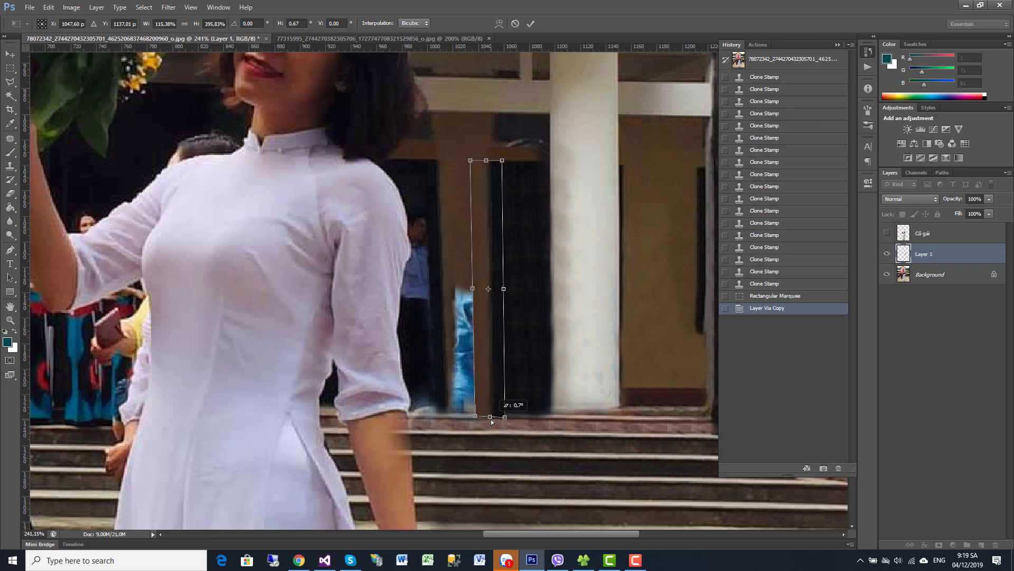
{"action": "left_click_drag", "start_coordinate": [490, 419], "coordinate": [490, 414]}
{"action": "key", "text": "Return"}
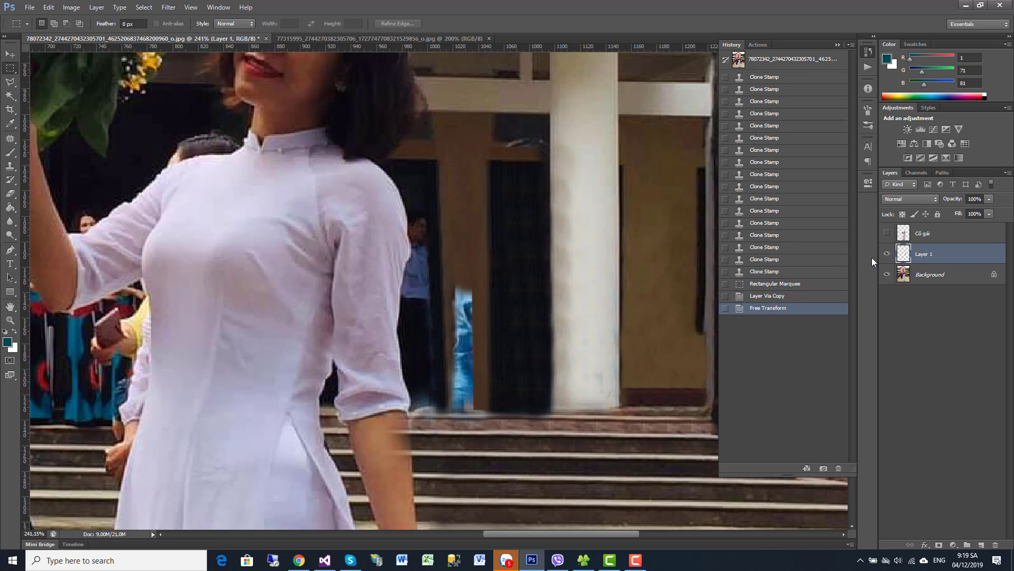
Merge the copied strip down into the background layer.
{"action": "right_click", "coordinate": [915, 255]}
{"action": "left_click", "coordinate": [825, 421]}
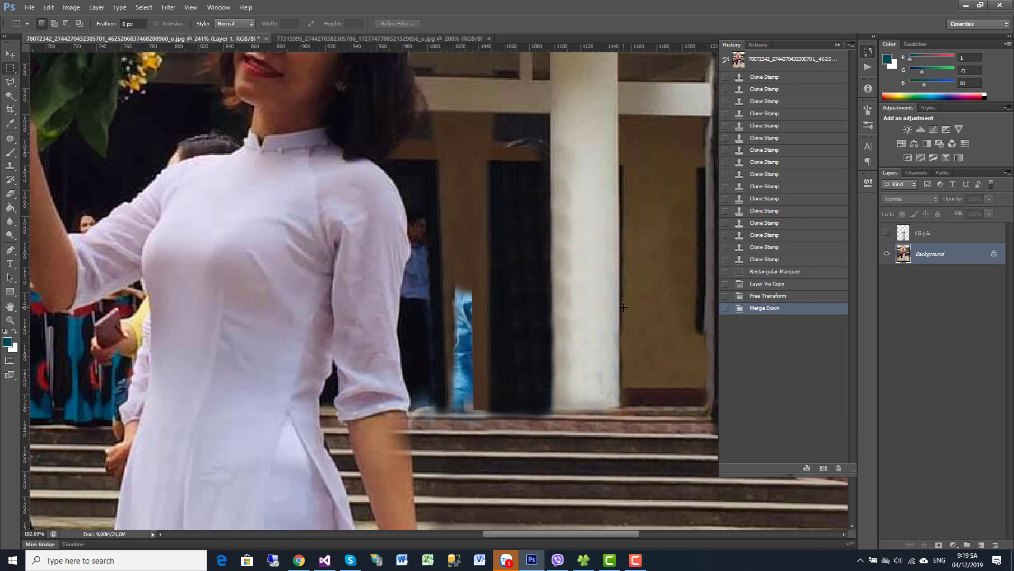
{"action": "key", "text": "ctrl+0"}
Clone Stamp over the pale speck on the dark door panel.
{"action": "scroll", "coordinate": [575, 262], "scroll_direction": "up", "scroll_amount": 1}
{"action": "scroll", "coordinate": [581, 233], "scroll_direction": "up", "scroll_amount": 3}
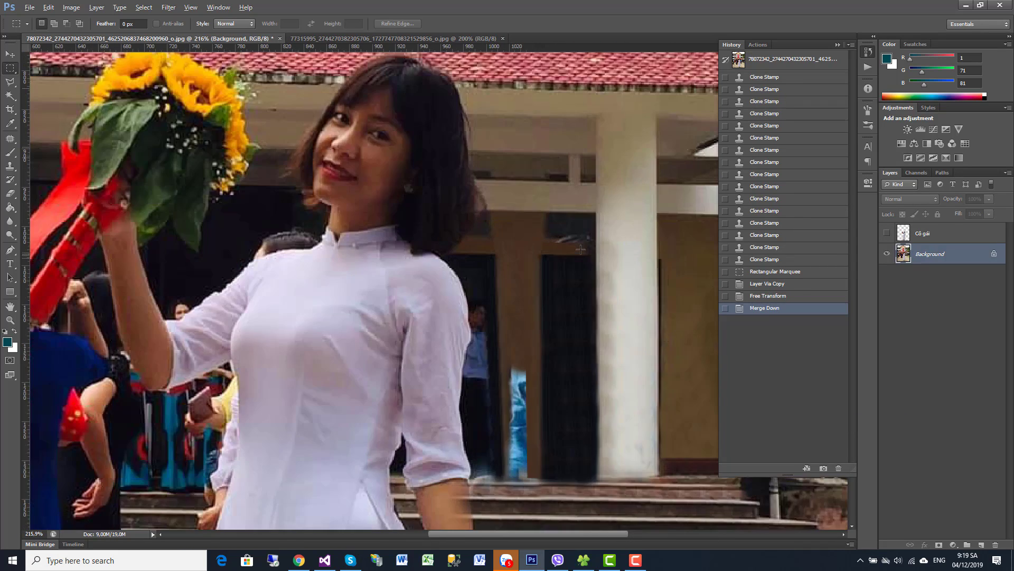
{"action": "scroll", "coordinate": [585, 225], "scroll_direction": "up", "scroll_amount": 2}
{"action": "scroll", "coordinate": [584, 225], "scroll_direction": "up", "scroll_amount": 1}
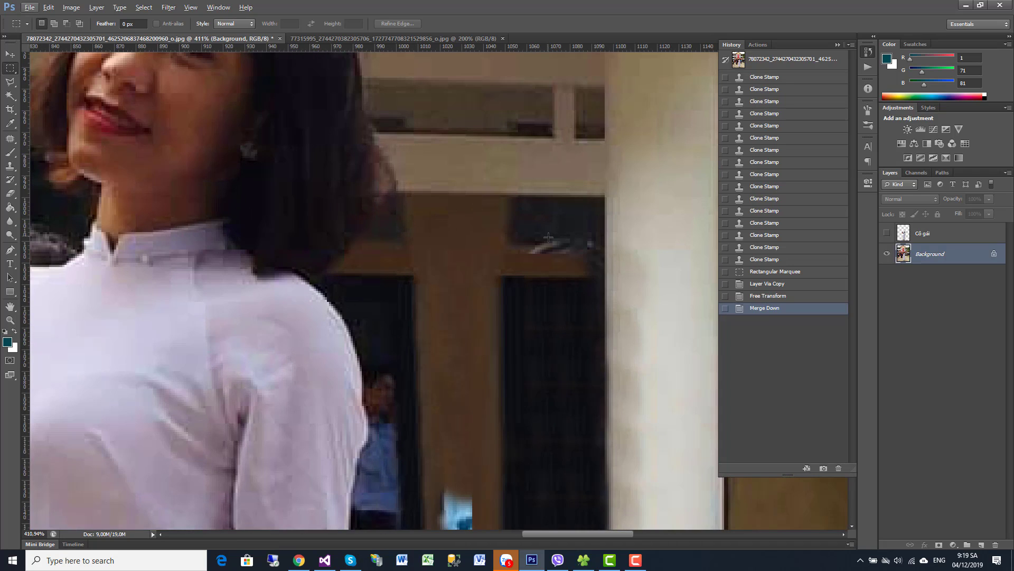
{"action": "left_click", "coordinate": [10, 165]}
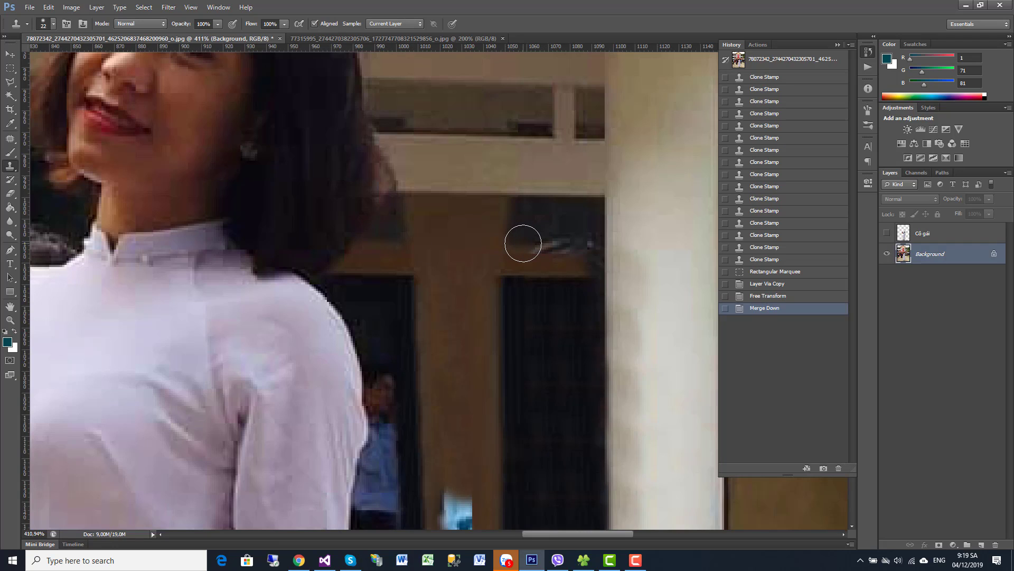
{"action": "left_click", "coordinate": [522, 244]}
{"action": "left_click", "coordinate": [530, 267]}
{"action": "left_click", "coordinate": [497, 224]}
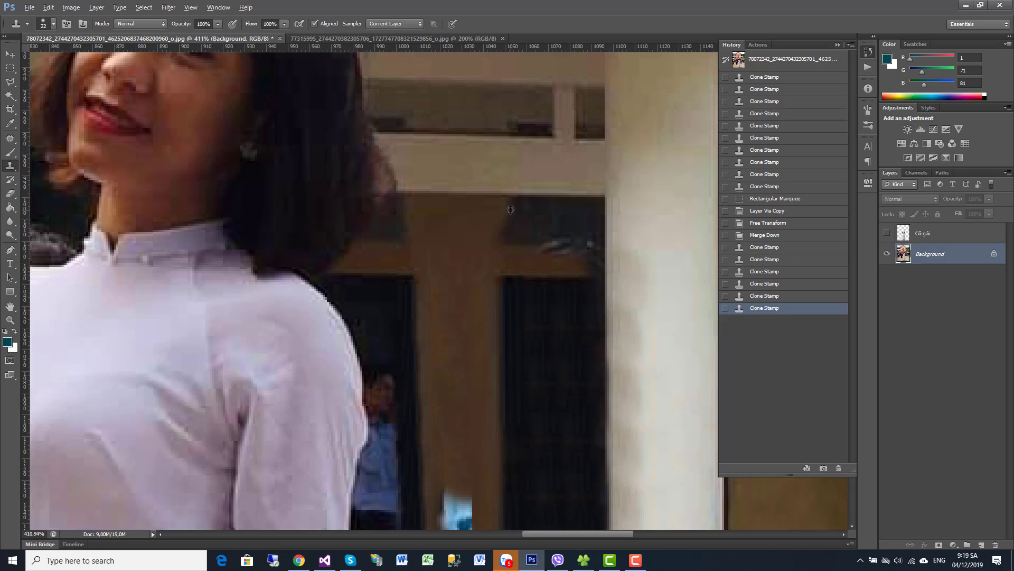
Revert to the merged state in History and retry cloning over the speck.
{"action": "key", "text": "ctrl+z"}
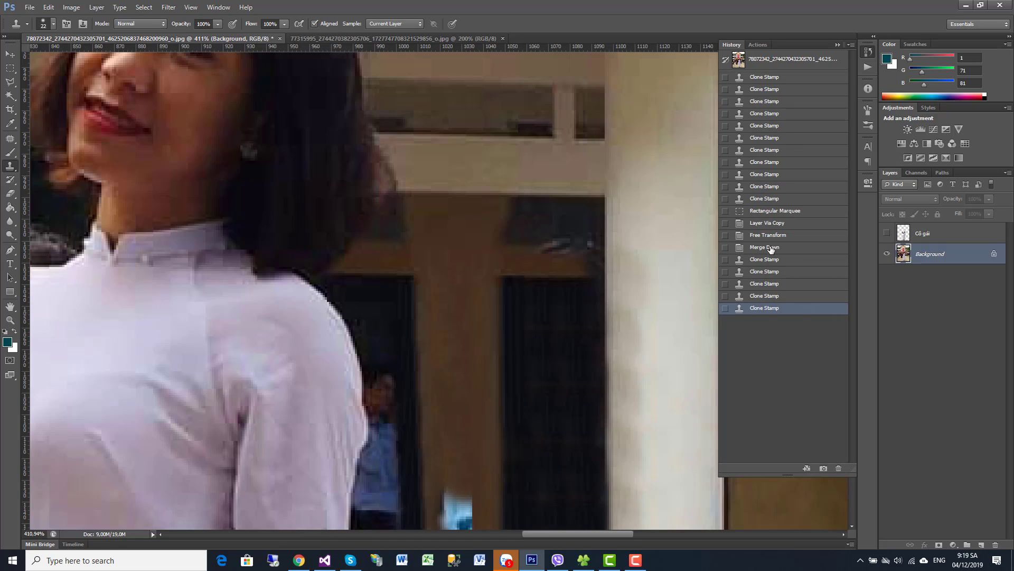
{"action": "left_click", "coordinate": [771, 248]}
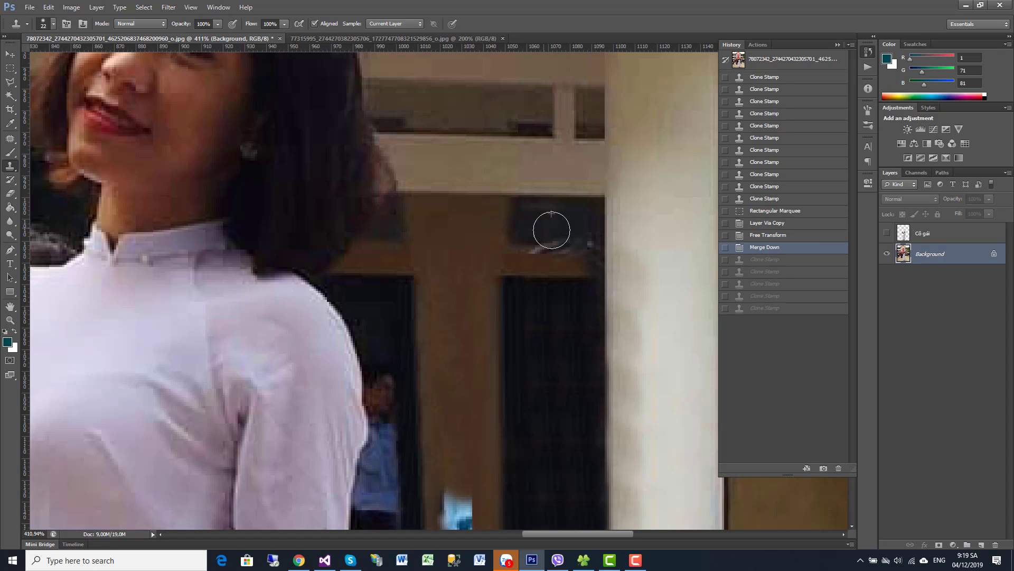
{"action": "left_click", "coordinate": [551, 230]}
{"action": "left_click", "coordinate": [583, 227]}
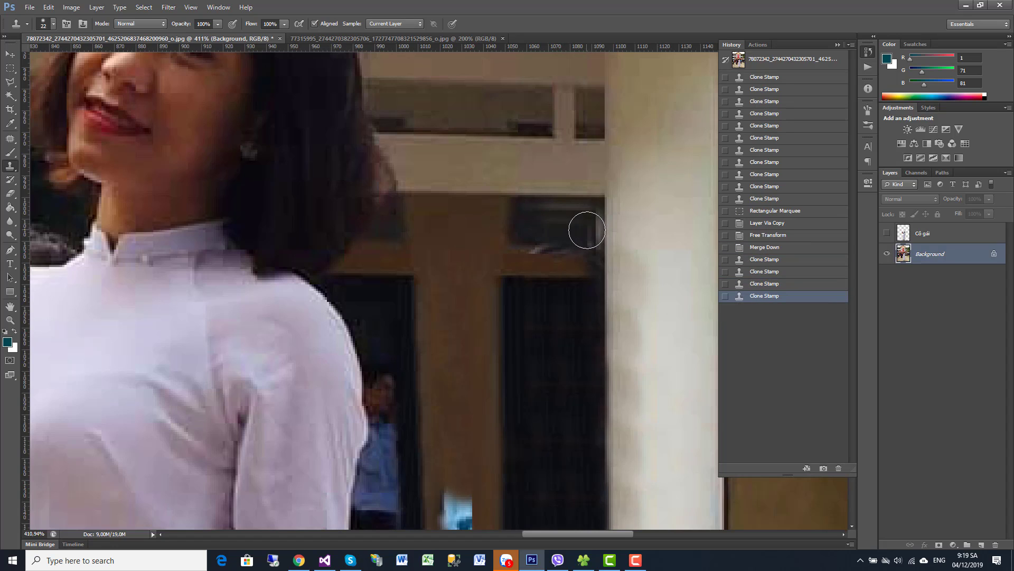
{"action": "left_click", "coordinate": [771, 260]}
Reduce the clone brush to 13 px and repaint the speck from the merged state.
{"action": "right_click", "coordinate": [552, 218]}
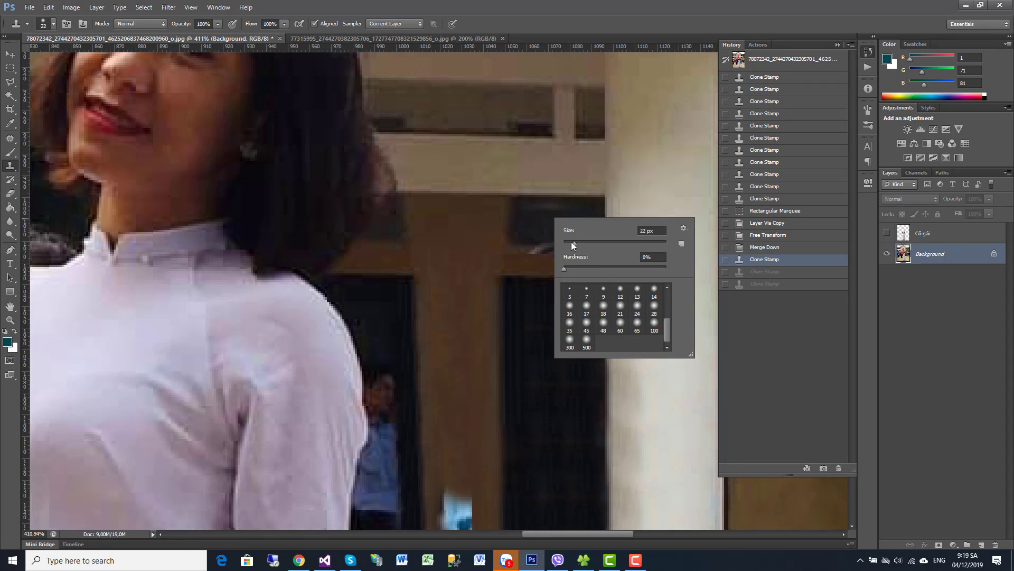
{"action": "left_click_drag", "start_coordinate": [571, 242], "coordinate": [570, 243]}
{"action": "left_click", "coordinate": [763, 264]}
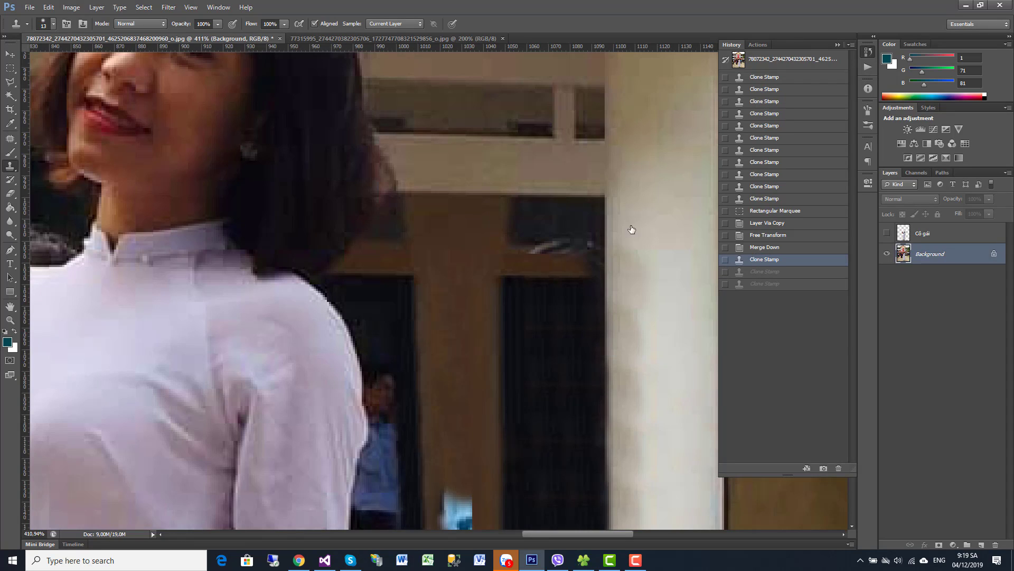
{"action": "left_click", "coordinate": [550, 233]}
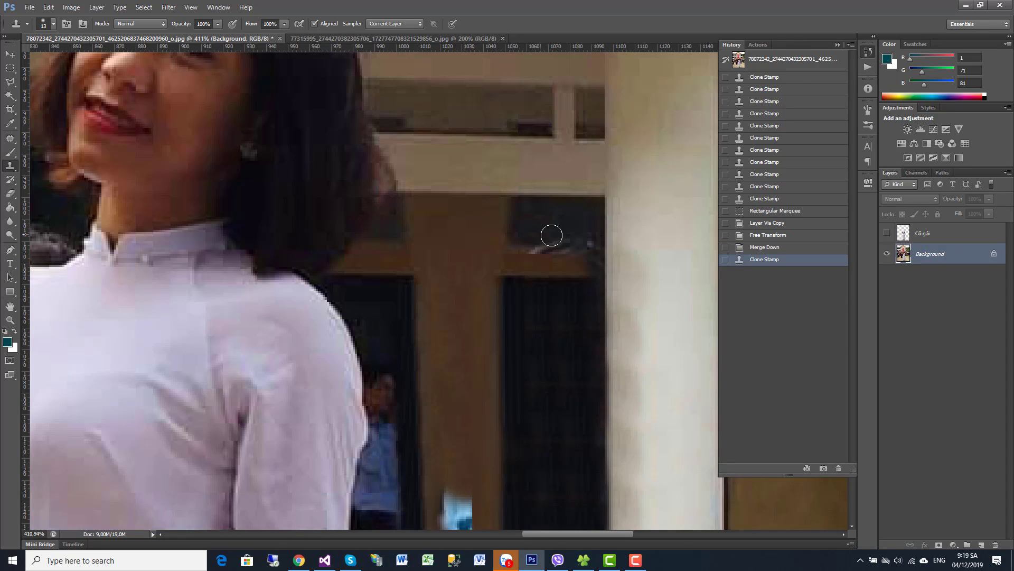
{"action": "left_click", "coordinate": [591, 234]}
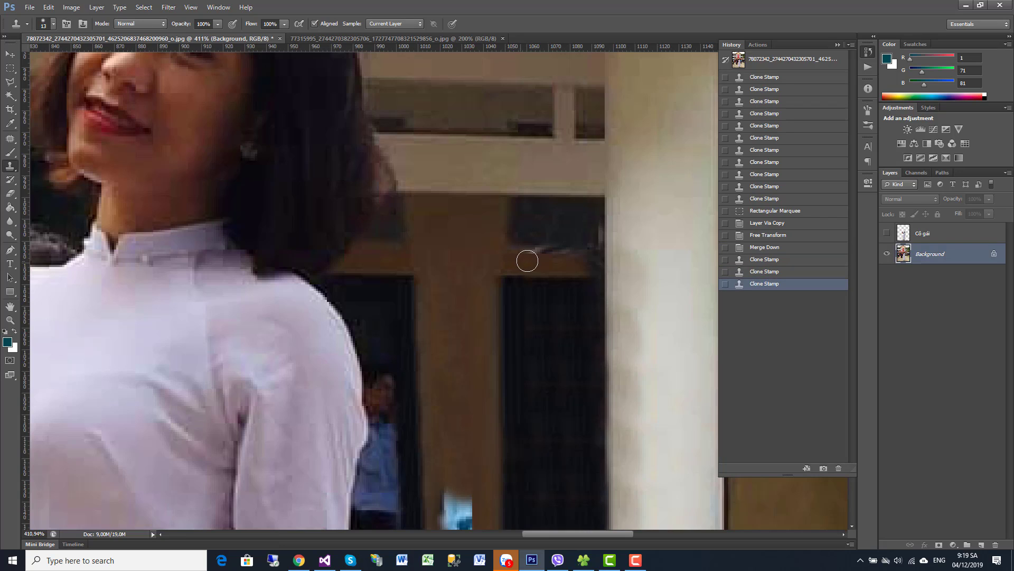
Touch up the door crossbar edge near the pillar.
{"action": "left_click", "coordinate": [555, 260]}
{"action": "left_click", "coordinate": [594, 258]}
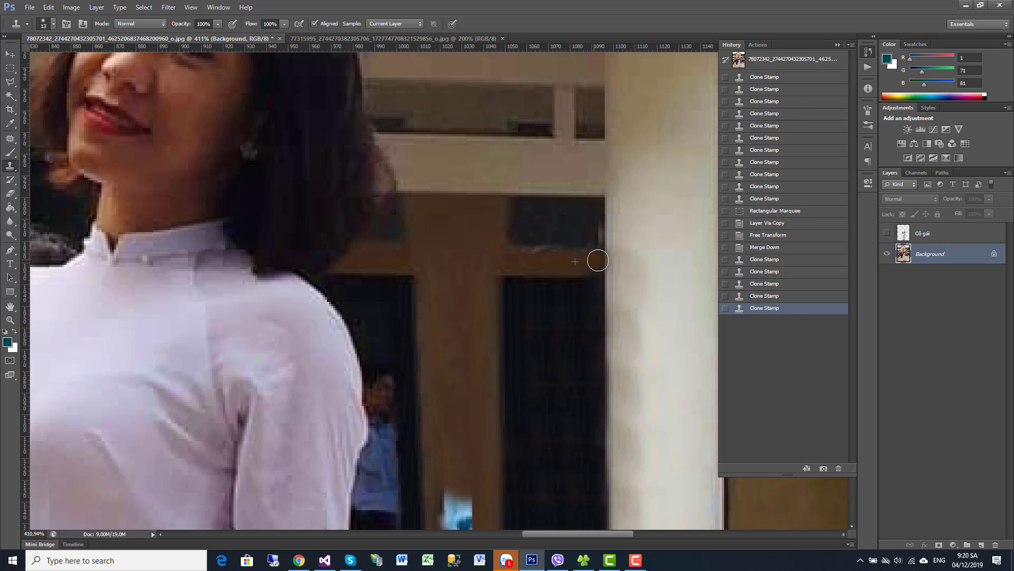
{"action": "left_click", "coordinate": [597, 267]}
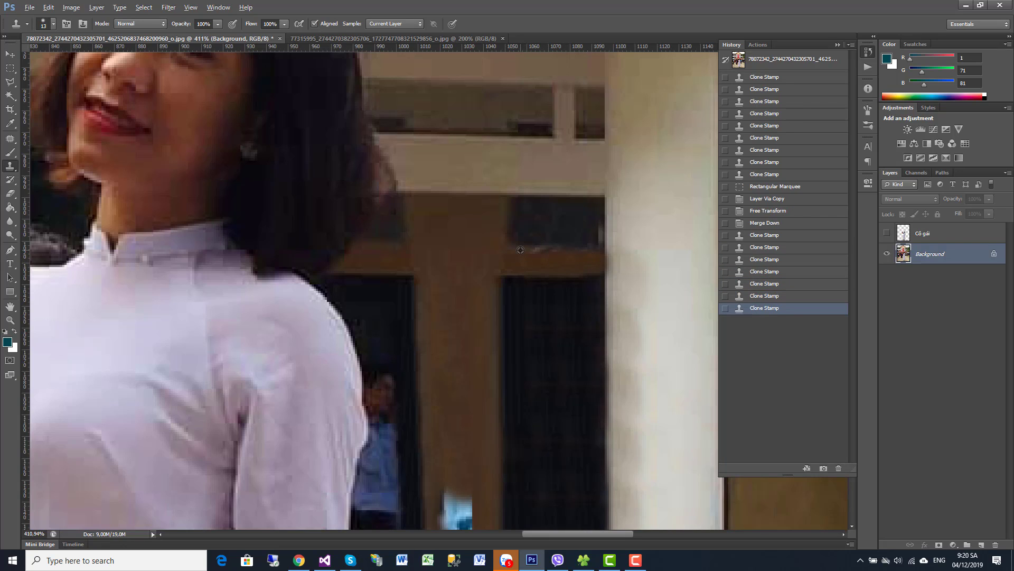
{"action": "left_click", "coordinate": [552, 252]}
{"action": "left_click", "coordinate": [590, 251]}
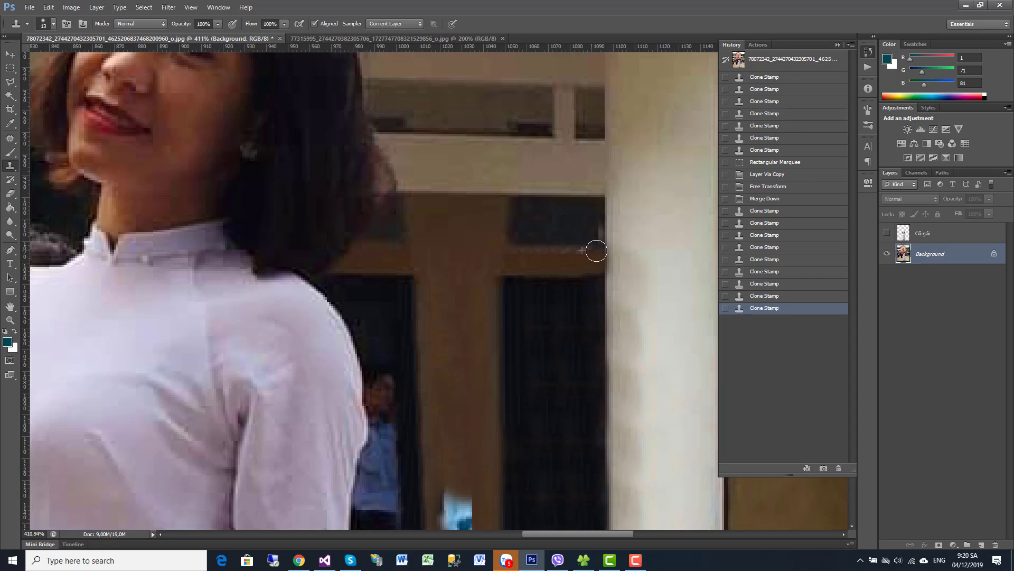
{"action": "left_click", "coordinate": [596, 250]}
{"action": "mouse_move", "coordinate": [527, 344]}
{"action": "left_mouse_down"}
{"action": "mouse_move", "coordinate": [559, 211]}
{"action": "mouse_move", "coordinate": [553, 156]}
{"action": "mouse_move", "coordinate": [511, 154]}
{"action": "left_mouse_up"}
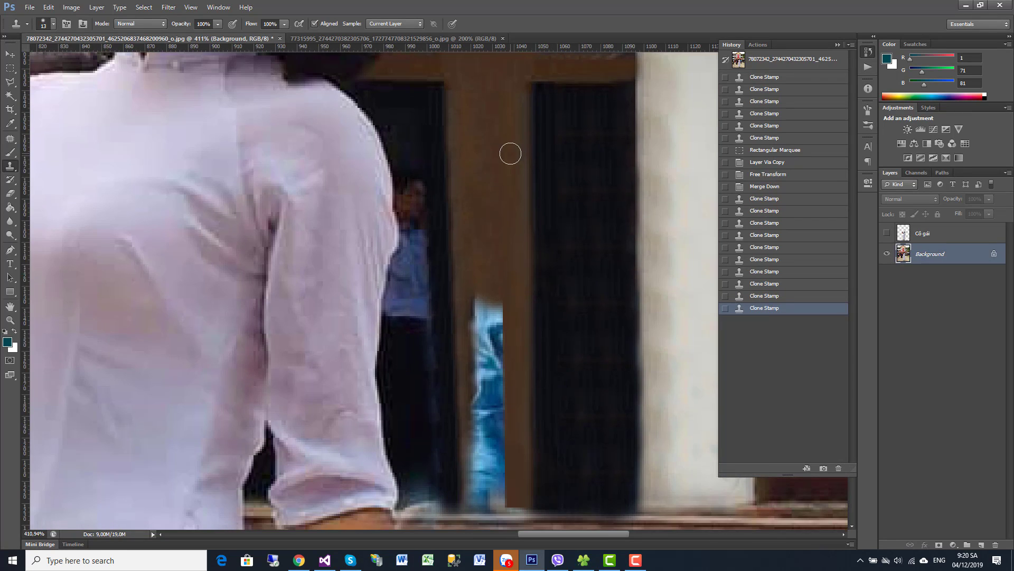
Set the Clone Stamp brush to 21 px with the doorway and blue patch in view.
{"action": "left_click", "coordinate": [10, 68]}
{"action": "scroll", "coordinate": [511, 192], "scroll_direction": "down", "scroll_amount": 3}
{"action": "scroll", "coordinate": [499, 179], "scroll_direction": "down", "scroll_amount": 3}
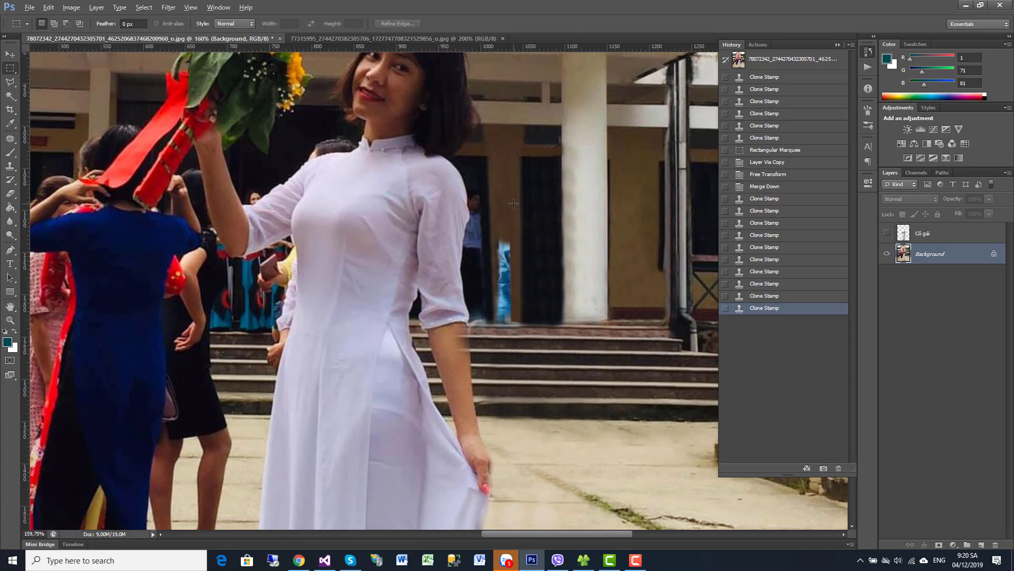
{"action": "scroll", "coordinate": [500, 178], "scroll_direction": "down", "scroll_amount": 1}
{"action": "scroll", "coordinate": [502, 178], "scroll_direction": "up", "scroll_amount": 2}
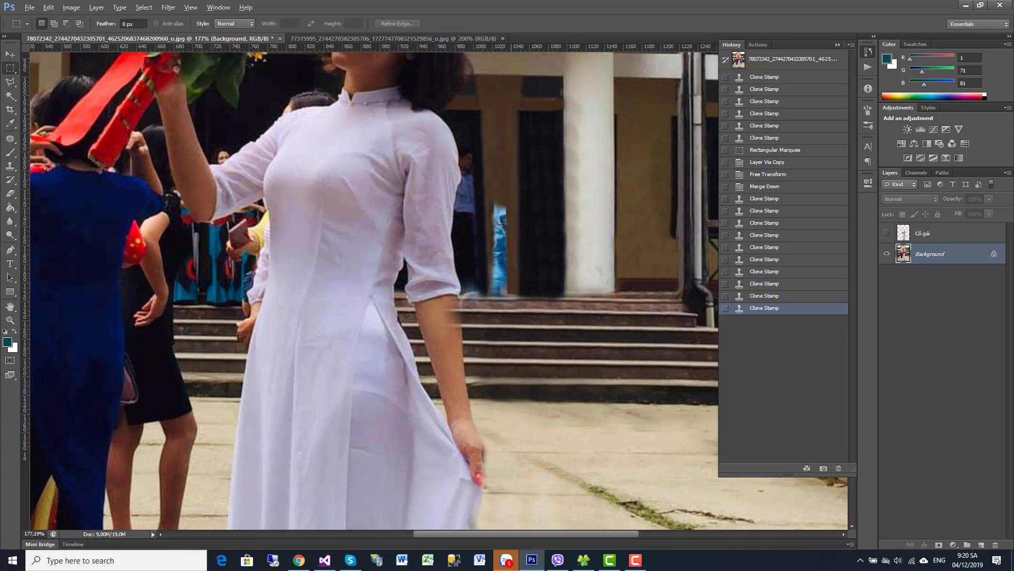
{"action": "scroll", "coordinate": [503, 177], "scroll_direction": "up", "scroll_amount": 1}
{"action": "scroll", "coordinate": [504, 176], "scroll_direction": "up", "scroll_amount": 1}
{"action": "left_click_drag", "start_coordinate": [504, 176], "coordinate": [484, 214]}
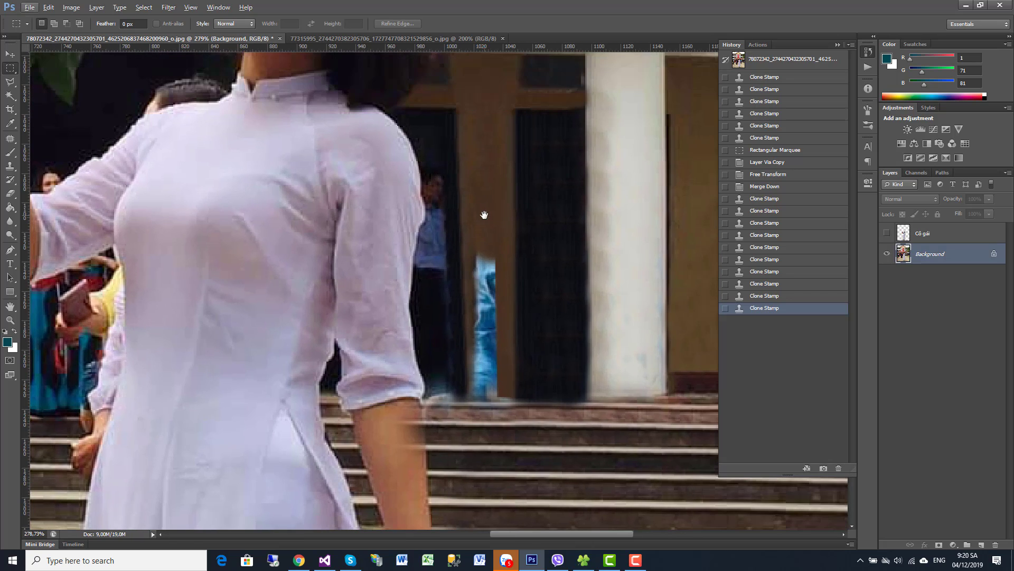
{"action": "left_click", "coordinate": [10, 165]}
{"action": "right_click", "coordinate": [484, 207]}
{"action": "left_click_drag", "start_coordinate": [508, 232], "coordinate": [511, 231]}
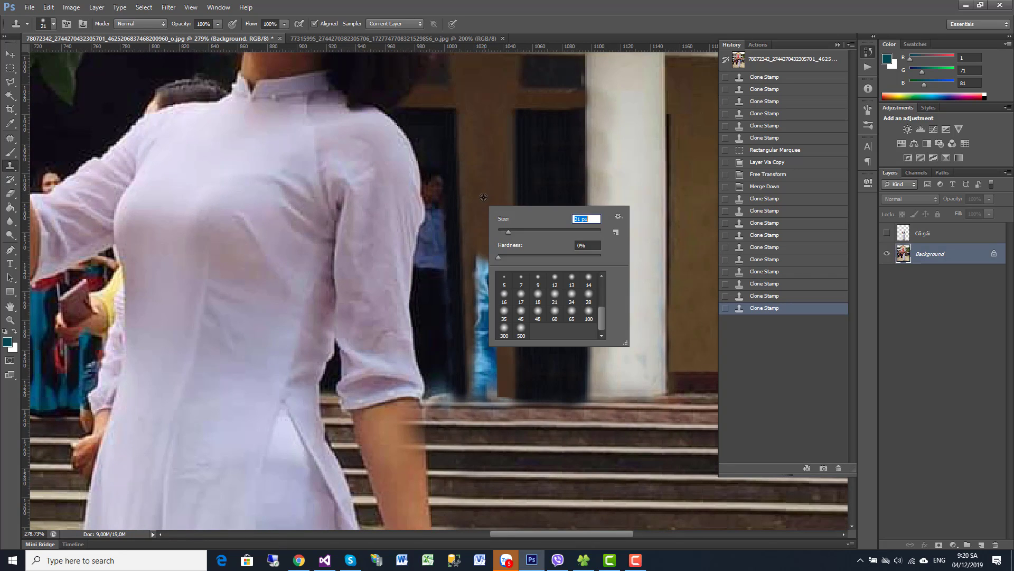
{"action": "key", "text": "Return"}
Cover the blue patch down to the stair base with cloned brown wall.
{"action": "mouse_move", "coordinate": [485, 264]}
{"action": "left_mouse_down"}
{"action": "mouse_move", "coordinate": [480, 246]}
{"action": "mouse_move", "coordinate": [490, 281]}
{"action": "mouse_move", "coordinate": [476, 244]}
{"action": "left_mouse_up"}
{"action": "mouse_move", "coordinate": [482, 288]}
{"action": "left_mouse_down"}
{"action": "mouse_move", "coordinate": [500, 328]}
{"action": "mouse_move", "coordinate": [478, 301]}
{"action": "mouse_move", "coordinate": [480, 339]}
{"action": "mouse_move", "coordinate": [479, 318]}
{"action": "left_mouse_up"}
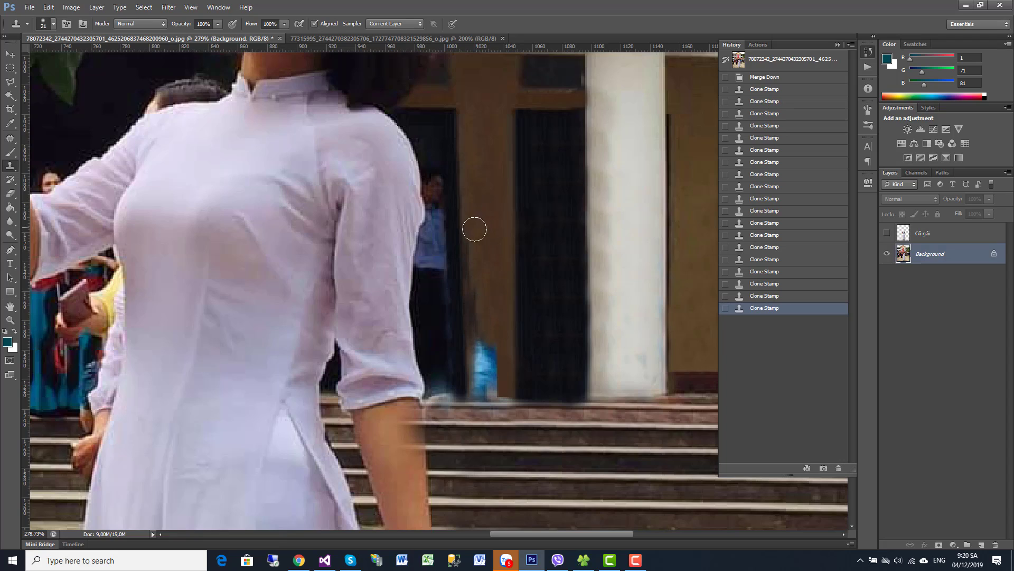
{"action": "left_click_drag", "start_coordinate": [475, 229], "coordinate": [476, 393]}
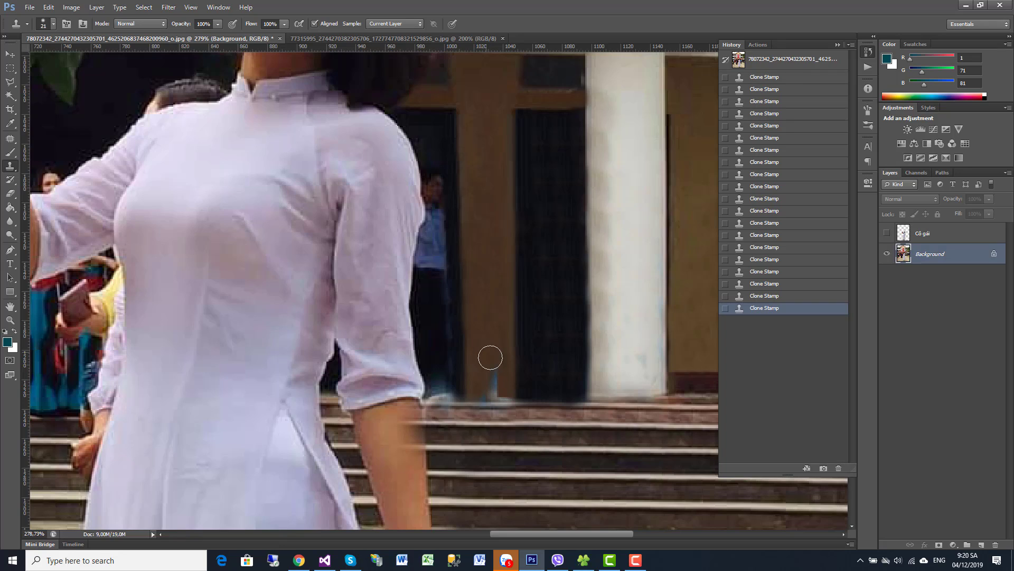
{"action": "left_click_drag", "start_coordinate": [490, 357], "coordinate": [492, 383]}
{"action": "mouse_move", "coordinate": [497, 332]}
{"action": "left_mouse_down"}
{"action": "mouse_move", "coordinate": [498, 385]}
{"action": "mouse_move", "coordinate": [482, 390]}
{"action": "mouse_move", "coordinate": [489, 343]}
{"action": "mouse_move", "coordinate": [502, 385]}
{"action": "mouse_move", "coordinate": [494, 385]}
{"action": "mouse_move", "coordinate": [487, 345]}
{"action": "left_mouse_up"}
Darken the door-base strip beside the elbow and undo the stray white stroke.
{"action": "left_click_drag", "start_coordinate": [486, 391], "coordinate": [494, 388]}
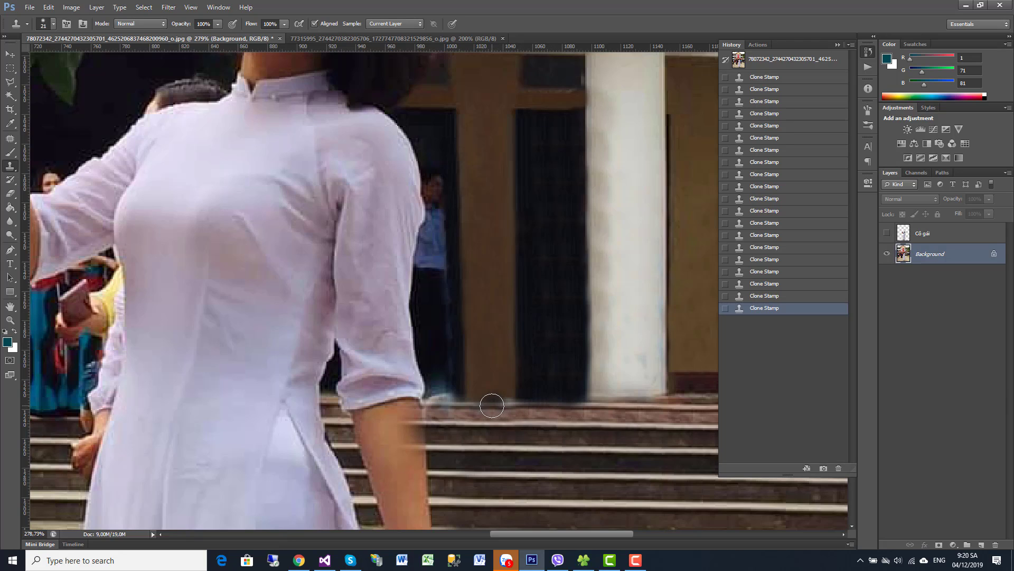
{"action": "left_click_drag", "start_coordinate": [511, 405], "coordinate": [496, 404]}
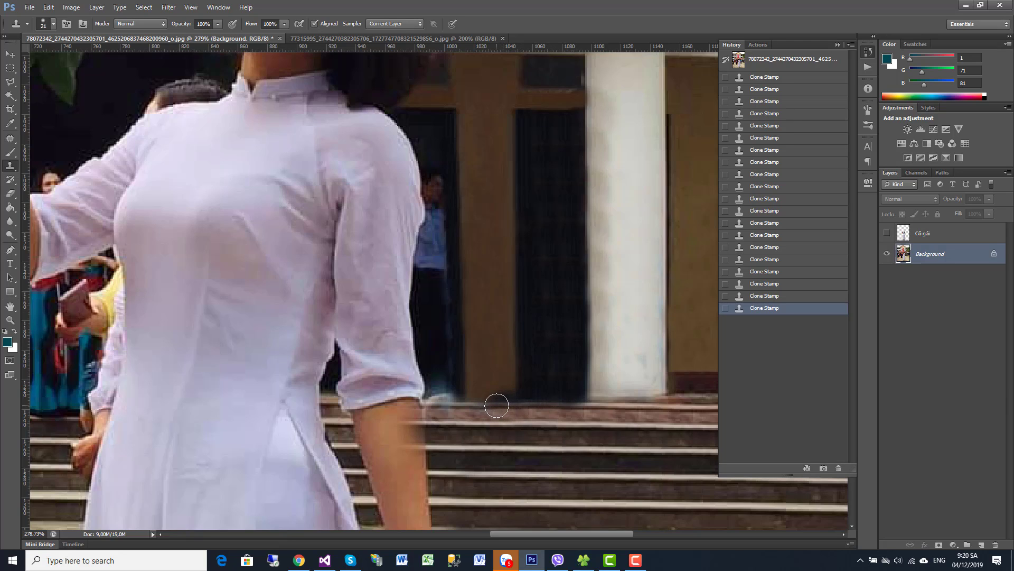
{"action": "left_click_drag", "start_coordinate": [497, 366], "coordinate": [504, 392]}
{"action": "left_click_drag", "start_coordinate": [432, 160], "coordinate": [430, 186]}
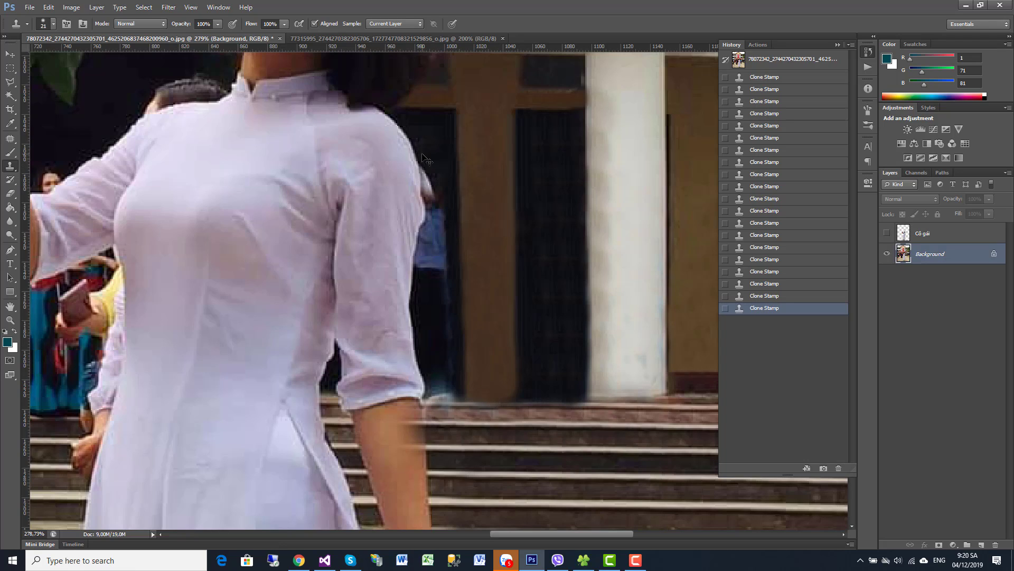
{"action": "key", "text": "ctrl+z"}
{"action": "left_click", "coordinate": [432, 274]}
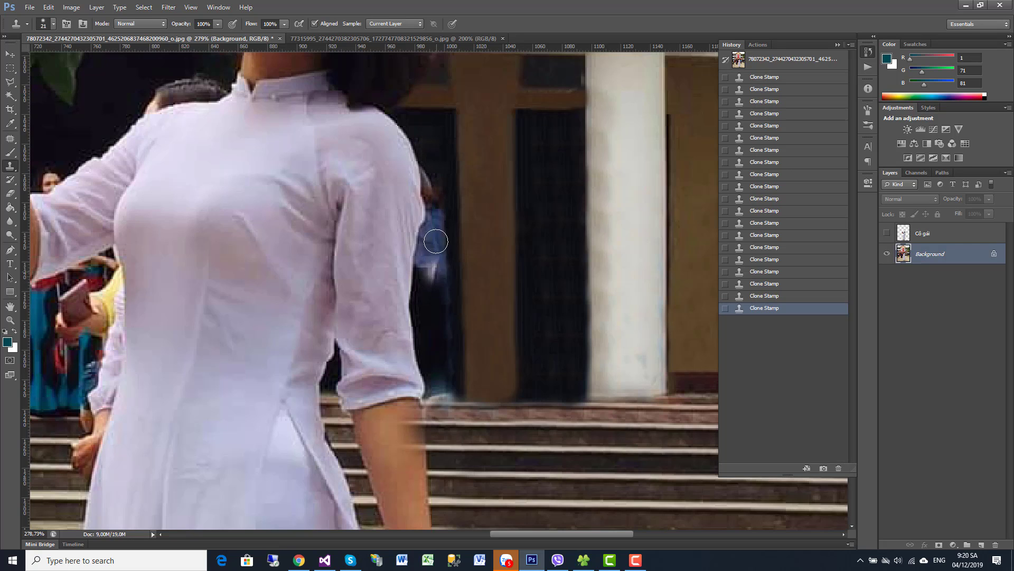
{"action": "key", "text": "ctrl+0"}
Clone doorway tone over the head and light patches along the lowered sleeve.
{"action": "scroll", "coordinate": [436, 151], "scroll_direction": "up", "scroll_amount": 5}
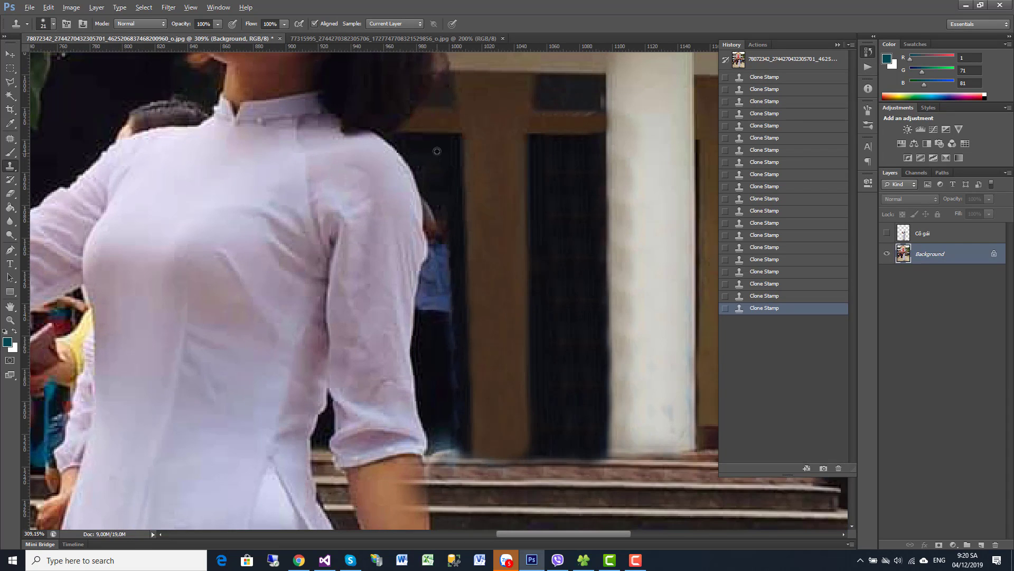
{"action": "left_click_drag", "start_coordinate": [440, 204], "coordinate": [425, 202]}
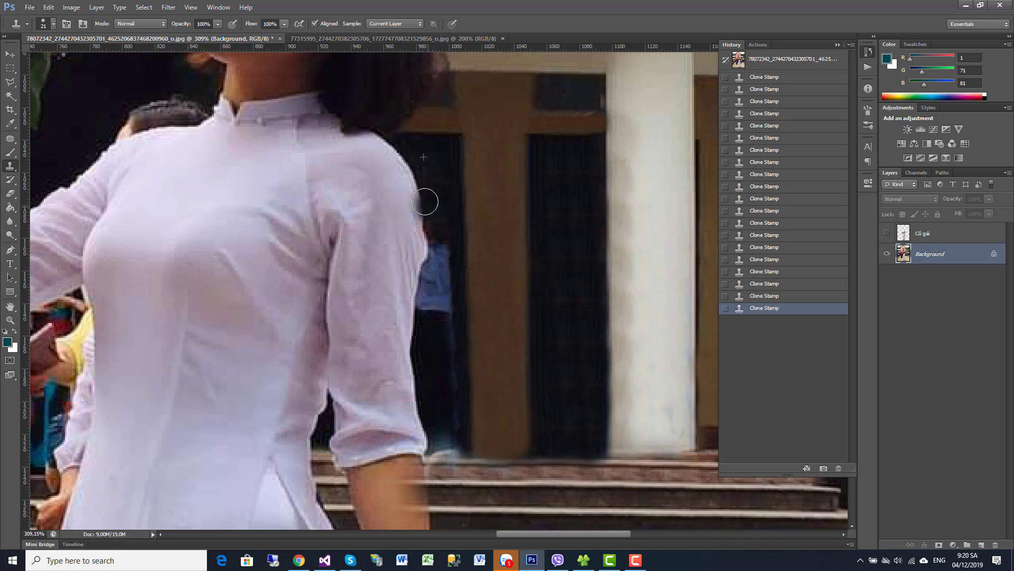
{"action": "mouse_move", "coordinate": [430, 154]}
{"action": "left_mouse_down"}
{"action": "mouse_move", "coordinate": [422, 169]}
{"action": "mouse_move", "coordinate": [439, 210]}
{"action": "left_mouse_up"}
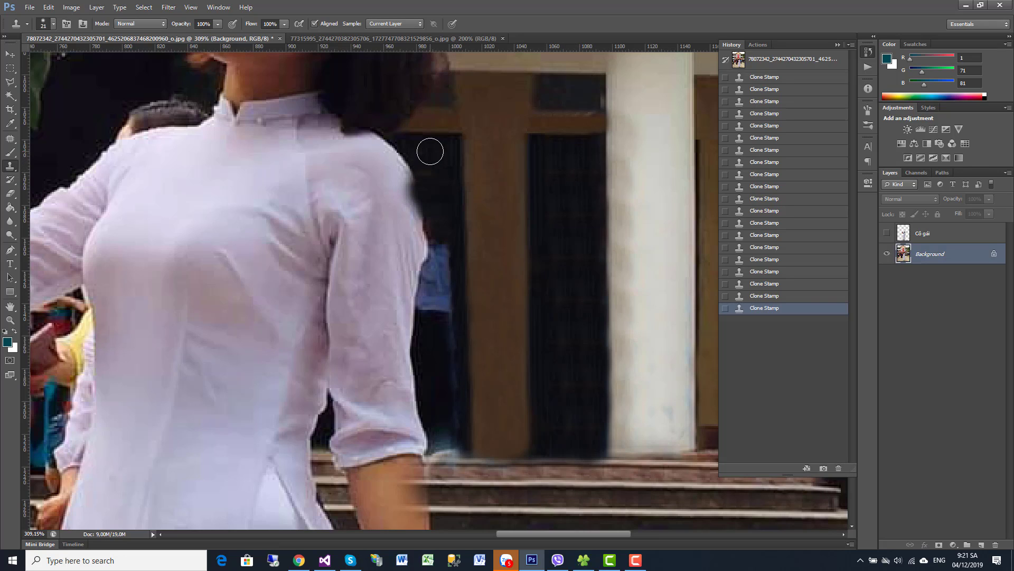
{"action": "mouse_move", "coordinate": [430, 181]}
{"action": "left_mouse_down"}
{"action": "mouse_move", "coordinate": [430, 244]}
{"action": "mouse_move", "coordinate": [449, 269]}
{"action": "mouse_move", "coordinate": [445, 299]}
{"action": "mouse_move", "coordinate": [426, 275]}
{"action": "mouse_move", "coordinate": [431, 317]}
{"action": "left_mouse_up"}
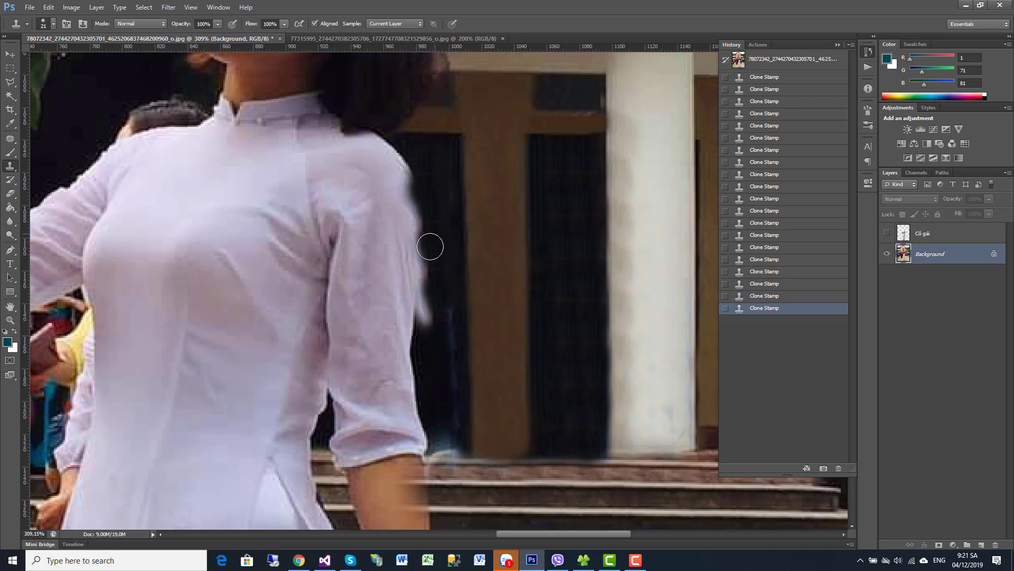
{"action": "mouse_move", "coordinate": [430, 246]}
{"action": "left_mouse_down"}
{"action": "mouse_move", "coordinate": [430, 306]}
{"action": "mouse_move", "coordinate": [439, 271]}
{"action": "left_mouse_up"}
{"action": "mouse_move", "coordinate": [445, 316]}
{"action": "left_mouse_down"}
{"action": "mouse_move", "coordinate": [444, 360]}
{"action": "mouse_move", "coordinate": [426, 195]}
{"action": "left_mouse_up"}
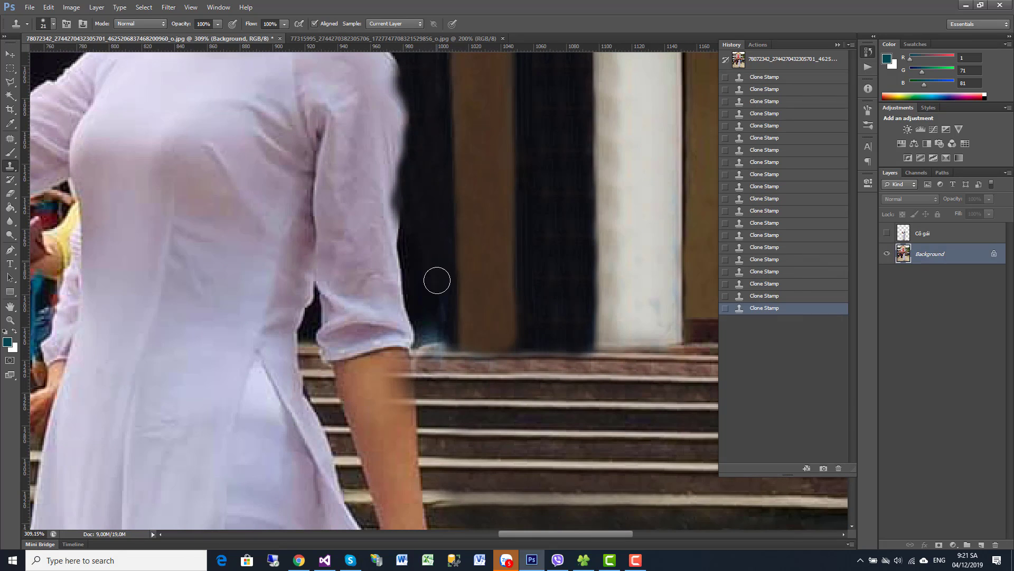
Remove the blue and light streaks by the lower sleeve and blend the top stair edge.
{"action": "mouse_move", "coordinate": [437, 278]}
{"action": "left_mouse_down"}
{"action": "mouse_move", "coordinate": [433, 333]}
{"action": "mouse_move", "coordinate": [441, 338]}
{"action": "mouse_move", "coordinate": [431, 341]}
{"action": "mouse_move", "coordinate": [426, 292]}
{"action": "left_mouse_up"}
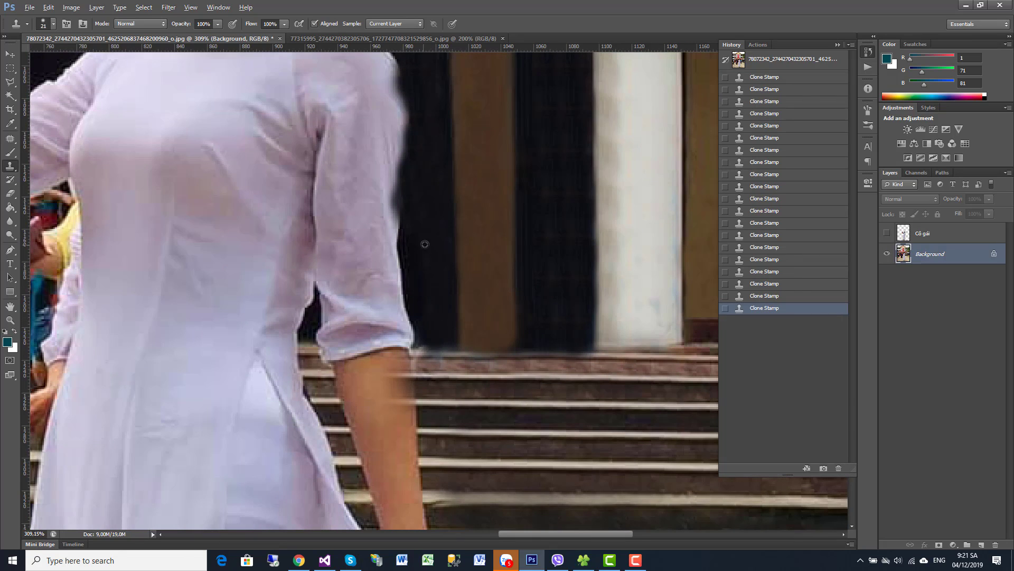
{"action": "left_click_drag", "start_coordinate": [444, 344], "coordinate": [420, 340]}
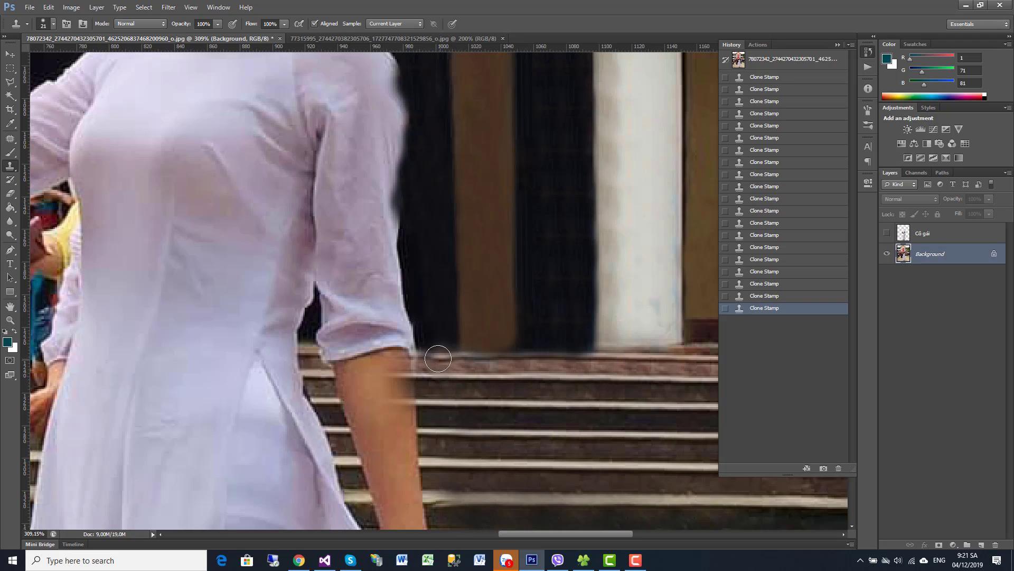
{"action": "mouse_move", "coordinate": [430, 351]}
{"action": "left_mouse_down"}
{"action": "mouse_move", "coordinate": [418, 346]}
{"action": "mouse_move", "coordinate": [544, 359]}
{"action": "left_mouse_up"}
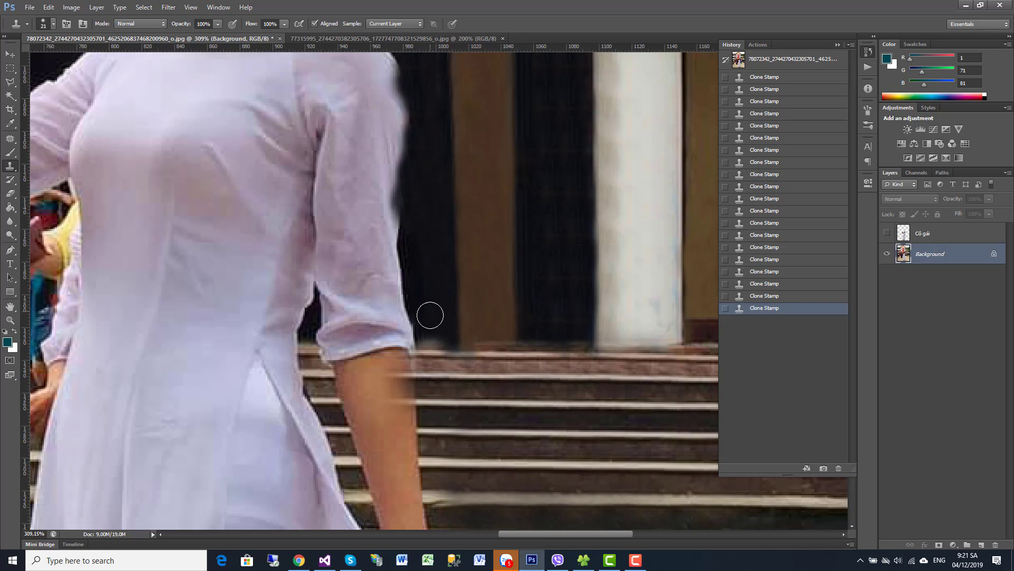
{"action": "left_click_drag", "start_coordinate": [430, 315], "coordinate": [434, 292]}
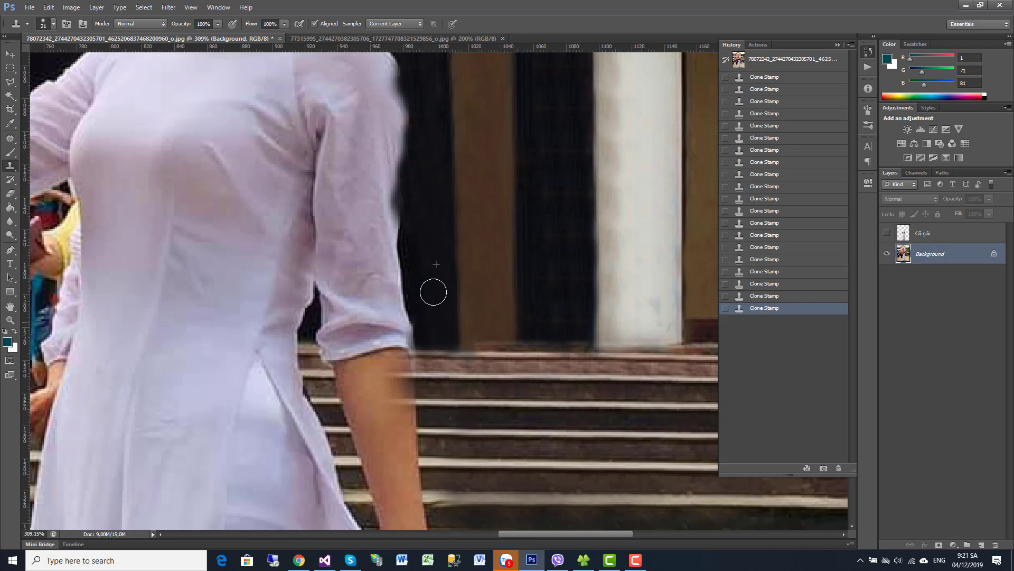
{"action": "scroll", "coordinate": [433, 292], "scroll_direction": "down", "scroll_amount": 5}
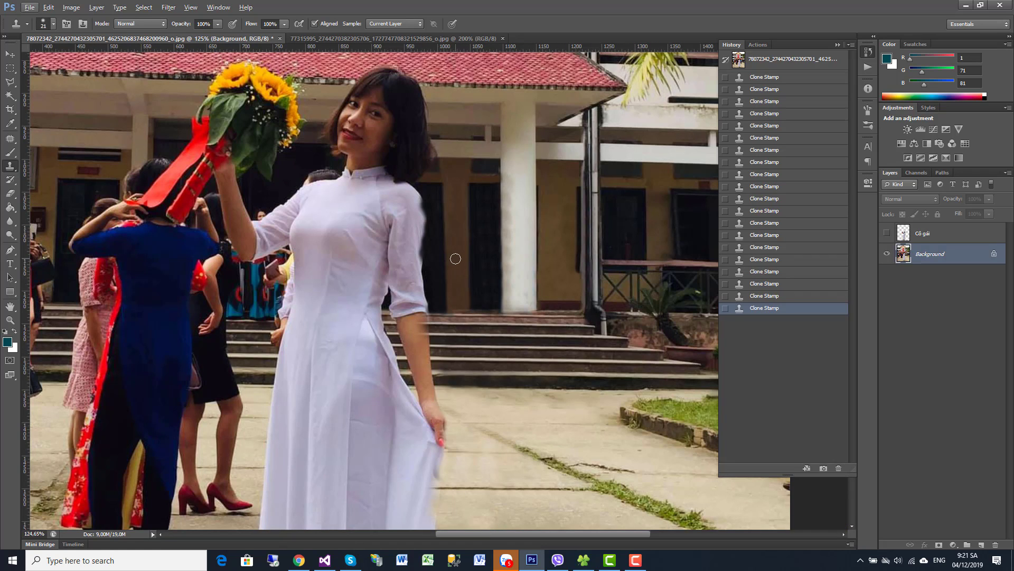
Clone dark background over the head peeking behind the girl's shoulder.
{"action": "left_click_drag", "start_coordinate": [397, 216], "coordinate": [573, 248]}
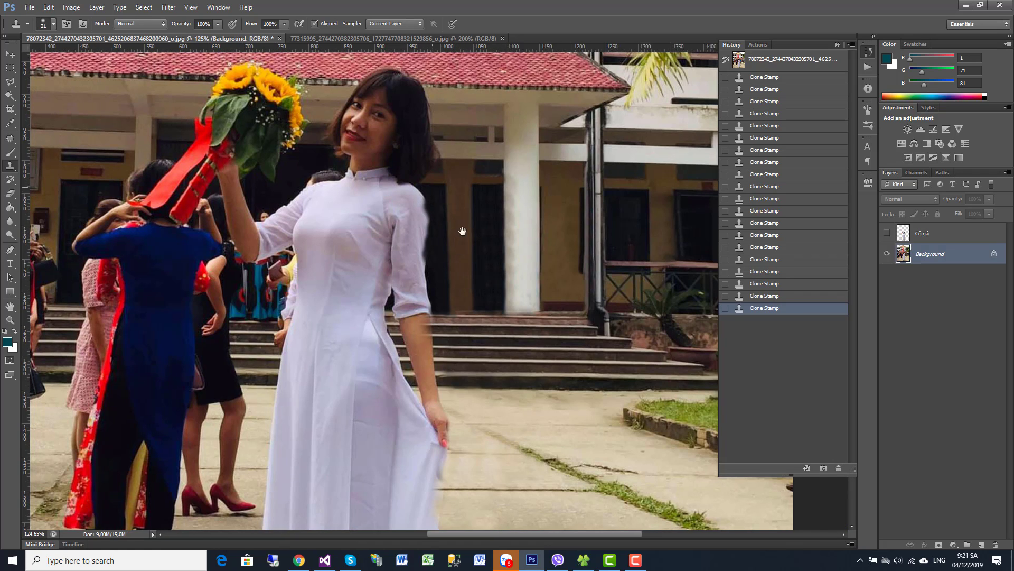
{"action": "scroll", "coordinate": [449, 217], "scroll_direction": "up", "scroll_amount": 1}
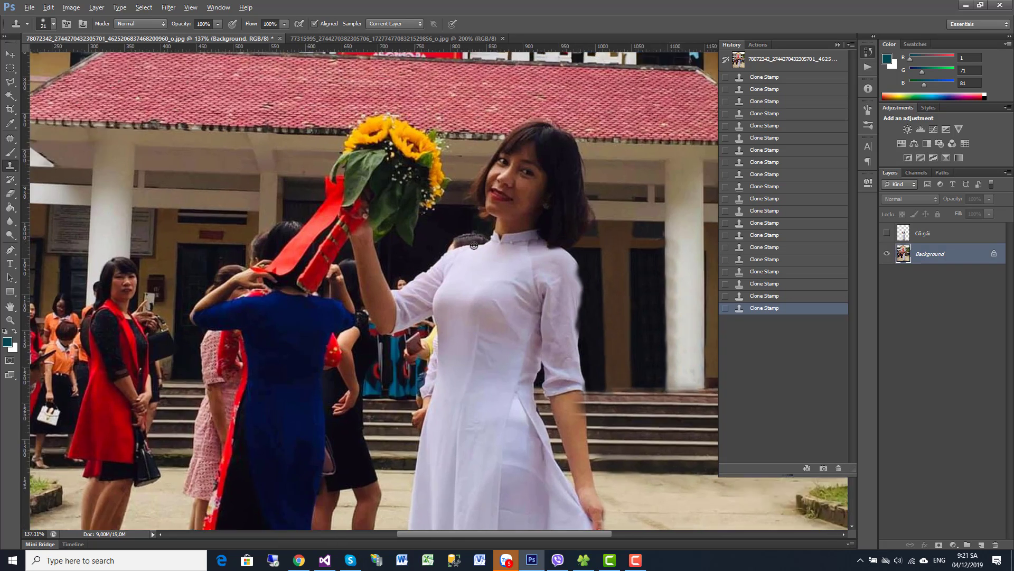
{"action": "scroll", "coordinate": [449, 216], "scroll_direction": "up", "scroll_amount": 2}
{"action": "scroll", "coordinate": [449, 216], "scroll_direction": "up", "scroll_amount": 1}
{"action": "scroll", "coordinate": [448, 215], "scroll_direction": "up", "scroll_amount": 1}
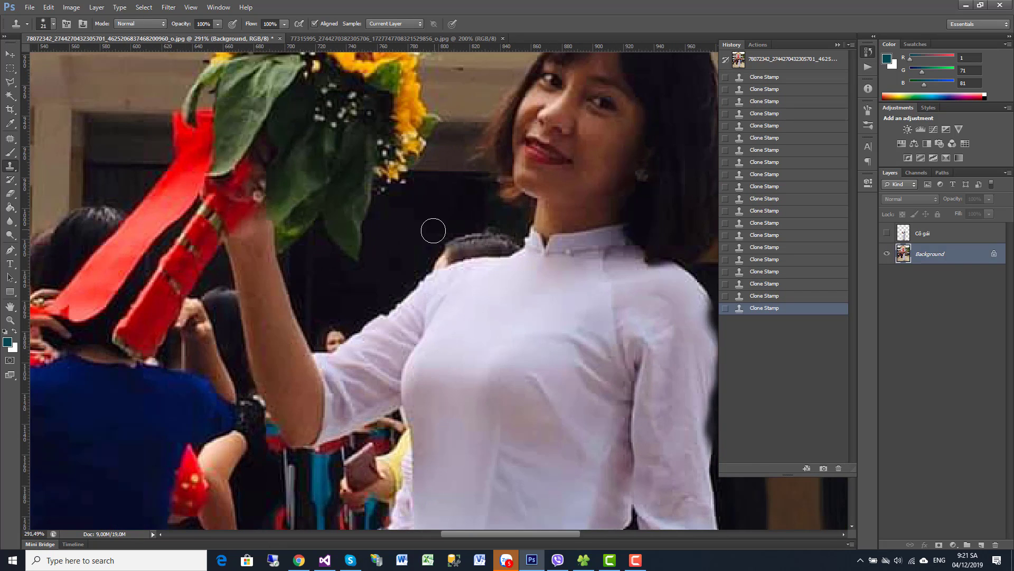
{"action": "mouse_move", "coordinate": [433, 231]}
{"action": "left_mouse_down"}
{"action": "mouse_move", "coordinate": [499, 224]}
{"action": "mouse_move", "coordinate": [489, 235]}
{"action": "left_mouse_up"}
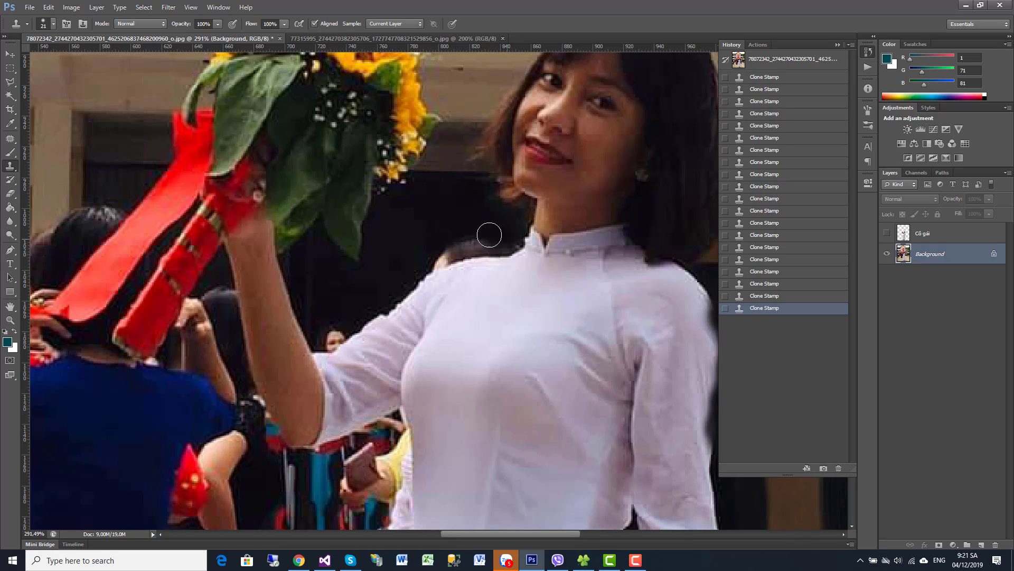
{"action": "mouse_move", "coordinate": [442, 191]}
{"action": "left_mouse_down"}
{"action": "mouse_move", "coordinate": [475, 238]}
{"action": "mouse_move", "coordinate": [430, 254]}
{"action": "mouse_move", "coordinate": [425, 270]}
{"action": "mouse_move", "coordinate": [466, 245]}
{"action": "mouse_move", "coordinate": [516, 244]}
{"action": "mouse_move", "coordinate": [436, 265]}
{"action": "mouse_move", "coordinate": [452, 196]}
{"action": "left_mouse_up"}
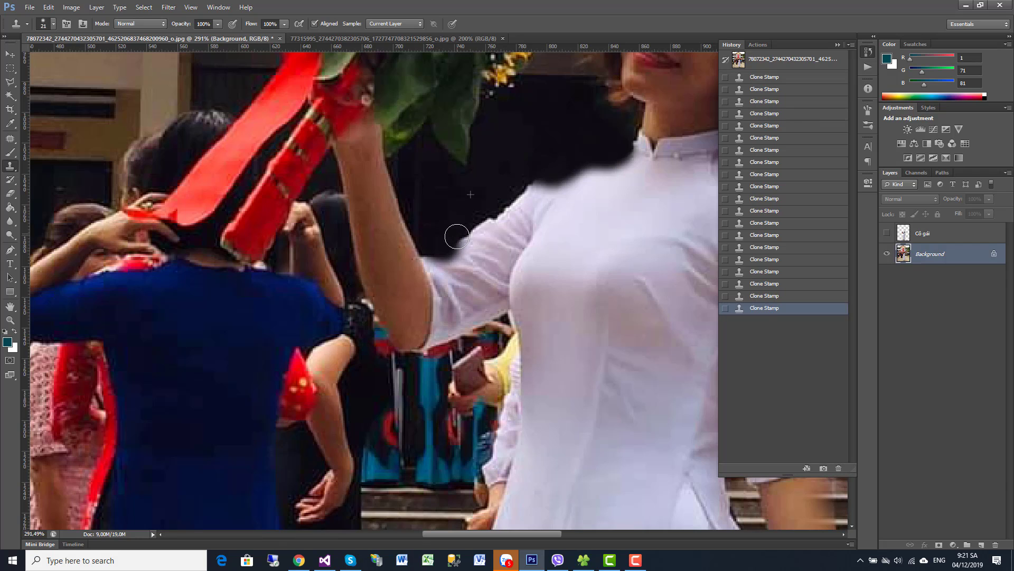
Pan and zoom to review the lower part of the scene.
{"action": "left_click_drag", "start_coordinate": [475, 225], "coordinate": [481, 112]}
{"action": "scroll", "coordinate": [480, 149], "scroll_direction": "down", "scroll_amount": 5}
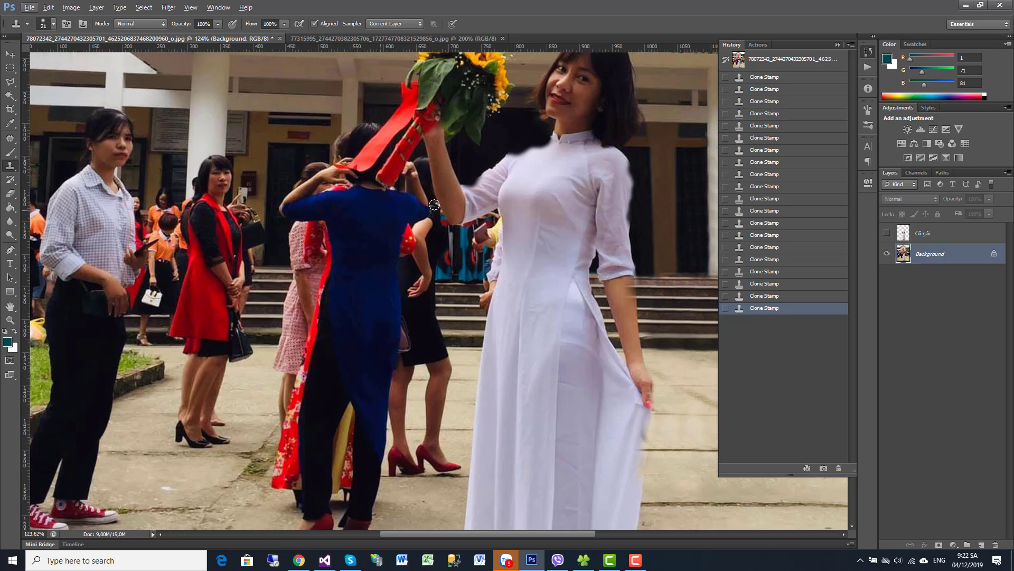
{"action": "scroll", "coordinate": [434, 204], "scroll_direction": "up", "scroll_amount": 1}
{"action": "scroll", "coordinate": [415, 178], "scroll_direction": "up", "scroll_amount": 1}
{"action": "scroll", "coordinate": [414, 177], "scroll_direction": "down", "scroll_amount": 3}
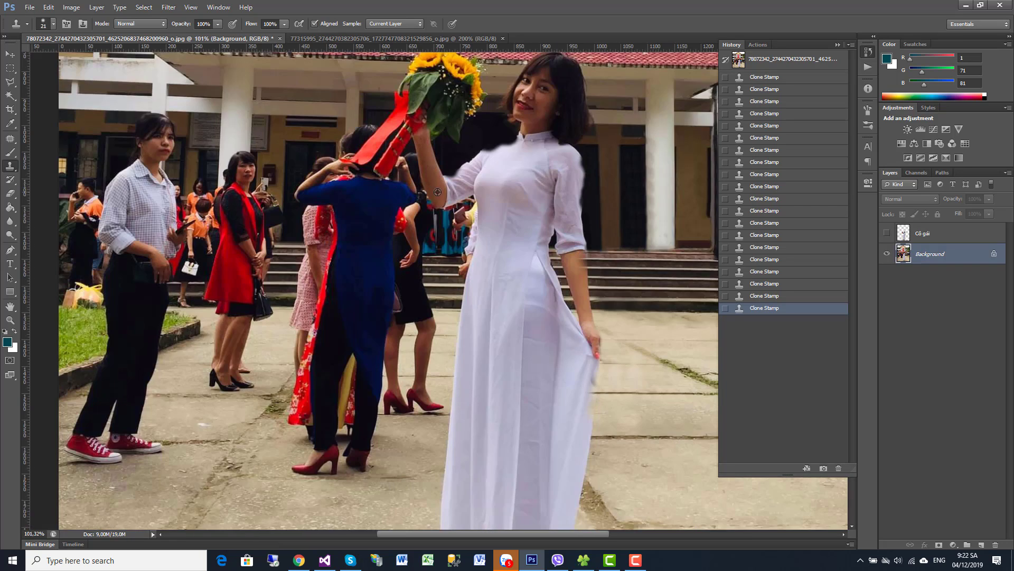
{"action": "scroll", "coordinate": [391, 153], "scroll_direction": "up", "scroll_amount": 1}
{"action": "scroll", "coordinate": [369, 132], "scroll_direction": "up", "scroll_amount": 1}
{"action": "scroll", "coordinate": [357, 112], "scroll_direction": "up", "scroll_amount": 2}
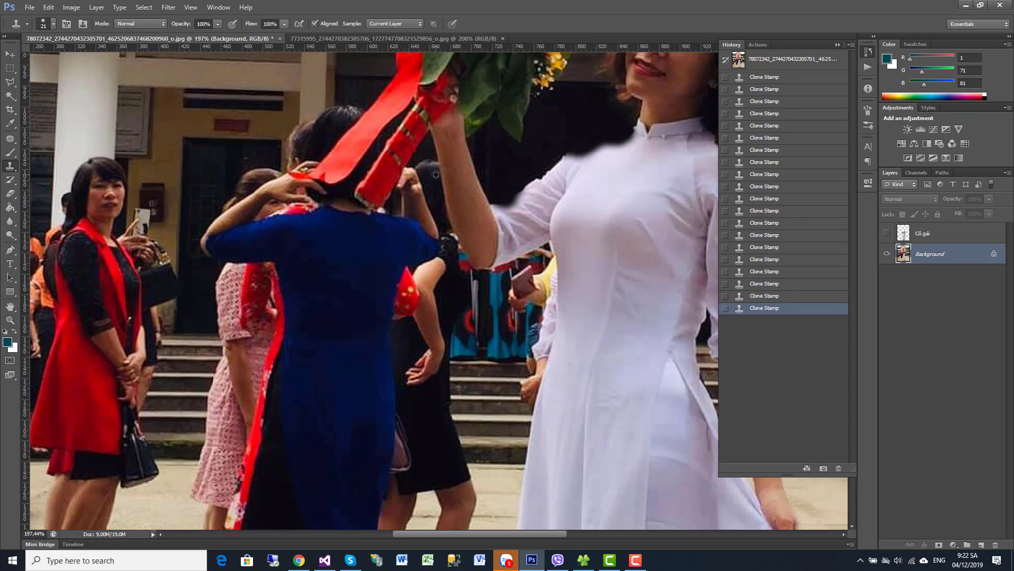
{"action": "scroll", "coordinate": [373, 122], "scroll_direction": "up", "scroll_amount": 1}
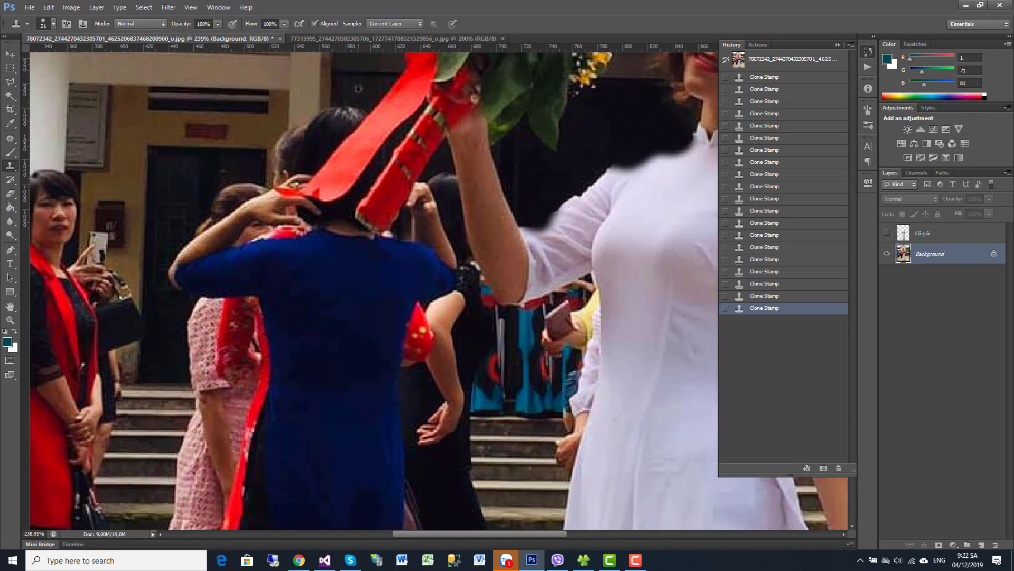
Copy a small rectangular patch of dark doorway onto a new layer.
{"action": "left_click", "coordinate": [10, 69]}
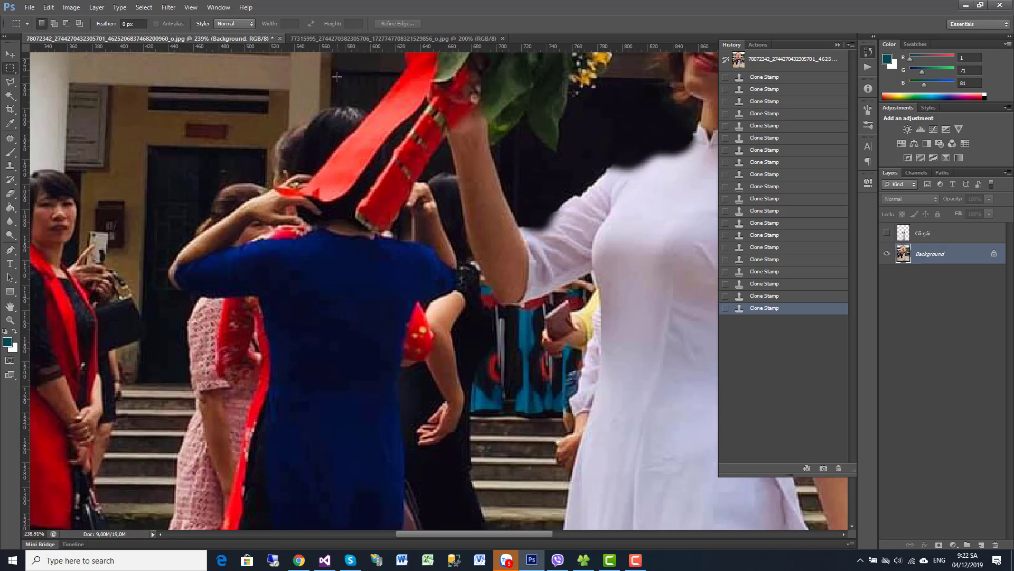
{"action": "left_click_drag", "start_coordinate": [337, 76], "coordinate": [372, 97]}
{"action": "key", "text": "Down"}
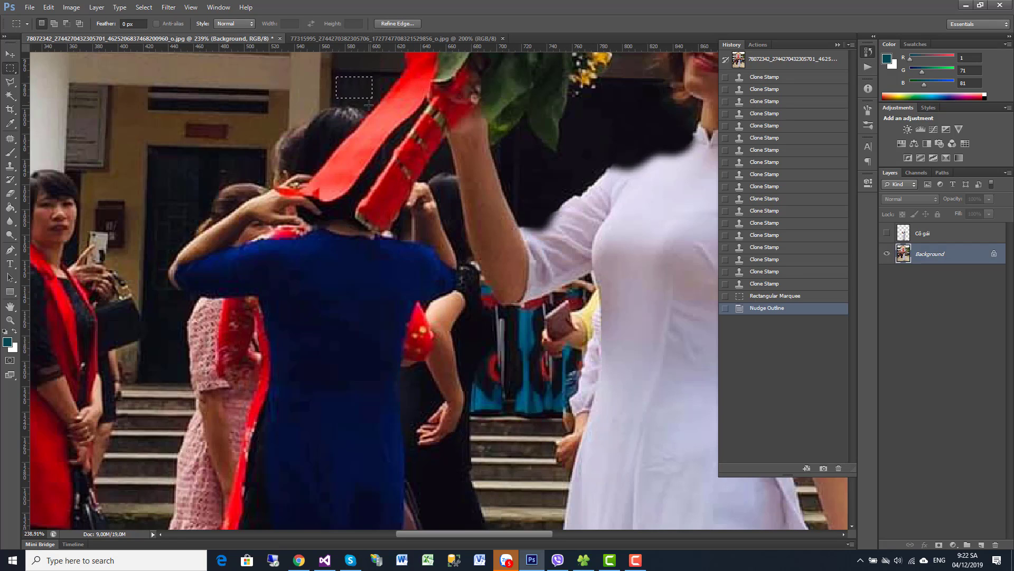
{"action": "left_click", "coordinate": [96, 7]}
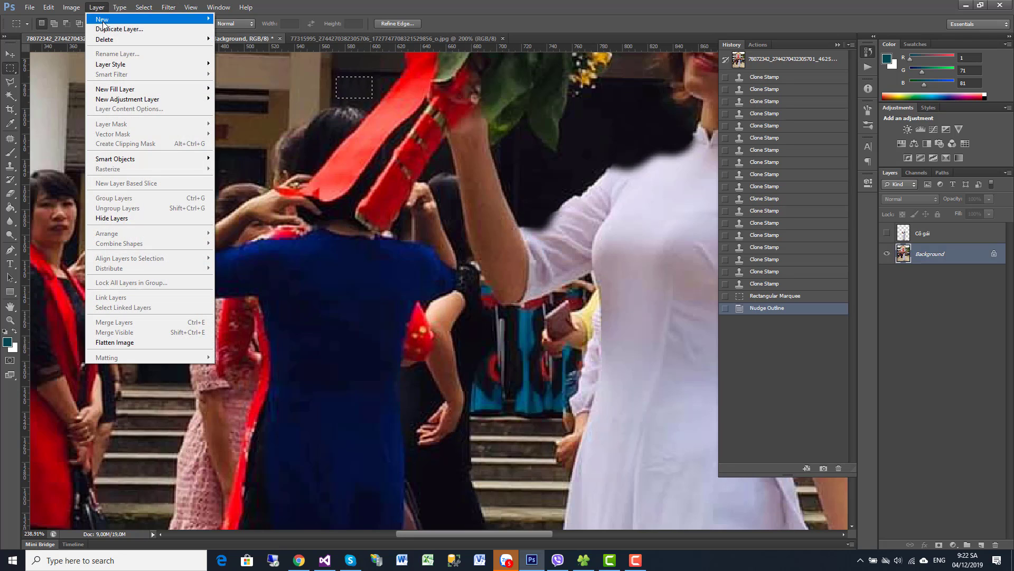
{"action": "left_click", "coordinate": [254, 64]}
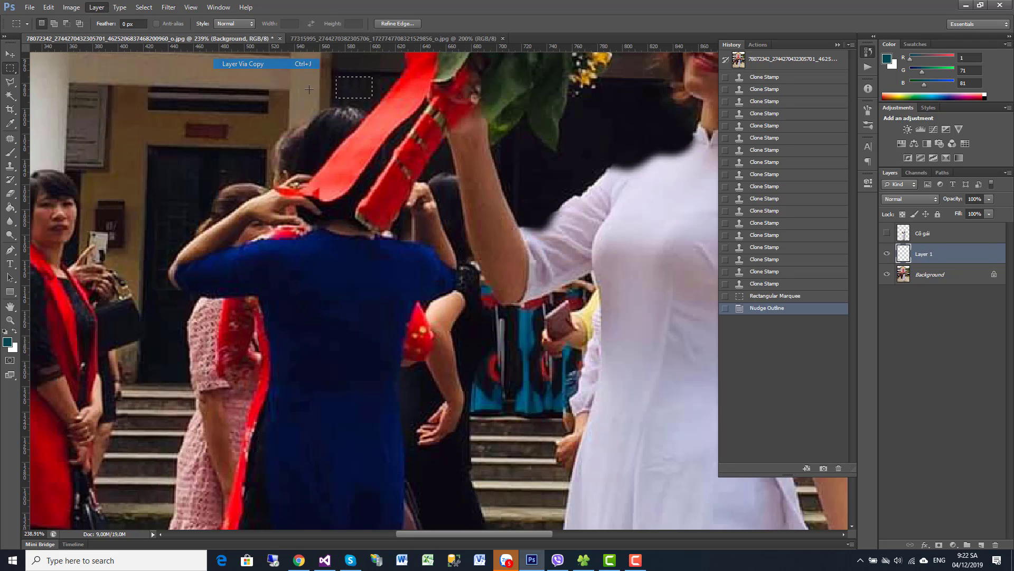
Free-transform the patch, stretching it down over the head behind the red ribbon.
{"action": "left_click", "coordinate": [48, 8]}
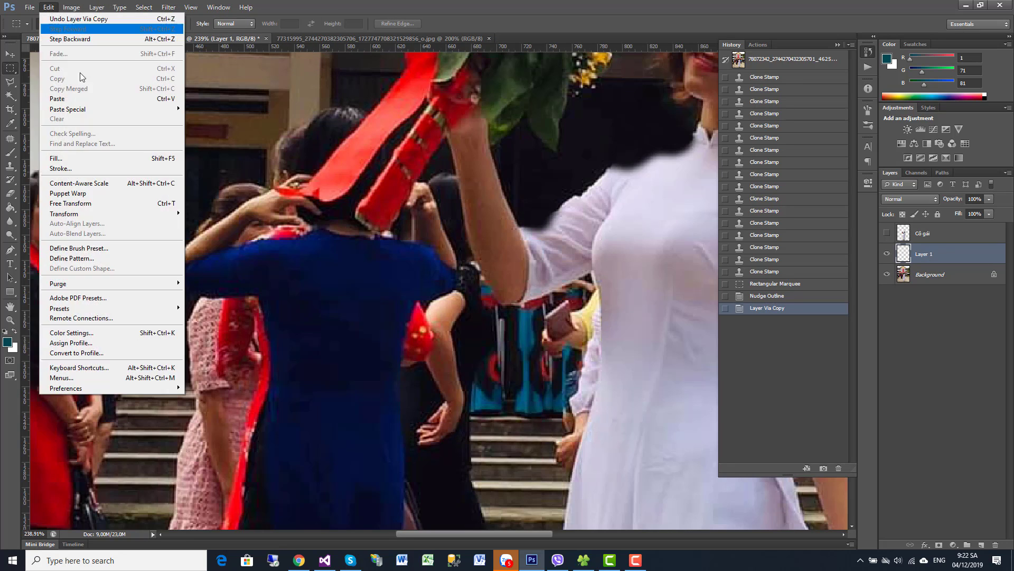
{"action": "left_click", "coordinate": [79, 204]}
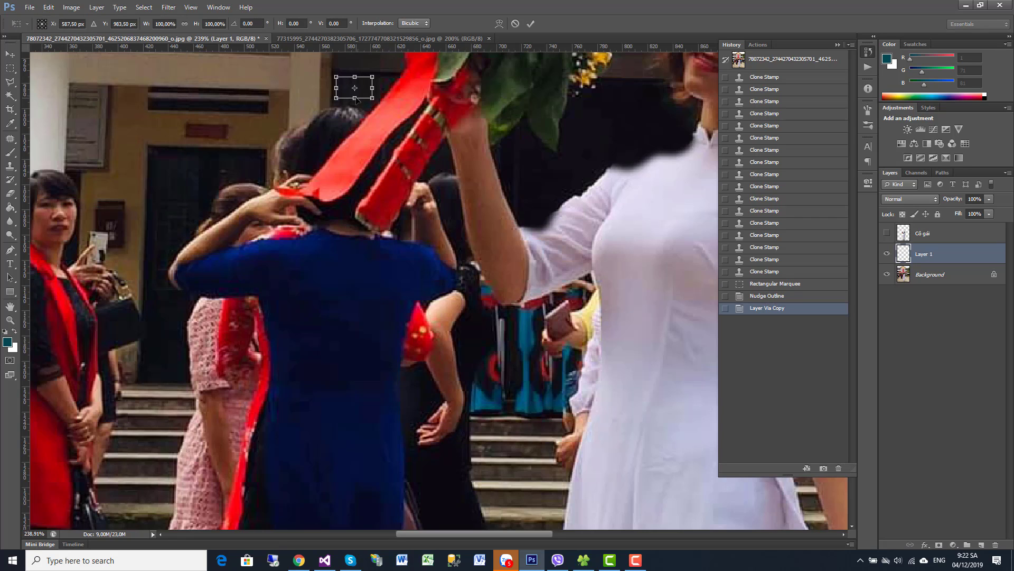
{"action": "mouse_move", "coordinate": [357, 99]}
{"action": "left_mouse_down"}
{"action": "mouse_move", "coordinate": [345, 191]}
{"action": "mouse_move", "coordinate": [346, 154]}
{"action": "left_mouse_up"}
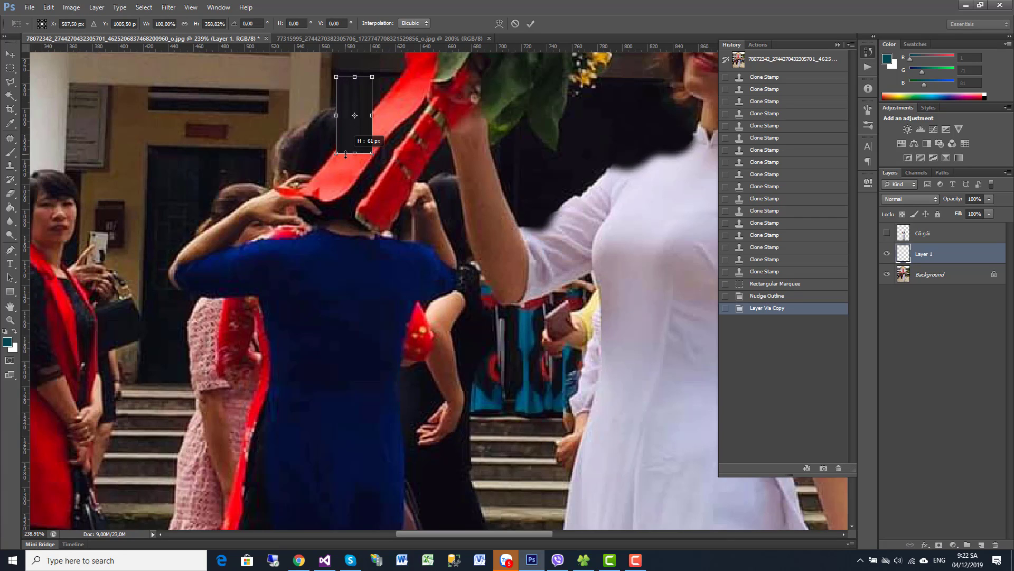
{"action": "key", "text": "Return"}
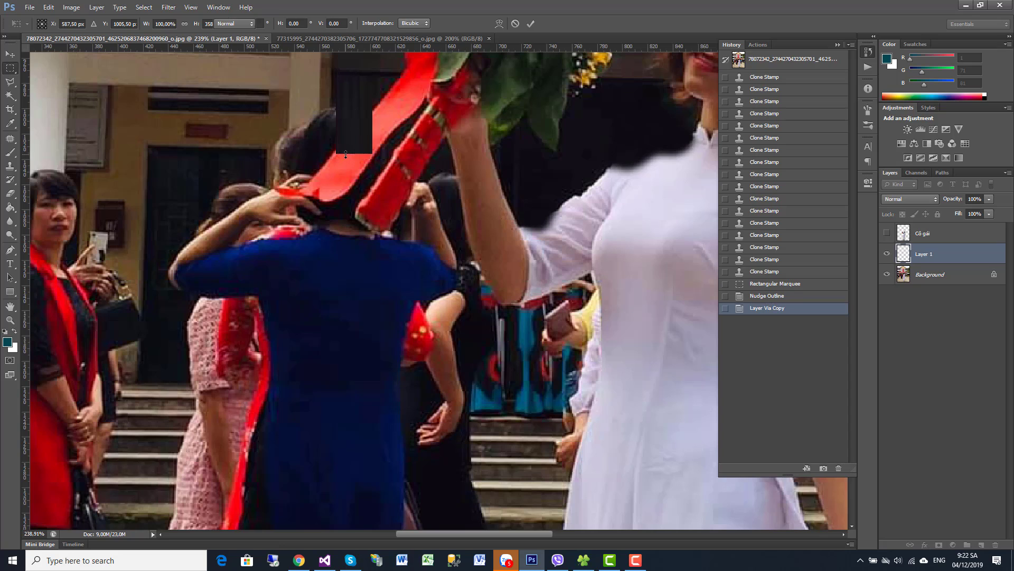
{"action": "left_click", "coordinate": [10, 55]}
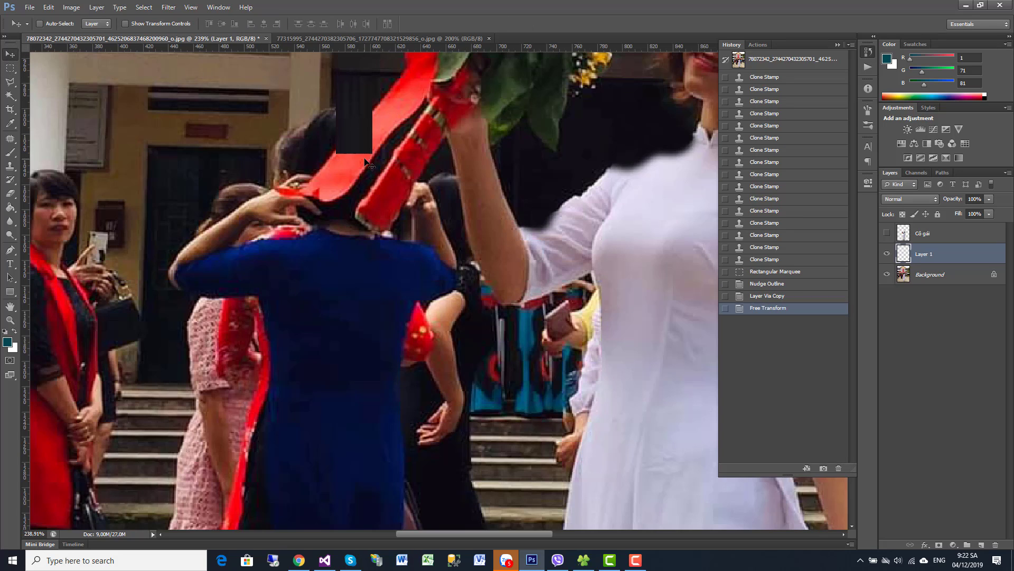
Duplicate the dark doorway patch layer and shift the copy to the right.
{"action": "right_click", "coordinate": [935, 262]}
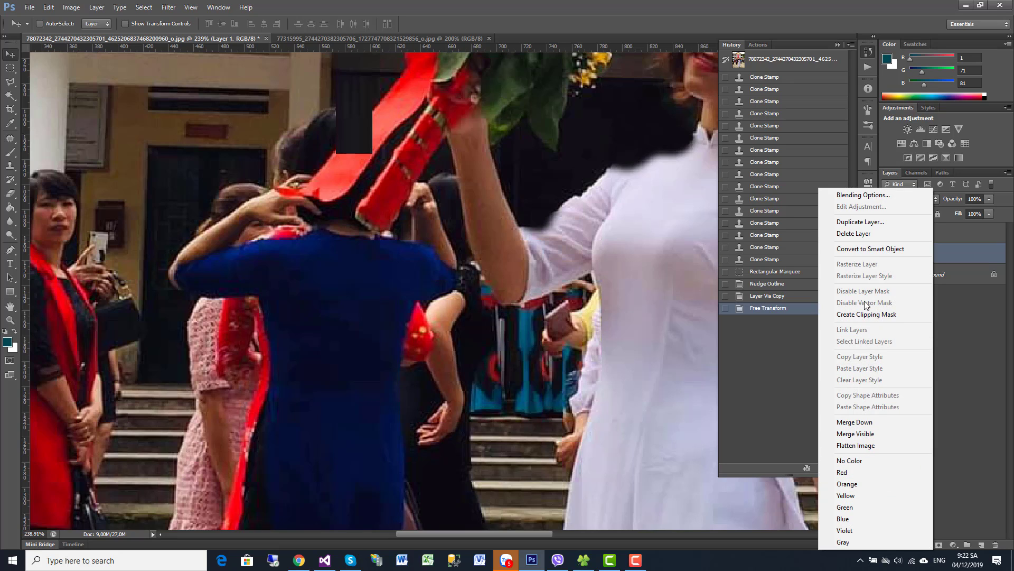
{"action": "left_click", "coordinate": [875, 233]}
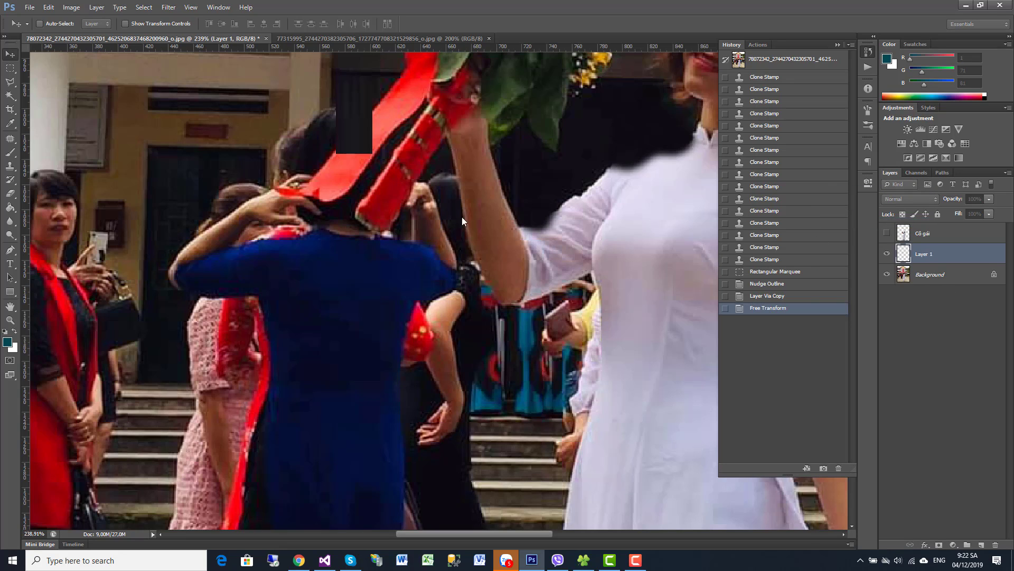
{"action": "left_click_drag", "start_coordinate": [466, 232], "coordinate": [496, 167]}
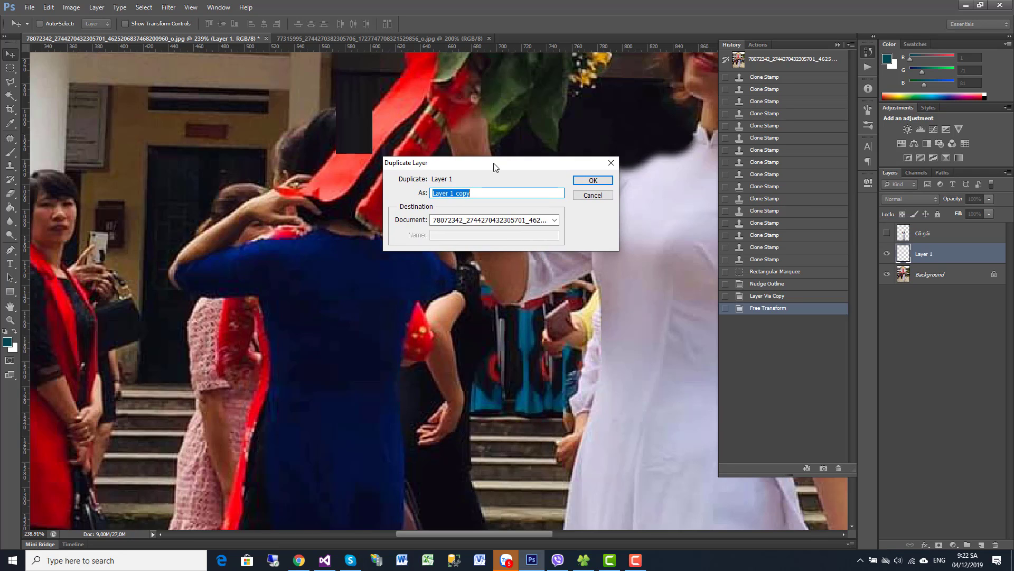
{"action": "left_click", "coordinate": [593, 182]}
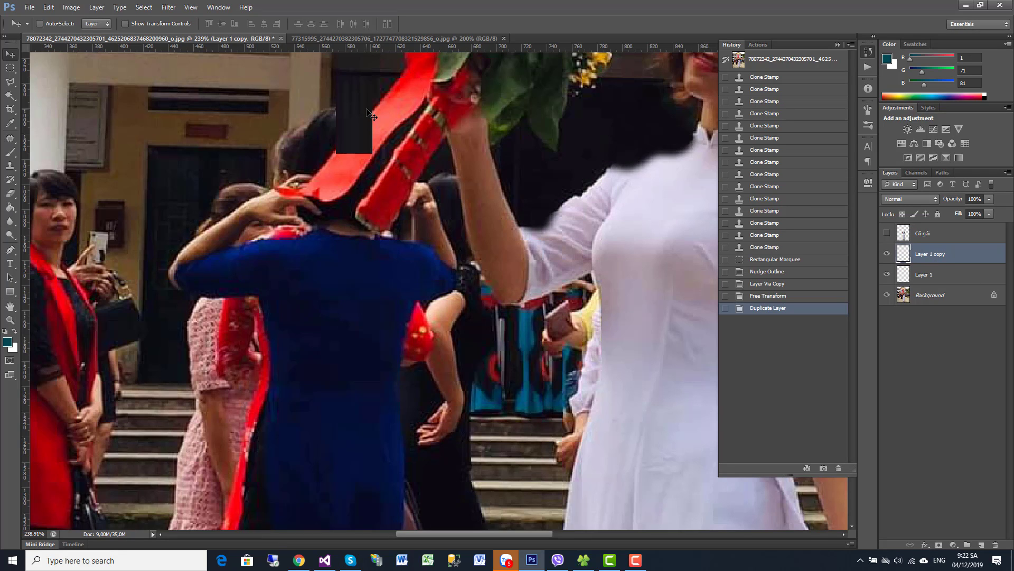
{"action": "left_click_drag", "start_coordinate": [375, 113], "coordinate": [399, 115]}
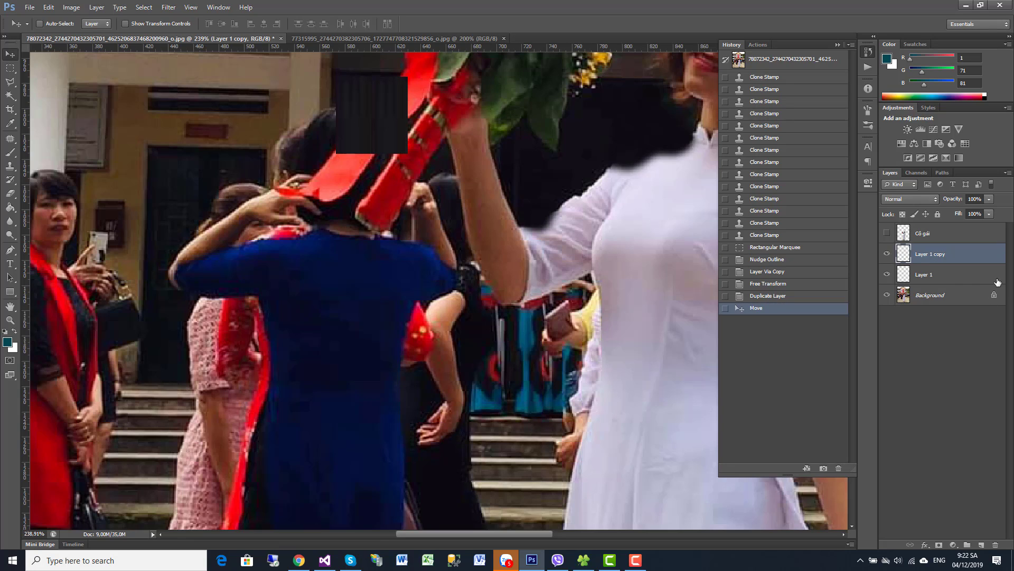
Merge the original and copied patch layers into one layer, ready for Free Transform.
{"action": "left_click", "coordinate": [939, 278], "text": "shift"}
{"action": "right_click", "coordinate": [930, 254]}
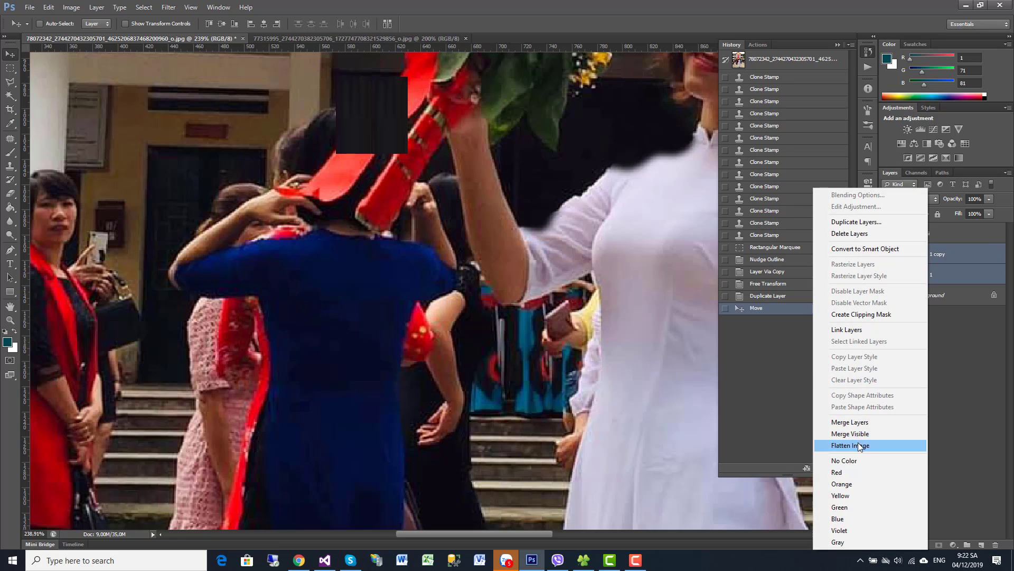
{"action": "left_click", "coordinate": [850, 422]}
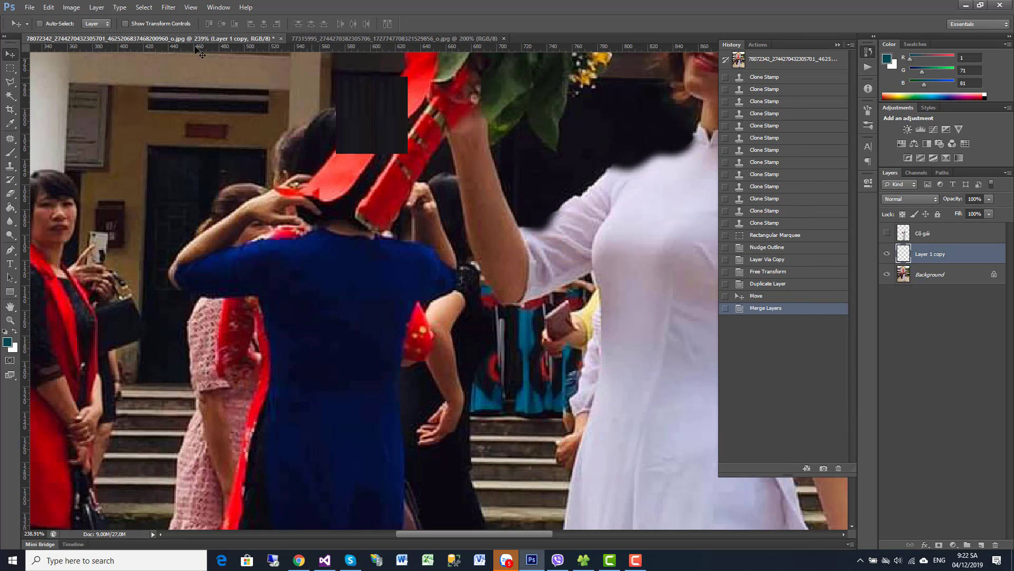
{"action": "left_click", "coordinate": [58, 8]}
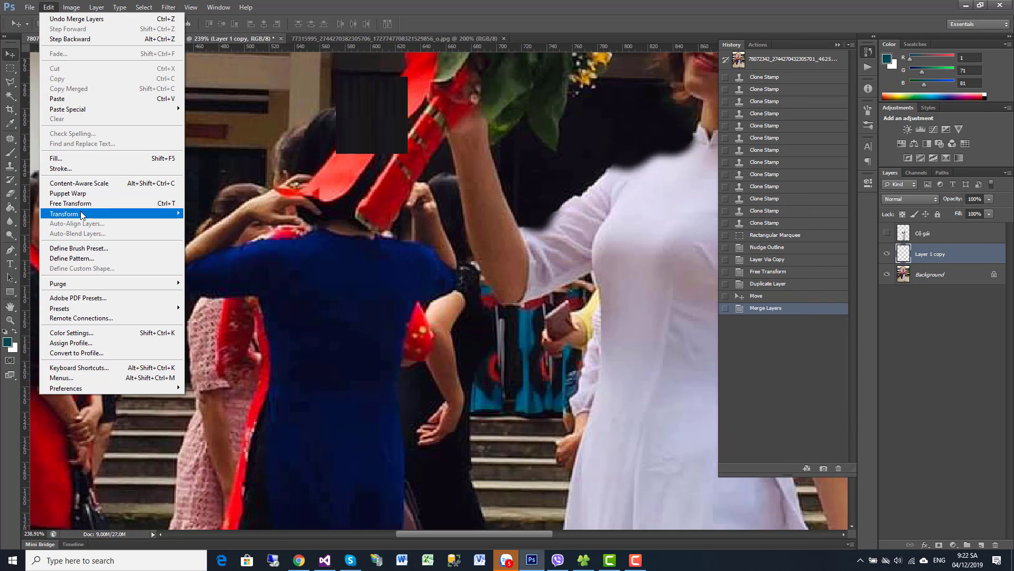
{"action": "left_click", "coordinate": [126, 204]}
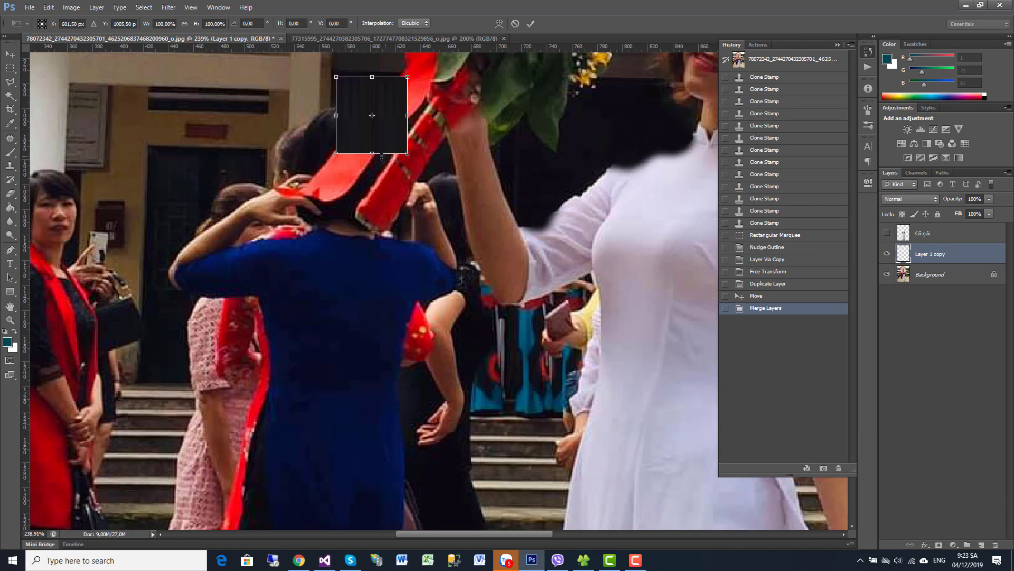
Try stretching the dark patch downward, then undo the stretch.
{"action": "left_click_drag", "start_coordinate": [373, 155], "coordinate": [394, 351]}
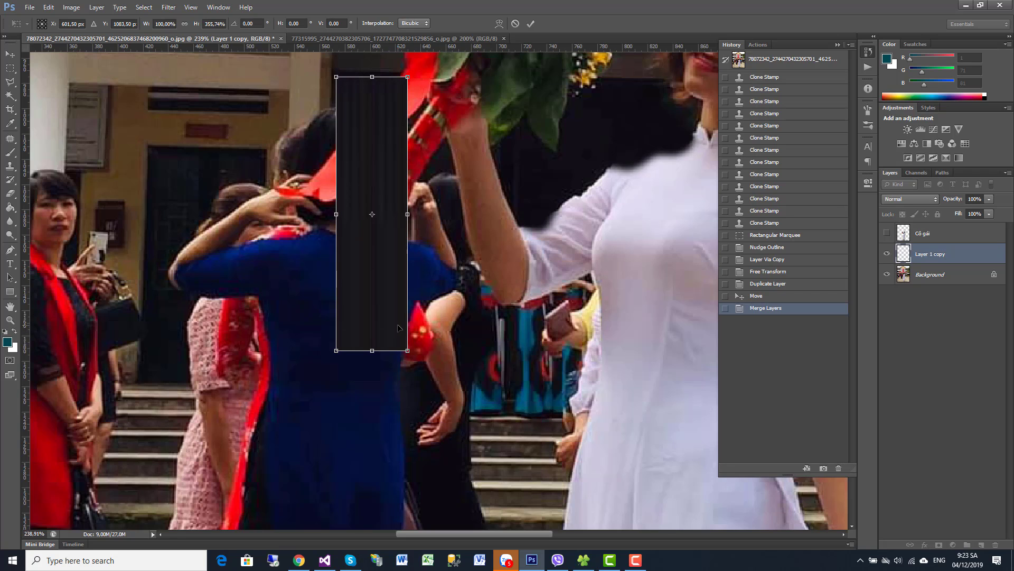
{"action": "key", "text": "Return"}
{"action": "scroll", "coordinate": [420, 316], "scroll_direction": "down", "scroll_amount": 3}
{"action": "scroll", "coordinate": [423, 319], "scroll_direction": "down", "scroll_amount": 2}
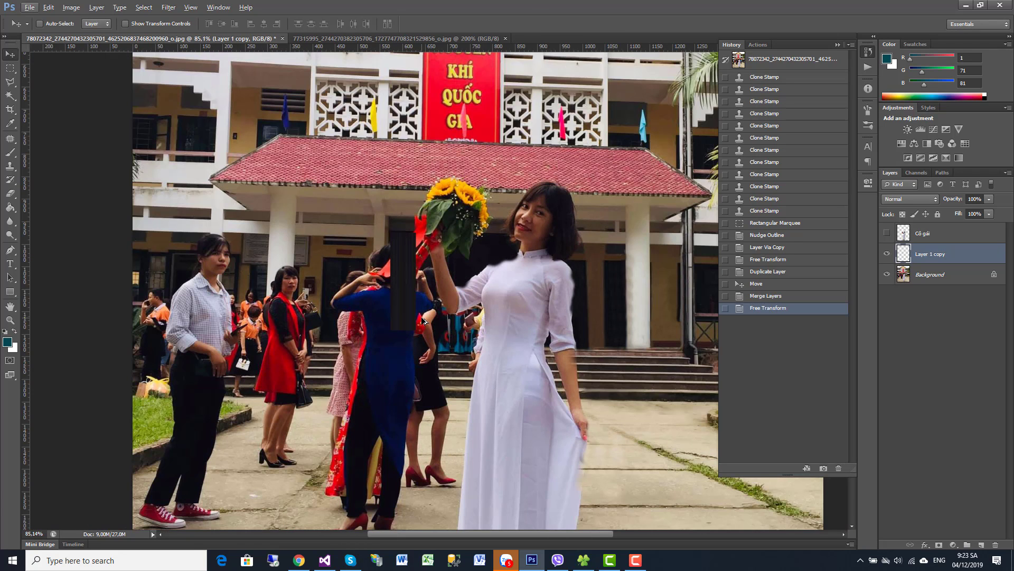
{"action": "scroll", "coordinate": [437, 305], "scroll_direction": "up", "scroll_amount": 2}
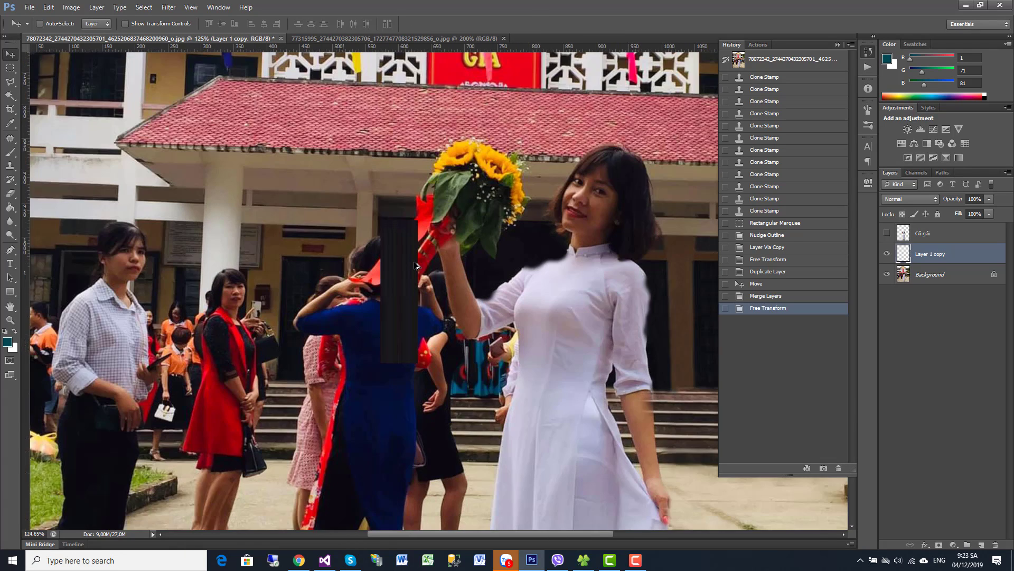
{"action": "scroll", "coordinate": [428, 286], "scroll_direction": "up", "scroll_amount": 2}
{"action": "key", "text": "ctrl+z"}
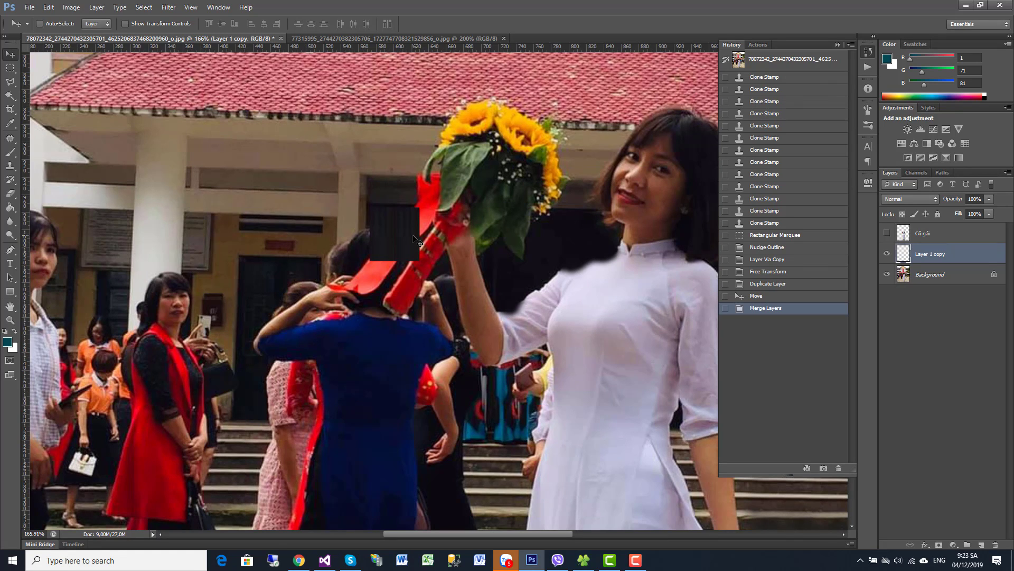
Narrow the dark patch from its right side to about 58% width and commit it.
{"action": "left_click", "coordinate": [48, 8]}
{"action": "key", "text": "Return"}
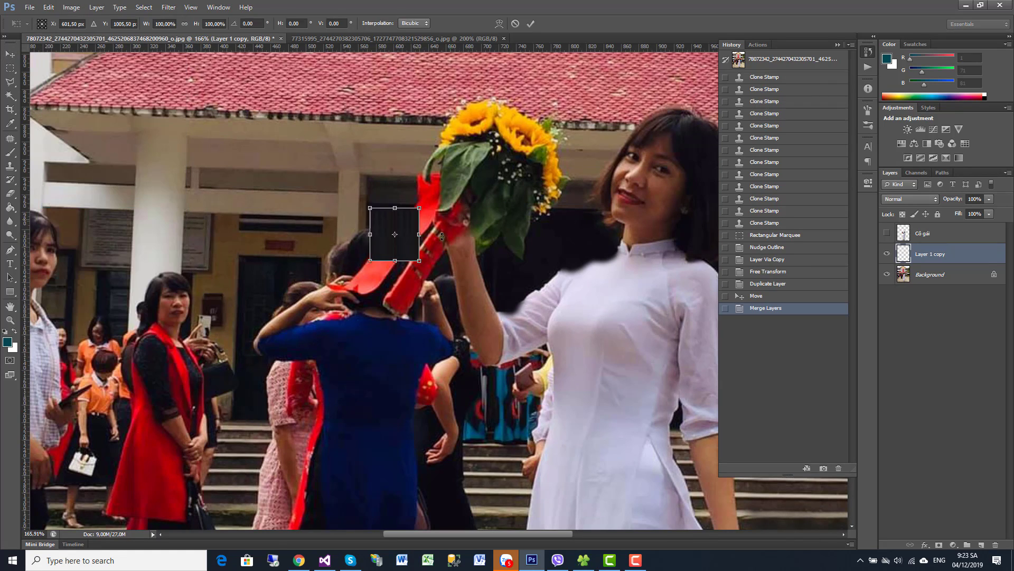
{"action": "left_click_drag", "start_coordinate": [419, 234], "coordinate": [399, 234]}
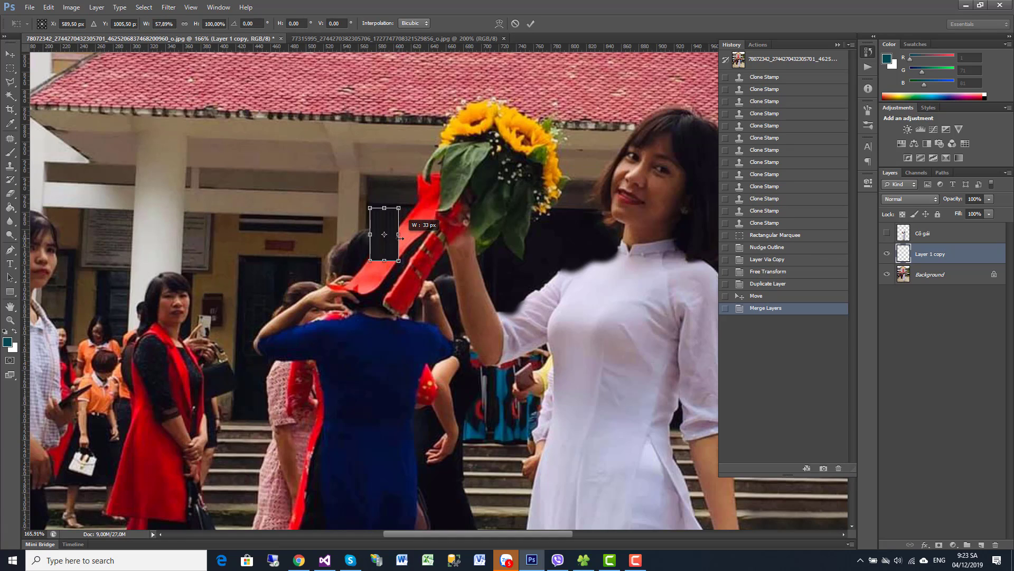
{"action": "key", "text": "Return"}
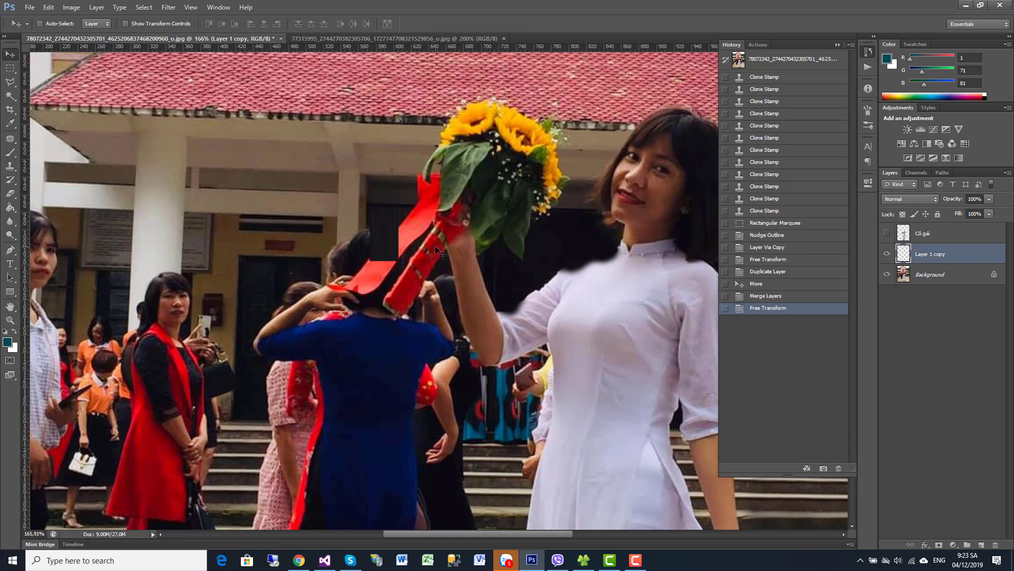
{"action": "left_click", "coordinate": [10, 68]}
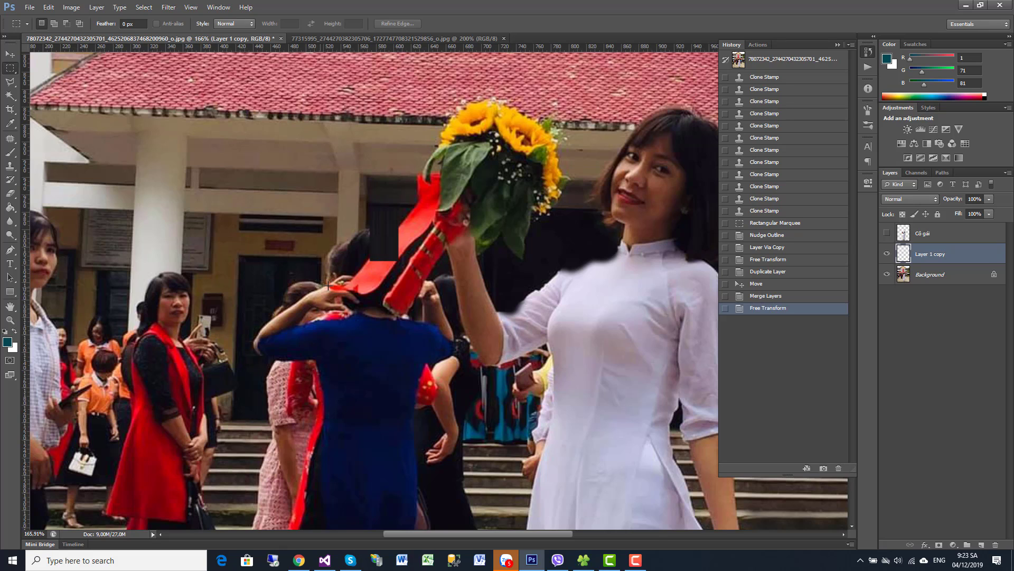
Draw a first marquee around the patch near the ribbon, then drop that selection.
{"action": "left_click_drag", "start_coordinate": [320, 288], "coordinate": [435, 233]}
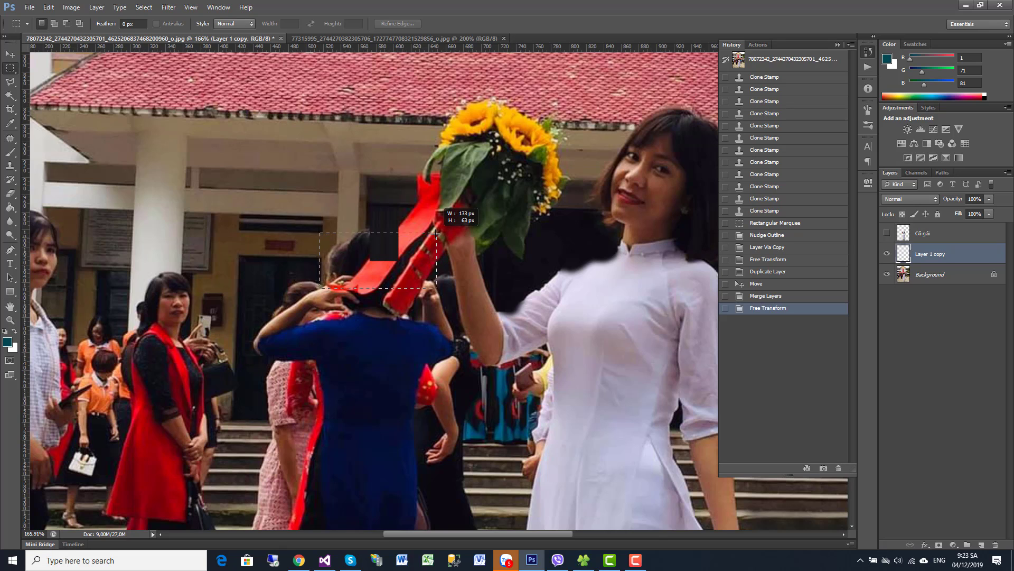
{"action": "right_click", "coordinate": [386, 248]}
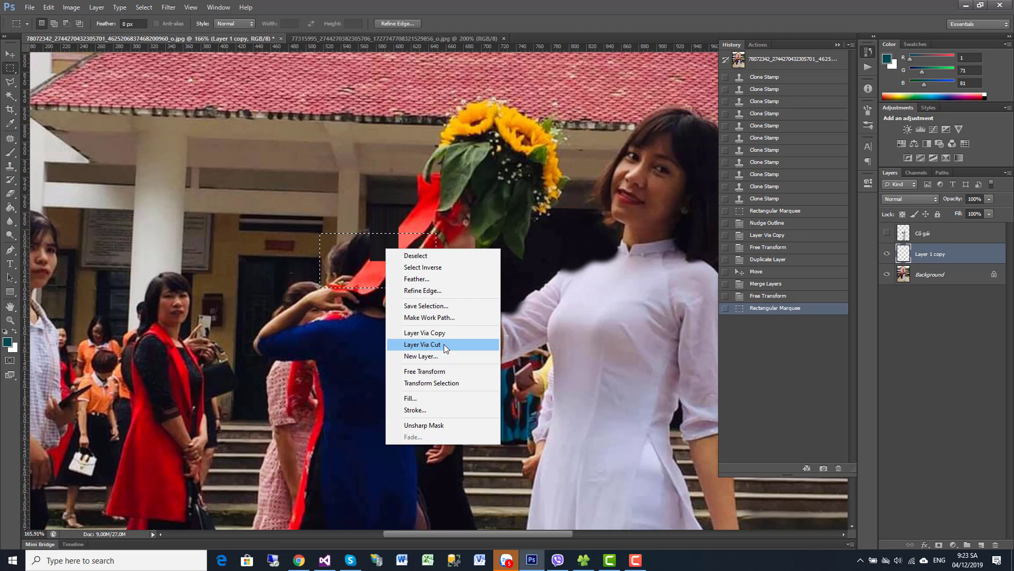
{"action": "left_click", "coordinate": [141, 8]}
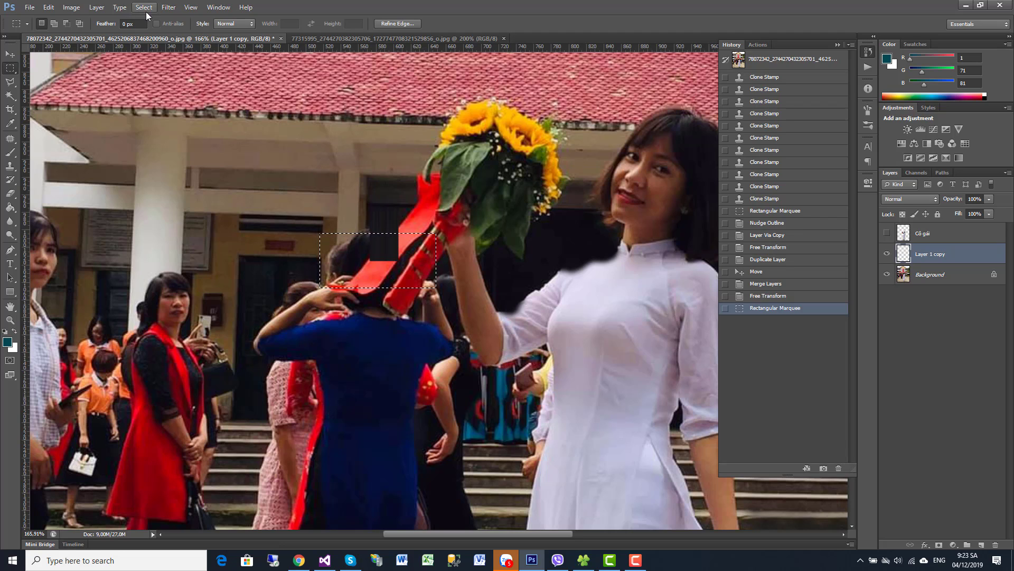
{"action": "left_click", "coordinate": [142, 7]}
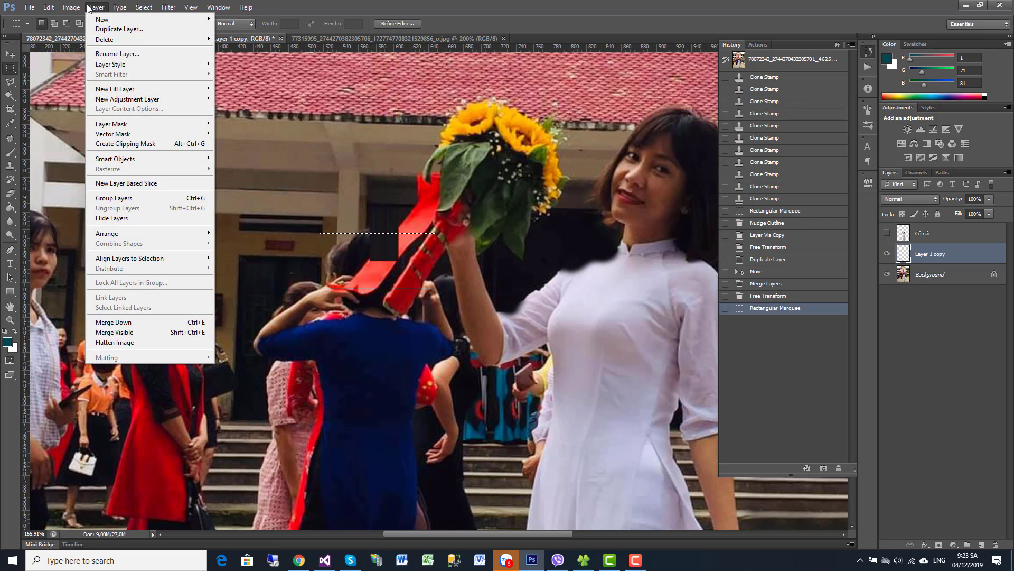
{"action": "mouse_move", "coordinate": [105, 39]}
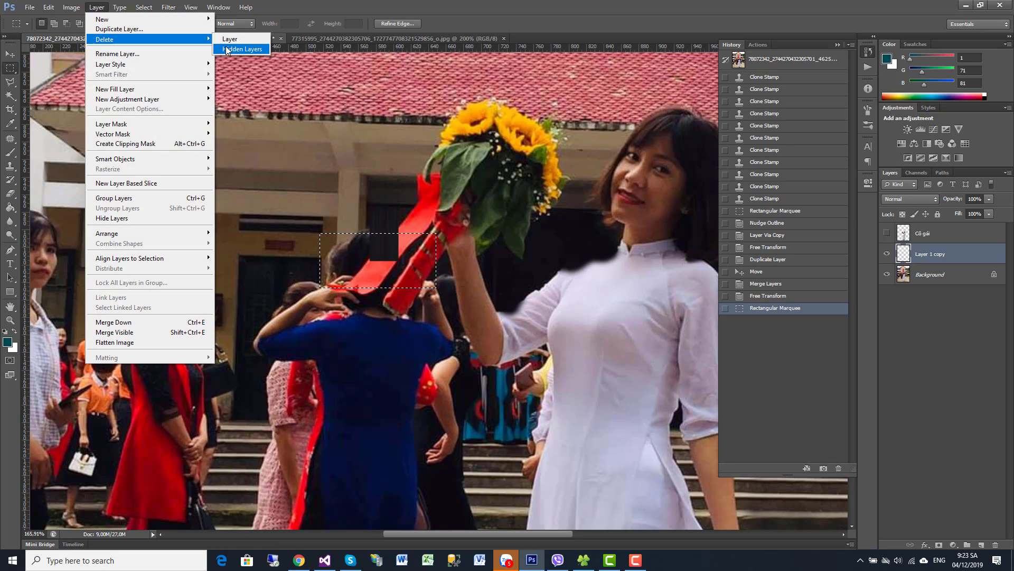
{"action": "left_click", "coordinate": [490, 227]}
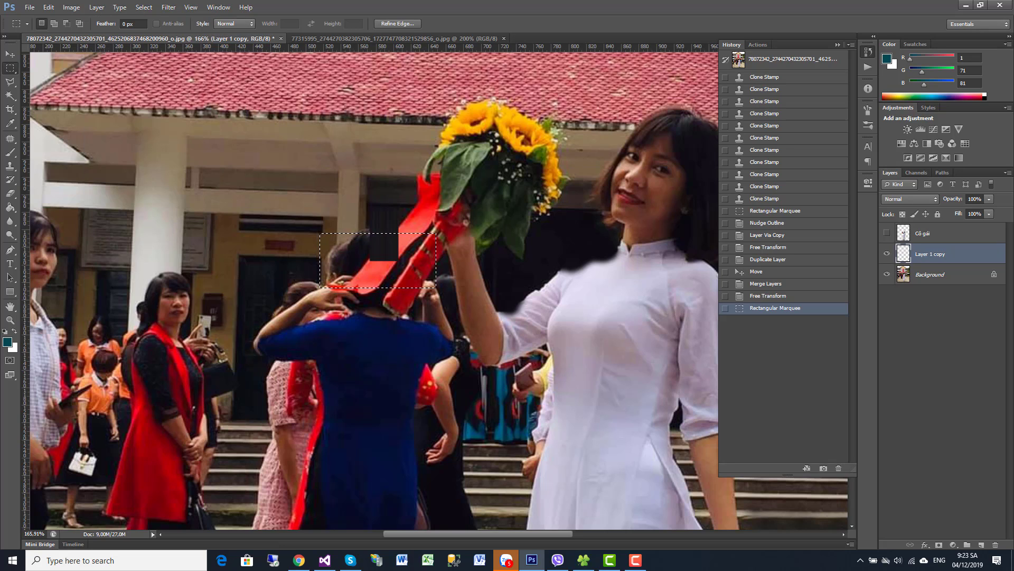
{"action": "left_click", "coordinate": [386, 252]}
Select the leftover dark area beside the ribbon, delete it, and deselect.
{"action": "left_click_drag", "start_coordinate": [333, 300], "coordinate": [429, 232]}
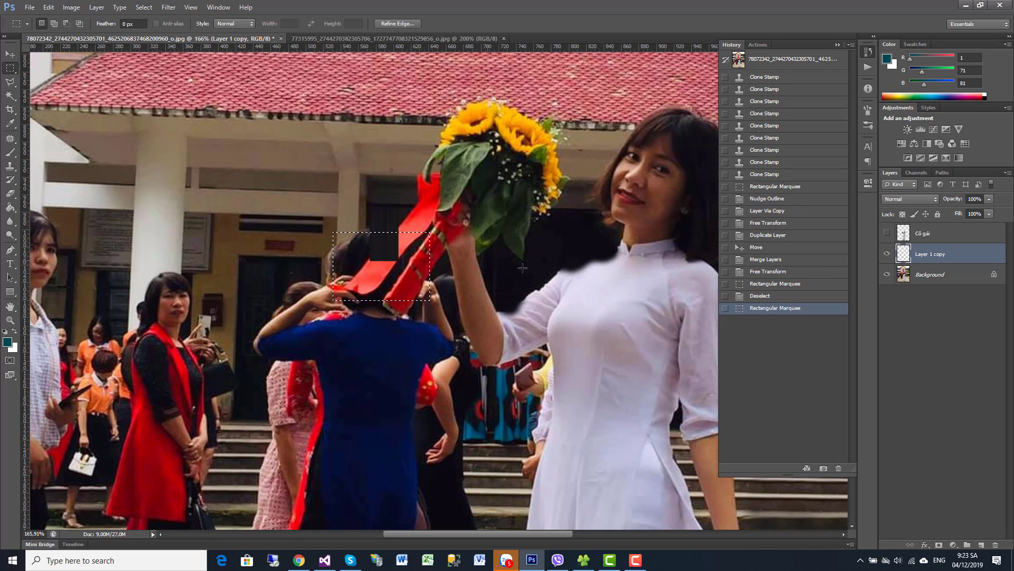
{"action": "right_click", "coordinate": [395, 247]}
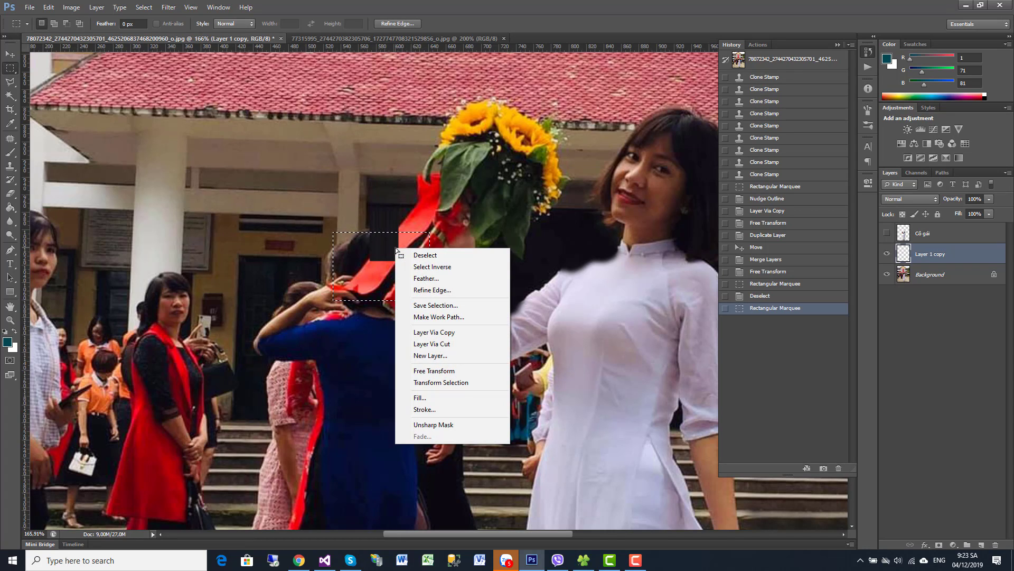
{"action": "left_click", "coordinate": [385, 248]}
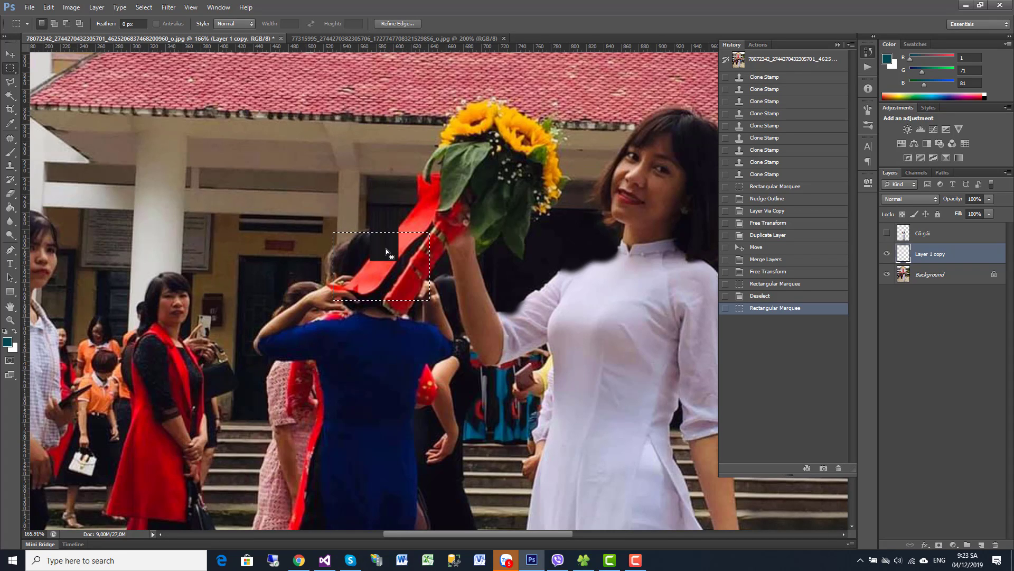
{"action": "key", "text": "Delete"}
{"action": "key", "text": "ctrl+d"}
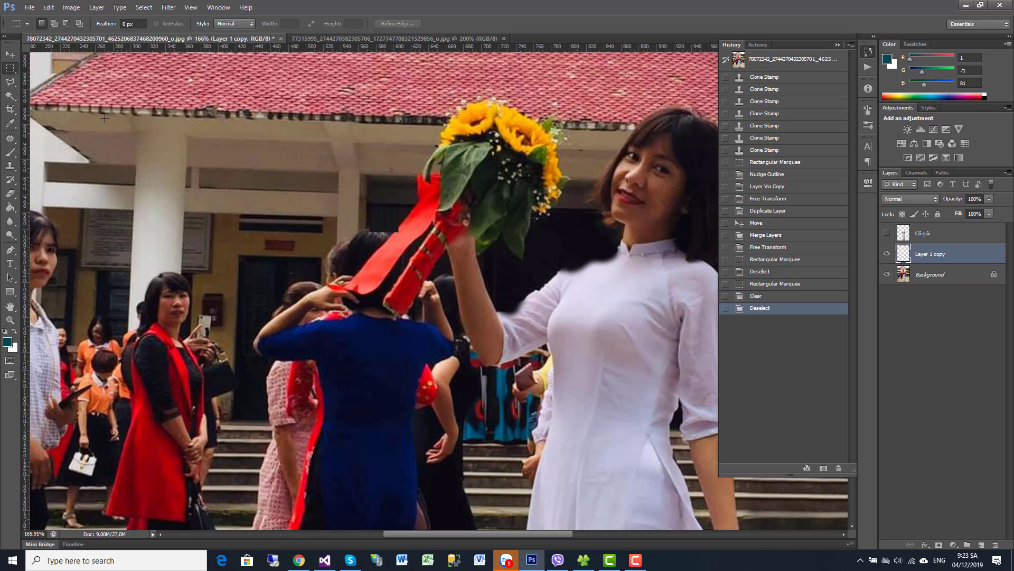
{"action": "left_click", "coordinate": [9, 318]}
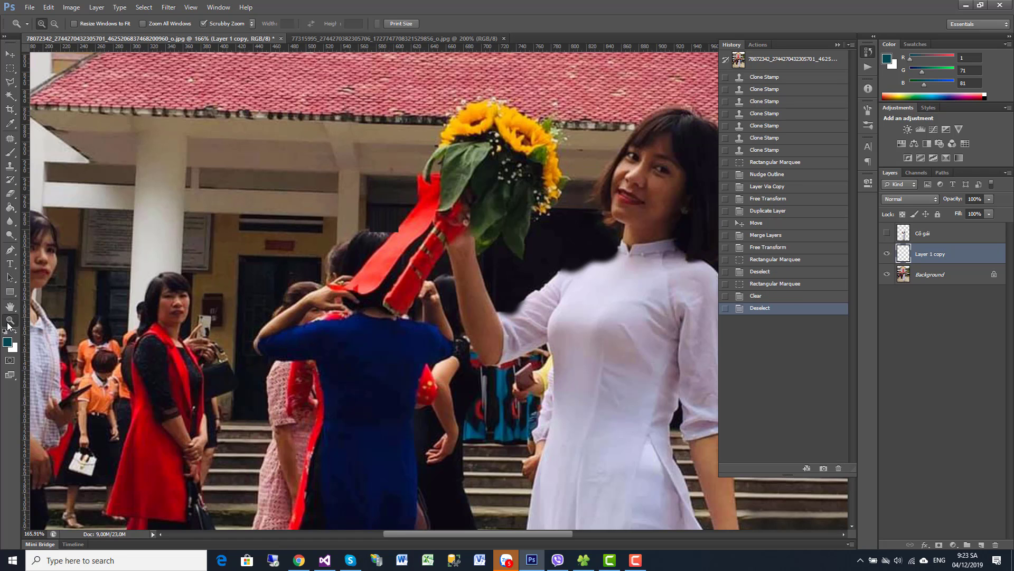
Zoom in on the red ribbon and nudge the patch layer up slightly.
{"action": "left_click", "coordinate": [384, 225]}
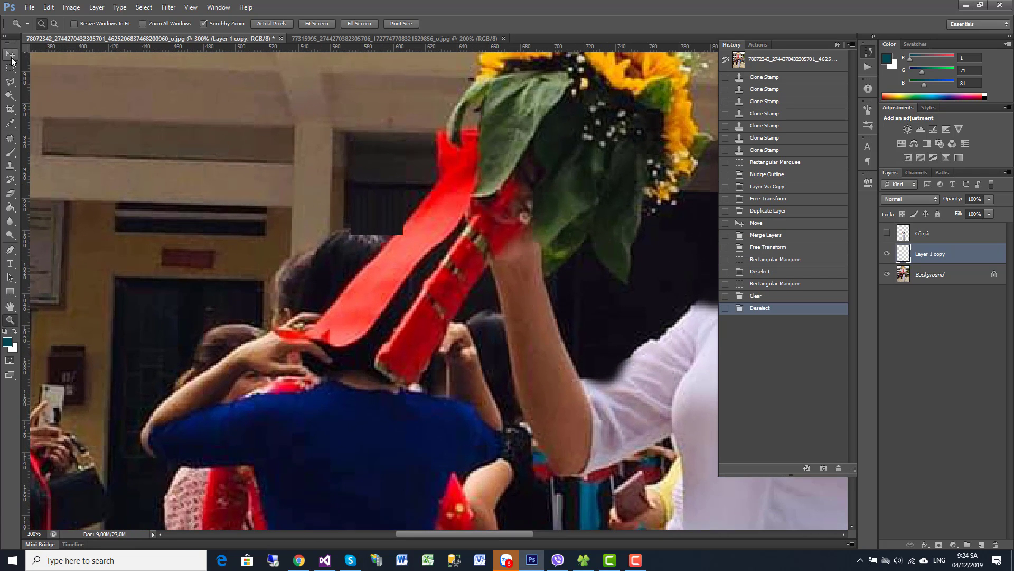
{"action": "left_click", "coordinate": [11, 55]}
{"action": "key", "text": "Up"}
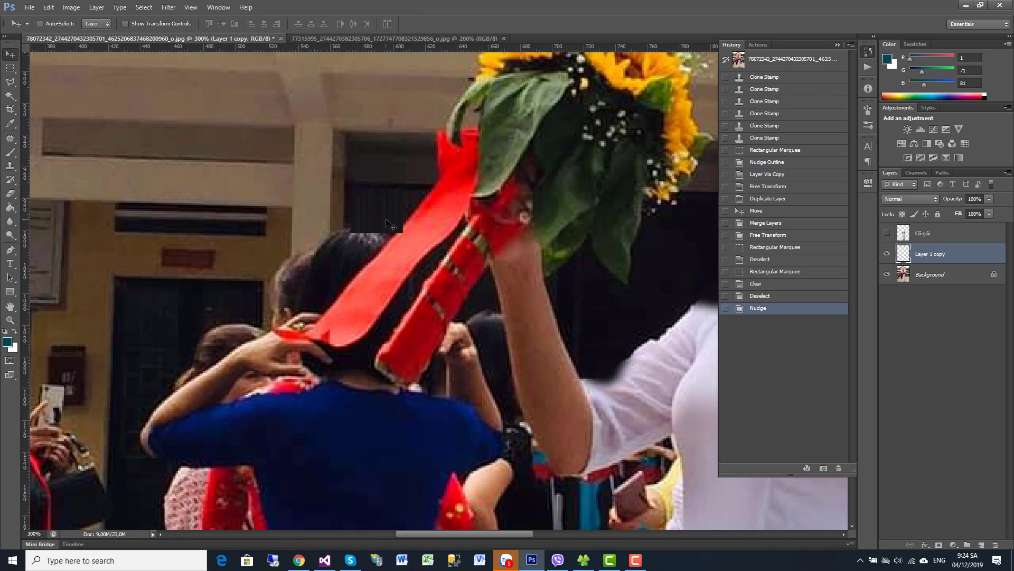
{"action": "left_click", "coordinate": [97, 8]}
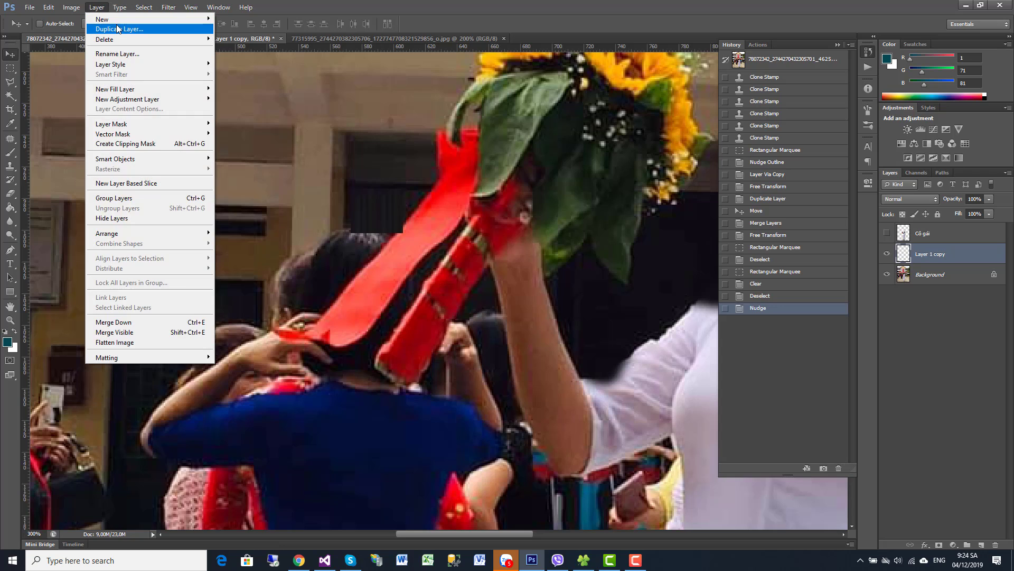
{"action": "left_click", "coordinate": [115, 28]}
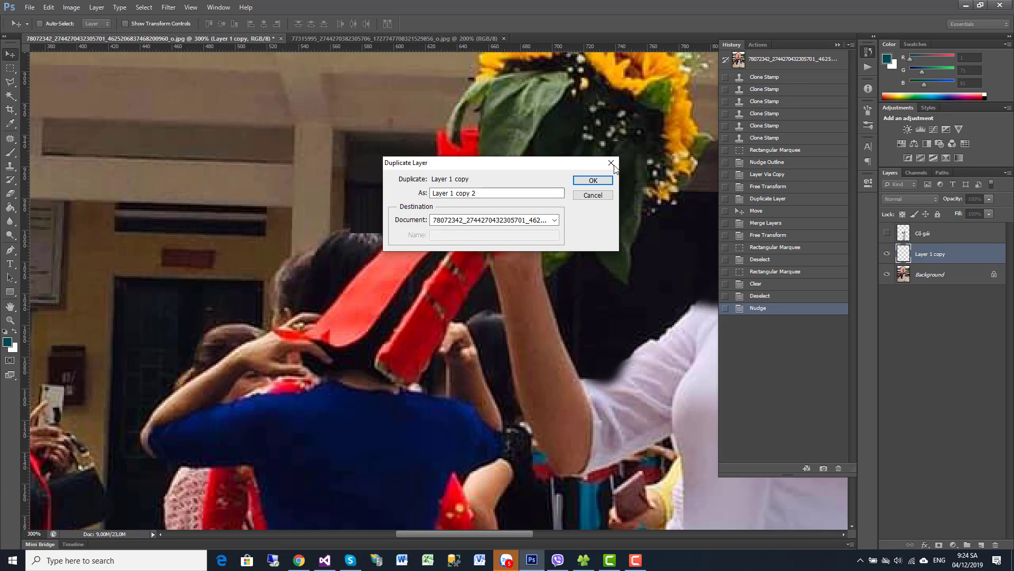
{"action": "left_click", "coordinate": [589, 199]}
Copy the dark patch to a new layer, move it over the ribbon tip, and merge down.
{"action": "left_click", "coordinate": [97, 7]}
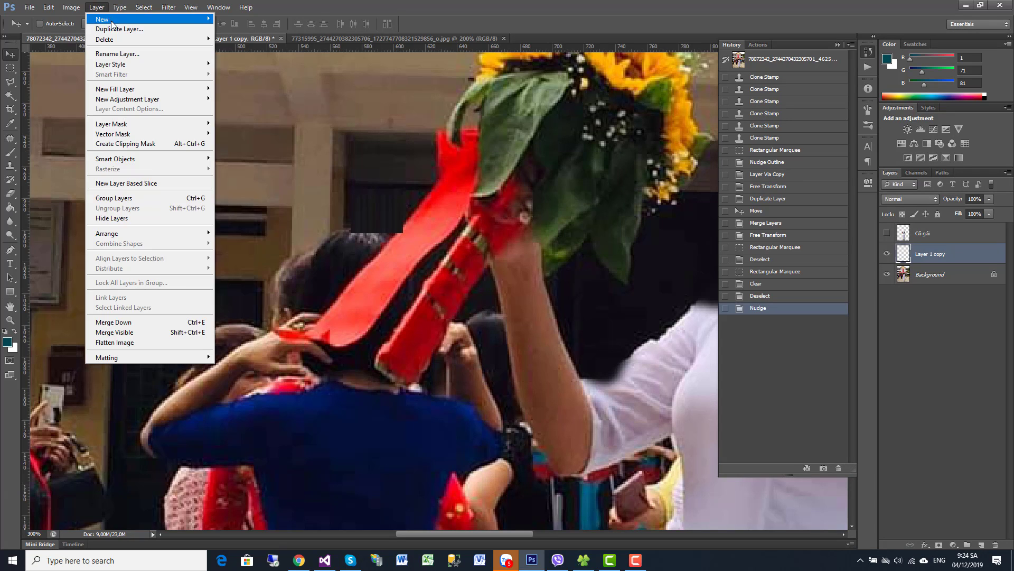
{"action": "left_click", "coordinate": [243, 63]}
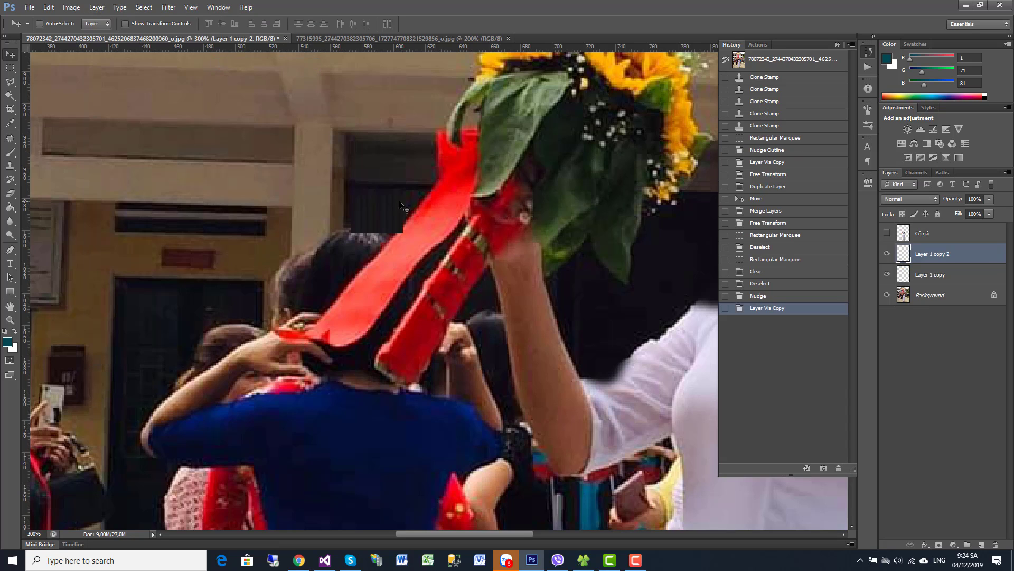
{"action": "left_click_drag", "start_coordinate": [445, 219], "coordinate": [436, 213]}
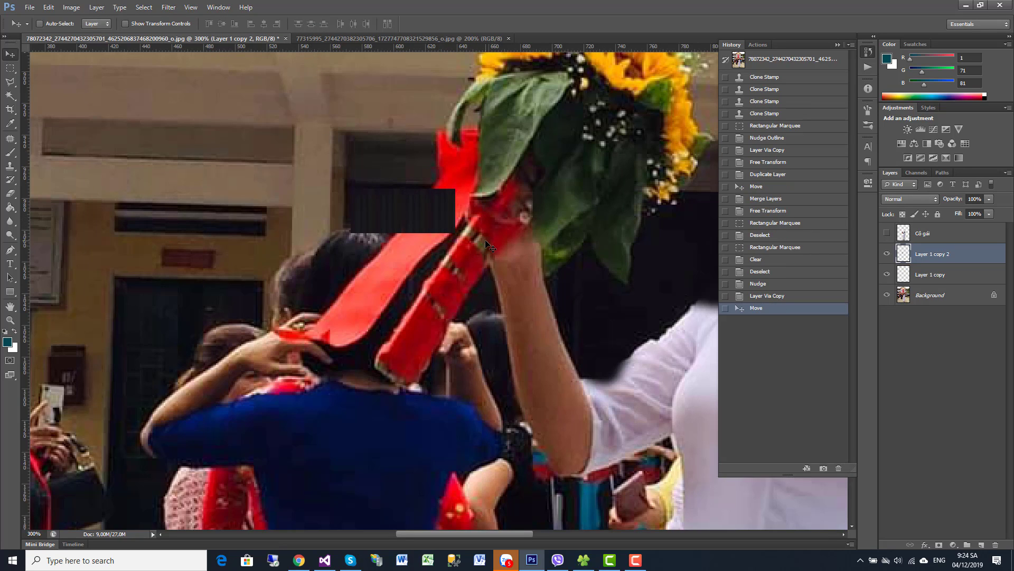
{"action": "right_click", "coordinate": [927, 259]}
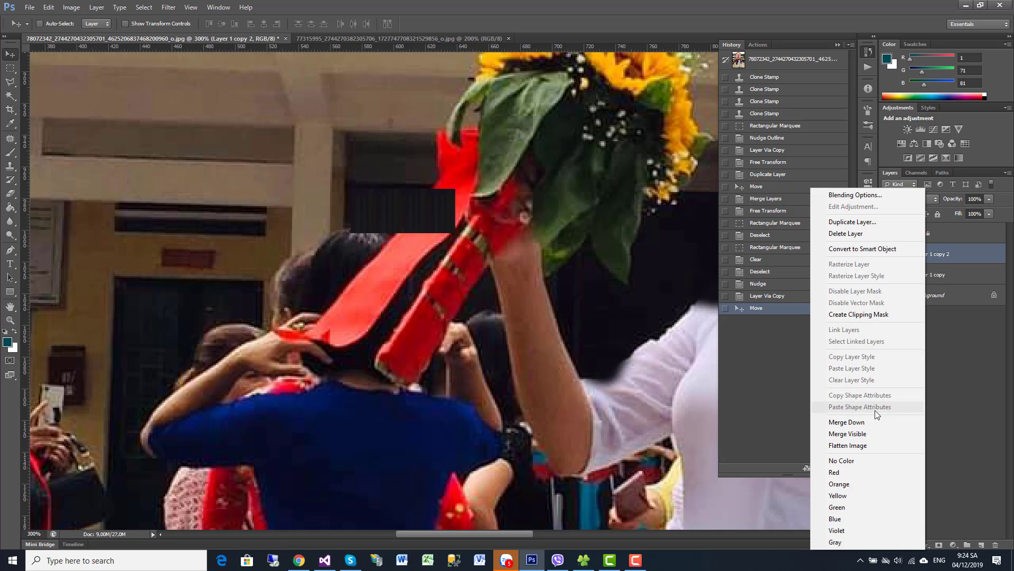
{"action": "left_click", "coordinate": [861, 422]}
{"action": "left_click", "coordinate": [911, 275]}
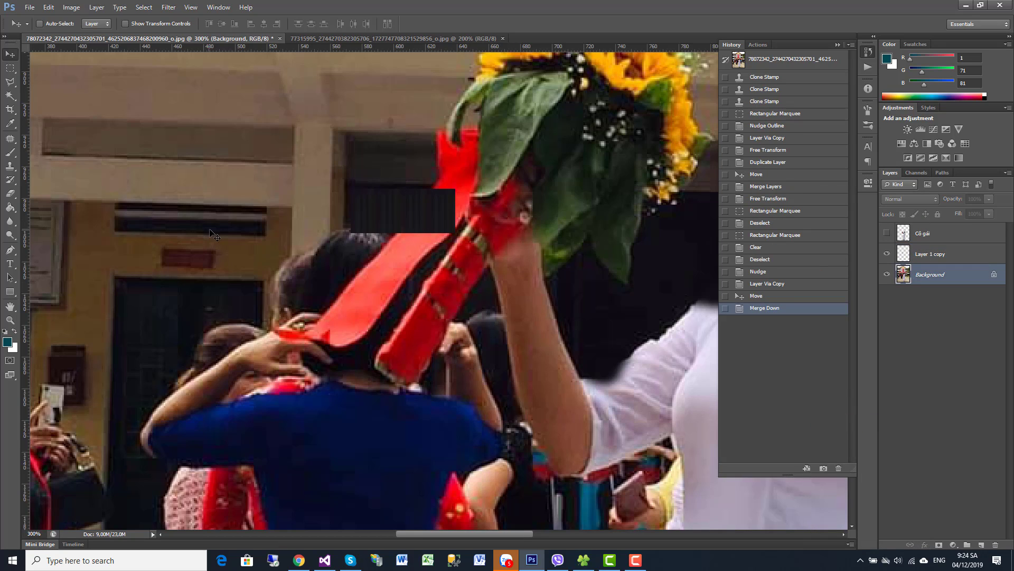
Clone over the dark rectangle's top edge, toggling the patch layer to check the result.
{"action": "left_click", "coordinate": [10, 166]}
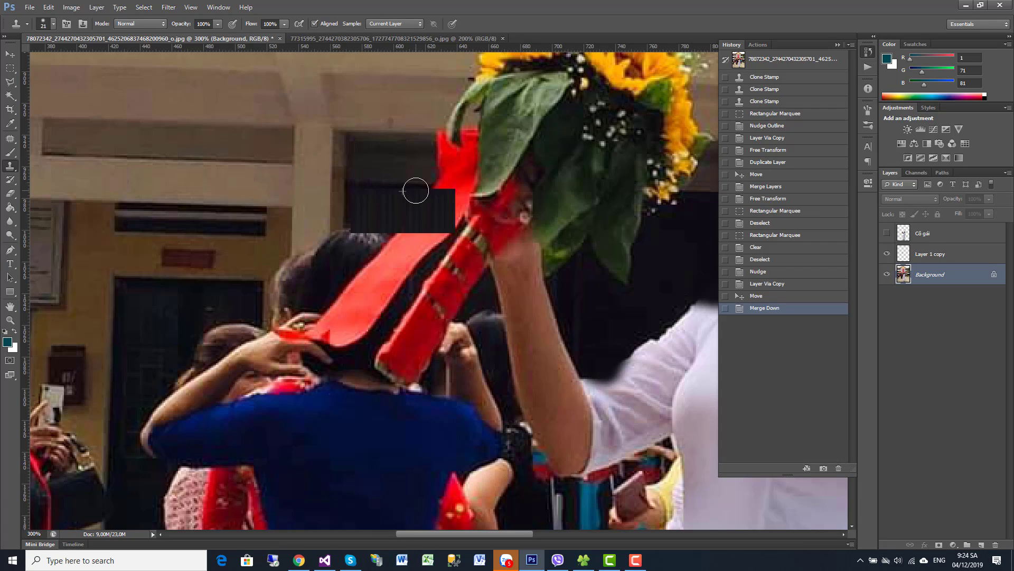
{"action": "mouse_move", "coordinate": [372, 185]}
{"action": "left_mouse_down"}
{"action": "mouse_move", "coordinate": [470, 190]}
{"action": "mouse_move", "coordinate": [449, 194]}
{"action": "mouse_move", "coordinate": [462, 213]}
{"action": "left_mouse_up"}
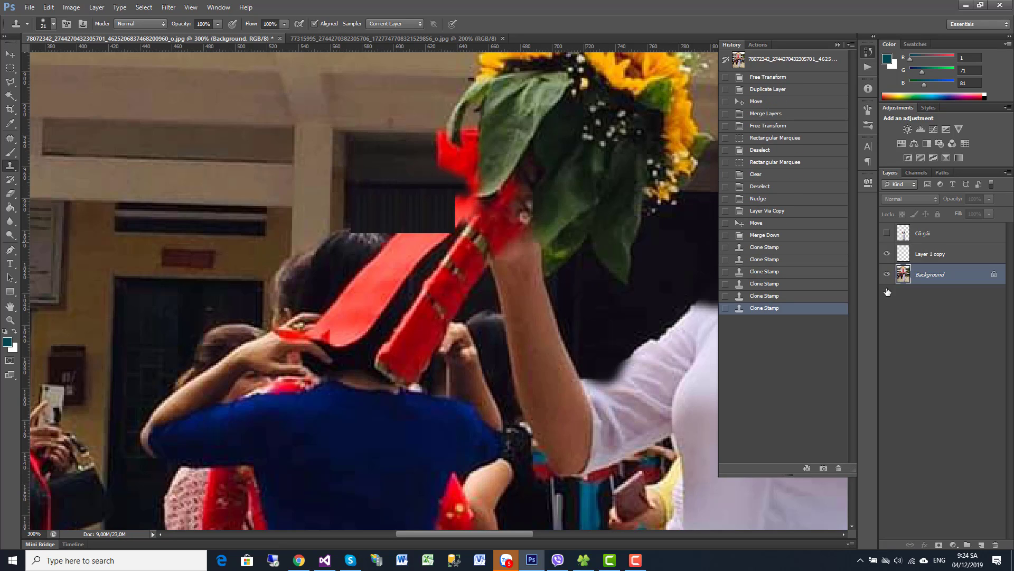
{"action": "left_click", "coordinate": [888, 255]}
{"action": "left_click", "coordinate": [905, 253]}
{"action": "left_click", "coordinate": [14, 60]}
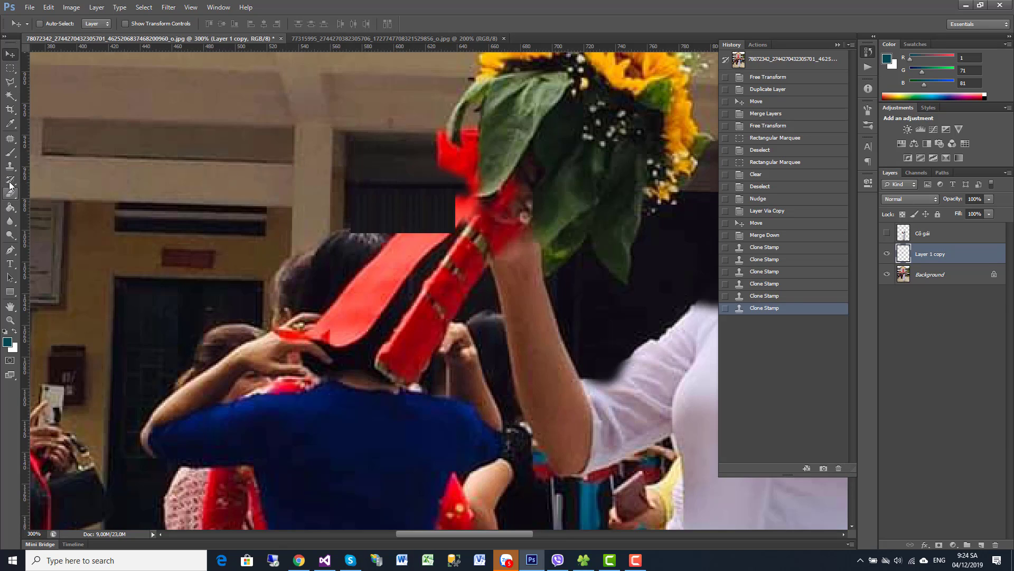
{"action": "left_click", "coordinate": [10, 207]}
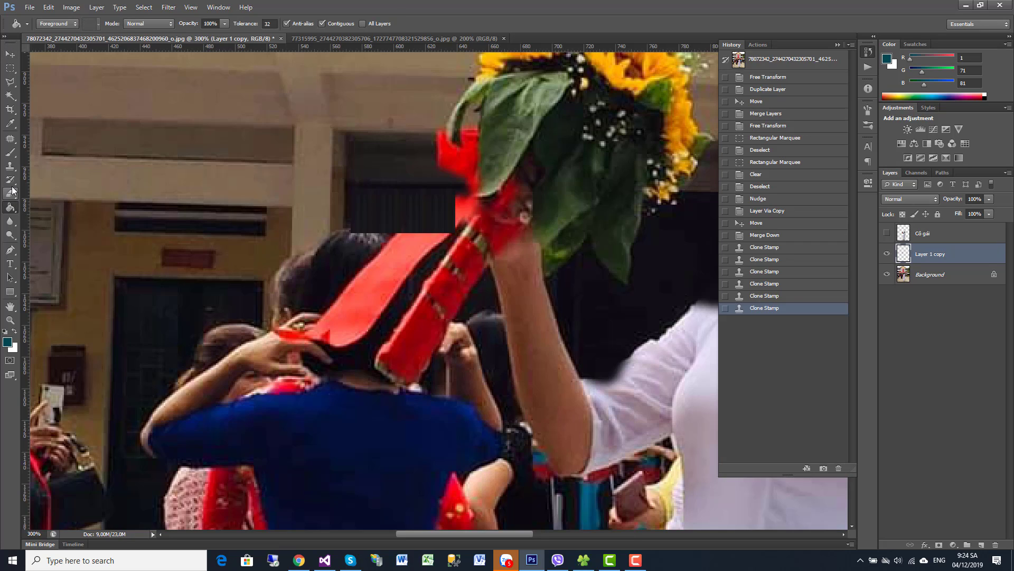
{"action": "left_click", "coordinate": [10, 166]}
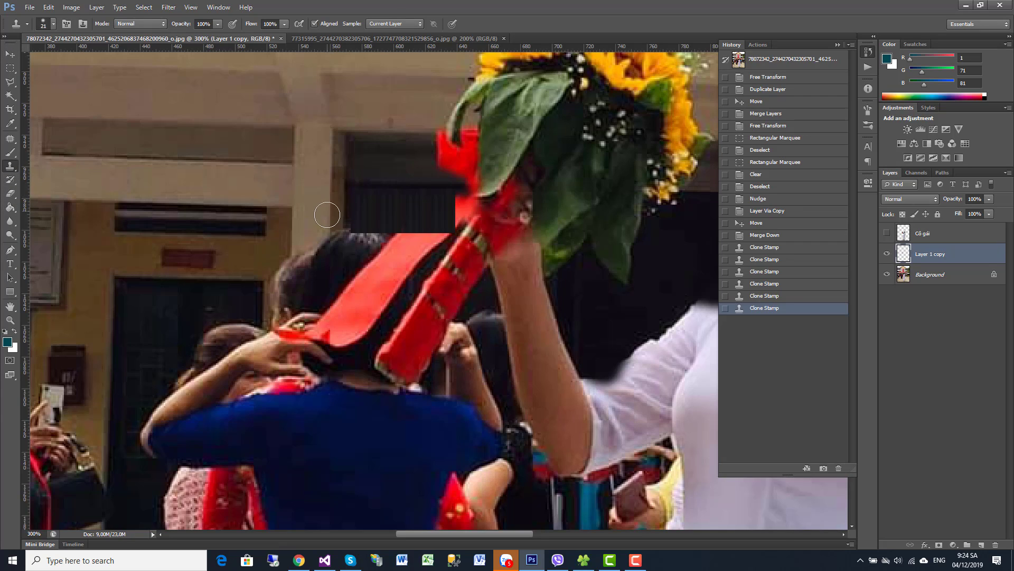
{"action": "left_click", "coordinate": [329, 235]}
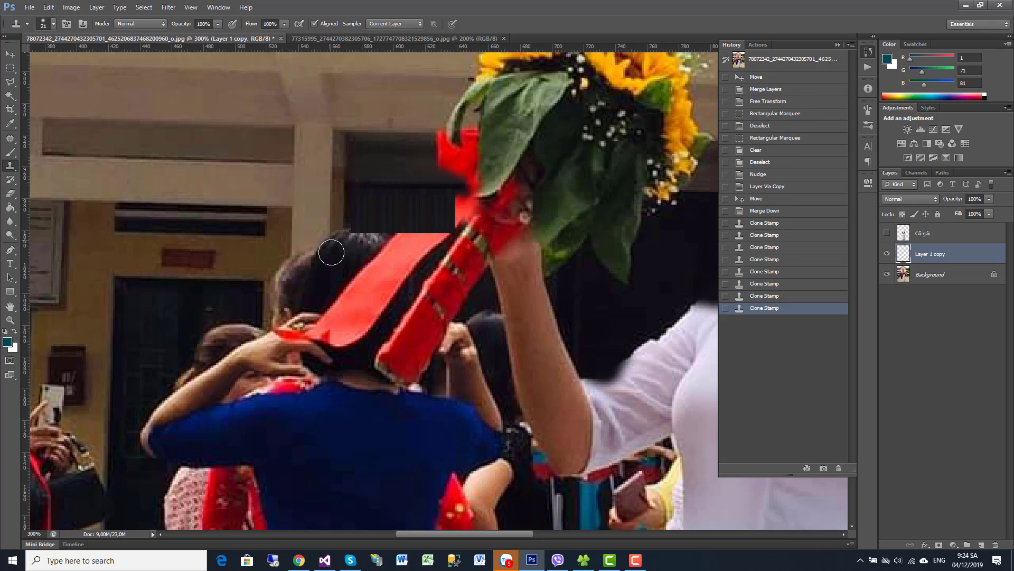
{"action": "left_click", "coordinate": [375, 261]}
{"action": "left_click", "coordinate": [765, 297]}
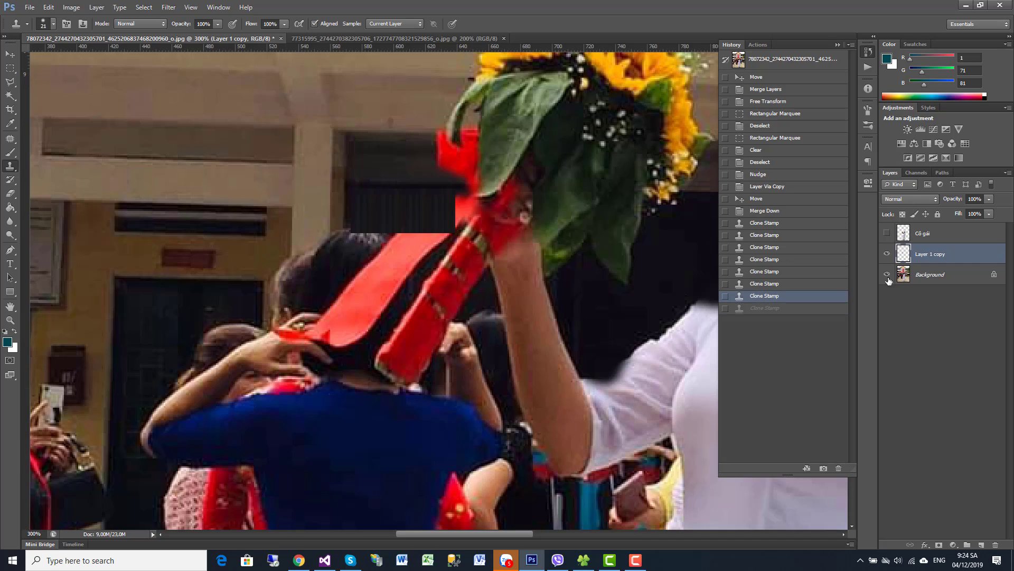
{"action": "left_click", "coordinate": [888, 255]}
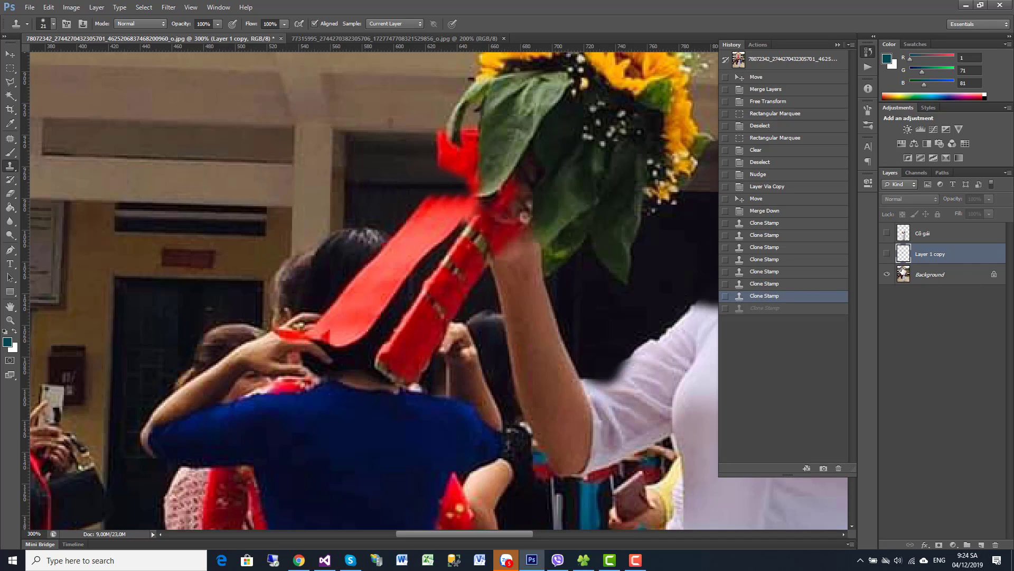
{"action": "left_click", "coordinate": [888, 254]}
{"action": "left_click", "coordinate": [932, 274]}
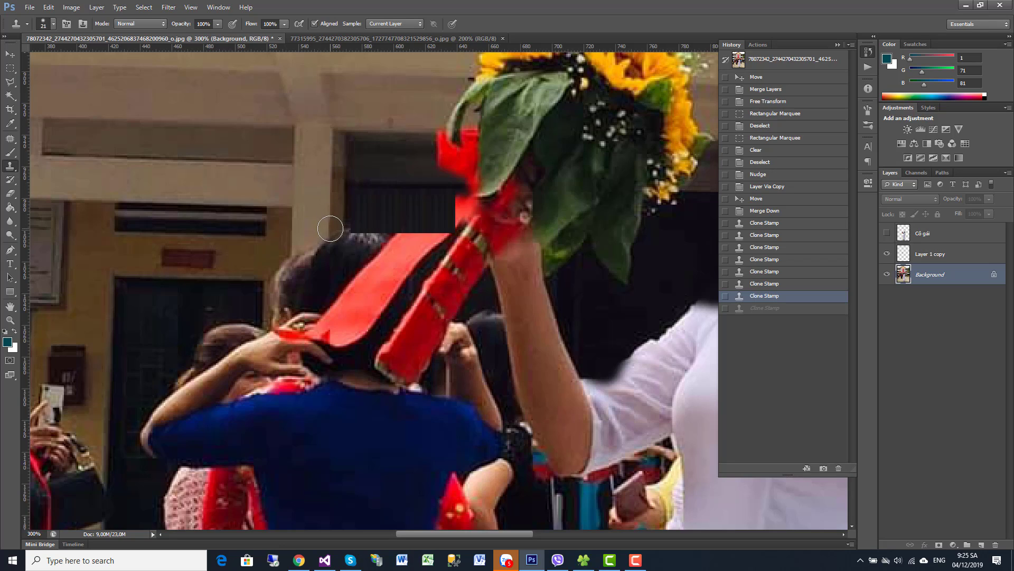
Clone-stamp over the hair edge above the red hat, darkening its light patch.
{"action": "left_click", "coordinate": [329, 242]}
{"action": "left_click", "coordinate": [337, 239]}
{"action": "left_click", "coordinate": [342, 233]}
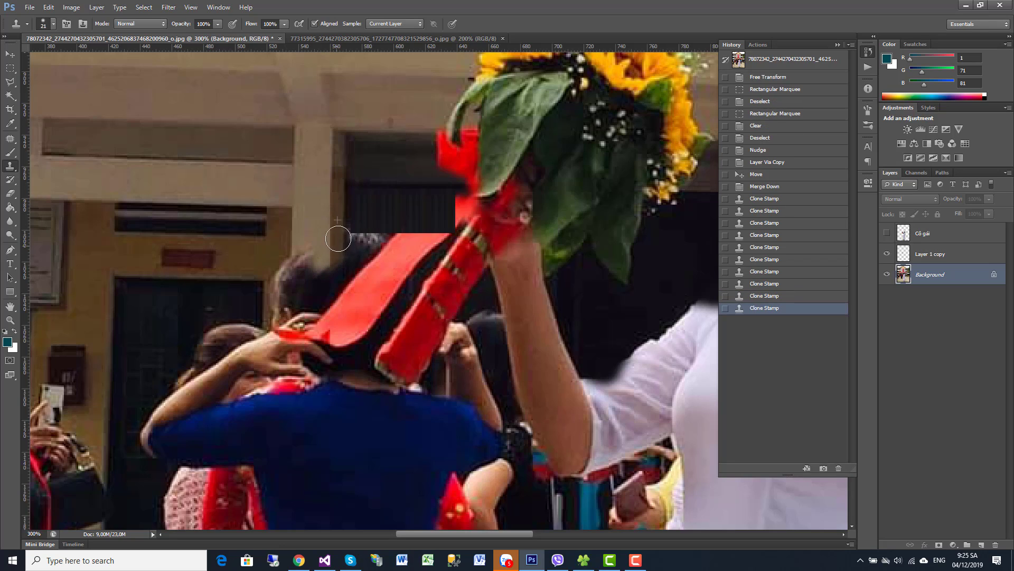
{"action": "left_click", "coordinate": [338, 243]}
{"action": "left_click", "coordinate": [355, 240]}
{"action": "left_click", "coordinate": [361, 237]}
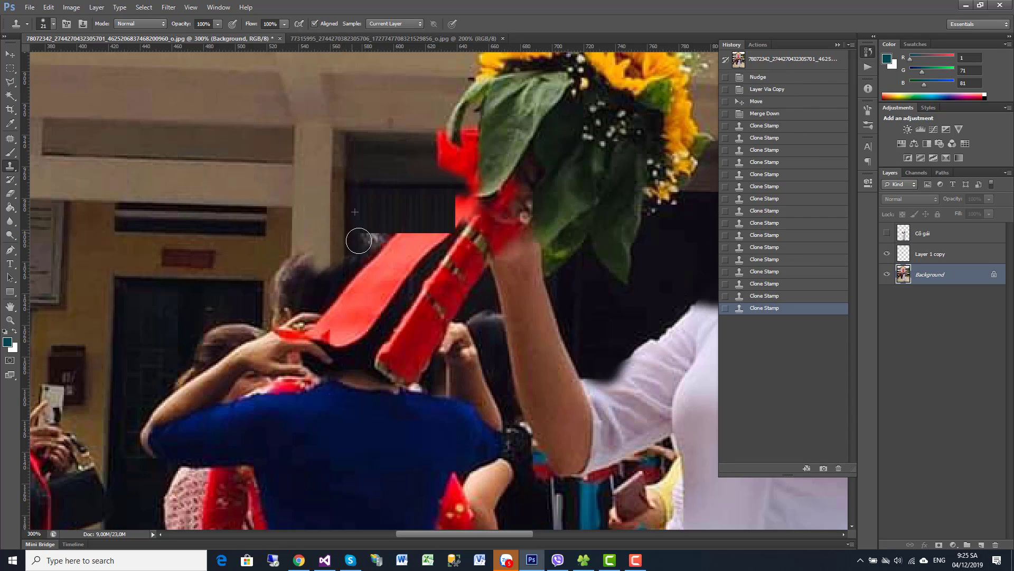
{"action": "left_click", "coordinate": [372, 235]}
{"action": "left_click", "coordinate": [381, 236]}
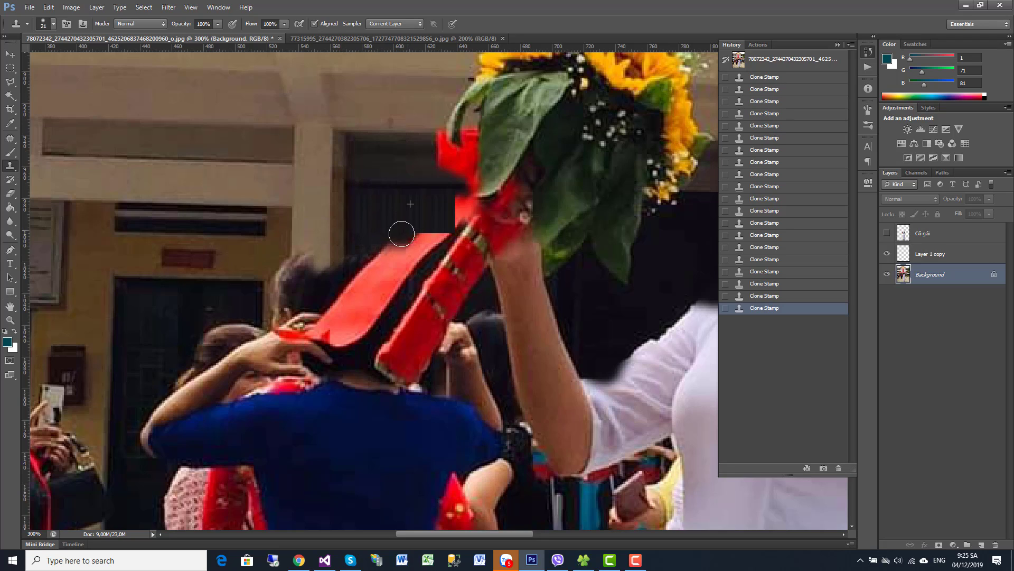
{"action": "left_click", "coordinate": [333, 279]}
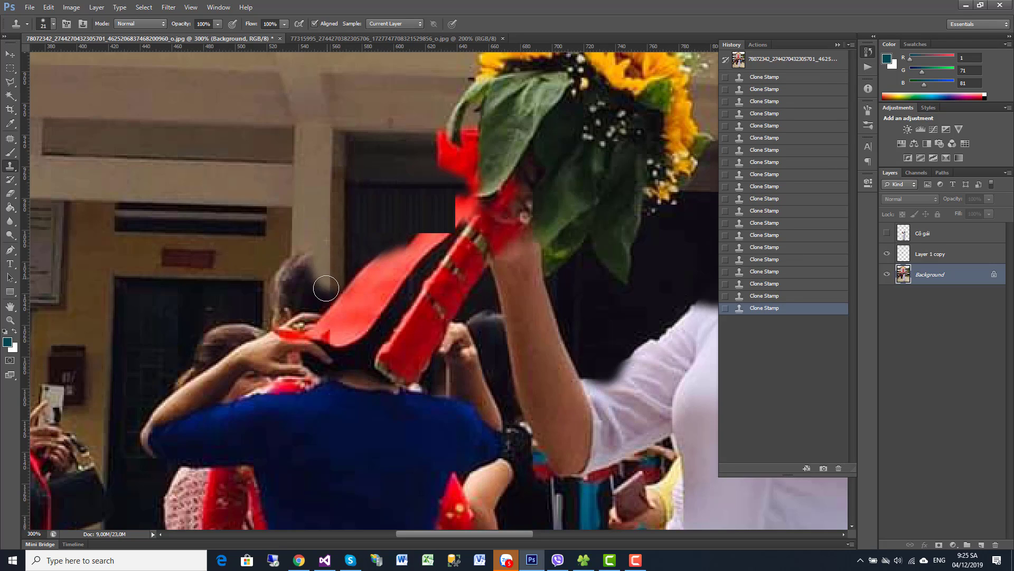
{"action": "mouse_move", "coordinate": [330, 272]}
{"action": "left_mouse_down"}
{"action": "mouse_move", "coordinate": [341, 180]}
{"action": "mouse_move", "coordinate": [345, 231]}
{"action": "mouse_move", "coordinate": [322, 217]}
{"action": "mouse_move", "coordinate": [337, 146]}
{"action": "mouse_move", "coordinate": [361, 186]}
{"action": "mouse_move", "coordinate": [319, 179]}
{"action": "mouse_move", "coordinate": [319, 207]}
{"action": "mouse_move", "coordinate": [364, 235]}
{"action": "mouse_move", "coordinate": [372, 191]}
{"action": "mouse_move", "coordinate": [325, 193]}
{"action": "mouse_move", "coordinate": [368, 293]}
{"action": "left_mouse_up"}
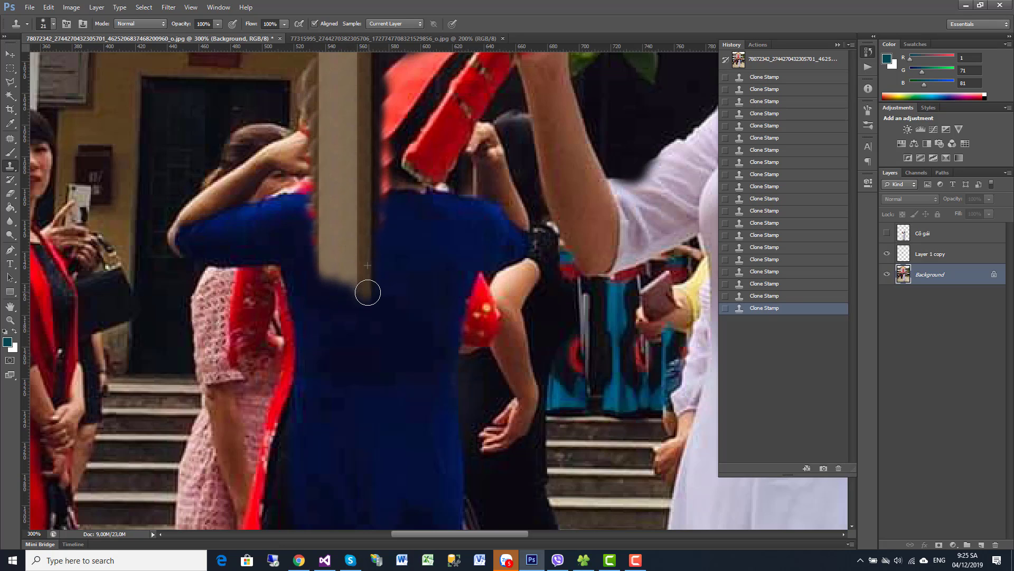
Extend the beige pillar and its shadow strip down over the red hat edge and blue dress.
{"action": "mouse_move", "coordinate": [371, 242]}
{"action": "left_mouse_down"}
{"action": "mouse_move", "coordinate": [366, 292]}
{"action": "mouse_move", "coordinate": [324, 301]}
{"action": "mouse_move", "coordinate": [344, 290]}
{"action": "mouse_move", "coordinate": [369, 302]}
{"action": "left_mouse_up"}
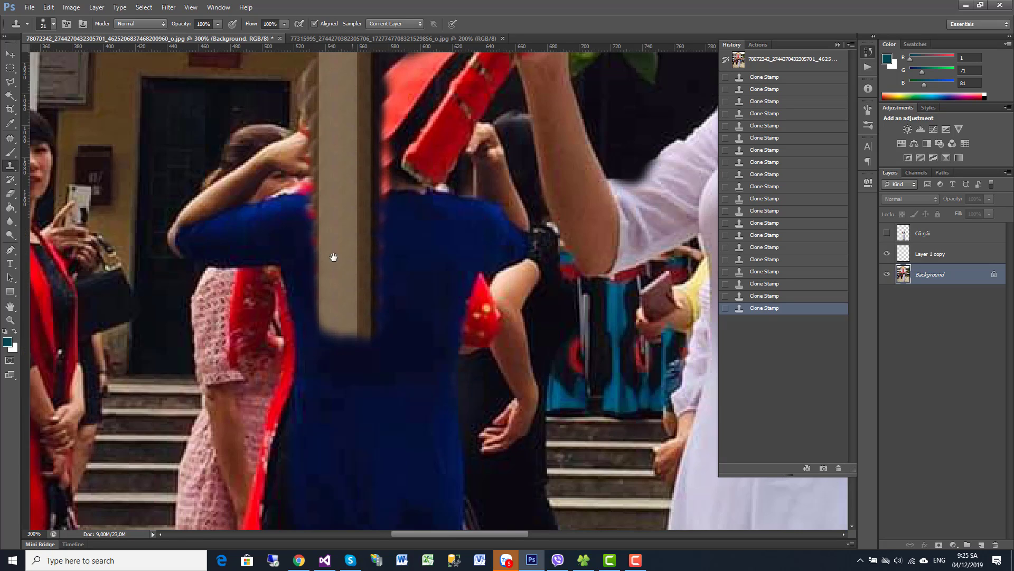
{"action": "scroll", "coordinate": [338, 254], "scroll_direction": "up", "scroll_amount": 2}
{"action": "scroll", "coordinate": [360, 159], "scroll_direction": "up", "scroll_amount": 3}
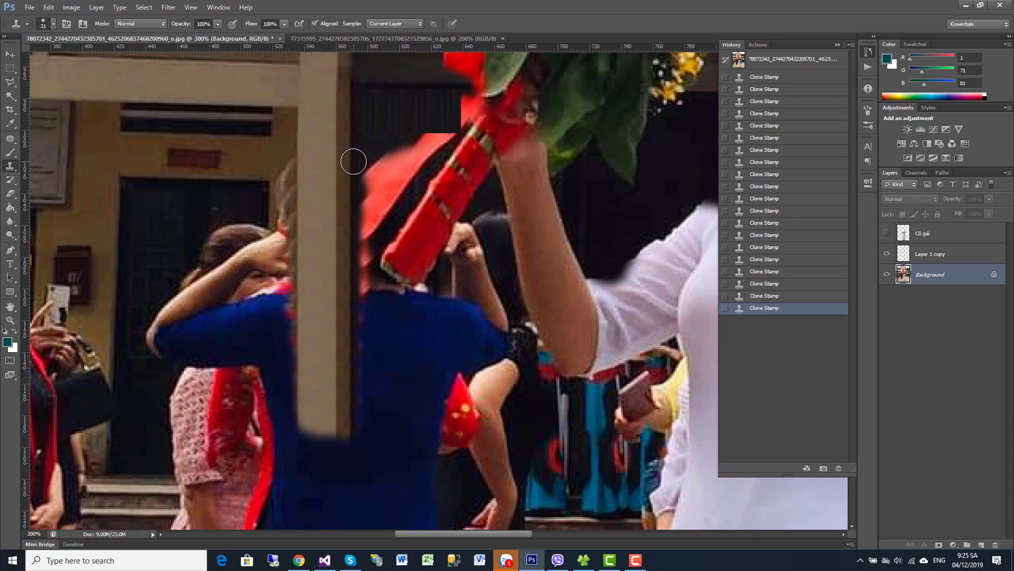
{"action": "left_click_drag", "start_coordinate": [354, 162], "coordinate": [350, 335]}
{"action": "left_click_drag", "start_coordinate": [356, 267], "coordinate": [358, 396]}
{"action": "scroll", "coordinate": [359, 419], "scroll_direction": "down", "scroll_amount": 5}
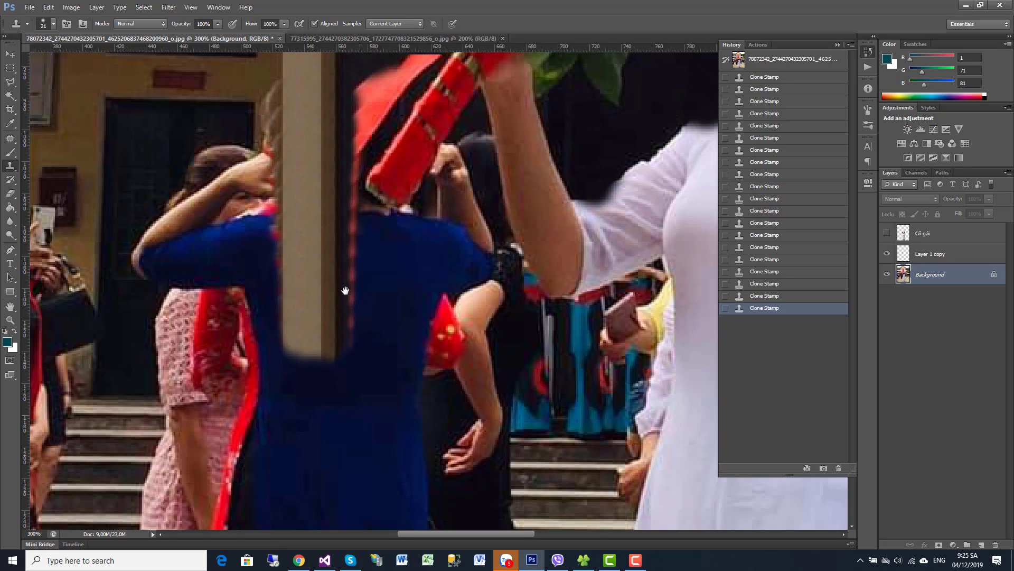
{"action": "mouse_move", "coordinate": [345, 294]}
{"action": "left_mouse_down"}
{"action": "mouse_move", "coordinate": [342, 280]}
{"action": "mouse_move", "coordinate": [338, 310]}
{"action": "mouse_move", "coordinate": [328, 299]}
{"action": "mouse_move", "coordinate": [311, 312]}
{"action": "mouse_move", "coordinate": [287, 277]}
{"action": "mouse_move", "coordinate": [300, 219]}
{"action": "left_mouse_up"}
{"action": "mouse_move", "coordinate": [289, 298]}
{"action": "left_mouse_down"}
{"action": "mouse_move", "coordinate": [294, 339]}
{"action": "mouse_move", "coordinate": [336, 342]}
{"action": "left_mouse_up"}
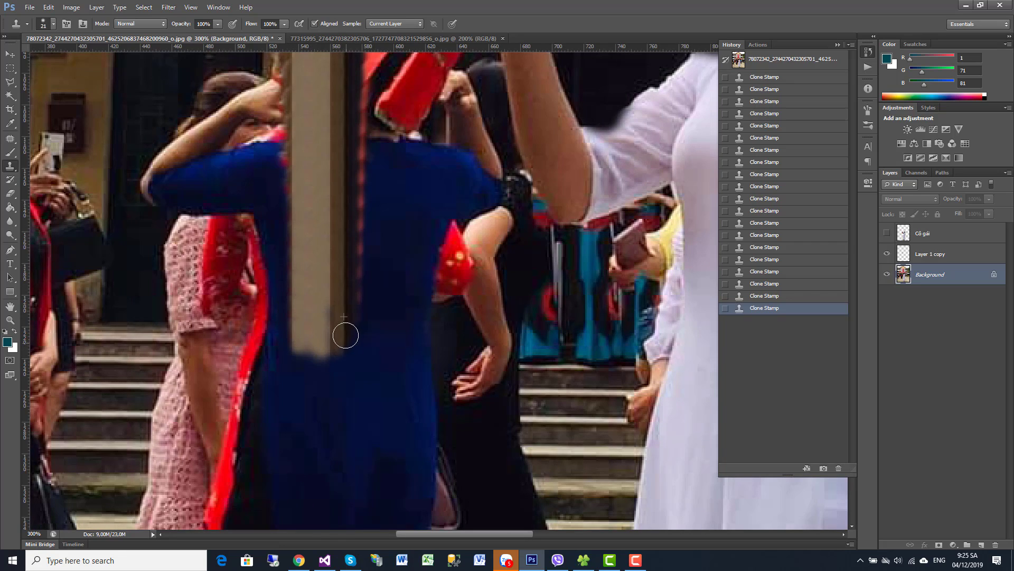
{"action": "left_click_drag", "start_coordinate": [324, 224], "coordinate": [363, 351]}
{"action": "left_click_drag", "start_coordinate": [388, 357], "coordinate": [409, 338]}
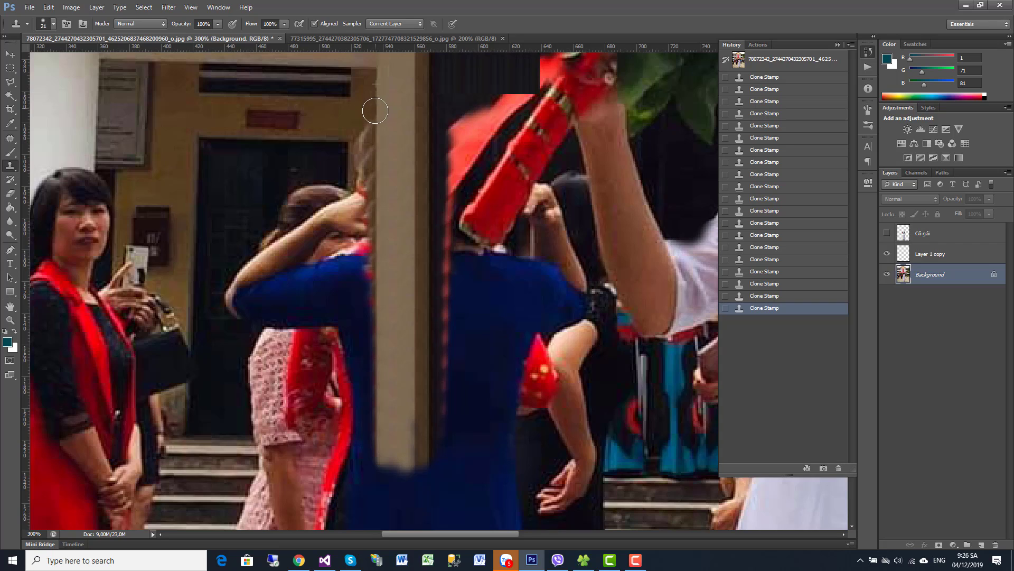
Paint out the wispy hair strand by the pillar and the blue sleeve edge.
{"action": "mouse_move", "coordinate": [375, 111]}
{"action": "left_mouse_down"}
{"action": "mouse_move", "coordinate": [364, 177]}
{"action": "mouse_move", "coordinate": [371, 316]}
{"action": "left_mouse_up"}
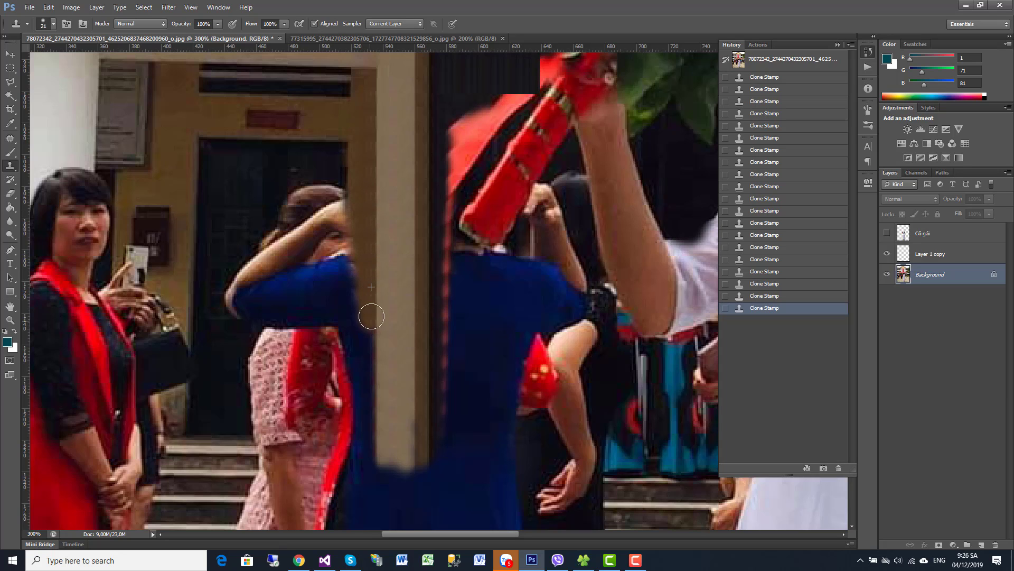
{"action": "scroll", "coordinate": [369, 296], "scroll_direction": "down", "scroll_amount": 3}
{"action": "scroll", "coordinate": [362, 227], "scroll_direction": "down", "scroll_amount": 2}
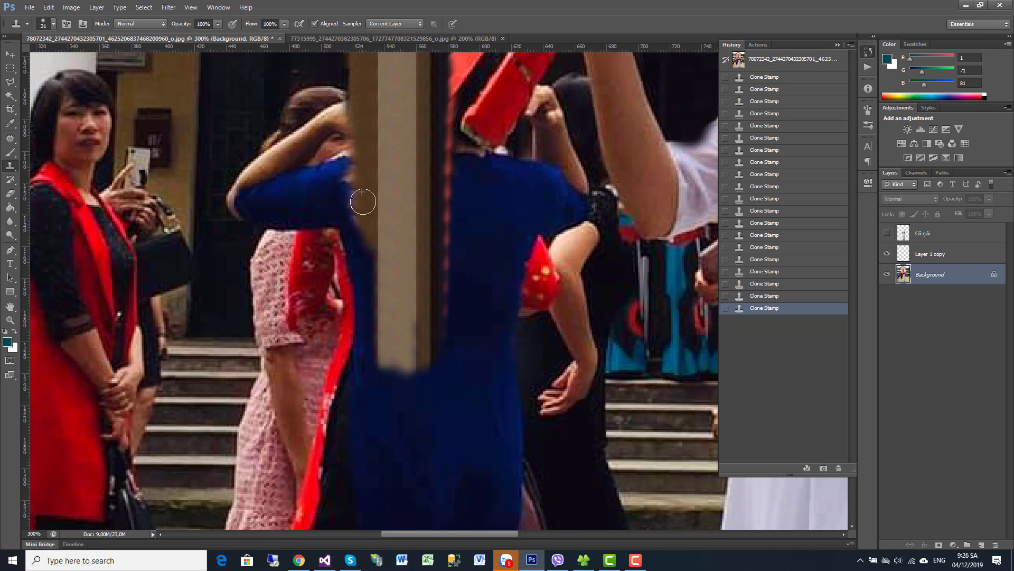
{"action": "left_click_drag", "start_coordinate": [363, 201], "coordinate": [369, 376]}
{"action": "left_click_drag", "start_coordinate": [380, 170], "coordinate": [414, 281]}
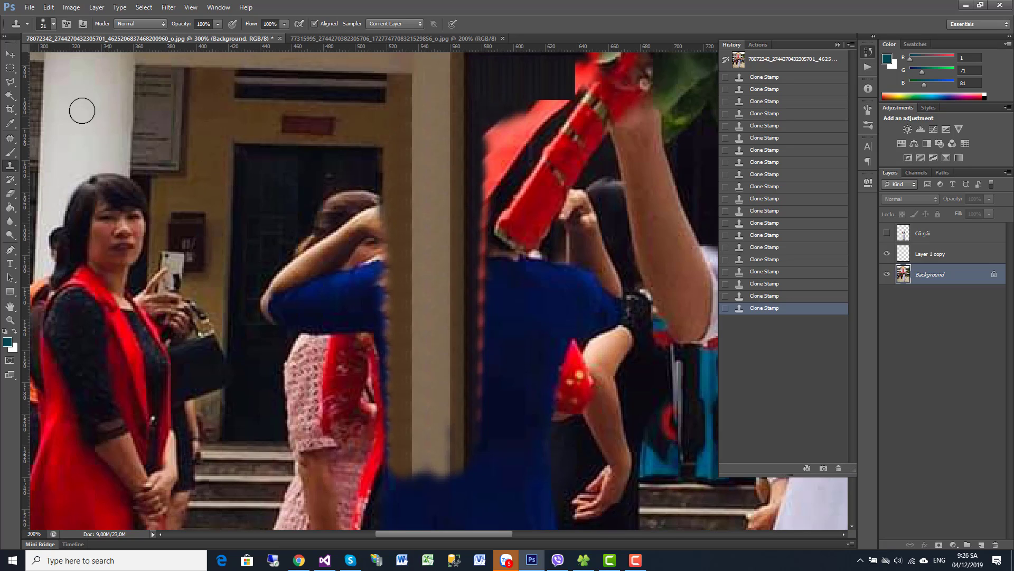
Outline a slanted door-frame strip left of the blue figure and copy it to a new layer.
{"action": "left_click", "coordinate": [10, 81]}
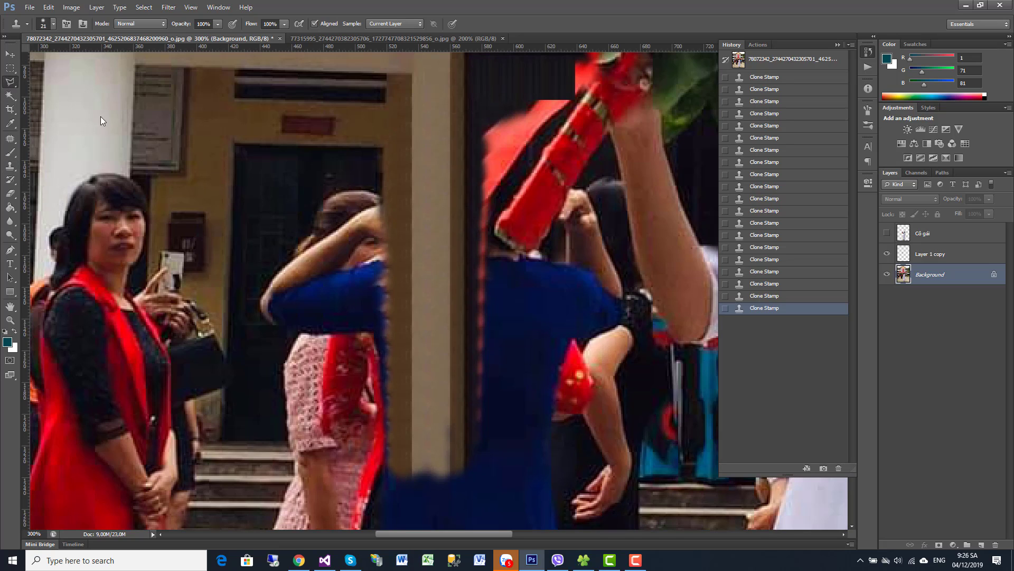
{"action": "left_click", "coordinate": [220, 138]}
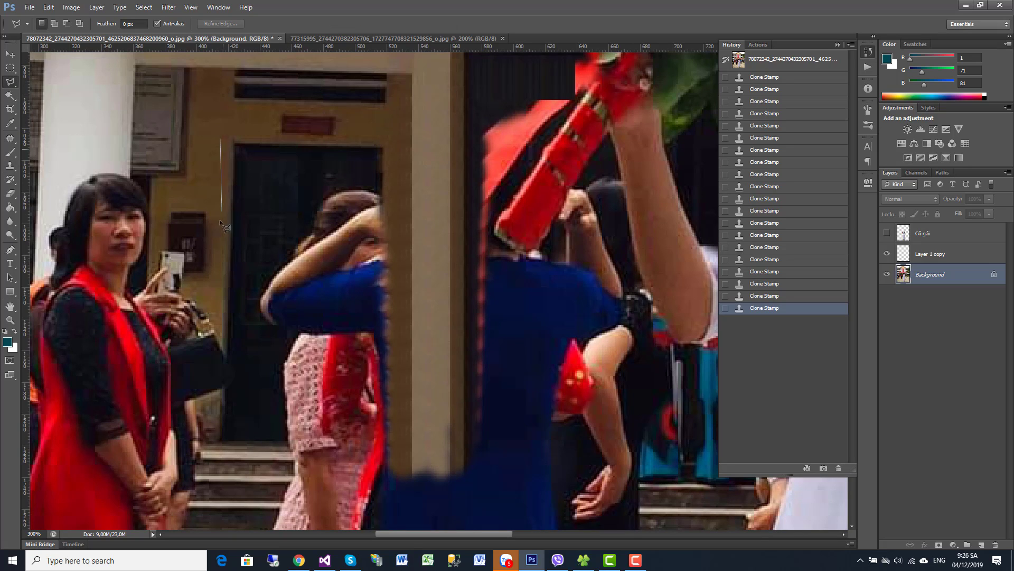
{"action": "left_click", "coordinate": [214, 315]}
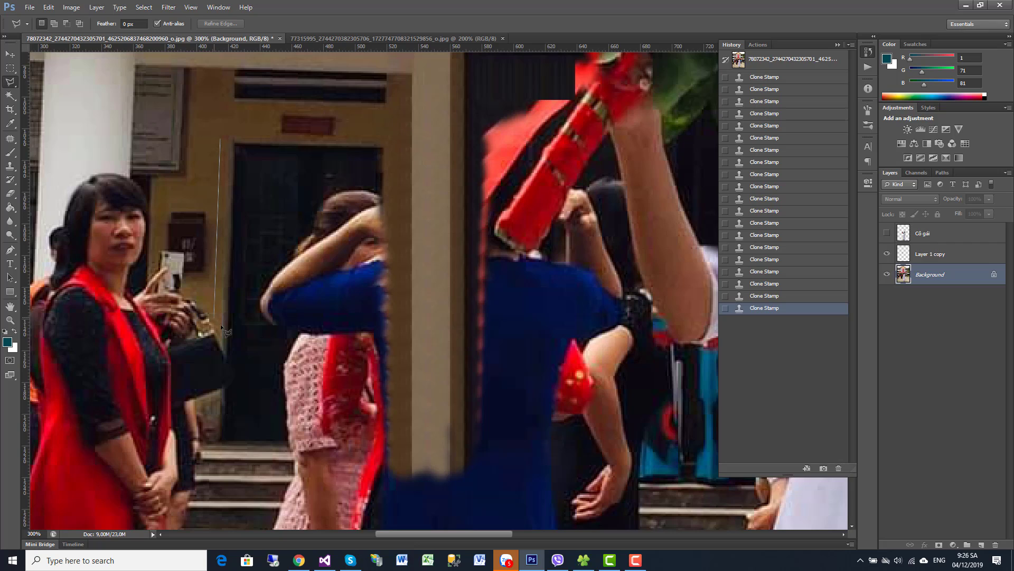
{"action": "left_click", "coordinate": [239, 357]}
{"action": "left_click", "coordinate": [247, 355]}
{"action": "left_click", "coordinate": [226, 128]}
{"action": "left_click", "coordinate": [97, 7]}
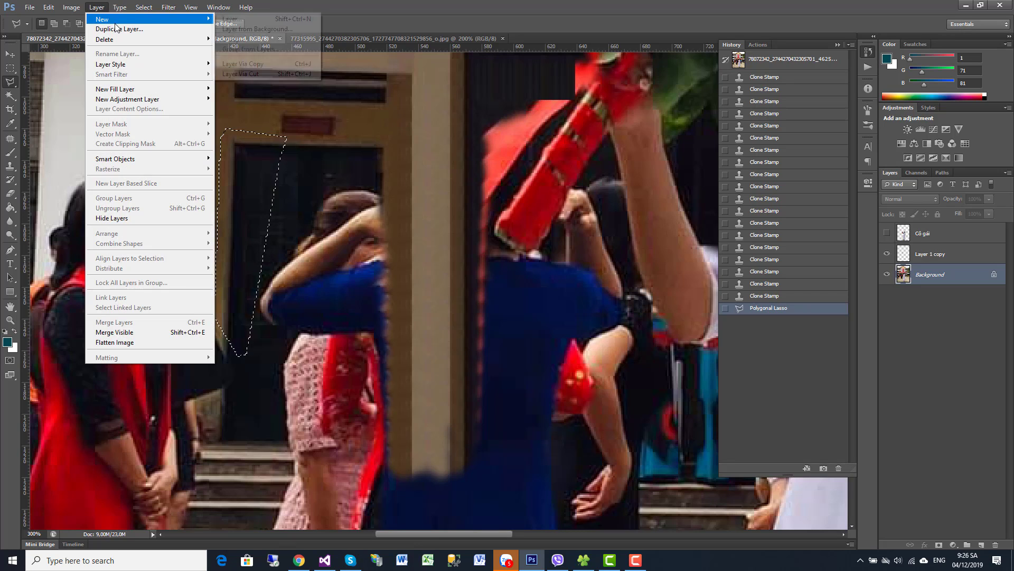
{"action": "left_click", "coordinate": [243, 64]}
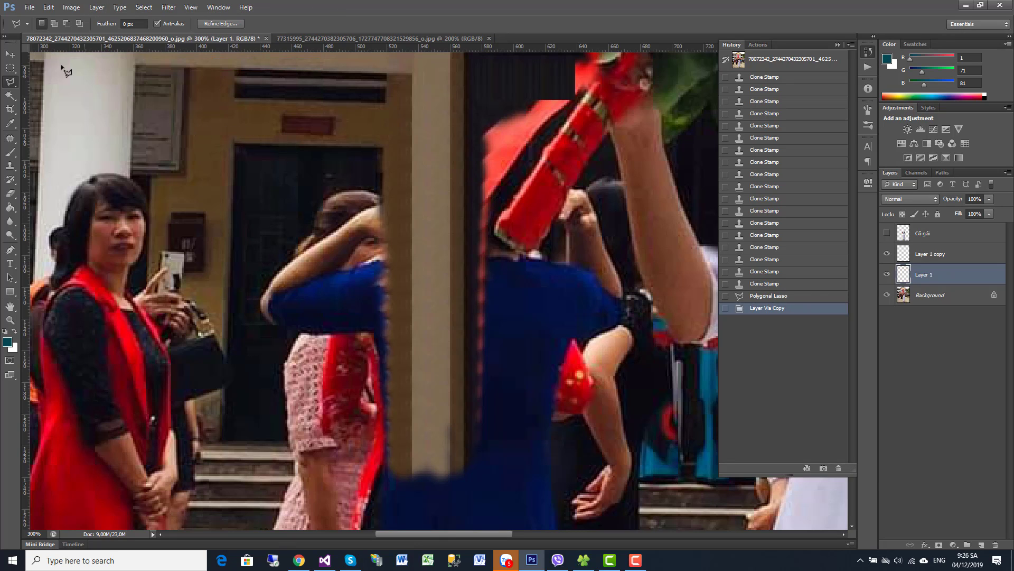
{"action": "left_click", "coordinate": [14, 59]}
Flip the copied strip horizontally, move it over the raised arm, and tilt it slightly.
{"action": "left_click", "coordinate": [49, 7]}
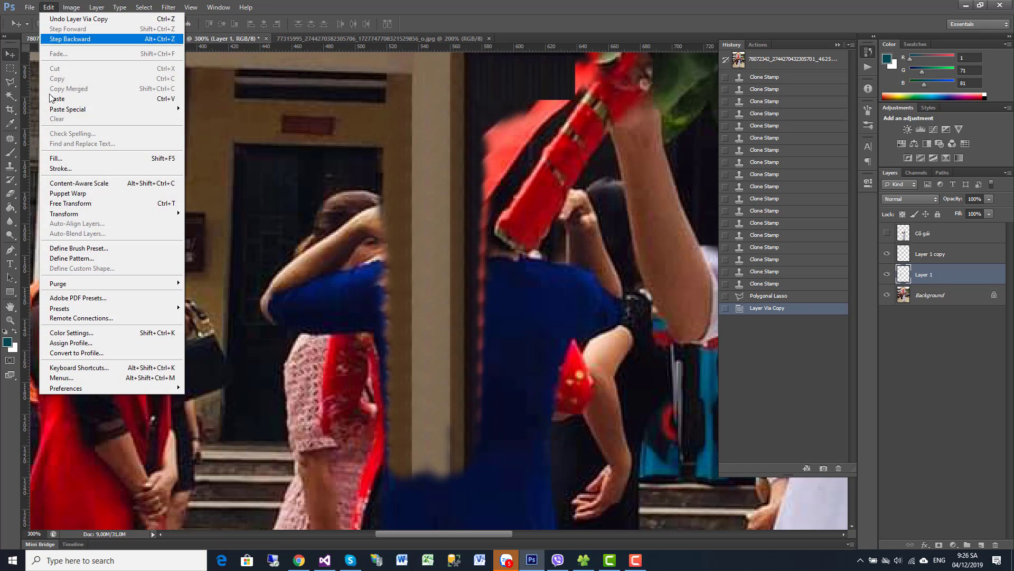
{"action": "left_click", "coordinate": [126, 203]}
{"action": "right_click", "coordinate": [261, 177]}
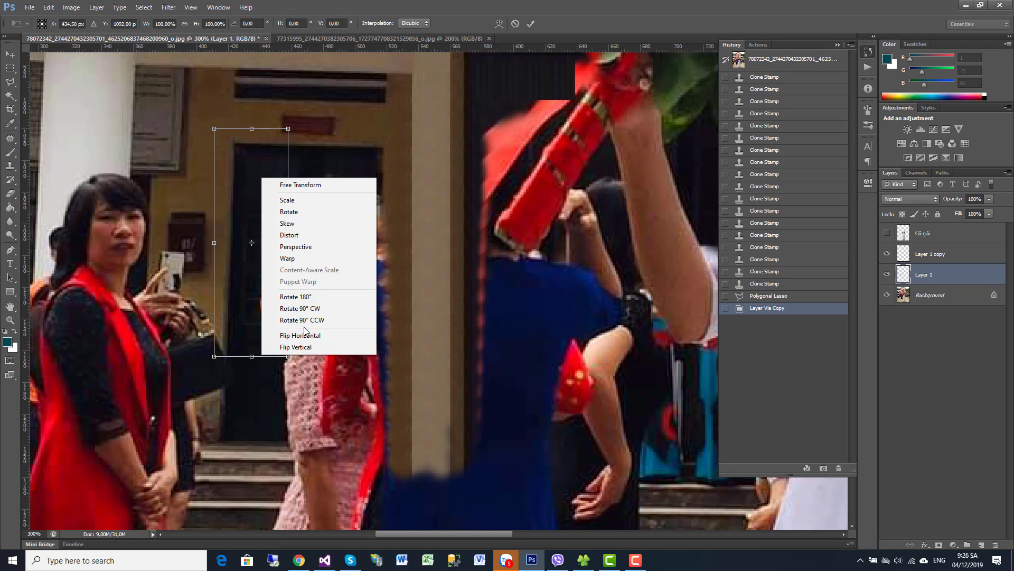
{"action": "left_click", "coordinate": [305, 335]}
{"action": "mouse_move", "coordinate": [267, 192]}
{"action": "left_mouse_down"}
{"action": "mouse_move", "coordinate": [446, 195]}
{"action": "mouse_move", "coordinate": [392, 186]}
{"action": "left_mouse_up"}
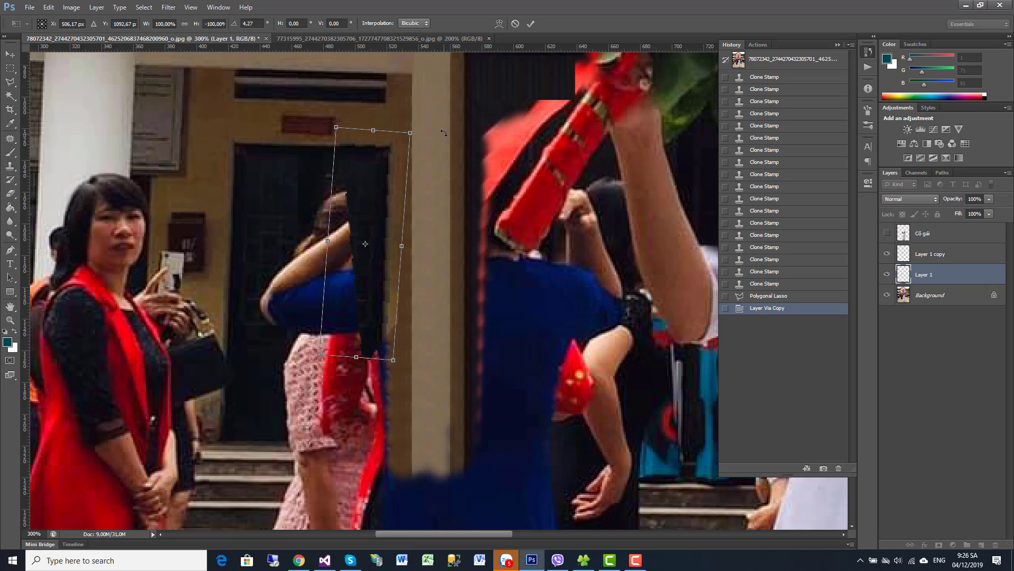
{"action": "left_click_drag", "start_coordinate": [444, 133], "coordinate": [445, 126]}
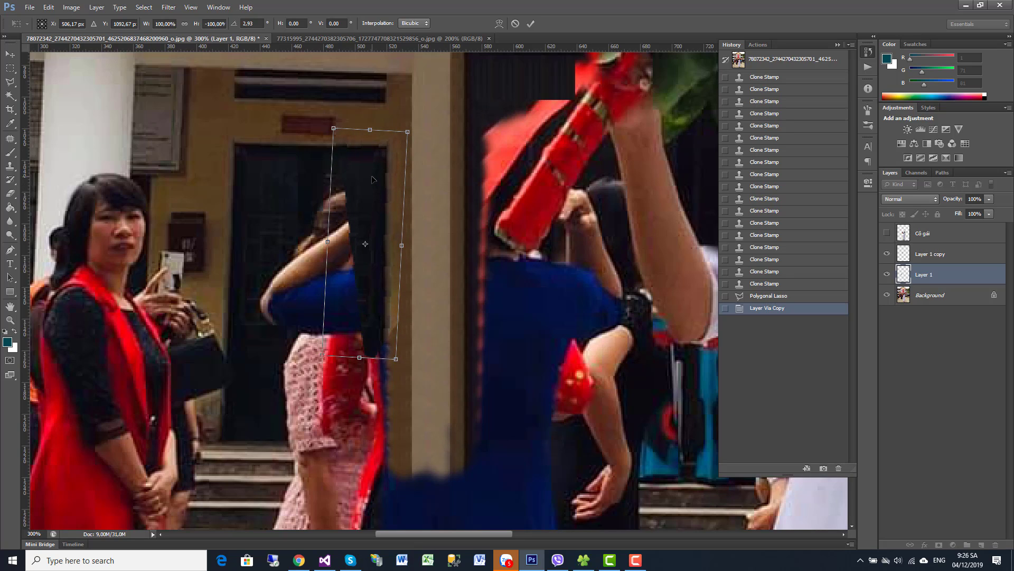
{"action": "key", "text": "Return"}
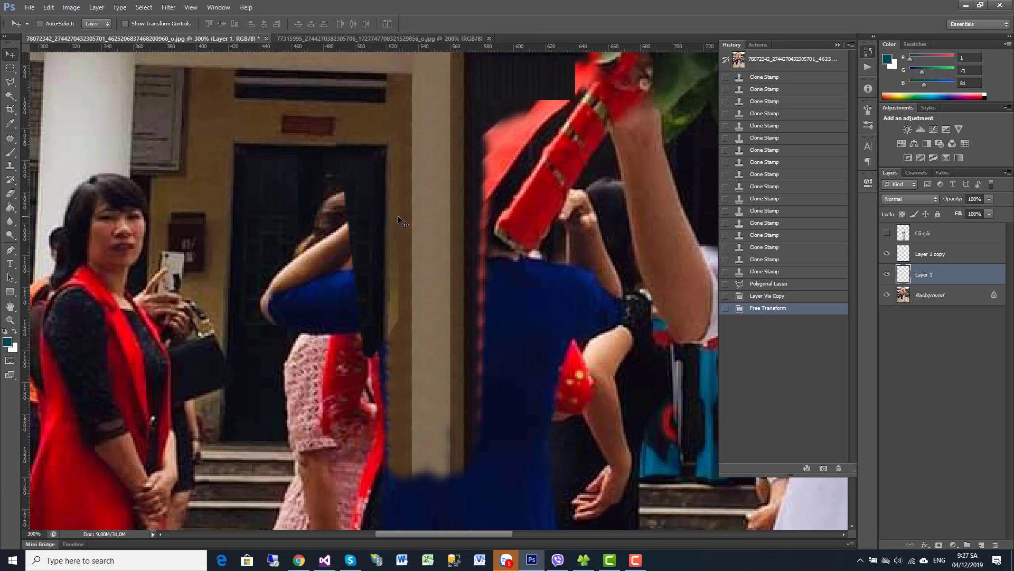
Nudge the strip down into place and merge it into the background.
{"action": "key", "text": "Down"}
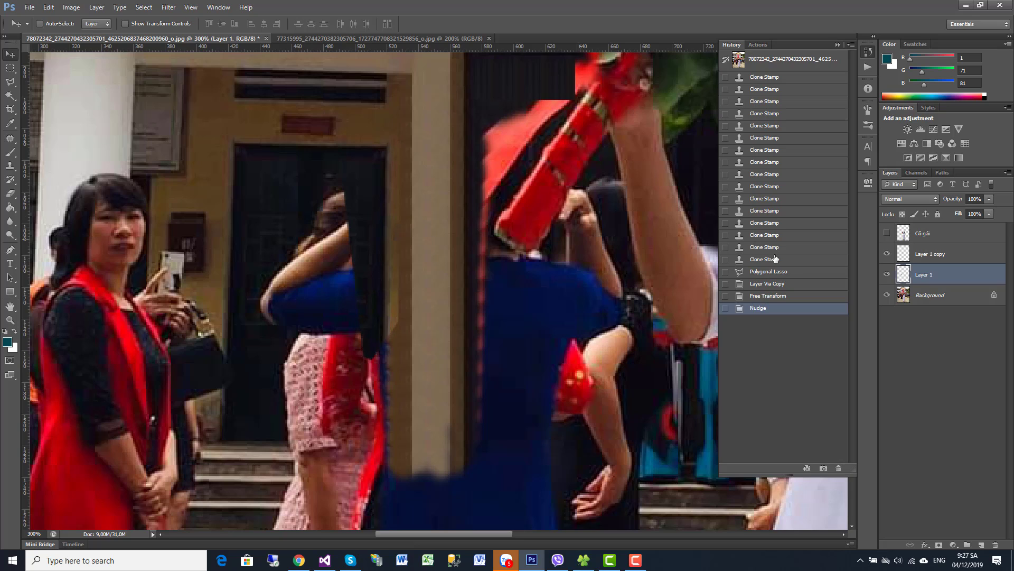
{"action": "right_click", "coordinate": [933, 275]}
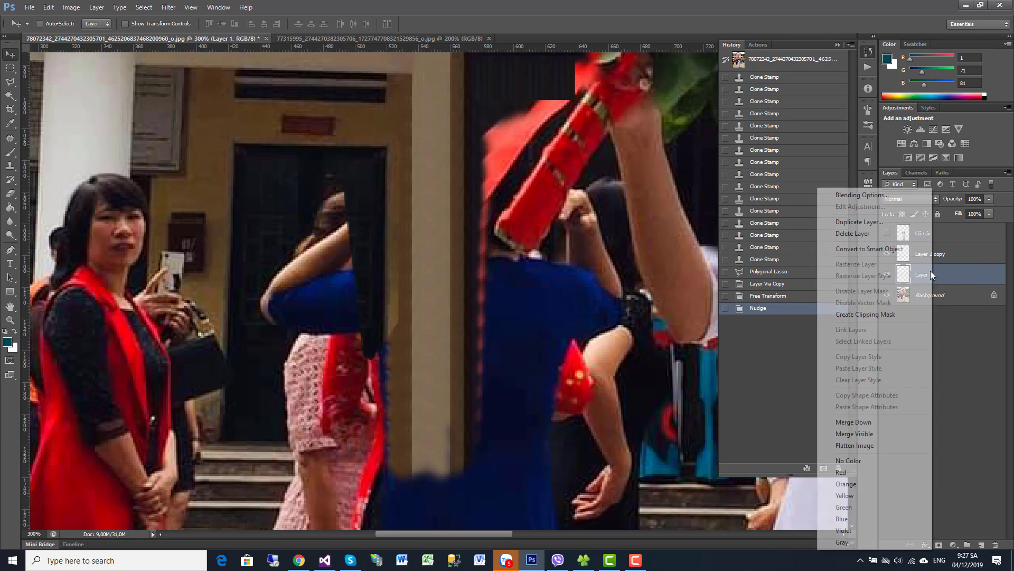
{"action": "left_click", "coordinate": [854, 422]}
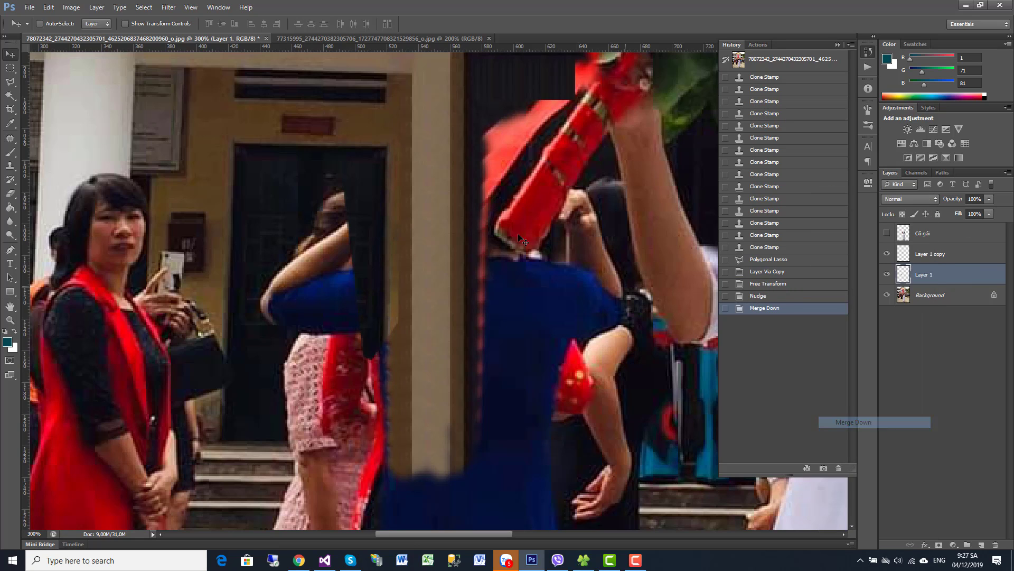
{"action": "left_click", "coordinate": [10, 166]}
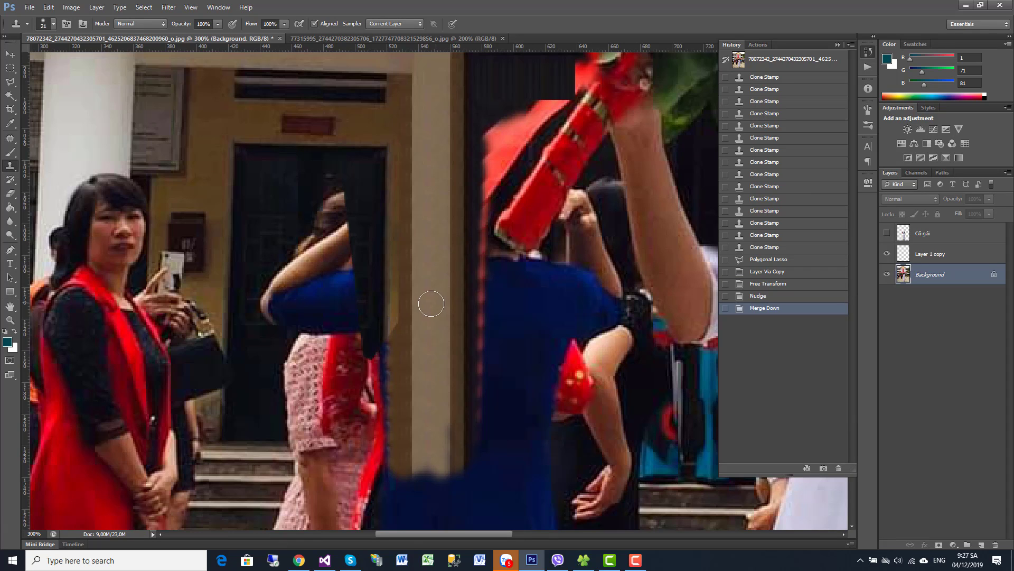
Sample the door and clone over the dark hair strand and patch seams above the raised arm.
{"action": "scroll", "coordinate": [430, 226], "scroll_direction": "down", "scroll_amount": 3}
{"action": "scroll", "coordinate": [421, 229], "scroll_direction": "down", "scroll_amount": 1}
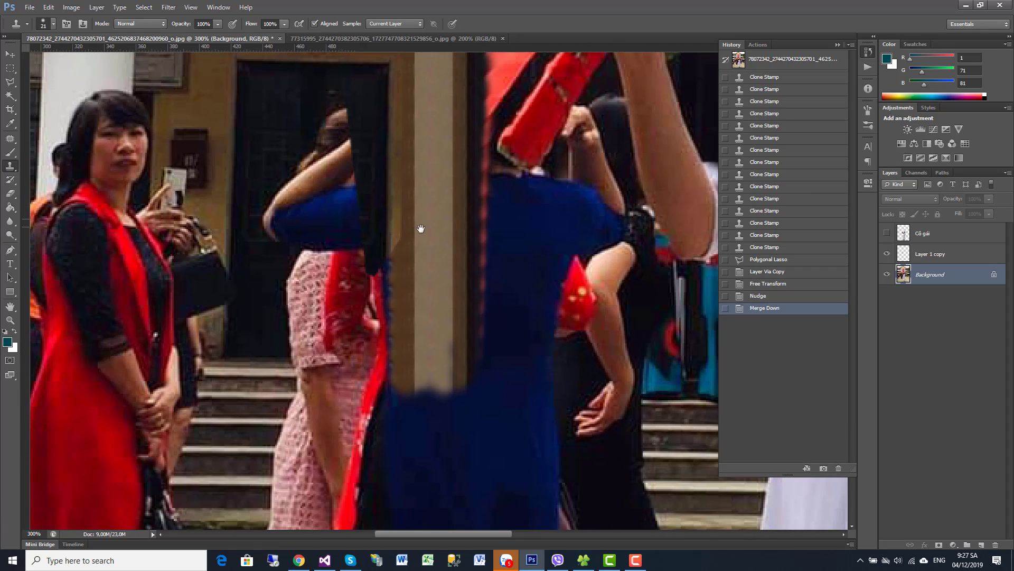
{"action": "left_click", "coordinate": [392, 243]}
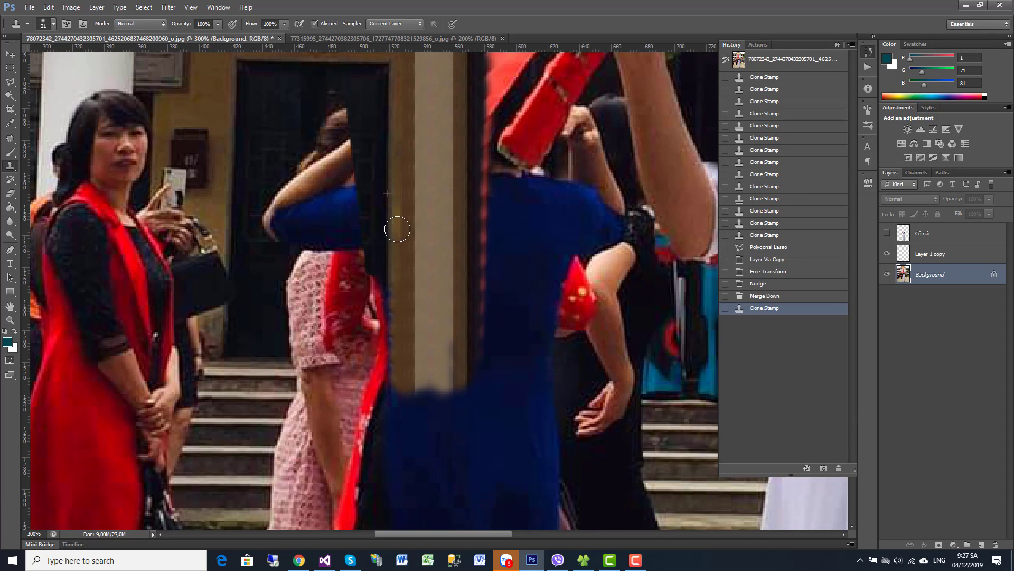
{"action": "left_click", "coordinate": [398, 229]}
{"action": "left_click", "coordinate": [388, 270]}
{"action": "mouse_move", "coordinate": [388, 268]}
{"action": "left_mouse_down"}
{"action": "mouse_move", "coordinate": [367, 274]}
{"action": "mouse_move", "coordinate": [375, 136]}
{"action": "mouse_move", "coordinate": [380, 198]}
{"action": "left_mouse_up"}
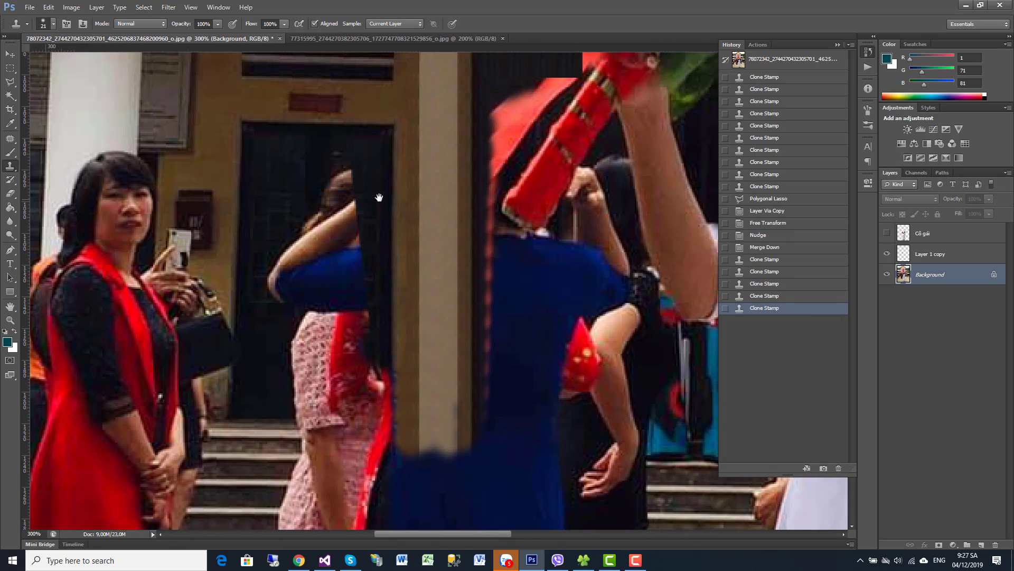
{"action": "mouse_move", "coordinate": [353, 152]}
{"action": "left_mouse_down"}
{"action": "mouse_move", "coordinate": [351, 177]}
{"action": "mouse_move", "coordinate": [358, 159]}
{"action": "mouse_move", "coordinate": [332, 190]}
{"action": "mouse_move", "coordinate": [339, 212]}
{"action": "mouse_move", "coordinate": [356, 211]}
{"action": "left_mouse_up"}
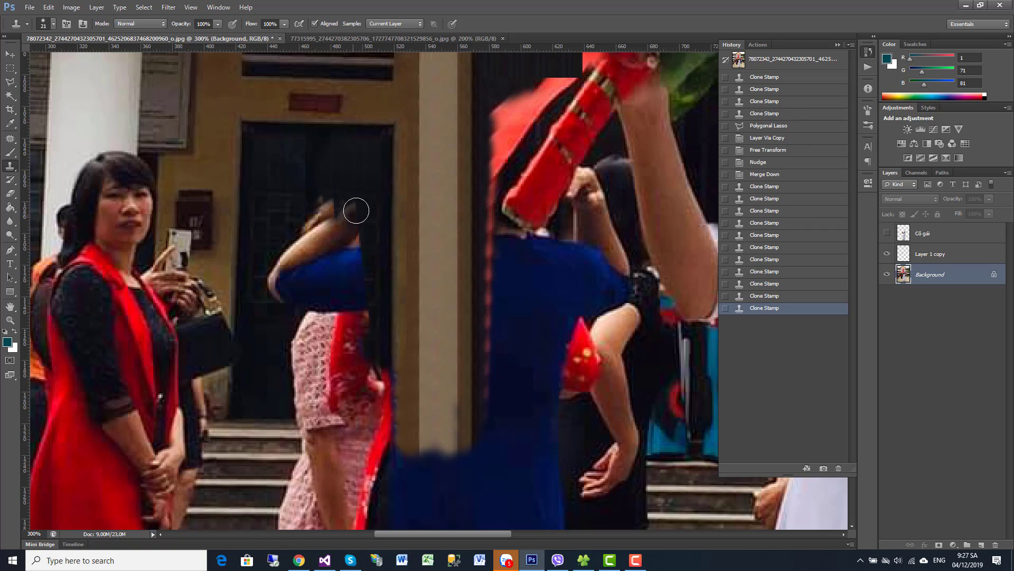
{"action": "mouse_move", "coordinate": [303, 173]}
{"action": "left_mouse_down"}
{"action": "mouse_move", "coordinate": [303, 199]}
{"action": "mouse_move", "coordinate": [373, 190]}
{"action": "mouse_move", "coordinate": [389, 220]}
{"action": "left_mouse_up"}
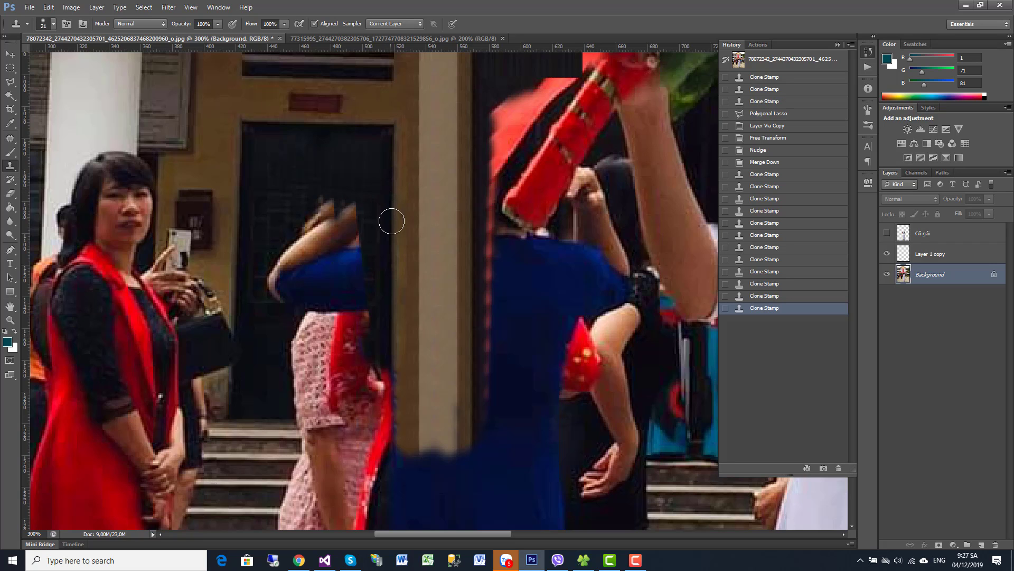
{"action": "scroll", "coordinate": [390, 219], "scroll_direction": "down", "scroll_amount": 2}
{"action": "scroll", "coordinate": [391, 232], "scroll_direction": "down", "scroll_amount": 2}
{"action": "scroll", "coordinate": [392, 247], "scroll_direction": "down", "scroll_amount": 1}
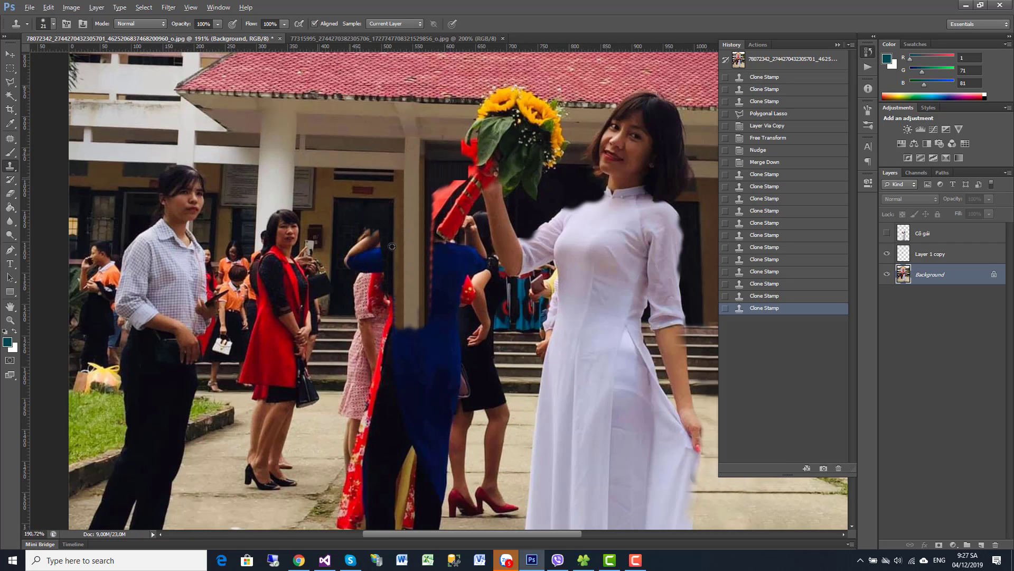
{"action": "scroll", "coordinate": [392, 246], "scroll_direction": "up", "scroll_amount": 2}
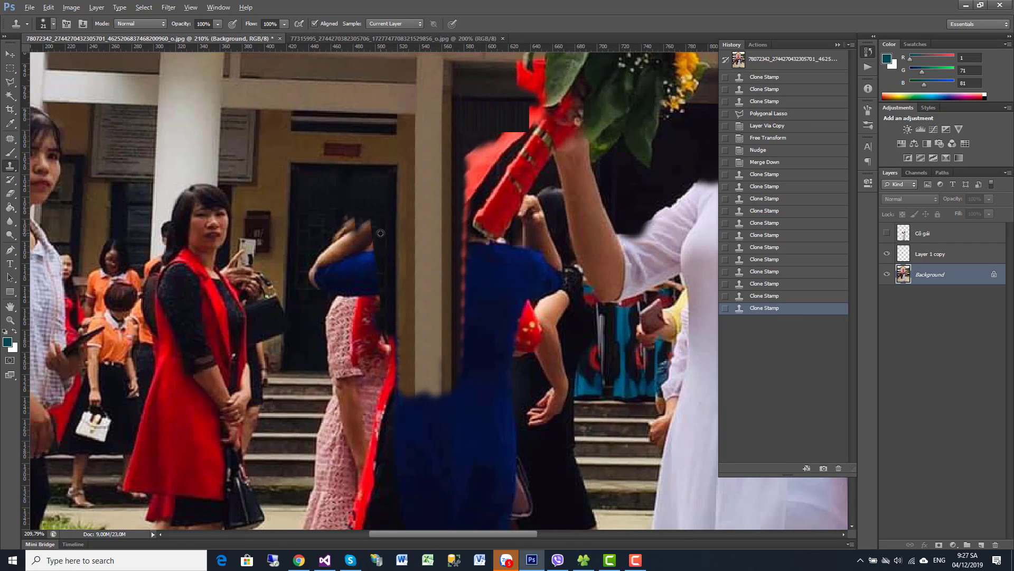
{"action": "scroll", "coordinate": [313, 279], "scroll_direction": "up", "scroll_amount": 2}
{"action": "scroll", "coordinate": [317, 276], "scroll_direction": "up", "scroll_amount": 2}
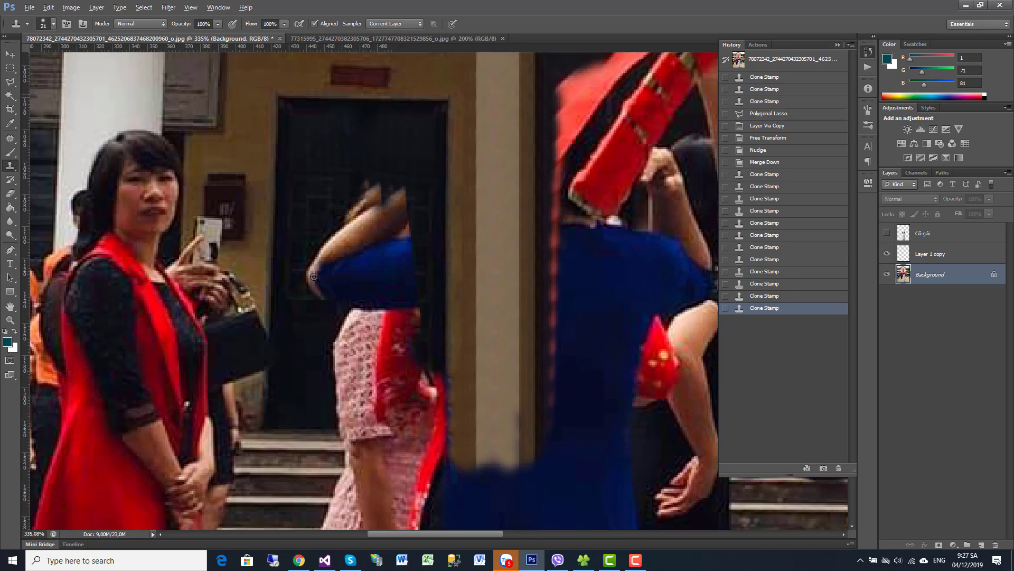
{"action": "scroll", "coordinate": [327, 271], "scroll_direction": "up", "scroll_amount": 2}
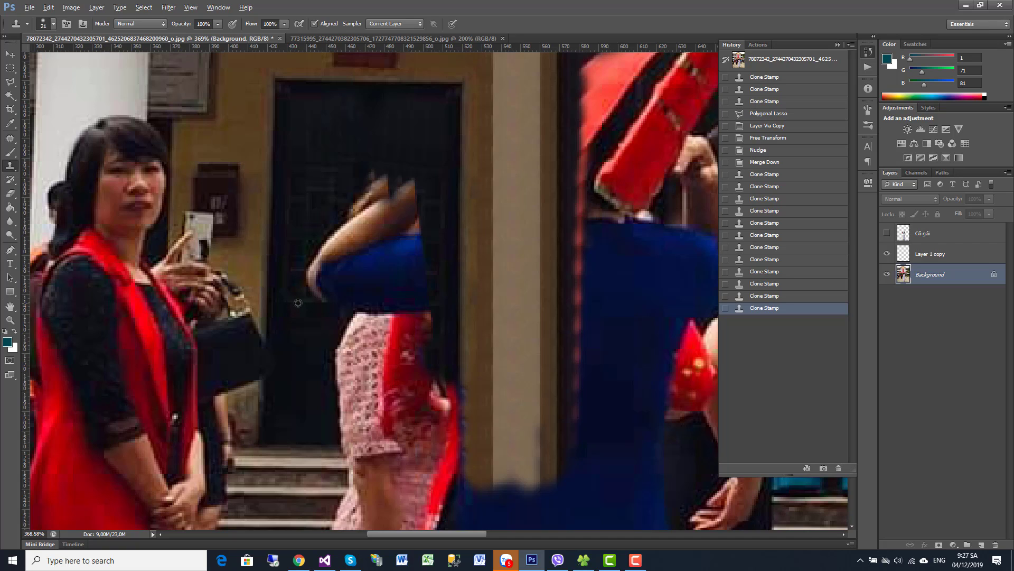
Clone door texture over the elbow, sleeve edge, skirt edge and raised hand tips.
{"action": "mouse_move", "coordinate": [317, 304]}
{"action": "left_mouse_down"}
{"action": "mouse_move", "coordinate": [337, 303]}
{"action": "mouse_move", "coordinate": [317, 268]}
{"action": "mouse_move", "coordinate": [346, 327]}
{"action": "mouse_move", "coordinate": [338, 339]}
{"action": "mouse_move", "coordinate": [370, 319]}
{"action": "mouse_move", "coordinate": [364, 343]}
{"action": "left_mouse_up"}
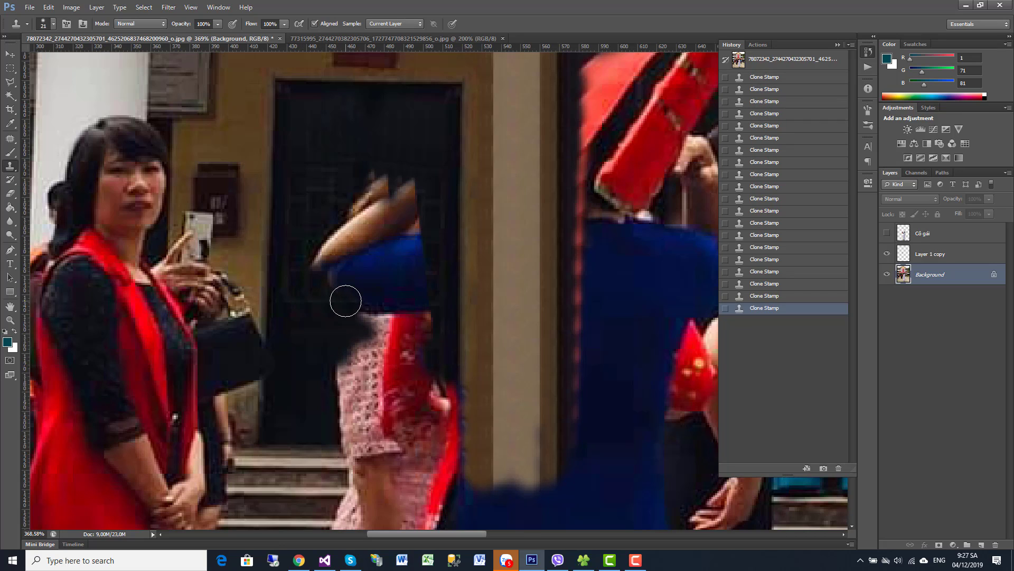
{"action": "mouse_move", "coordinate": [345, 301]}
{"action": "left_mouse_down"}
{"action": "mouse_move", "coordinate": [335, 273]}
{"action": "mouse_move", "coordinate": [317, 268]}
{"action": "mouse_move", "coordinate": [317, 280]}
{"action": "left_mouse_up"}
{"action": "left_click_drag", "start_coordinate": [349, 312], "coordinate": [372, 330]}
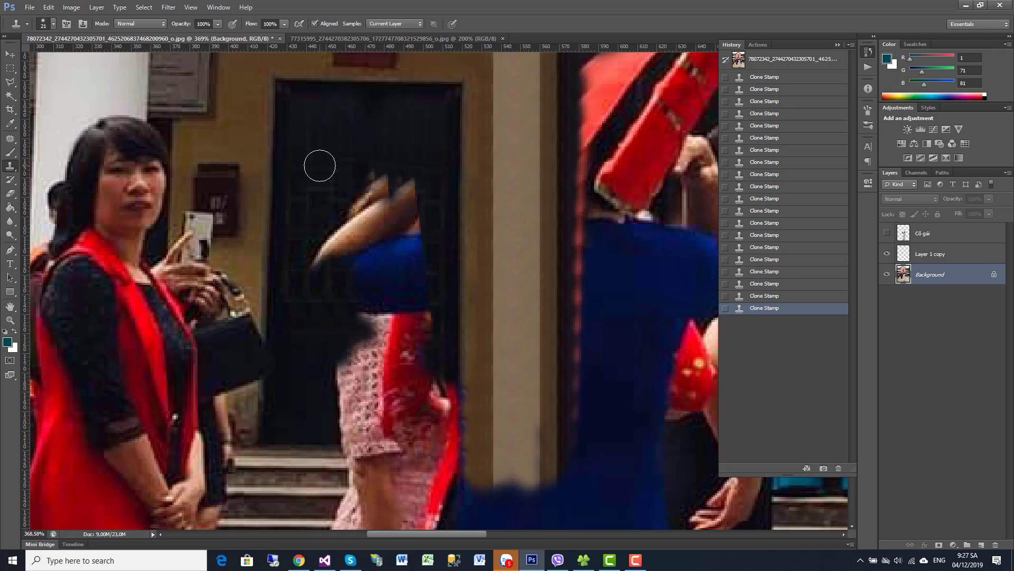
{"action": "mouse_move", "coordinate": [323, 167]}
{"action": "left_mouse_down"}
{"action": "mouse_move", "coordinate": [421, 169]}
{"action": "mouse_move", "coordinate": [363, 193]}
{"action": "mouse_move", "coordinate": [402, 190]}
{"action": "left_mouse_up"}
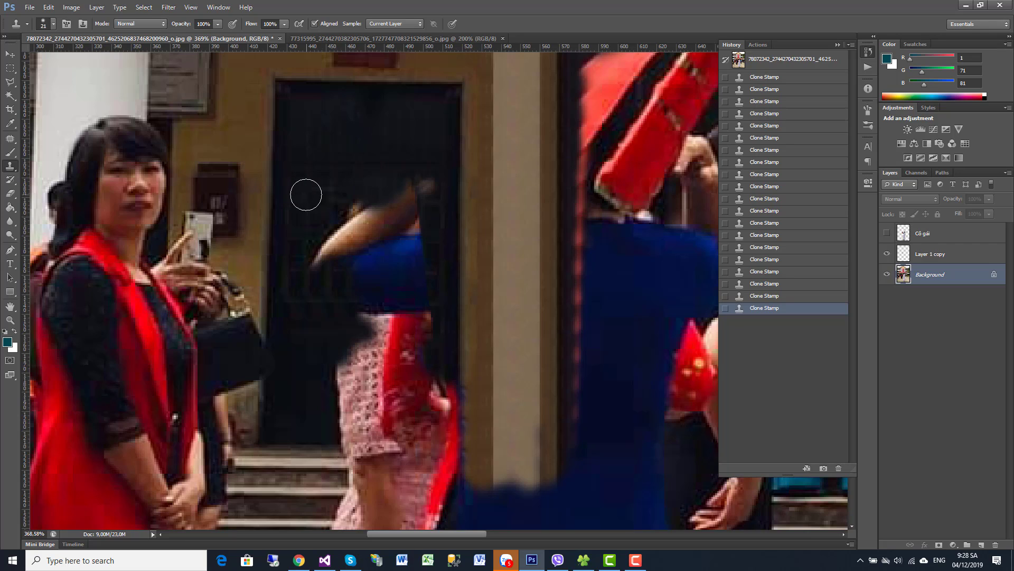
Cover the raised arm, blue band and pink figure's upper-left edge with door texture.
{"action": "mouse_move", "coordinate": [317, 190]}
{"action": "left_mouse_down"}
{"action": "mouse_move", "coordinate": [414, 185]}
{"action": "mouse_move", "coordinate": [426, 191]}
{"action": "mouse_move", "coordinate": [417, 206]}
{"action": "left_mouse_up"}
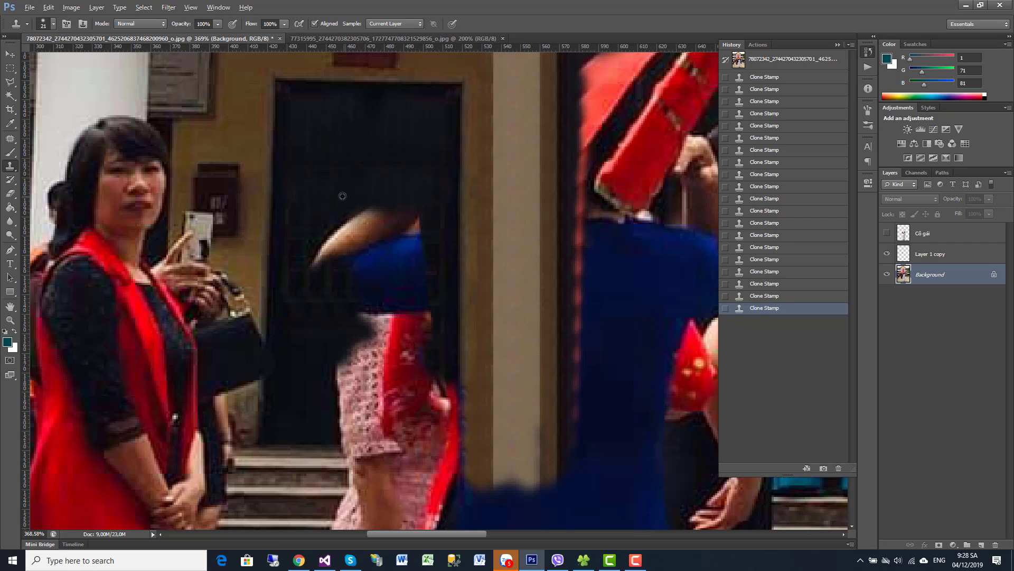
{"action": "mouse_move", "coordinate": [345, 210]}
{"action": "left_mouse_down"}
{"action": "mouse_move", "coordinate": [351, 220]}
{"action": "mouse_move", "coordinate": [389, 217]}
{"action": "mouse_move", "coordinate": [396, 204]}
{"action": "left_mouse_up"}
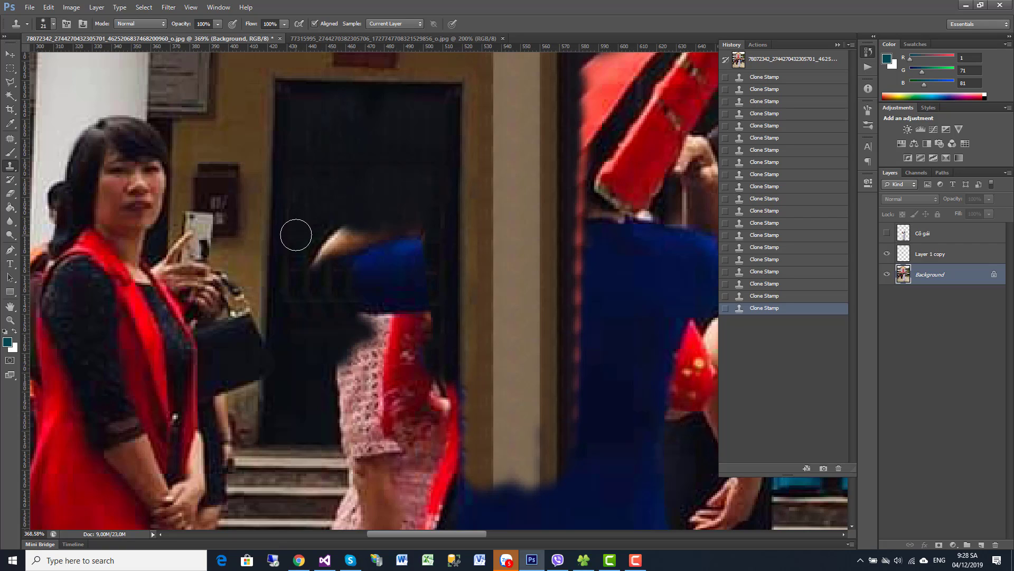
{"action": "left_click_drag", "start_coordinate": [296, 230], "coordinate": [427, 232]}
{"action": "mouse_move", "coordinate": [363, 240]}
{"action": "left_mouse_down"}
{"action": "mouse_move", "coordinate": [319, 244]}
{"action": "mouse_move", "coordinate": [319, 265]}
{"action": "mouse_move", "coordinate": [381, 264]}
{"action": "mouse_move", "coordinate": [414, 252]}
{"action": "mouse_move", "coordinate": [418, 268]}
{"action": "mouse_move", "coordinate": [390, 281]}
{"action": "mouse_move", "coordinate": [356, 274]}
{"action": "mouse_move", "coordinate": [353, 285]}
{"action": "mouse_move", "coordinate": [306, 301]}
{"action": "left_mouse_up"}
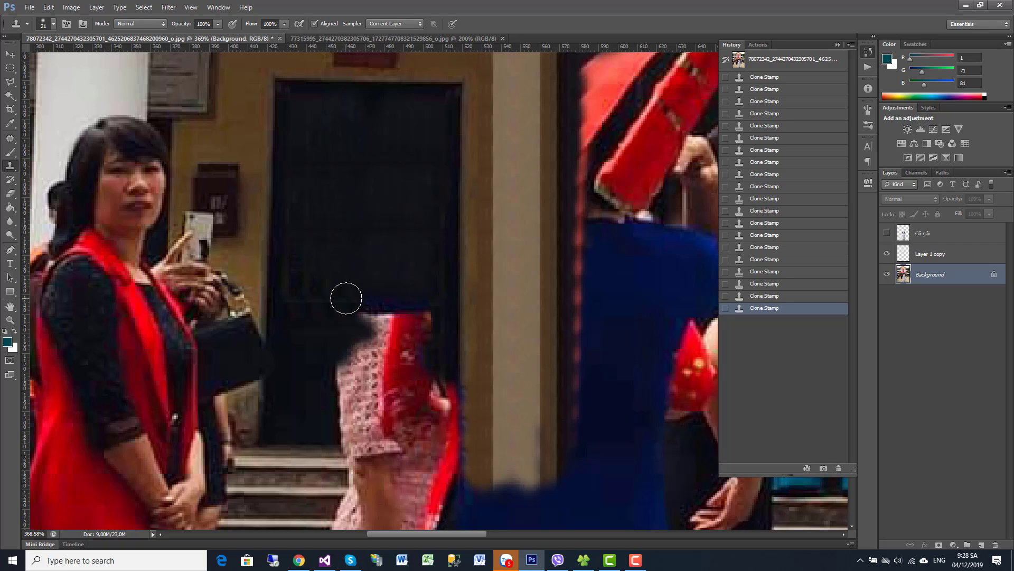
{"action": "mouse_move", "coordinate": [346, 298]}
{"action": "left_mouse_down"}
{"action": "mouse_move", "coordinate": [414, 301]}
{"action": "mouse_move", "coordinate": [421, 311]}
{"action": "mouse_move", "coordinate": [335, 326]}
{"action": "mouse_move", "coordinate": [374, 317]}
{"action": "mouse_move", "coordinate": [356, 324]}
{"action": "mouse_move", "coordinate": [346, 369]}
{"action": "left_mouse_up"}
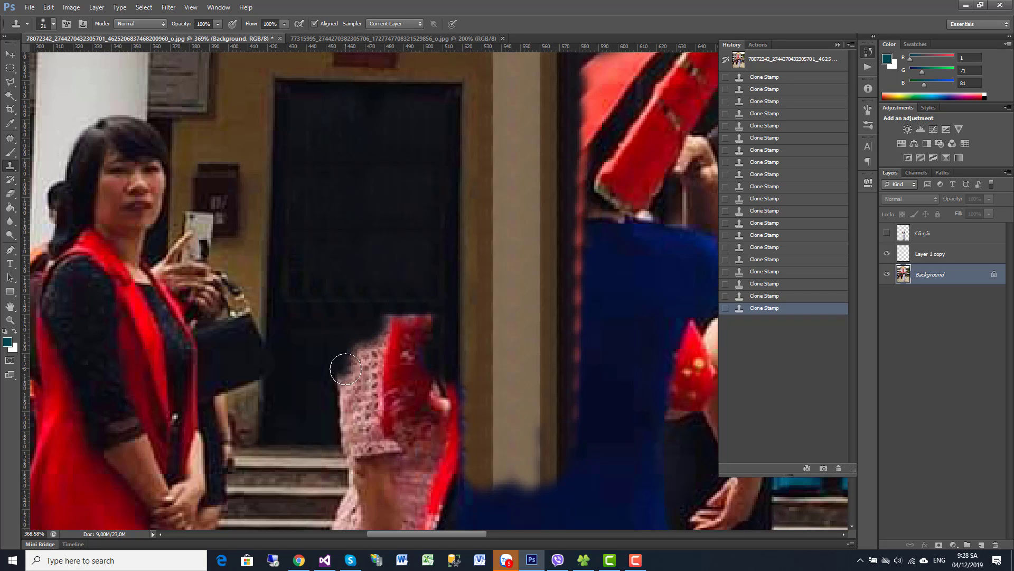
{"action": "scroll", "coordinate": [357, 276], "scroll_direction": "down", "scroll_amount": 2}
{"action": "scroll", "coordinate": [363, 240], "scroll_direction": "down", "scroll_amount": 3}
{"action": "scroll", "coordinate": [363, 240], "scroll_direction": "left", "scroll_amount": 2}
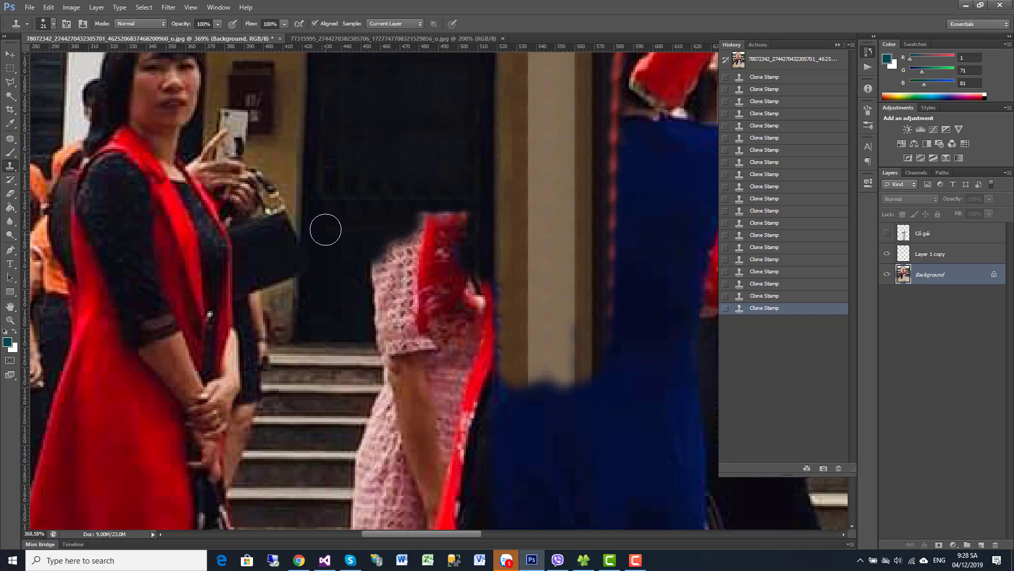
{"action": "mouse_move", "coordinate": [373, 248]}
{"action": "left_mouse_down"}
{"action": "mouse_move", "coordinate": [385, 267]}
{"action": "mouse_move", "coordinate": [394, 248]}
{"action": "mouse_move", "coordinate": [435, 225]}
{"action": "mouse_move", "coordinate": [393, 231]}
{"action": "mouse_move", "coordinate": [448, 211]}
{"action": "mouse_move", "coordinate": [457, 224]}
{"action": "left_mouse_up"}
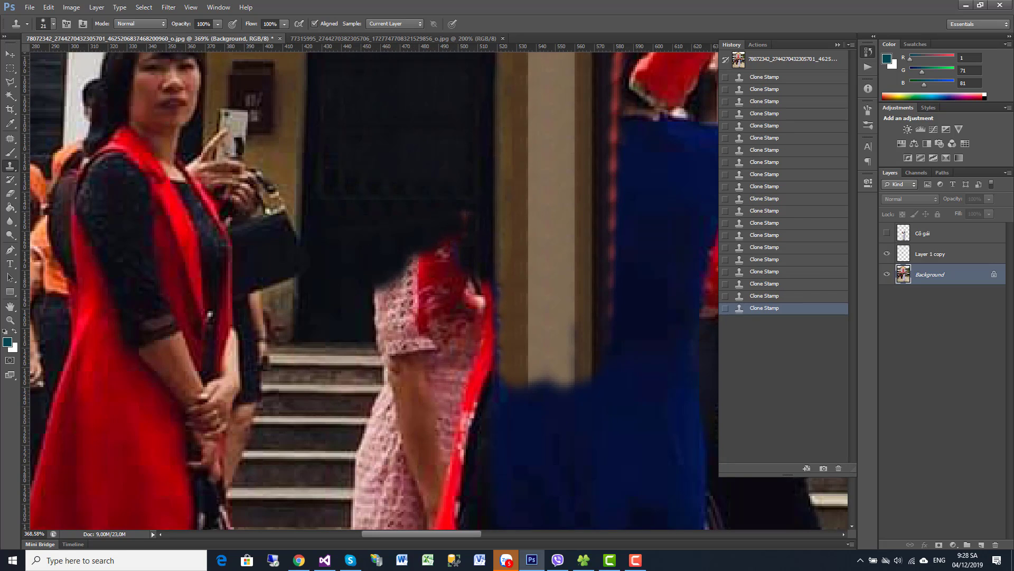
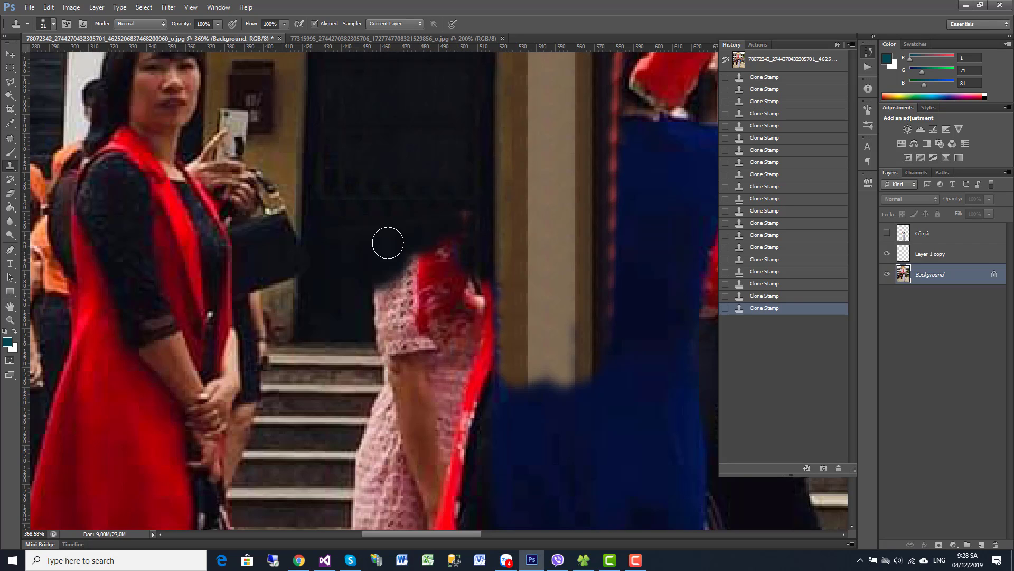
Clone dark door texture and the top step's light edge over the upper pink dress.
{"action": "left_click_drag", "start_coordinate": [388, 242], "coordinate": [349, 271]}
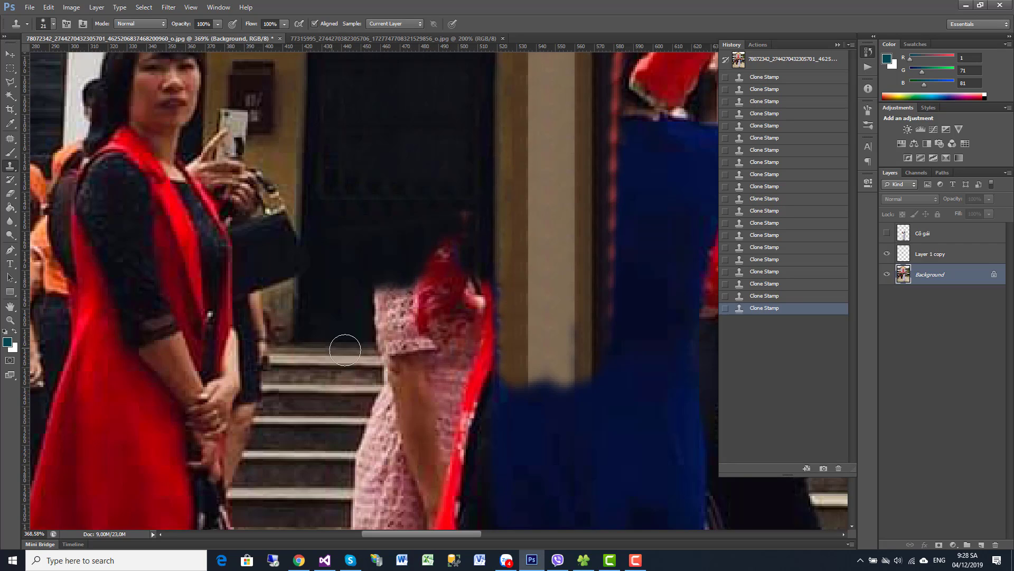
{"action": "mouse_move", "coordinate": [345, 350]}
{"action": "left_mouse_down"}
{"action": "mouse_move", "coordinate": [395, 338]}
{"action": "mouse_move", "coordinate": [373, 296]}
{"action": "mouse_move", "coordinate": [388, 312]}
{"action": "mouse_move", "coordinate": [399, 290]}
{"action": "mouse_move", "coordinate": [417, 310]}
{"action": "mouse_move", "coordinate": [464, 227]}
{"action": "mouse_move", "coordinate": [456, 266]}
{"action": "mouse_move", "coordinate": [466, 269]}
{"action": "mouse_move", "coordinate": [442, 280]}
{"action": "mouse_move", "coordinate": [417, 322]}
{"action": "mouse_move", "coordinate": [418, 343]}
{"action": "mouse_move", "coordinate": [421, 333]}
{"action": "mouse_move", "coordinate": [468, 326]}
{"action": "mouse_move", "coordinate": [439, 310]}
{"action": "mouse_move", "coordinate": [445, 302]}
{"action": "left_mouse_up"}
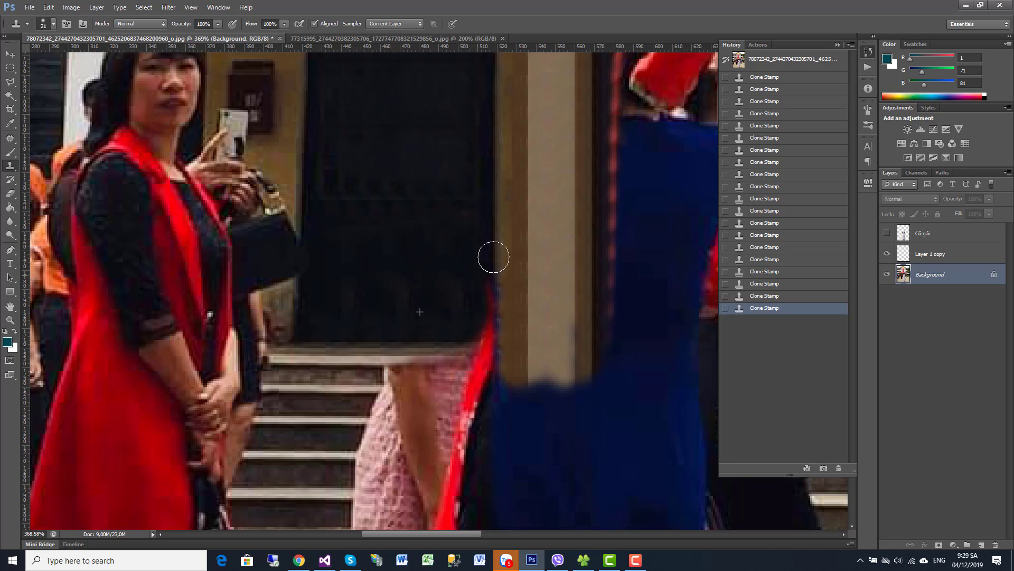
{"action": "left_click_drag", "start_coordinate": [490, 265], "coordinate": [488, 333]}
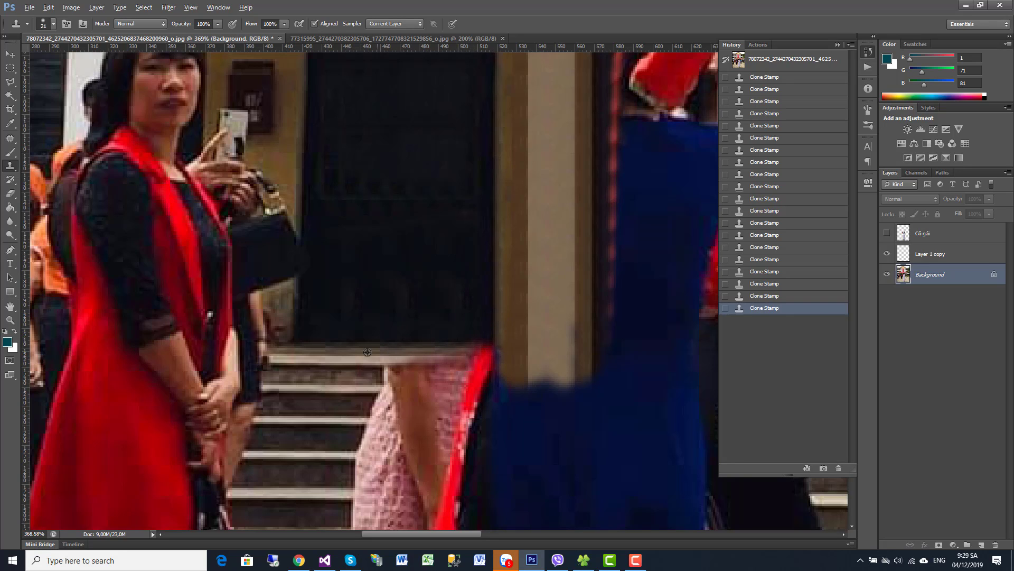
{"action": "mouse_move", "coordinate": [372, 361]}
{"action": "left_mouse_down"}
{"action": "mouse_move", "coordinate": [479, 356]}
{"action": "mouse_move", "coordinate": [499, 325]}
{"action": "mouse_move", "coordinate": [510, 361]}
{"action": "mouse_move", "coordinate": [439, 270]}
{"action": "left_mouse_up"}
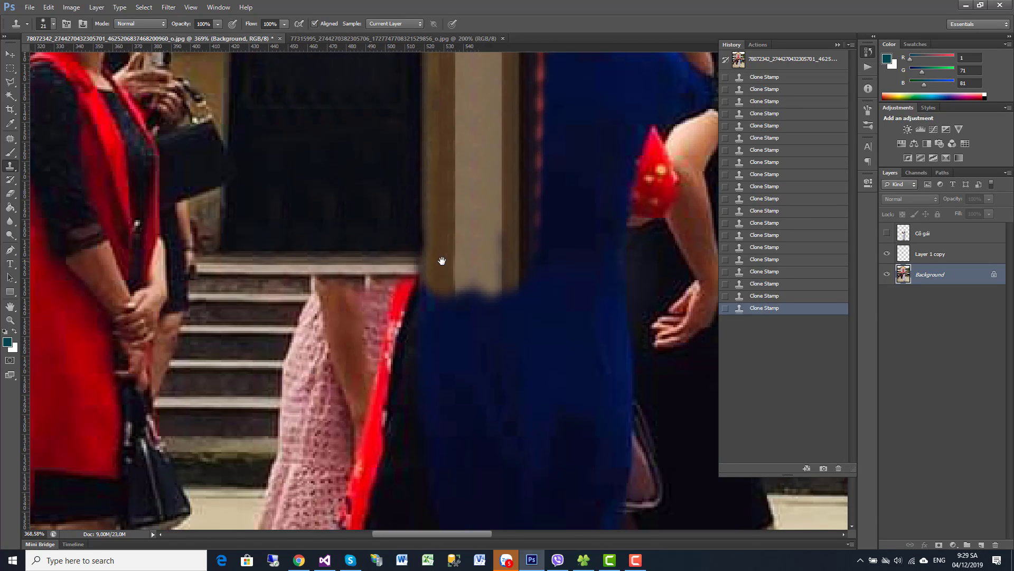
{"action": "left_click", "coordinate": [283, 265], "text": "alt"}
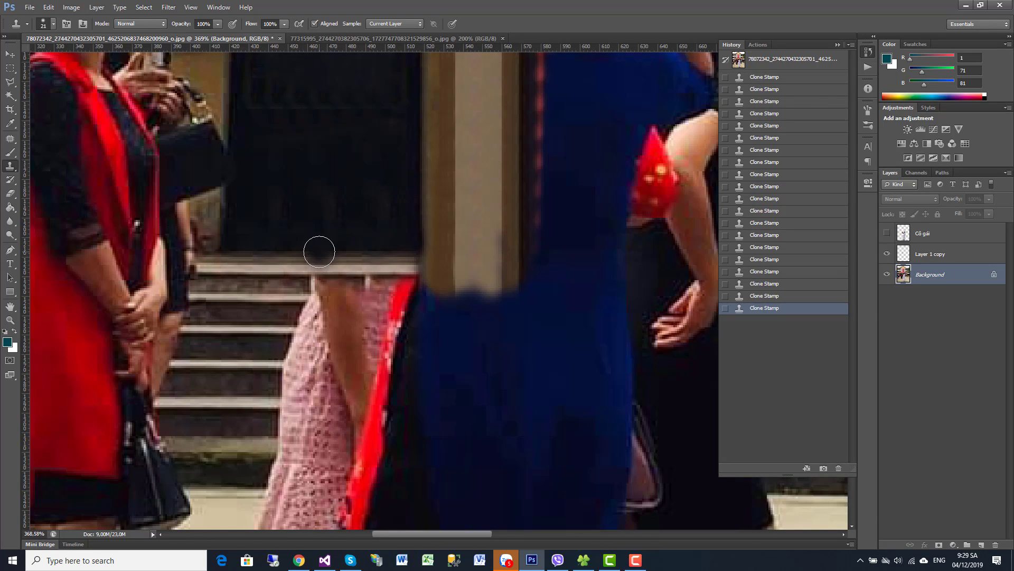
{"action": "left_click", "coordinate": [292, 259]}
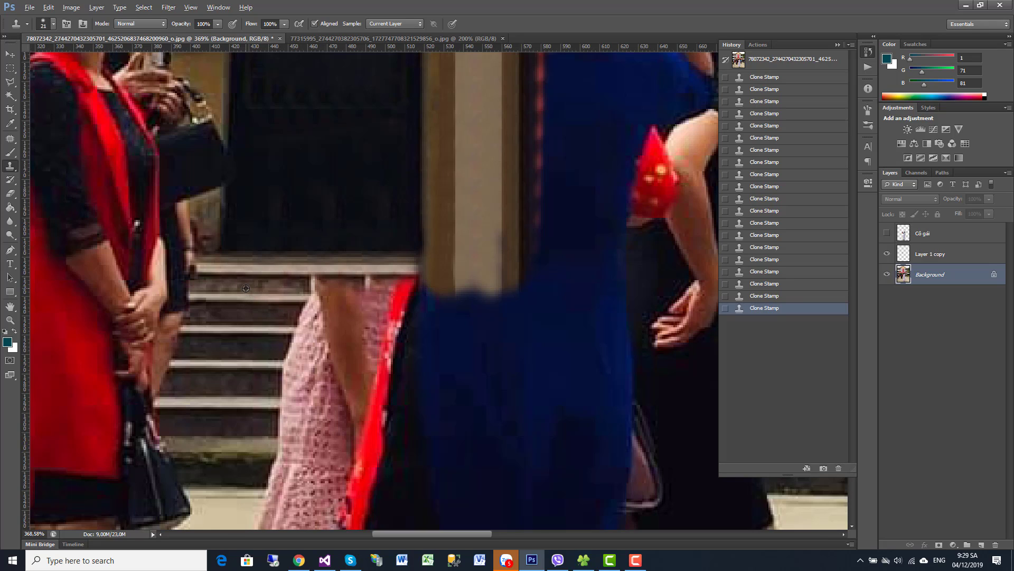
Outline the left stone steps with the Polygonal Lasso and copy them to a new layer.
{"action": "left_click", "coordinate": [10, 82]}
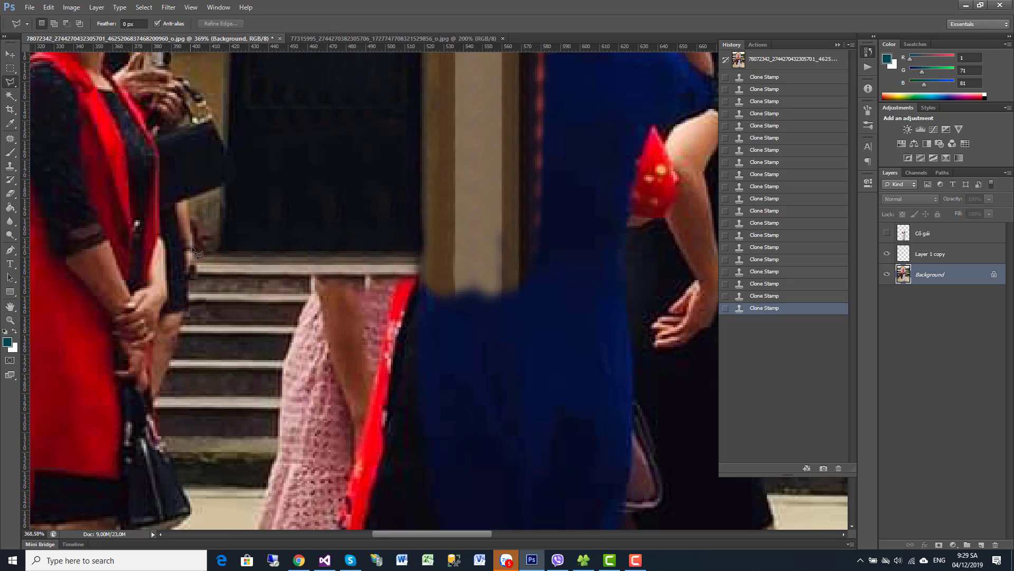
{"action": "left_click", "coordinate": [212, 256]}
{"action": "left_click", "coordinate": [168, 419]}
{"action": "left_click", "coordinate": [259, 423]}
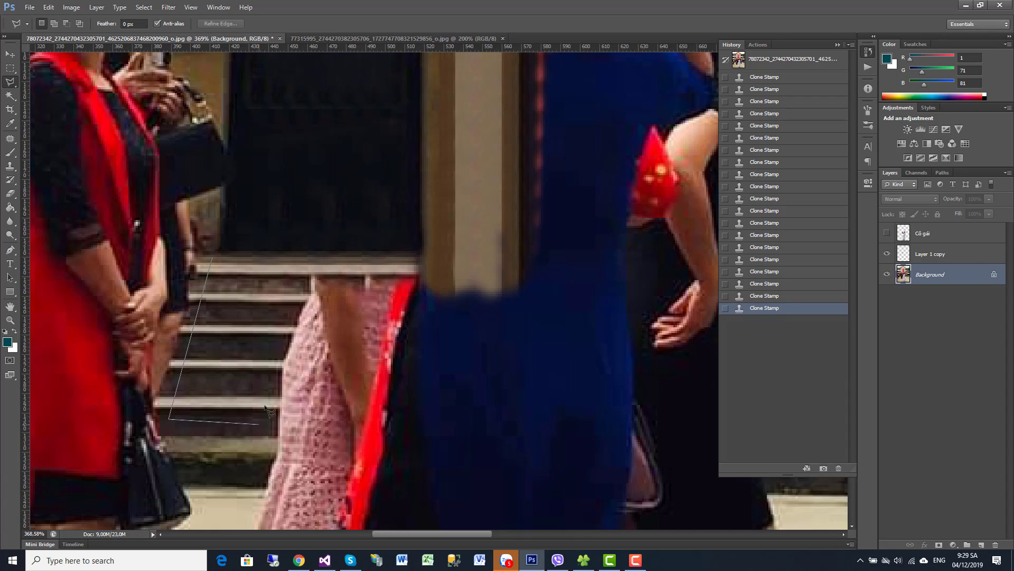
{"action": "double_click", "coordinate": [297, 260]}
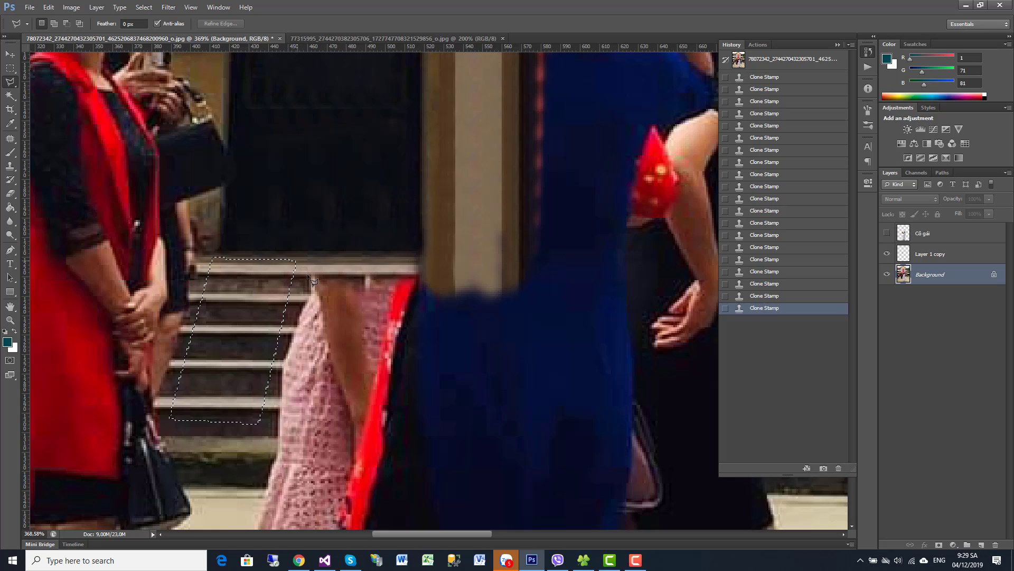
{"action": "left_click", "coordinate": [97, 8]}
{"action": "mouse_move", "coordinate": [110, 23]}
{"action": "left_click", "coordinate": [254, 64]}
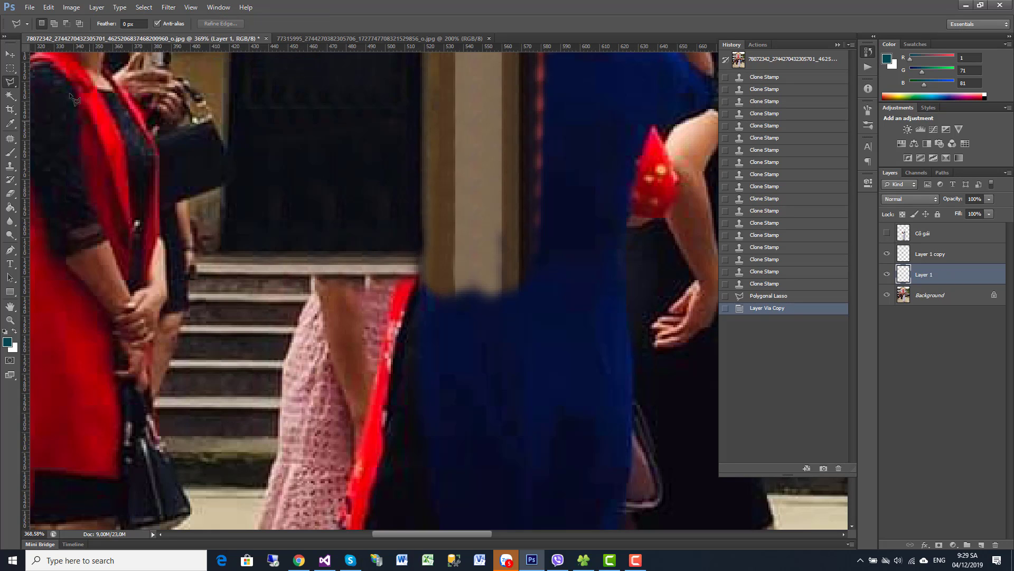
Move the stair patch right over the pink dress and widen it with Free Transform.
{"action": "left_click", "coordinate": [10, 54]}
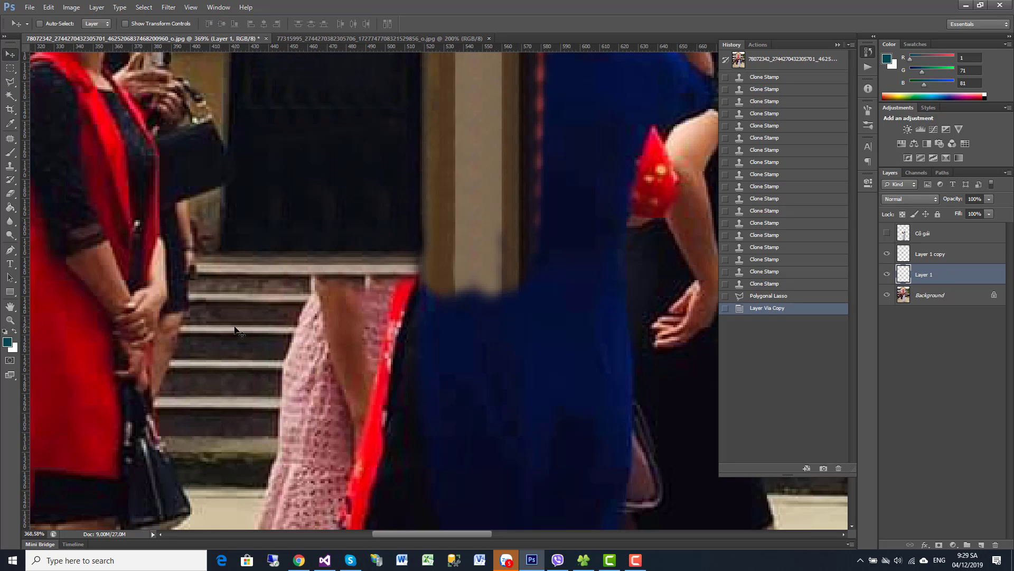
{"action": "mouse_move", "coordinate": [235, 330]}
{"action": "left_mouse_down"}
{"action": "mouse_move", "coordinate": [337, 326]}
{"action": "mouse_move", "coordinate": [366, 340]}
{"action": "left_mouse_up"}
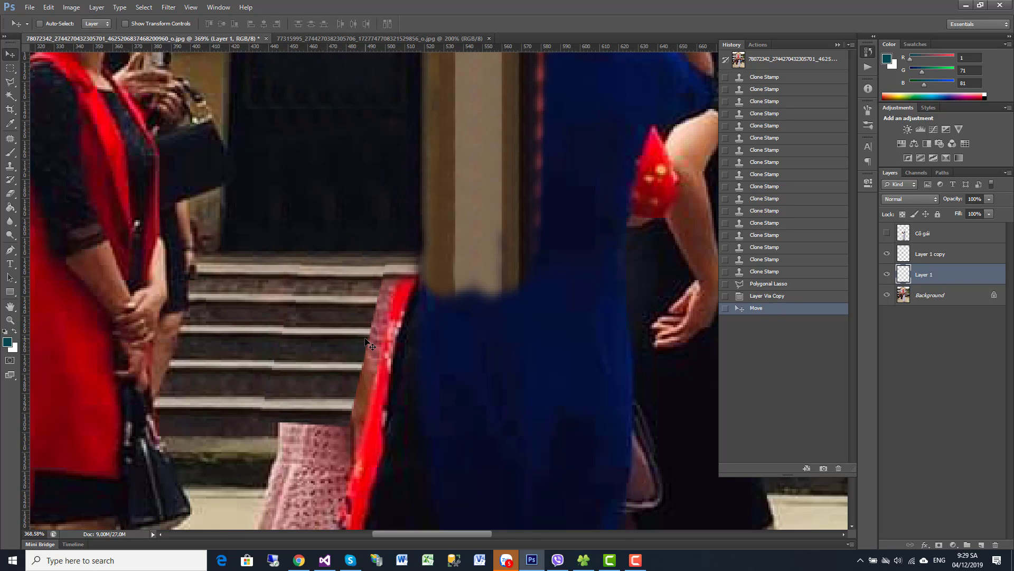
{"action": "key", "text": "Up"}
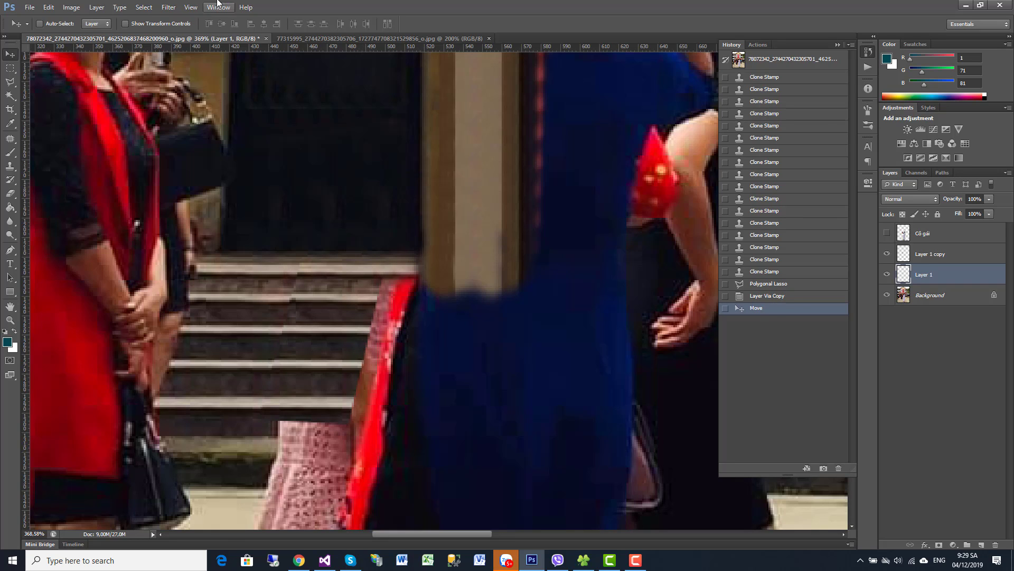
{"action": "left_click", "coordinate": [48, 7]}
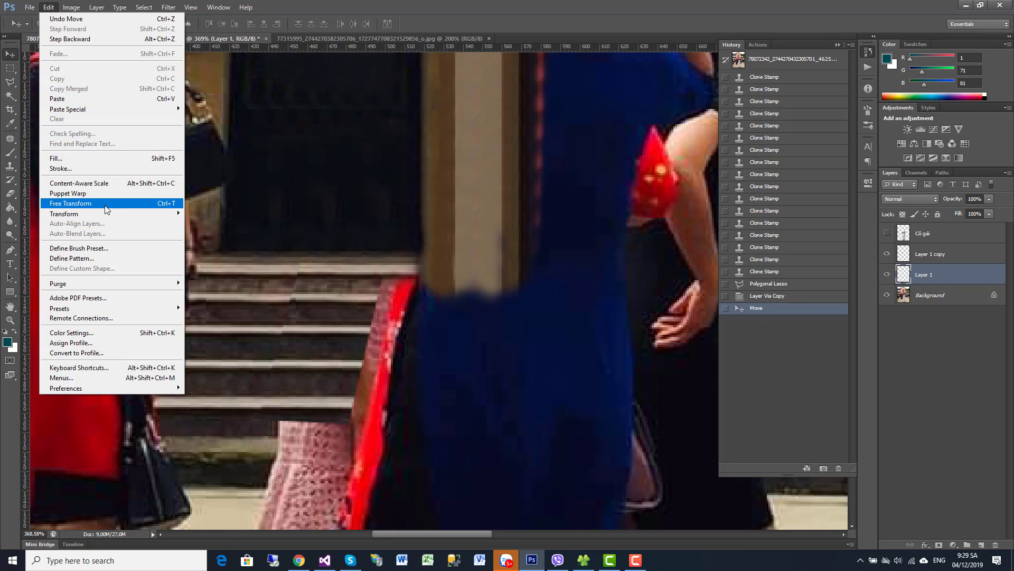
{"action": "left_click", "coordinate": [85, 204]}
{"action": "left_click_drag", "start_coordinate": [388, 349], "coordinate": [419, 340]}
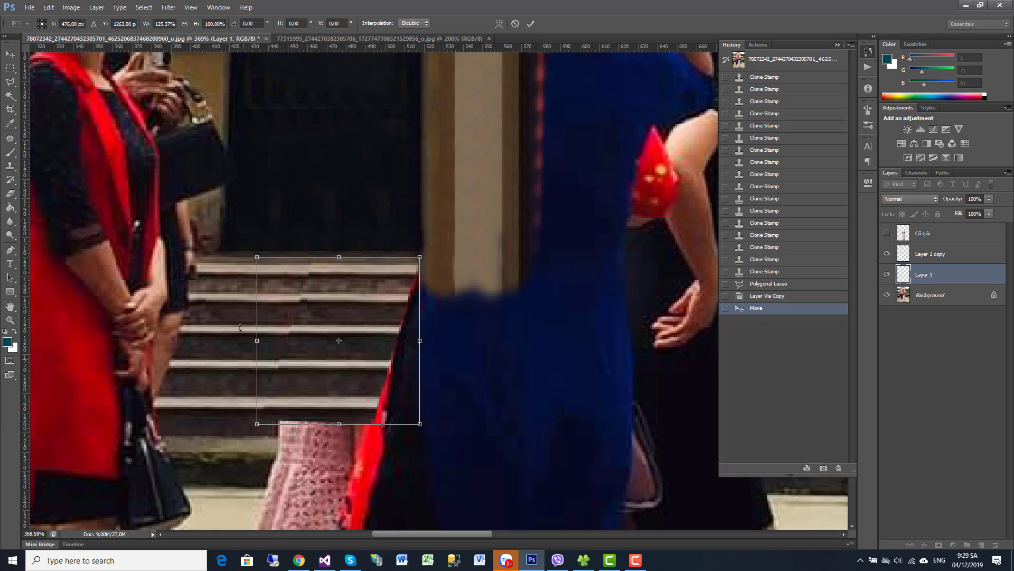
{"action": "left_click_drag", "start_coordinate": [257, 340], "coordinate": [233, 340]}
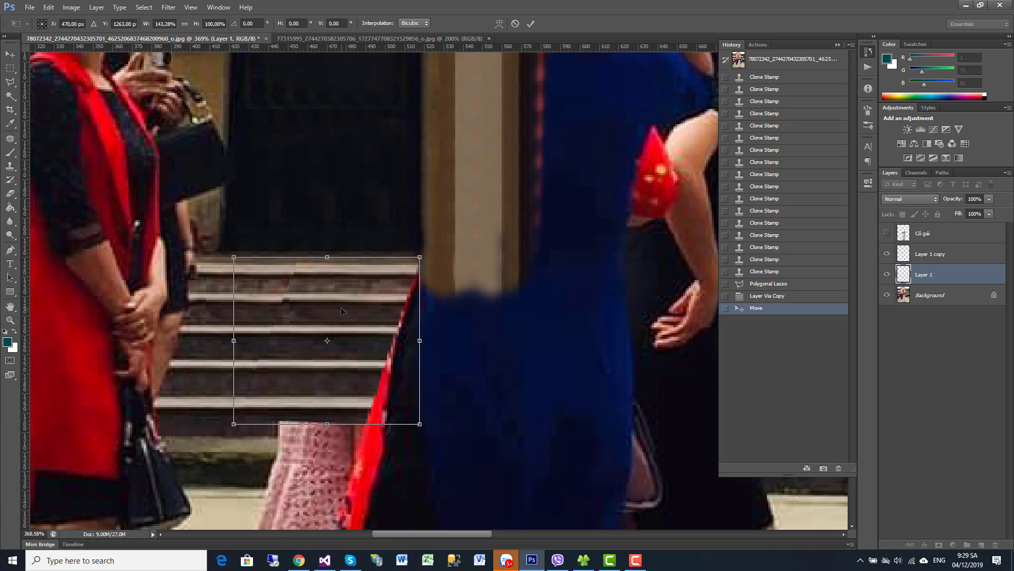
{"action": "key", "text": "Return"}
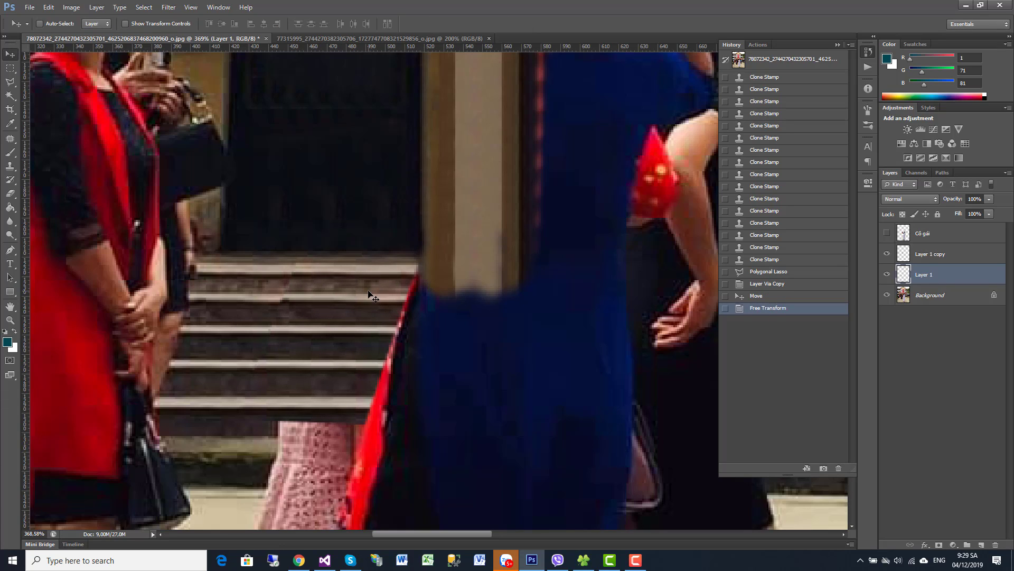
{"action": "right_click", "coordinate": [370, 296]}
Warp the copied stair patch so its left side lines up with the real steps.
{"action": "left_click", "coordinate": [48, 7]}
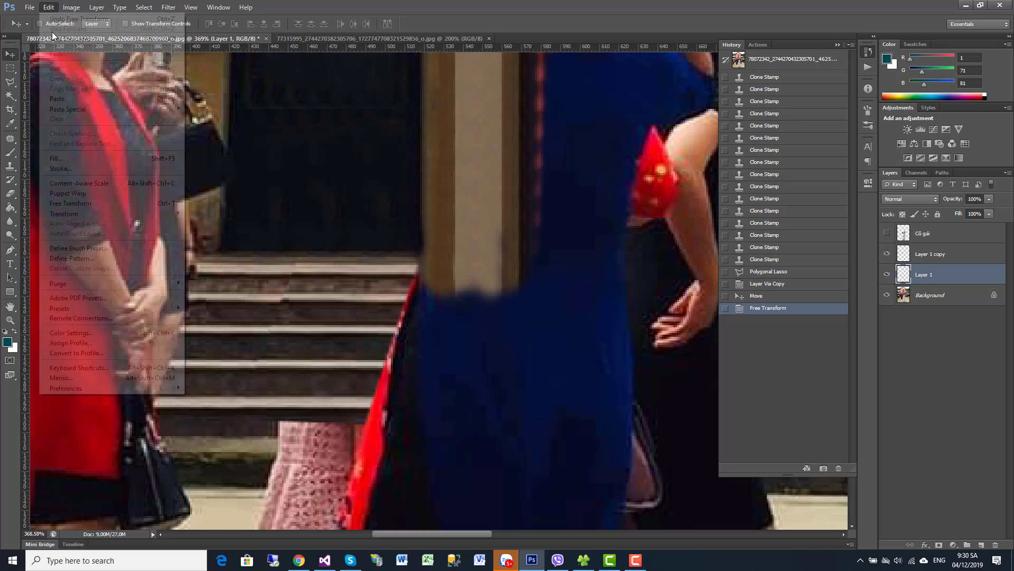
{"action": "mouse_move", "coordinate": [63, 214]}
{"action": "left_click", "coordinate": [105, 203]}
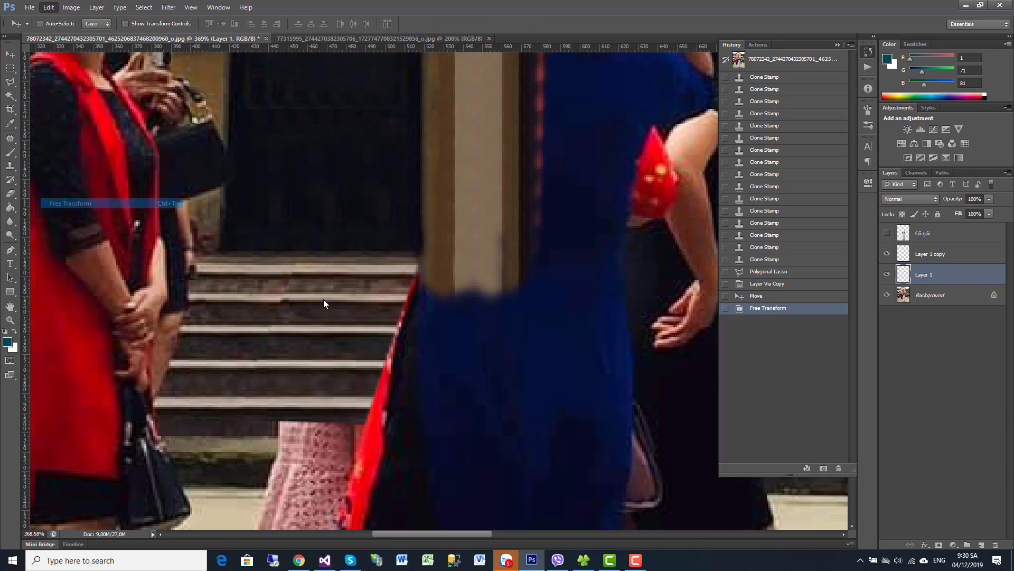
{"action": "right_click", "coordinate": [324, 300]}
{"action": "left_click", "coordinate": [357, 381]}
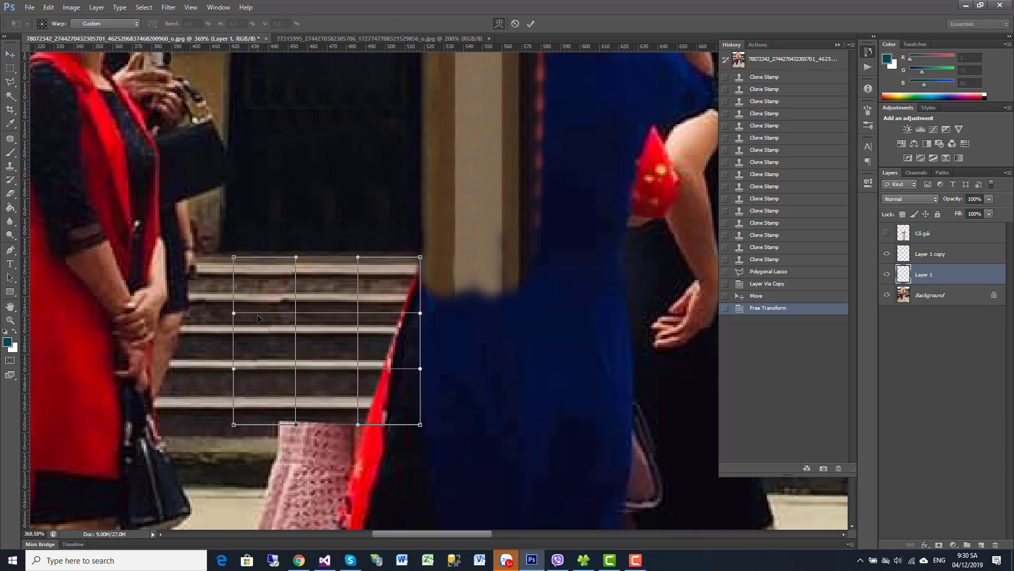
{"action": "left_click_drag", "start_coordinate": [262, 309], "coordinate": [284, 291]}
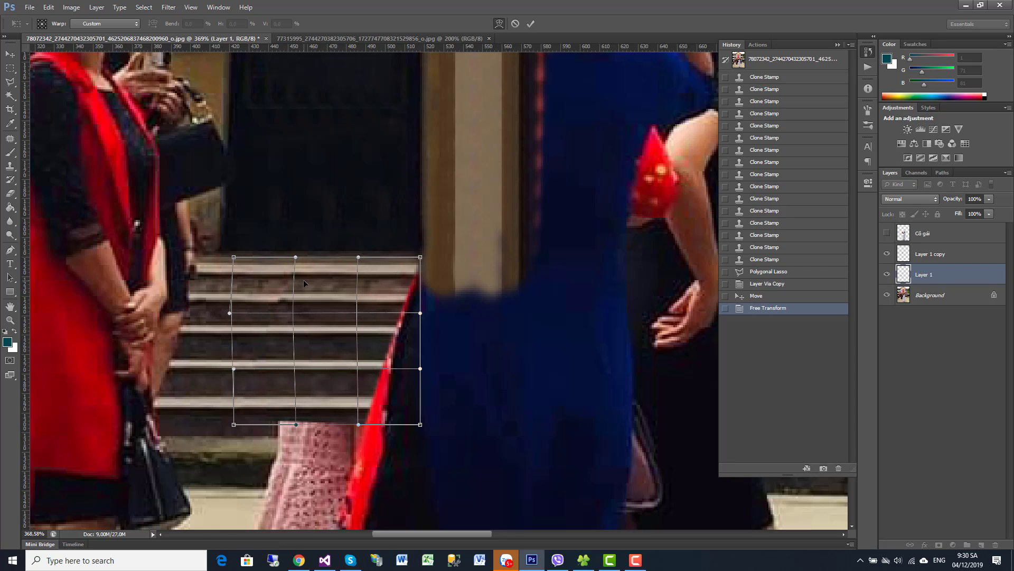
{"action": "left_click_drag", "start_coordinate": [296, 283], "coordinate": [293, 283]}
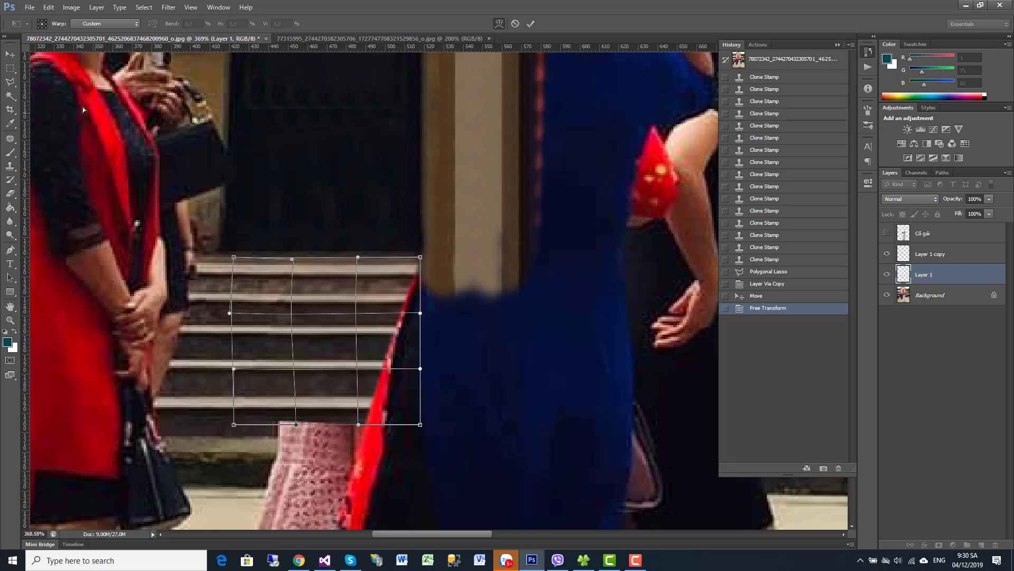
Commit the warp and merge the stair layer down into the background.
{"action": "left_click", "coordinate": [9, 54]}
{"action": "left_click", "coordinate": [474, 250]}
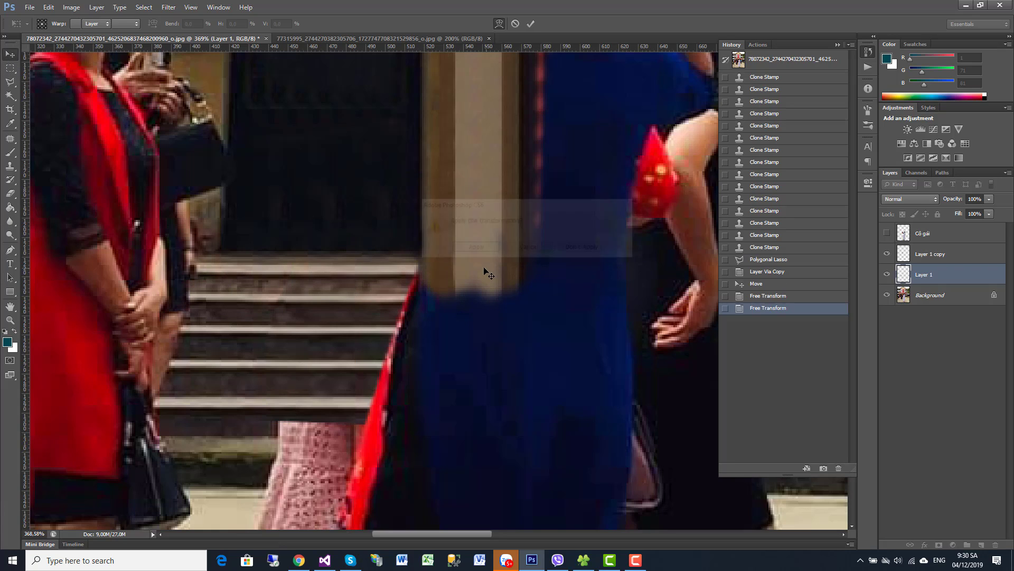
{"action": "right_click", "coordinate": [931, 280]}
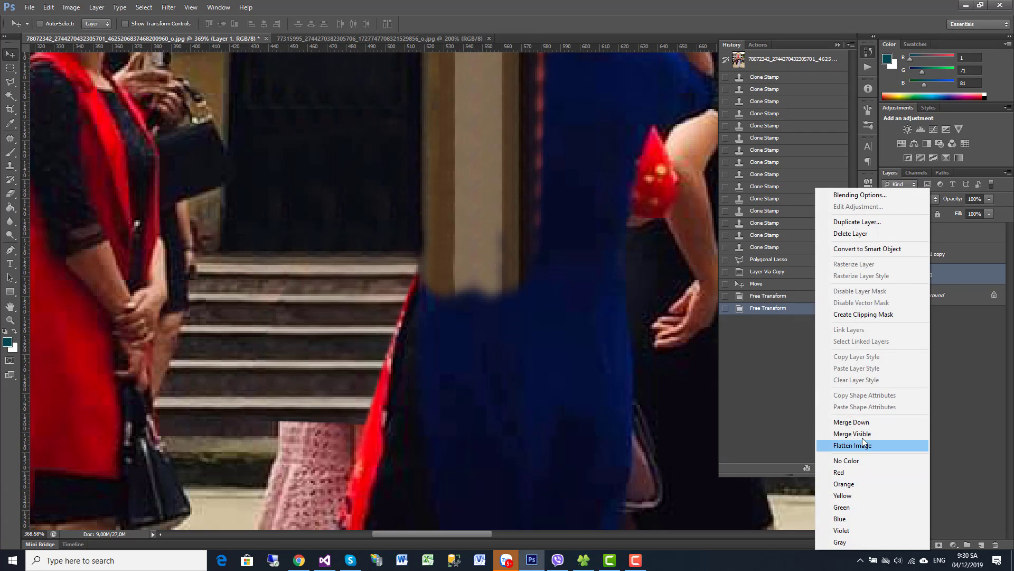
{"action": "left_click", "coordinate": [898, 421]}
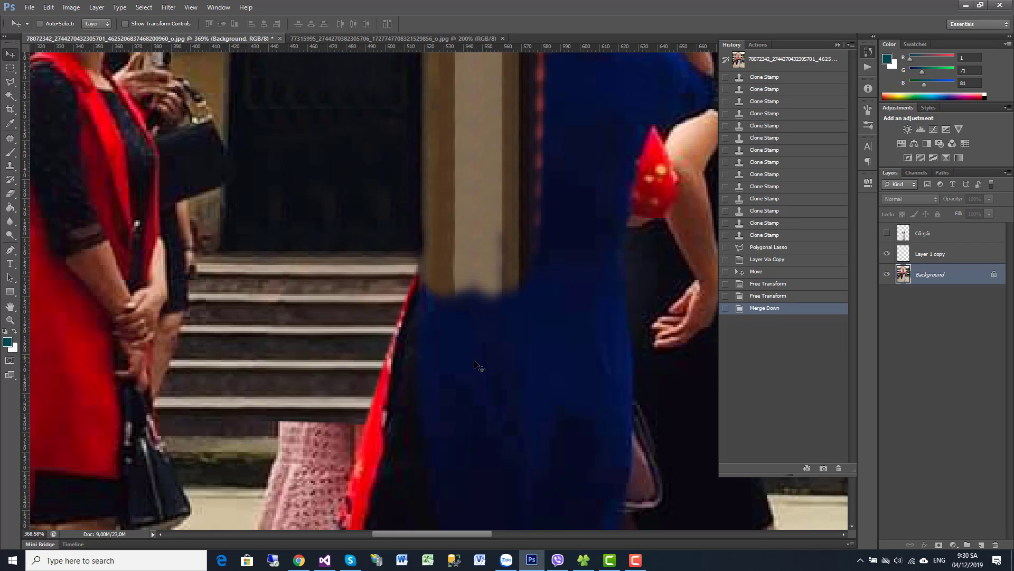
Zoom and pan to the steps beside the girl in white, then pick the Clone Stamp tool.
{"action": "left_click_drag", "start_coordinate": [473, 333], "coordinate": [421, 223]}
{"action": "scroll", "coordinate": [421, 223], "scroll_direction": "down", "scroll_amount": 3}
{"action": "scroll", "coordinate": [425, 230], "scroll_direction": "down", "scroll_amount": 2}
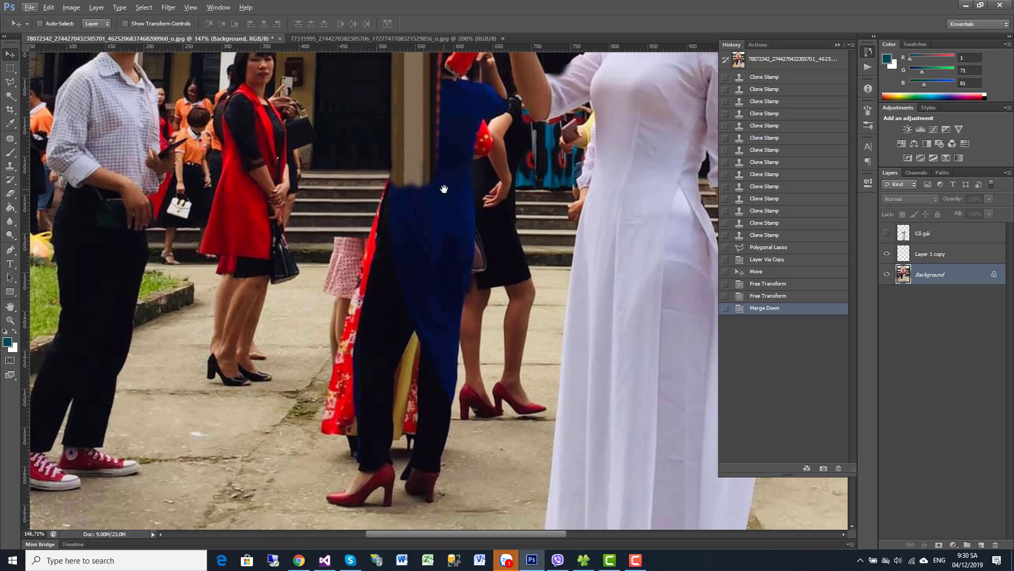
{"action": "left_click_drag", "start_coordinate": [432, 227], "coordinate": [414, 288]}
{"action": "scroll", "coordinate": [455, 293], "scroll_direction": "down", "scroll_amount": 1}
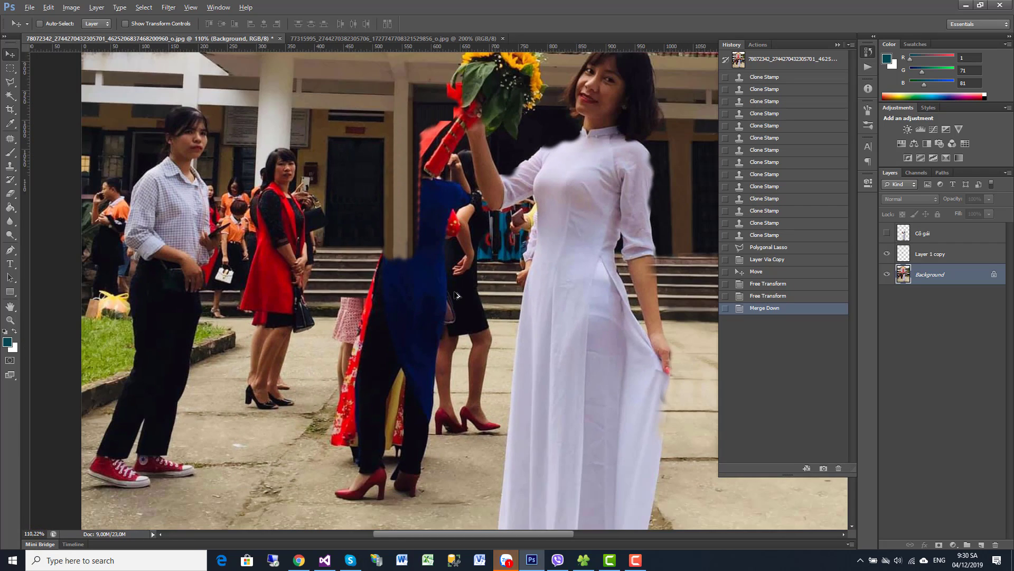
{"action": "scroll", "coordinate": [496, 280], "scroll_direction": "down", "scroll_amount": 1}
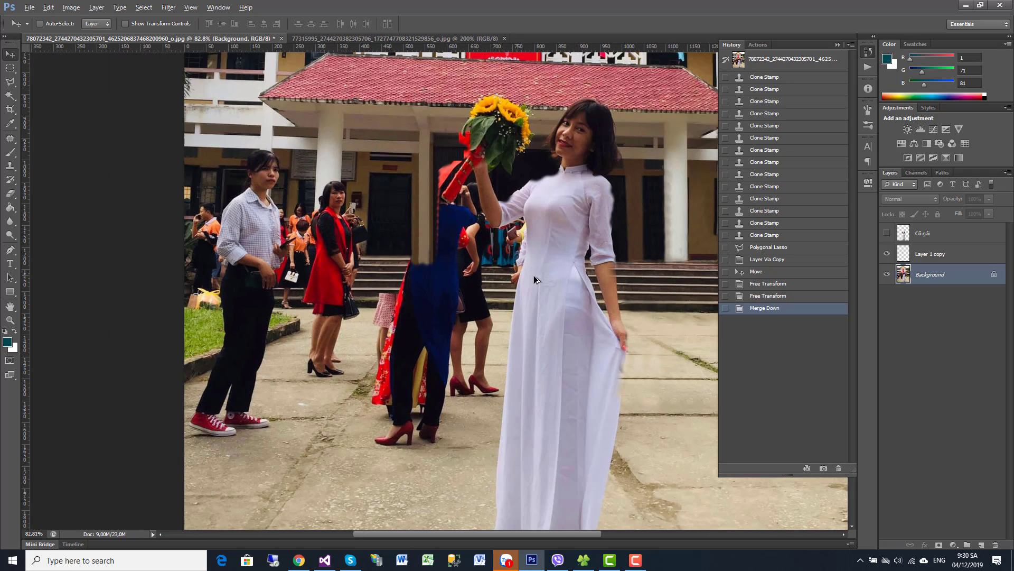
{"action": "scroll", "coordinate": [463, 278], "scroll_direction": "up", "scroll_amount": 2}
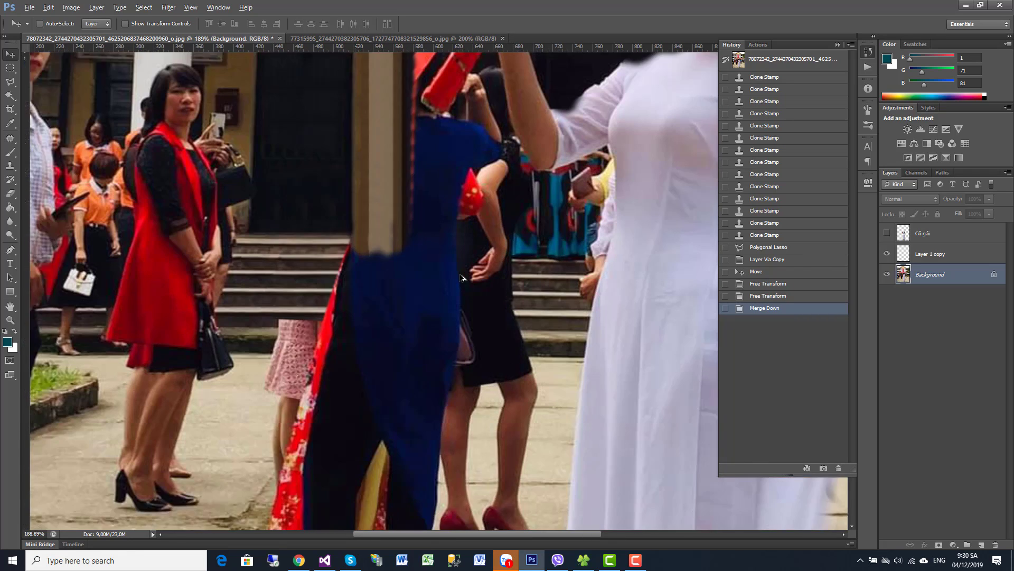
{"action": "scroll", "coordinate": [463, 278], "scroll_direction": "up", "scroll_amount": 1}
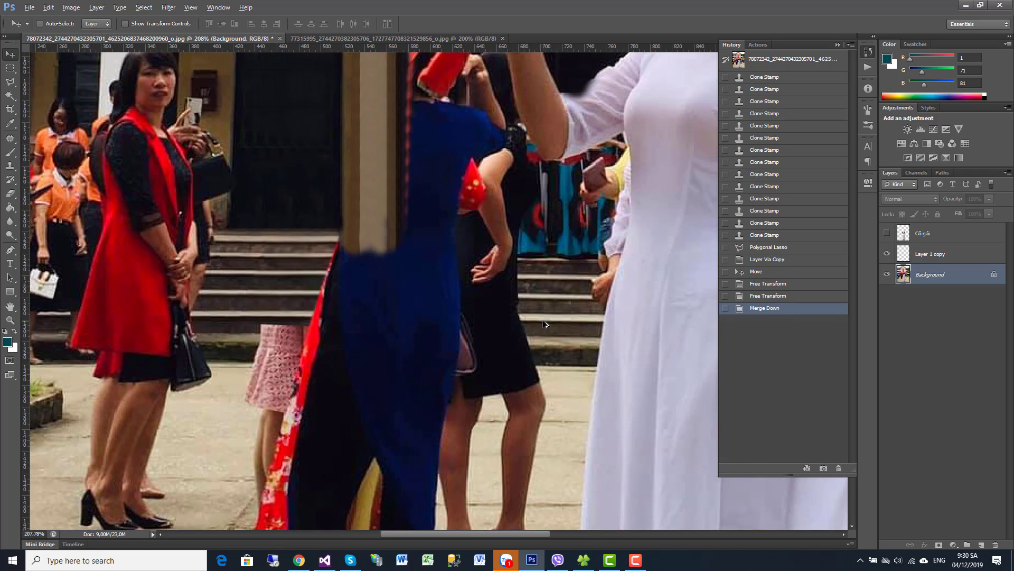
{"action": "key", "text": "alt"}
{"action": "scroll", "coordinate": [391, 319], "scroll_direction": "up", "scroll_amount": 1}
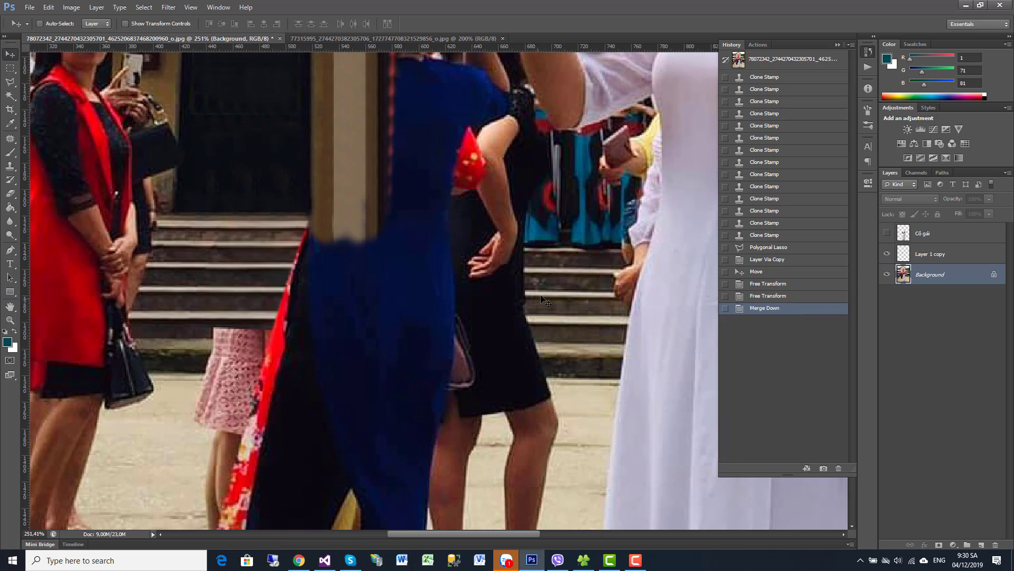
{"action": "left_click_drag", "start_coordinate": [548, 286], "coordinate": [381, 340]}
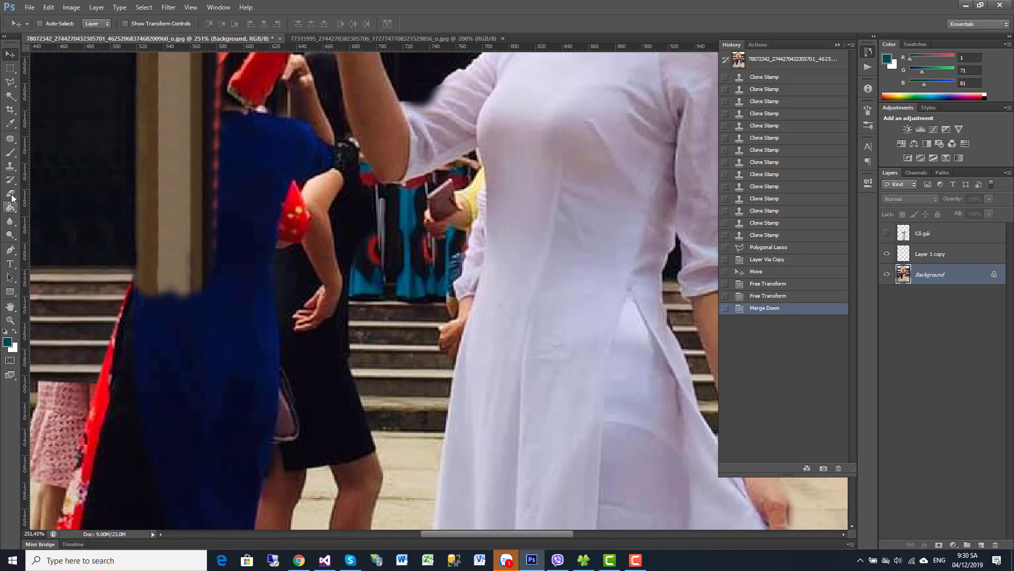
{"action": "left_click", "coordinate": [11, 172]}
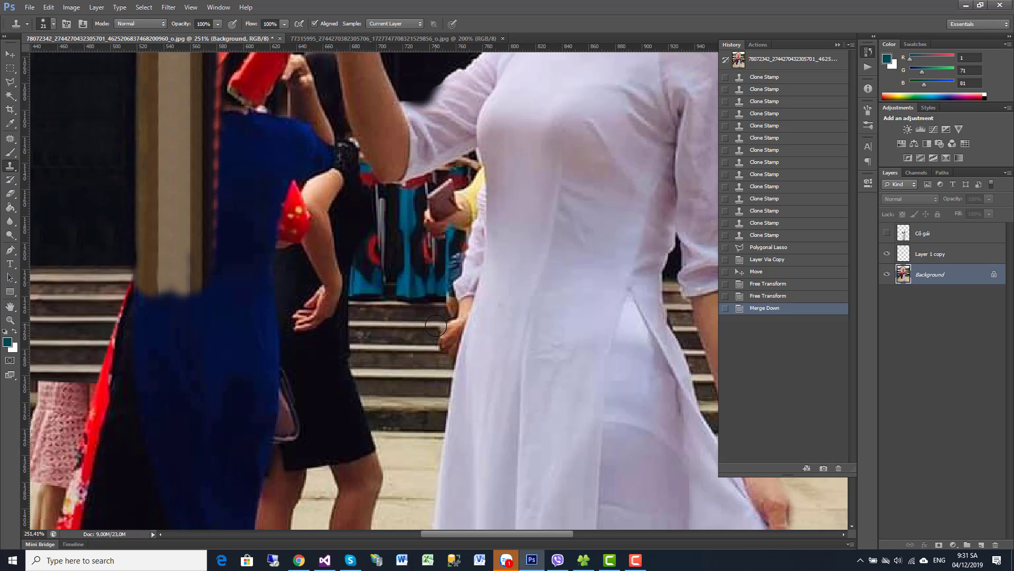
Clone step texture over the bystander's hand along the white skirt's edge.
{"action": "left_click", "coordinate": [435, 324]}
{"action": "left_click", "coordinate": [448, 329]}
{"action": "left_click", "coordinate": [448, 330]}
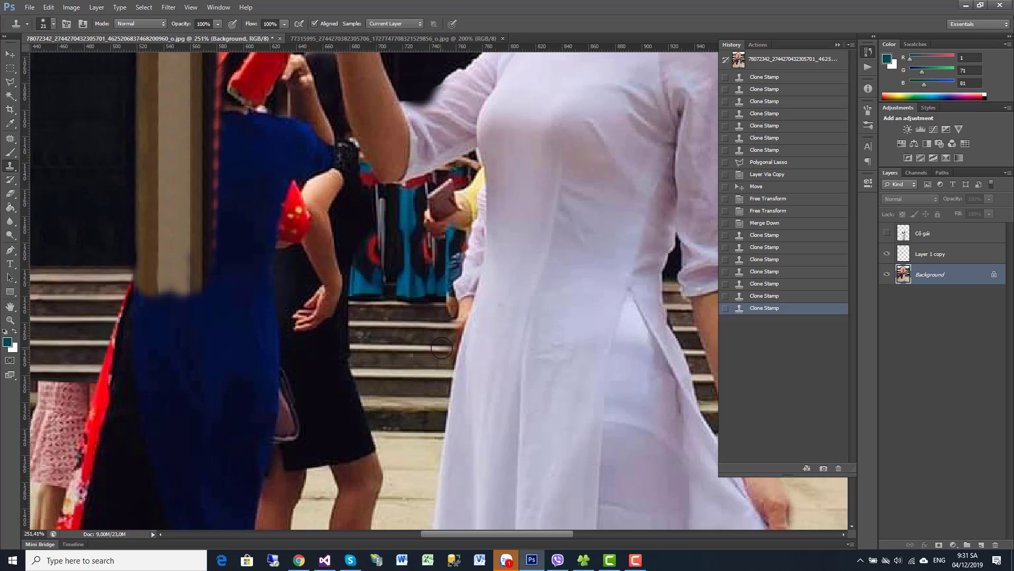
{"action": "left_click", "coordinate": [448, 342]}
{"action": "left_click", "coordinate": [448, 346]}
{"action": "left_click", "coordinate": [451, 338]}
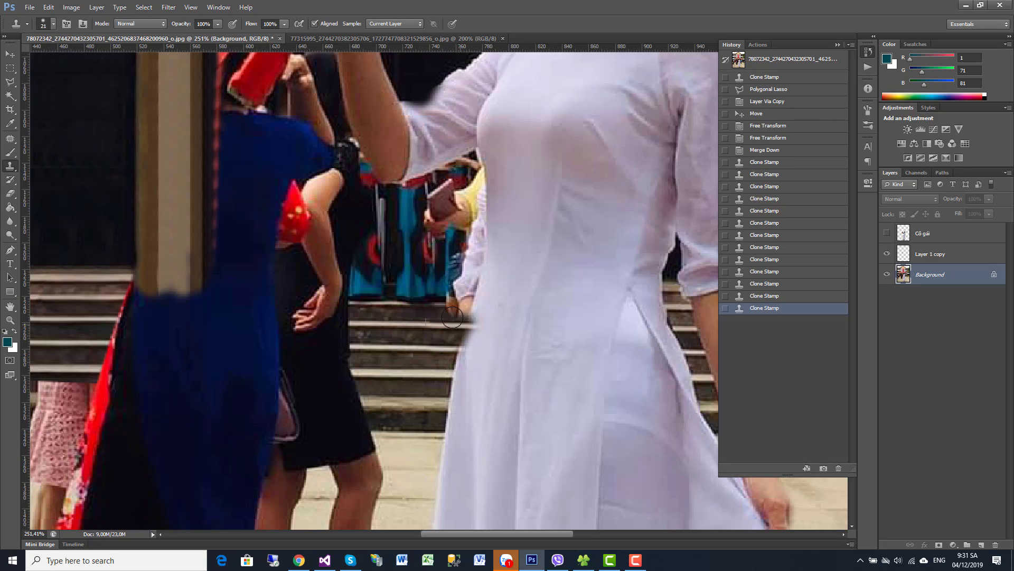
{"action": "left_click", "coordinate": [459, 319]}
{"action": "left_click", "coordinate": [462, 316]}
Pan right along the stairs and switch to the Rectangular Marquee tool.
{"action": "left_click_drag", "start_coordinate": [464, 316], "coordinate": [314, 348]}
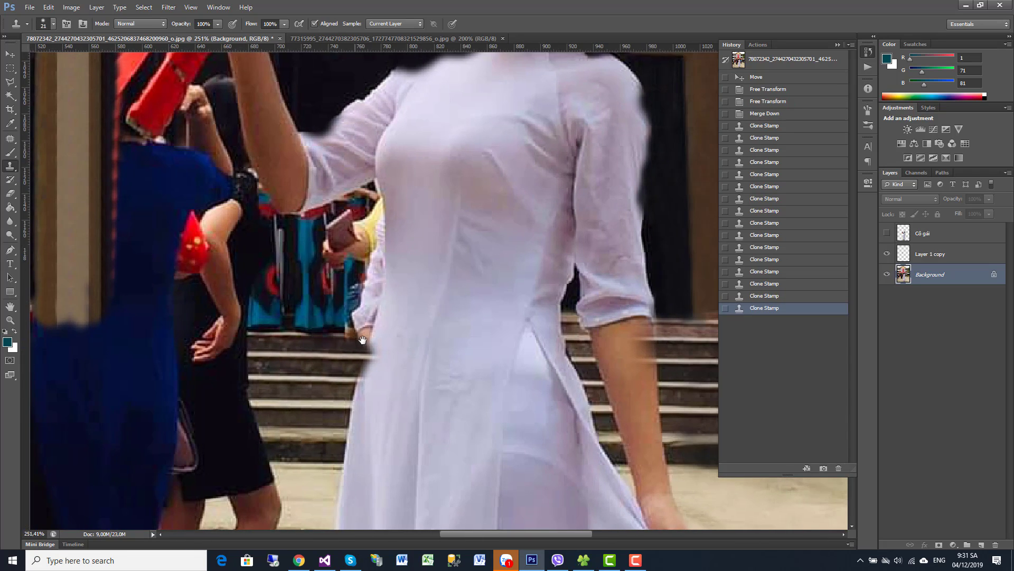
{"action": "scroll", "coordinate": [354, 354], "scroll_direction": "right", "scroll_amount": 2}
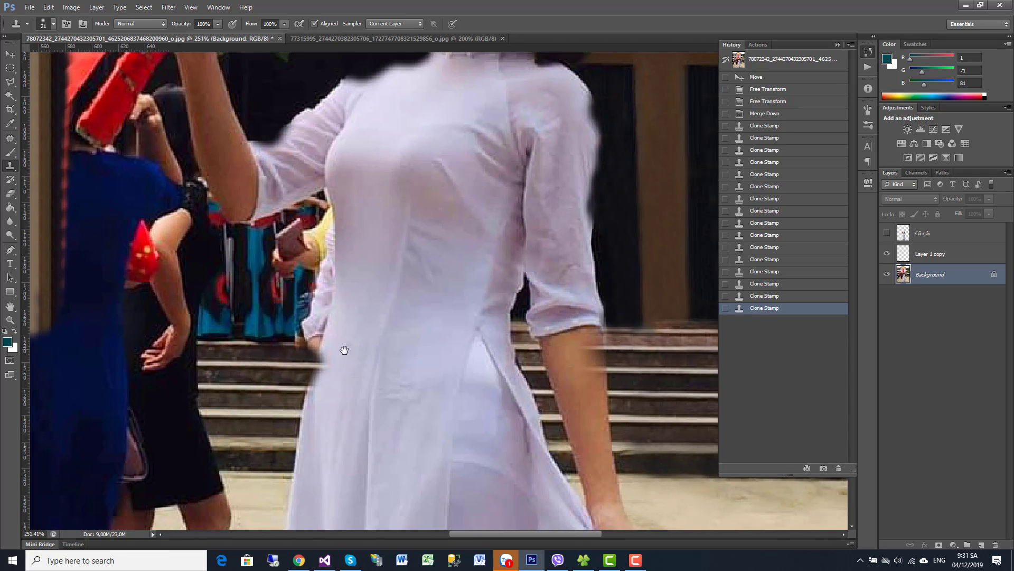
{"action": "scroll", "coordinate": [417, 356], "scroll_direction": "right", "scroll_amount": 4}
{"action": "scroll", "coordinate": [515, 360], "scroll_direction": "right", "scroll_amount": 3}
{"action": "scroll", "coordinate": [460, 351], "scroll_direction": "right", "scroll_amount": 3}
{"action": "mouse_move", "coordinate": [382, 346]}
{"action": "left_mouse_down"}
{"action": "mouse_move", "coordinate": [340, 346]}
{"action": "mouse_move", "coordinate": [639, 325]}
{"action": "left_mouse_up"}
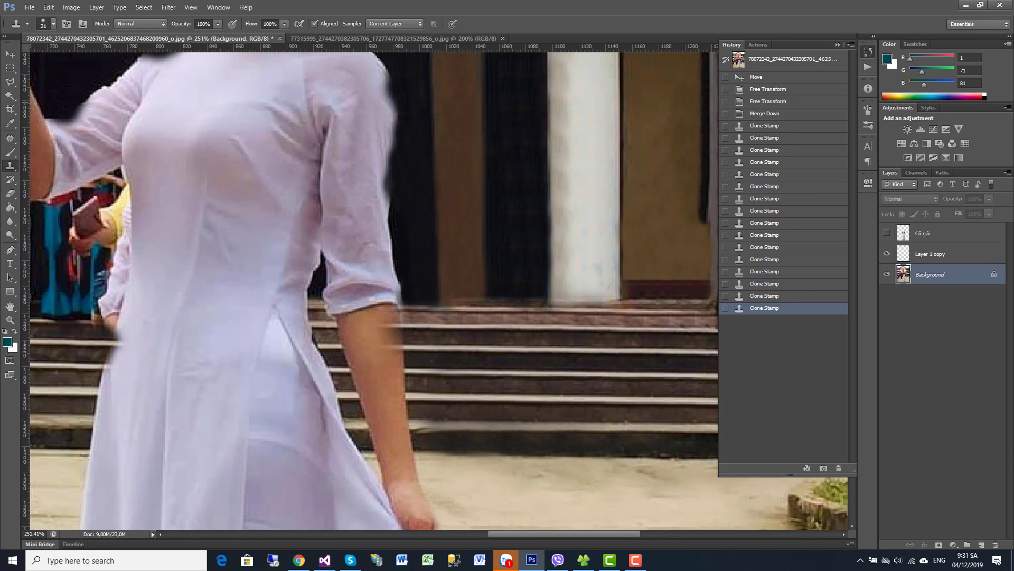
{"action": "left_click", "coordinate": [12, 69]}
{"action": "left_click_drag", "start_coordinate": [452, 226], "coordinate": [306, 242]}
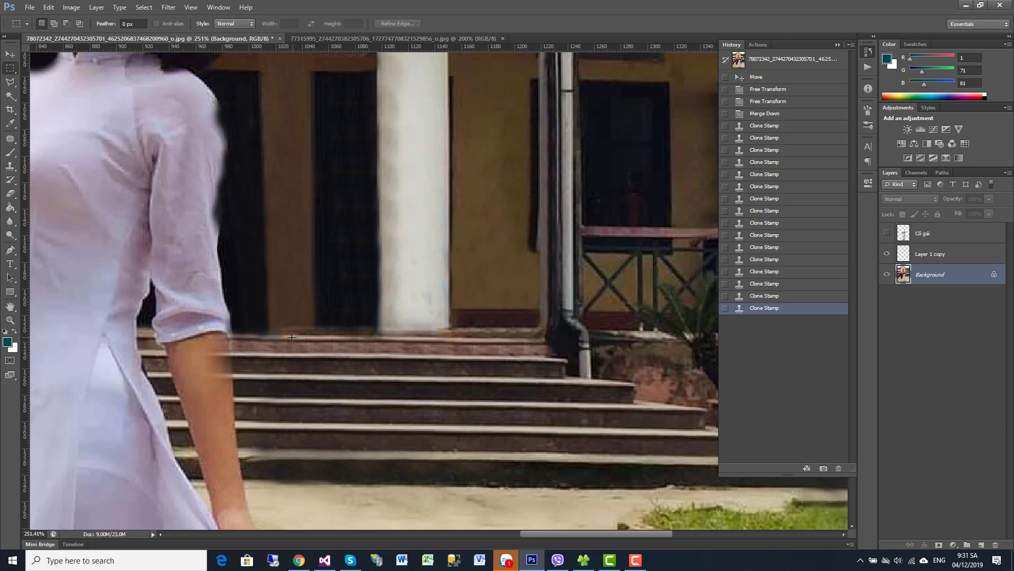
Marquee a thin strip of the top step and copy it to a new layer.
{"action": "left_click_drag", "start_coordinate": [290, 333], "coordinate": [527, 358]}
{"action": "left_click_drag", "start_coordinate": [527, 358], "coordinate": [534, 371]}
{"action": "left_click", "coordinate": [97, 7]}
{"action": "mouse_move", "coordinate": [101, 19]}
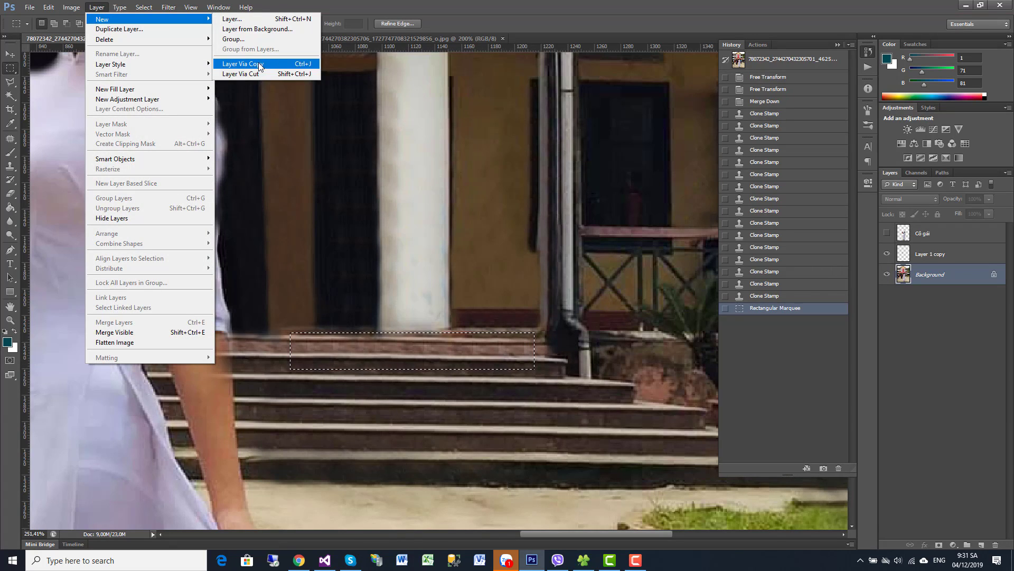
{"action": "left_click", "coordinate": [258, 62]}
Slide the copied step strip left over the bystanders, fine-tuning it with arrow-key nudges.
{"action": "left_click", "coordinate": [10, 55]}
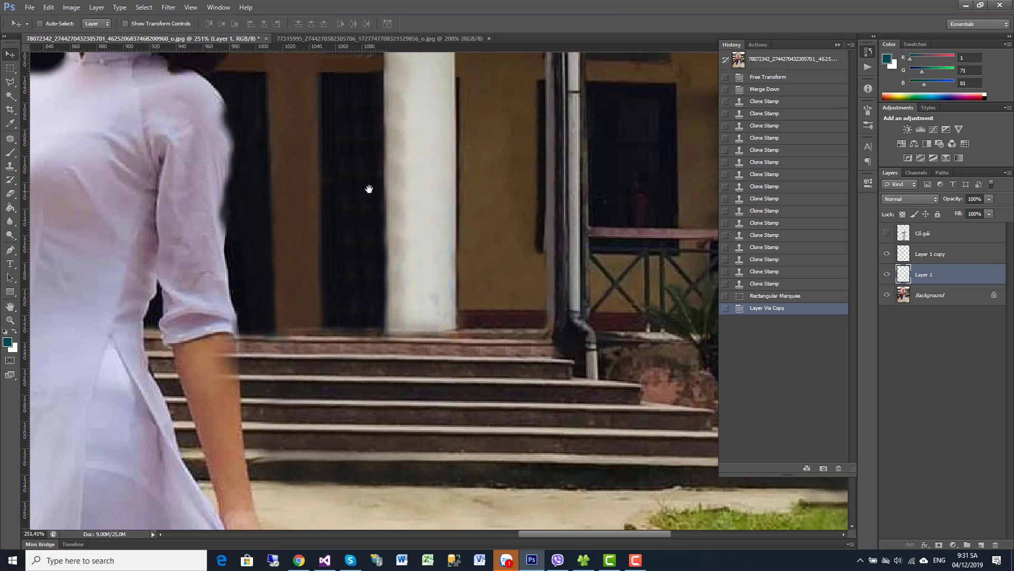
{"action": "scroll", "coordinate": [370, 188], "scroll_direction": "left", "scroll_amount": 5}
{"action": "mouse_move", "coordinate": [530, 356]}
{"action": "left_mouse_down"}
{"action": "mouse_move", "coordinate": [543, 357]}
{"action": "mouse_move", "coordinate": [209, 353]}
{"action": "mouse_move", "coordinate": [482, 397]}
{"action": "left_mouse_up"}
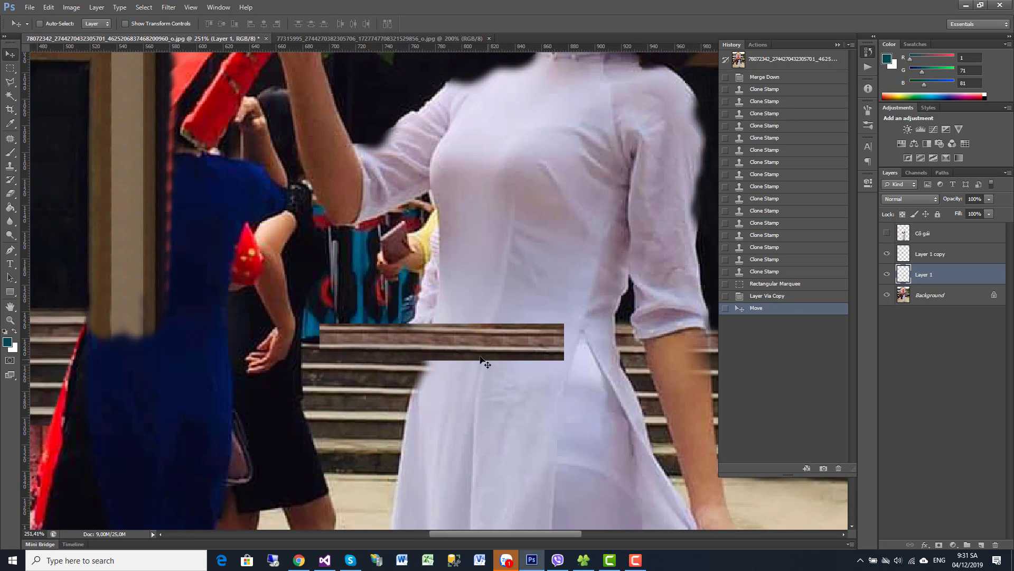
{"action": "left_click_drag", "start_coordinate": [479, 357], "coordinate": [403, 346]}
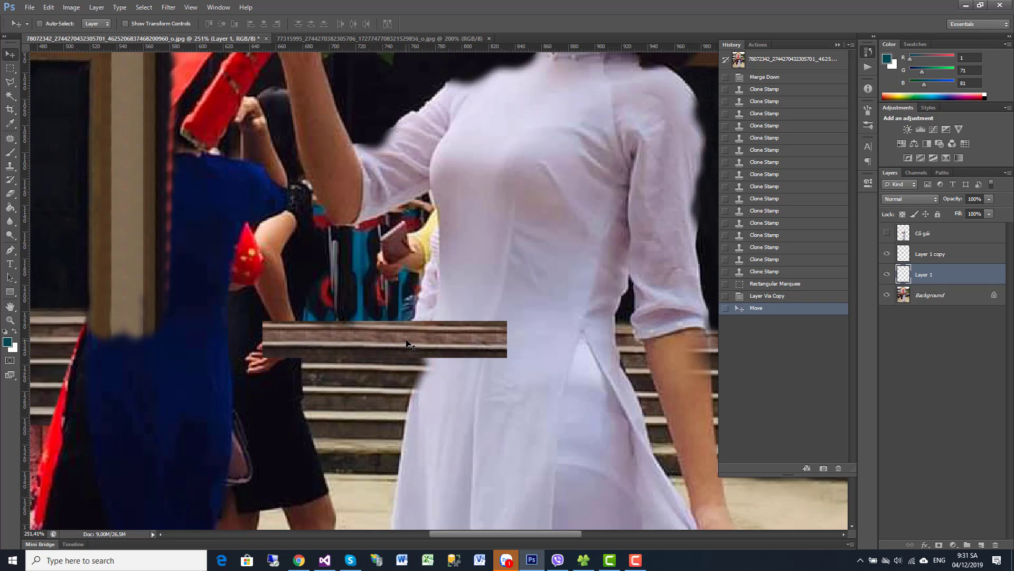
{"action": "mouse_move", "coordinate": [503, 358]}
{"action": "left_mouse_down"}
{"action": "mouse_move", "coordinate": [380, 334]}
{"action": "mouse_move", "coordinate": [431, 339]}
{"action": "left_mouse_up"}
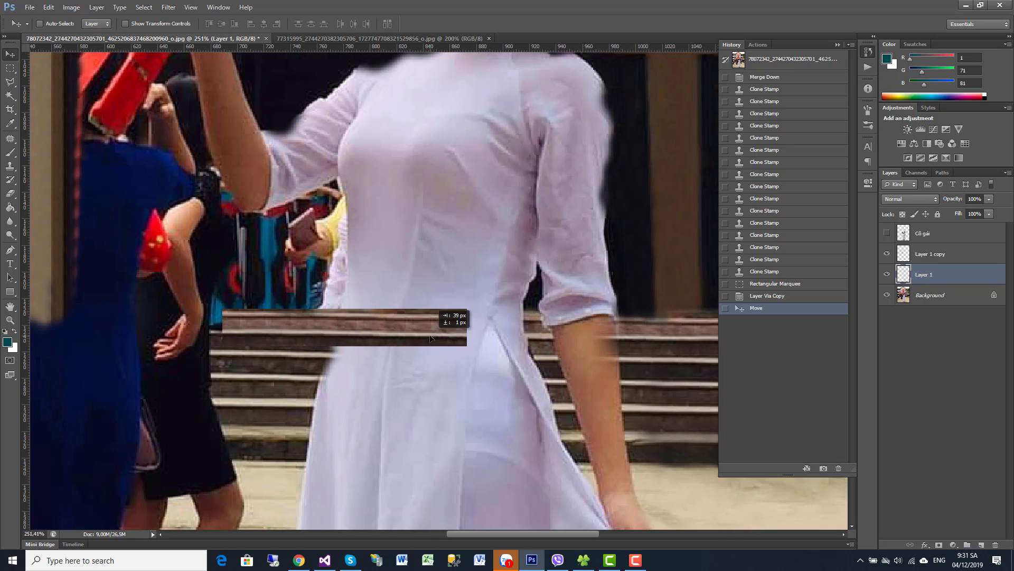
{"action": "key", "text": "Down"}
{"action": "key", "text": "Down"}
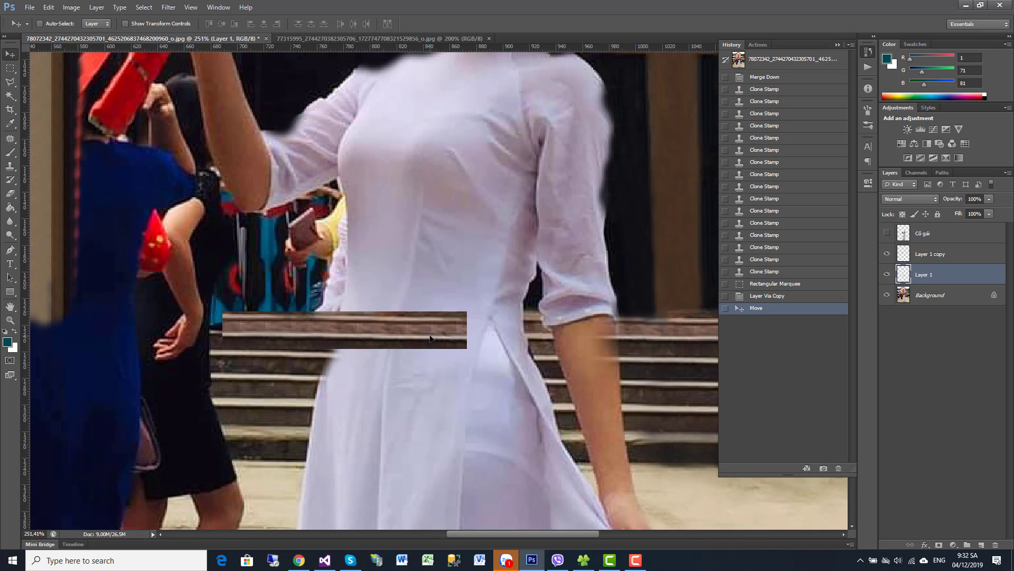
{"action": "key", "text": "Up"}
{"action": "key", "text": "Up"}
{"action": "key", "text": "Down"}
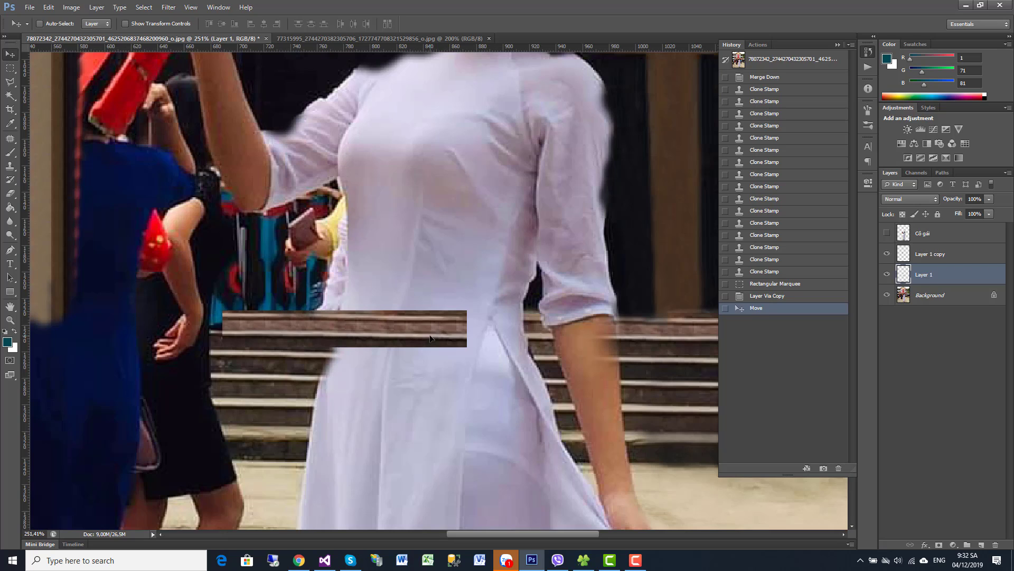
{"action": "key", "text": "Up"}
{"action": "key", "text": "Left"}
{"action": "key", "text": "Left"}
{"action": "key", "text": "Left"}
{"action": "key", "text": "Left"}
{"action": "key", "text": "Left"}
{"action": "key", "text": "Left"}
{"action": "key", "text": "Left"}
{"action": "key", "text": "Left"}
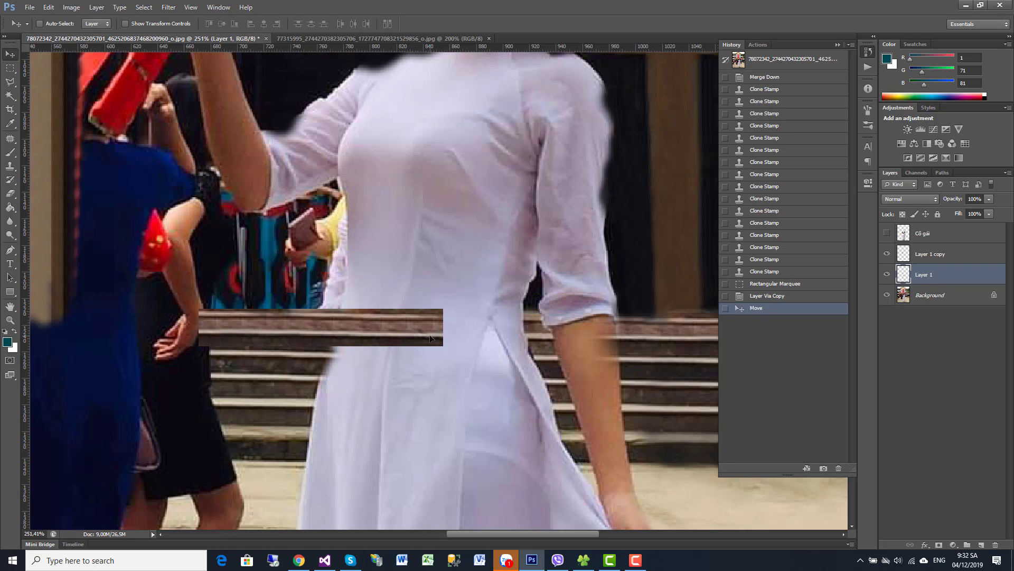
{"action": "key", "text": "Left"}
{"action": "key", "text": "Left"}
{"action": "key", "text": "Left"}
{"action": "key", "text": "Left"}
{"action": "key", "text": "Left"}
{"action": "key", "text": "Left"}
{"action": "key", "text": "Left"}
{"action": "key", "text": "Left"}
{"action": "key", "text": "Left"}
{"action": "key", "text": "Left"}
{"action": "key", "text": "Left"}
{"action": "key", "text": "Left"}
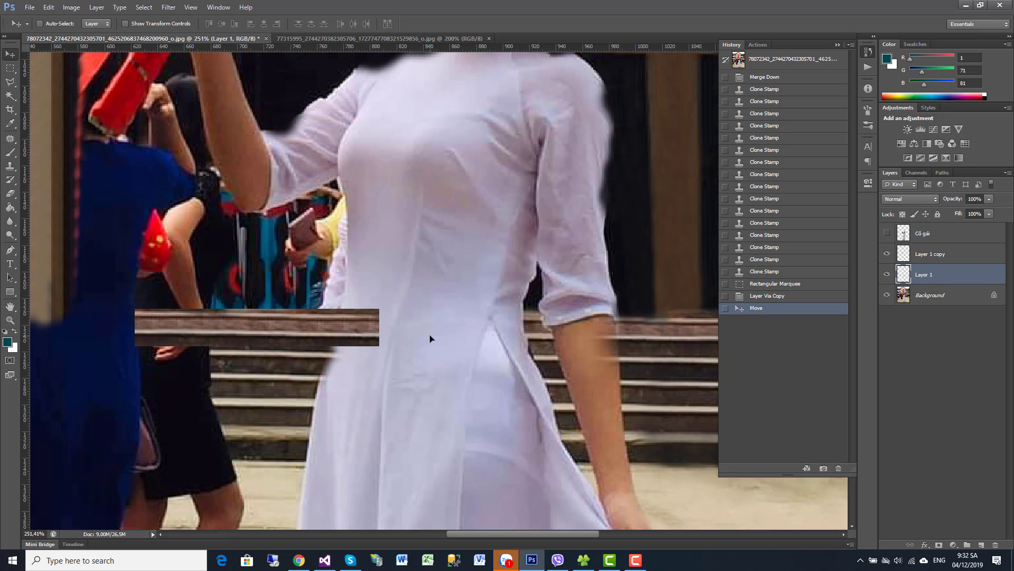
{"action": "key", "text": "Left"}
{"action": "key", "text": "Left"}
{"action": "key", "text": "Left"}
{"action": "key", "text": "Left"}
{"action": "key", "text": "Left"}
{"action": "key", "text": "Left"}
{"action": "key", "text": "Left"}
{"action": "key", "text": "Left"}
{"action": "key", "text": "Left"}
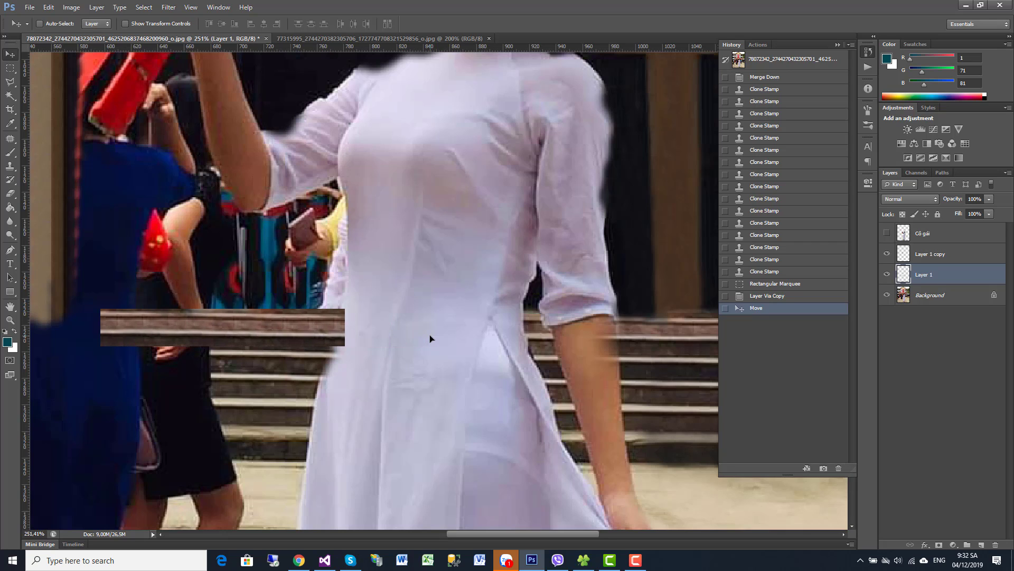
{"action": "left_click_drag", "start_coordinate": [296, 301], "coordinate": [605, 299]}
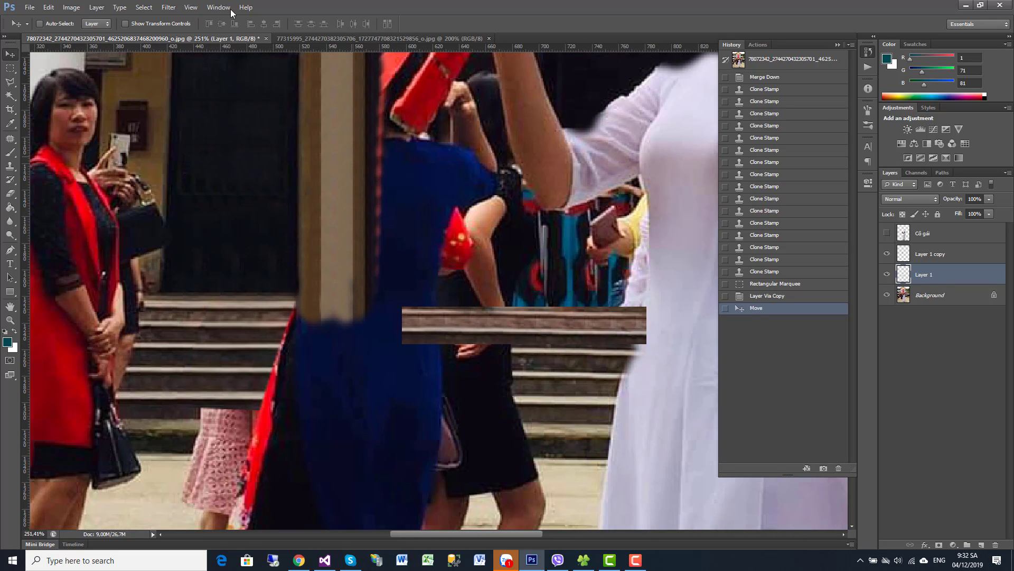
Distort the step strip, dragging its left corners so it stretches and aligns with the stairs.
{"action": "left_click", "coordinate": [48, 8]}
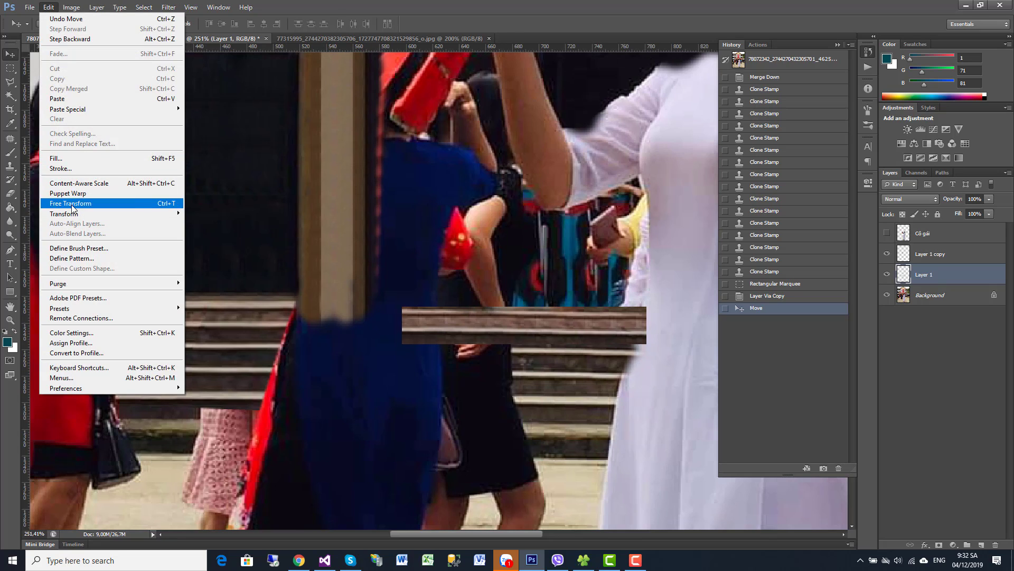
{"action": "left_click", "coordinate": [72, 206]}
{"action": "right_click", "coordinate": [422, 331]}
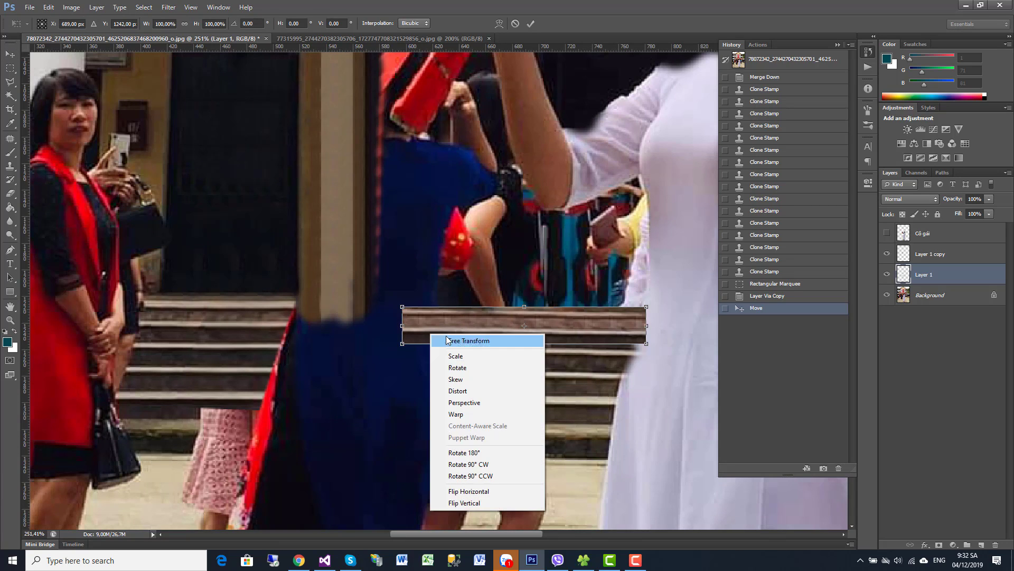
{"action": "left_click", "coordinate": [468, 391]}
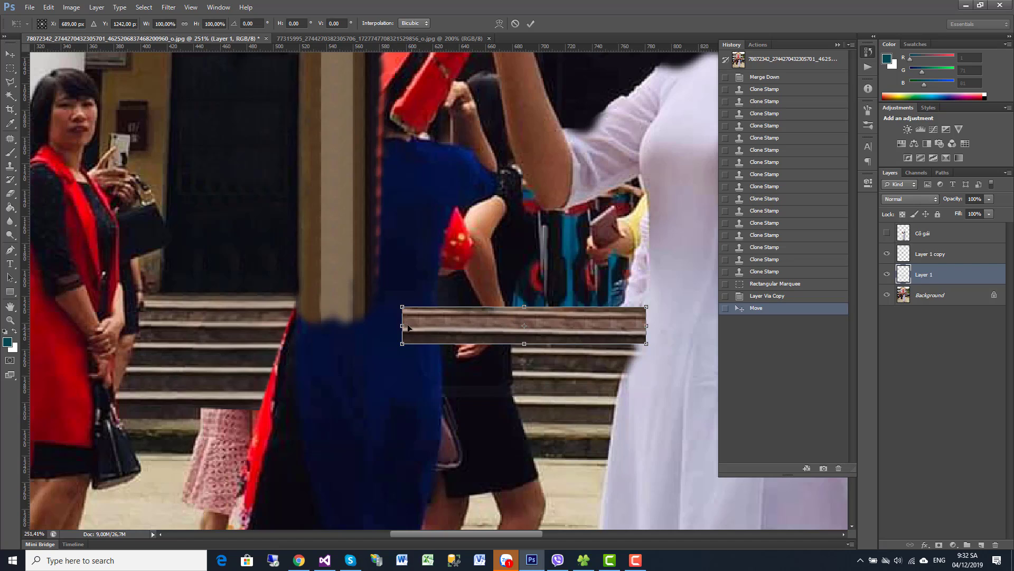
{"action": "left_click_drag", "start_coordinate": [401, 307], "coordinate": [403, 304]}
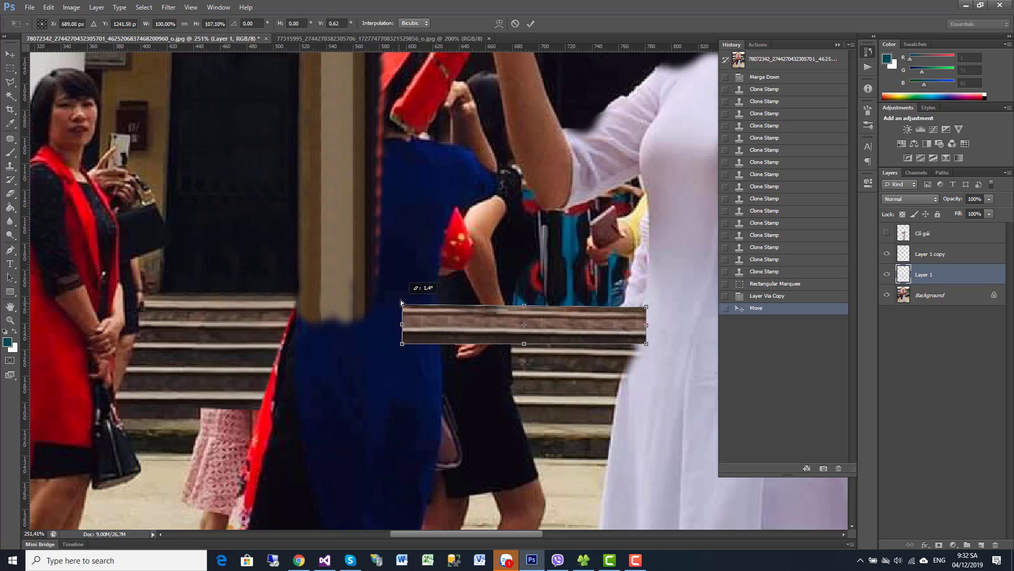
{"action": "left_click_drag", "start_coordinate": [402, 344], "coordinate": [263, 321]}
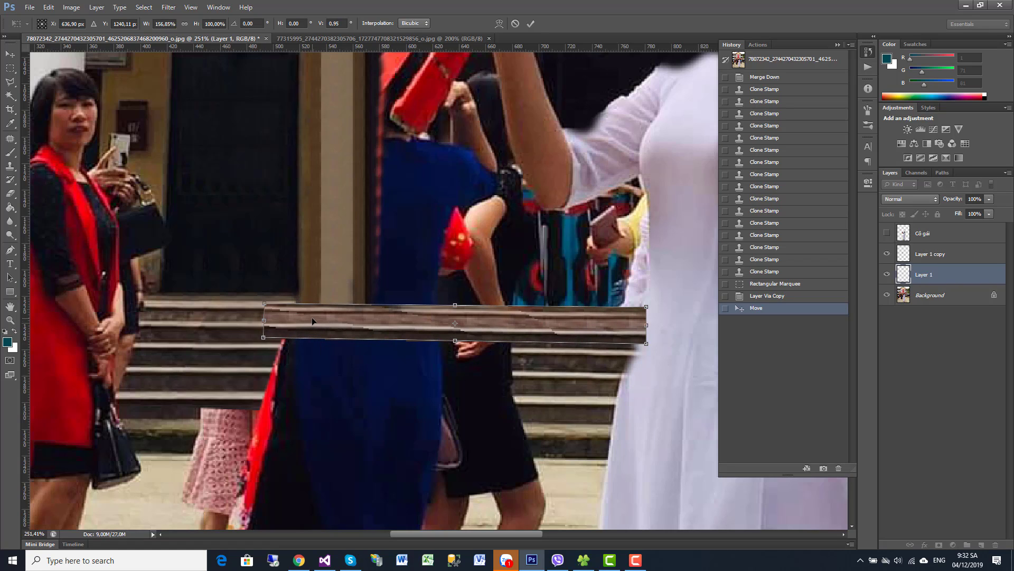
{"action": "key", "text": "Return"}
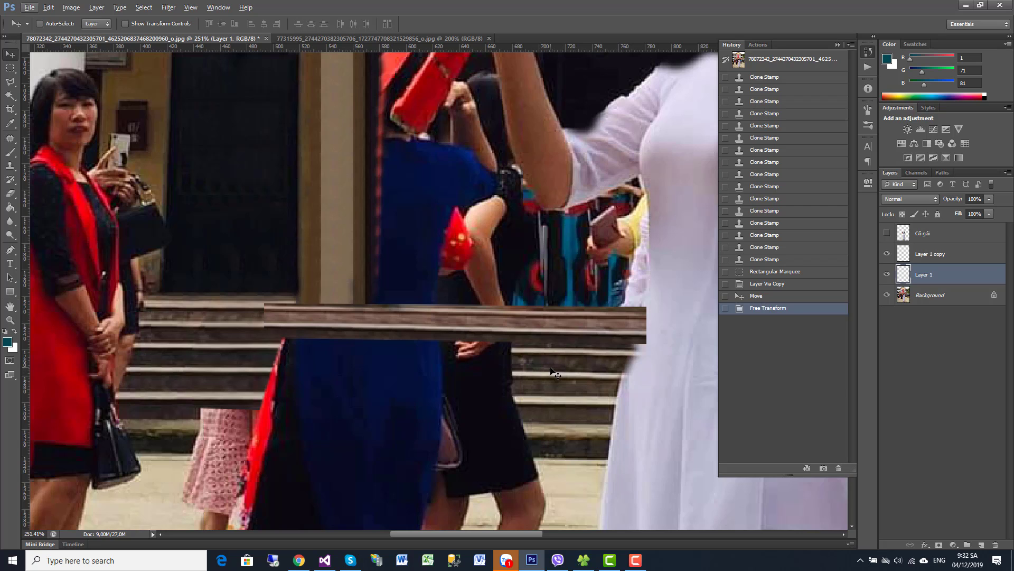
Pan to the right side of the stairs and marquee a strip of steps.
{"action": "scroll", "coordinate": [555, 373], "scroll_direction": "down", "scroll_amount": 5}
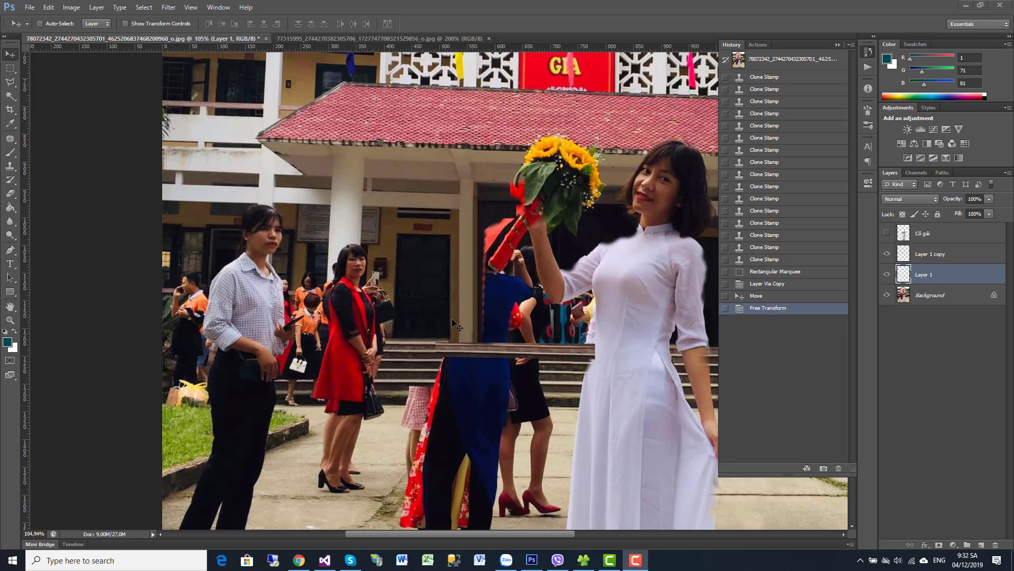
{"action": "left_click_drag", "start_coordinate": [509, 377], "coordinate": [400, 342]}
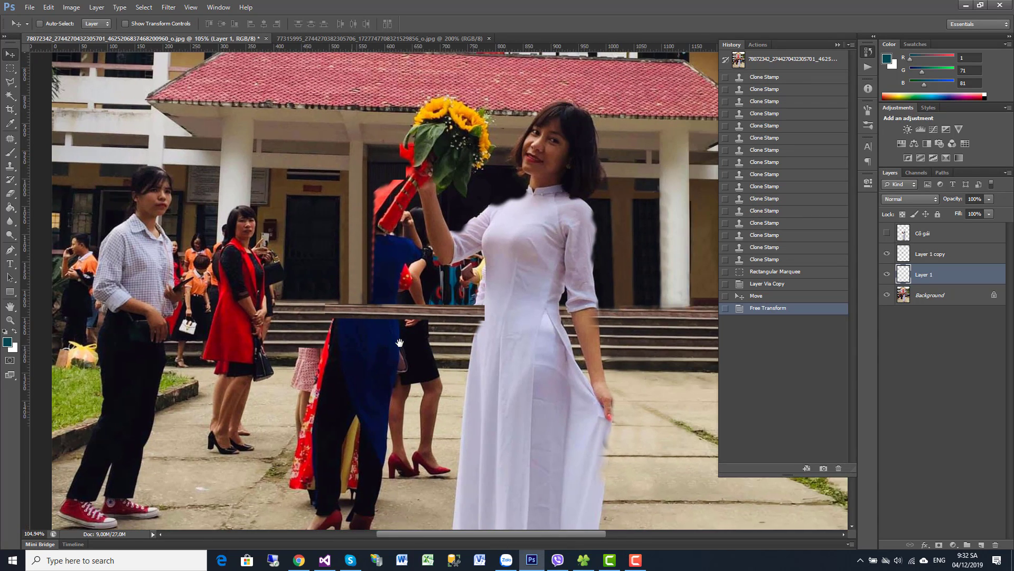
{"action": "left_click_drag", "start_coordinate": [529, 368], "coordinate": [395, 352]}
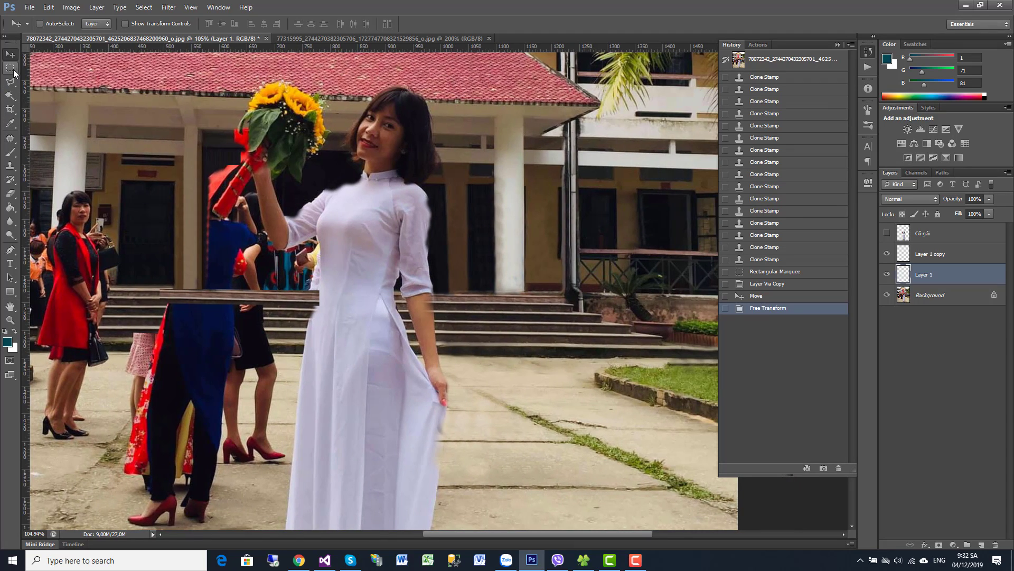
{"action": "left_click", "coordinate": [12, 69]}
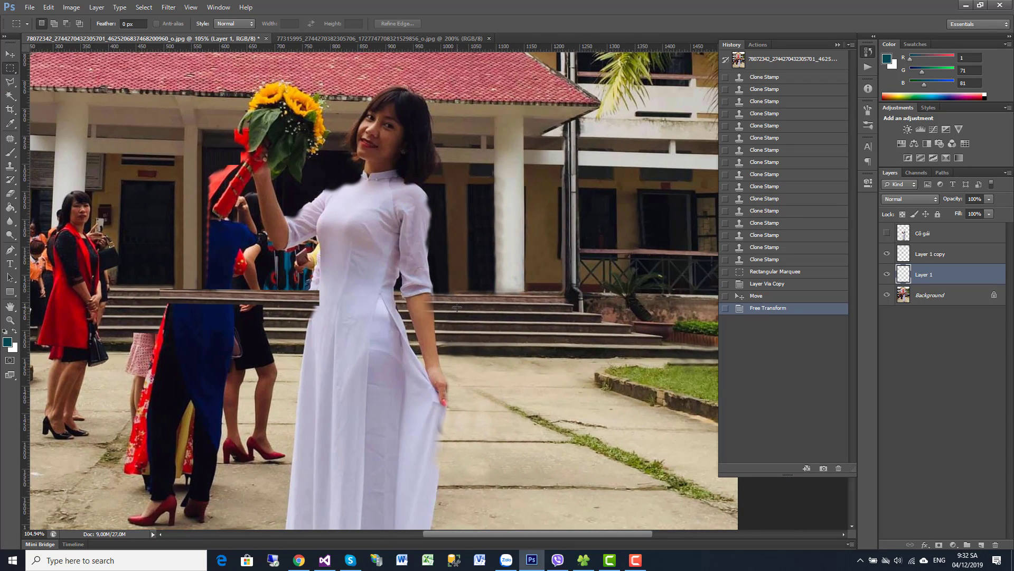
{"action": "mouse_move", "coordinate": [489, 324]}
{"action": "left_mouse_down"}
{"action": "mouse_move", "coordinate": [584, 350]}
{"action": "mouse_move", "coordinate": [568, 346]}
{"action": "left_mouse_up"}
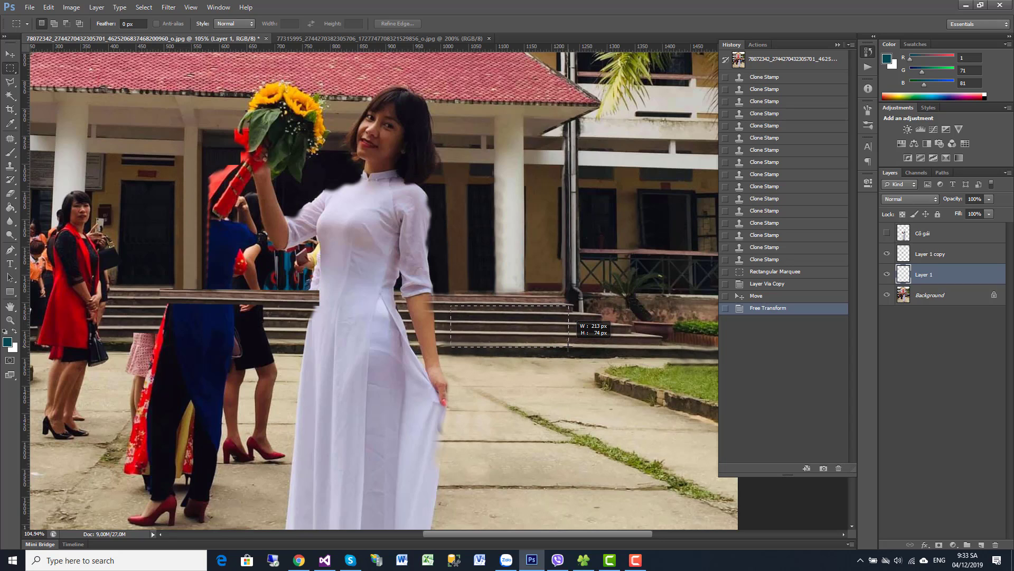
{"action": "left_click_drag", "start_coordinate": [568, 347], "coordinate": [568, 347]}
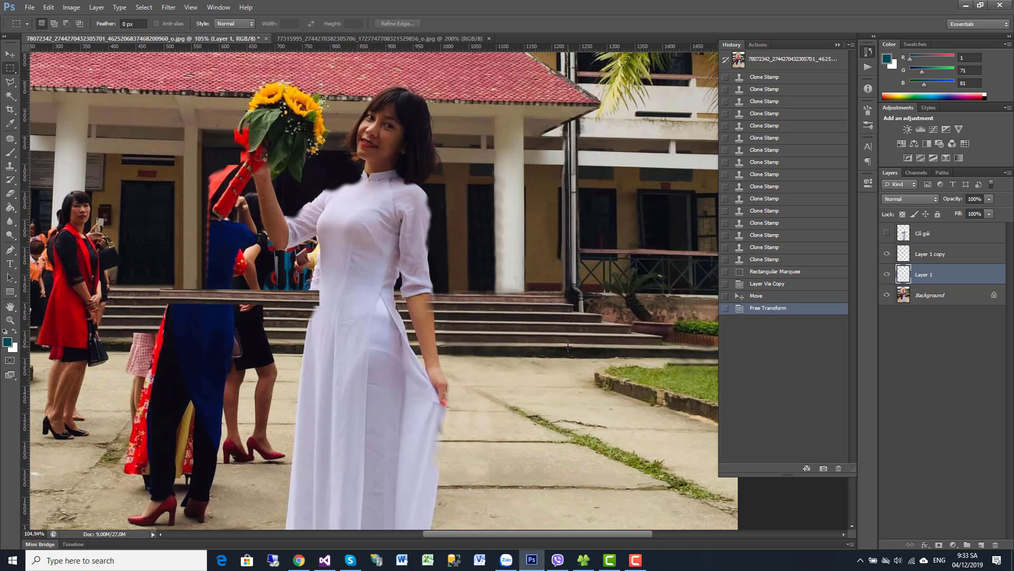
Copy the selected steps from the Background layer onto a new layer, undoing an accidental cut.
{"action": "left_click", "coordinate": [95, 8]}
{"action": "mouse_move", "coordinate": [103, 18]}
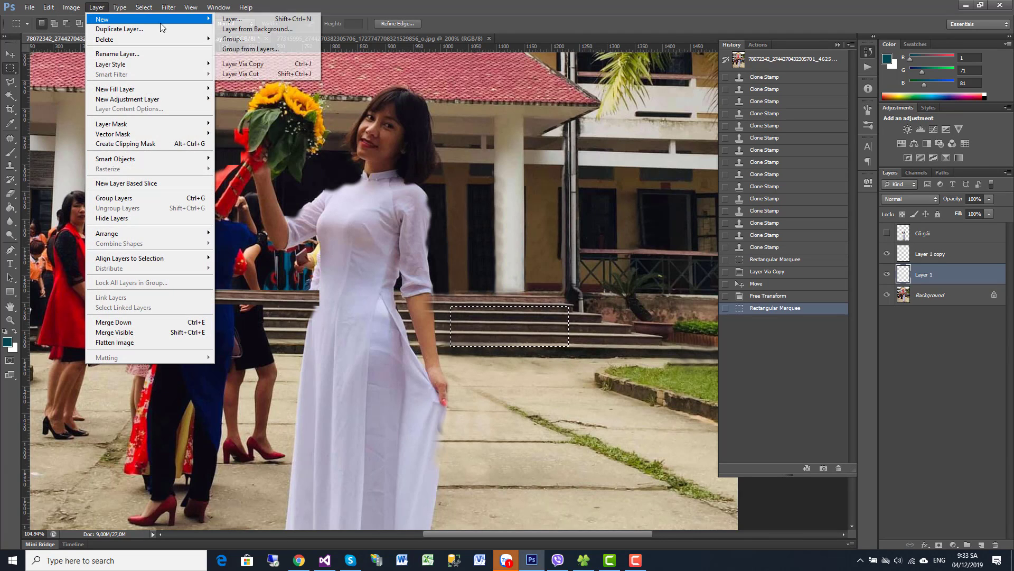
{"action": "left_click", "coordinate": [282, 74]}
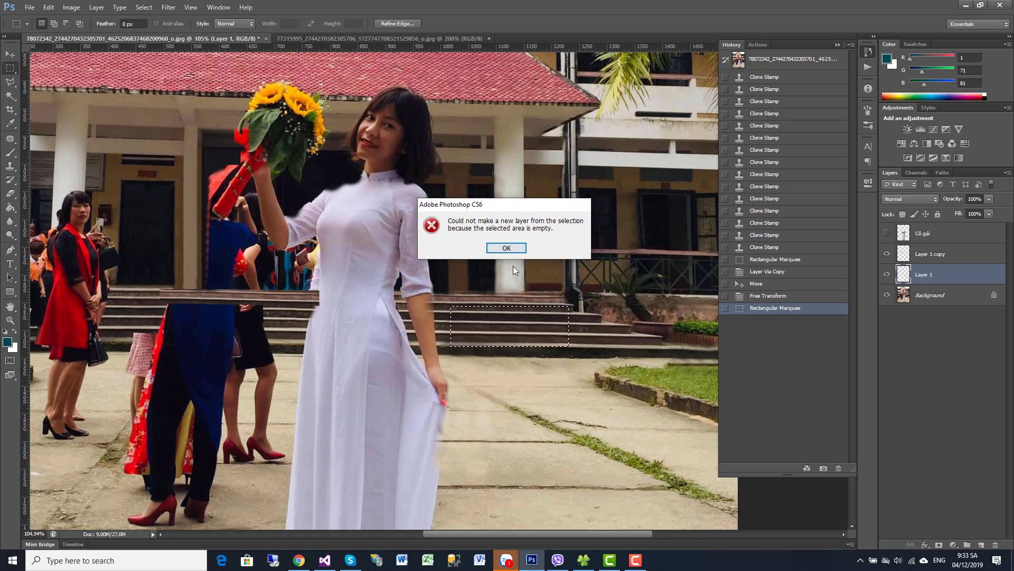
{"action": "left_click", "coordinate": [512, 255]}
{"action": "left_click", "coordinate": [930, 295]}
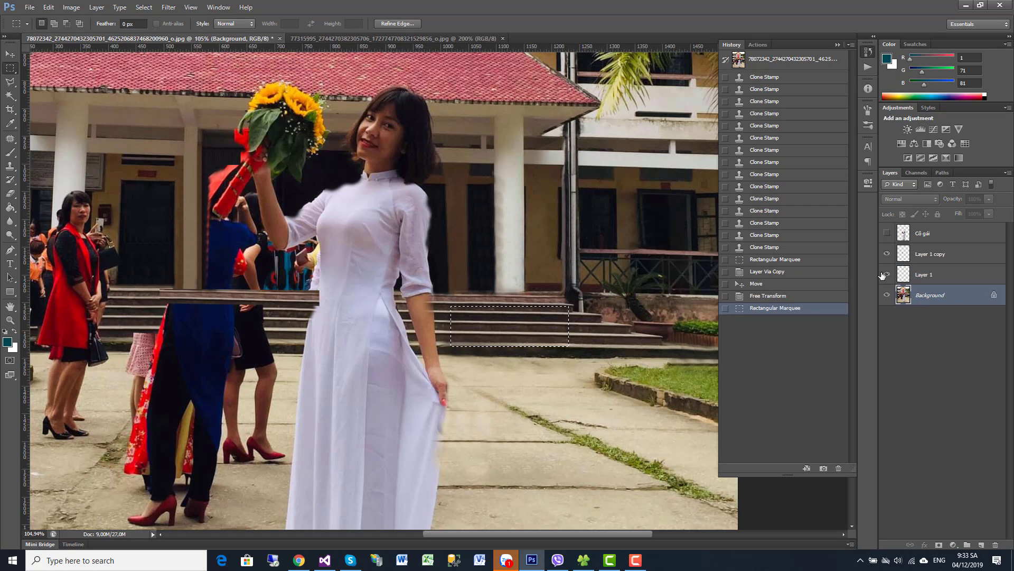
{"action": "left_click", "coordinate": [97, 8]}
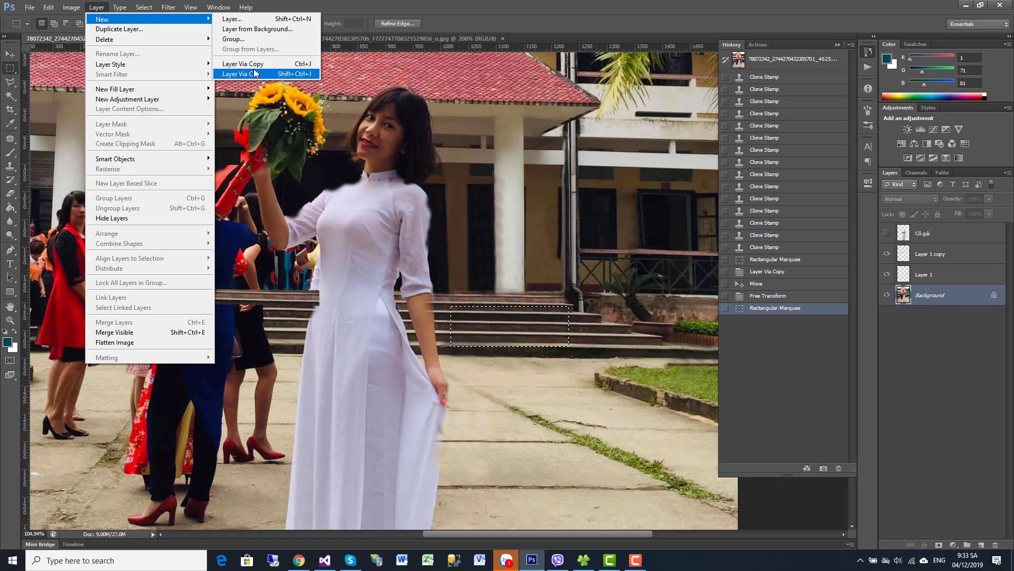
{"action": "left_click", "coordinate": [241, 73]}
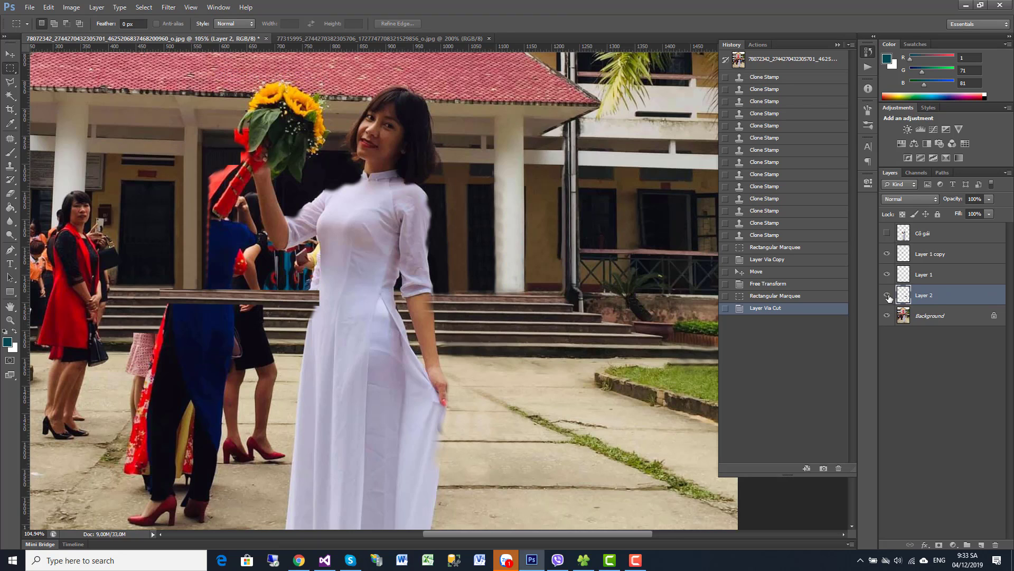
{"action": "left_click", "coordinate": [887, 295]}
{"action": "key", "text": "ctrl+z"}
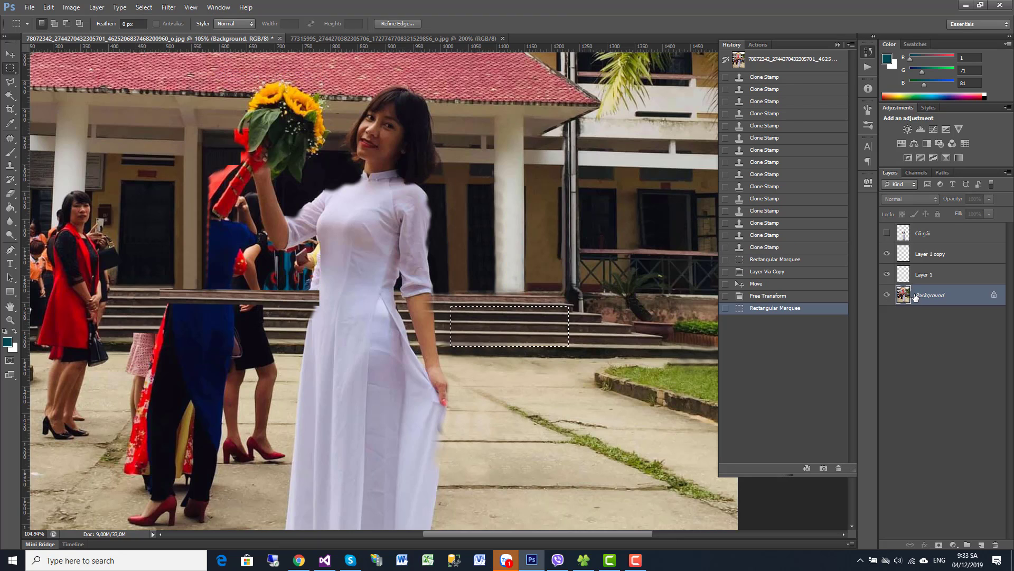
{"action": "left_click", "coordinate": [96, 8]}
{"action": "mouse_move", "coordinate": [127, 19]}
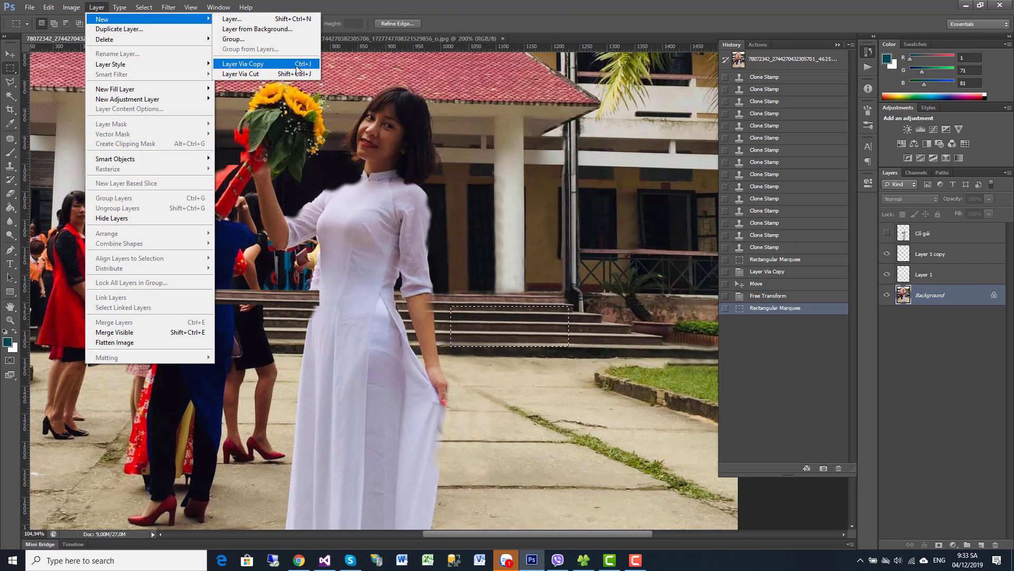
{"action": "left_click", "coordinate": [241, 63]}
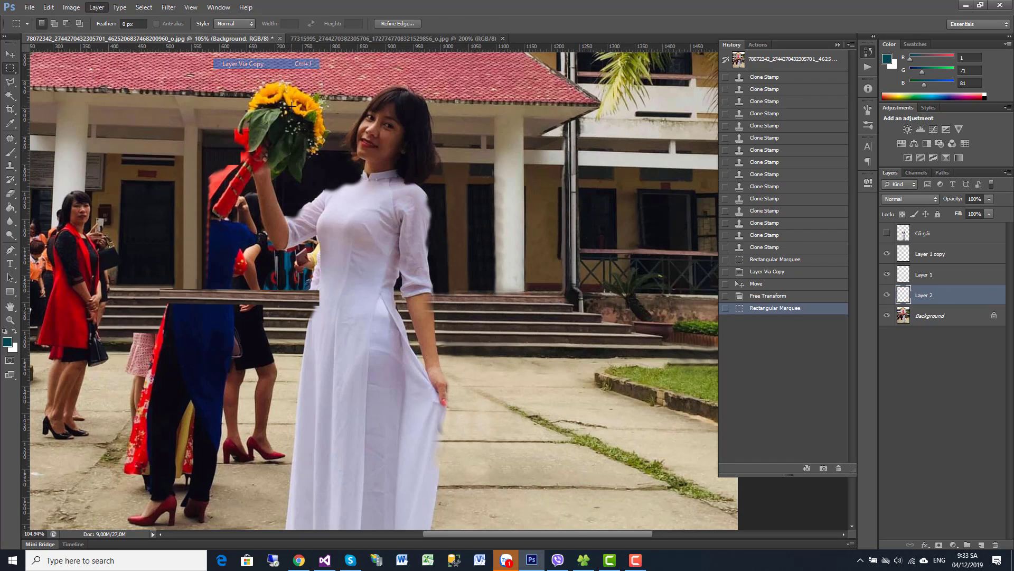
{"action": "left_click", "coordinate": [11, 54]}
Drag Layer 2's steps left and down over the bystanders, then nudge them into alignment at 200% zoom.
{"action": "left_click_drag", "start_coordinate": [500, 325], "coordinate": [317, 339]}
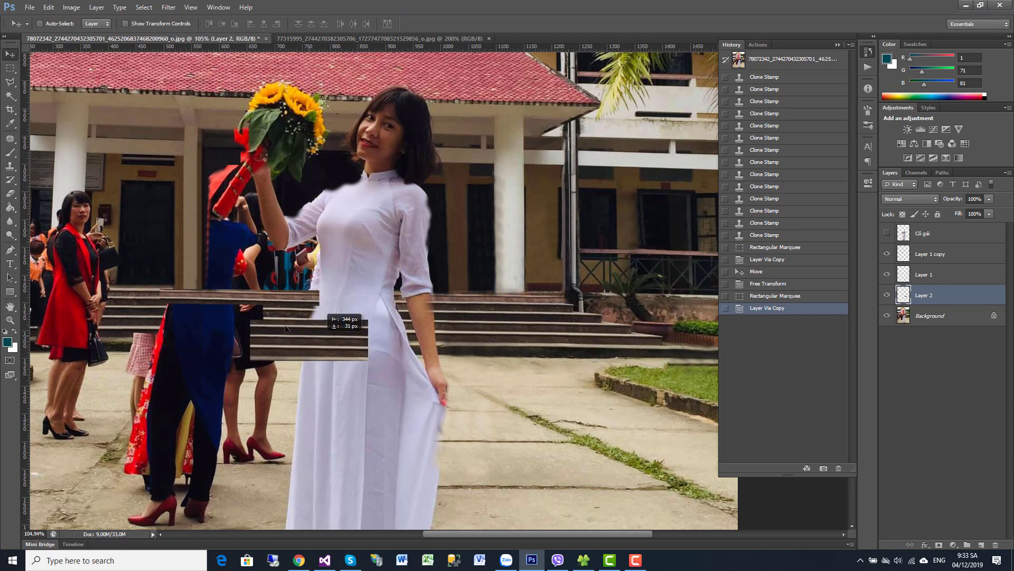
{"action": "left_click", "coordinate": [10, 320]}
{"action": "left_click", "coordinate": [294, 311]}
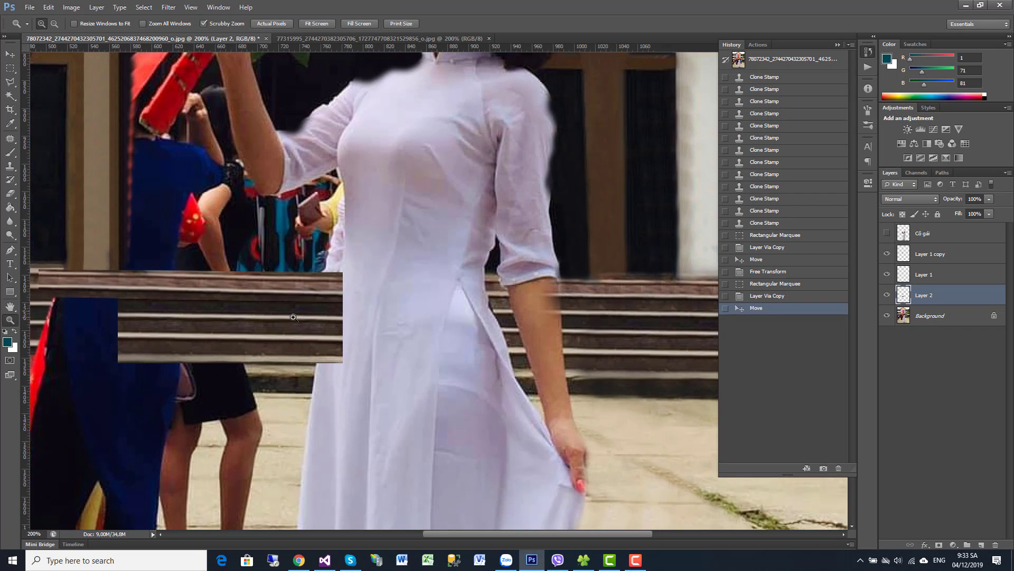
{"action": "left_click", "coordinate": [10, 55]}
{"action": "left_click_drag", "start_coordinate": [357, 249], "coordinate": [588, 211]}
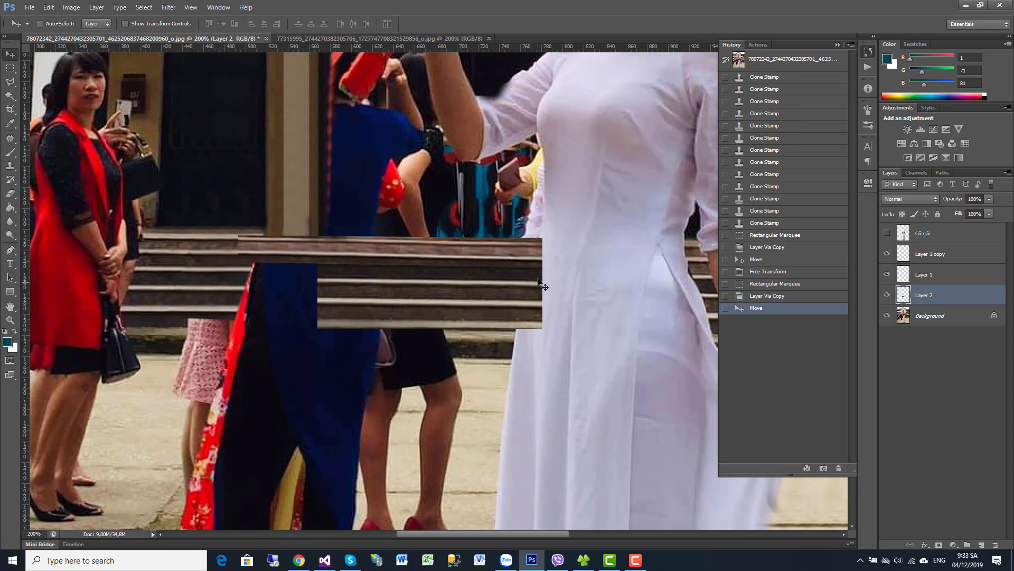
{"action": "mouse_move", "coordinate": [506, 300]}
{"action": "left_mouse_down"}
{"action": "mouse_move", "coordinate": [469, 305]}
{"action": "mouse_move", "coordinate": [500, 306]}
{"action": "left_mouse_up"}
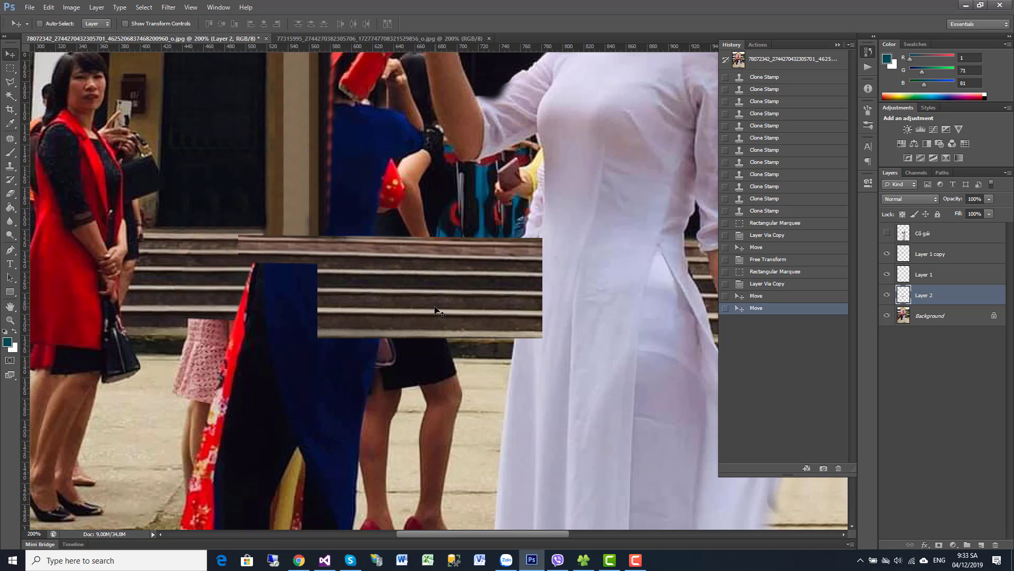
{"action": "left_click", "coordinate": [48, 7]}
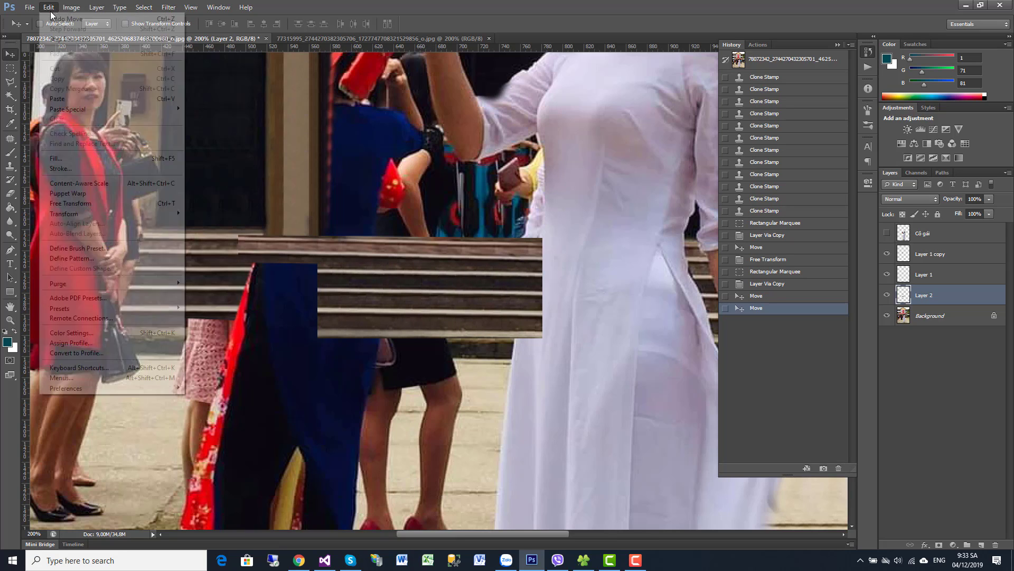
Stretch the second step strip left to the red-vested woman and skew its top-left corner.
{"action": "left_click", "coordinate": [134, 203]}
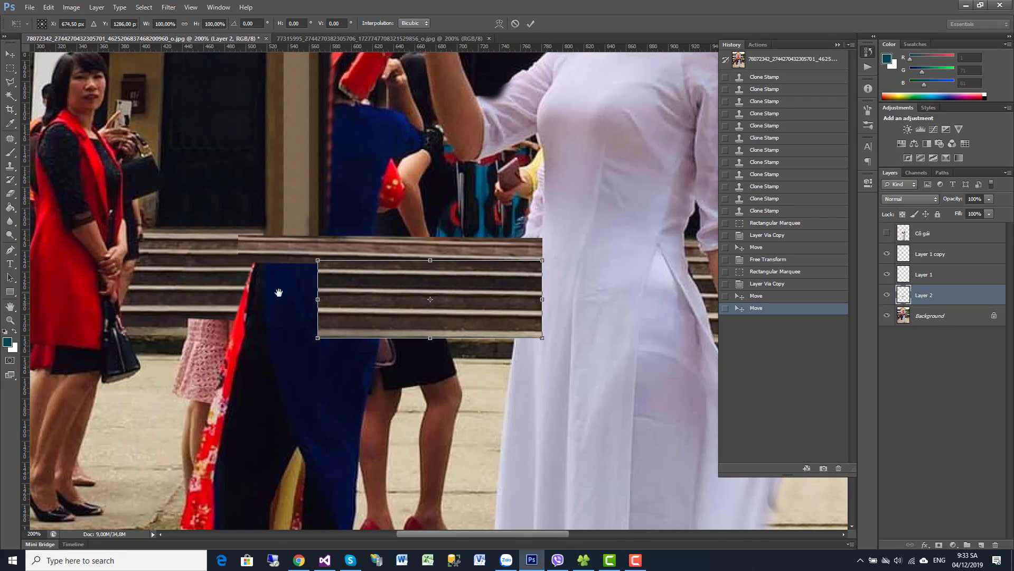
{"action": "left_click_drag", "start_coordinate": [278, 292], "coordinate": [425, 295]}
{"action": "right_click", "coordinate": [464, 302]}
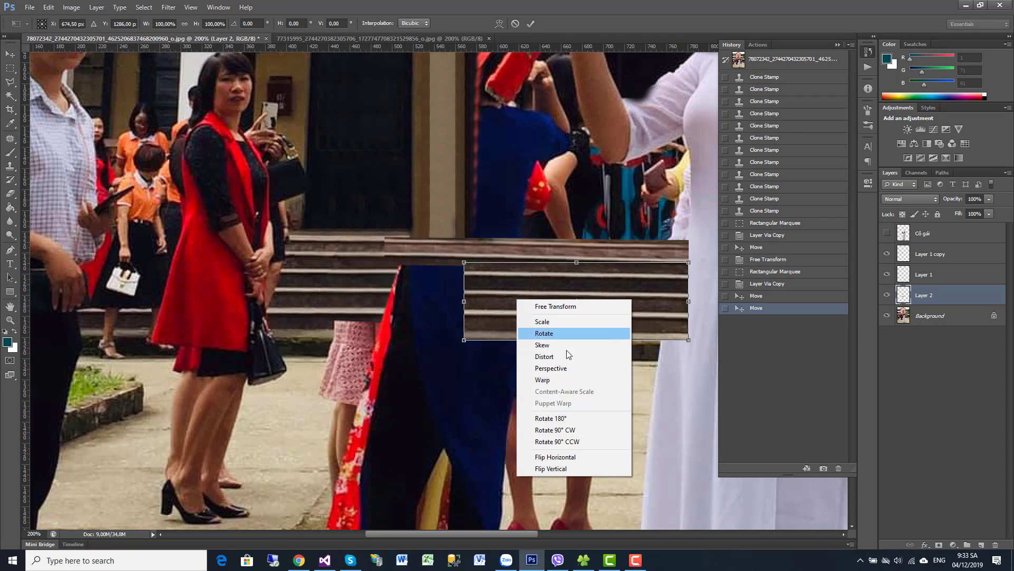
{"action": "left_click", "coordinate": [547, 359]}
{"action": "left_click_drag", "start_coordinate": [464, 302], "coordinate": [269, 299]}
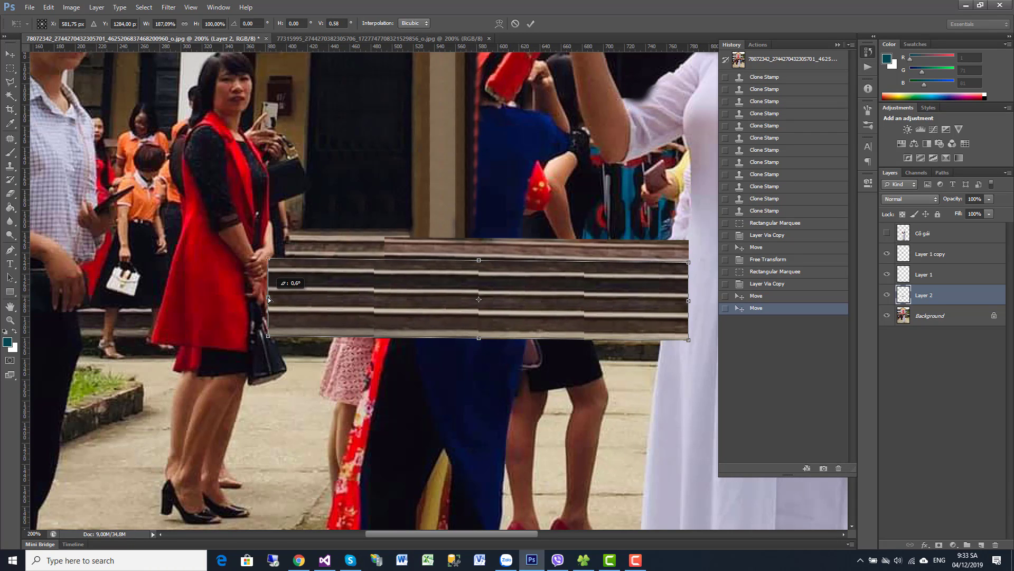
{"action": "left_click_drag", "start_coordinate": [269, 300], "coordinate": [269, 299]}
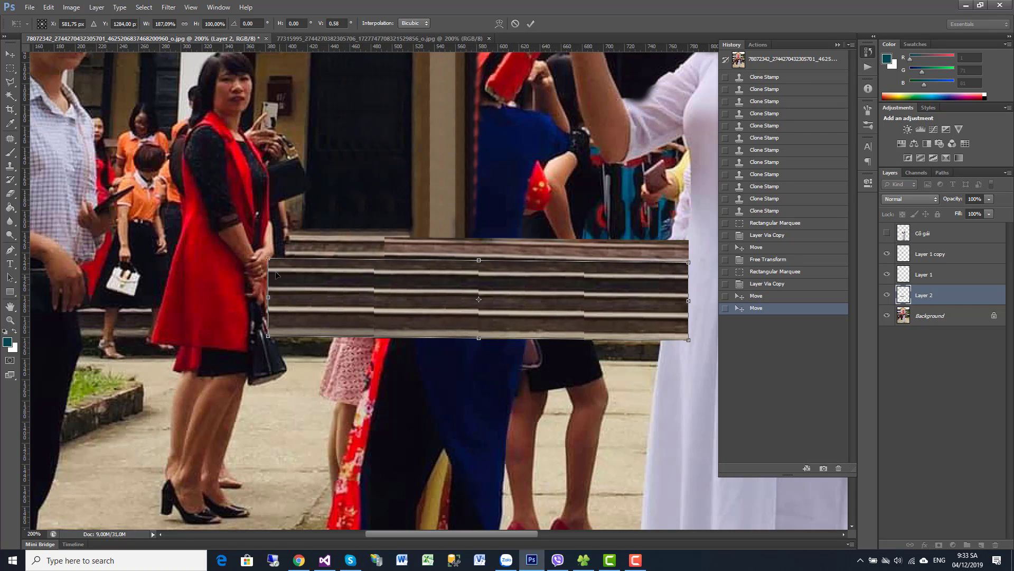
{"action": "left_click_drag", "start_coordinate": [269, 260], "coordinate": [263, 258]}
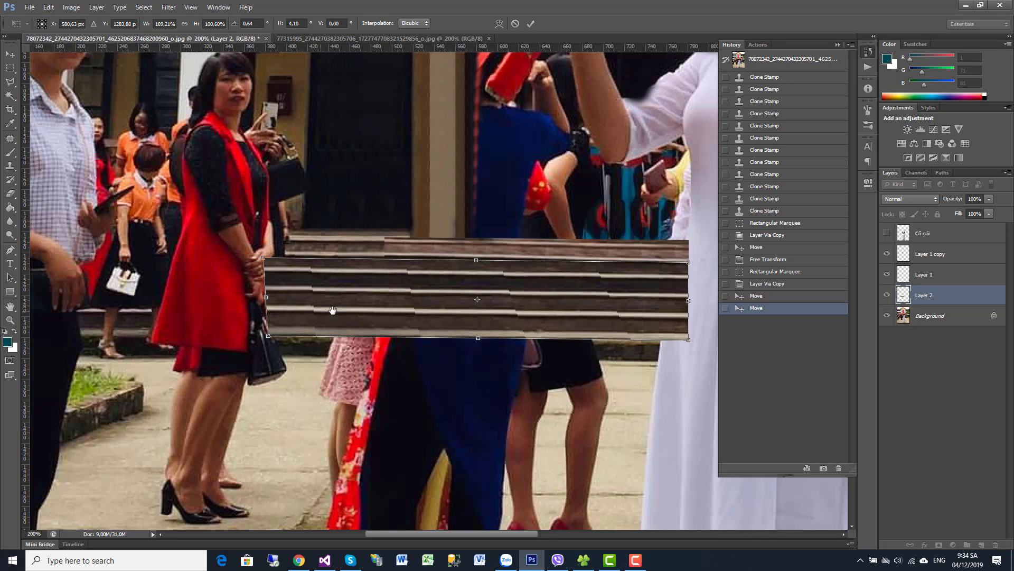
{"action": "left_click_drag", "start_coordinate": [332, 309], "coordinate": [509, 316]}
{"action": "scroll", "coordinate": [556, 348], "scroll_direction": "down", "scroll_amount": 5}
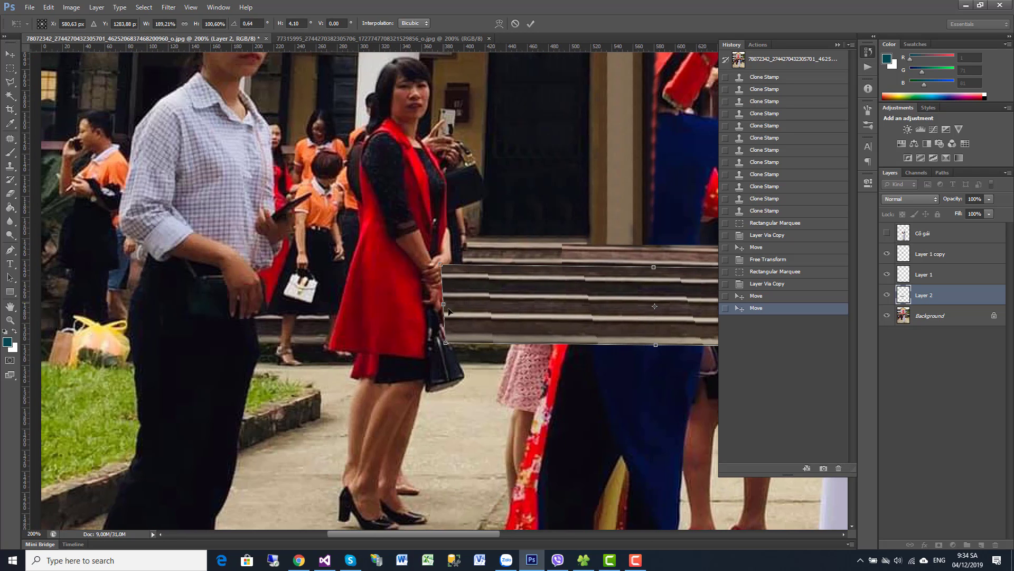
{"action": "key", "text": "alt+space"}
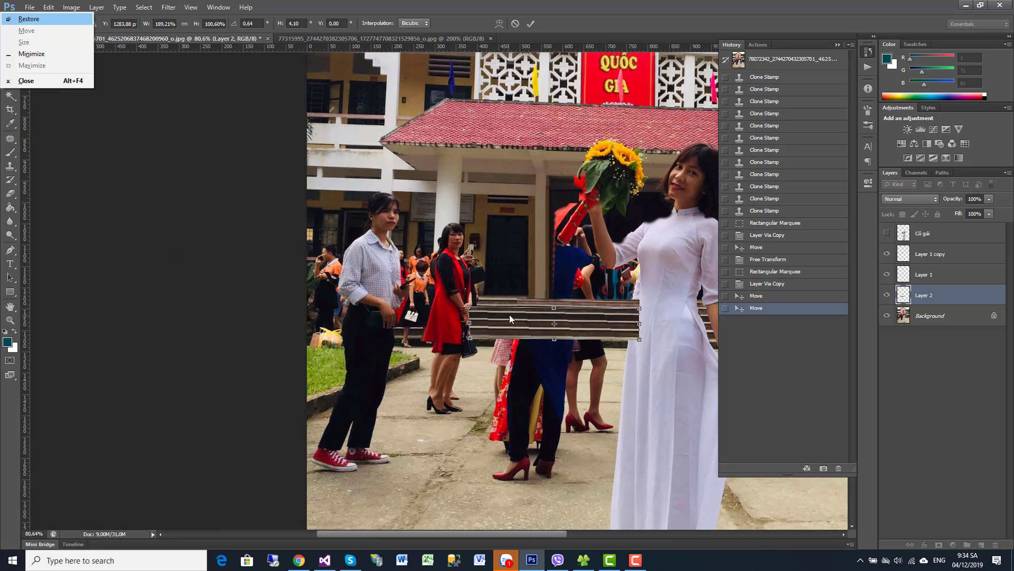
{"action": "key", "text": "Escape"}
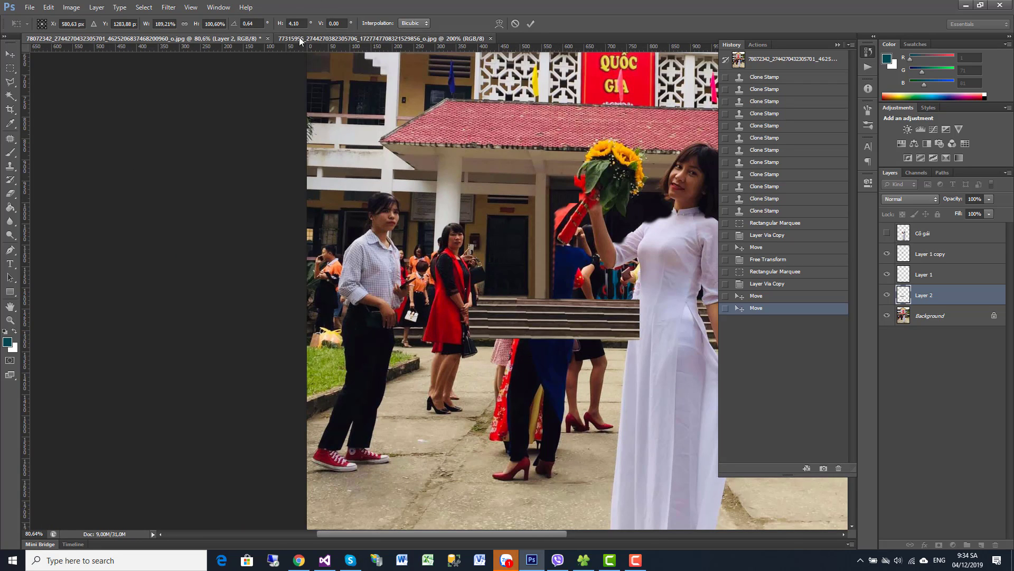
Compare the photo being edited against the other sunflower photo.
{"action": "left_click", "coordinate": [299, 38]}
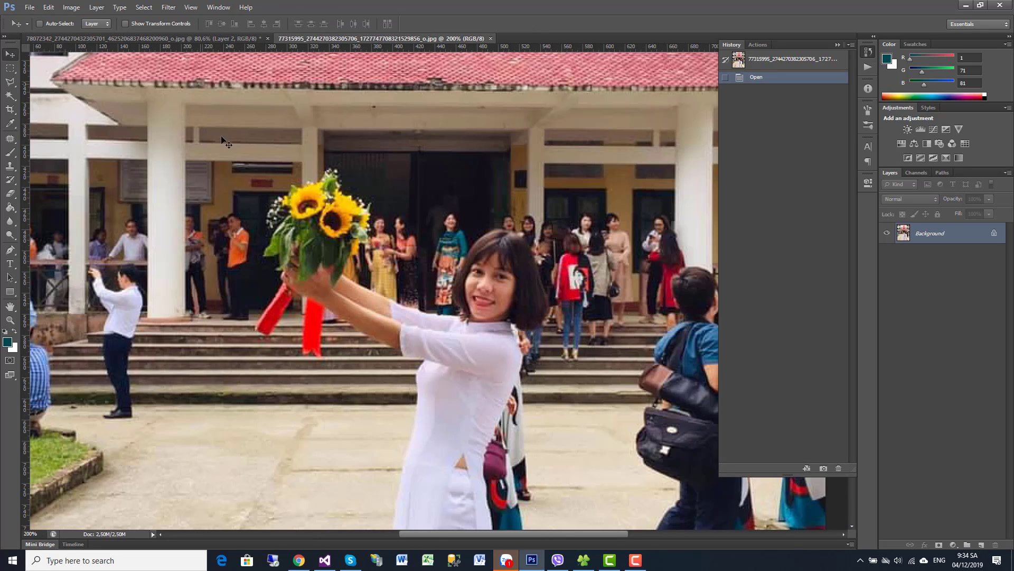
{"action": "left_click_drag", "start_coordinate": [262, 184], "coordinate": [393, 181]}
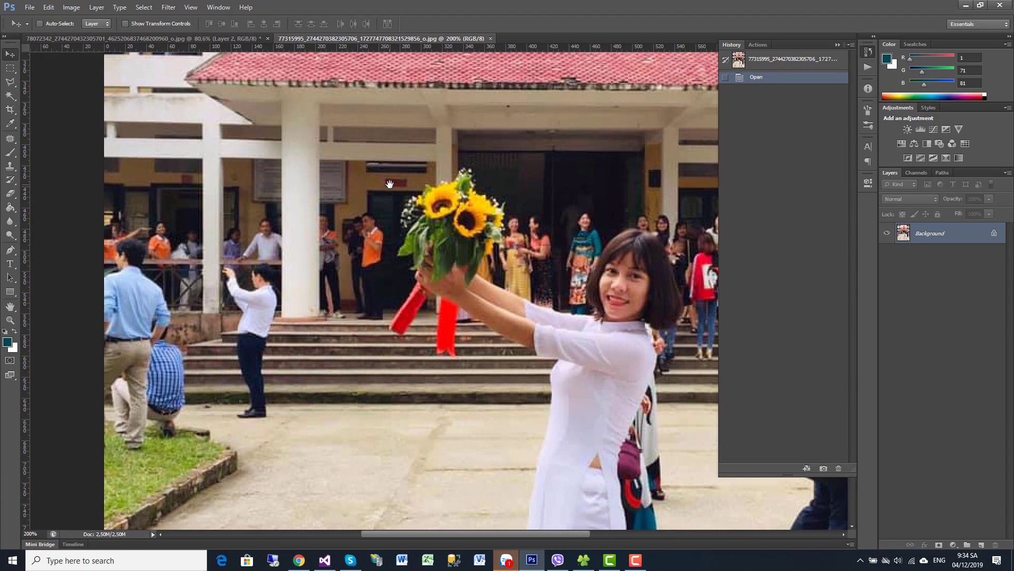
{"action": "left_click", "coordinate": [238, 39]}
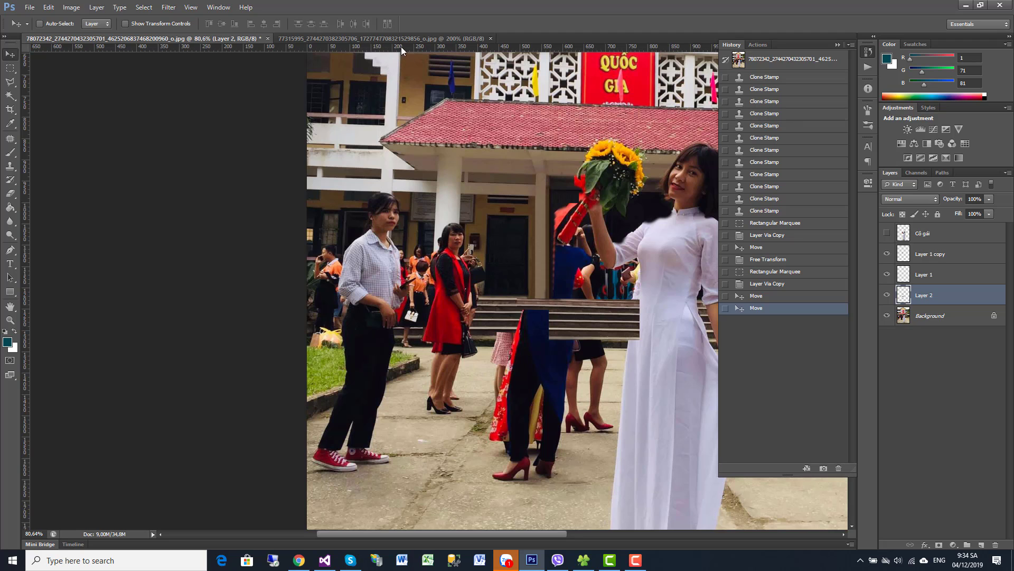
{"action": "left_click", "coordinate": [380, 38]}
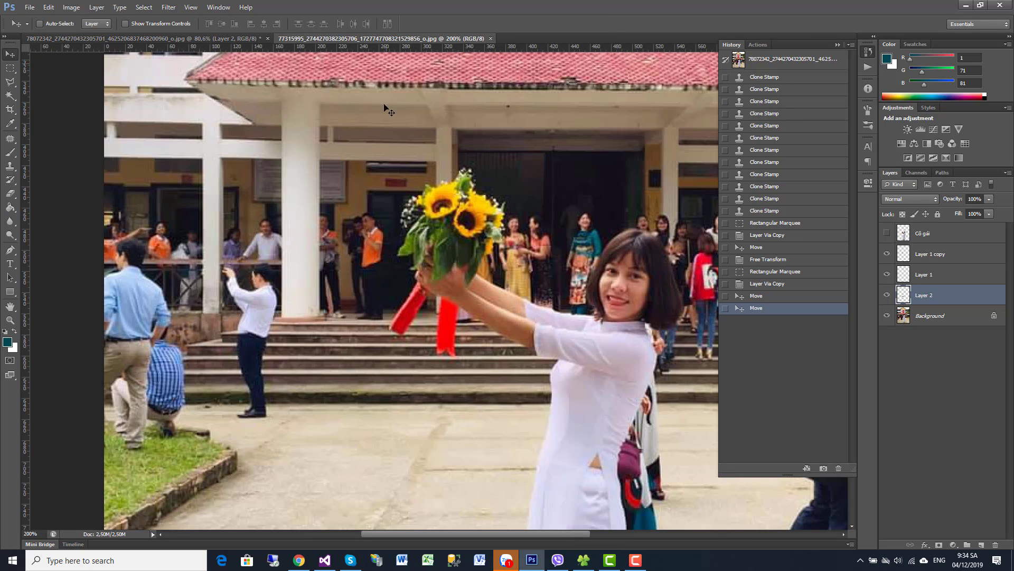
{"action": "left_click", "coordinate": [172, 38]}
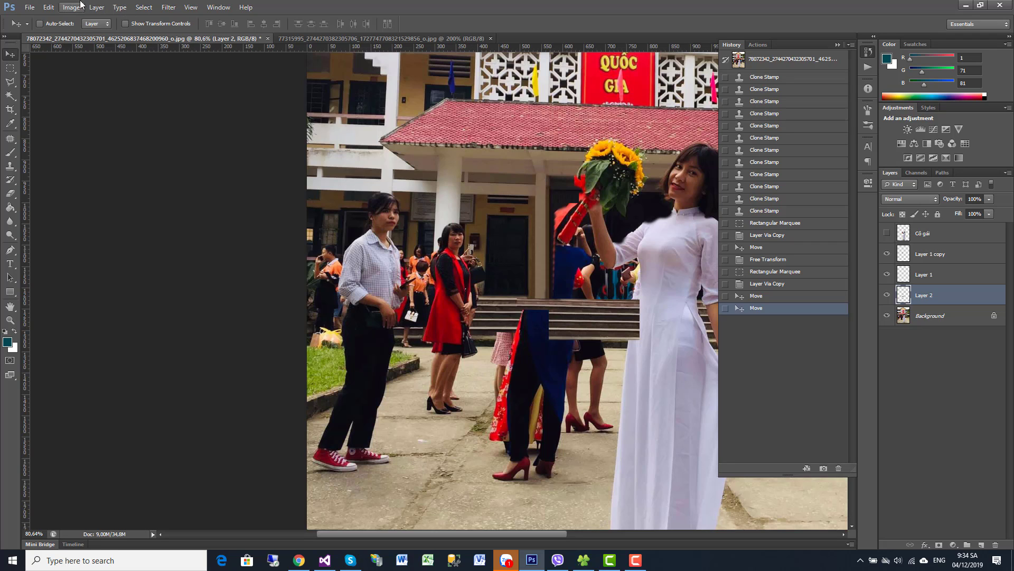
Put the copied step strip into Free Transform in Distort mode.
{"action": "left_click", "coordinate": [49, 8]}
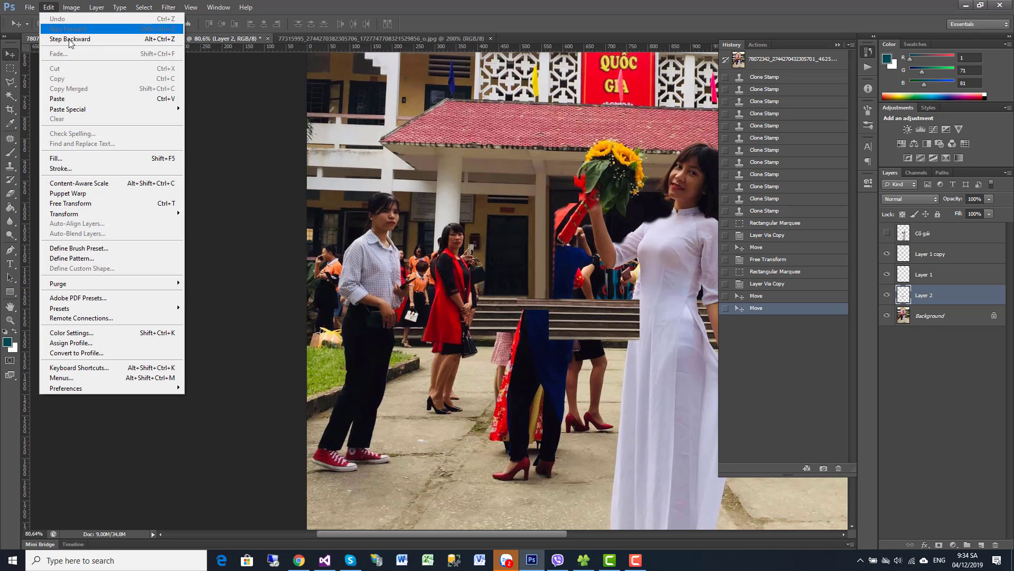
{"action": "left_click", "coordinate": [132, 202]}
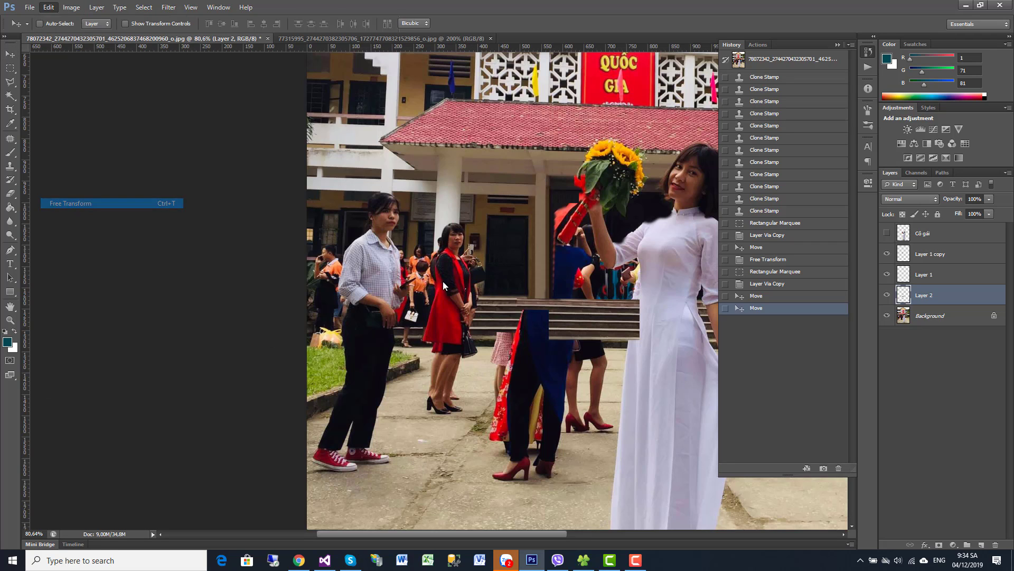
{"action": "scroll", "coordinate": [563, 334], "scroll_direction": "up", "scroll_amount": 2}
{"action": "scroll", "coordinate": [563, 333], "scroll_direction": "up", "scroll_amount": 2}
{"action": "right_click", "coordinate": [564, 319]}
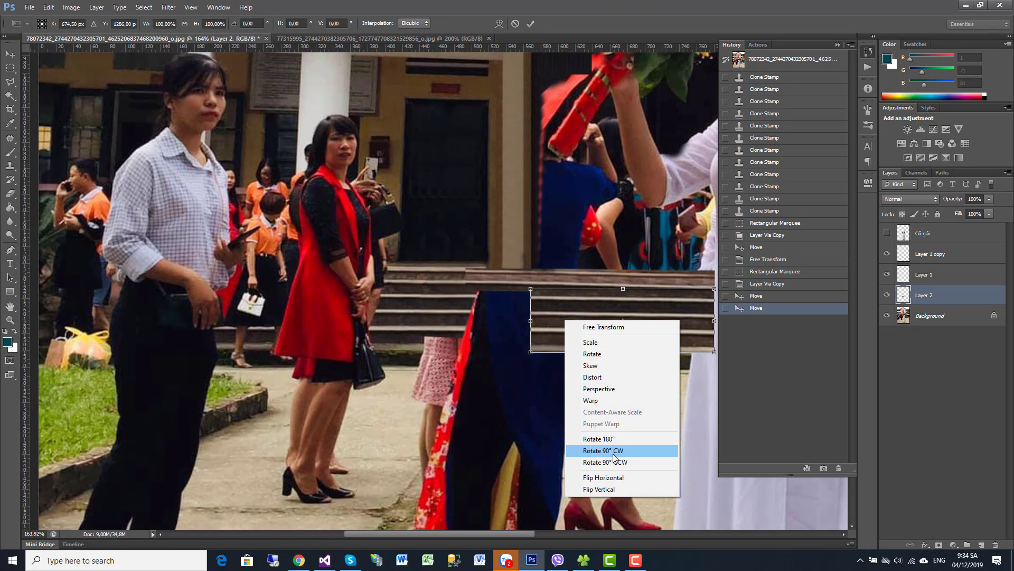
{"action": "left_click", "coordinate": [602, 377]}
Stretch the step strip leftward past double width, skew its left corners, and commit.
{"action": "left_click_drag", "start_coordinate": [527, 321], "coordinate": [265, 317]}
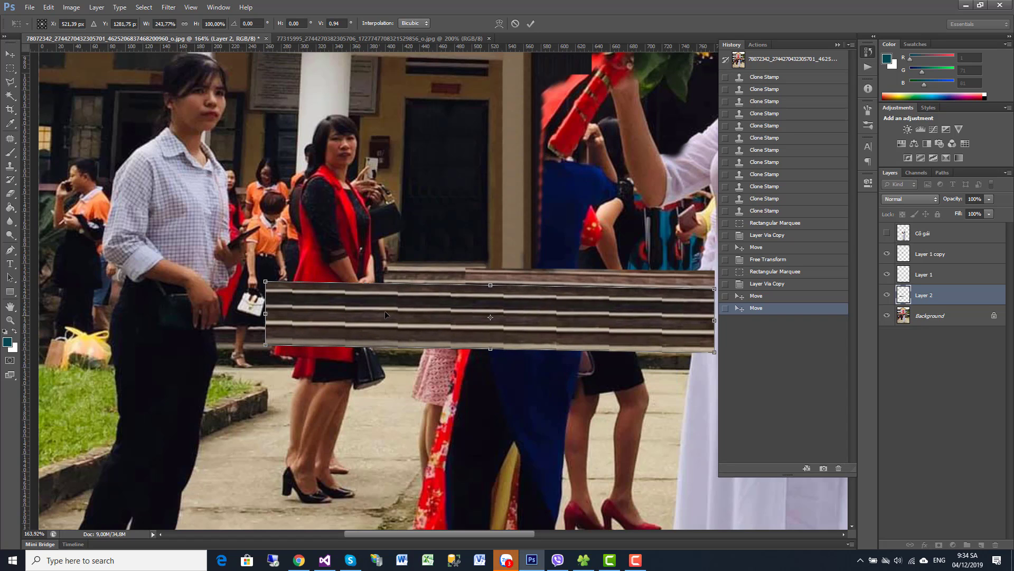
{"action": "scroll", "coordinate": [364, 288], "scroll_direction": "up", "scroll_amount": 1}
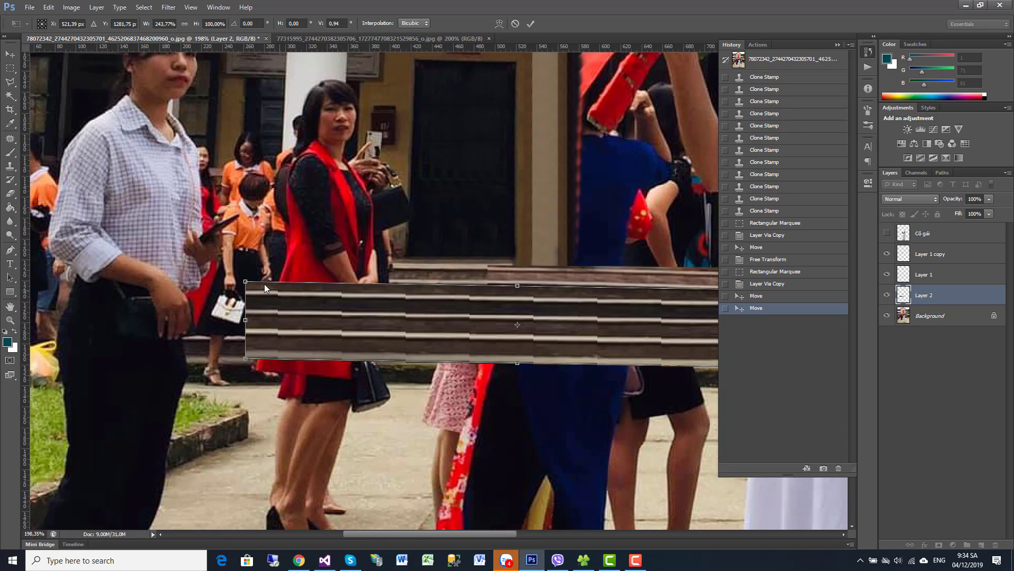
{"action": "mouse_move", "coordinate": [246, 287]}
{"action": "left_mouse_down"}
{"action": "mouse_move", "coordinate": [250, 312]}
{"action": "mouse_move", "coordinate": [249, 285]}
{"action": "left_mouse_up"}
{"action": "mouse_move", "coordinate": [247, 361]}
{"action": "left_mouse_down"}
{"action": "mouse_move", "coordinate": [271, 331]}
{"action": "mouse_move", "coordinate": [232, 369]}
{"action": "left_mouse_up"}
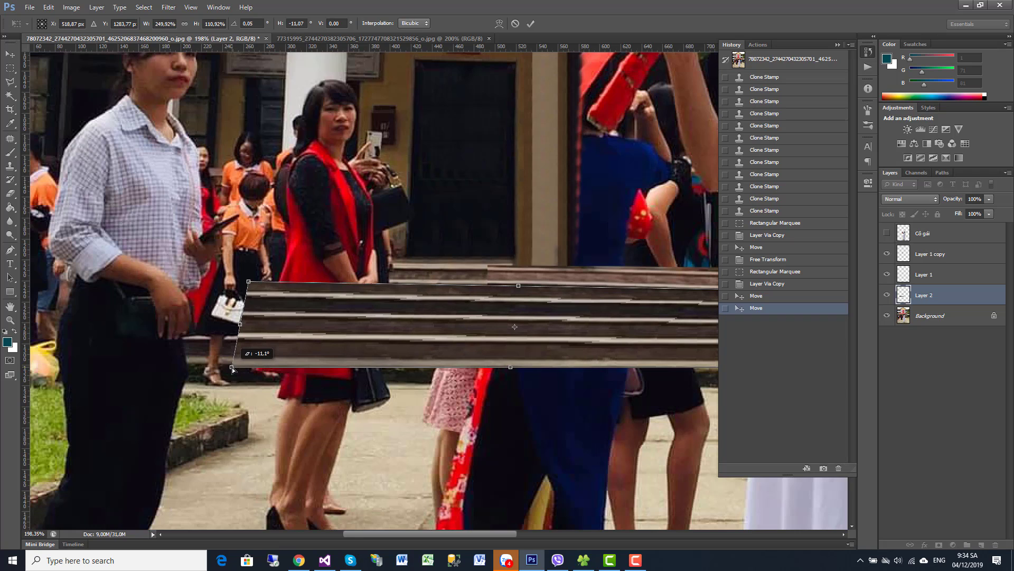
{"action": "key", "text": "Return"}
{"action": "scroll", "coordinate": [547, 342], "scroll_direction": "down", "scroll_amount": 2}
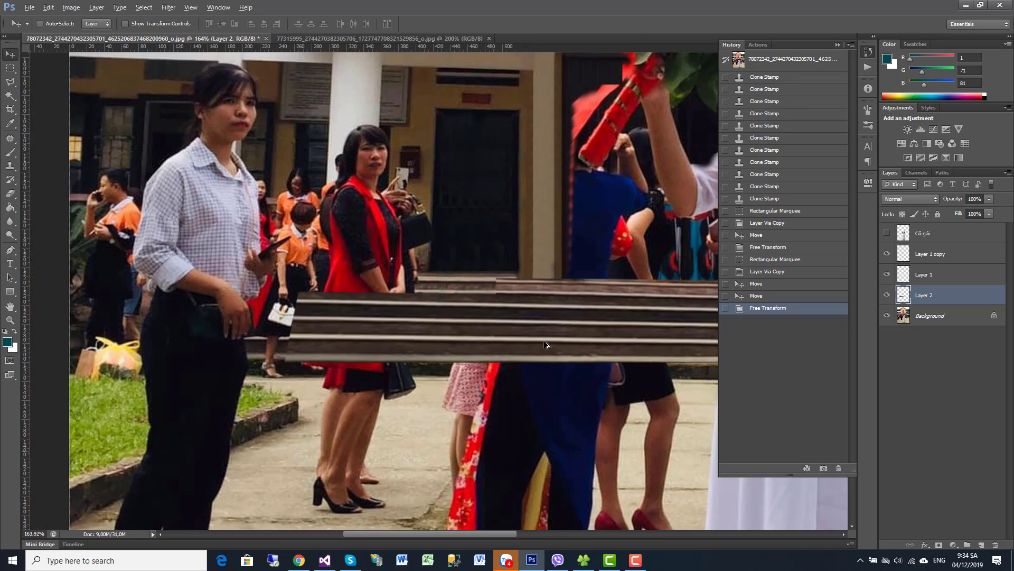
{"action": "scroll", "coordinate": [557, 344], "scroll_direction": "down", "scroll_amount": 2}
{"action": "scroll", "coordinate": [557, 344], "scroll_direction": "down", "scroll_amount": 1}
{"action": "scroll", "coordinate": [557, 345], "scroll_direction": "down", "scroll_amount": 1}
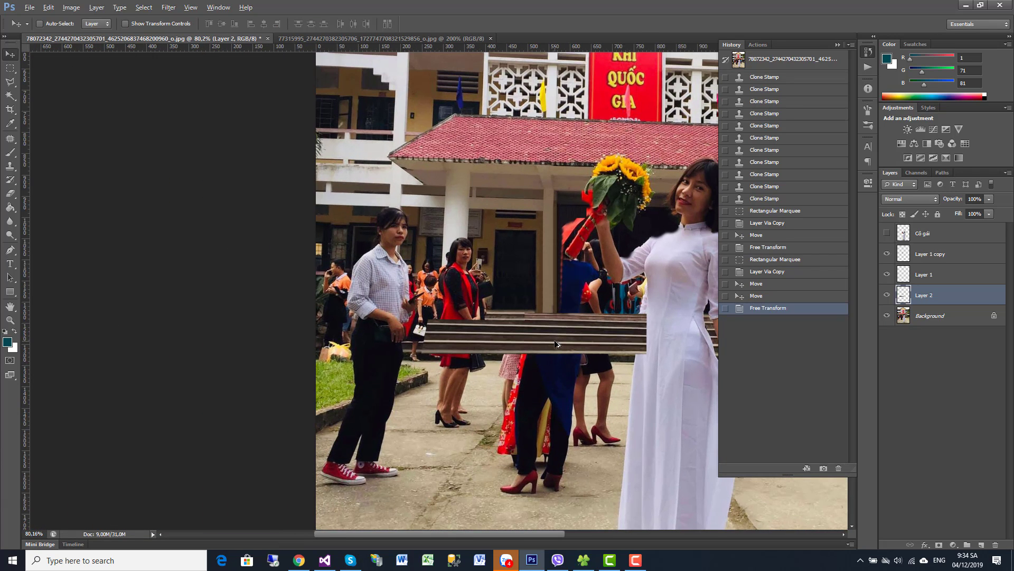
Merge the steps layer (Layer 2) down into the background.
{"action": "right_click", "coordinate": [925, 297]}
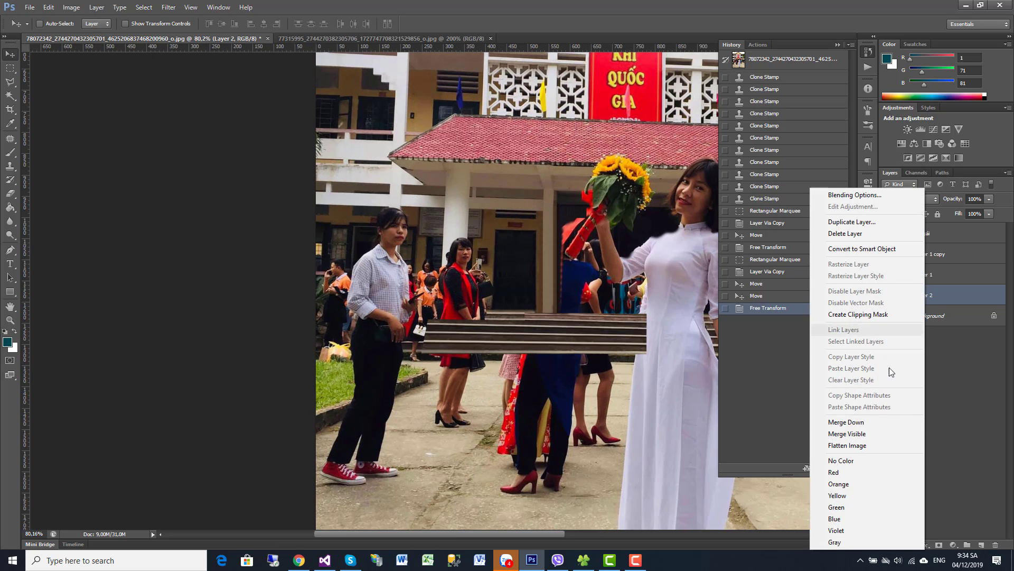
{"action": "left_click", "coordinate": [838, 421]}
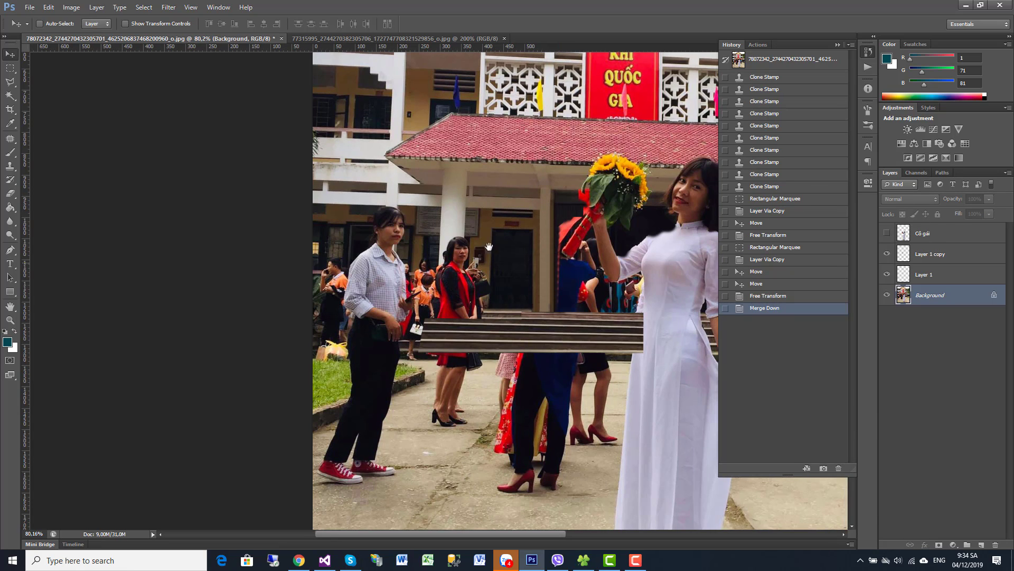
{"action": "left_click_drag", "start_coordinate": [549, 209], "coordinate": [384, 253]}
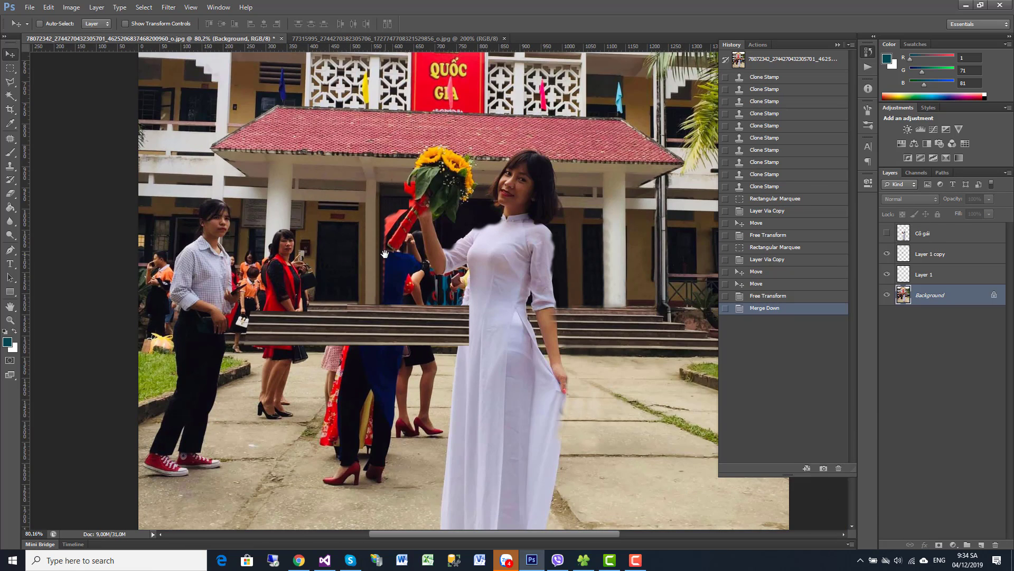
{"action": "scroll", "coordinate": [496, 344], "scroll_direction": "up", "scroll_amount": 1}
{"action": "scroll", "coordinate": [492, 348], "scroll_direction": "up", "scroll_amount": 3}
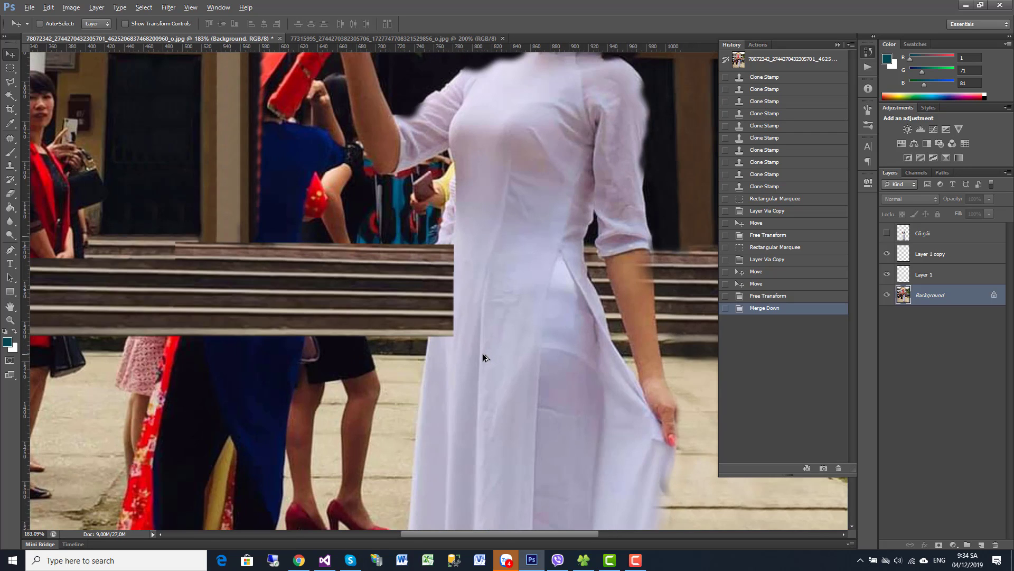
{"action": "scroll", "coordinate": [479, 351], "scroll_direction": "down", "scroll_amount": 2}
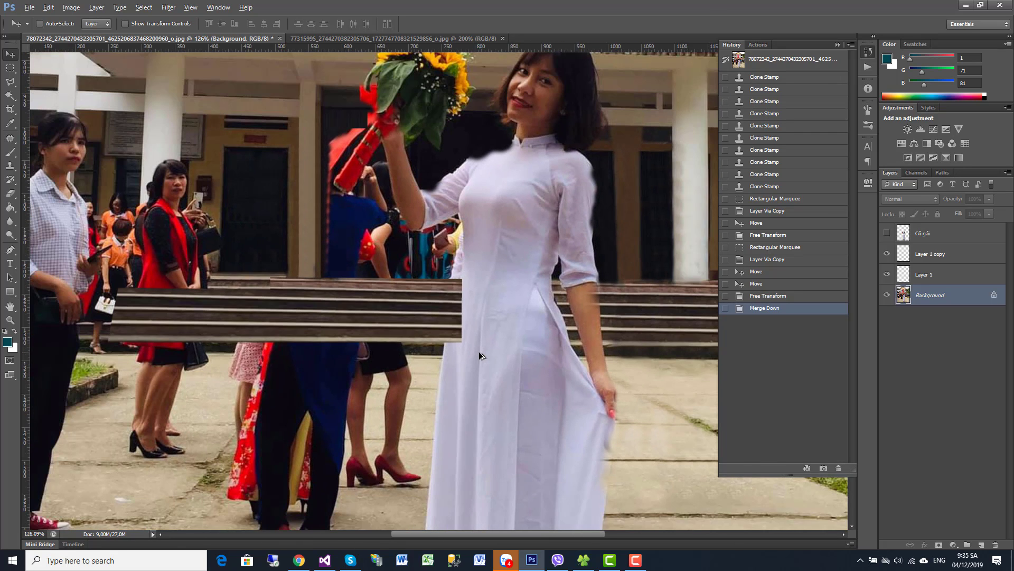
Turn the 'Cô gái' cut-out layer back on and review the bystander area.
{"action": "left_click", "coordinate": [888, 234]}
{"action": "left_click", "coordinate": [887, 234]}
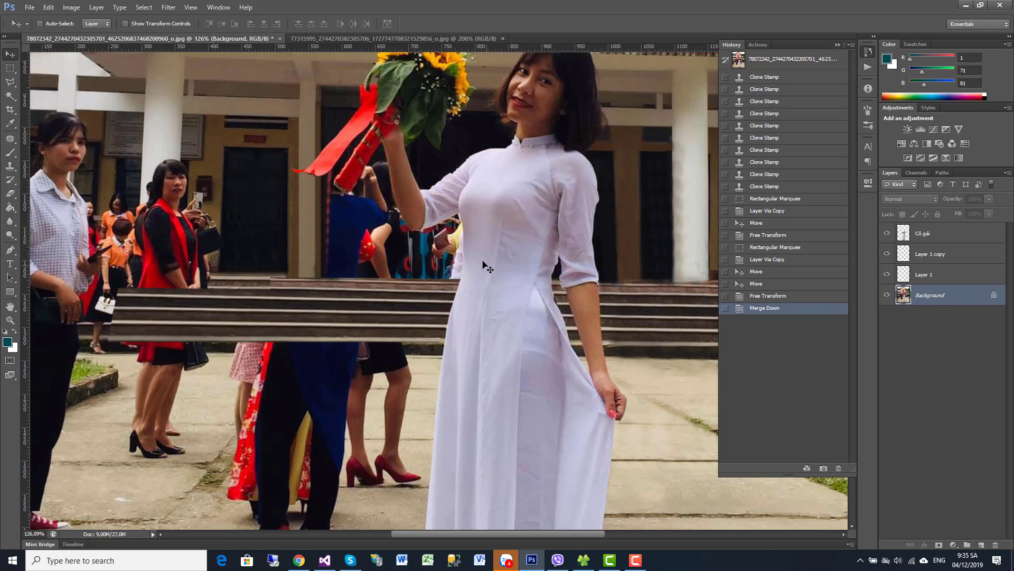
{"action": "left_click_drag", "start_coordinate": [531, 221], "coordinate": [635, 277]}
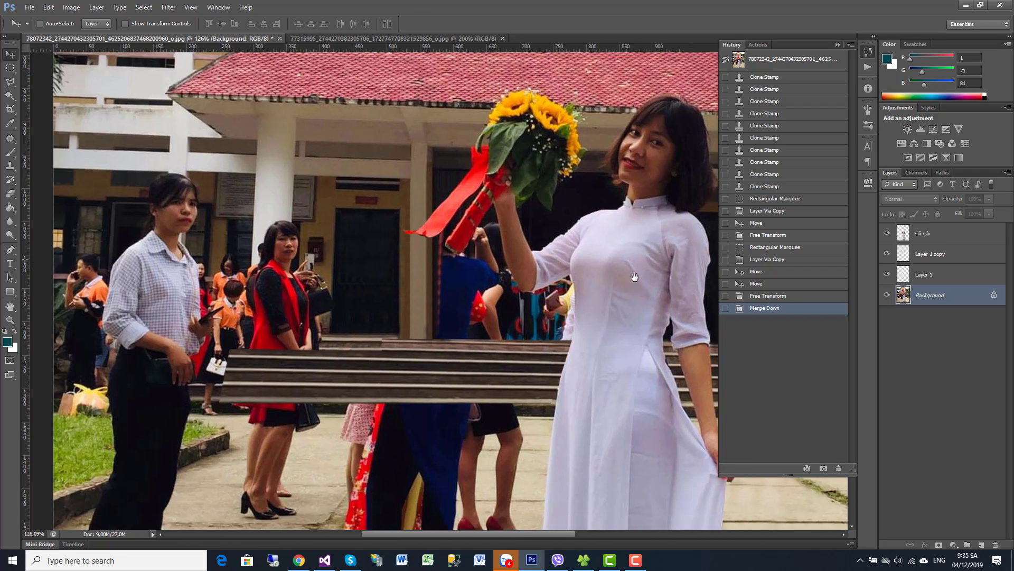
{"action": "left_click_drag", "start_coordinate": [388, 348], "coordinate": [479, 315]}
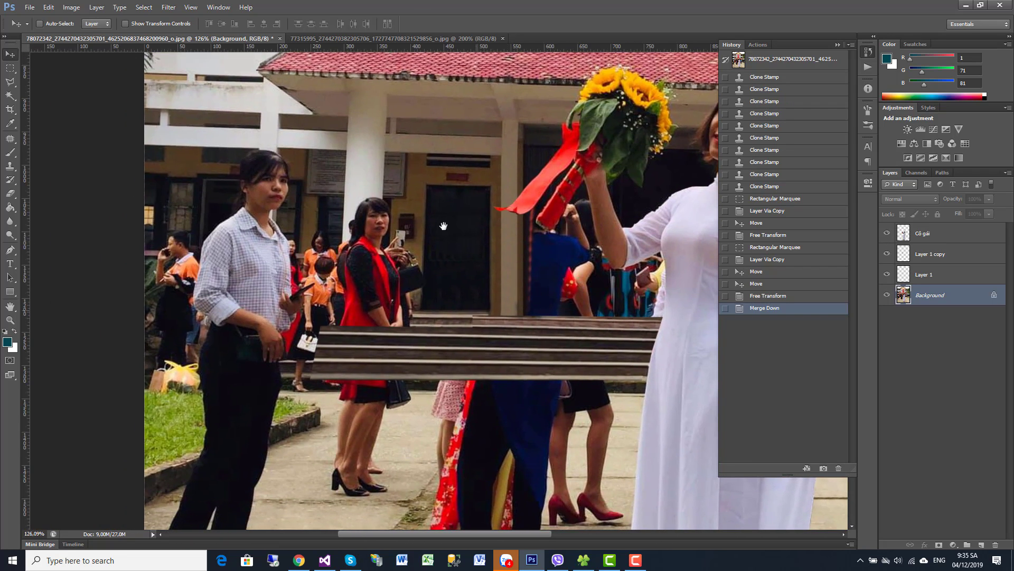
{"action": "left_click", "coordinate": [313, 39]}
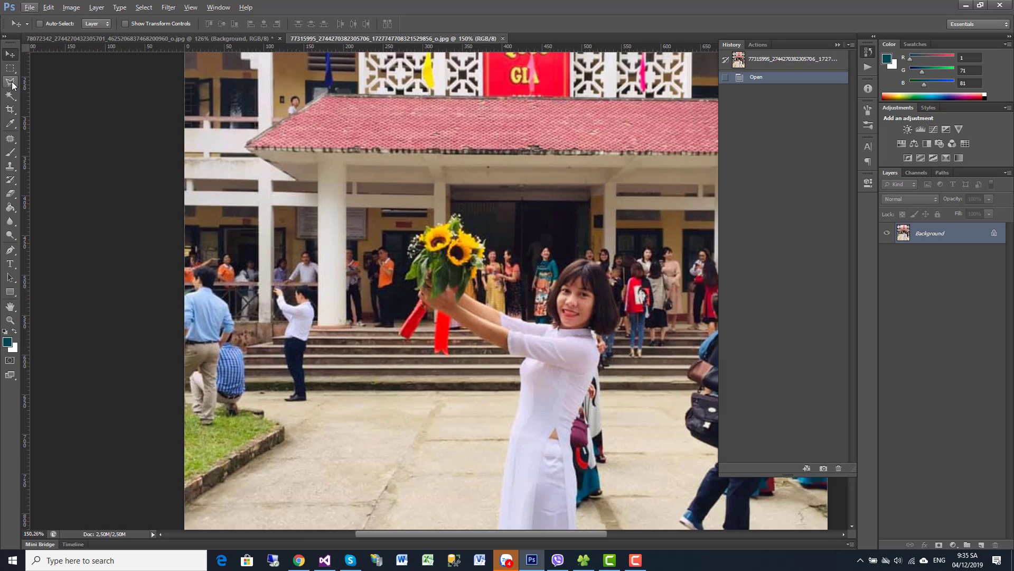
Zoom in on the stairs and pick the Clone Stamp tool.
{"action": "scroll", "coordinate": [291, 384], "scroll_direction": "up", "scroll_amount": 2}
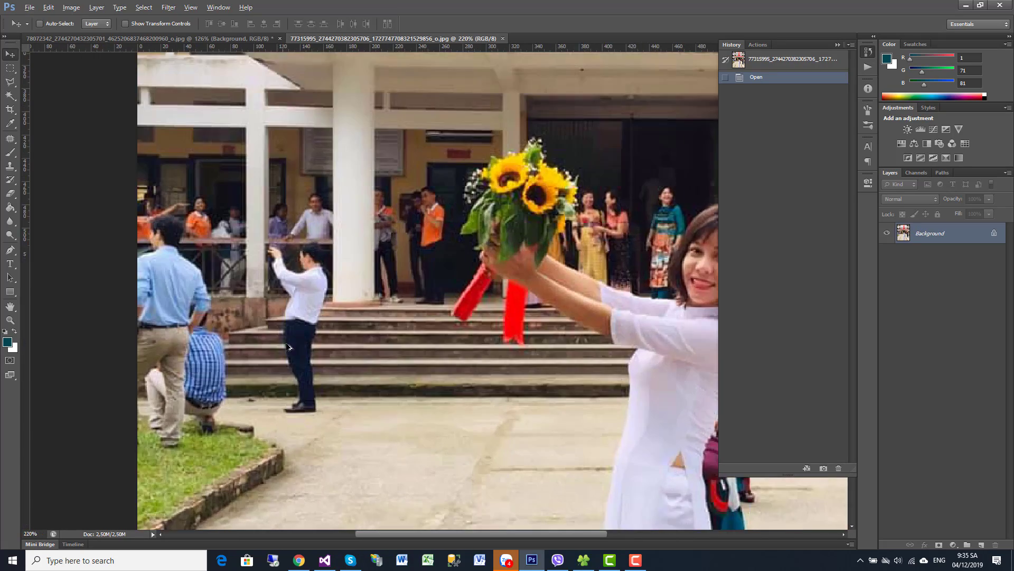
{"action": "scroll", "coordinate": [317, 375], "scroll_direction": "up", "scroll_amount": 2}
{"action": "scroll", "coordinate": [343, 365], "scroll_direction": "up", "scroll_amount": 2}
{"action": "scroll", "coordinate": [372, 354], "scroll_direction": "down", "scroll_amount": 2}
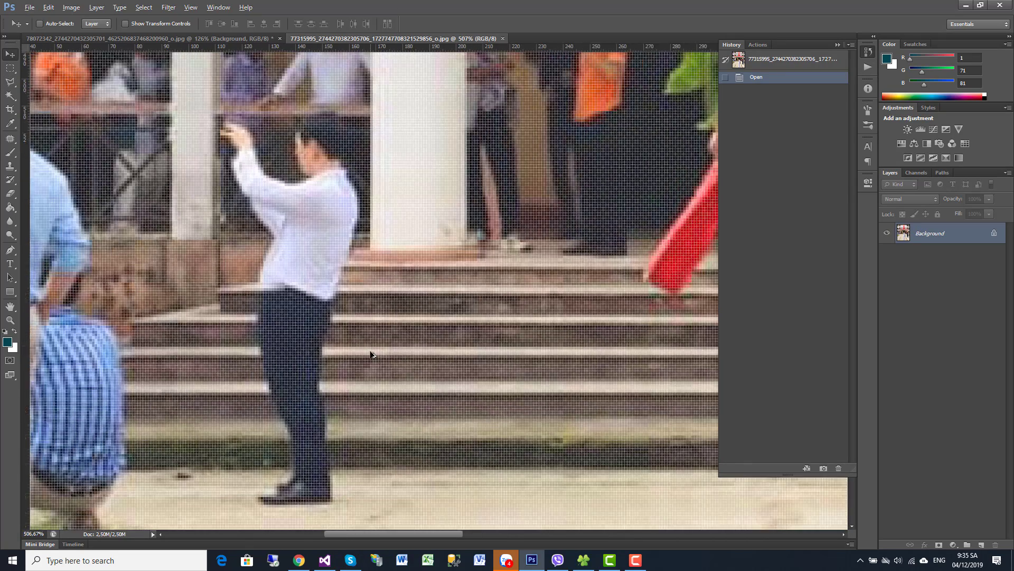
{"action": "scroll", "coordinate": [370, 353], "scroll_direction": "down", "scroll_amount": 2}
{"action": "scroll", "coordinate": [366, 352], "scroll_direction": "up", "scroll_amount": 1}
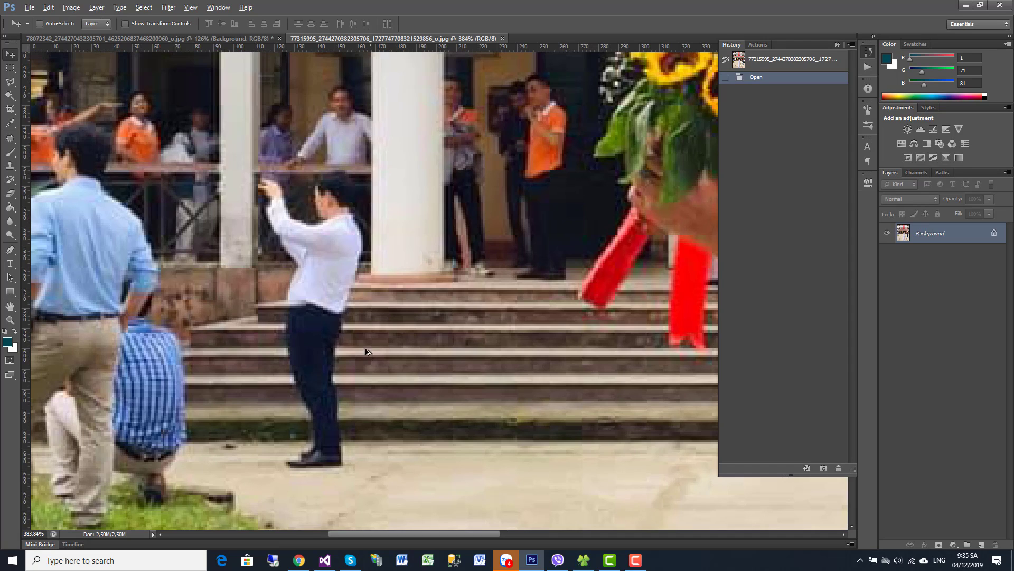
{"action": "left_click", "coordinate": [10, 69]}
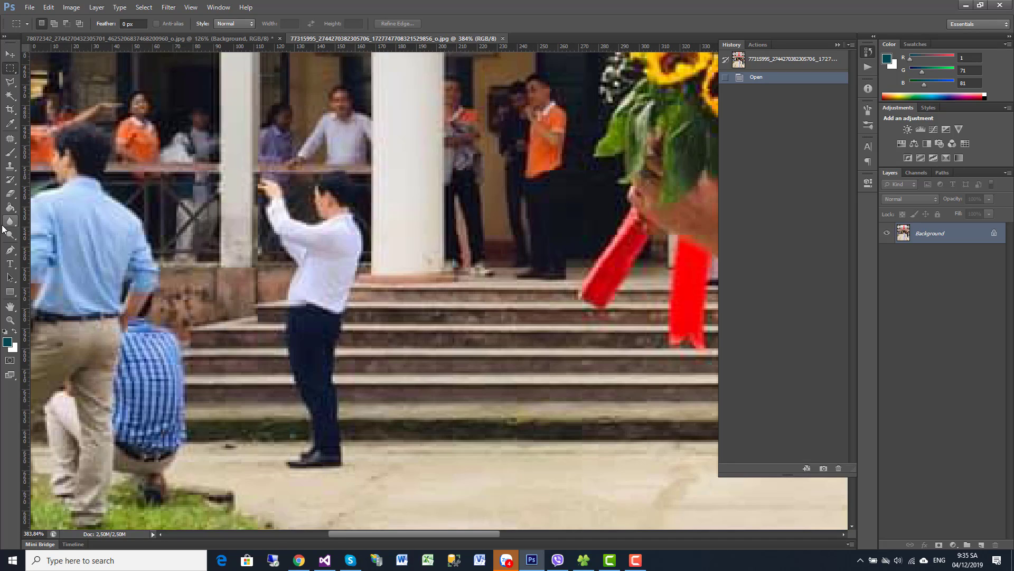
{"action": "left_click", "coordinate": [10, 166]}
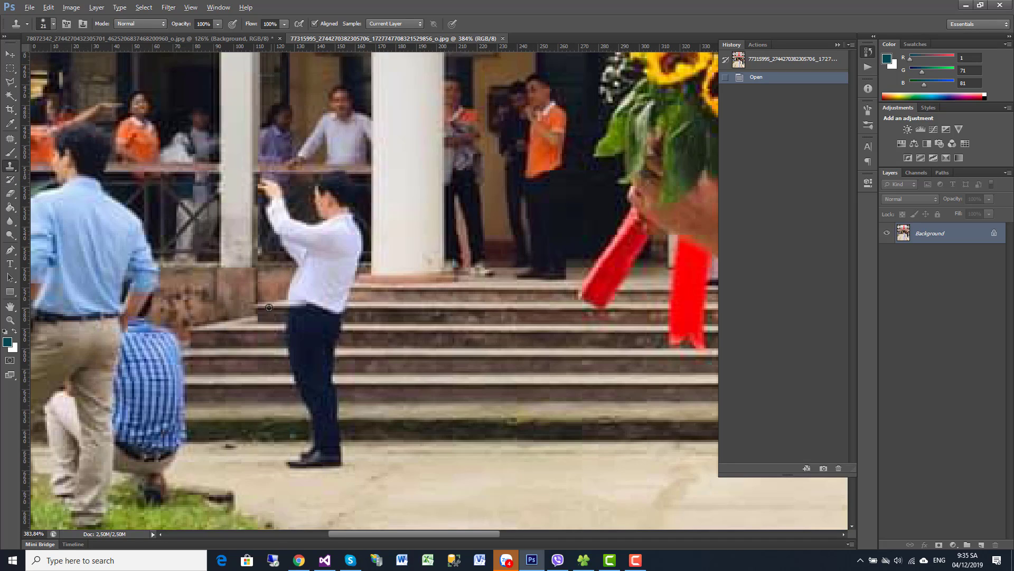
Sample a step edge and clone step texture over the man's waist and shirt.
{"action": "left_click", "coordinate": [361, 301], "text": "alt"}
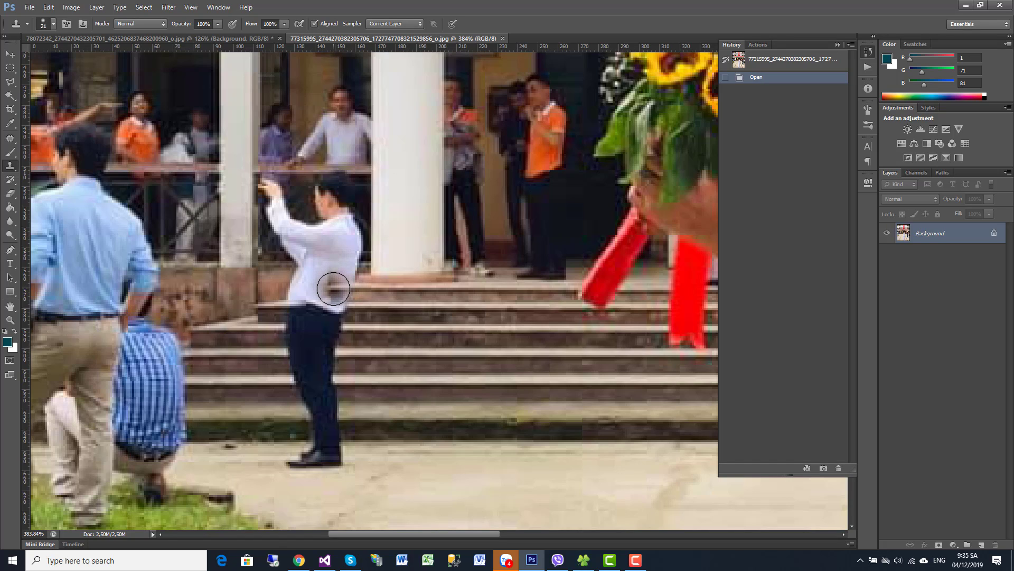
{"action": "left_click", "coordinate": [333, 288]}
{"action": "left_click", "coordinate": [327, 293]}
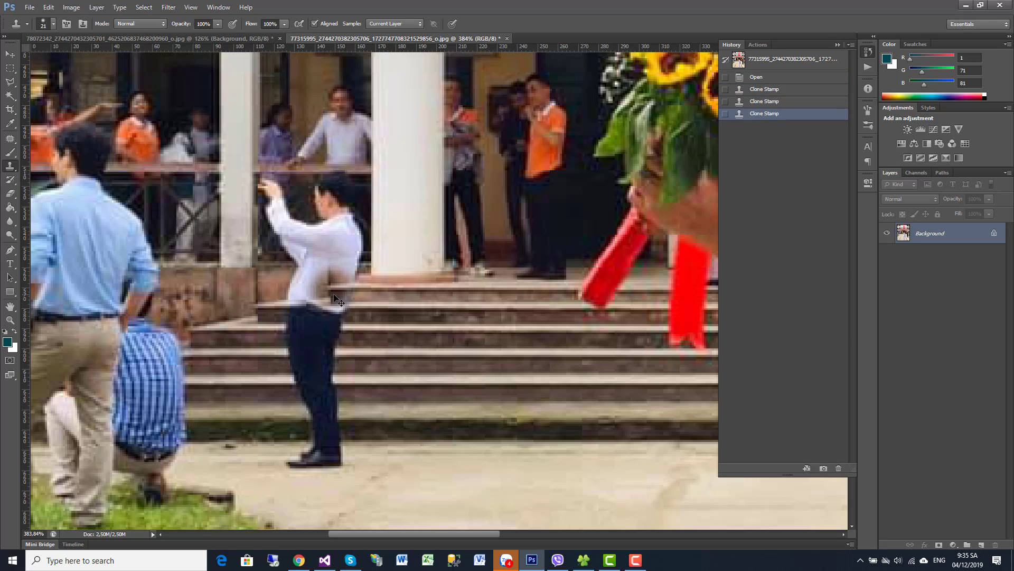
{"action": "key", "text": "ctrl+z"}
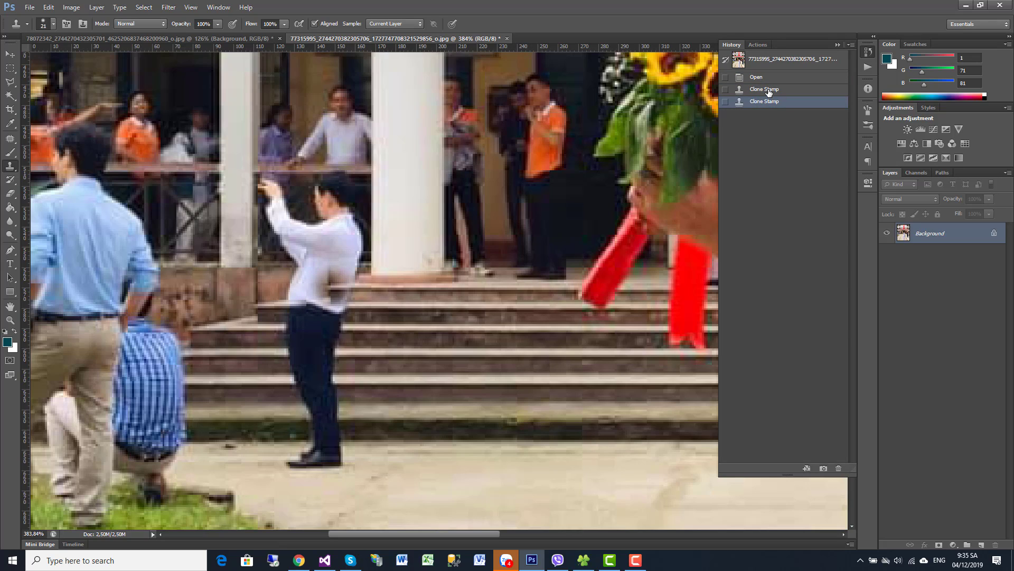
{"action": "left_click", "coordinate": [757, 77]}
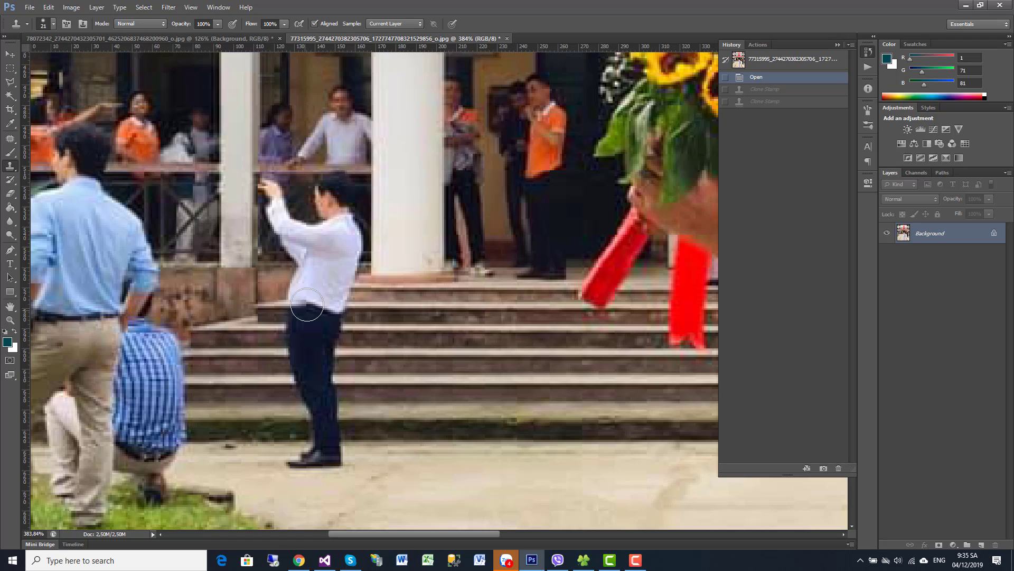
{"action": "left_click_drag", "start_coordinate": [306, 304], "coordinate": [315, 288]}
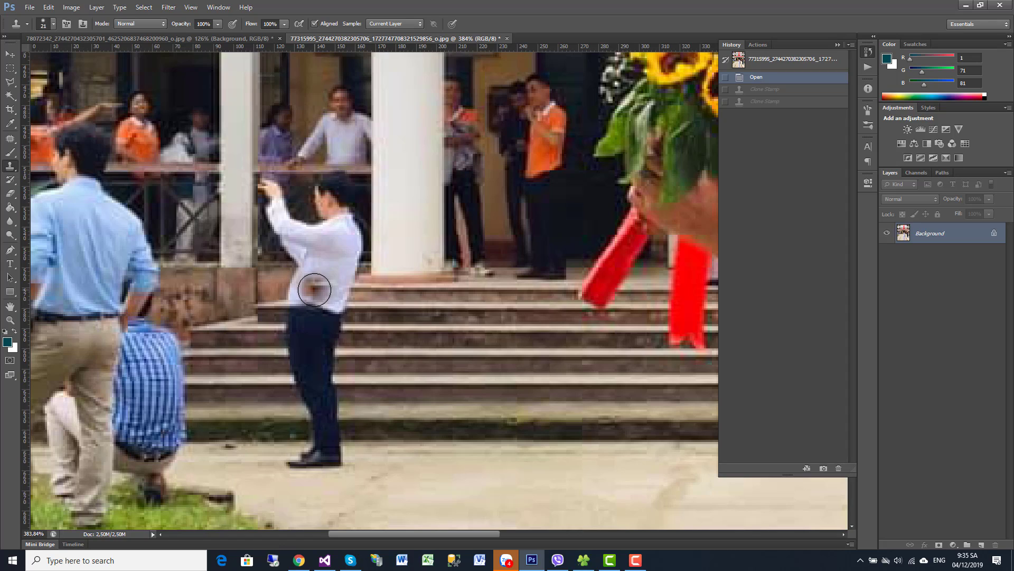
{"action": "left_click_drag", "start_coordinate": [314, 289], "coordinate": [343, 294]}
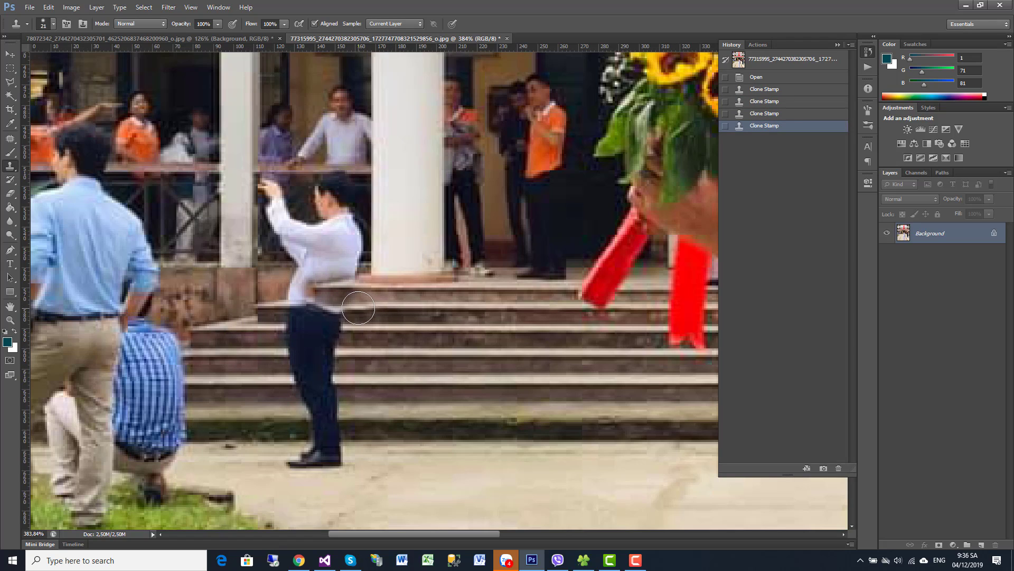
Stamp cloned step texture across the man's waist and the tops of his legs.
{"action": "left_click", "coordinate": [353, 308]}
{"action": "left_click", "coordinate": [342, 312]}
{"action": "left_click", "coordinate": [306, 320]}
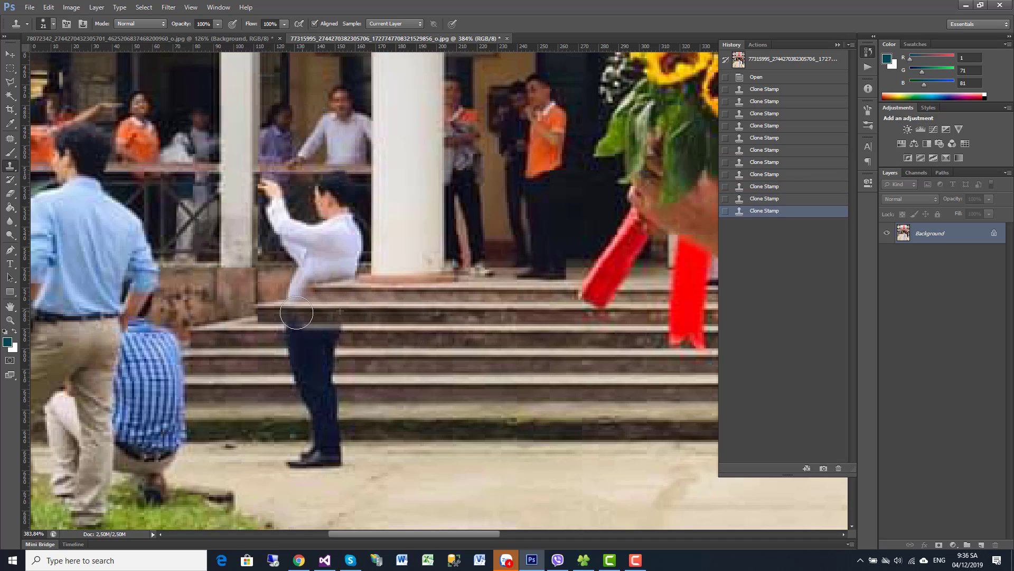
{"action": "left_click", "coordinate": [291, 323]}
{"action": "left_click", "coordinate": [356, 335]}
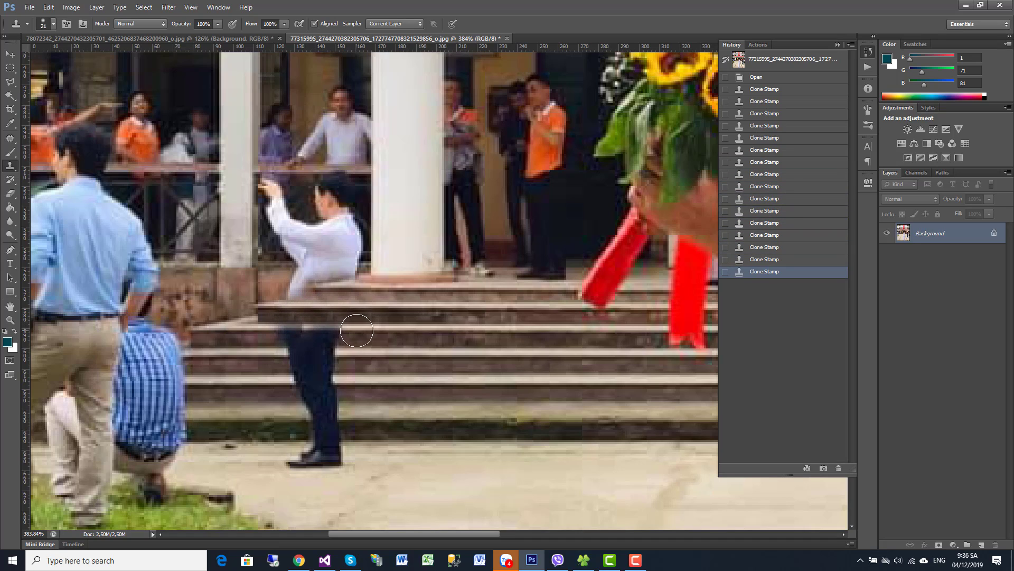
{"action": "left_click", "coordinate": [307, 341]}
{"action": "left_click", "coordinate": [367, 356]}
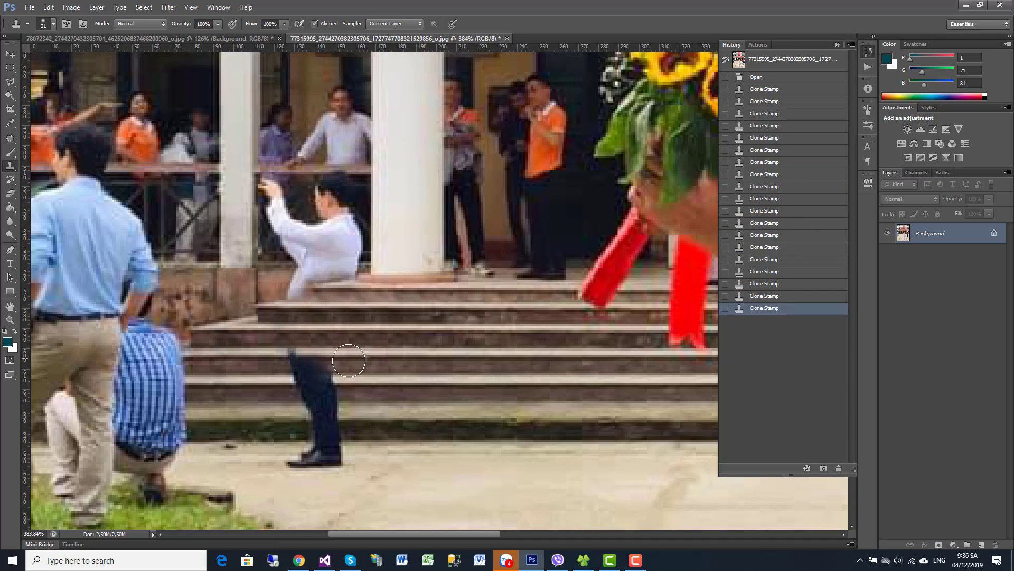
{"action": "left_click", "coordinate": [293, 363]}
{"action": "left_click", "coordinate": [338, 378]}
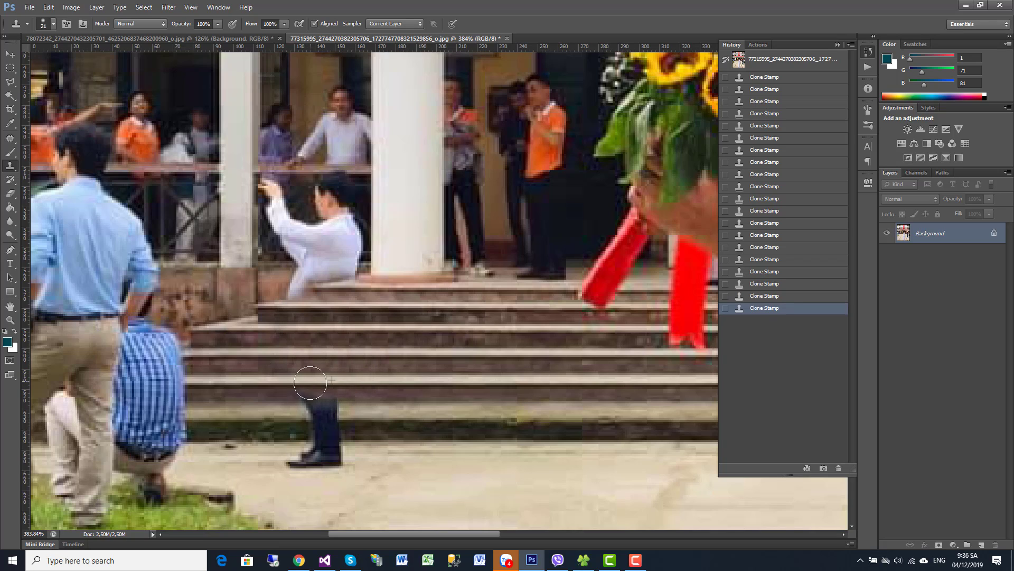
{"action": "left_click", "coordinate": [350, 398]}
{"action": "left_click", "coordinate": [316, 401]}
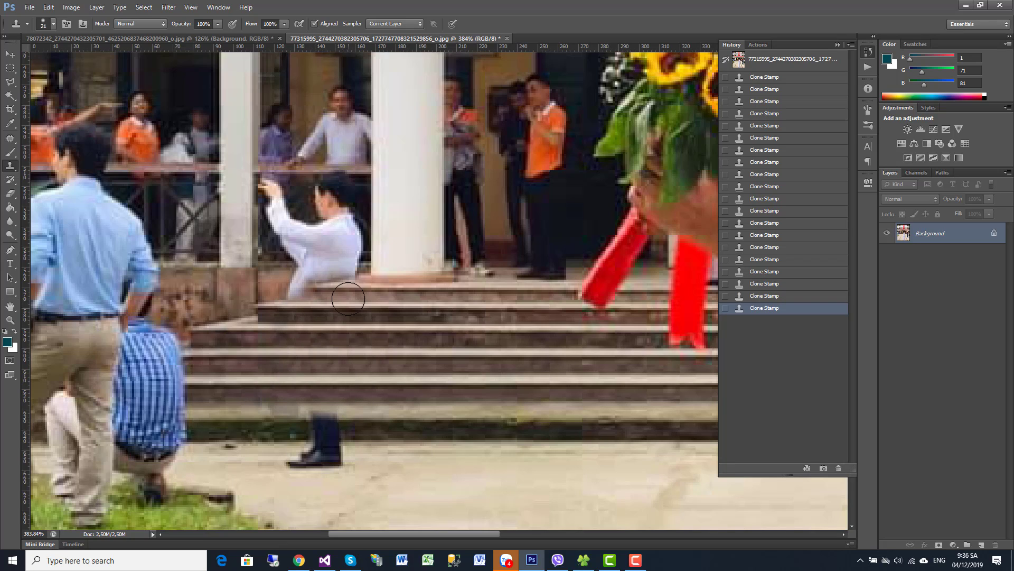
Shrink the Clone Stamp brush to 12 px and paint steps over the lower white shirt.
{"action": "key", "text": "alt"}
{"action": "right_click", "coordinate": [357, 253]}
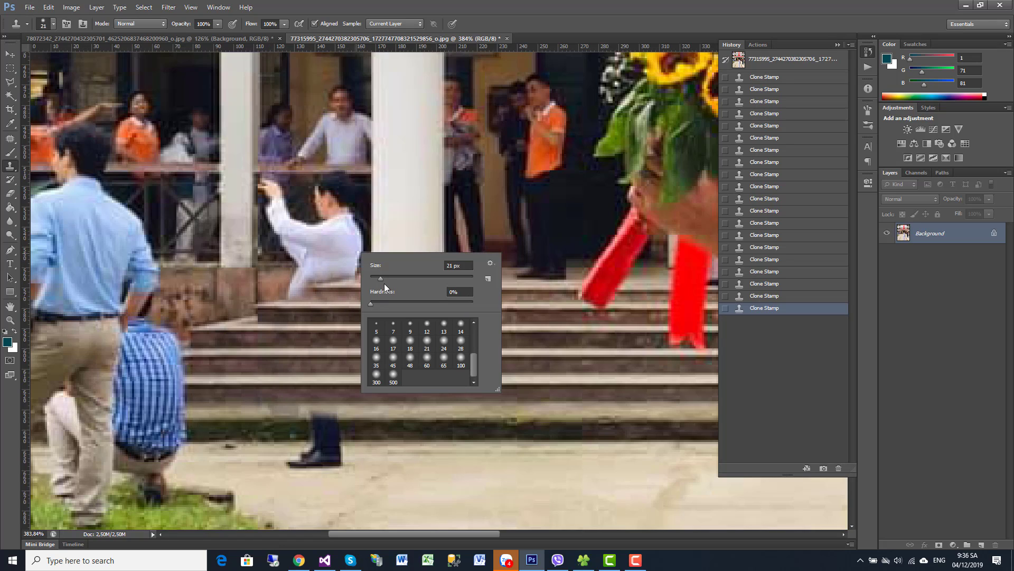
{"action": "left_click_drag", "start_coordinate": [379, 278], "coordinate": [376, 278]}
{"action": "key", "text": "Return"}
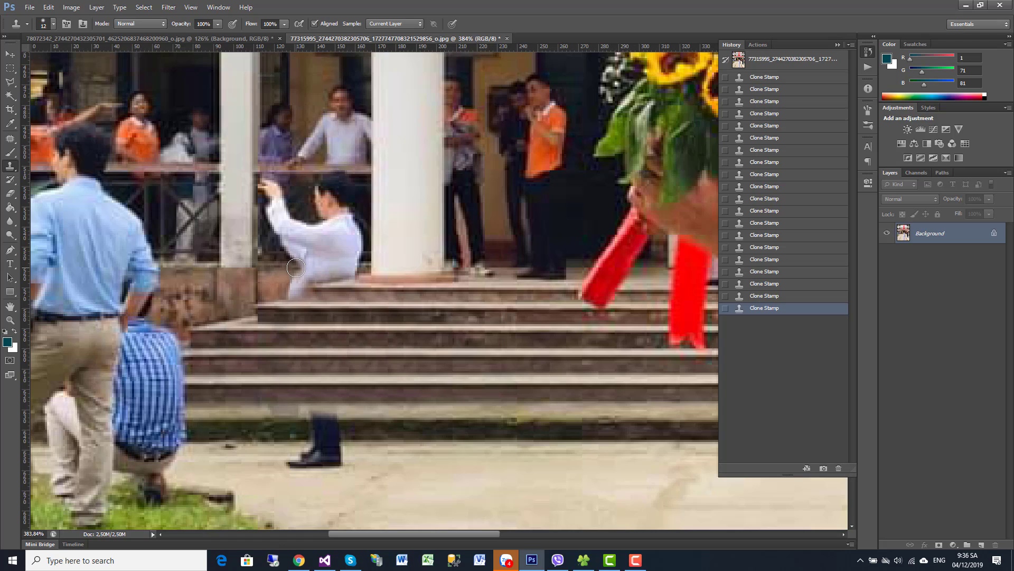
{"action": "mouse_move", "coordinate": [297, 268]}
{"action": "left_mouse_down"}
{"action": "mouse_move", "coordinate": [293, 284]}
{"action": "mouse_move", "coordinate": [316, 271]}
{"action": "mouse_move", "coordinate": [300, 266]}
{"action": "mouse_move", "coordinate": [338, 263]}
{"action": "left_mouse_up"}
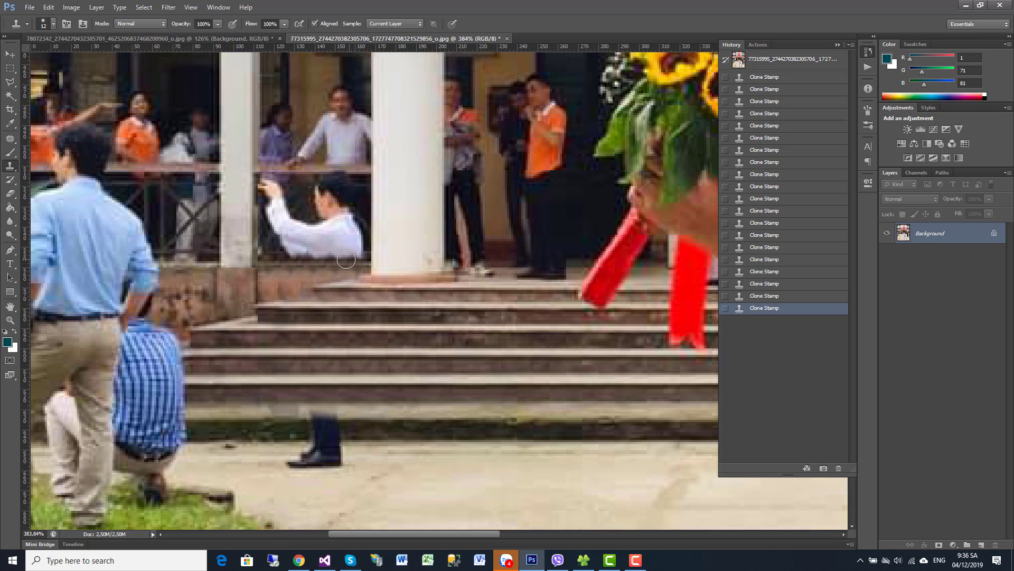
{"action": "mouse_move", "coordinate": [258, 379]}
{"action": "left_mouse_down"}
{"action": "mouse_move", "coordinate": [435, 312]}
{"action": "mouse_move", "coordinate": [414, 322]}
{"action": "left_mouse_up"}
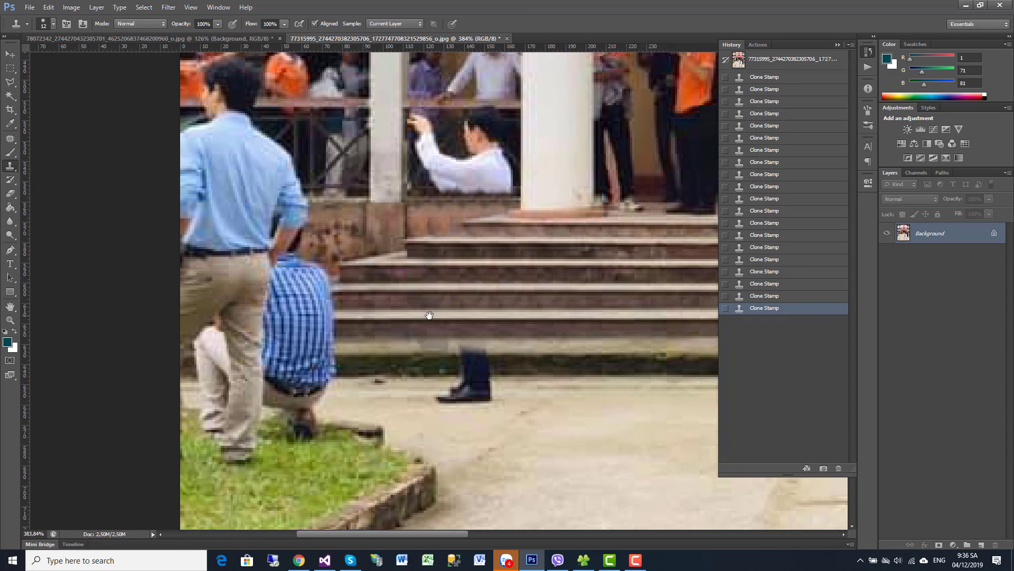
Enlarge the Clone Stamp brush to 19 px and frame the kneeling man's shirt.
{"action": "left_click", "coordinate": [185, 40]}
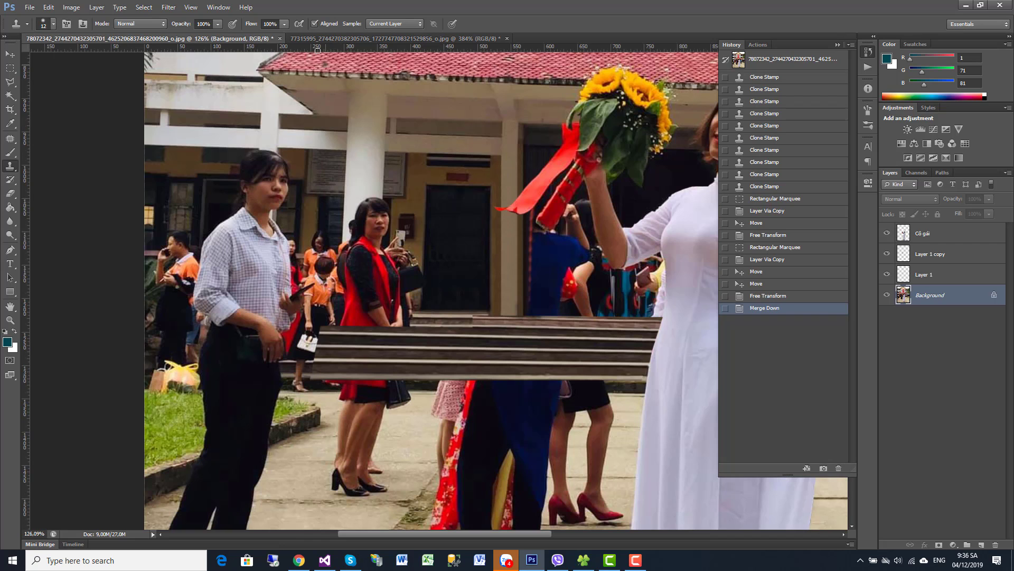
{"action": "left_click", "coordinate": [322, 40]}
{"action": "scroll", "coordinate": [461, 265], "scroll_direction": "down", "scroll_amount": 5}
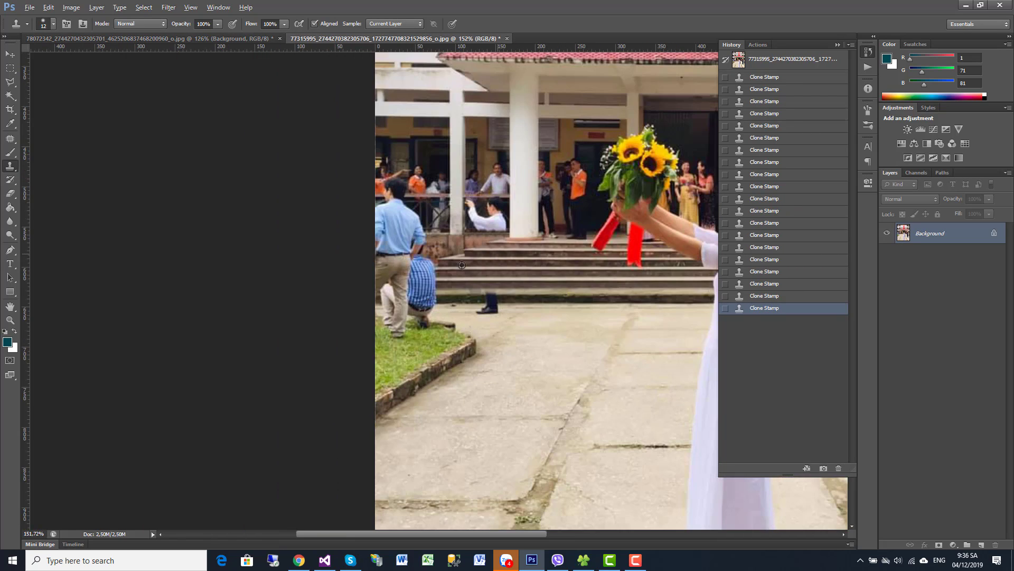
{"action": "scroll", "coordinate": [434, 283], "scroll_direction": "up", "scroll_amount": 2}
{"action": "scroll", "coordinate": [434, 282], "scroll_direction": "up", "scroll_amount": 2}
{"action": "scroll", "coordinate": [433, 282], "scroll_direction": "up", "scroll_amount": 1}
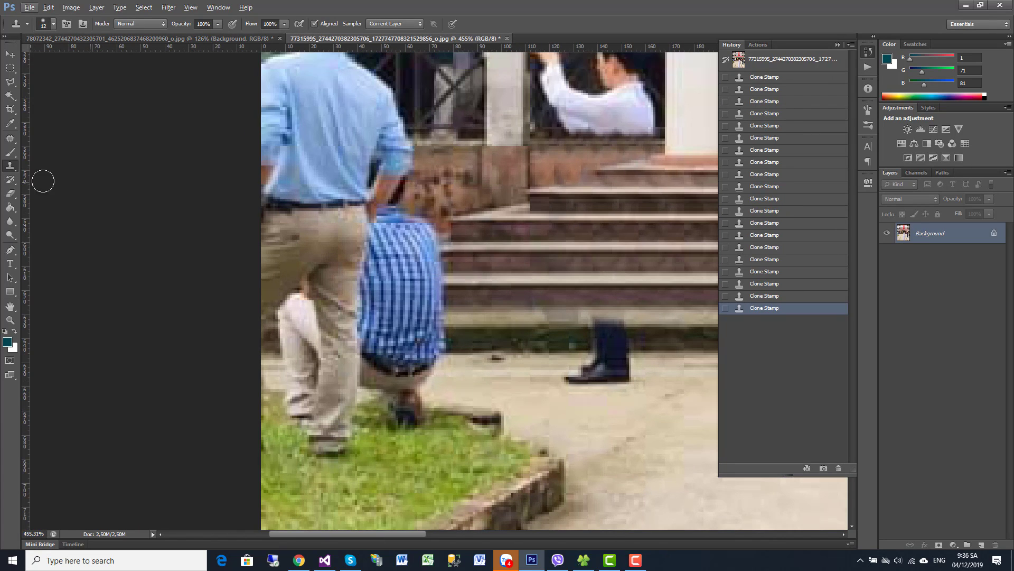
{"action": "right_click", "coordinate": [539, 210]}
{"action": "left_click_drag", "start_coordinate": [559, 234], "coordinate": [562, 234]}
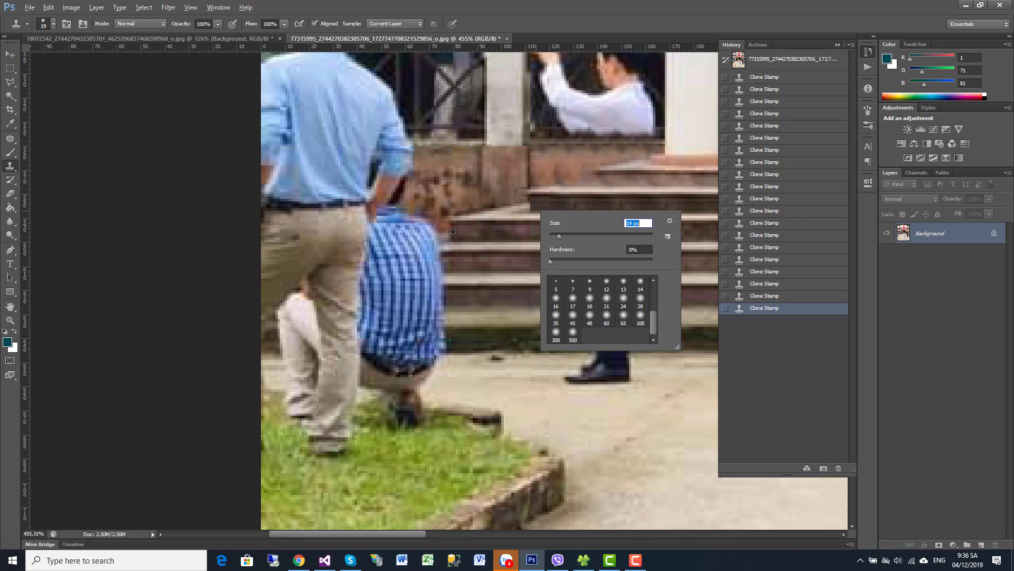
{"action": "key", "text": "Return"}
{"action": "left_click_drag", "start_coordinate": [521, 267], "coordinate": [354, 290]}
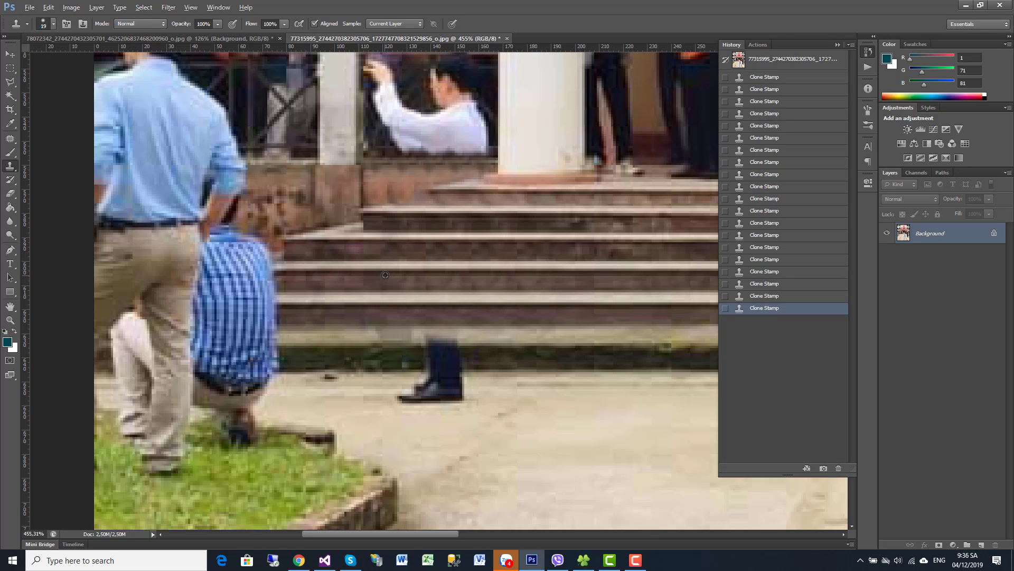
Clone step texture over the blue plaid shirt and khaki trousers.
{"action": "left_click", "coordinate": [349, 273], "text": "alt"}
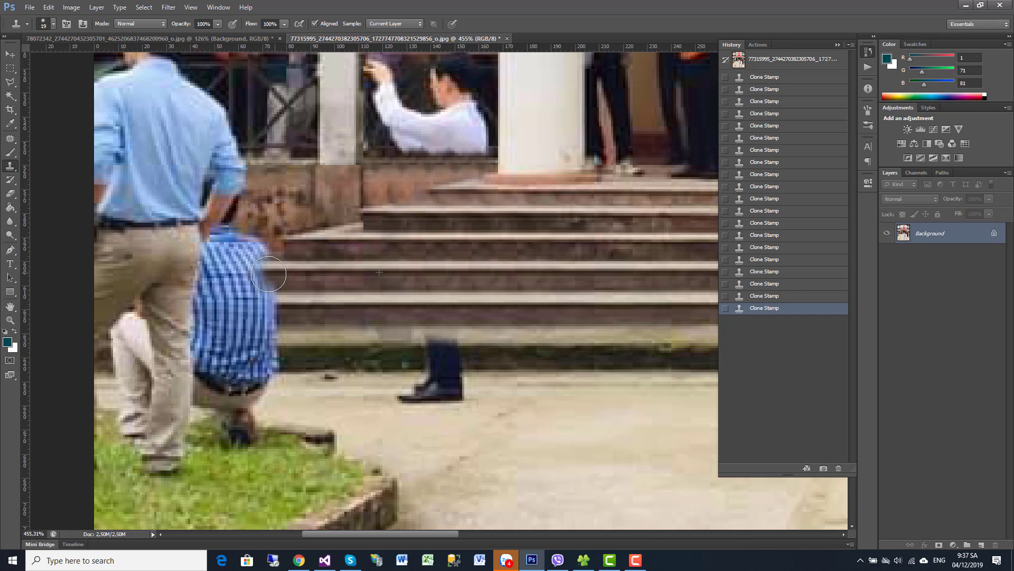
{"action": "mouse_move", "coordinate": [241, 278]}
{"action": "left_mouse_down"}
{"action": "mouse_move", "coordinate": [256, 279]}
{"action": "mouse_move", "coordinate": [276, 330]}
{"action": "mouse_move", "coordinate": [261, 310]}
{"action": "mouse_move", "coordinate": [222, 317]}
{"action": "left_mouse_up"}
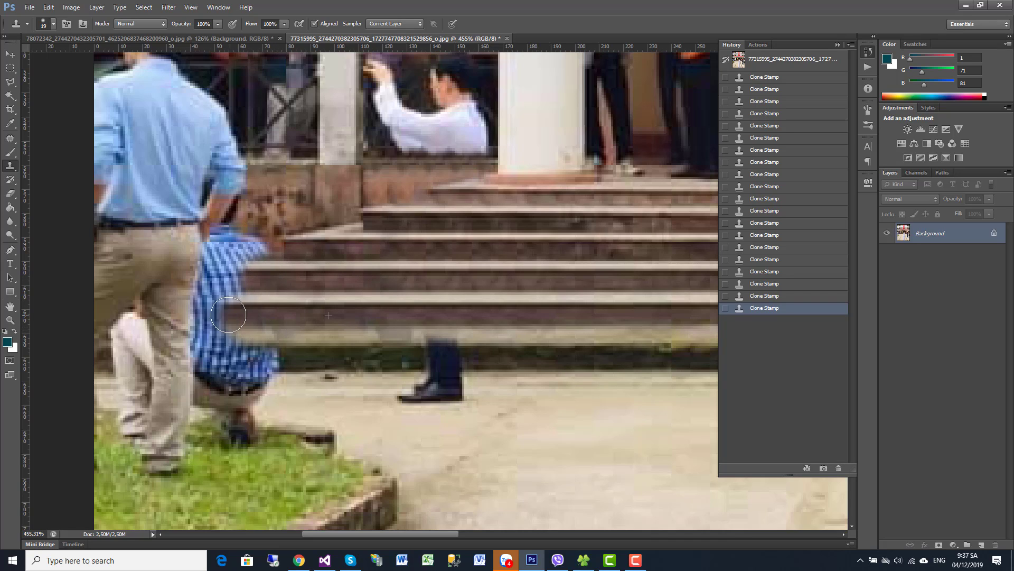
{"action": "left_click_drag", "start_coordinate": [439, 294], "coordinate": [616, 303]}
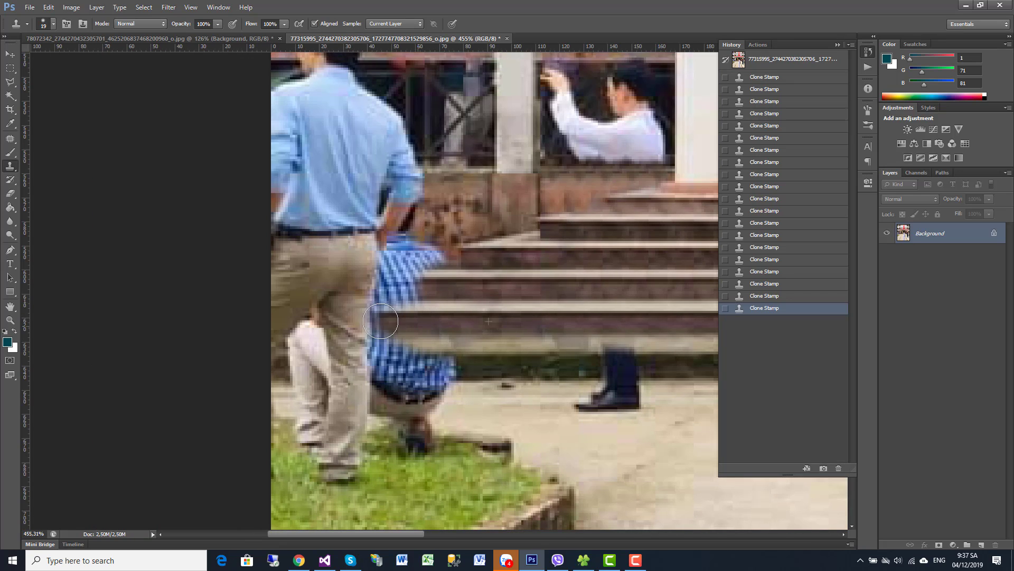
{"action": "mouse_move", "coordinate": [390, 322]}
{"action": "left_mouse_down"}
{"action": "mouse_move", "coordinate": [362, 335]}
{"action": "mouse_move", "coordinate": [385, 362]}
{"action": "mouse_move", "coordinate": [368, 335]}
{"action": "mouse_move", "coordinate": [421, 308]}
{"action": "mouse_move", "coordinate": [412, 277]}
{"action": "mouse_move", "coordinate": [434, 270]}
{"action": "mouse_move", "coordinate": [425, 285]}
{"action": "mouse_move", "coordinate": [385, 292]}
{"action": "mouse_move", "coordinate": [476, 302]}
{"action": "left_mouse_up"}
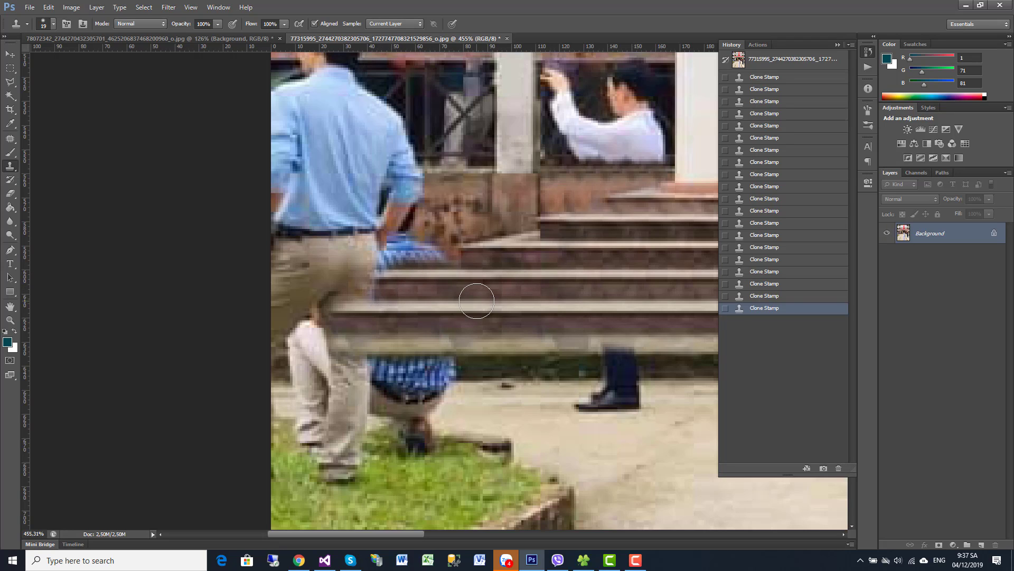
{"action": "left_click", "coordinate": [460, 257], "text": "alt"}
{"action": "left_click_drag", "start_coordinate": [401, 285], "coordinate": [368, 297]}
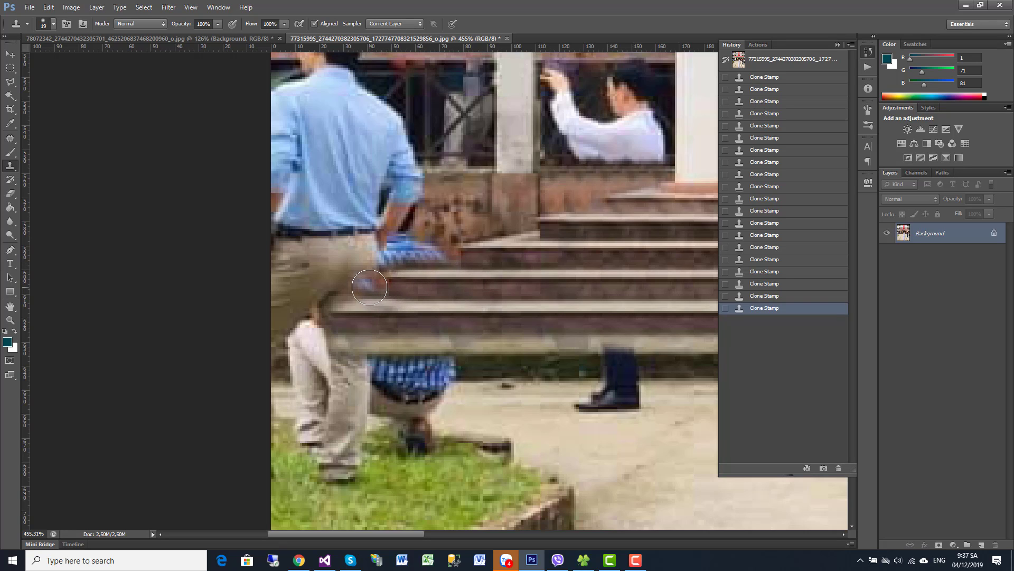
{"action": "left_click", "coordinate": [510, 249], "text": "alt"}
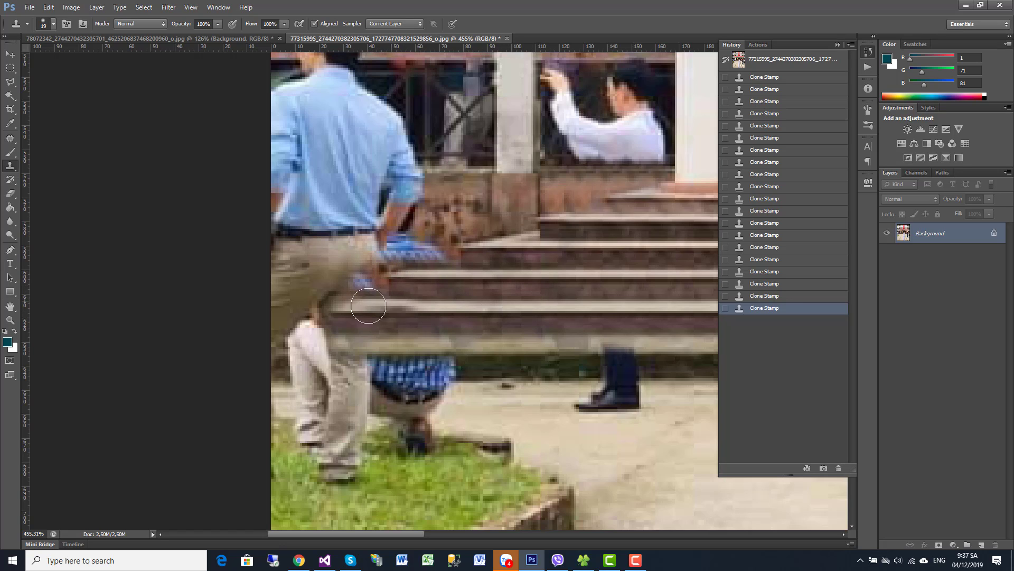
{"action": "left_click_drag", "start_coordinate": [370, 309], "coordinate": [331, 326]}
{"action": "left_click", "coordinate": [541, 239], "text": "alt"}
{"action": "mouse_move", "coordinate": [446, 213]}
{"action": "left_mouse_down"}
{"action": "mouse_move", "coordinate": [386, 254]}
{"action": "mouse_move", "coordinate": [413, 223]}
{"action": "mouse_move", "coordinate": [409, 232]}
{"action": "left_mouse_up"}
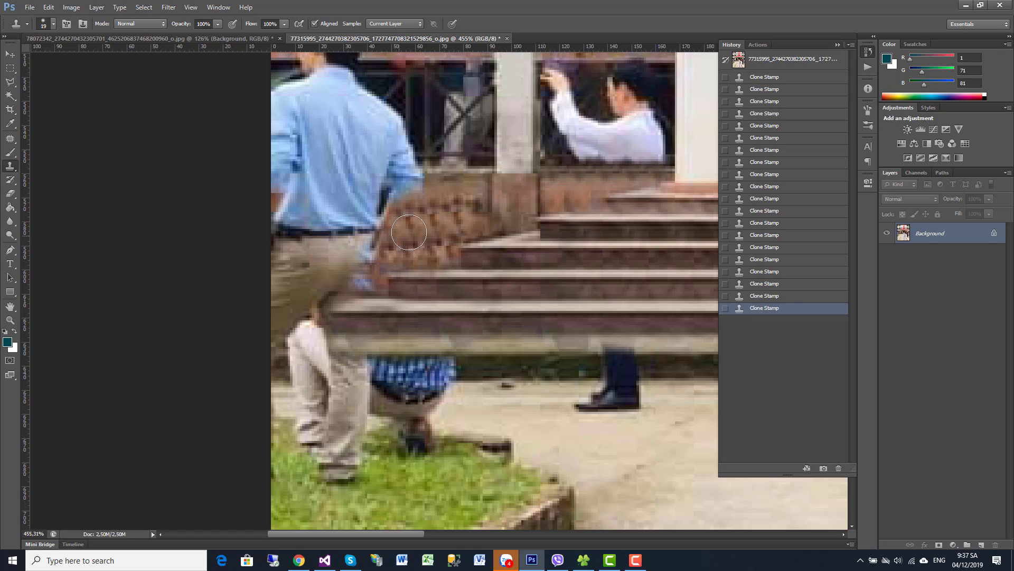
Rebuild brick wall and balustrade over the shirt's right edge and belt.
{"action": "left_click", "coordinate": [414, 175]}
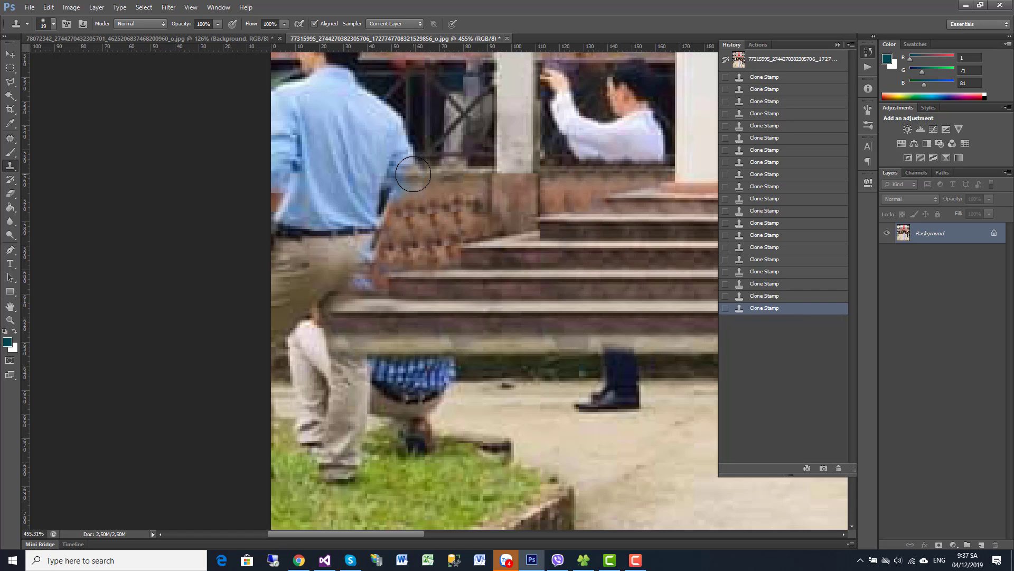
{"action": "mouse_move", "coordinate": [413, 174]}
{"action": "left_mouse_down"}
{"action": "mouse_move", "coordinate": [375, 226]}
{"action": "mouse_move", "coordinate": [403, 167]}
{"action": "mouse_move", "coordinate": [439, 169]}
{"action": "left_mouse_up"}
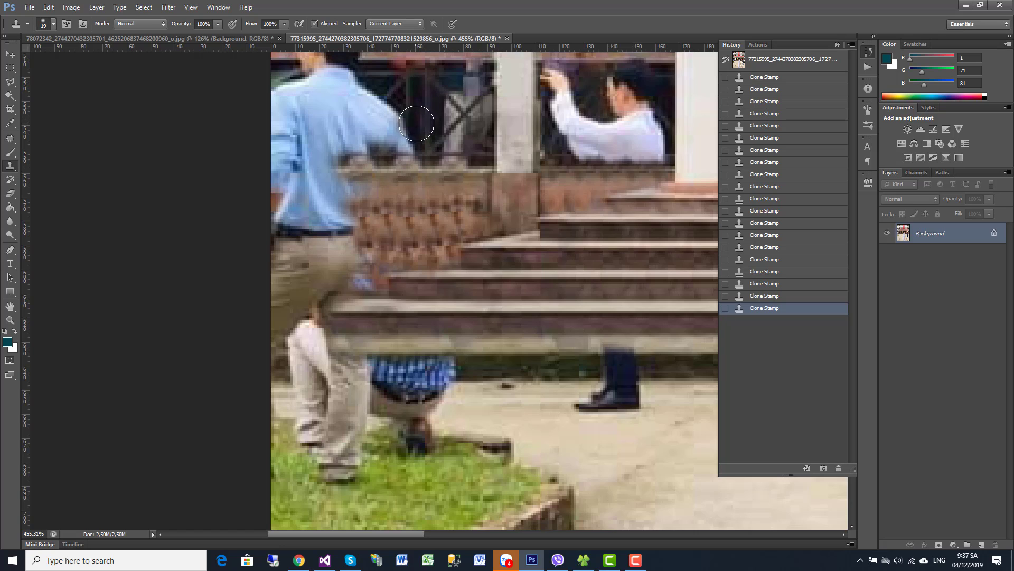
{"action": "left_click_drag", "start_coordinate": [416, 133], "coordinate": [391, 123]}
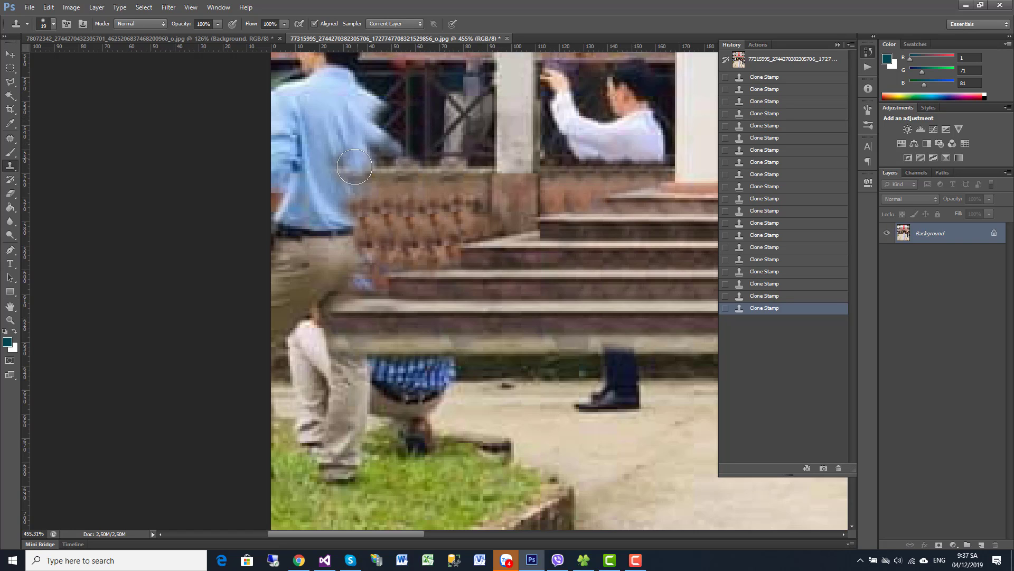
{"action": "left_click", "coordinate": [414, 201], "text": "alt"}
{"action": "mouse_move", "coordinate": [372, 203]}
{"action": "left_mouse_down"}
{"action": "mouse_move", "coordinate": [362, 226]}
{"action": "mouse_move", "coordinate": [369, 251]}
{"action": "mouse_move", "coordinate": [407, 265]}
{"action": "left_mouse_up"}
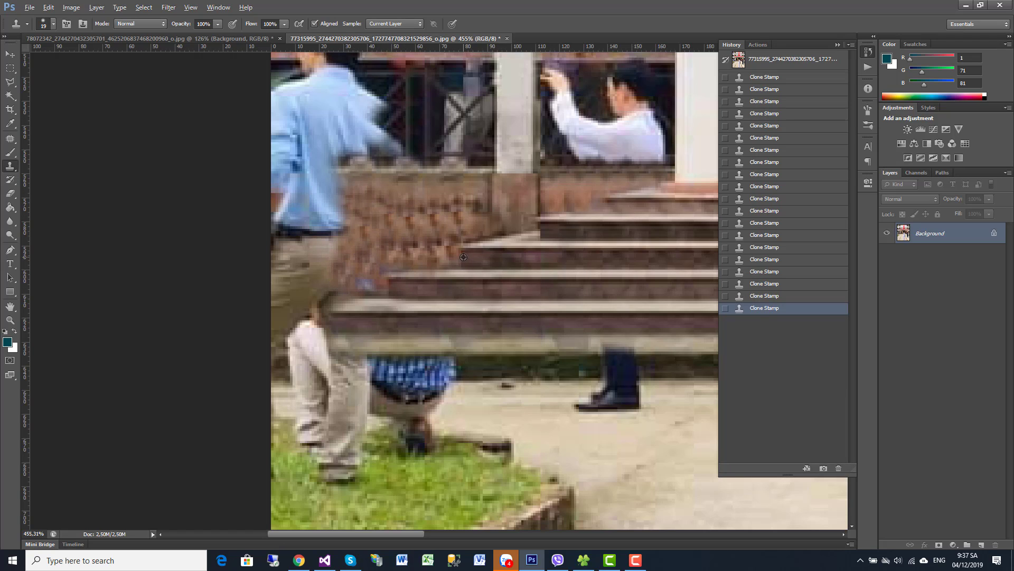
{"action": "mouse_move", "coordinate": [331, 317]}
{"action": "left_mouse_down"}
{"action": "mouse_move", "coordinate": [314, 319]}
{"action": "mouse_move", "coordinate": [337, 249]}
{"action": "left_mouse_up"}
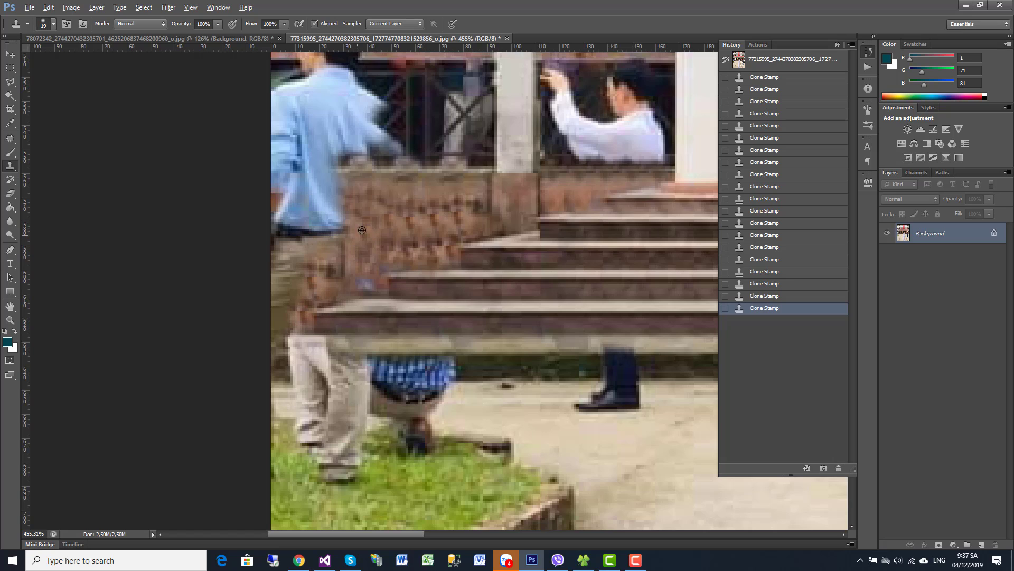
{"action": "mouse_move", "coordinate": [345, 221]}
{"action": "left_mouse_down"}
{"action": "mouse_move", "coordinate": [365, 280]}
{"action": "mouse_move", "coordinate": [359, 248]}
{"action": "left_mouse_up"}
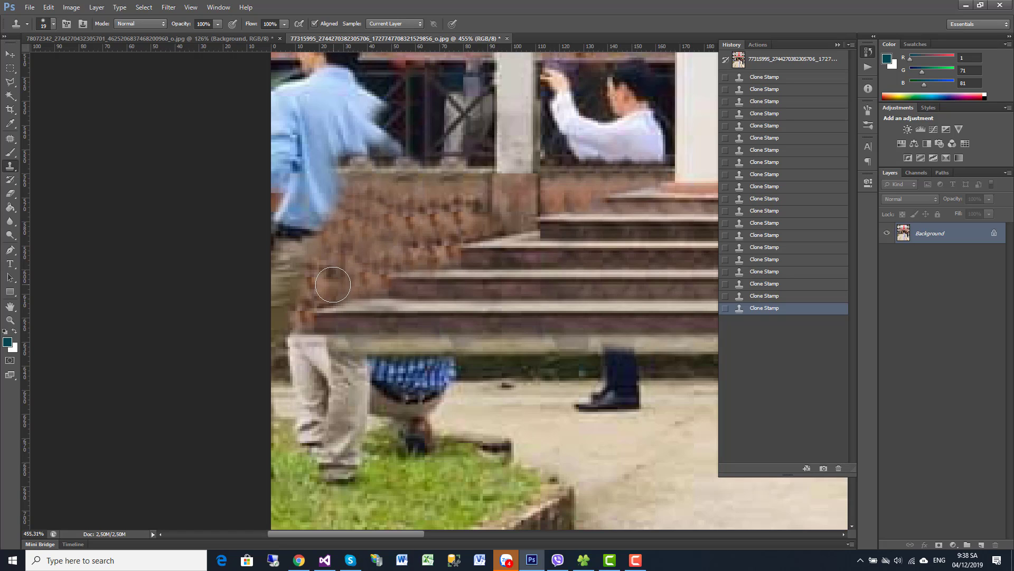
{"action": "left_click_drag", "start_coordinate": [333, 285], "coordinate": [347, 259]}
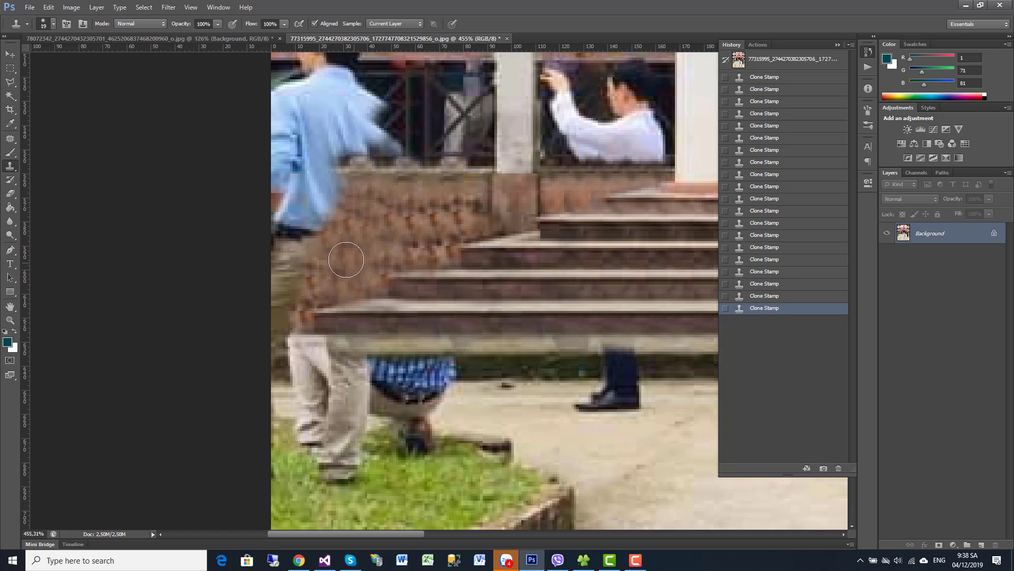
Extend brick and brown wall texture down over the remaining trousers.
{"action": "left_click", "coordinate": [374, 236], "text": "alt"}
{"action": "left_click_drag", "start_coordinate": [338, 237], "coordinate": [280, 317]}
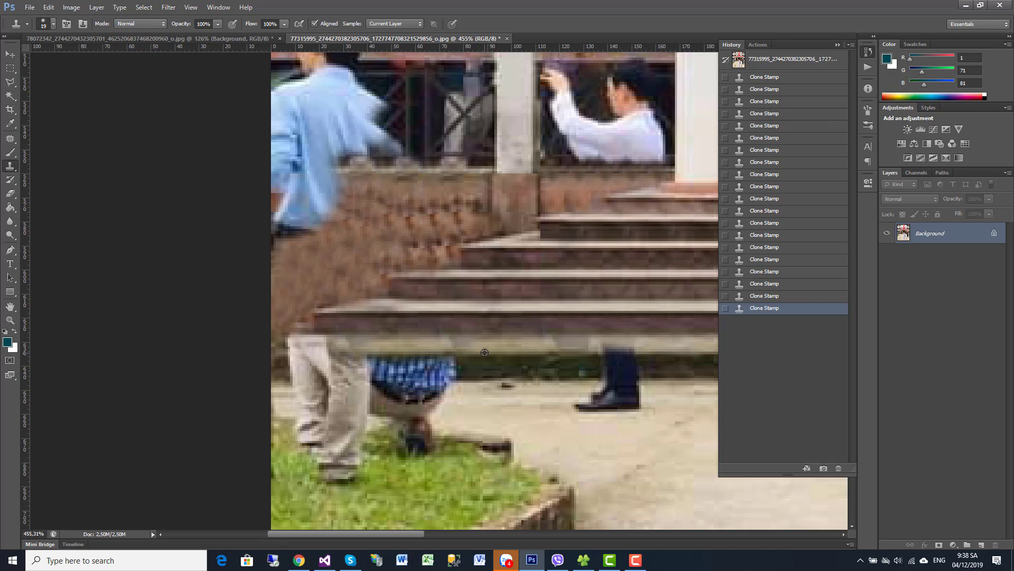
{"action": "left_click_drag", "start_coordinate": [449, 357], "coordinate": [467, 338]}
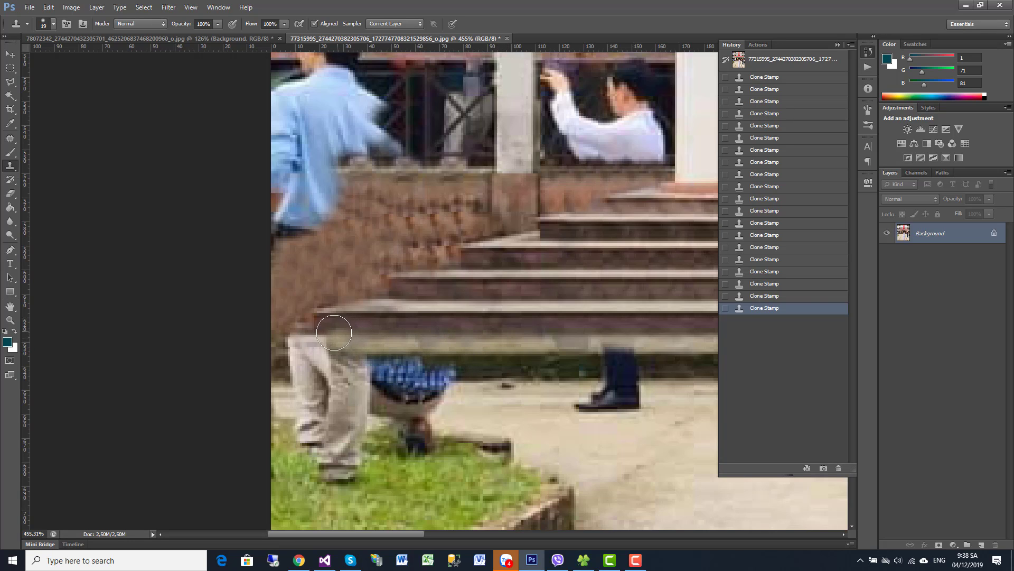
{"action": "left_click", "coordinate": [282, 306], "text": "alt"}
{"action": "left_click_drag", "start_coordinate": [292, 335], "coordinate": [304, 354]}
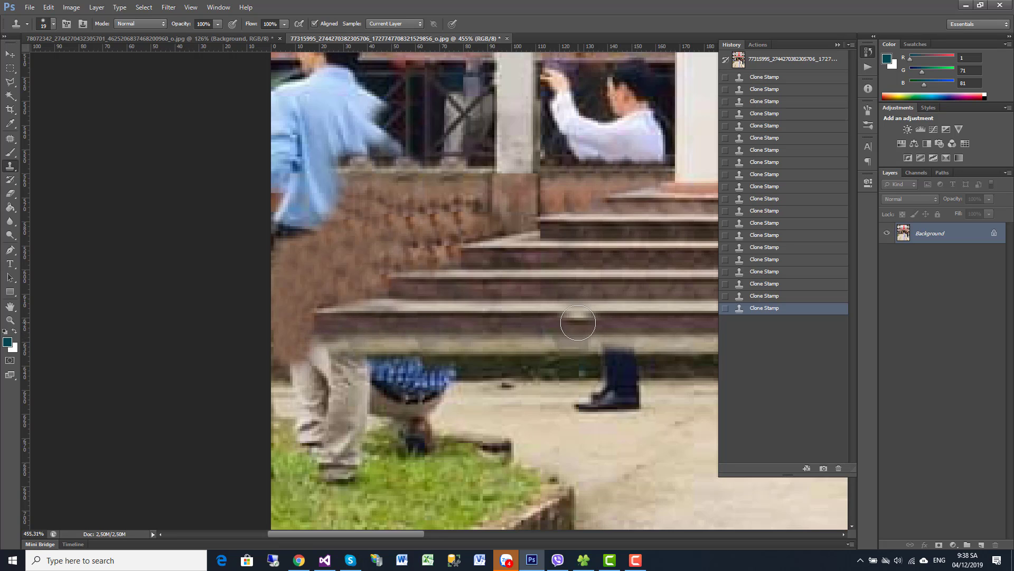
Bring up the second photo of the steps and choose the Polygonal Lasso tool.
{"action": "scroll", "coordinate": [580, 323], "scroll_direction": "down", "scroll_amount": 3}
{"action": "scroll", "coordinate": [581, 324], "scroll_direction": "down", "scroll_amount": 1}
{"action": "scroll", "coordinate": [394, 344], "scroll_direction": "down", "scroll_amount": 1}
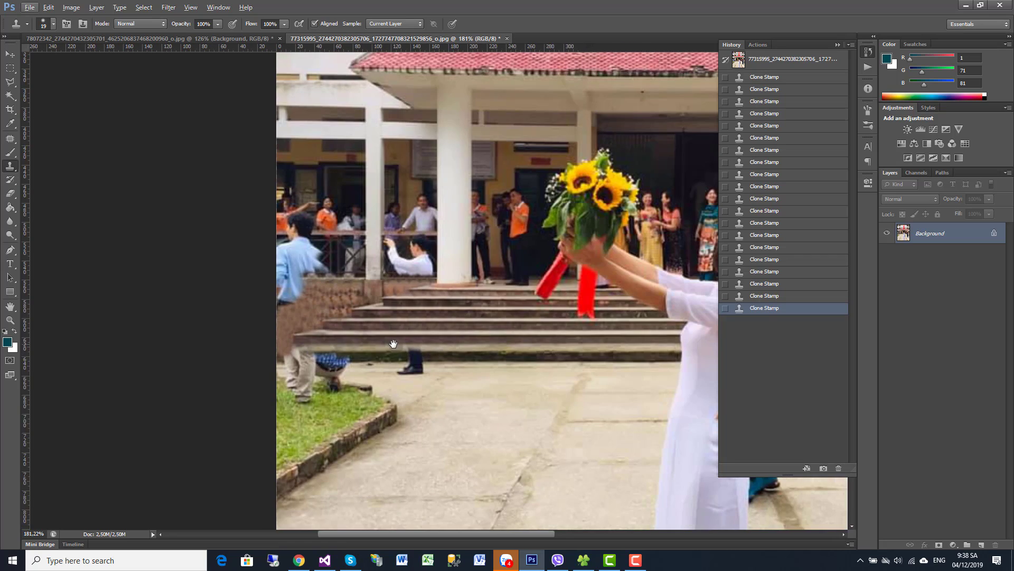
{"action": "scroll", "coordinate": [376, 348], "scroll_direction": "right", "scroll_amount": 1}
{"action": "scroll", "coordinate": [401, 346], "scroll_direction": "right", "scroll_amount": 4}
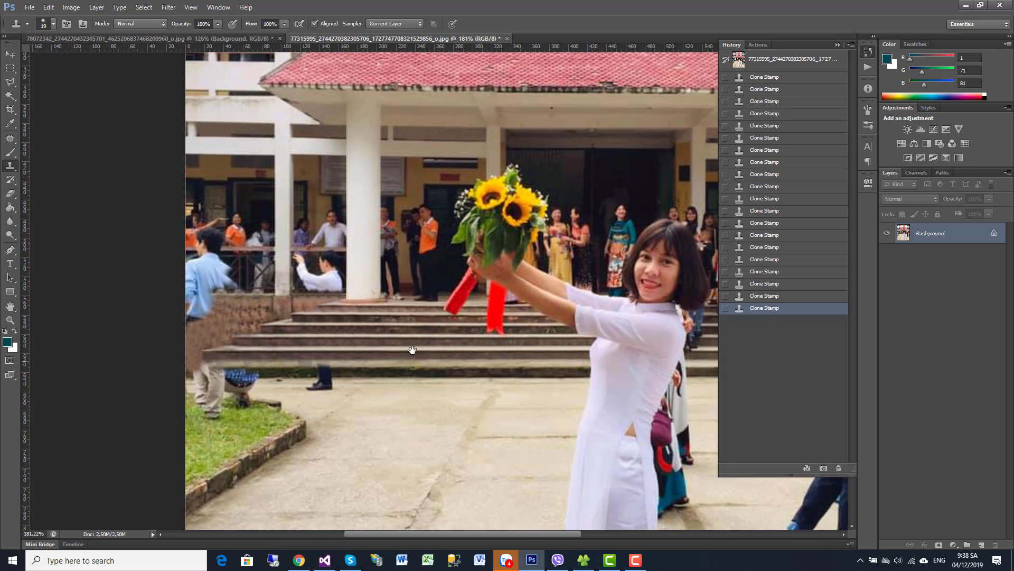
{"action": "left_click", "coordinate": [248, 40]}
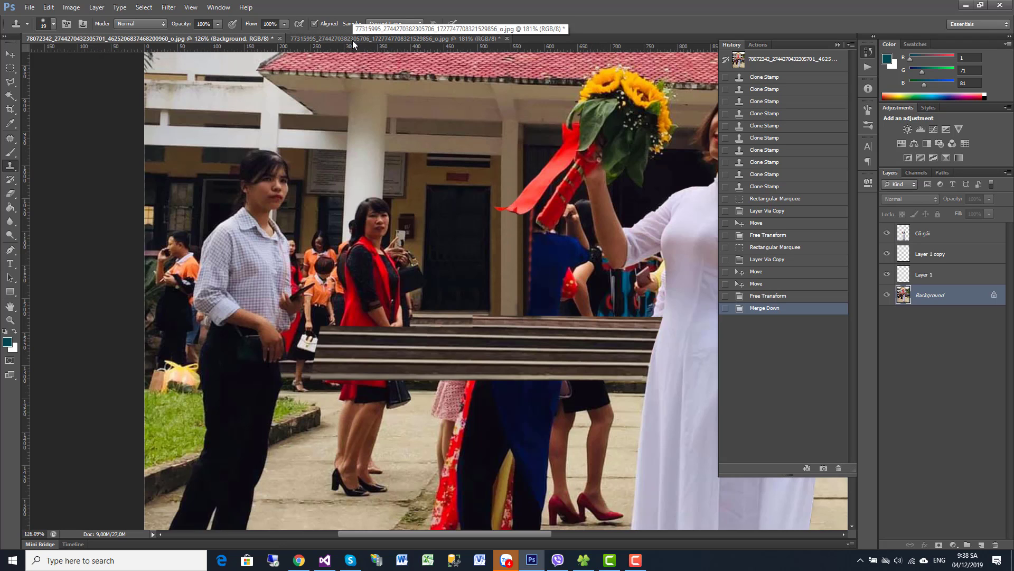
{"action": "left_click", "coordinate": [352, 40]}
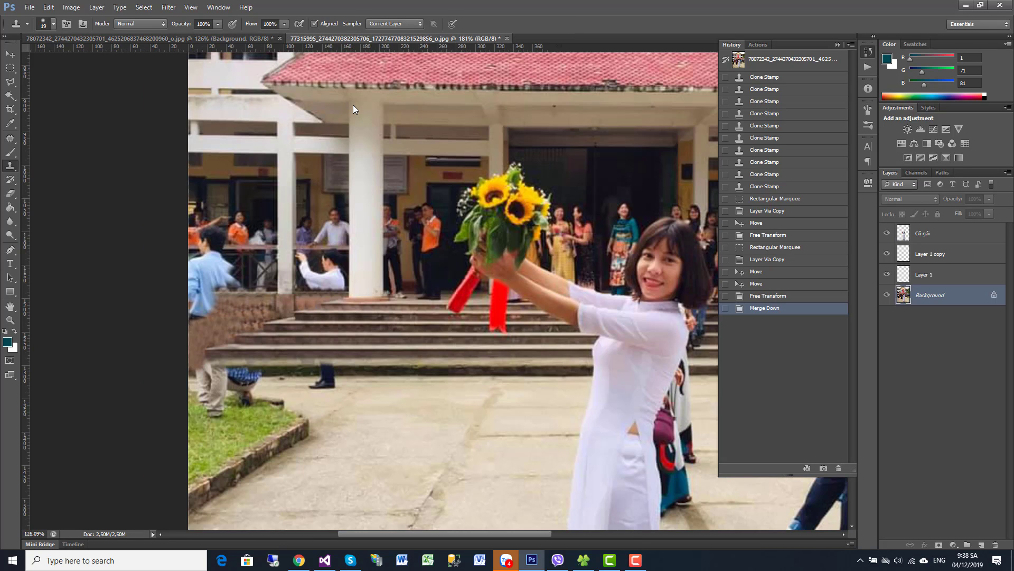
{"action": "left_click", "coordinate": [12, 71]}
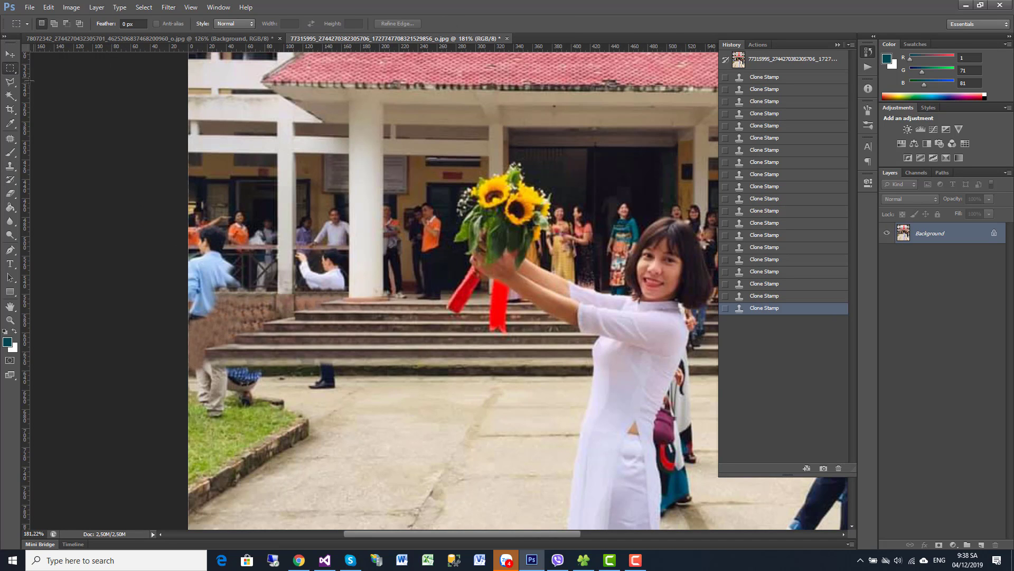
{"action": "left_click", "coordinate": [10, 82]}
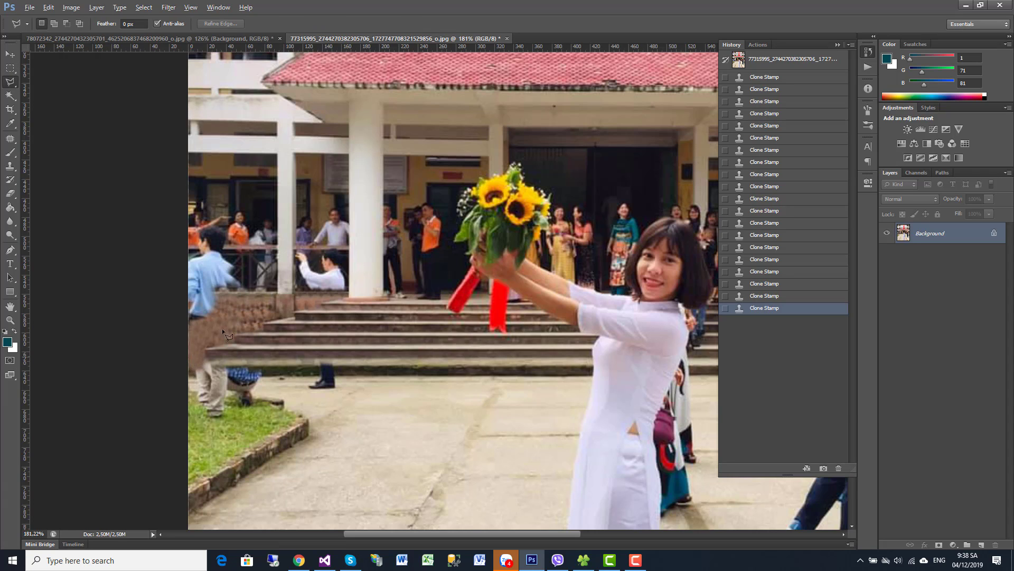
{"action": "left_click", "coordinate": [194, 40]}
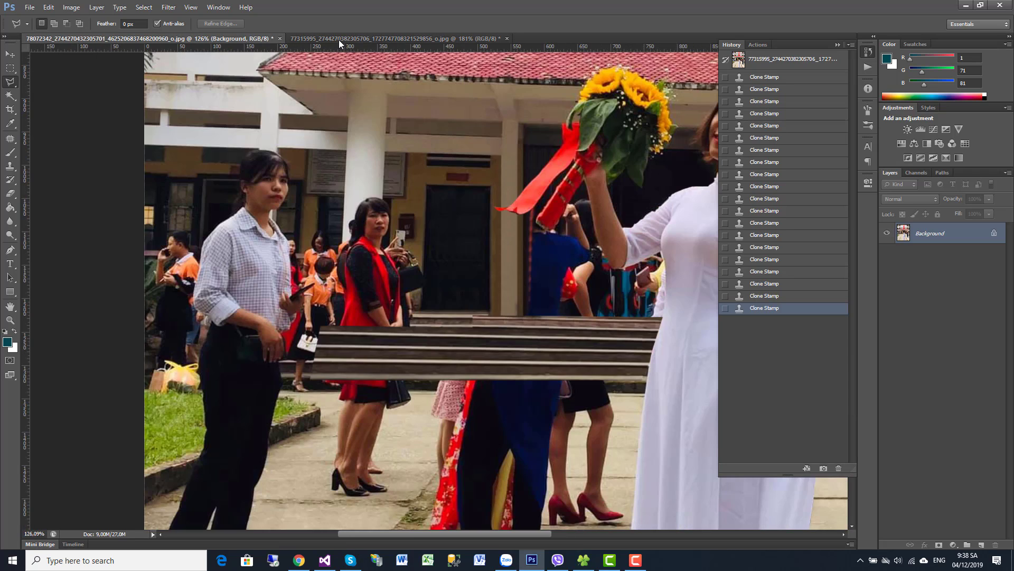
{"action": "left_click", "coordinate": [338, 40]}
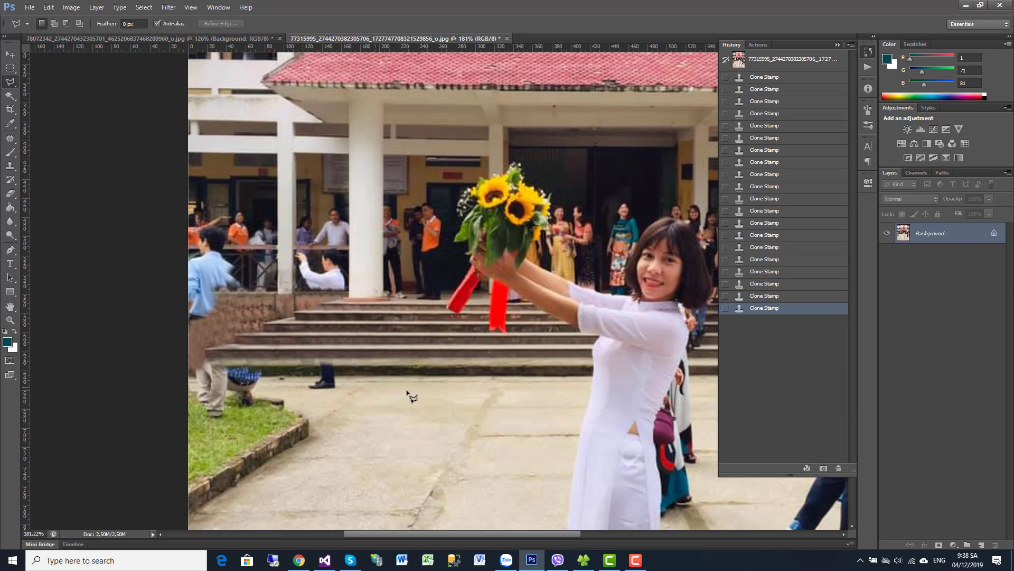
Lasso the curved left end of the wall and steps.
{"action": "left_click", "coordinate": [390, 384]}
{"action": "left_click", "coordinate": [239, 312]}
{"action": "scroll", "coordinate": [272, 270], "scroll_direction": "up", "scroll_amount": 1}
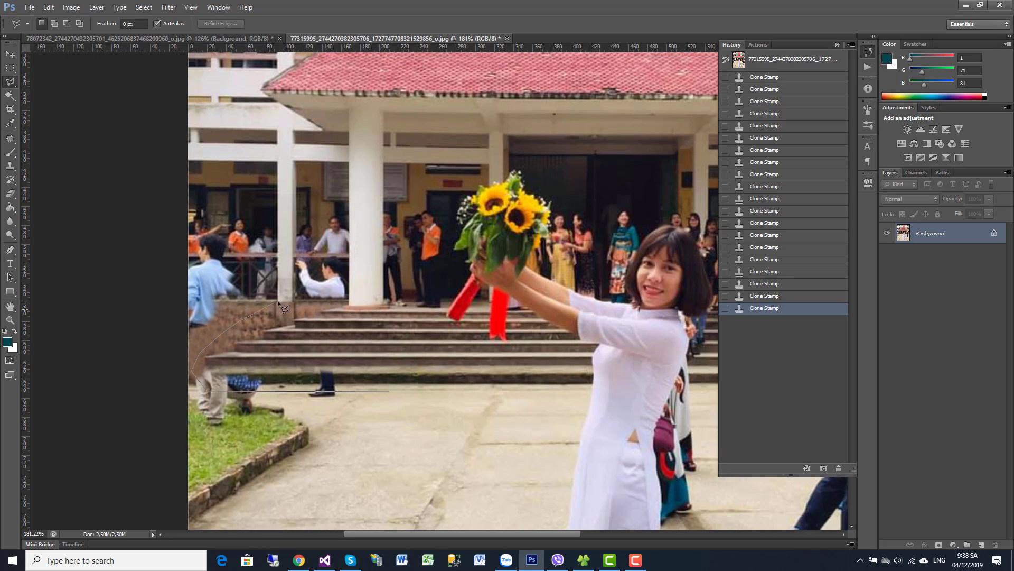
{"action": "left_click_drag", "start_coordinate": [277, 306], "coordinate": [484, 300]}
{"action": "double_click", "coordinate": [547, 396]}
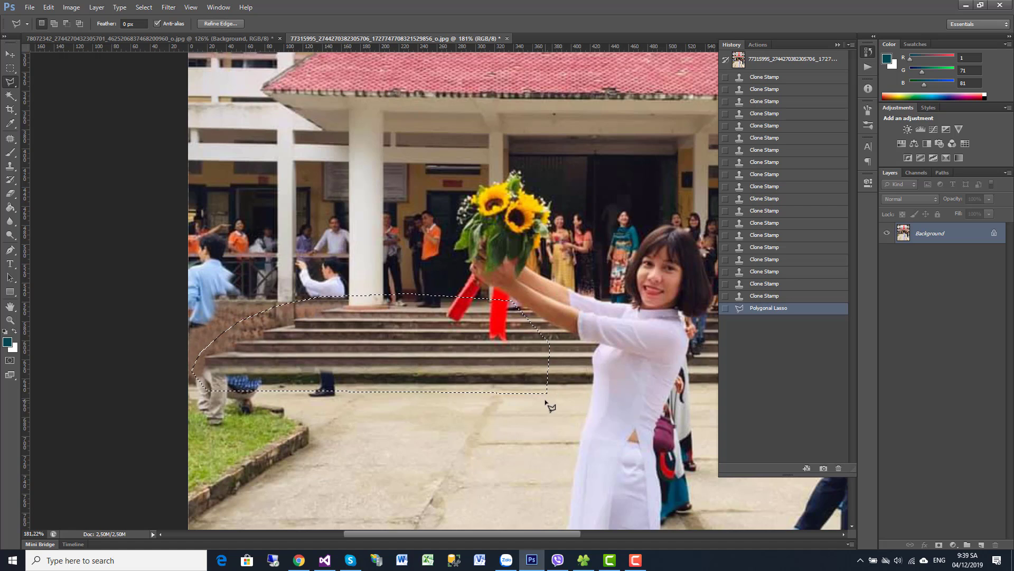
Copy the selected steps to a new layer and drag it into the main photo.
{"action": "left_click", "coordinate": [97, 7]}
{"action": "mouse_move", "coordinate": [103, 18]}
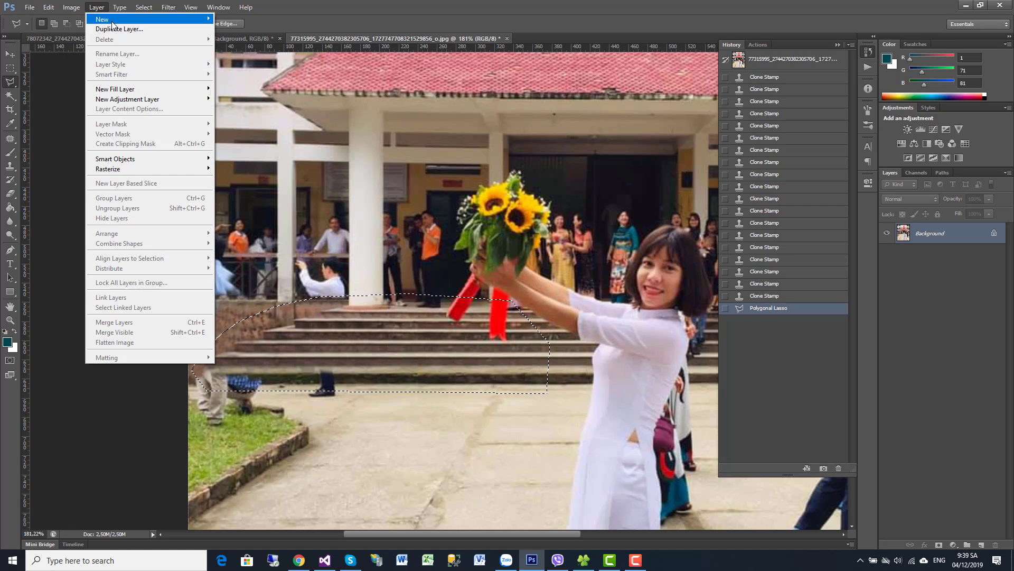
{"action": "left_click", "coordinate": [296, 62]}
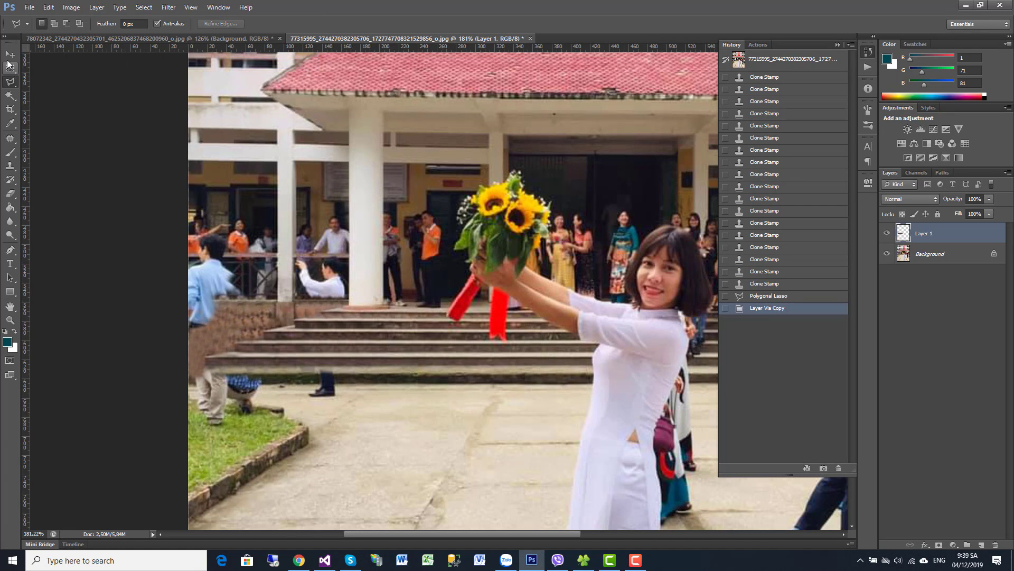
{"action": "key", "text": "v"}
{"action": "mouse_move", "coordinate": [261, 77]}
{"action": "left_mouse_down"}
{"action": "mouse_move", "coordinate": [258, 37]}
{"action": "mouse_move", "coordinate": [439, 370]}
{"action": "mouse_move", "coordinate": [321, 338]}
{"action": "left_mouse_up"}
Free-transform the pasted steps piece, scaling it up and tilting it slightly.
{"action": "left_click", "coordinate": [73, 8]}
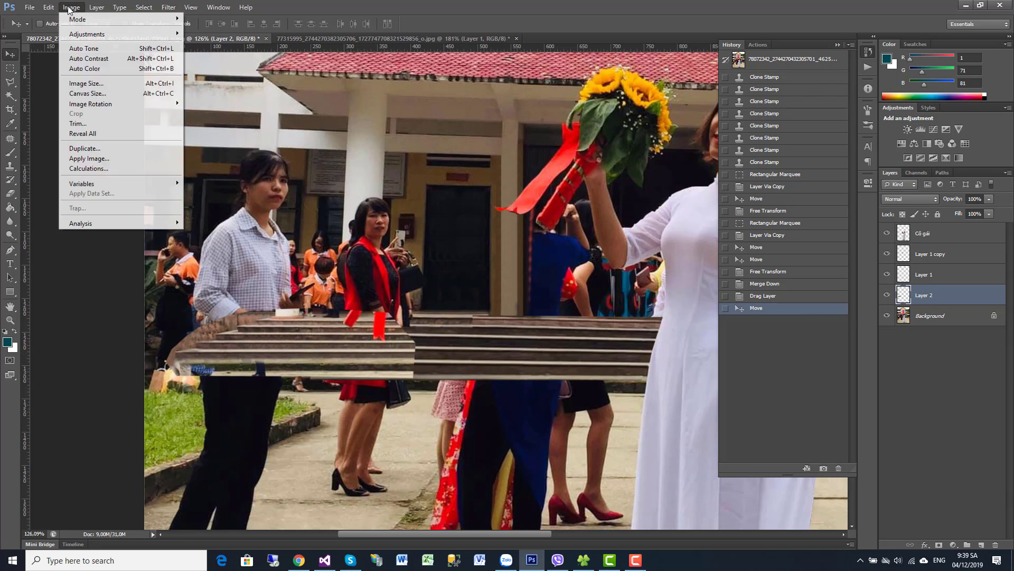
{"action": "left_click", "coordinate": [104, 204]}
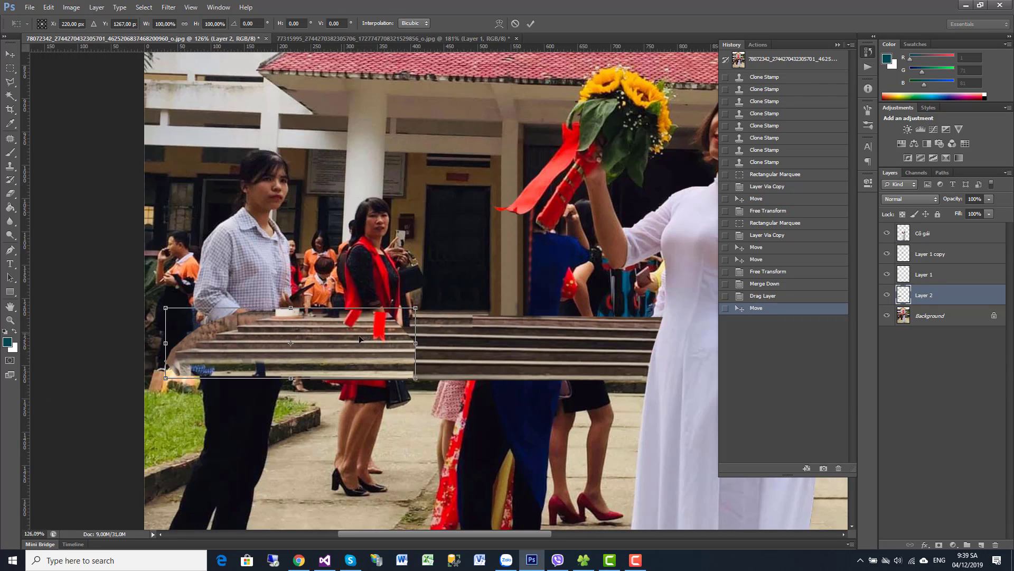
{"action": "left_click_drag", "start_coordinate": [416, 308], "coordinate": [465, 303]}
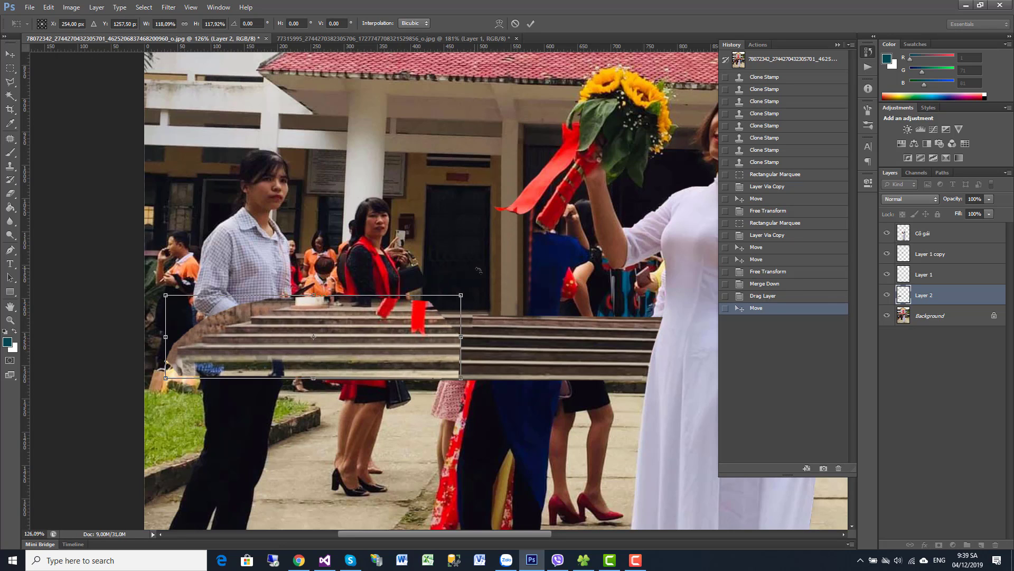
{"action": "left_click_drag", "start_coordinate": [478, 270], "coordinate": [480, 277]}
{"action": "left_click_drag", "start_coordinate": [400, 327], "coordinate": [435, 334]}
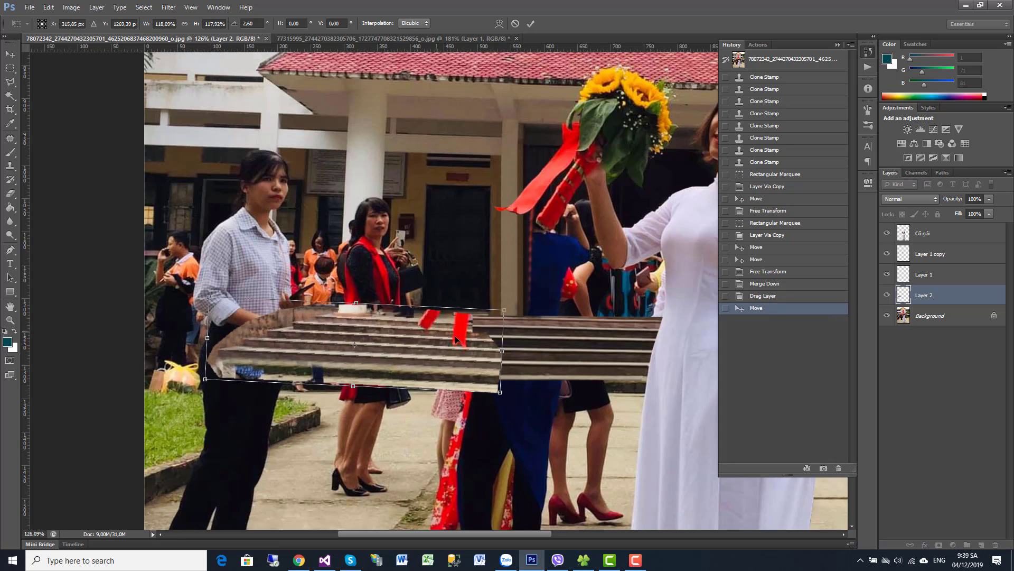
{"action": "left_click_drag", "start_coordinate": [539, 354], "coordinate": [505, 359]}
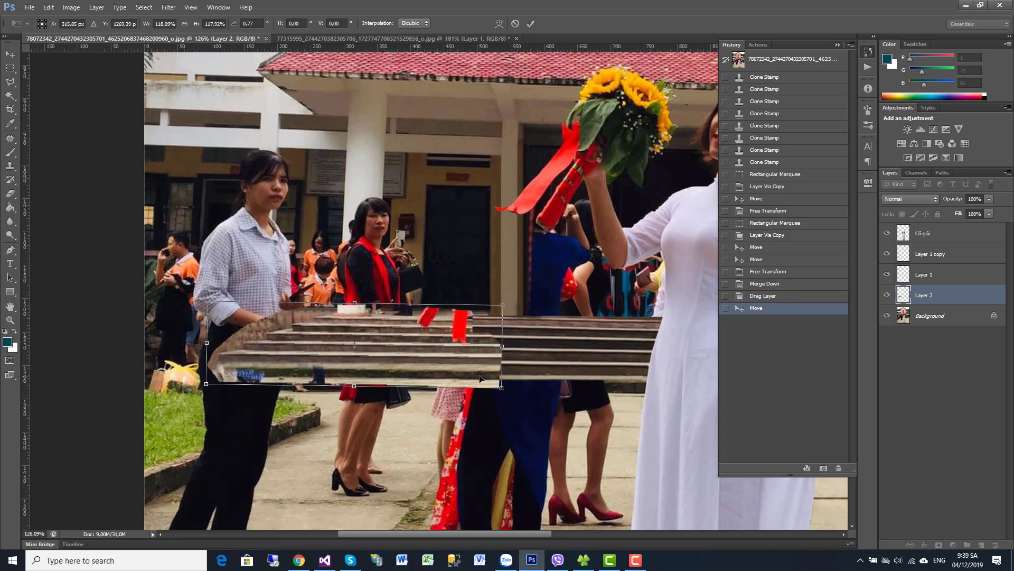
{"action": "left_click_drag", "start_coordinate": [503, 390], "coordinate": [542, 407]}
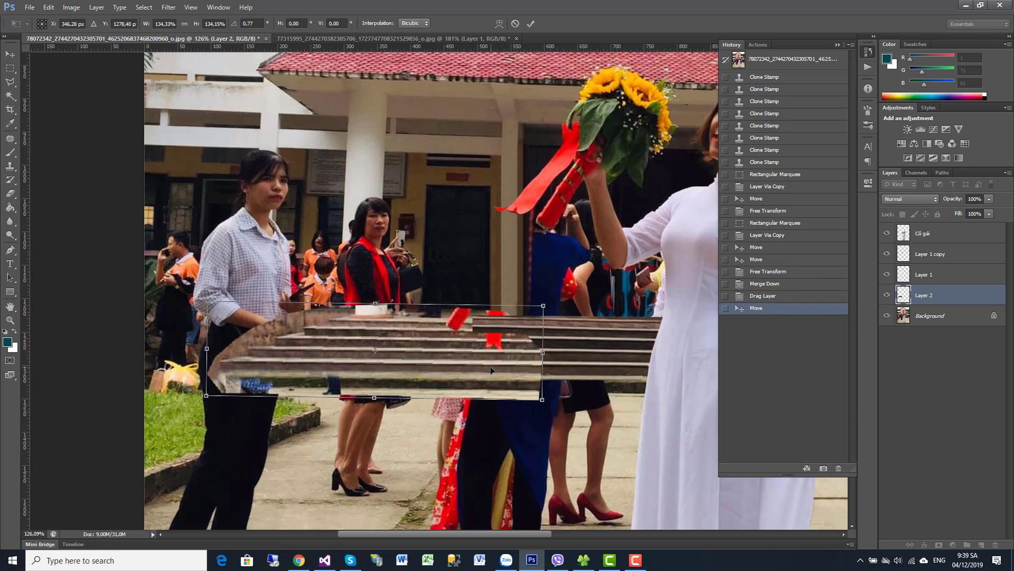
{"action": "left_click_drag", "start_coordinate": [490, 369], "coordinate": [478, 369]}
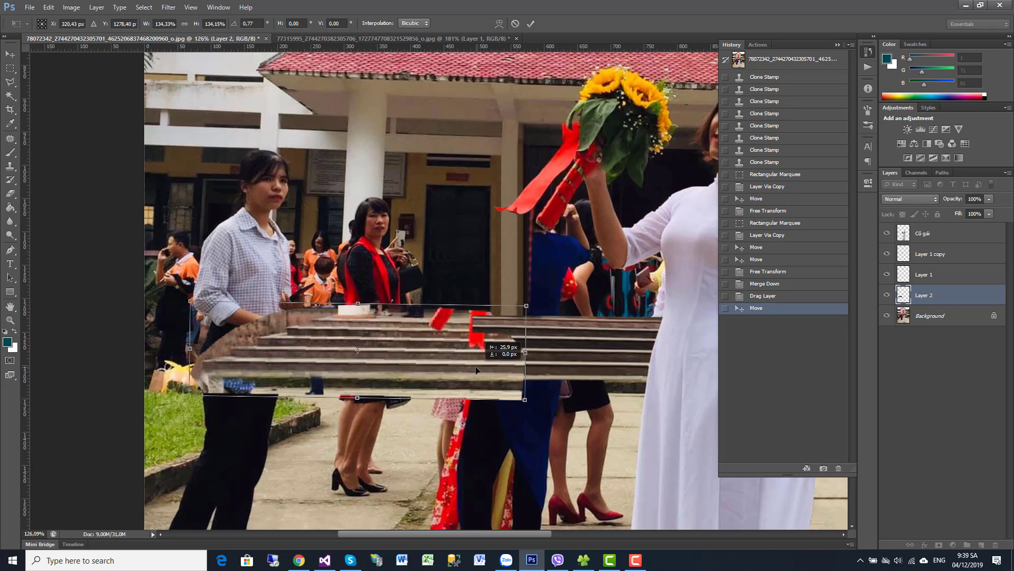
{"action": "left_click_drag", "start_coordinate": [533, 400], "coordinate": [544, 406]}
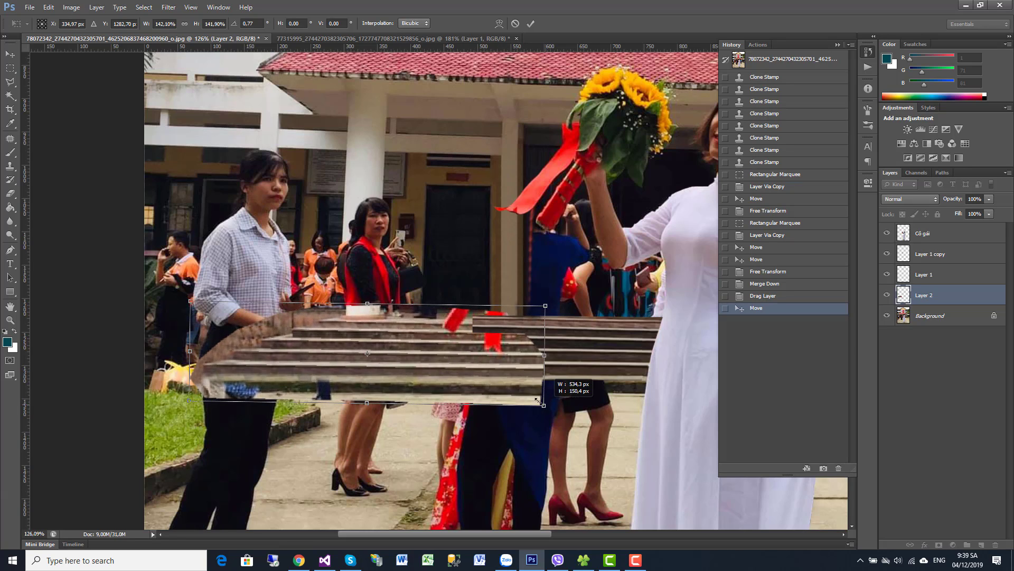
Nudge the steps piece up and left, rotate it clockwise to match the stairs, and commit.
{"action": "key", "text": "Up"}
{"action": "key", "text": "Up"}
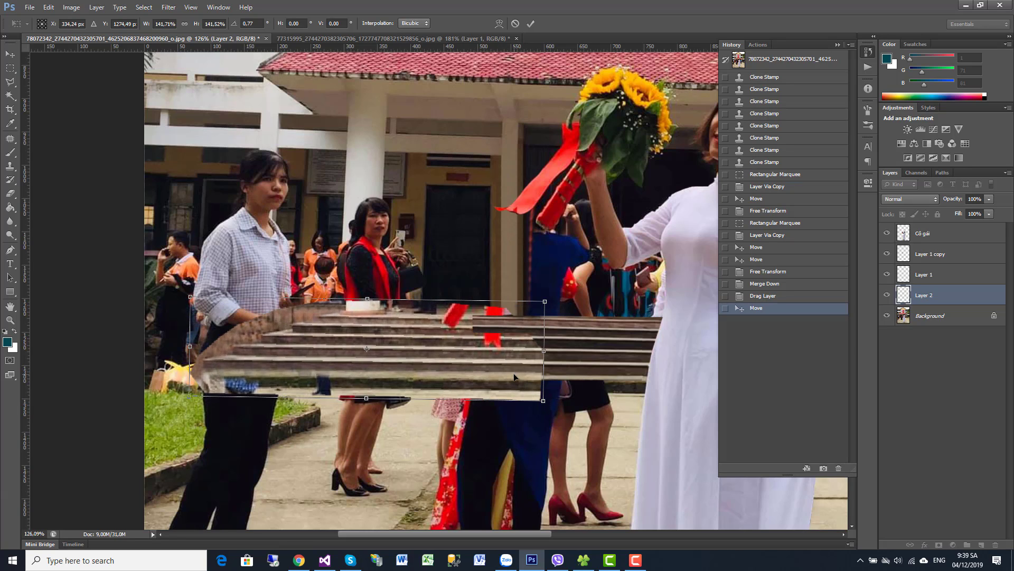
{"action": "key", "text": "Up"}
{"action": "key", "text": "Up"}
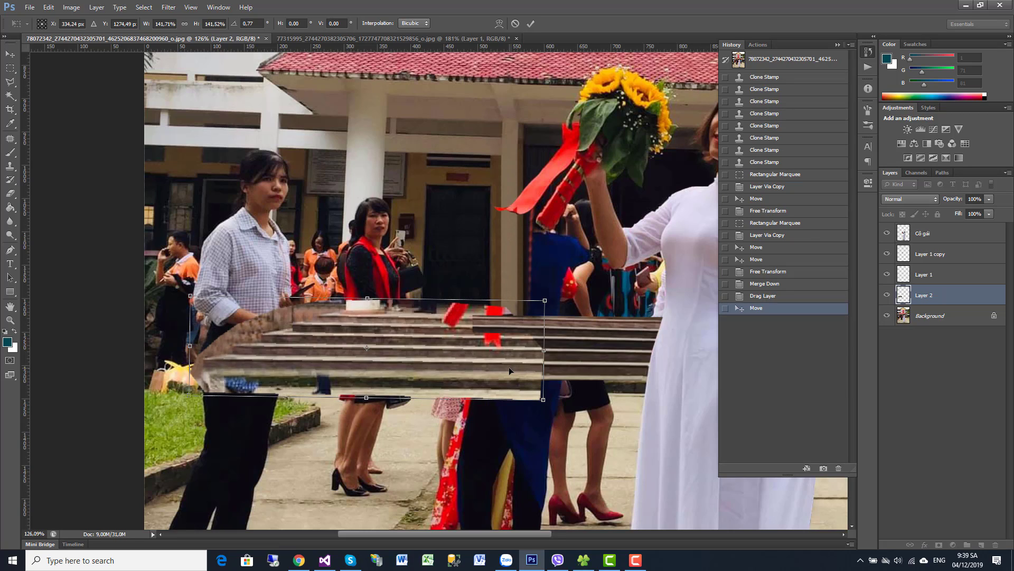
{"action": "key", "text": "Left"}
{"action": "key", "text": "Left"}
{"action": "key", "text": "Left"}
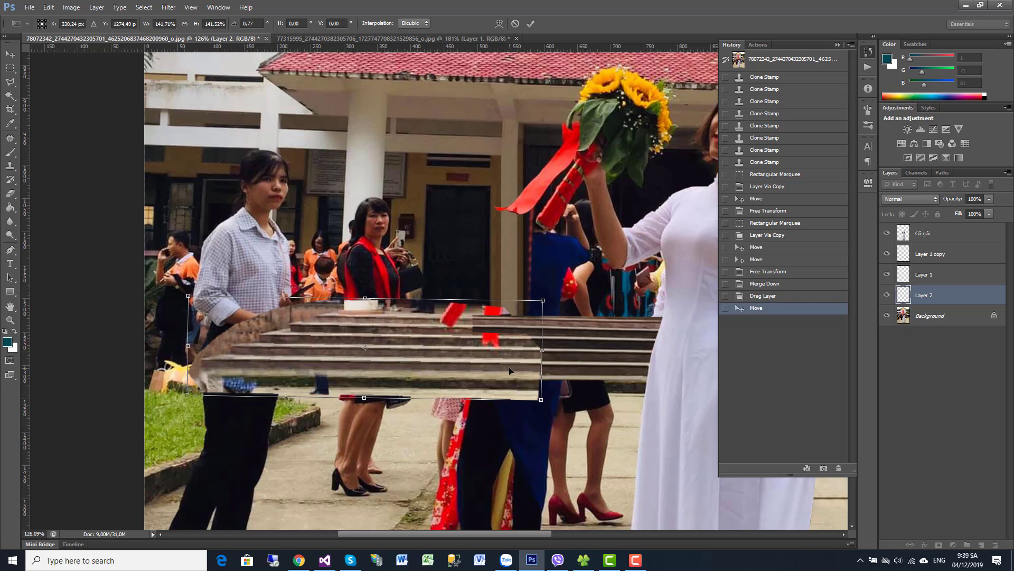
{"action": "key", "text": "Left"}
{"action": "key", "text": "Left"}
{"action": "key", "text": "Left"}
{"action": "key", "text": "Left"}
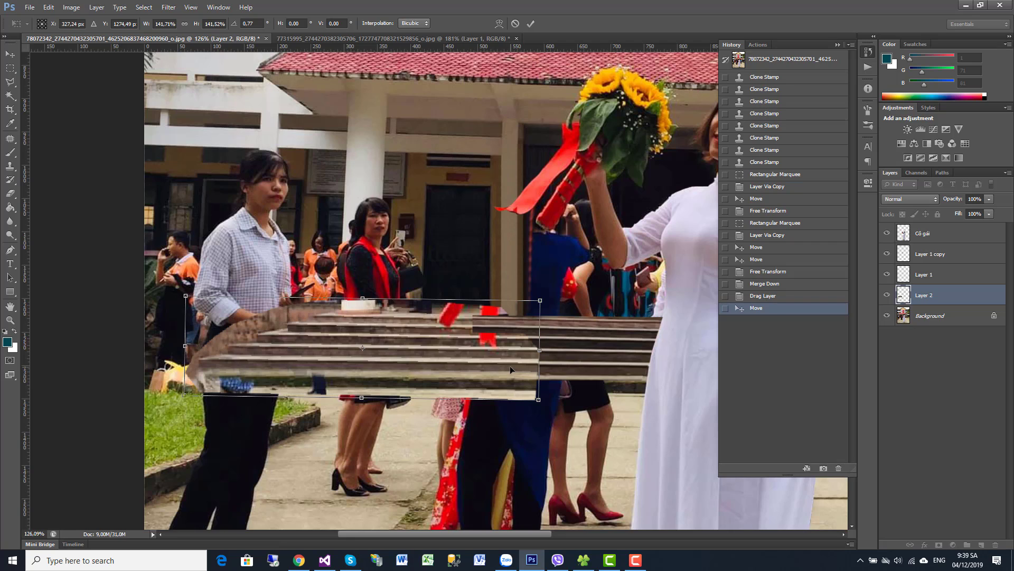
{"action": "left_click_drag", "start_coordinate": [567, 315], "coordinate": [591, 314]}
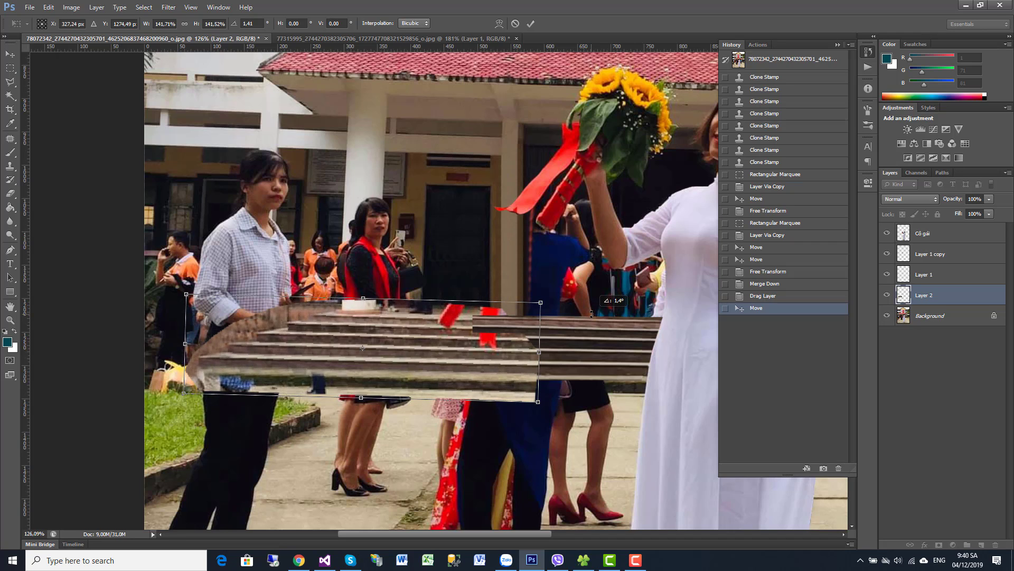
{"action": "key", "text": "Return"}
{"action": "scroll", "coordinate": [477, 339], "scroll_direction": "down", "scroll_amount": 5}
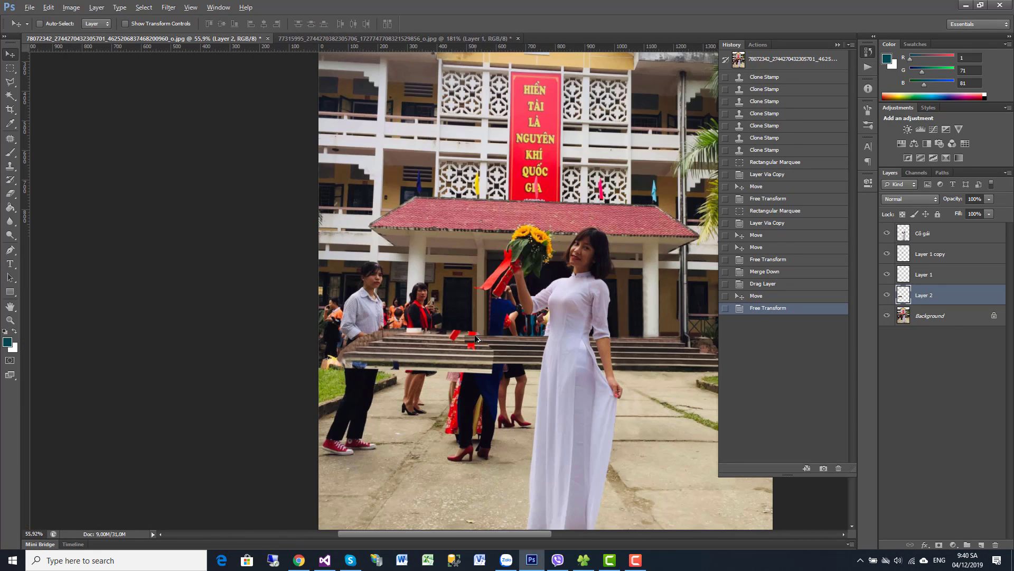
Free Transform the Layer 2 steps patch in Distort mode, stretching its lower corners outward.
{"action": "left_click_drag", "start_coordinate": [521, 378], "coordinate": [462, 357]}
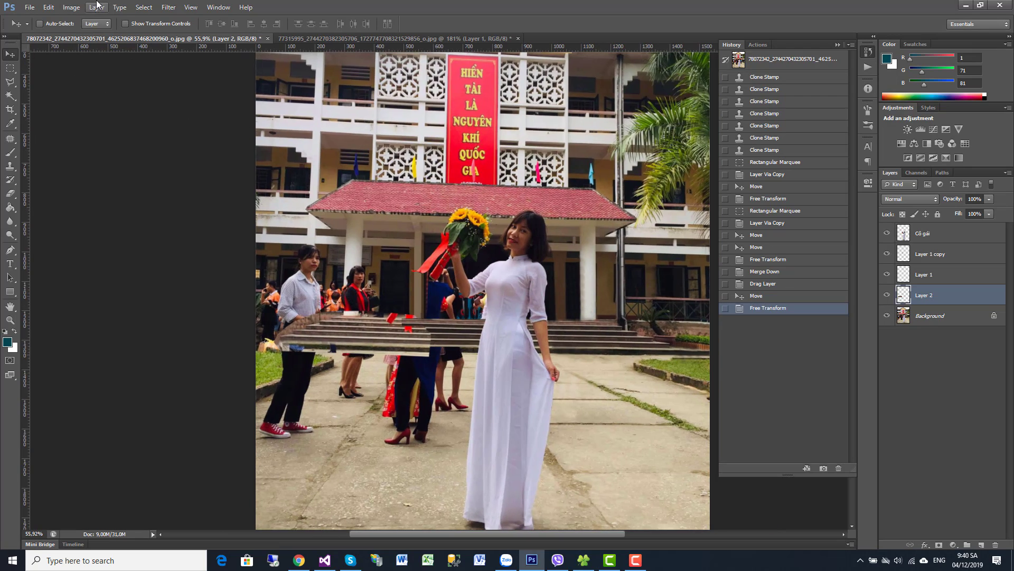
{"action": "left_click", "coordinate": [49, 8]}
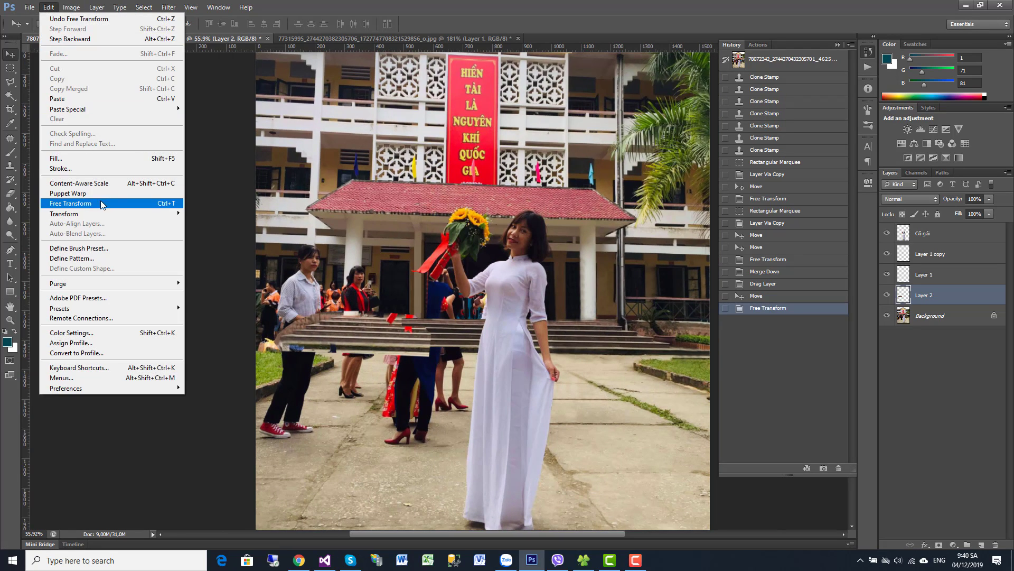
{"action": "left_click", "coordinate": [102, 204]}
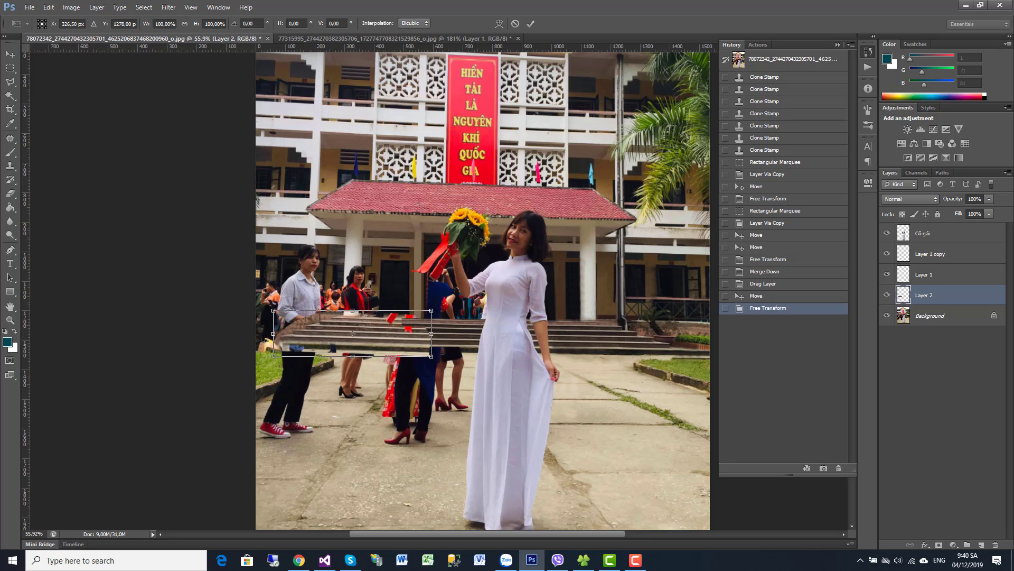
{"action": "key", "text": "F10"}
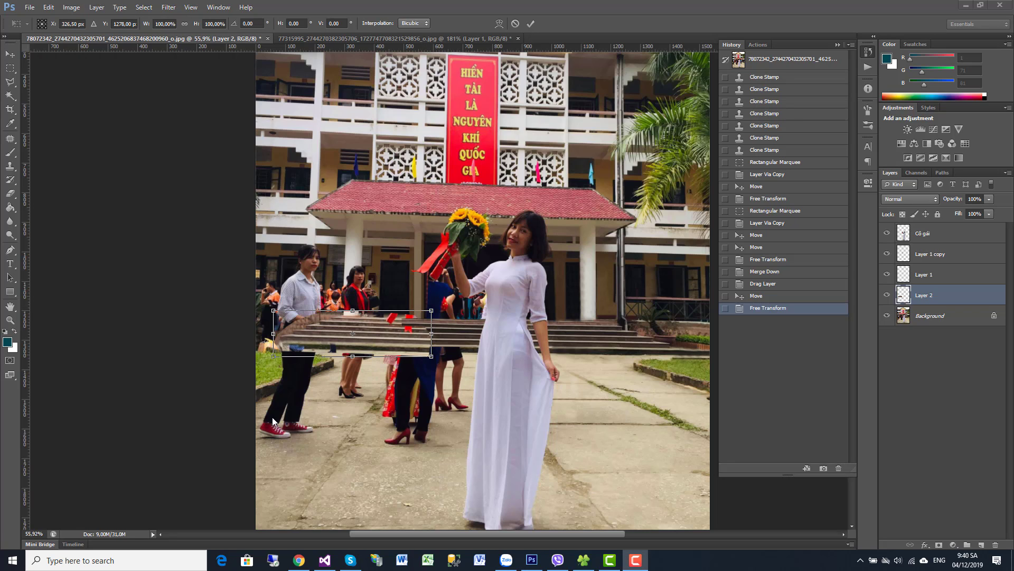
{"action": "scroll", "coordinate": [402, 331], "scroll_direction": "up", "scroll_amount": 5}
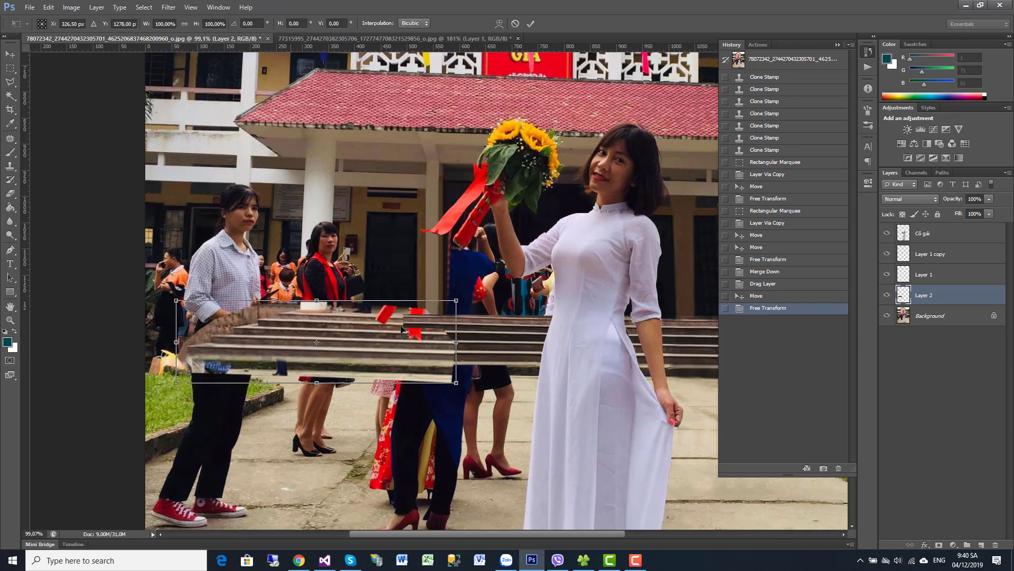
{"action": "right_click", "coordinate": [395, 331]}
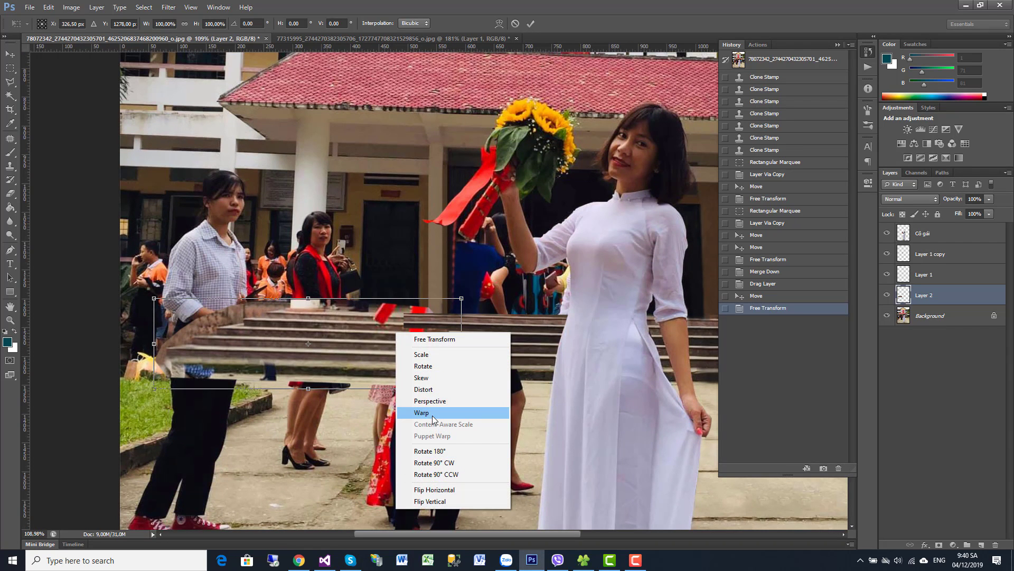
{"action": "left_click", "coordinate": [432, 391]}
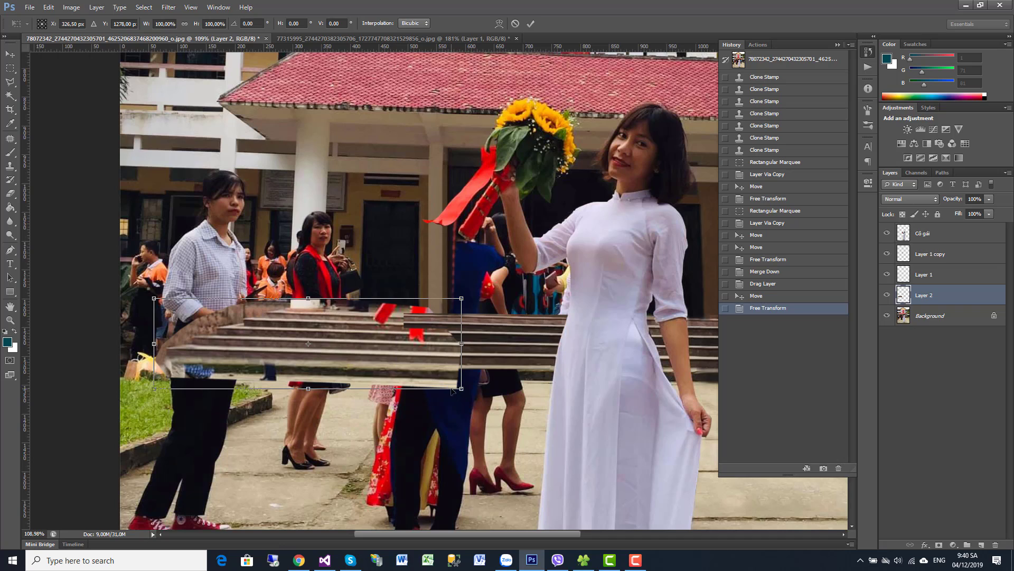
{"action": "left_click_drag", "start_coordinate": [461, 390], "coordinate": [469, 388]}
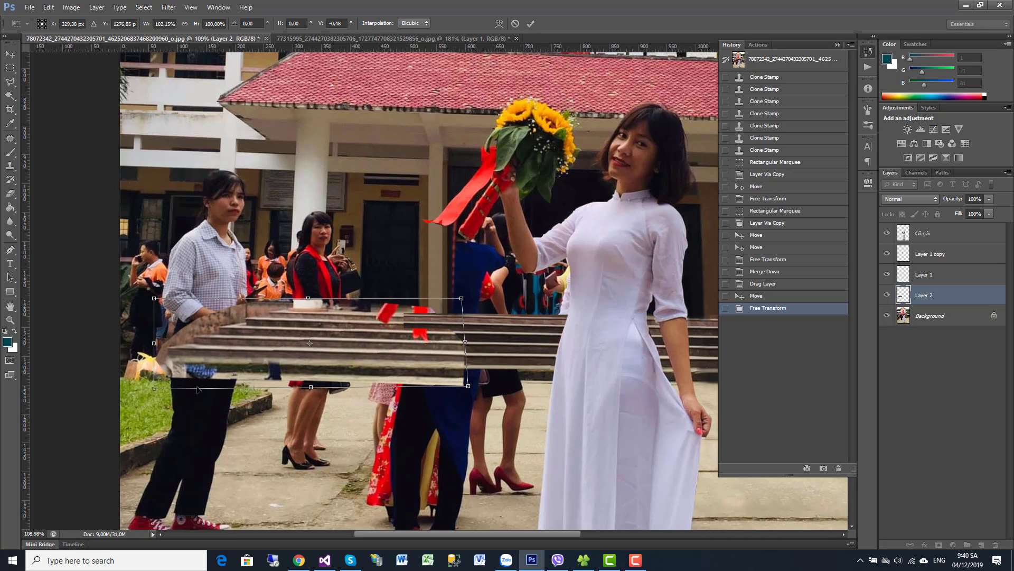
{"action": "left_click_drag", "start_coordinate": [153, 390], "coordinate": [150, 395]}
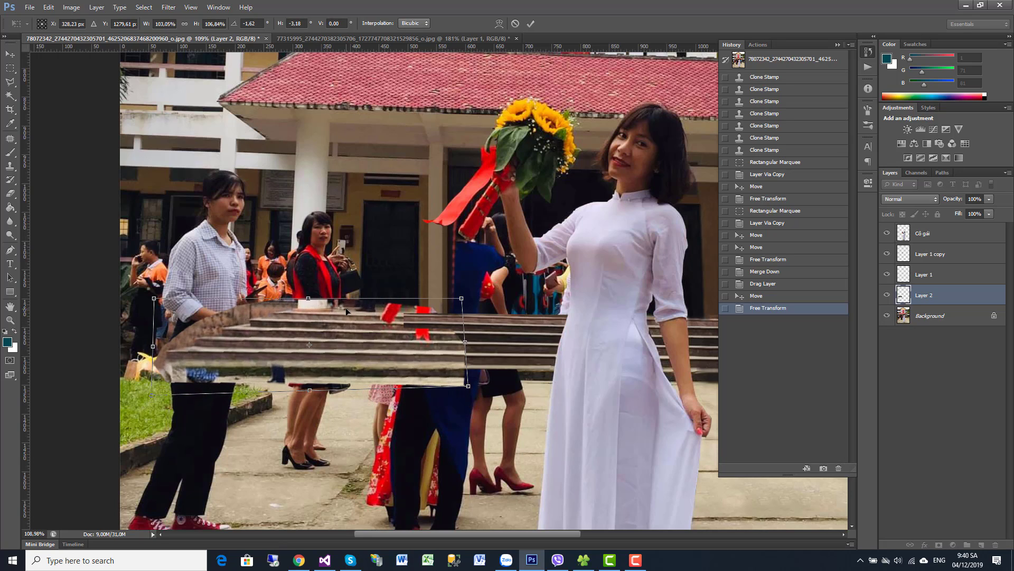
Nudge the patch left, skew its top edge to follow the stairs, and commit the transform.
{"action": "left_click_drag", "start_coordinate": [340, 316], "coordinate": [340, 318]}
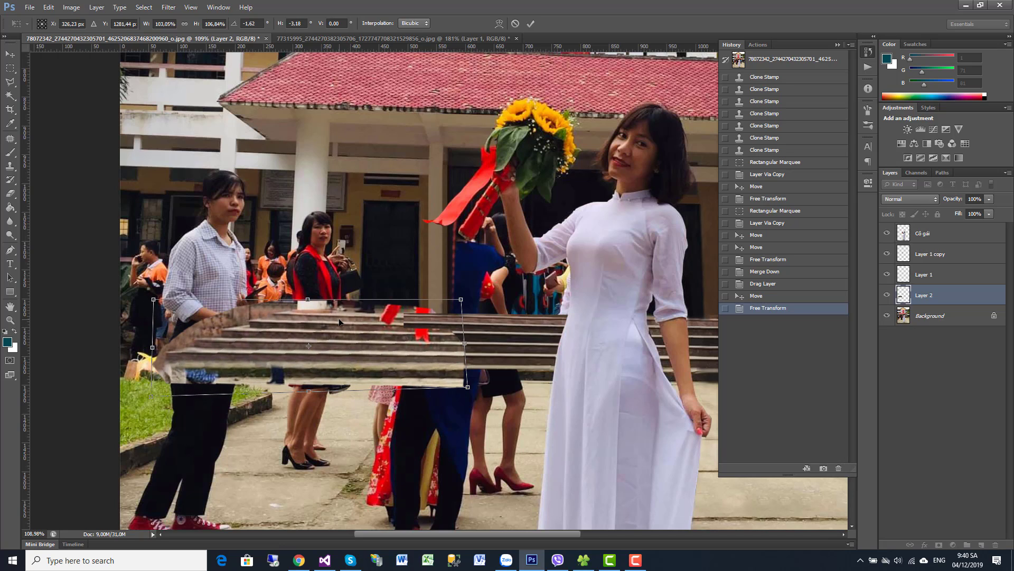
{"action": "key", "text": "shift+Left"}
{"action": "key", "text": "Left"}
{"action": "key", "text": "Left"}
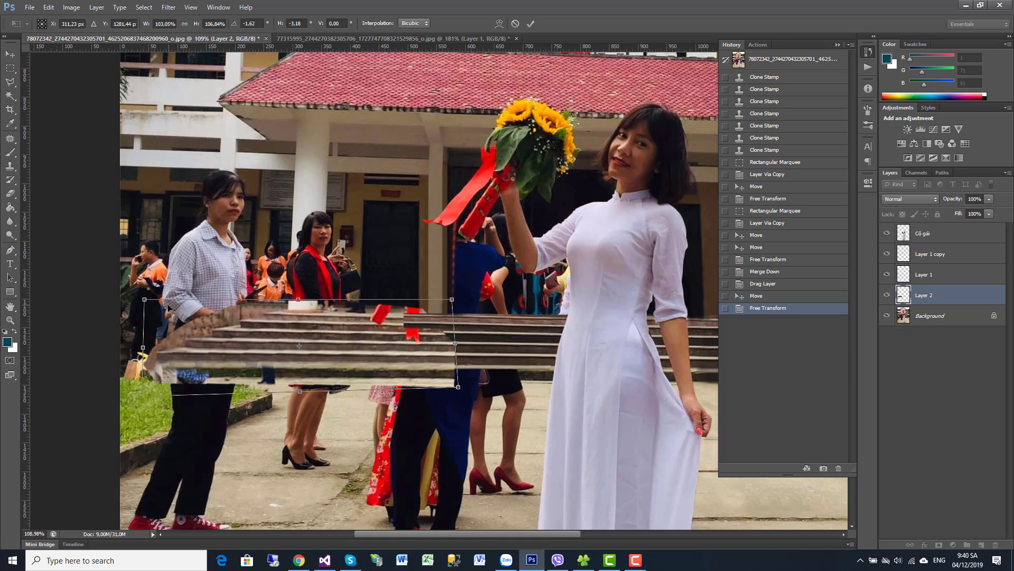
{"action": "left_click_drag", "start_coordinate": [140, 398], "coordinate": [142, 378]}
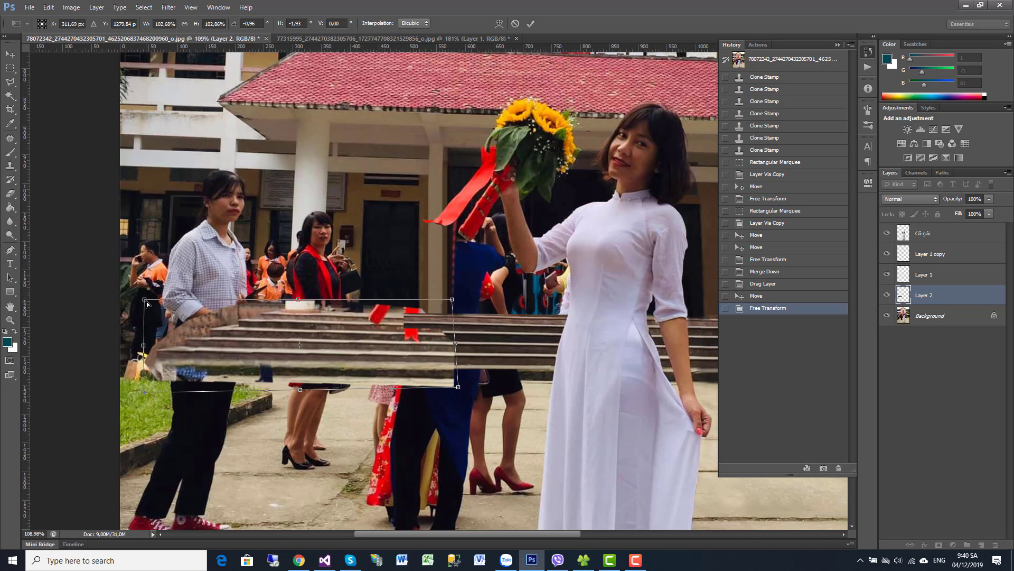
{"action": "left_click_drag", "start_coordinate": [147, 304], "coordinate": [153, 302]}
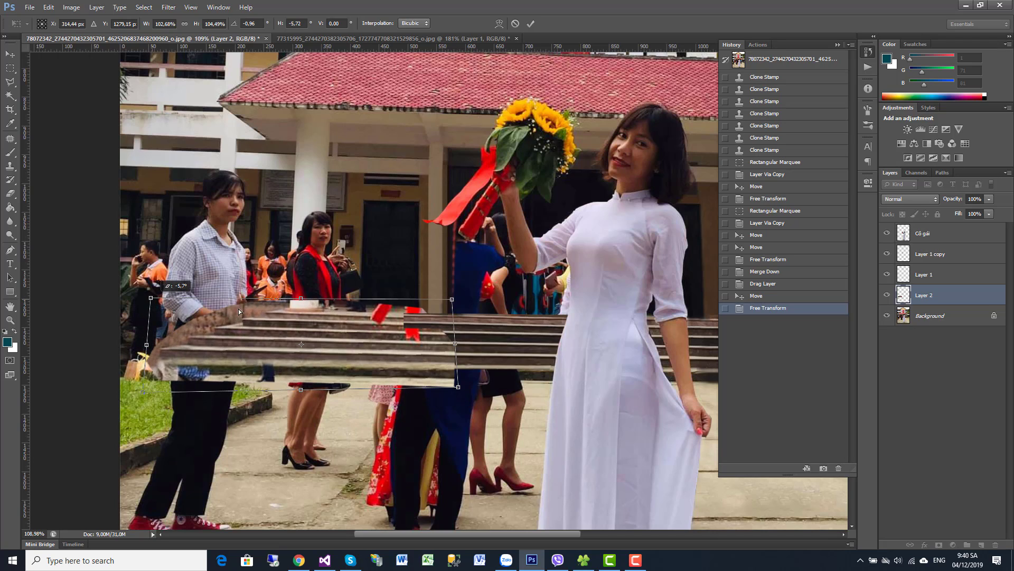
{"action": "left_click_drag", "start_coordinate": [454, 300], "coordinate": [462, 301]}
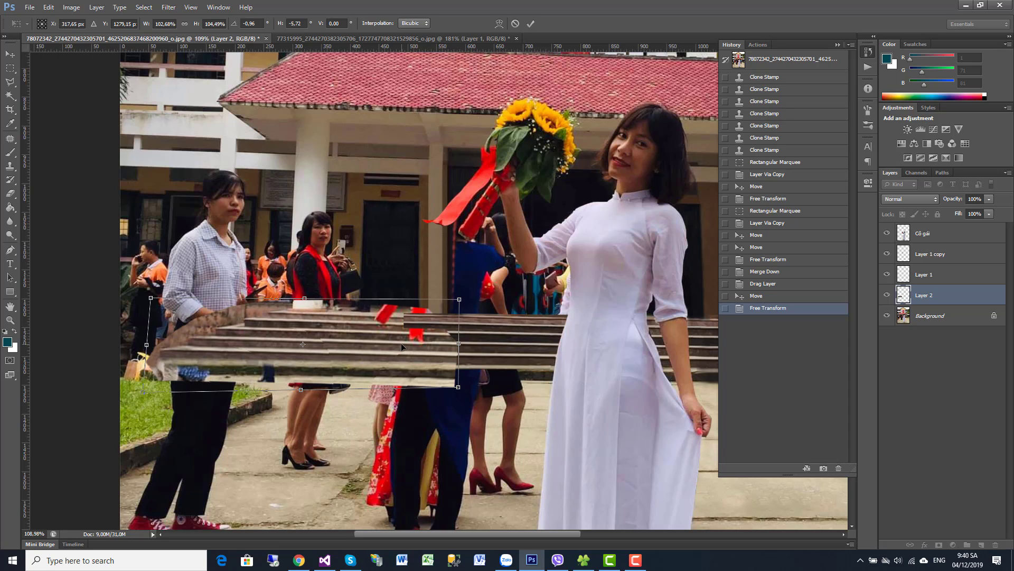
{"action": "key", "text": "Left"}
{"action": "key", "text": "Left"}
{"action": "key", "text": "Left"}
{"action": "key", "text": "Left"}
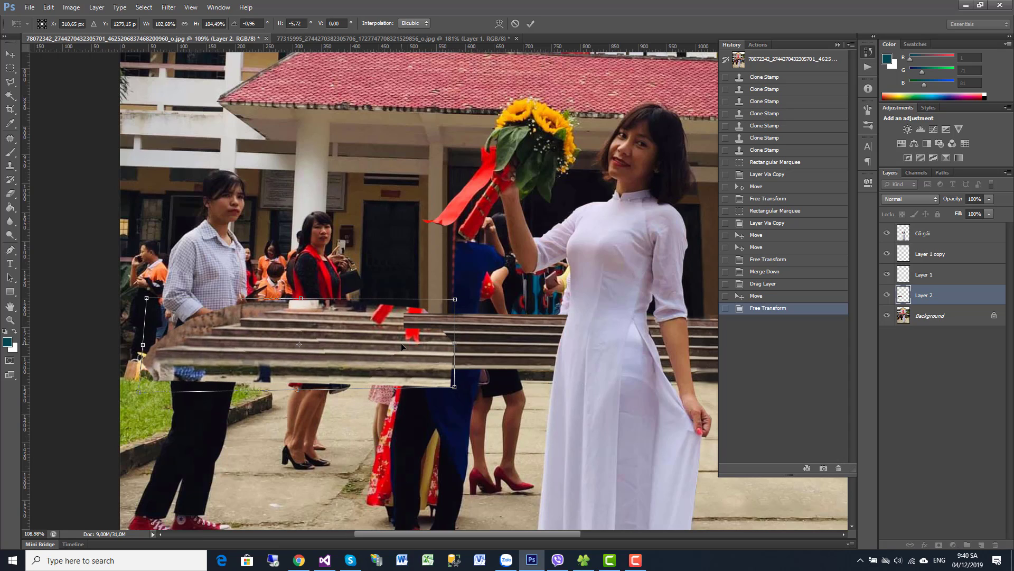
{"action": "key", "text": "Return"}
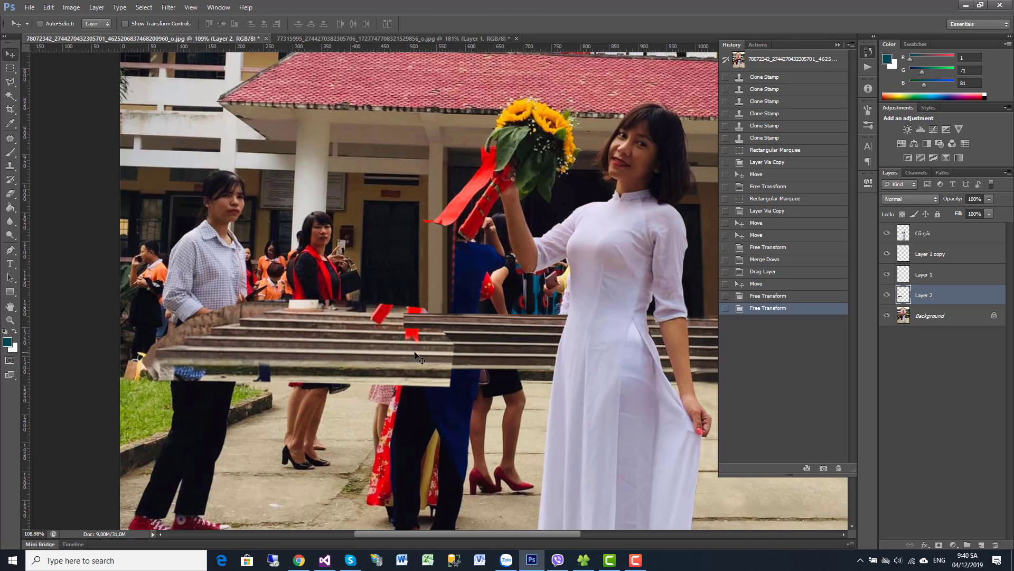
Zoom in to 200% on the stairs at the image's right side.
{"action": "left_click", "coordinate": [9, 320]}
{"action": "left_click", "coordinate": [422, 336], "text": "alt"}
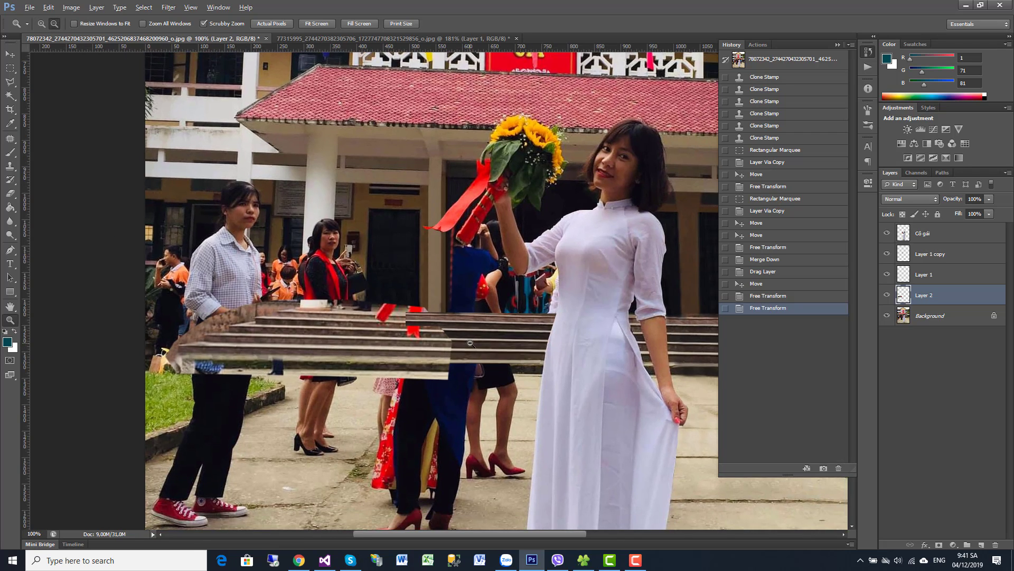
{"action": "left_click", "coordinate": [436, 349], "text": "alt"}
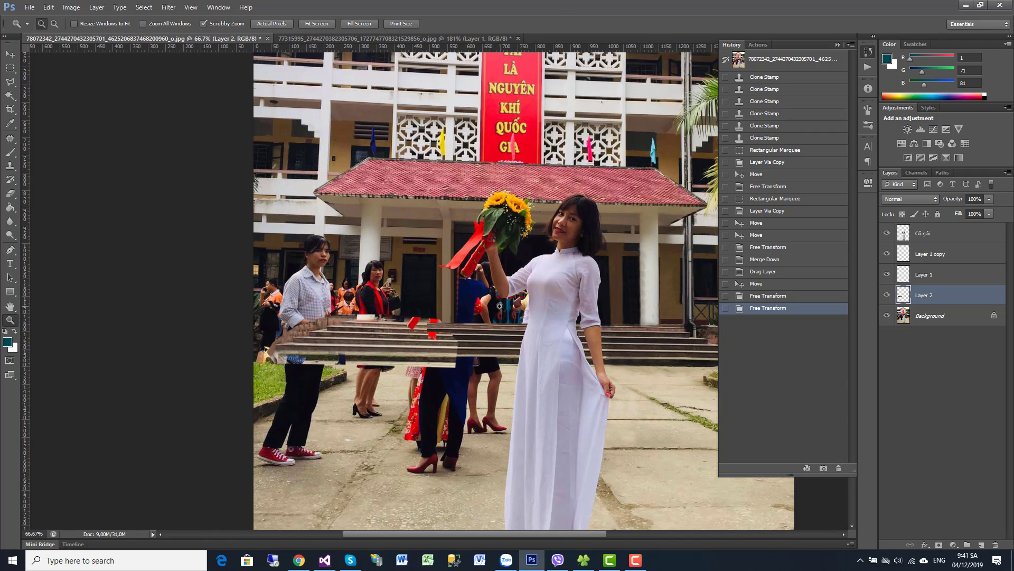
{"action": "mouse_move", "coordinate": [536, 330]}
{"action": "left_mouse_down"}
{"action": "mouse_move", "coordinate": [477, 284]}
{"action": "mouse_move", "coordinate": [513, 280]}
{"action": "left_mouse_up"}
{"action": "left_click", "coordinate": [388, 284]}
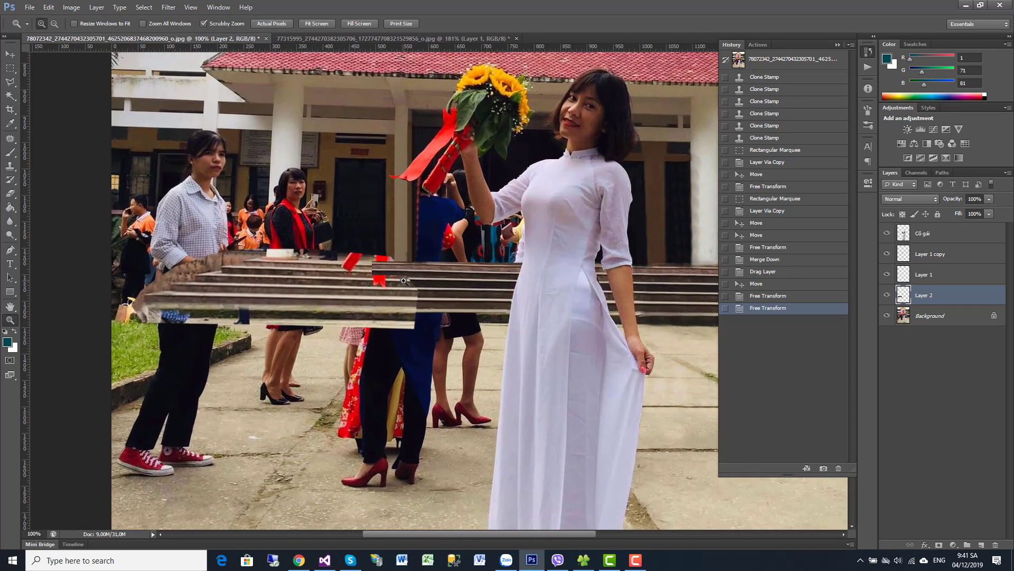
{"action": "left_click", "coordinate": [388, 284]}
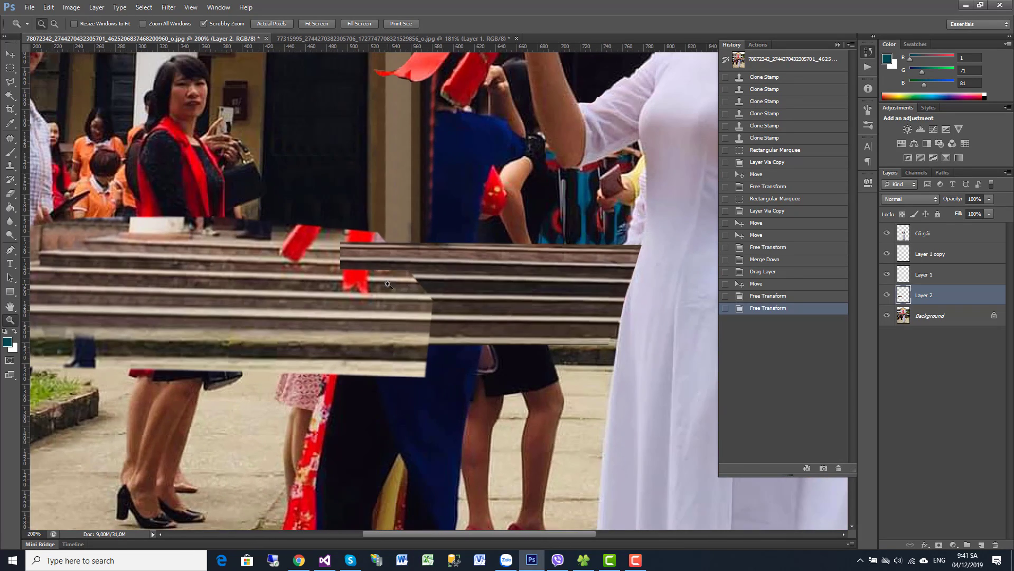
Warp the stair patch's right side up and outward toward the original stairs, then apply.
{"action": "left_click", "coordinate": [10, 54]}
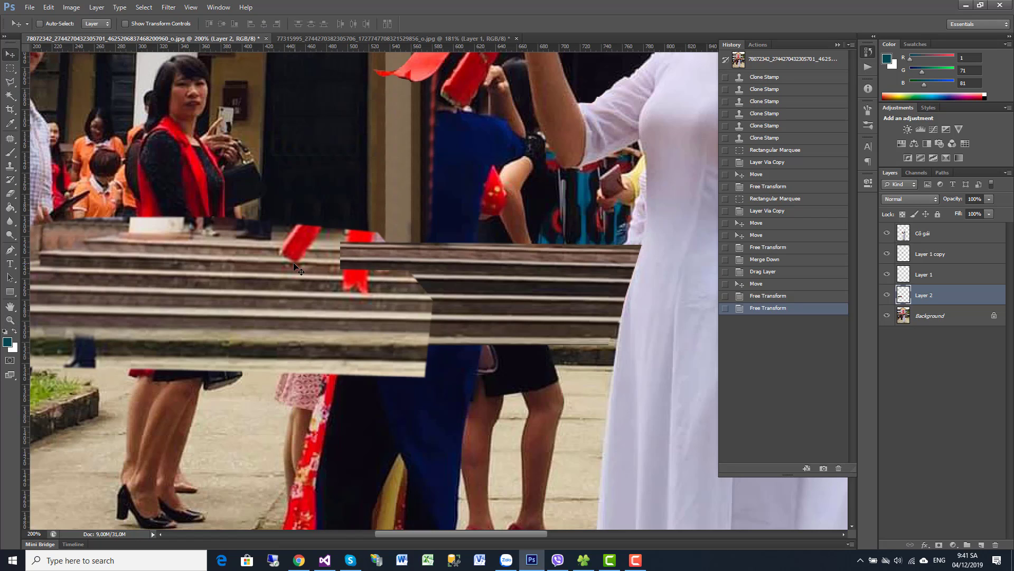
{"action": "left_click", "coordinate": [48, 7]}
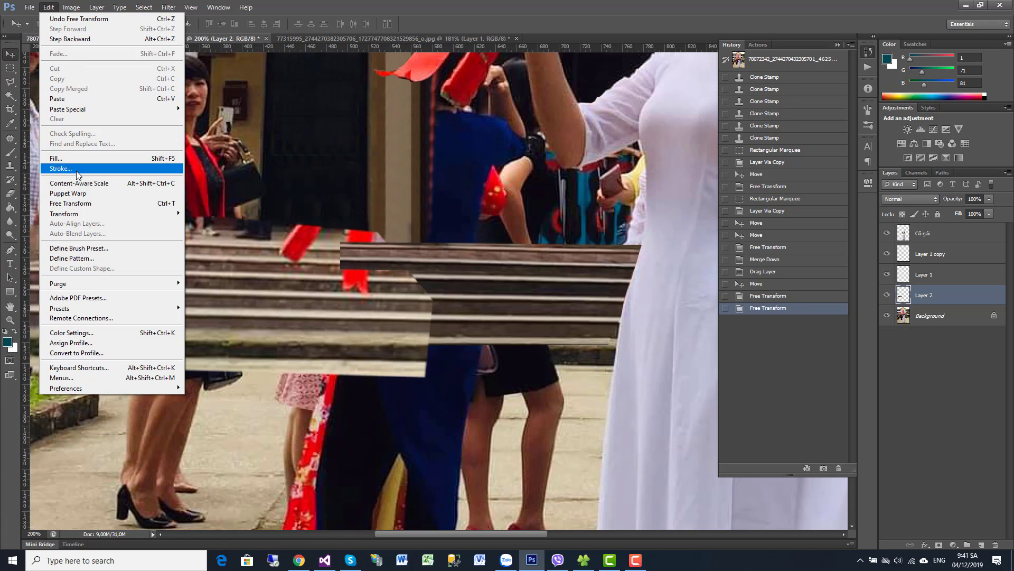
{"action": "left_click", "coordinate": [70, 203]}
{"action": "right_click", "coordinate": [358, 267]}
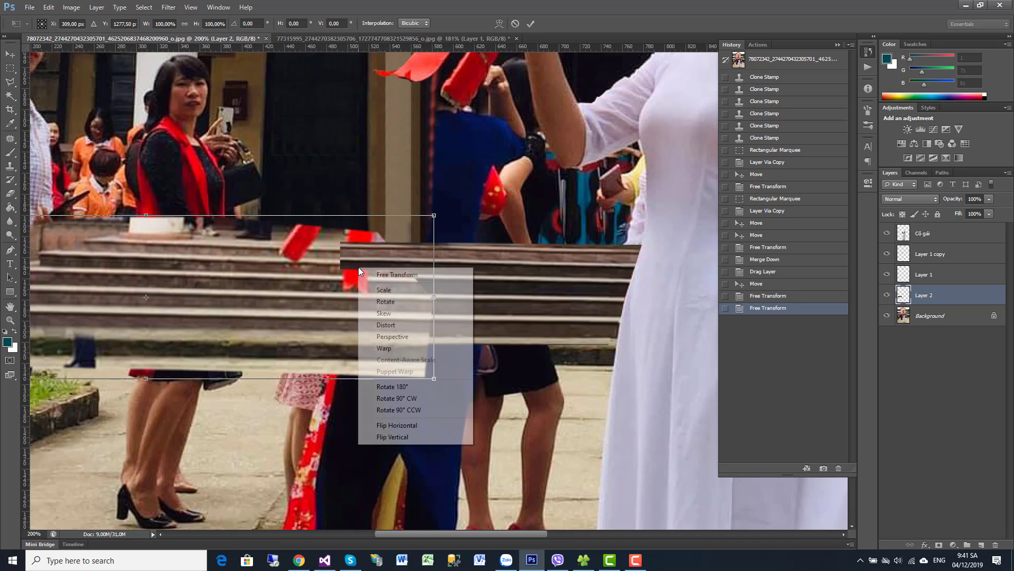
{"action": "left_click", "coordinate": [379, 347]}
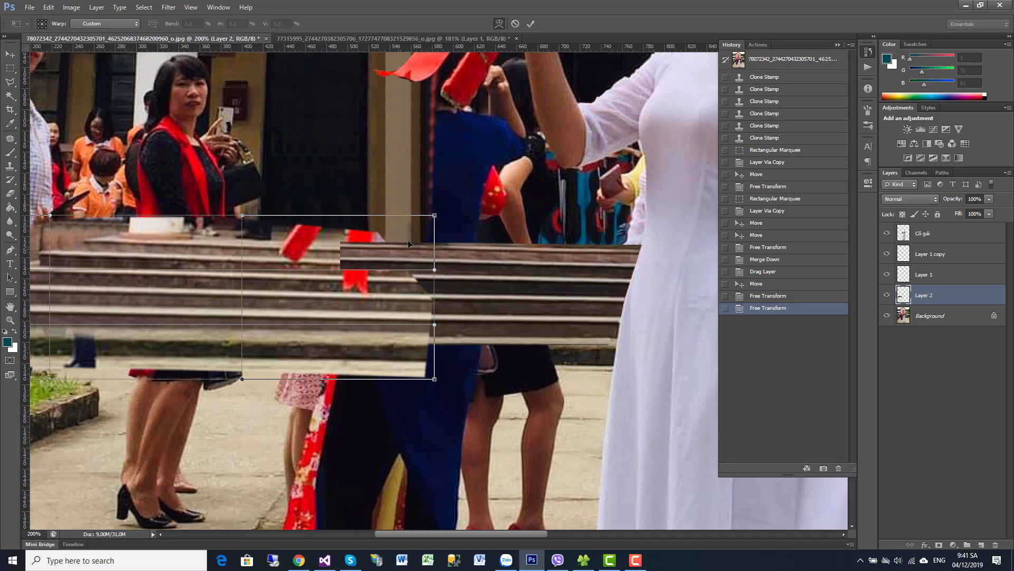
{"action": "left_click_drag", "start_coordinate": [437, 217], "coordinate": [448, 205]}
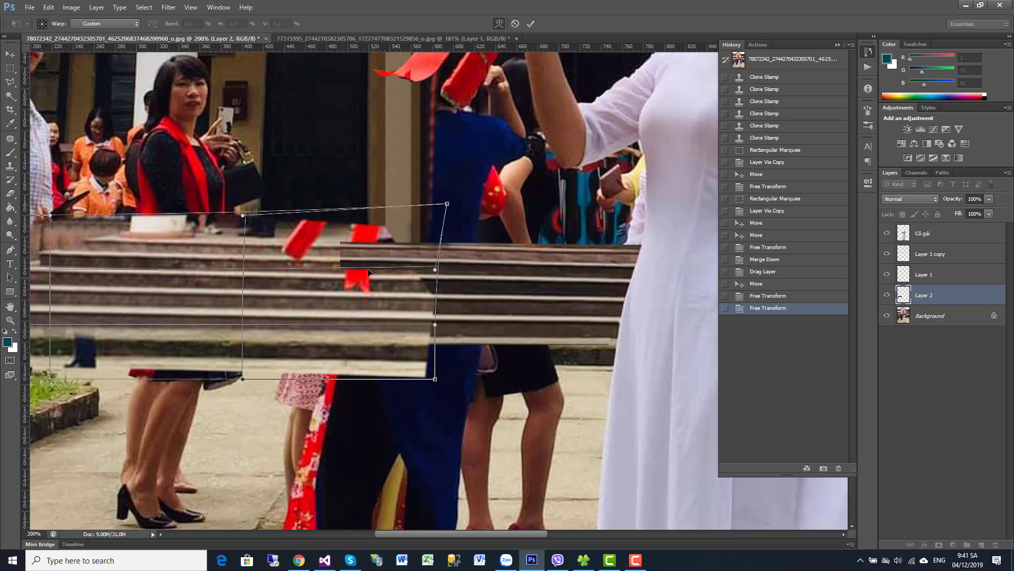
{"action": "left_click_drag", "start_coordinate": [366, 261], "coordinate": [370, 260]}
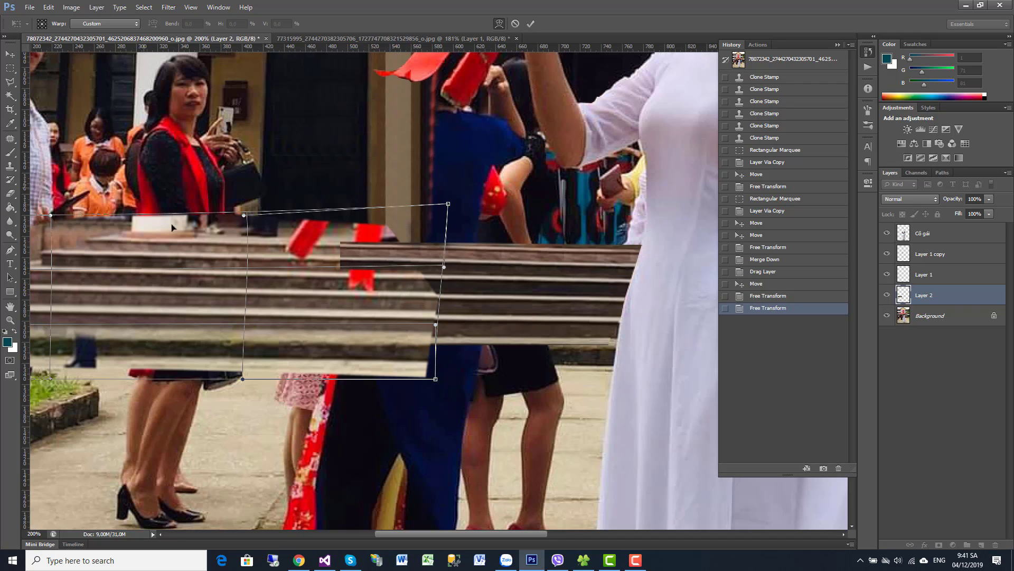
{"action": "key", "text": "Return"}
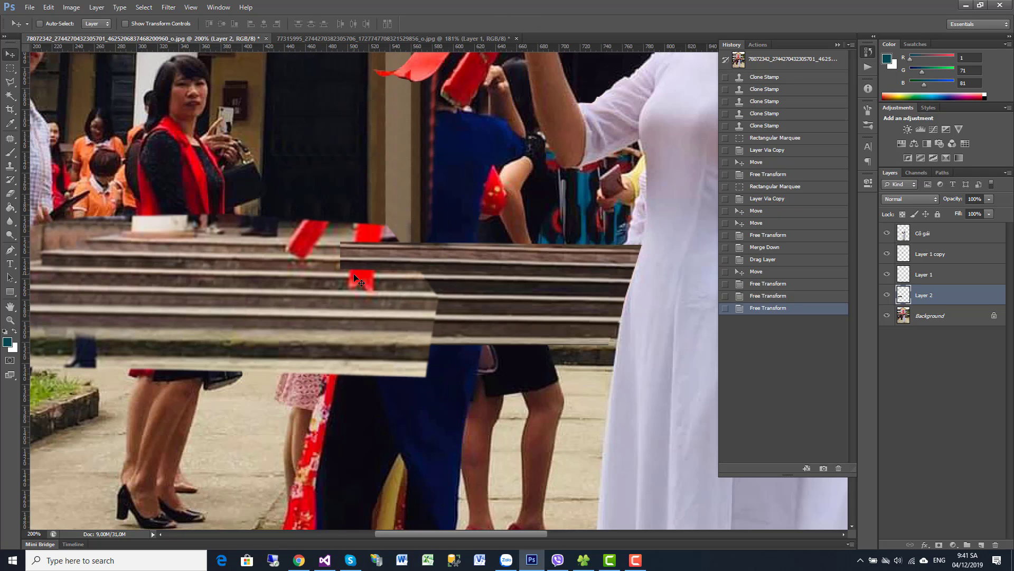
Merge Layer 2 and then Layer 1 down into the background.
{"action": "left_click_drag", "start_coordinate": [290, 277], "coordinate": [451, 285]}
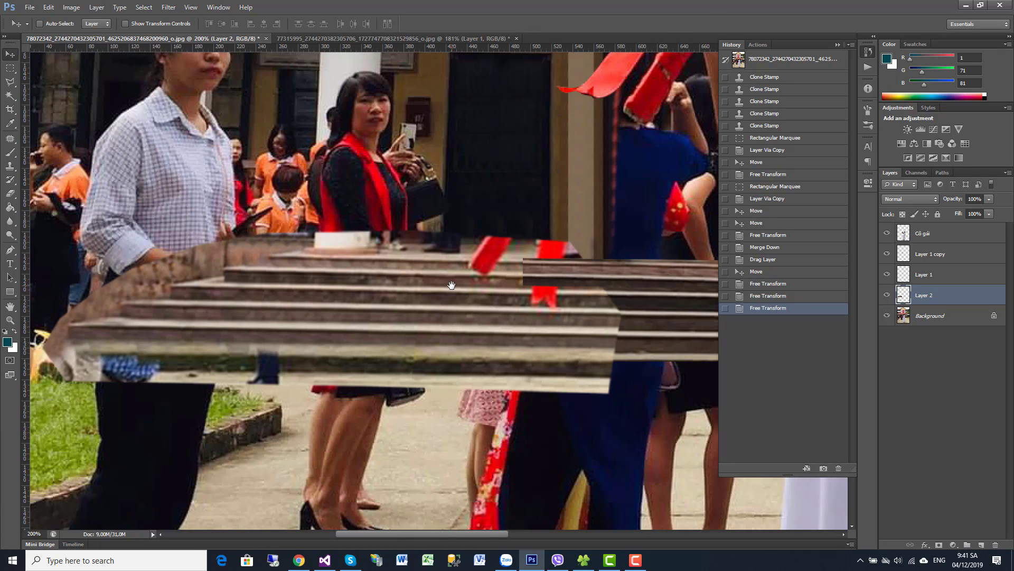
{"action": "right_click", "coordinate": [928, 299]}
{"action": "left_click", "coordinate": [846, 423]}
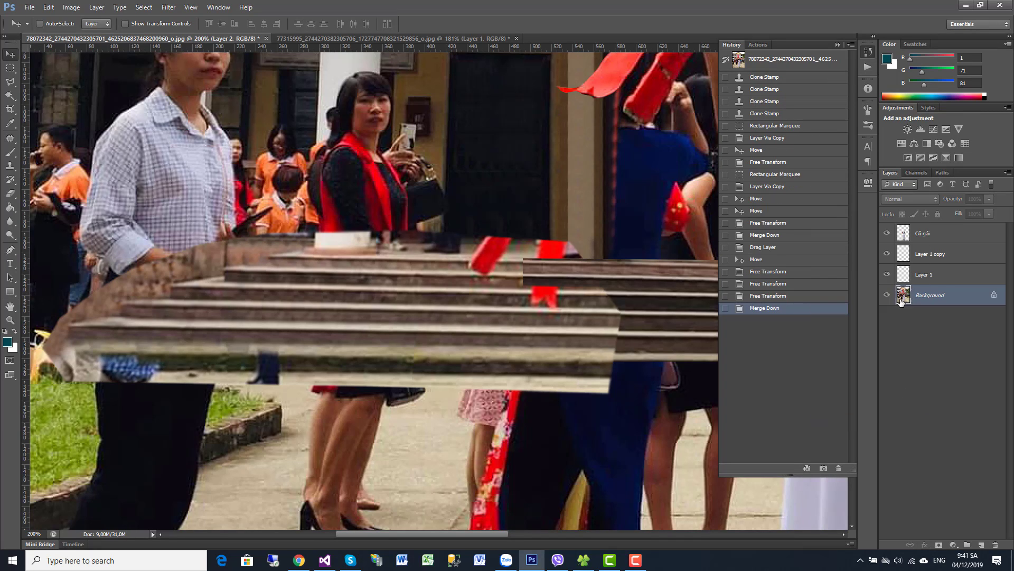
{"action": "left_click", "coordinate": [886, 275]}
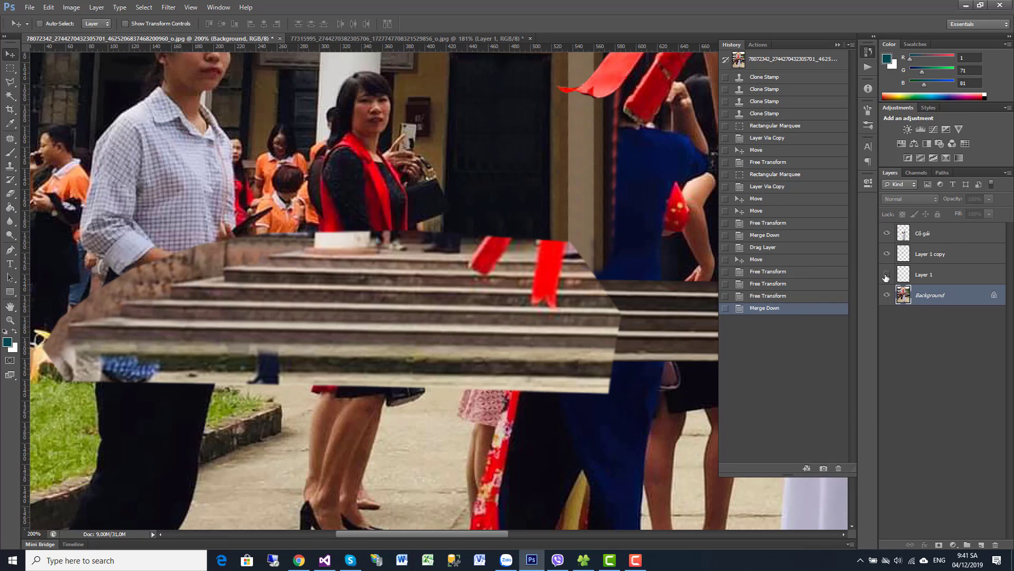
{"action": "right_click", "coordinate": [926, 274]}
{"action": "left_click", "coordinate": [859, 417]}
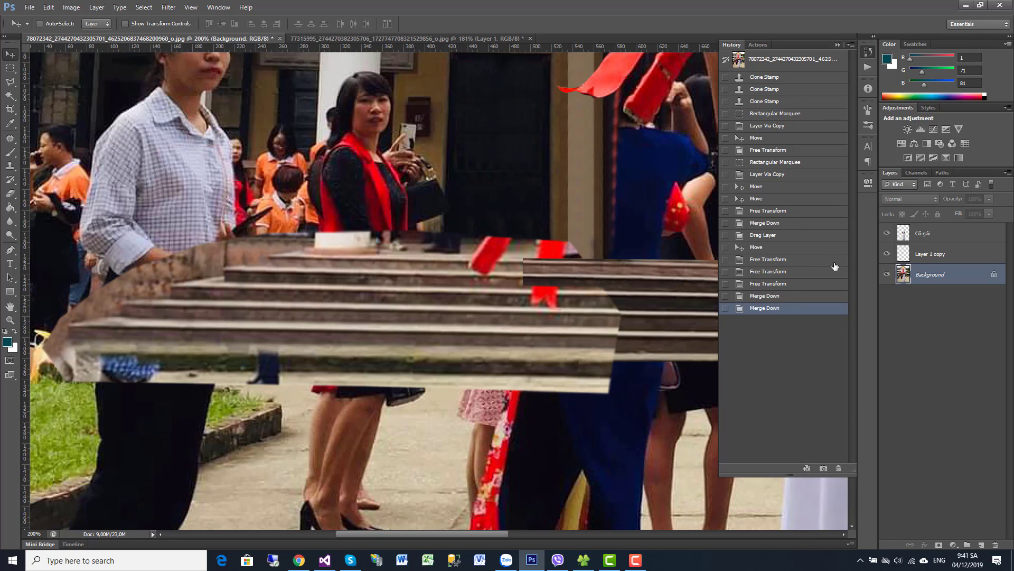
{"action": "left_click", "coordinate": [725, 259]}
Fit the image on screen, show the Cô gái layer, and delete Layer 1 copy.
{"action": "key", "text": "ctrl+minus"}
{"action": "key", "text": "ctrl+minus"}
{"action": "key", "text": "ctrl+minus"}
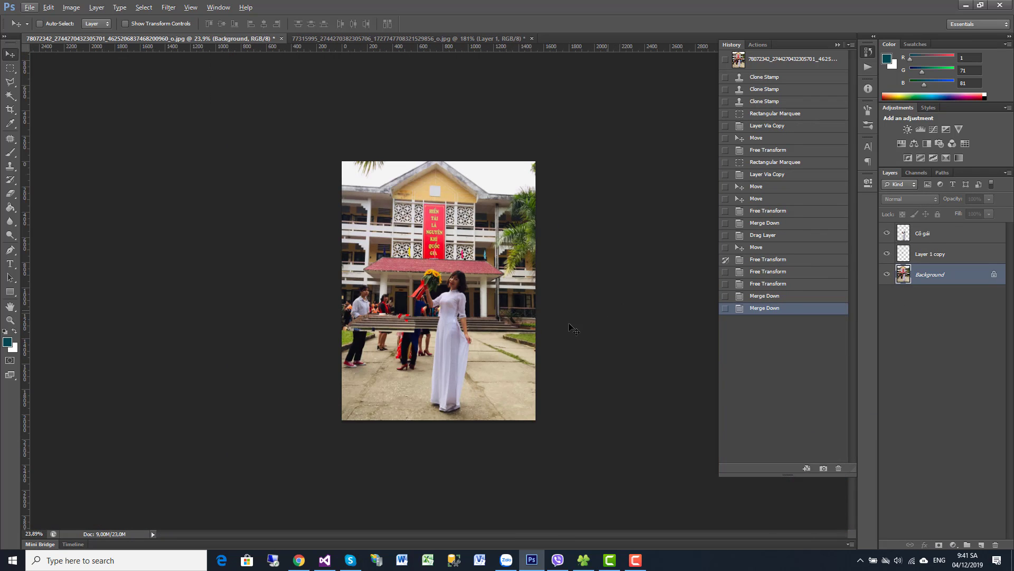
{"action": "key", "text": "ctrl+0"}
{"action": "scroll", "coordinate": [459, 326], "scroll_direction": "up", "scroll_amount": 1}
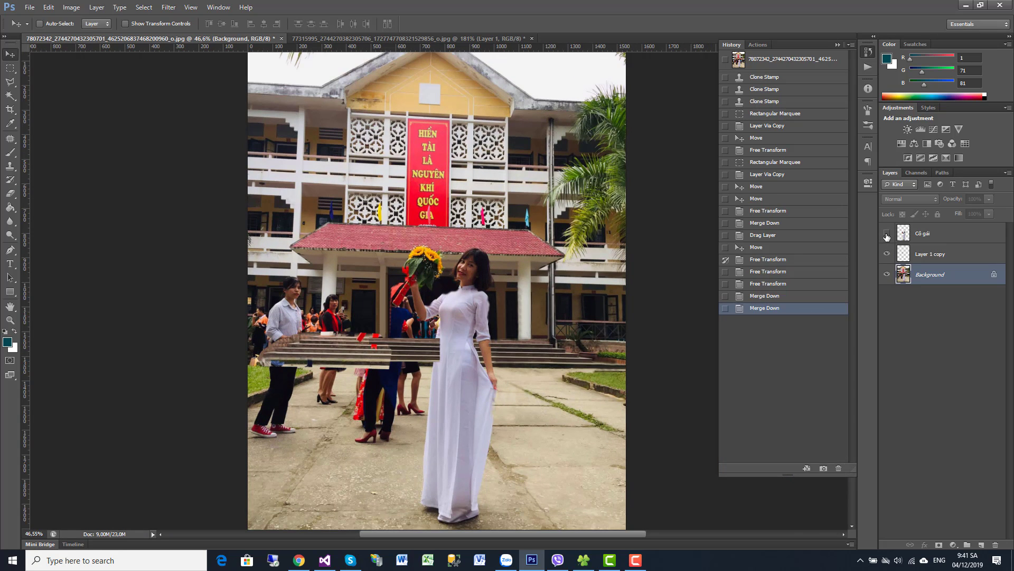
{"action": "left_click", "coordinate": [887, 235]}
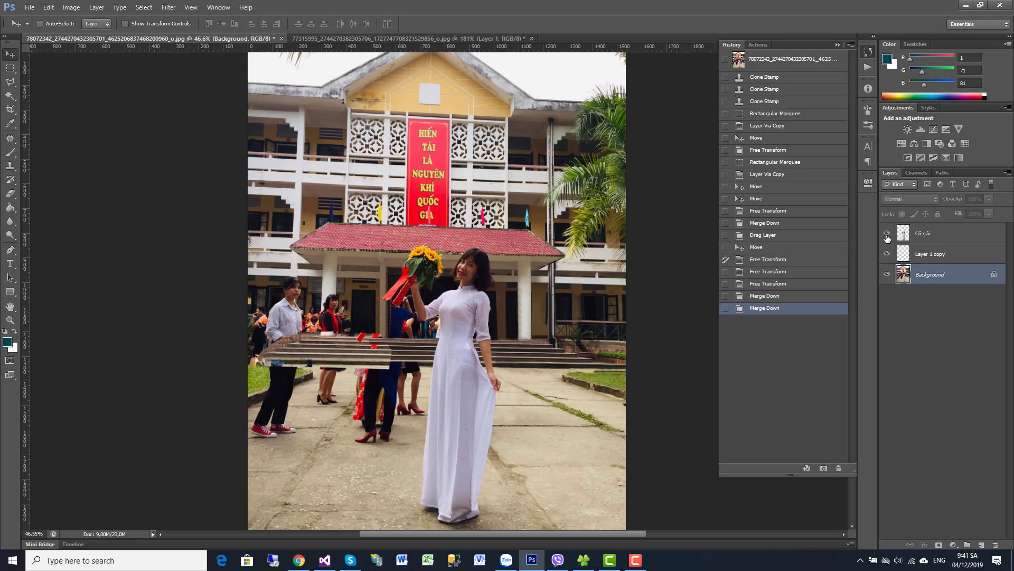
{"action": "left_click", "coordinate": [915, 256]}
{"action": "key", "text": "Delete"}
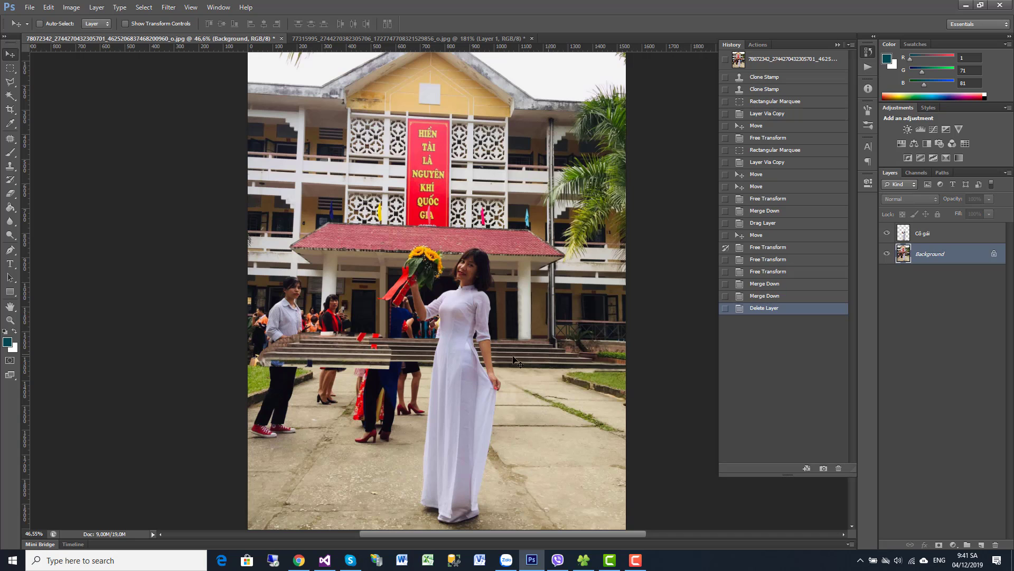
Zoom in on the red high heels and set the Clone Stamp brush to 77 px.
{"action": "scroll", "coordinate": [356, 337], "scroll_direction": "up", "scroll_amount": 2, "text": "alt"}
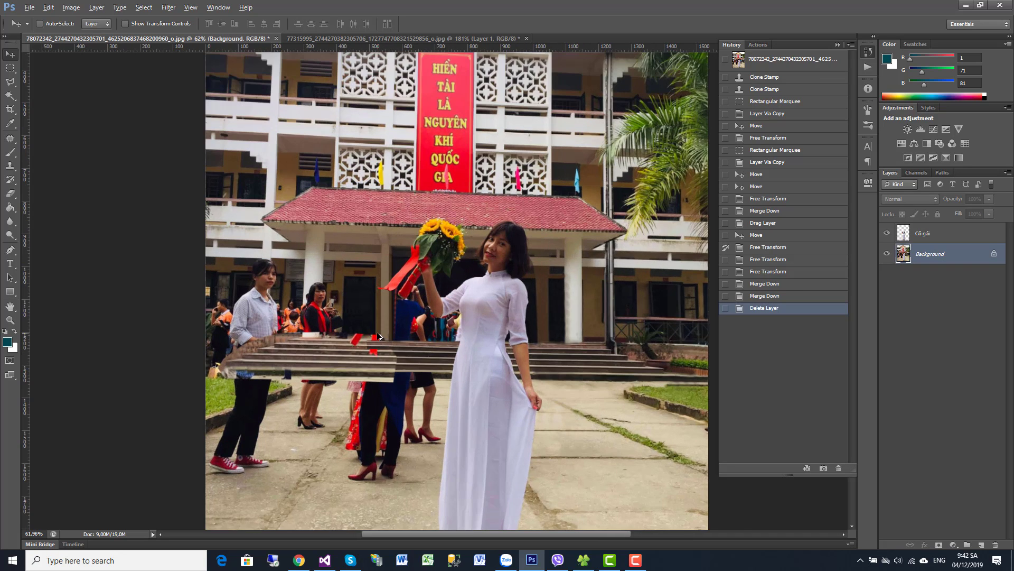
{"action": "scroll", "coordinate": [366, 343], "scroll_direction": "up", "scroll_amount": 2, "text": "alt"}
{"action": "scroll", "coordinate": [366, 343], "scroll_direction": "up", "scroll_amount": 2, "text": "alt"}
{"action": "scroll", "coordinate": [404, 408], "scroll_direction": "up", "scroll_amount": 2, "text": "alt"}
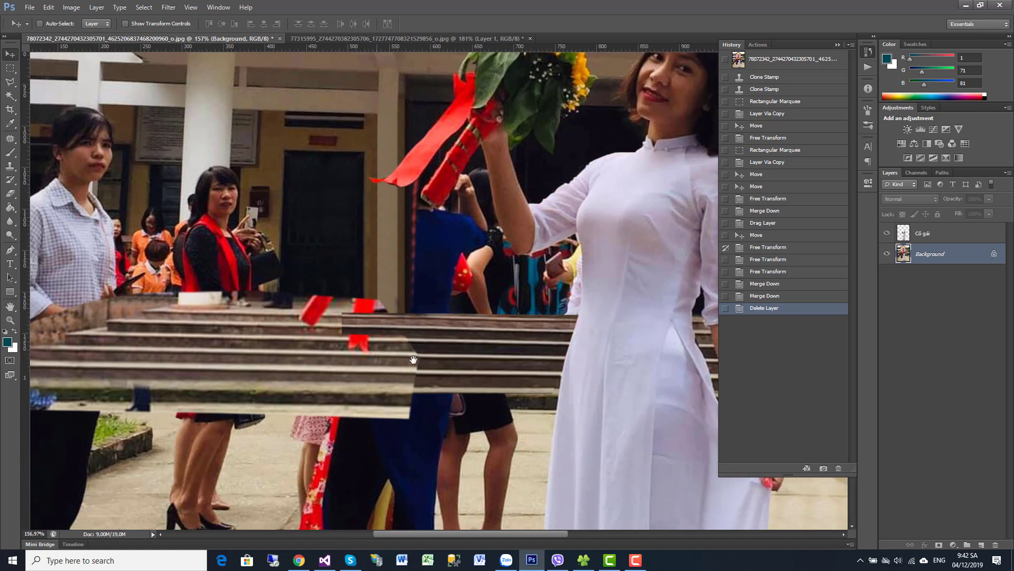
{"action": "left_click_drag", "start_coordinate": [400, 504], "coordinate": [462, 220]}
{"action": "scroll", "coordinate": [512, 357], "scroll_direction": "up", "scroll_amount": 2, "text": "alt"}
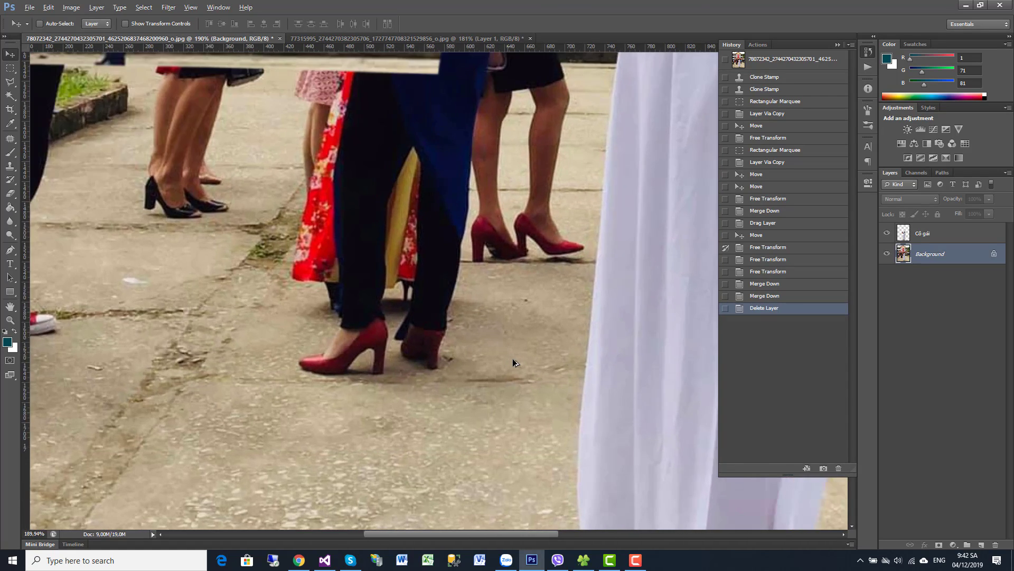
{"action": "scroll", "coordinate": [512, 363], "scroll_direction": "up", "scroll_amount": 3, "text": "alt"}
{"action": "left_click_drag", "start_coordinate": [32, 307], "coordinate": [83, 171]}
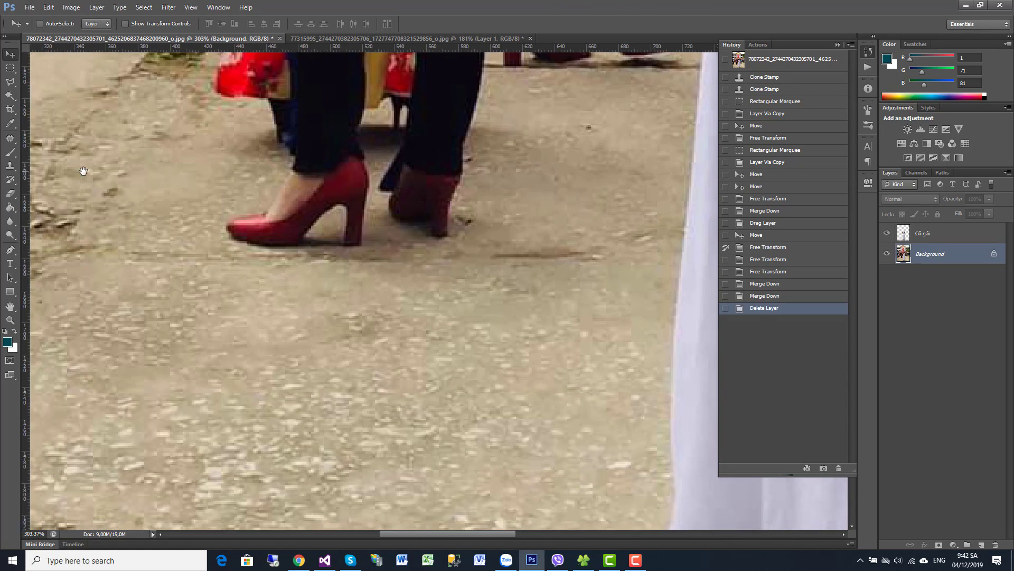
{"action": "left_click", "coordinate": [10, 166]}
{"action": "right_click", "coordinate": [279, 301]}
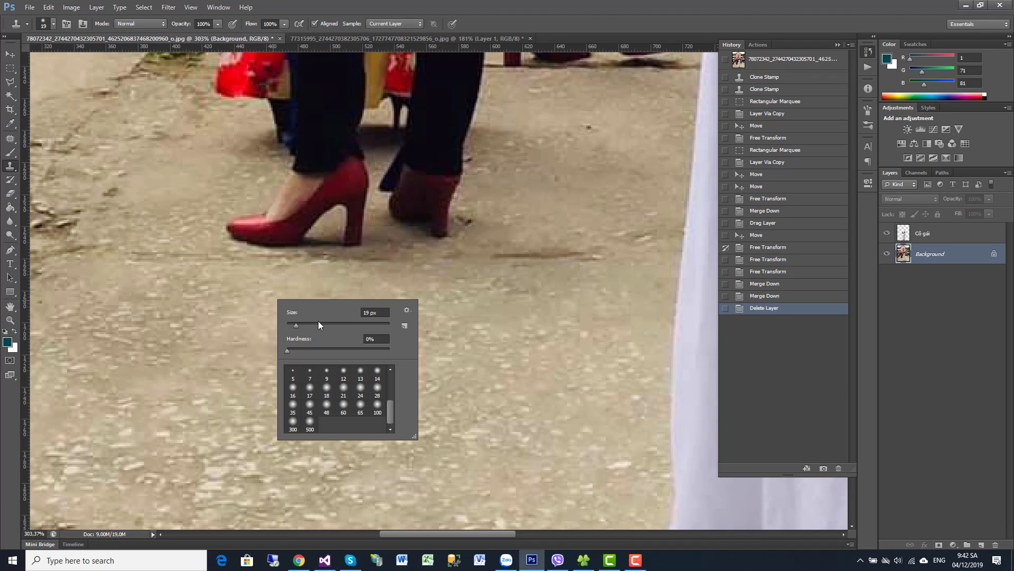
{"action": "left_click_drag", "start_coordinate": [319, 325], "coordinate": [326, 325]}
{"action": "key", "text": "Return"}
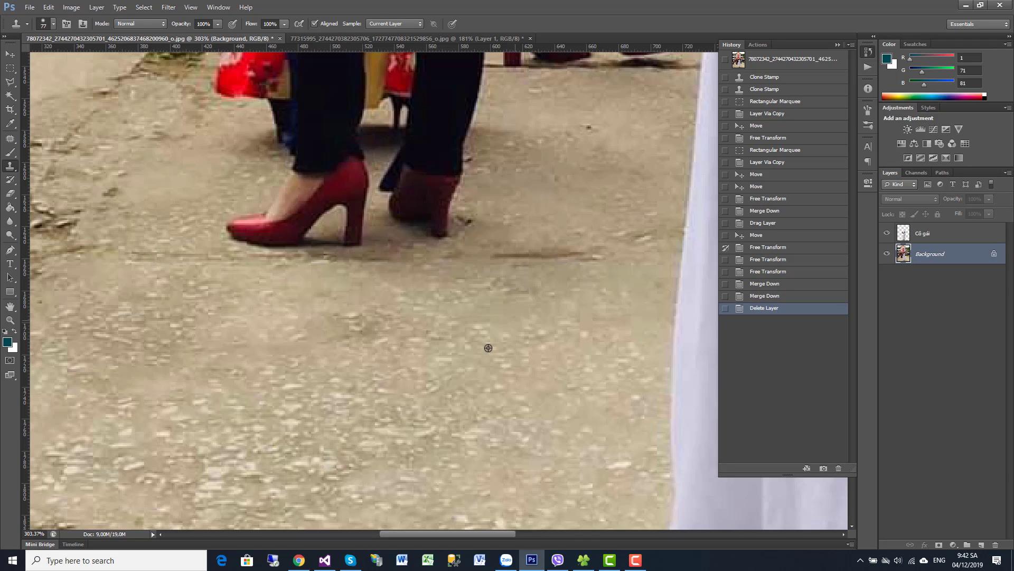
Clone pavement over both red high-heeled shoes.
{"action": "left_click_drag", "start_coordinate": [232, 228], "coordinate": [290, 240]}
{"action": "mouse_move", "coordinate": [317, 201]}
{"action": "left_mouse_down"}
{"action": "mouse_move", "coordinate": [338, 220]}
{"action": "mouse_move", "coordinate": [428, 222]}
{"action": "mouse_move", "coordinate": [433, 212]}
{"action": "left_mouse_up"}
{"action": "mouse_move", "coordinate": [339, 174]}
{"action": "left_mouse_down"}
{"action": "mouse_move", "coordinate": [332, 186]}
{"action": "mouse_move", "coordinate": [308, 182]}
{"action": "mouse_move", "coordinate": [449, 179]}
{"action": "left_mouse_up"}
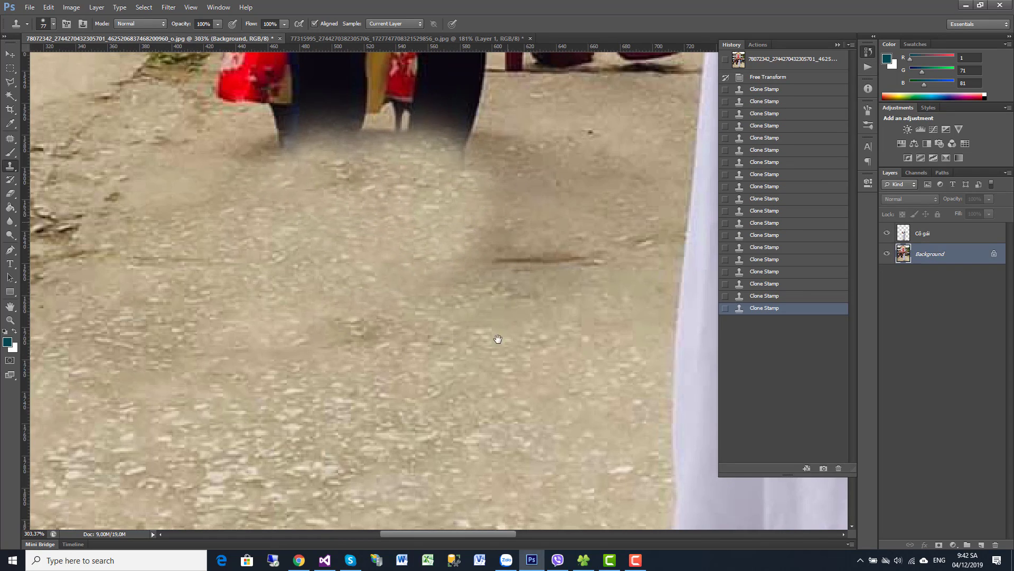
{"action": "left_click_drag", "start_coordinate": [498, 339], "coordinate": [493, 367]}
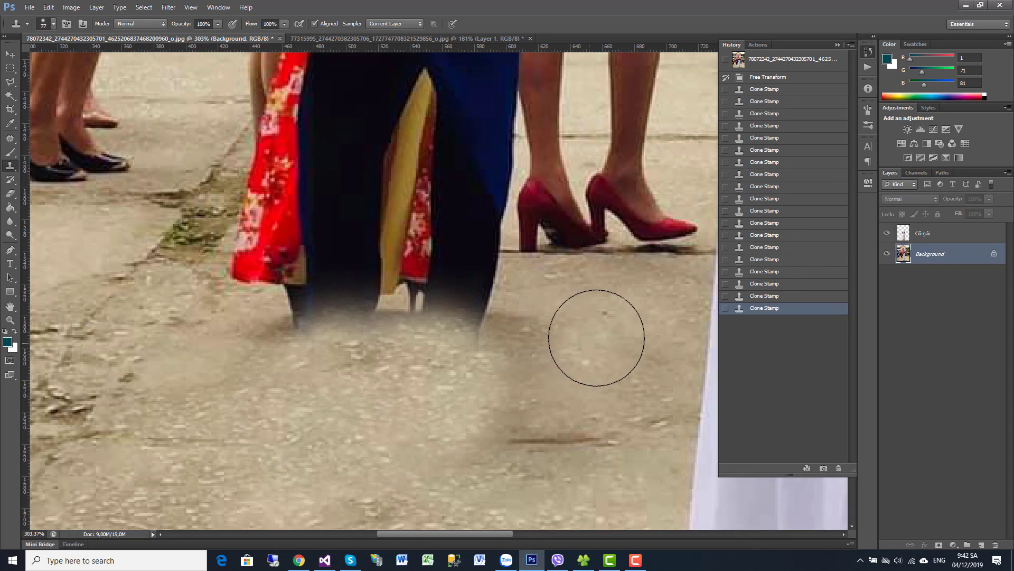
Sample nearby pavement and paint over the dark dress hem and red dress fabric.
{"action": "left_click", "coordinate": [571, 439], "text": "alt"}
{"action": "mouse_move", "coordinate": [483, 448]}
{"action": "left_mouse_down"}
{"action": "mouse_move", "coordinate": [516, 440]}
{"action": "mouse_move", "coordinate": [422, 444]}
{"action": "left_mouse_up"}
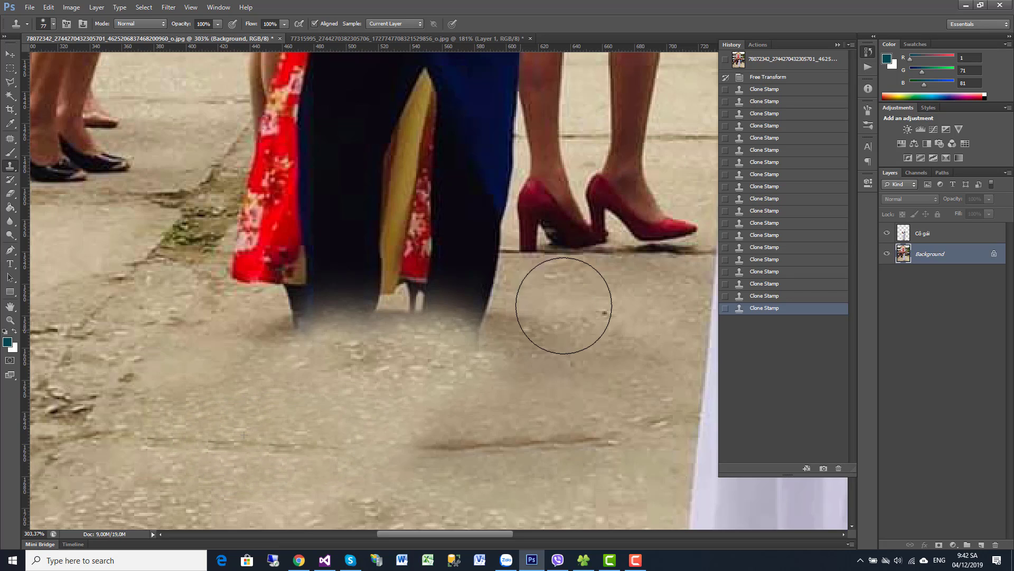
{"action": "mouse_move", "coordinate": [590, 334]}
{"action": "left_mouse_down"}
{"action": "mouse_move", "coordinate": [302, 323]}
{"action": "mouse_move", "coordinate": [491, 347]}
{"action": "mouse_move", "coordinate": [527, 309]}
{"action": "left_mouse_up"}
{"action": "scroll", "coordinate": [527, 309], "scroll_direction": "down", "scroll_amount": 4}
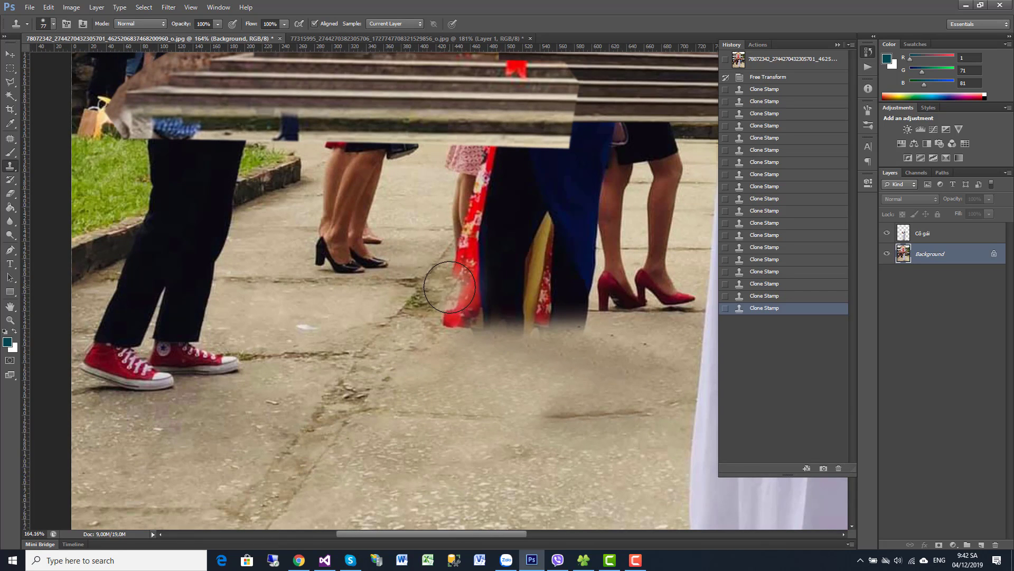
{"action": "mouse_move", "coordinate": [463, 268]}
{"action": "left_mouse_down"}
{"action": "mouse_move", "coordinate": [464, 324]}
{"action": "mouse_move", "coordinate": [674, 301]}
{"action": "mouse_move", "coordinate": [641, 276]}
{"action": "mouse_move", "coordinate": [548, 288]}
{"action": "mouse_move", "coordinate": [520, 249]}
{"action": "mouse_move", "coordinate": [480, 247]}
{"action": "mouse_move", "coordinate": [468, 227]}
{"action": "mouse_move", "coordinate": [453, 227]}
{"action": "mouse_move", "coordinate": [503, 203]}
{"action": "mouse_move", "coordinate": [567, 233]}
{"action": "mouse_move", "coordinate": [573, 248]}
{"action": "mouse_move", "coordinate": [655, 248]}
{"action": "mouse_move", "coordinate": [486, 275]}
{"action": "left_mouse_up"}
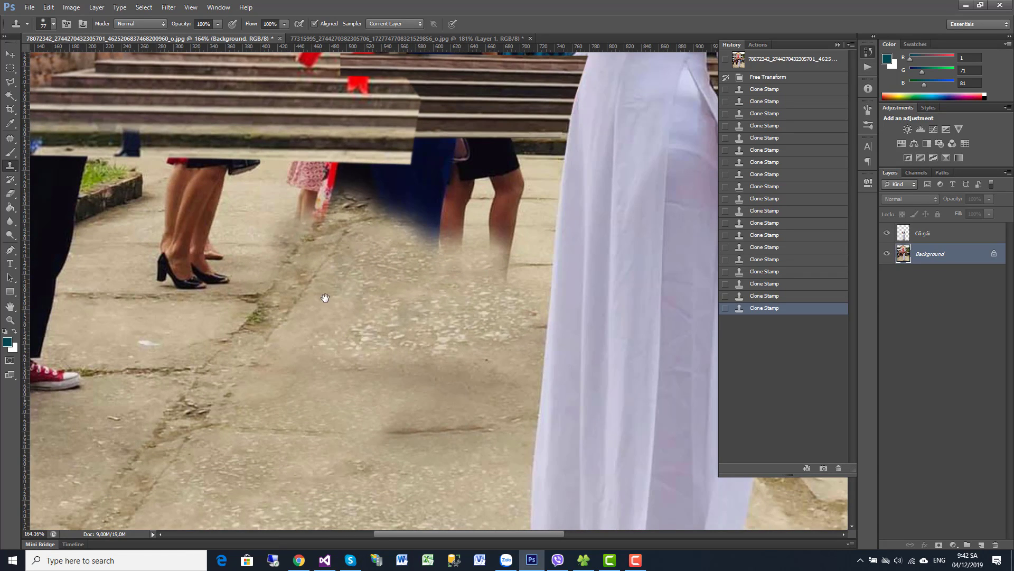
{"action": "mouse_move", "coordinate": [325, 297]}
{"action": "left_mouse_down"}
{"action": "mouse_move", "coordinate": [491, 362]}
{"action": "mouse_move", "coordinate": [369, 357]}
{"action": "left_mouse_up"}
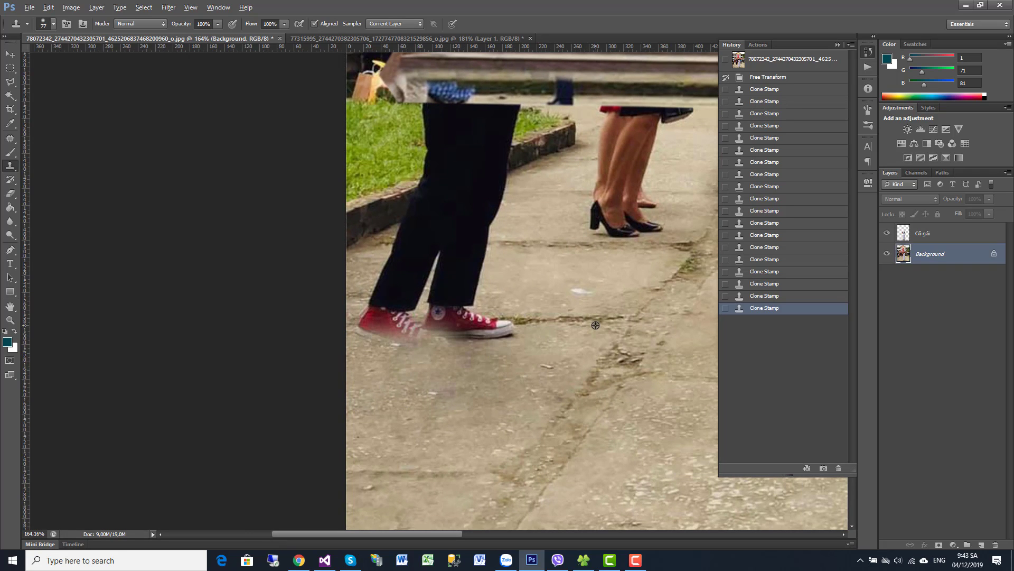
Cover the red sneaker toe and paper scrap, then rebuild curb texture over the trousers' edge.
{"action": "mouse_move", "coordinate": [498, 327]}
{"action": "left_mouse_down"}
{"action": "mouse_move", "coordinate": [462, 367]}
{"action": "mouse_move", "coordinate": [489, 317]}
{"action": "mouse_move", "coordinate": [495, 331]}
{"action": "mouse_move", "coordinate": [444, 317]}
{"action": "mouse_move", "coordinate": [391, 322]}
{"action": "mouse_move", "coordinate": [380, 306]}
{"action": "mouse_move", "coordinate": [463, 296]}
{"action": "left_mouse_up"}
{"action": "left_click", "coordinate": [495, 331]}
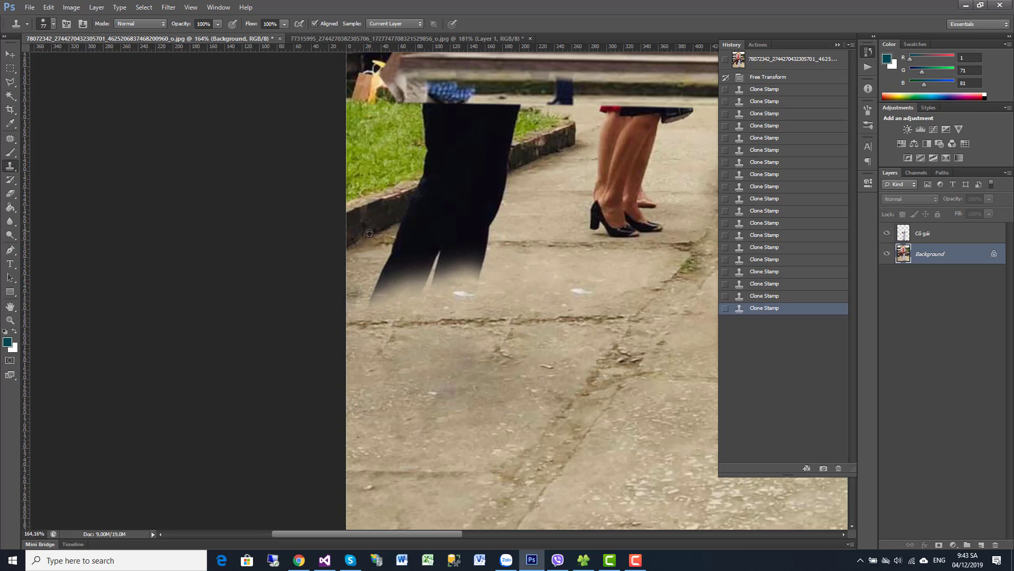
{"action": "left_click", "coordinate": [541, 154], "text": "alt"}
{"action": "mouse_move", "coordinate": [487, 170]}
{"action": "left_mouse_down"}
{"action": "mouse_move", "coordinate": [499, 172]}
{"action": "mouse_move", "coordinate": [466, 211]}
{"action": "left_mouse_up"}
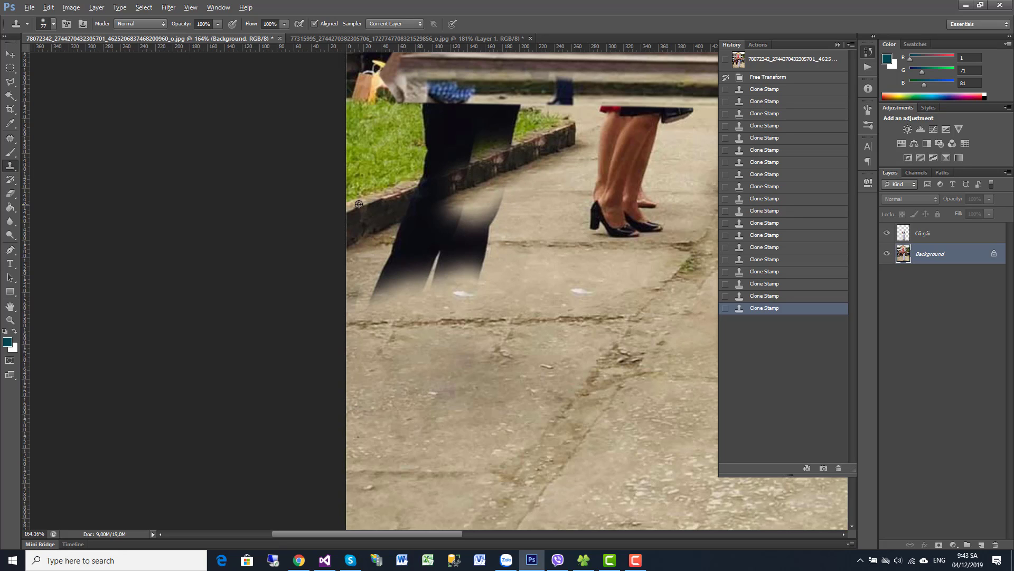
{"action": "mouse_move", "coordinate": [412, 185]}
{"action": "left_mouse_down"}
{"action": "mouse_move", "coordinate": [424, 176]}
{"action": "mouse_move", "coordinate": [408, 200]}
{"action": "mouse_move", "coordinate": [426, 189]}
{"action": "mouse_move", "coordinate": [402, 198]}
{"action": "left_mouse_up"}
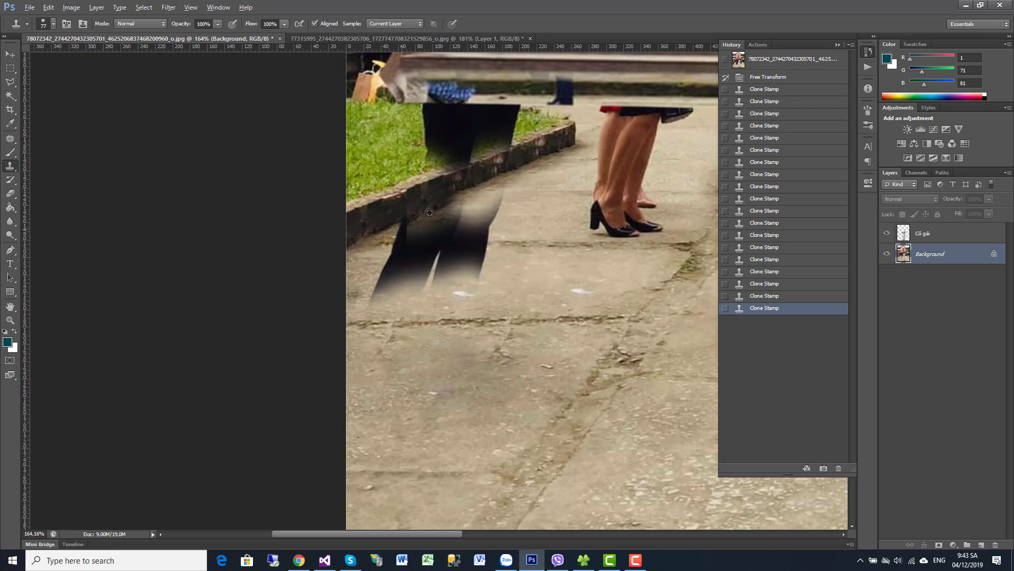
Clone pavement over the lower trouser legs and the woman's black shoes.
{"action": "mouse_move", "coordinate": [534, 294]}
{"action": "left_mouse_down"}
{"action": "mouse_move", "coordinate": [482, 267]}
{"action": "mouse_move", "coordinate": [380, 294]}
{"action": "mouse_move", "coordinate": [435, 322]}
{"action": "left_mouse_up"}
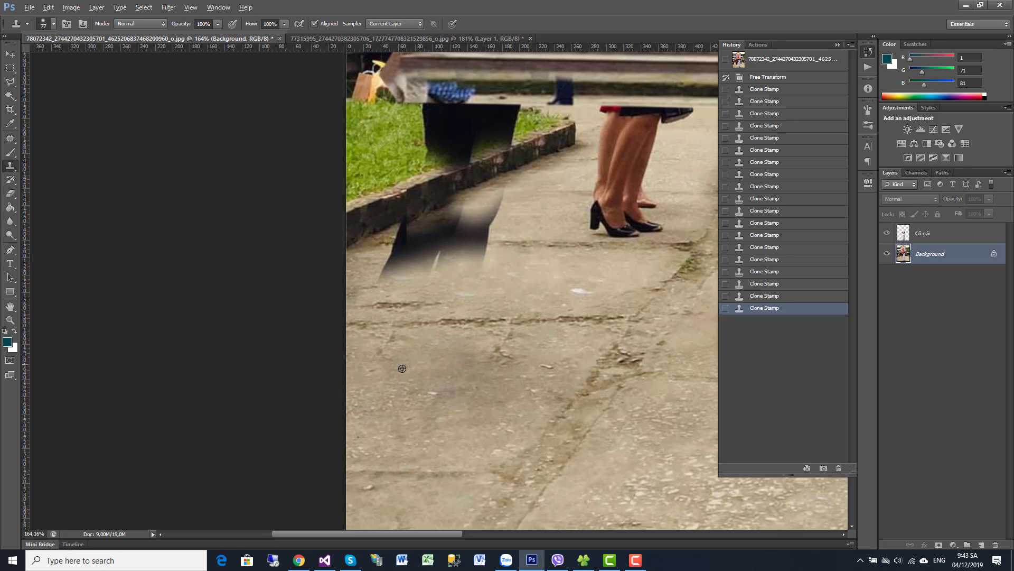
{"action": "left_click_drag", "start_coordinate": [375, 308], "coordinate": [418, 298]}
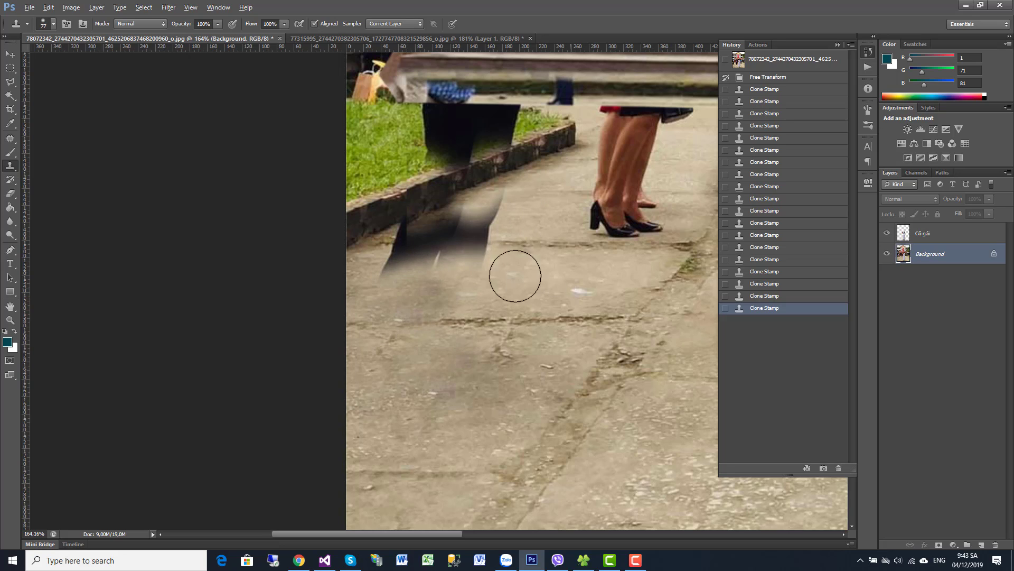
{"action": "mouse_move", "coordinate": [515, 275]}
{"action": "left_mouse_down"}
{"action": "mouse_move", "coordinate": [465, 261]}
{"action": "mouse_move", "coordinate": [401, 273]}
{"action": "mouse_move", "coordinate": [408, 260]}
{"action": "left_mouse_up"}
{"action": "mouse_move", "coordinate": [448, 199]}
{"action": "left_mouse_down"}
{"action": "mouse_move", "coordinate": [426, 213]}
{"action": "mouse_move", "coordinate": [432, 275]}
{"action": "mouse_move", "coordinate": [389, 263]}
{"action": "mouse_move", "coordinate": [398, 254]}
{"action": "left_mouse_up"}
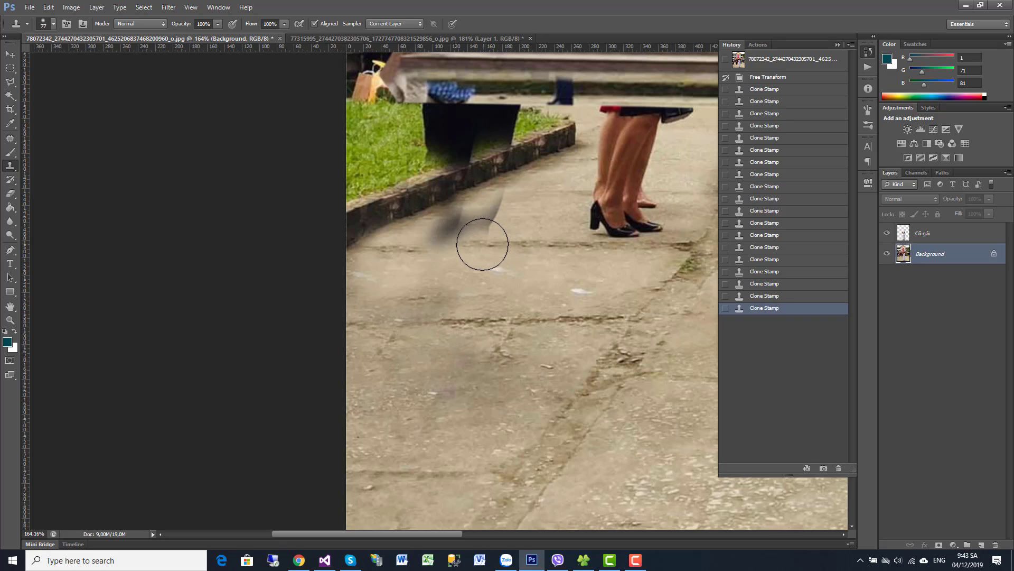
{"action": "mouse_move", "coordinate": [480, 243]}
{"action": "left_mouse_down"}
{"action": "mouse_move", "coordinate": [462, 249]}
{"action": "mouse_move", "coordinate": [463, 230]}
{"action": "mouse_move", "coordinate": [532, 209]}
{"action": "mouse_move", "coordinate": [511, 197]}
{"action": "mouse_move", "coordinate": [518, 219]}
{"action": "left_mouse_up"}
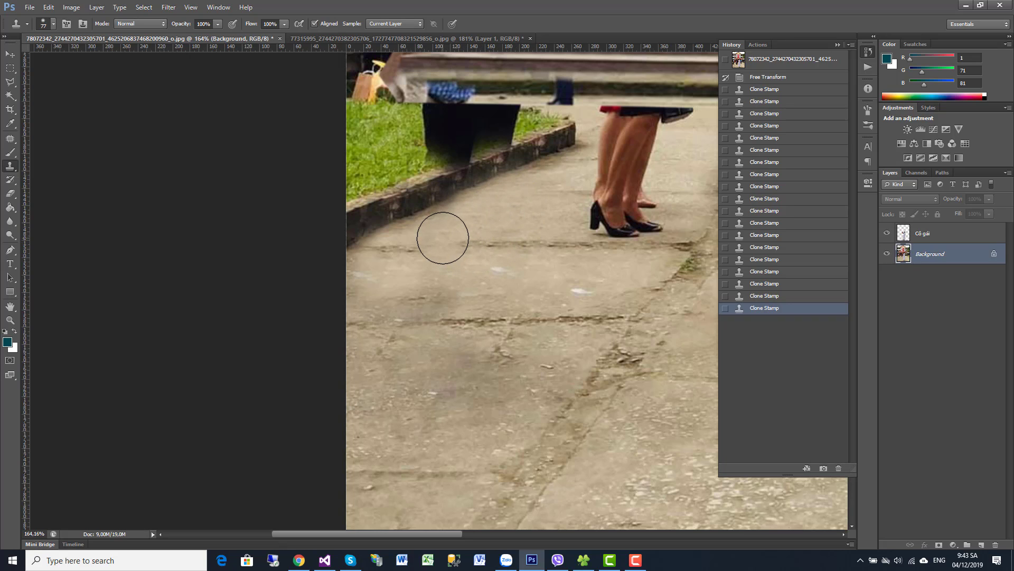
{"action": "mouse_move", "coordinate": [520, 222]}
{"action": "left_mouse_down"}
{"action": "mouse_move", "coordinate": [466, 303]}
{"action": "mouse_move", "coordinate": [364, 354]}
{"action": "mouse_move", "coordinate": [459, 357]}
{"action": "mouse_move", "coordinate": [428, 340]}
{"action": "mouse_move", "coordinate": [464, 285]}
{"action": "mouse_move", "coordinate": [428, 310]}
{"action": "mouse_move", "coordinate": [424, 274]}
{"action": "mouse_move", "coordinate": [448, 289]}
{"action": "left_mouse_up"}
{"action": "left_click", "coordinate": [349, 360], "text": "alt"}
{"action": "left_click", "coordinate": [475, 358], "text": "alt"}
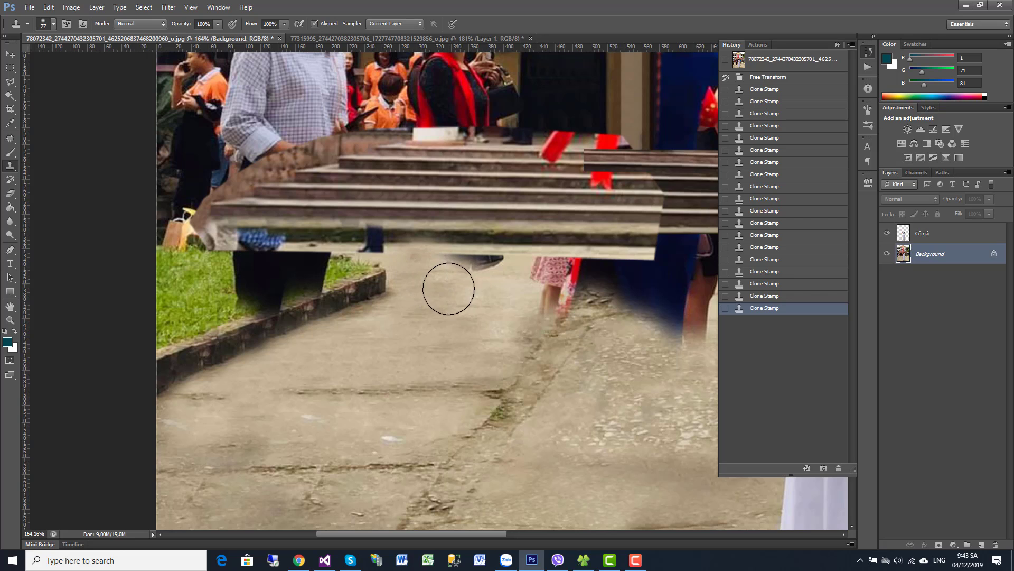
Shrink the Clone Stamp to 52 px and cover the dark shoe remnant, legs and dress hem.
{"action": "right_click", "coordinate": [467, 322]}
{"action": "left_click_drag", "start_coordinate": [518, 331], "coordinate": [515, 331]}
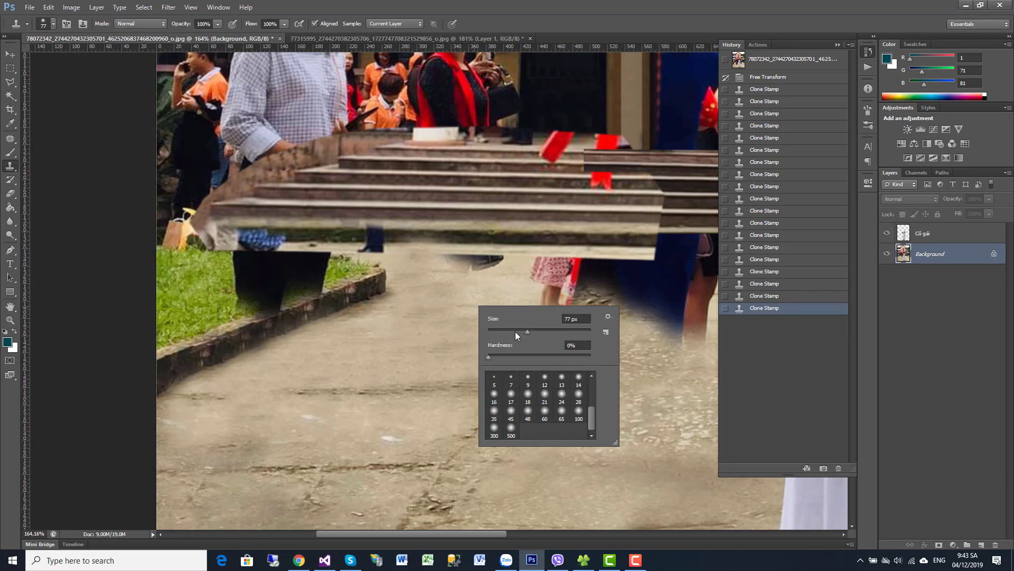
{"action": "left_click", "coordinate": [445, 298]}
{"action": "mouse_move", "coordinate": [457, 269]}
{"action": "left_mouse_down"}
{"action": "mouse_move", "coordinate": [491, 262]}
{"action": "mouse_move", "coordinate": [426, 255]}
{"action": "left_mouse_up"}
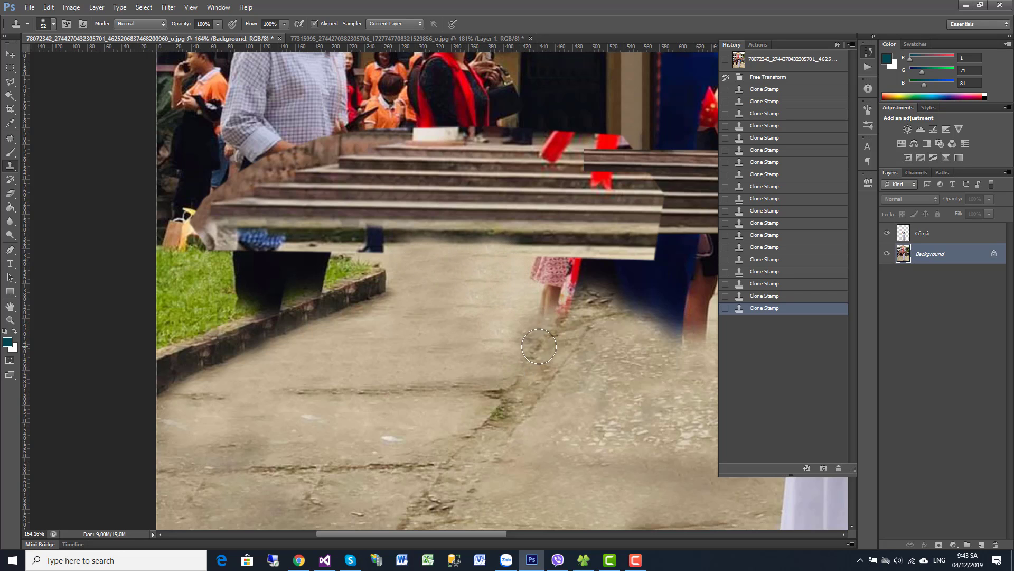
{"action": "mouse_move", "coordinate": [545, 339]}
{"action": "left_mouse_down"}
{"action": "mouse_move", "coordinate": [561, 310]}
{"action": "mouse_move", "coordinate": [550, 306]}
{"action": "mouse_move", "coordinate": [553, 287]}
{"action": "mouse_move", "coordinate": [505, 295]}
{"action": "left_mouse_up"}
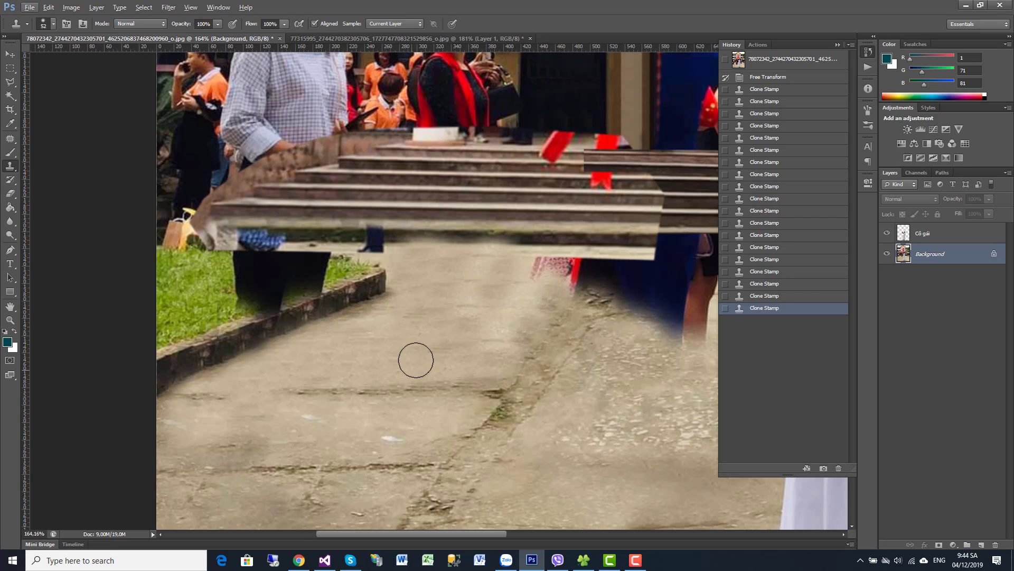
Clone texture beside the red cloth and over the right leg near the girl's dress.
{"action": "left_click_drag", "start_coordinate": [455, 322], "coordinate": [365, 285]}
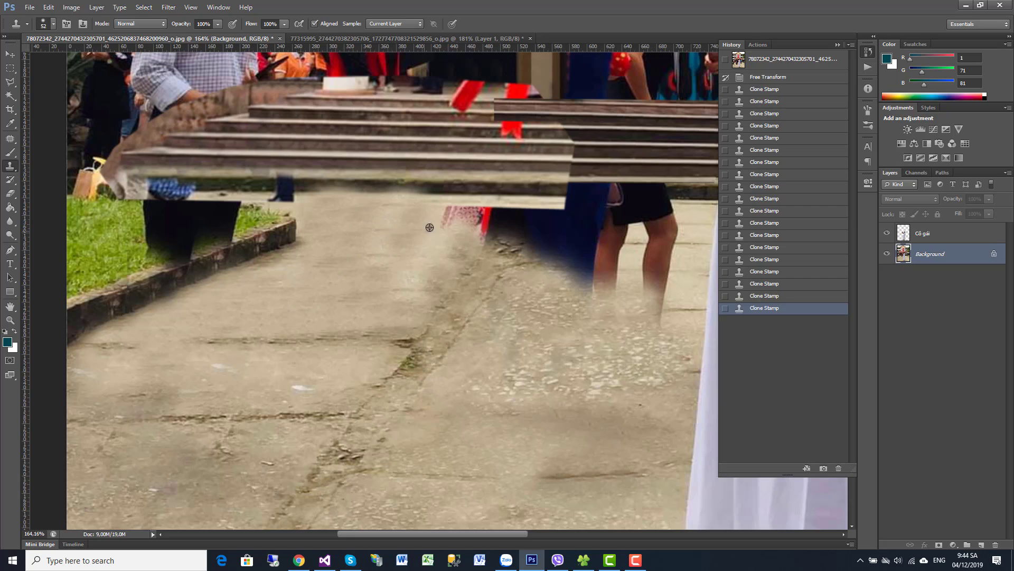
{"action": "left_click_drag", "start_coordinate": [401, 215], "coordinate": [451, 215]}
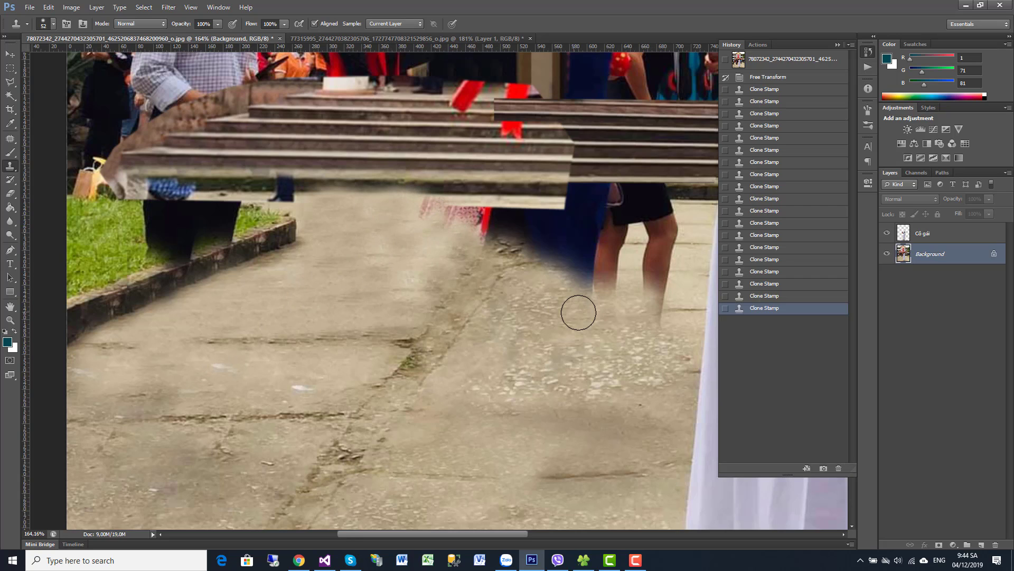
{"action": "mouse_move", "coordinate": [682, 317]}
{"action": "left_mouse_down"}
{"action": "mouse_move", "coordinate": [548, 327]}
{"action": "mouse_move", "coordinate": [521, 312]}
{"action": "left_mouse_up"}
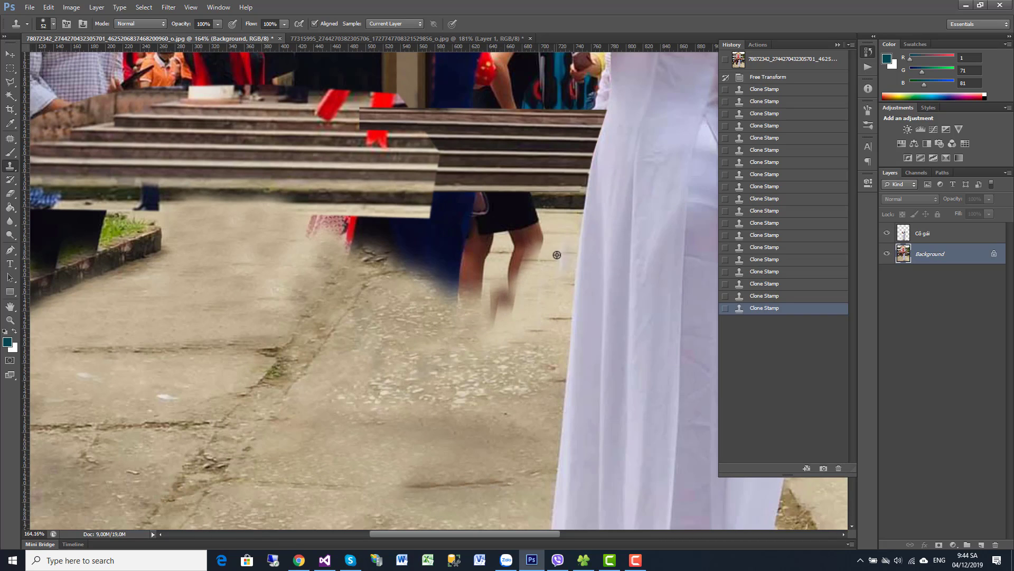
{"action": "left_click_drag", "start_coordinate": [547, 255], "coordinate": [529, 258]}
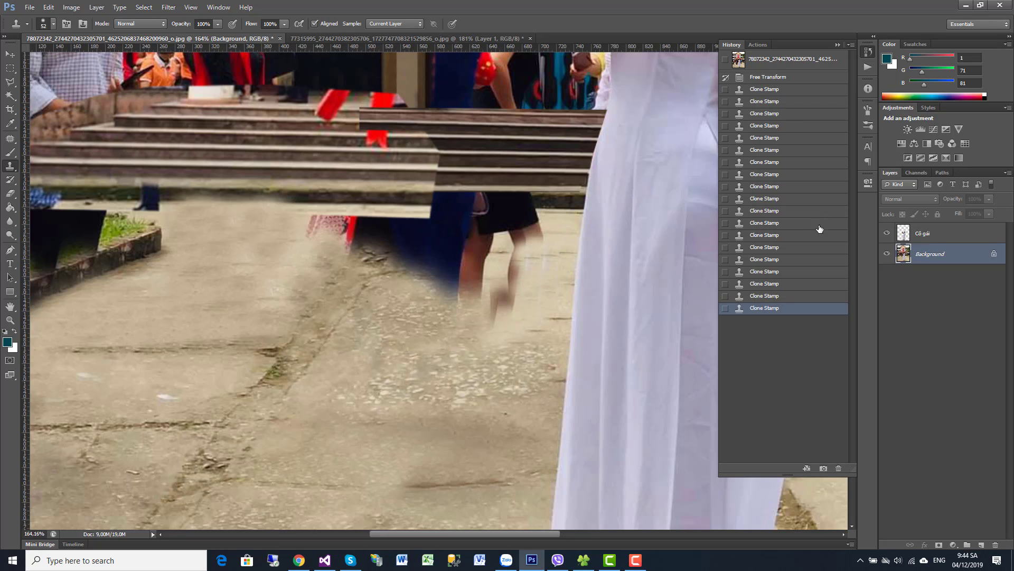
Undo the last leg strokes, then re-clone pavement over the leg and blue skirt.
{"action": "left_click", "coordinate": [795, 224]}
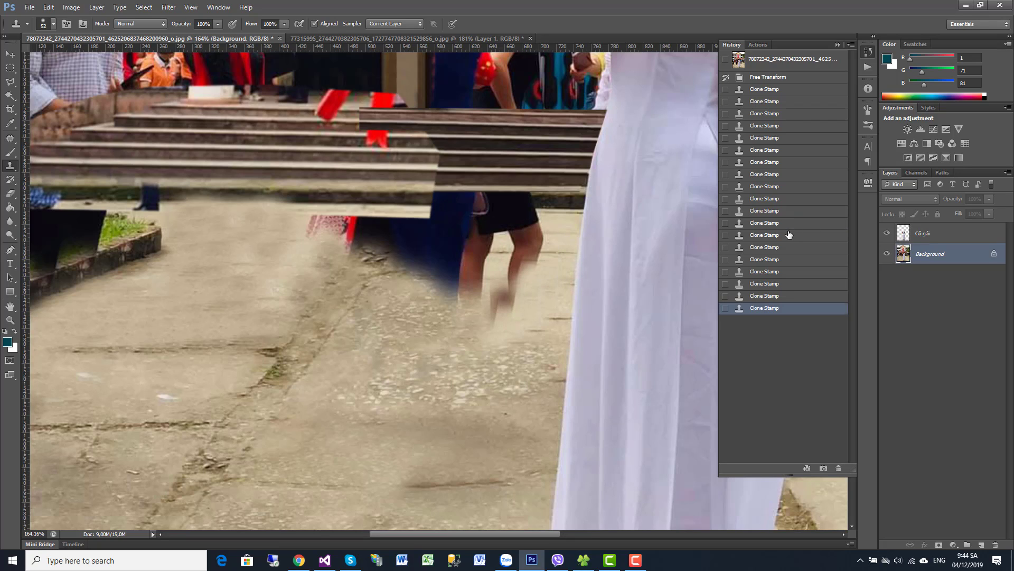
{"action": "left_click", "coordinate": [545, 254], "text": "alt"}
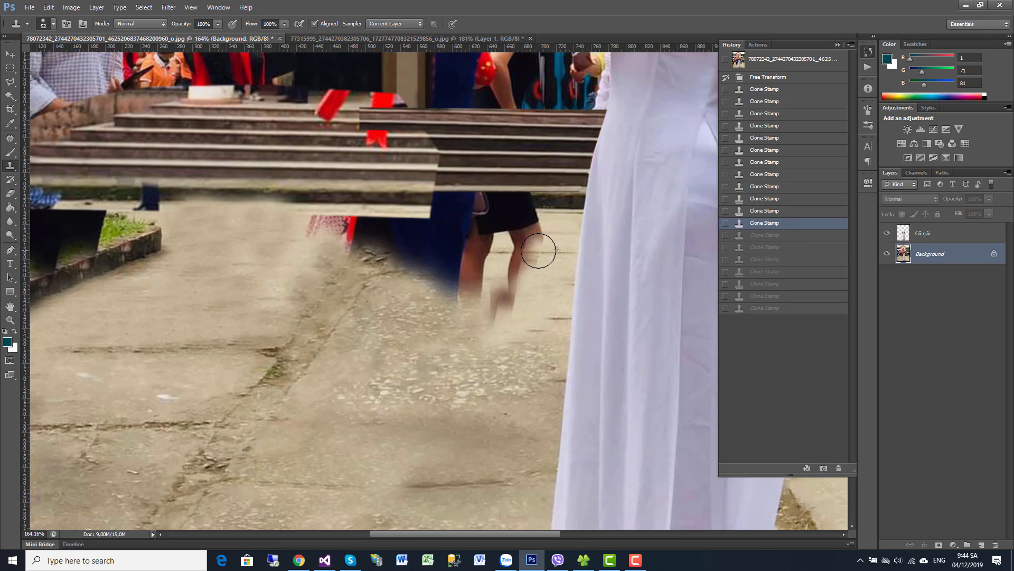
{"action": "mouse_move", "coordinate": [538, 250]}
{"action": "left_mouse_down"}
{"action": "mouse_move", "coordinate": [492, 306]}
{"action": "mouse_move", "coordinate": [502, 279]}
{"action": "left_mouse_up"}
{"action": "left_click", "coordinate": [525, 263]}
{"action": "left_click", "coordinate": [516, 260]}
{"action": "left_click", "coordinate": [507, 287]}
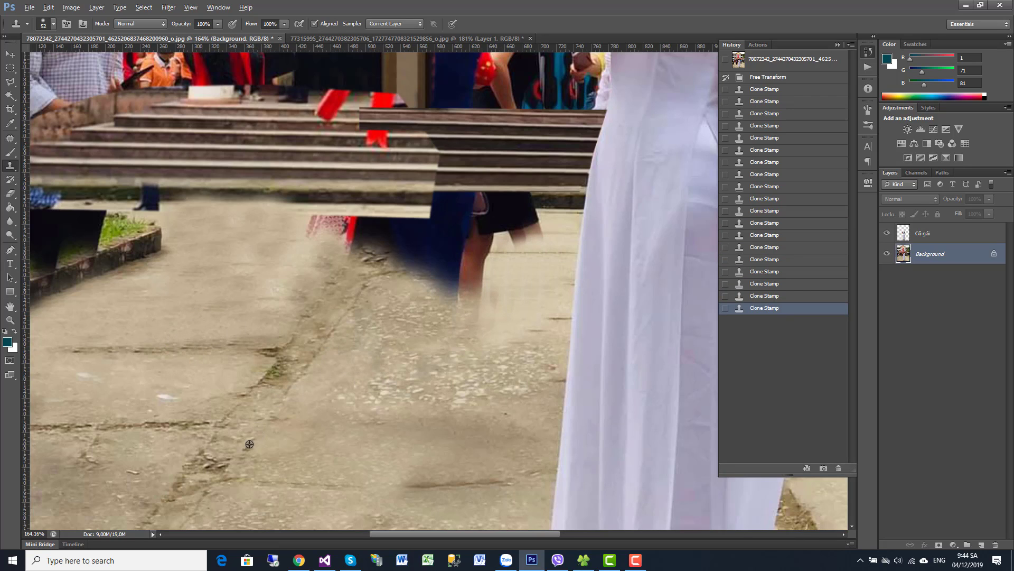
{"action": "mouse_move", "coordinate": [398, 239]}
{"action": "left_mouse_down"}
{"action": "mouse_move", "coordinate": [373, 265]}
{"action": "mouse_move", "coordinate": [391, 254]}
{"action": "mouse_move", "coordinate": [468, 288]}
{"action": "mouse_move", "coordinate": [481, 272]}
{"action": "mouse_move", "coordinate": [432, 269]}
{"action": "mouse_move", "coordinate": [413, 244]}
{"action": "left_mouse_up"}
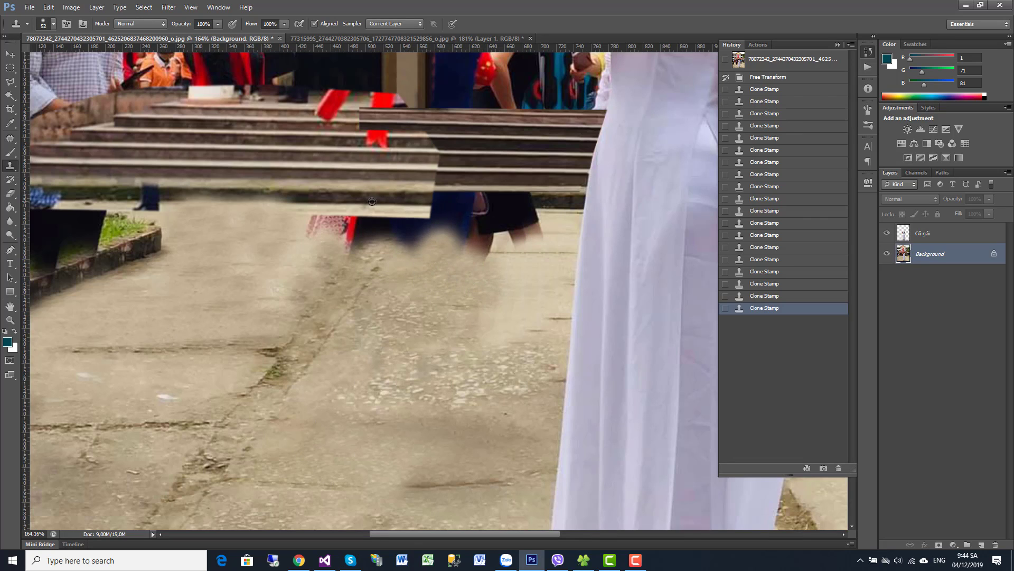
Extend the step edge over the blue skirt and cover the remaining dark and red legs with floor.
{"action": "left_click", "coordinate": [387, 197], "text": "alt"}
{"action": "mouse_move", "coordinate": [450, 197]}
{"action": "left_mouse_down"}
{"action": "mouse_move", "coordinate": [565, 207]}
{"action": "mouse_move", "coordinate": [552, 231]}
{"action": "mouse_move", "coordinate": [503, 256]}
{"action": "mouse_move", "coordinate": [554, 235]}
{"action": "mouse_move", "coordinate": [560, 227]}
{"action": "mouse_move", "coordinate": [529, 226]}
{"action": "mouse_move", "coordinate": [516, 250]}
{"action": "left_mouse_up"}
{"action": "left_click", "coordinate": [525, 279], "text": "alt"}
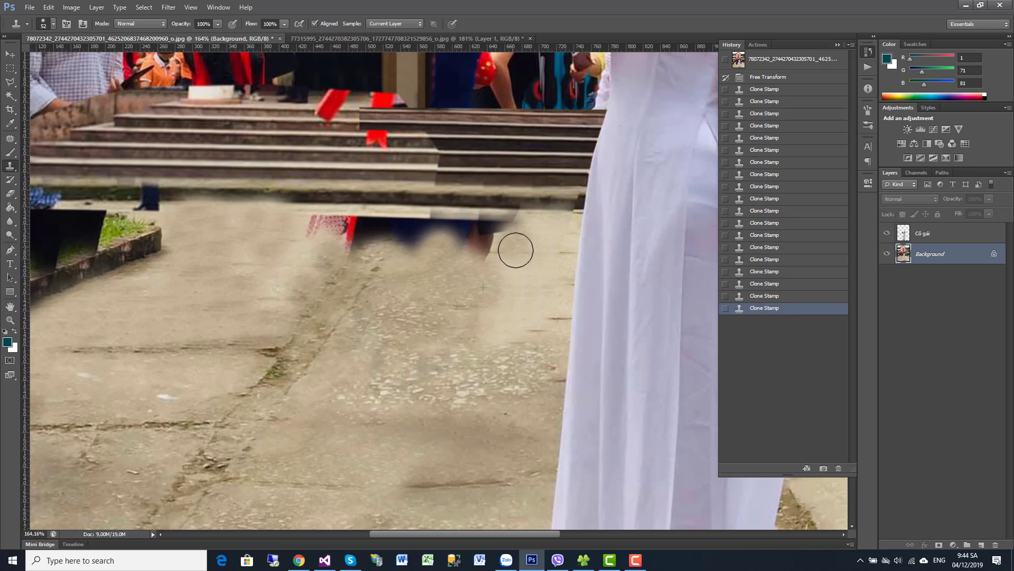
{"action": "left_click", "coordinate": [516, 307], "text": "alt"}
{"action": "mouse_move", "coordinate": [516, 207]}
{"action": "left_mouse_down"}
{"action": "mouse_move", "coordinate": [502, 233]}
{"action": "mouse_move", "coordinate": [417, 222]}
{"action": "mouse_move", "coordinate": [383, 234]}
{"action": "left_mouse_up"}
{"action": "mouse_move", "coordinate": [278, 226]}
{"action": "left_mouse_down"}
{"action": "mouse_move", "coordinate": [362, 228]}
{"action": "mouse_move", "coordinate": [353, 220]}
{"action": "left_mouse_up"}
{"action": "left_click", "coordinate": [266, 257], "text": "alt"}
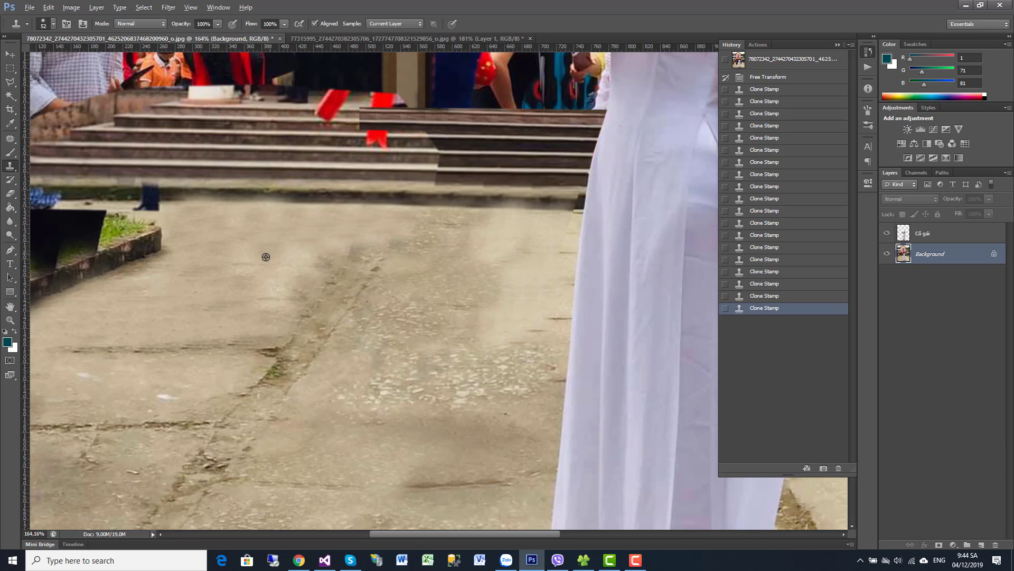
Enlarge the Clone Stamp brush to 127 px.
{"action": "scroll", "coordinate": [430, 301], "scroll_direction": "down", "scroll_amount": 5}
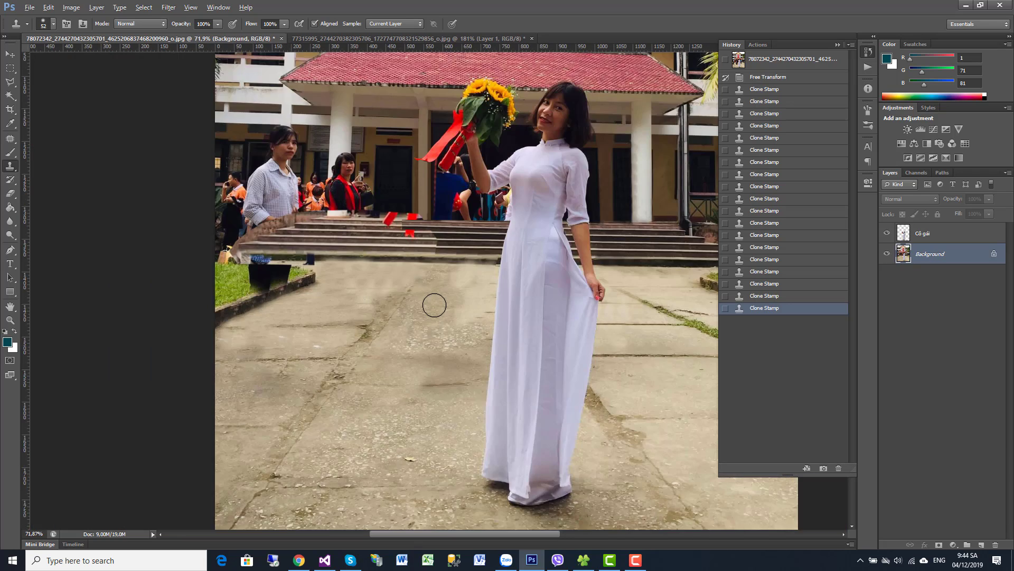
{"action": "scroll", "coordinate": [447, 316], "scroll_direction": "up", "scroll_amount": 1}
{"action": "scroll", "coordinate": [438, 322], "scroll_direction": "up", "scroll_amount": 1}
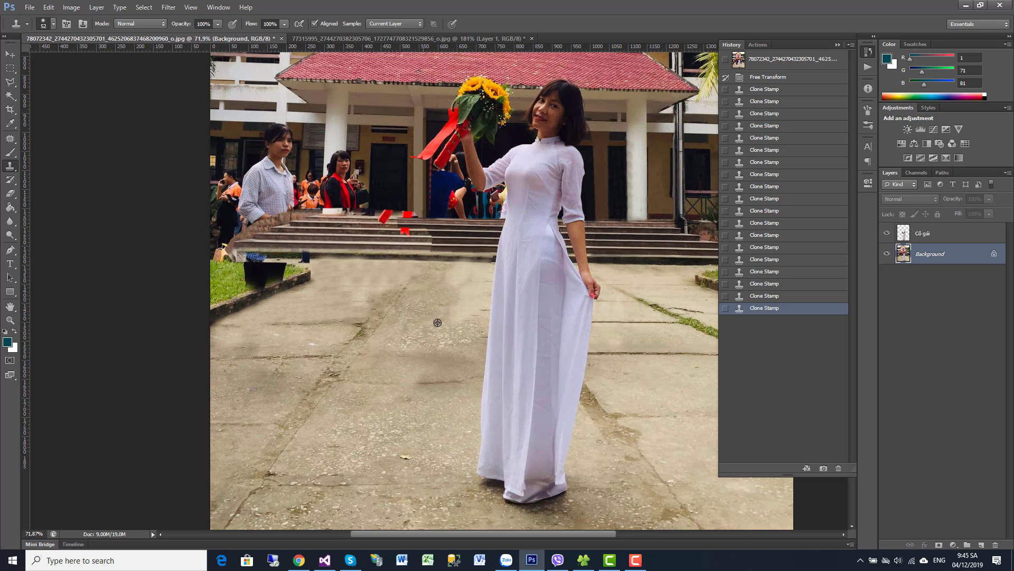
{"action": "right_click", "coordinate": [446, 290]}
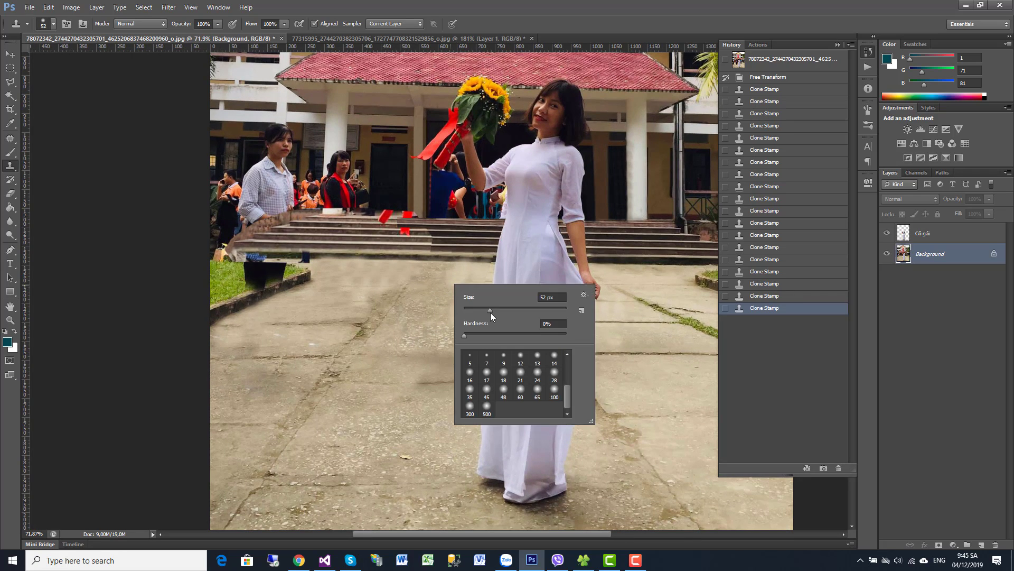
{"action": "left_click", "coordinate": [524, 309]}
{"action": "key", "text": "Return"}
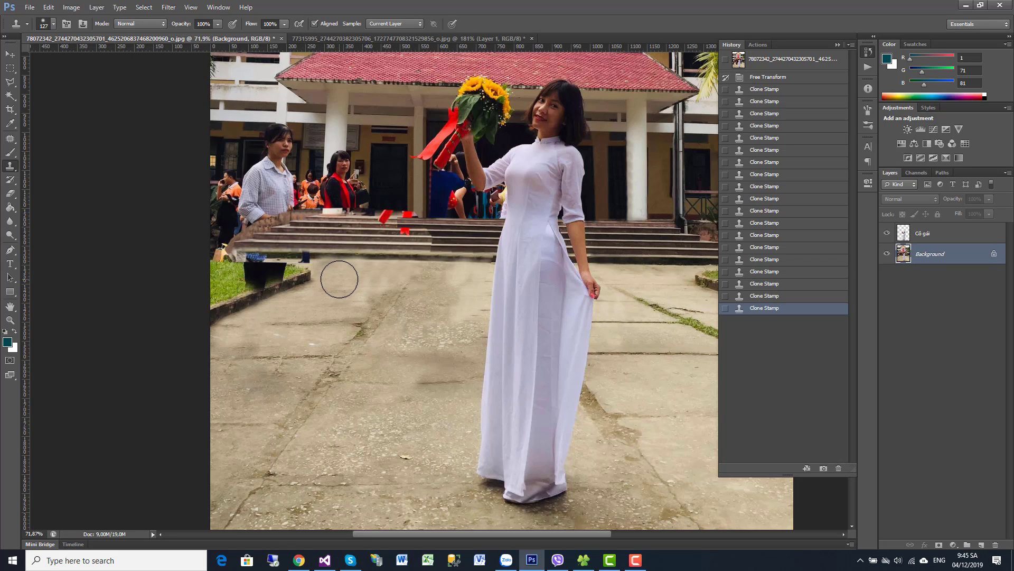
Clone speckled pavement across the patched ground around the crack, then resample pavement near the steps.
{"action": "left_click_drag", "start_coordinate": [342, 281], "coordinate": [435, 281]}
{"action": "left_click", "coordinate": [280, 448], "text": "alt"}
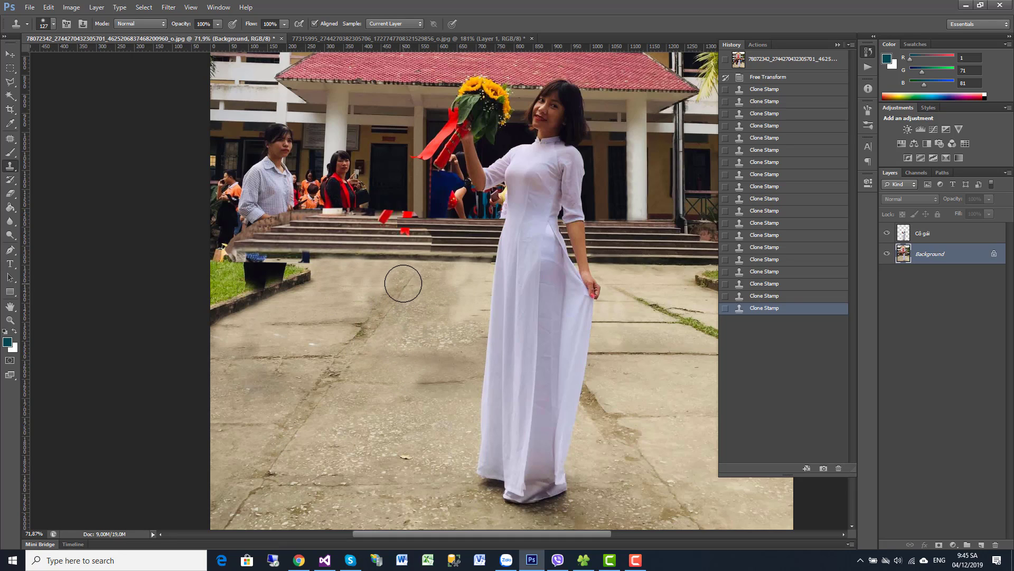
{"action": "mouse_move", "coordinate": [423, 284]}
{"action": "left_mouse_down"}
{"action": "mouse_move", "coordinate": [427, 335]}
{"action": "mouse_move", "coordinate": [410, 398]}
{"action": "left_mouse_up"}
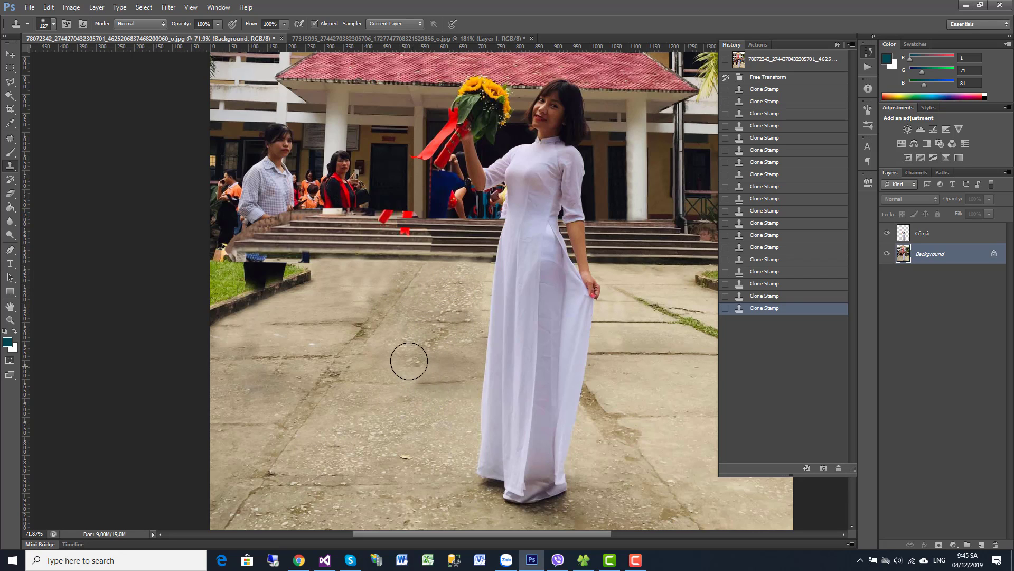
{"action": "mouse_move", "coordinate": [408, 361]}
{"action": "left_mouse_down"}
{"action": "mouse_move", "coordinate": [439, 356]}
{"action": "mouse_move", "coordinate": [355, 292]}
{"action": "mouse_move", "coordinate": [384, 281]}
{"action": "mouse_move", "coordinate": [364, 275]}
{"action": "mouse_move", "coordinate": [352, 284]}
{"action": "mouse_move", "coordinate": [399, 293]}
{"action": "left_mouse_up"}
{"action": "key", "text": "alt"}
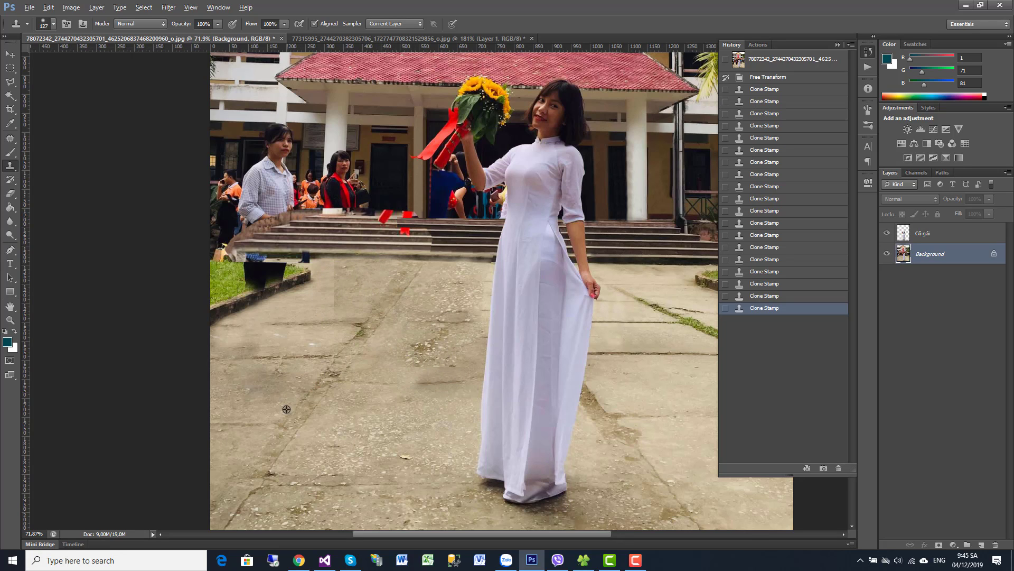
{"action": "left_click", "coordinate": [400, 428], "text": "alt"}
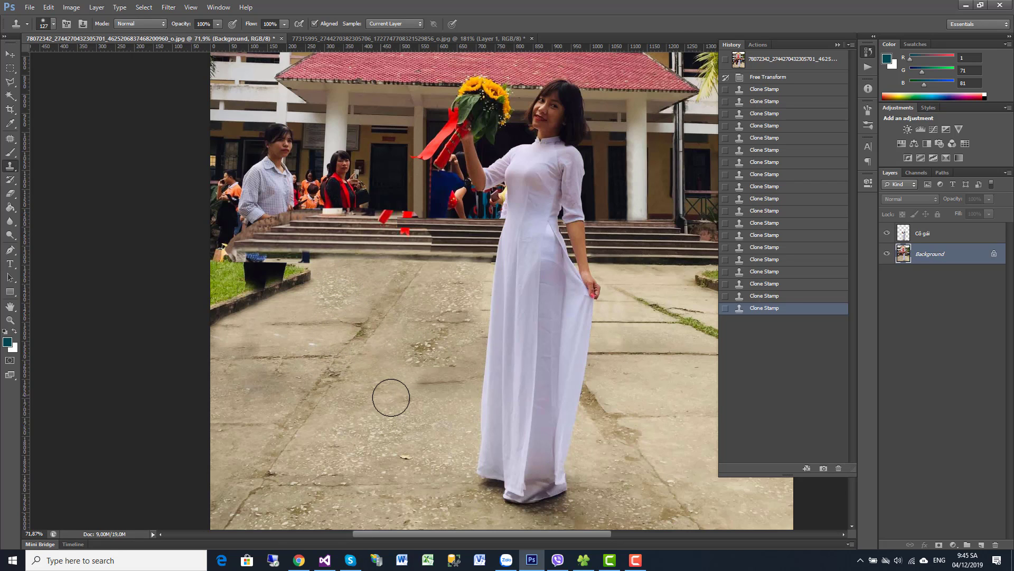
{"action": "scroll", "coordinate": [391, 391], "scroll_direction": "down", "scroll_amount": 2}
{"action": "scroll", "coordinate": [396, 360], "scroll_direction": "down", "scroll_amount": 2}
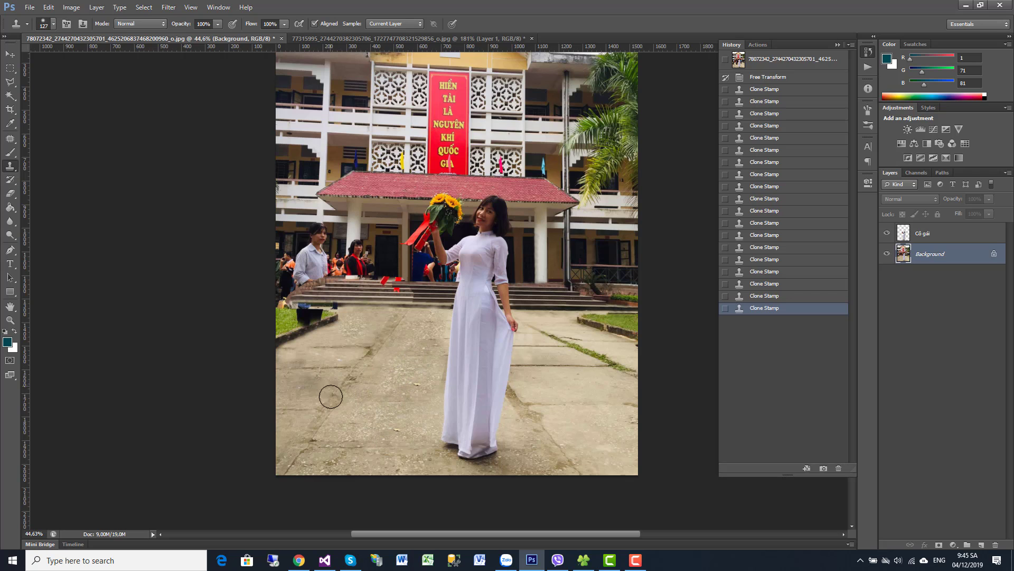
At 72% opacity, clone continuous steps over the broken stair edges using a 68–80 px brush.
{"action": "scroll", "coordinate": [368, 298], "scroll_direction": "up", "scroll_amount": 4}
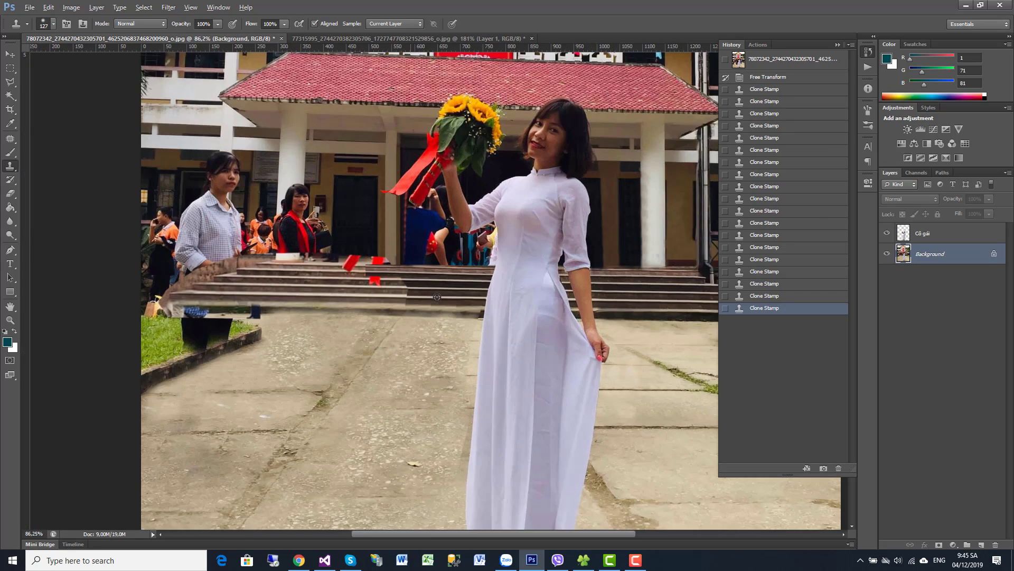
{"action": "scroll", "coordinate": [401, 295], "scroll_direction": "up", "scroll_amount": 4}
{"action": "scroll", "coordinate": [433, 290], "scroll_direction": "up", "scroll_amount": 5}
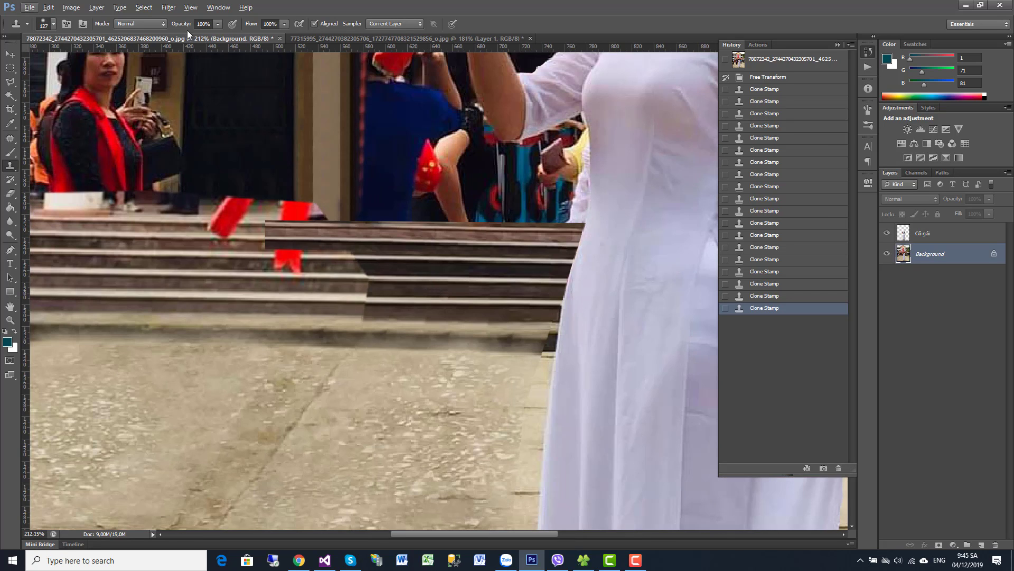
{"action": "left_click", "coordinate": [202, 35]}
{"action": "left_click", "coordinate": [483, 299], "text": "alt"}
{"action": "mouse_move", "coordinate": [396, 291]}
{"action": "left_mouse_down"}
{"action": "mouse_move", "coordinate": [316, 290]}
{"action": "mouse_move", "coordinate": [272, 275]}
{"action": "mouse_move", "coordinate": [329, 301]}
{"action": "mouse_move", "coordinate": [536, 294]}
{"action": "left_mouse_up"}
{"action": "right_click", "coordinate": [568, 294]}
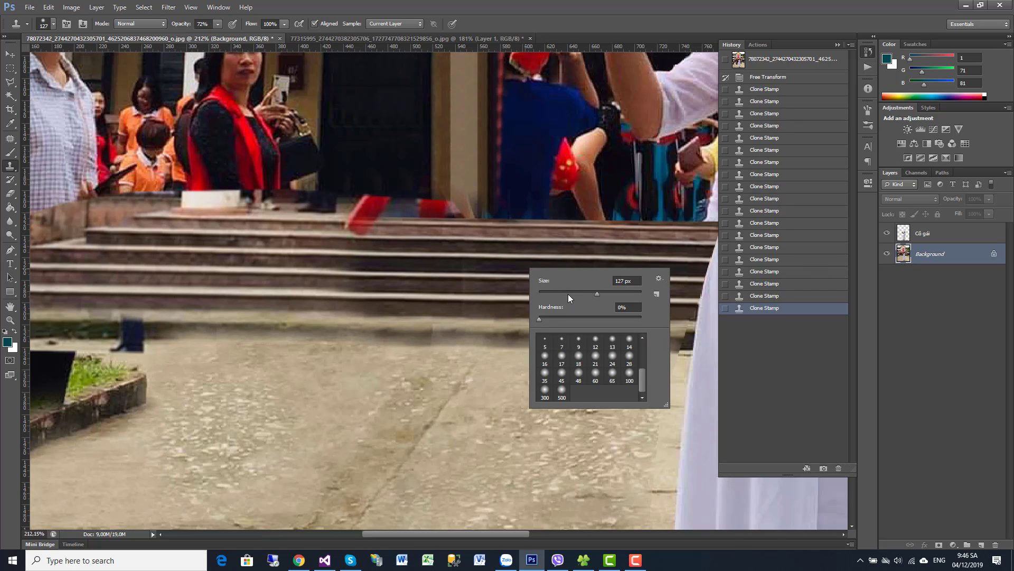
{"action": "left_click", "coordinate": [568, 293]}
{"action": "left_click", "coordinate": [496, 267]}
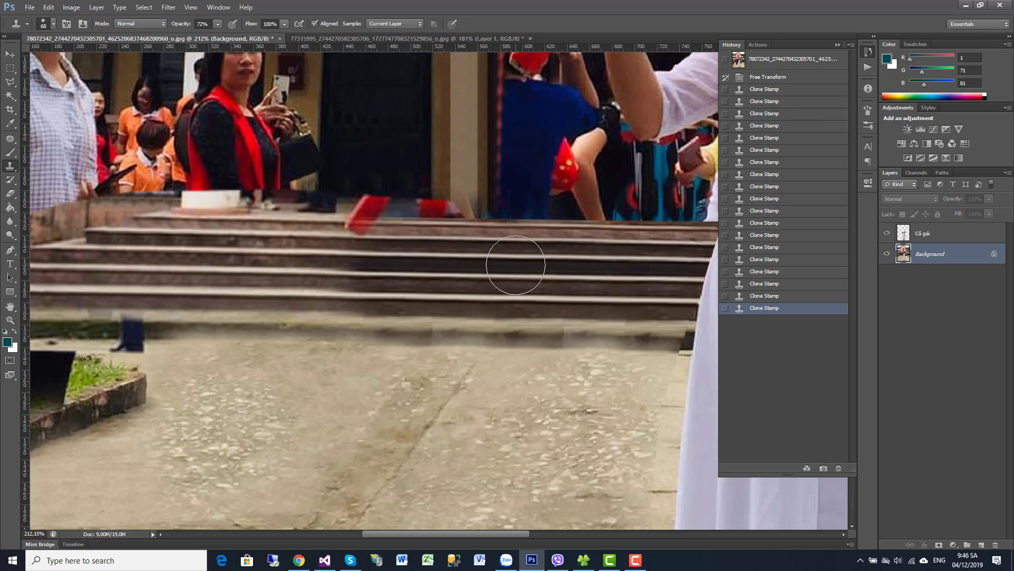
{"action": "right_click", "coordinate": [505, 271]}
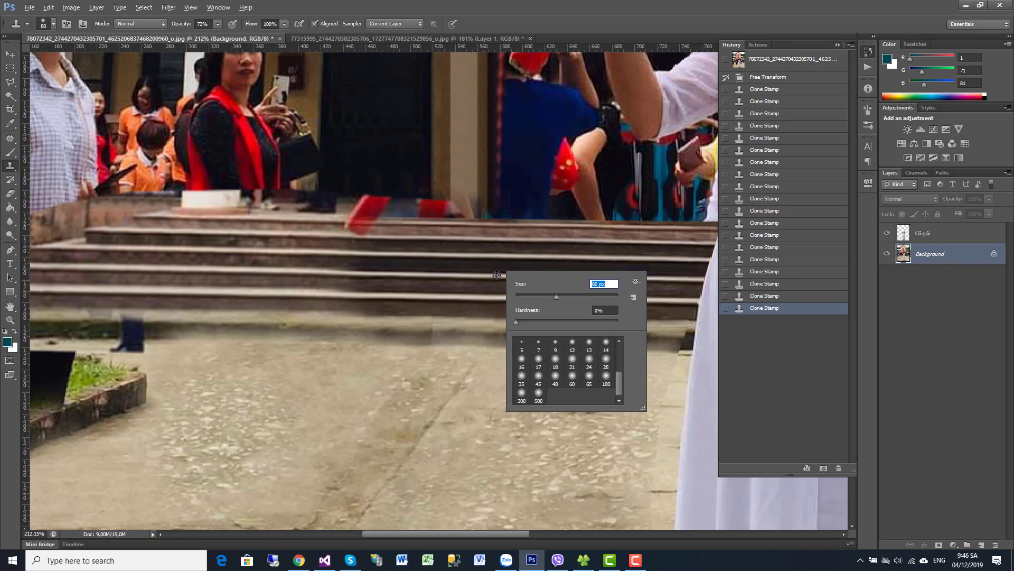
{"action": "key", "text": "Return"}
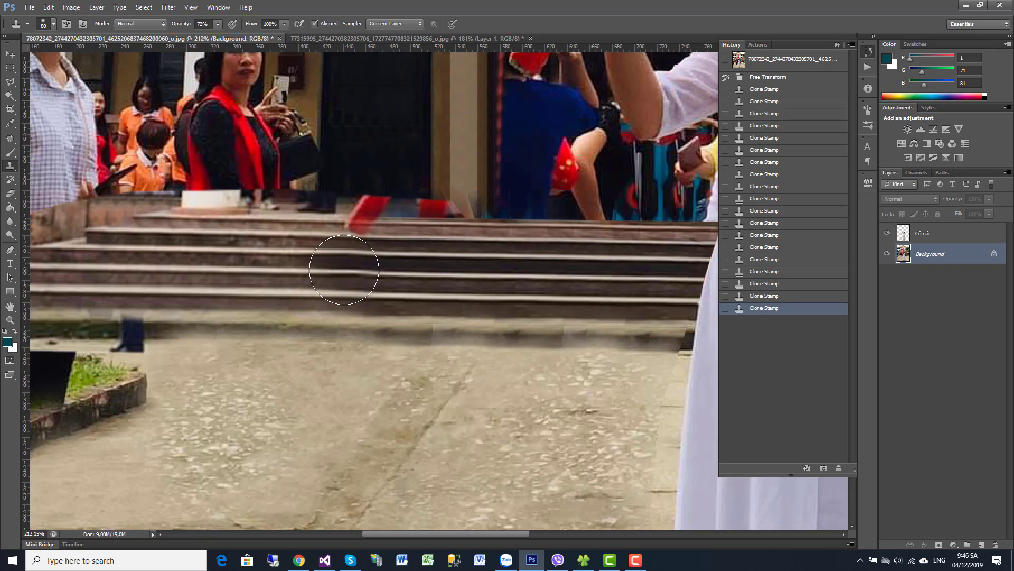
{"action": "scroll", "coordinate": [360, 288], "scroll_direction": "down", "scroll_amount": 3}
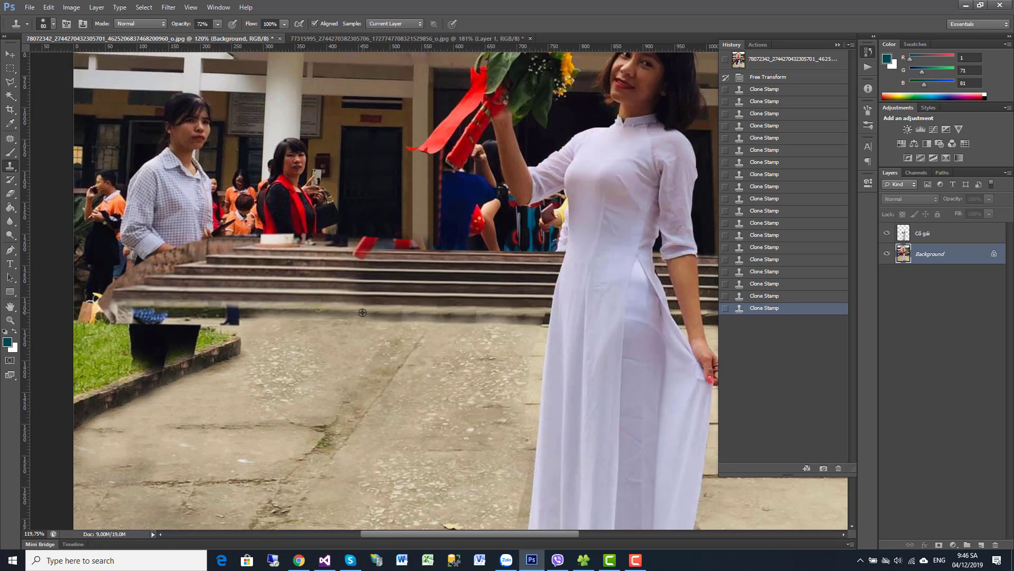
Switch to the Burn Tool with a 131 px brush.
{"action": "left_click", "coordinate": [12, 237]}
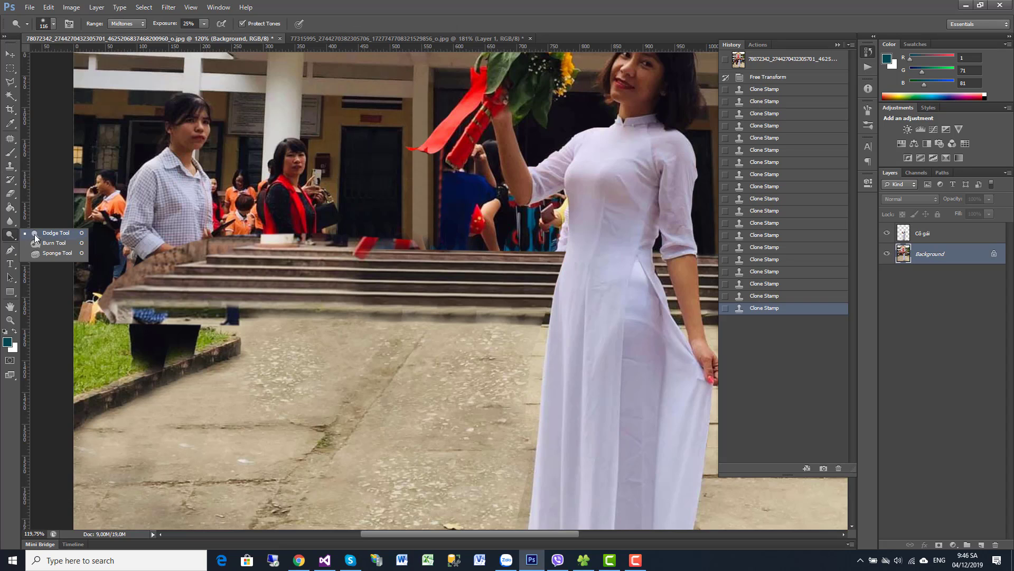
{"action": "left_click", "coordinate": [54, 243]}
{"action": "right_click", "coordinate": [295, 275]}
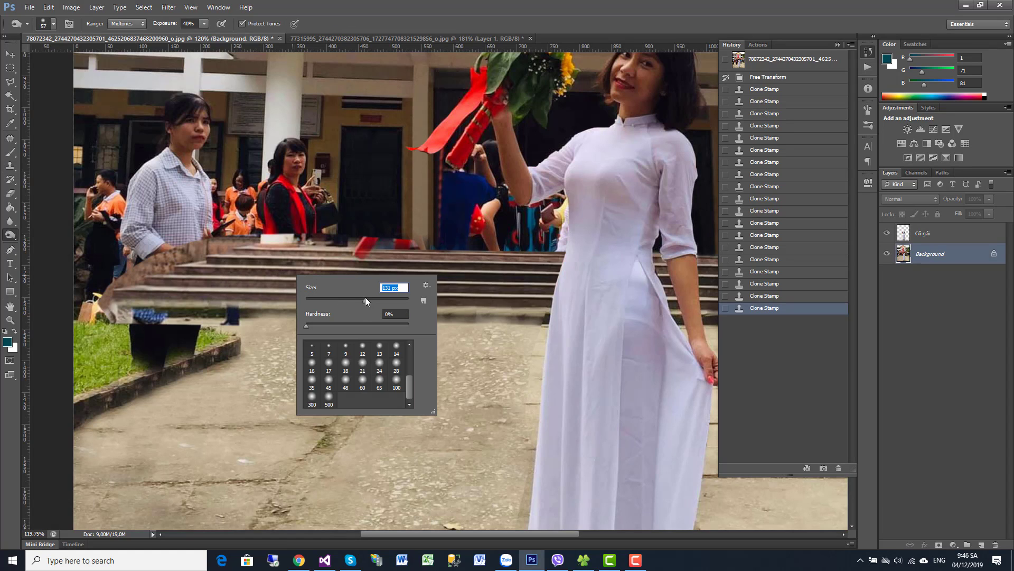
{"action": "key", "text": "Return"}
Darken the seam along the base of the rebuilt steps from left to right.
{"action": "mouse_move", "coordinate": [248, 286]}
{"action": "left_mouse_down"}
{"action": "mouse_move", "coordinate": [407, 285]}
{"action": "mouse_move", "coordinate": [287, 283]}
{"action": "mouse_move", "coordinate": [364, 288]}
{"action": "left_mouse_up"}
{"action": "mouse_move", "coordinate": [296, 285]}
{"action": "left_mouse_down"}
{"action": "mouse_move", "coordinate": [253, 285]}
{"action": "mouse_move", "coordinate": [375, 310]}
{"action": "mouse_move", "coordinate": [493, 314]}
{"action": "left_mouse_up"}
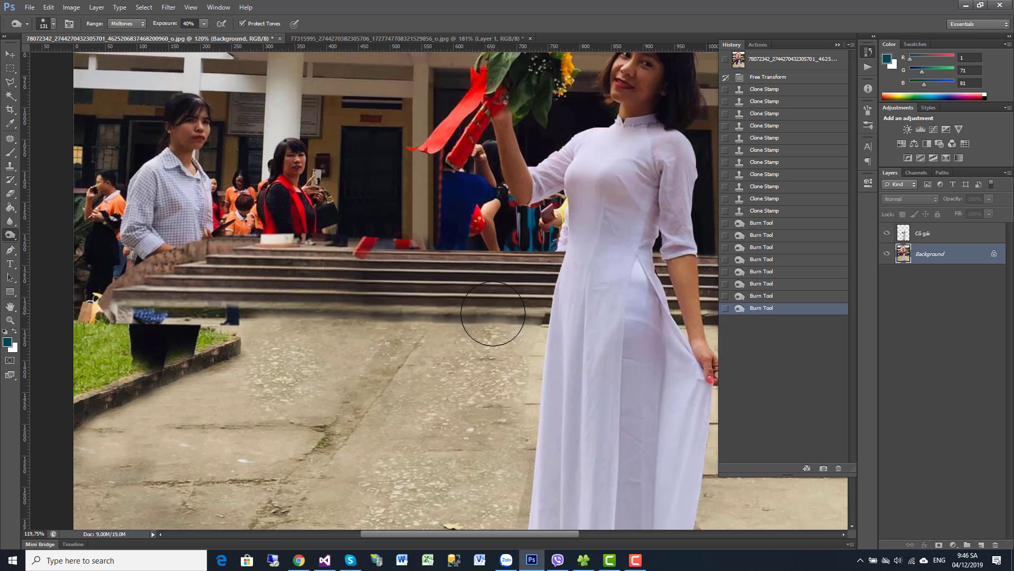
{"action": "left_click_drag", "start_coordinate": [389, 294], "coordinate": [264, 290]}
{"action": "scroll", "coordinate": [301, 304], "scroll_direction": "down", "scroll_amount": 2}
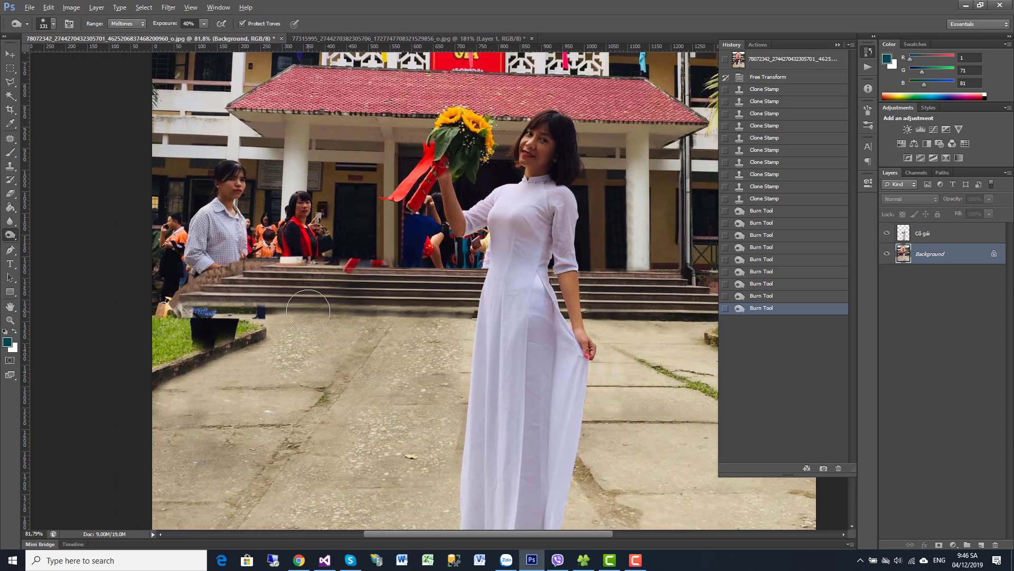
{"action": "scroll", "coordinate": [422, 320], "scroll_direction": "up", "scroll_amount": 1}
{"action": "scroll", "coordinate": [402, 312], "scroll_direction": "up", "scroll_amount": 3}
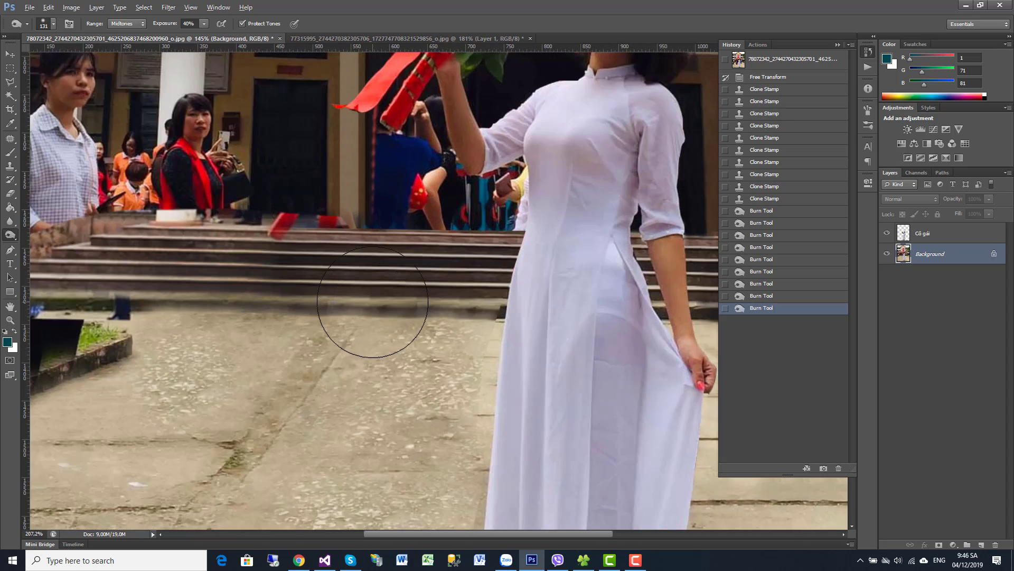
{"action": "scroll", "coordinate": [373, 302], "scroll_direction": "up", "scroll_amount": 1}
{"action": "scroll", "coordinate": [192, 312], "scroll_direction": "up", "scroll_amount": 1}
Clone-stamp an even shadow along the bottom stair base, then zoom out to the building and banner.
{"action": "key", "text": "s"}
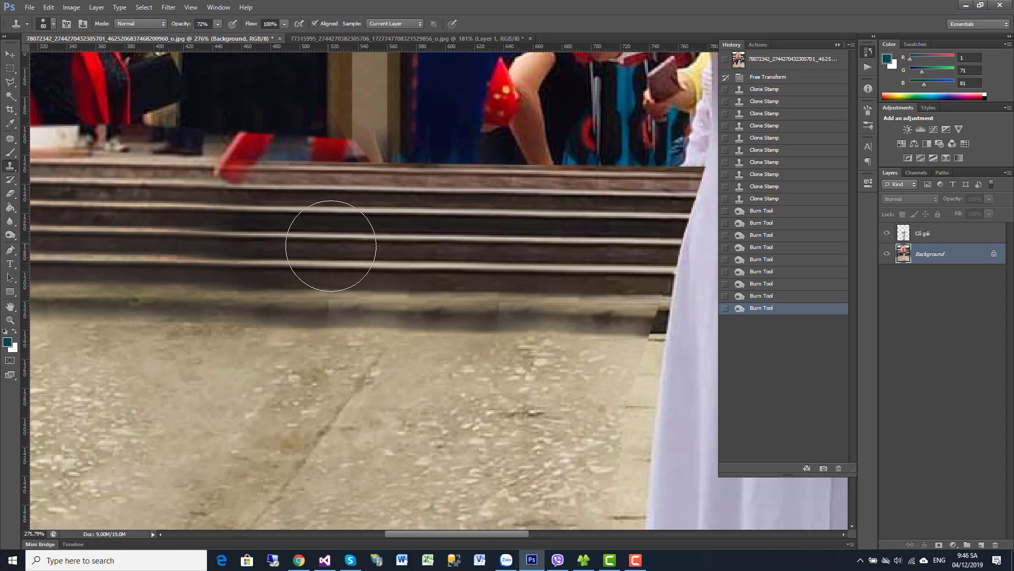
{"action": "left_click", "coordinate": [240, 295], "text": "alt"}
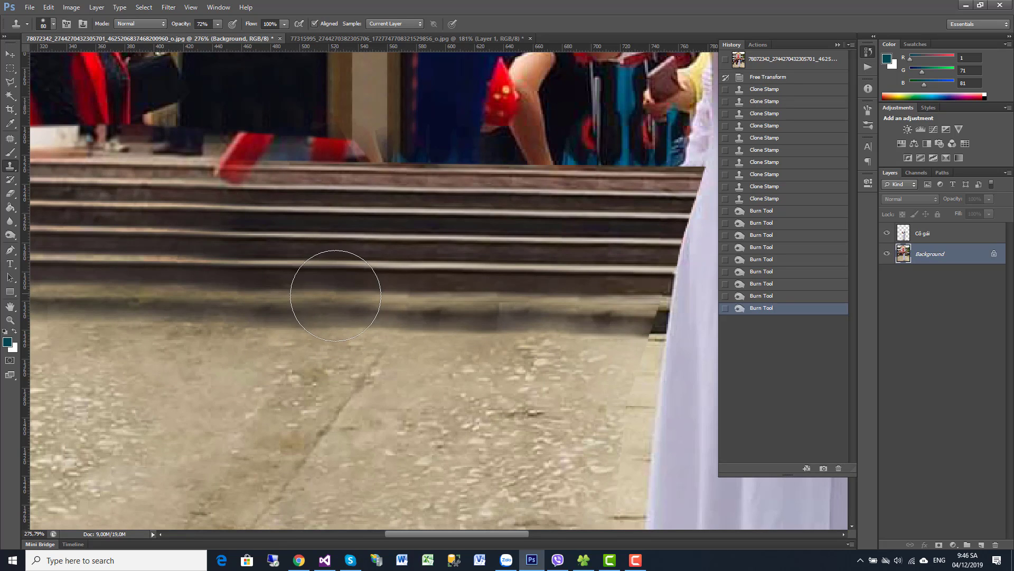
{"action": "mouse_move", "coordinate": [335, 295]}
{"action": "left_mouse_down"}
{"action": "mouse_move", "coordinate": [465, 293]}
{"action": "mouse_move", "coordinate": [570, 306]}
{"action": "left_mouse_up"}
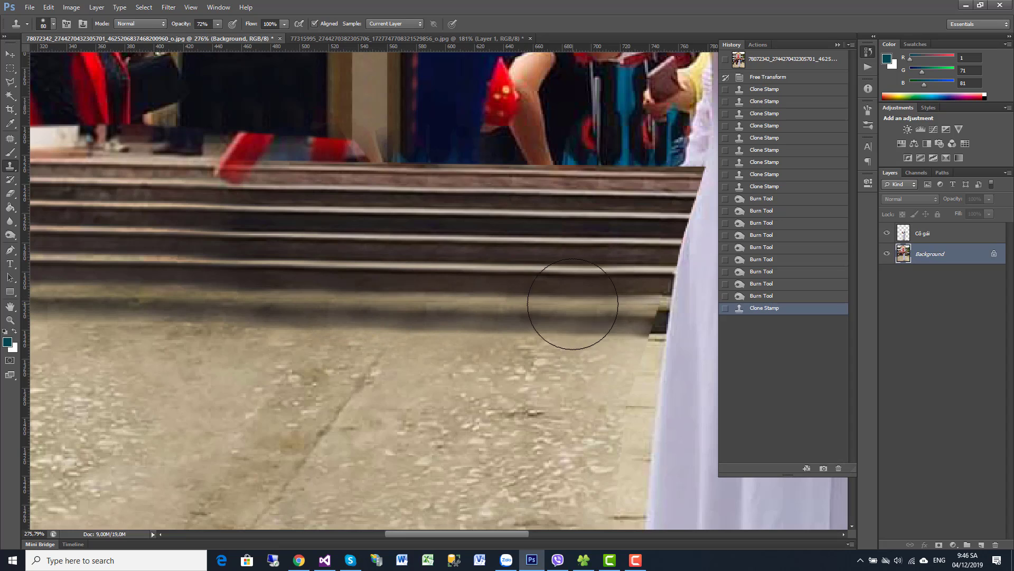
{"action": "left_click_drag", "start_coordinate": [550, 341], "coordinate": [263, 285]}
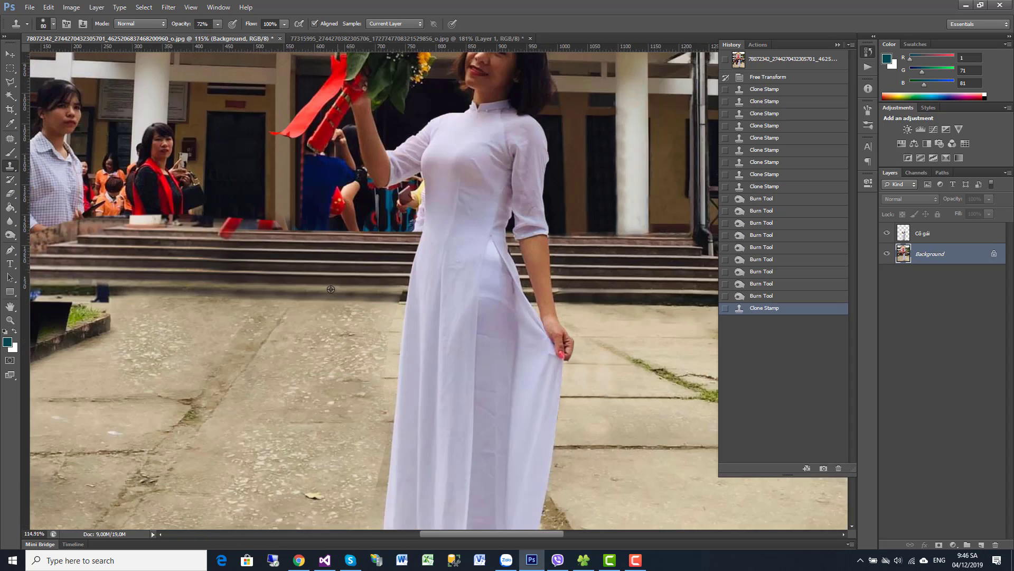
{"action": "scroll", "coordinate": [263, 284], "scroll_direction": "up", "scroll_amount": 1}
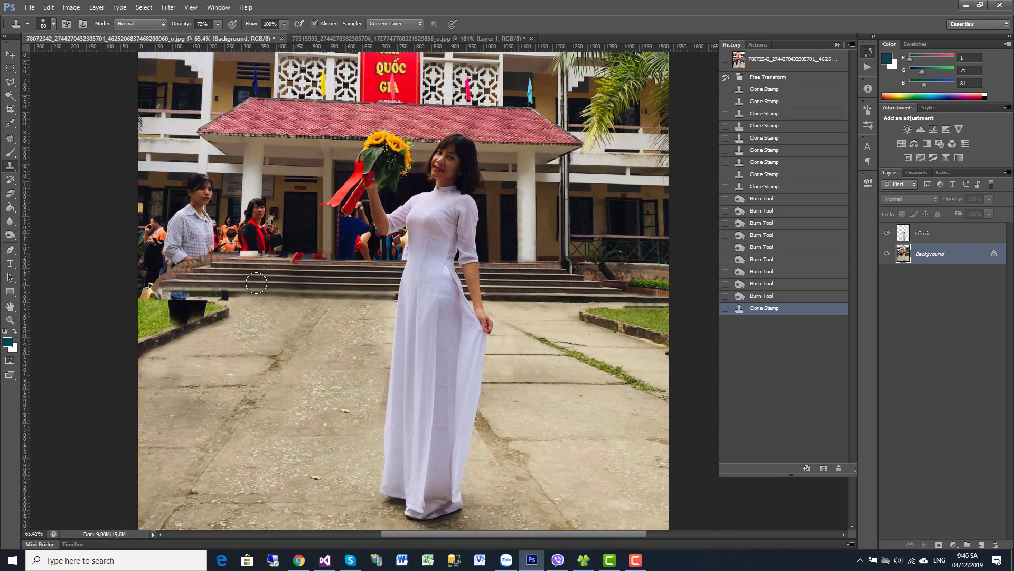
{"action": "left_click_drag", "start_coordinate": [305, 308], "coordinate": [352, 397]}
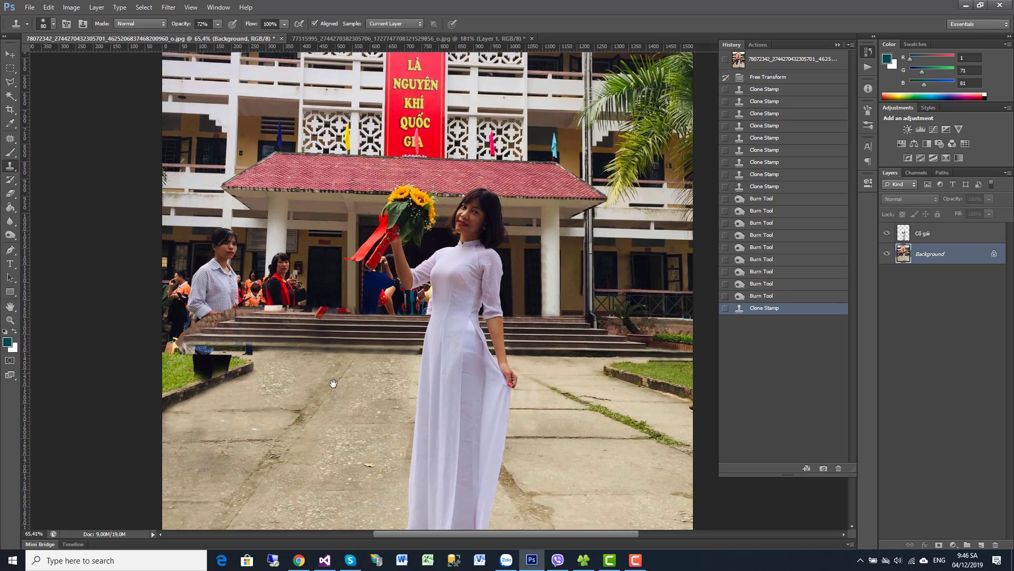
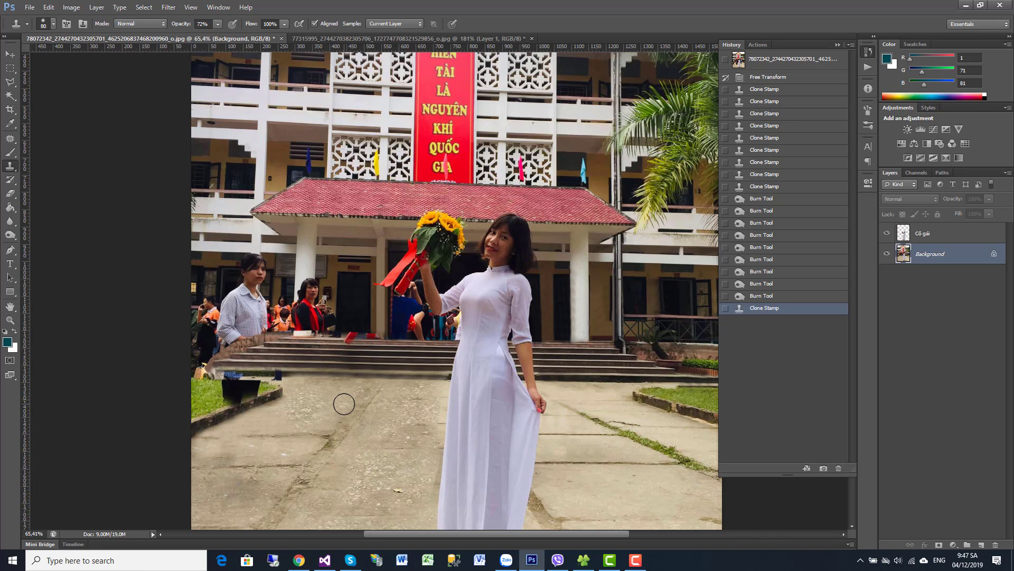
Marquee-select the clean building, steps and grass to the right of the girl.
{"action": "left_click", "coordinate": [10, 68]}
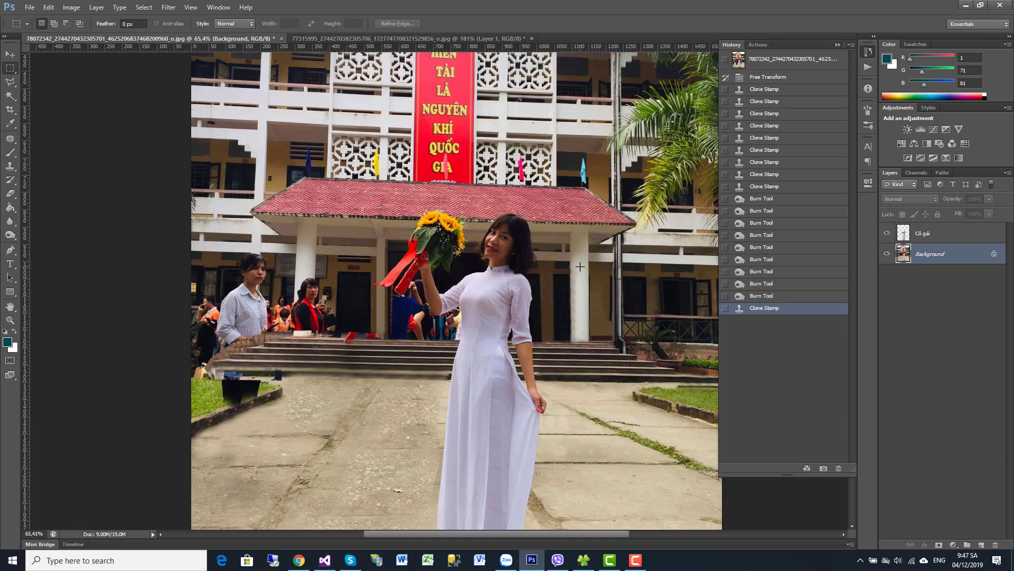
{"action": "mouse_move", "coordinate": [580, 266]}
{"action": "left_mouse_down"}
{"action": "mouse_move", "coordinate": [736, 386]}
{"action": "mouse_move", "coordinate": [777, 402]}
{"action": "mouse_move", "coordinate": [784, 421]}
{"action": "left_mouse_up"}
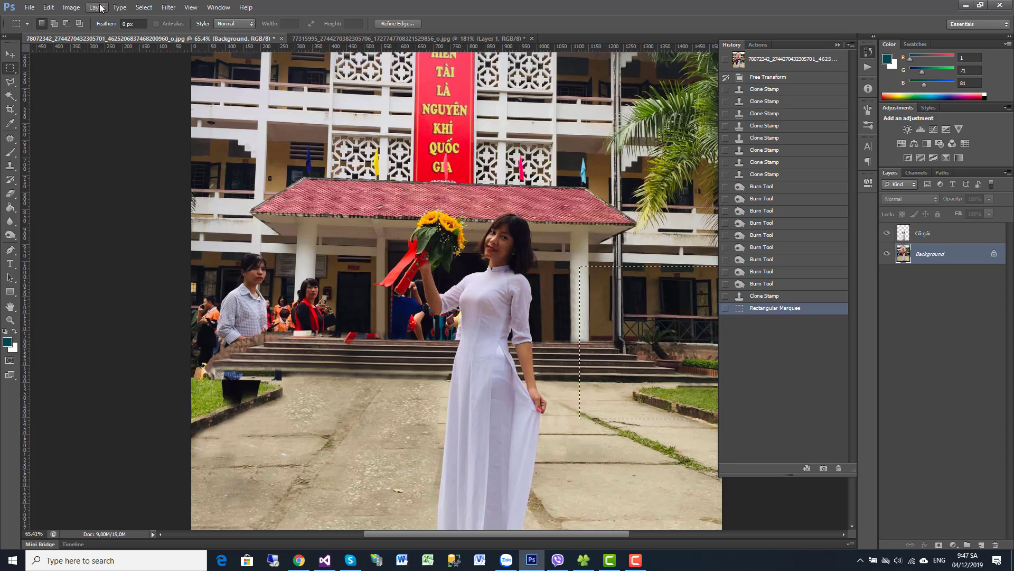
Copy the selected background onto a new layer with Layer via Copy.
{"action": "left_click", "coordinate": [48, 7]}
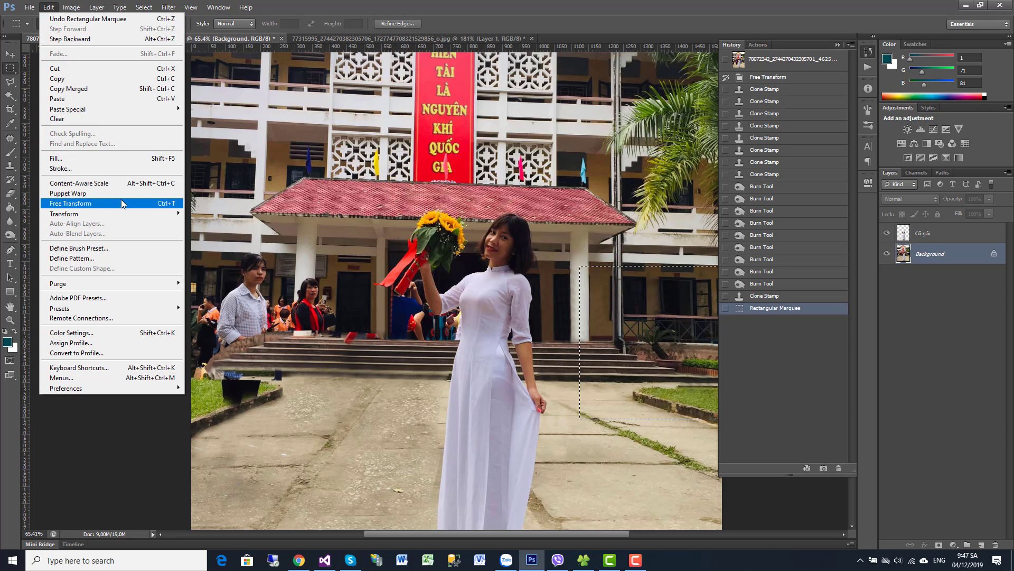
{"action": "key", "text": "Escape"}
{"action": "left_click", "coordinate": [10, 54]}
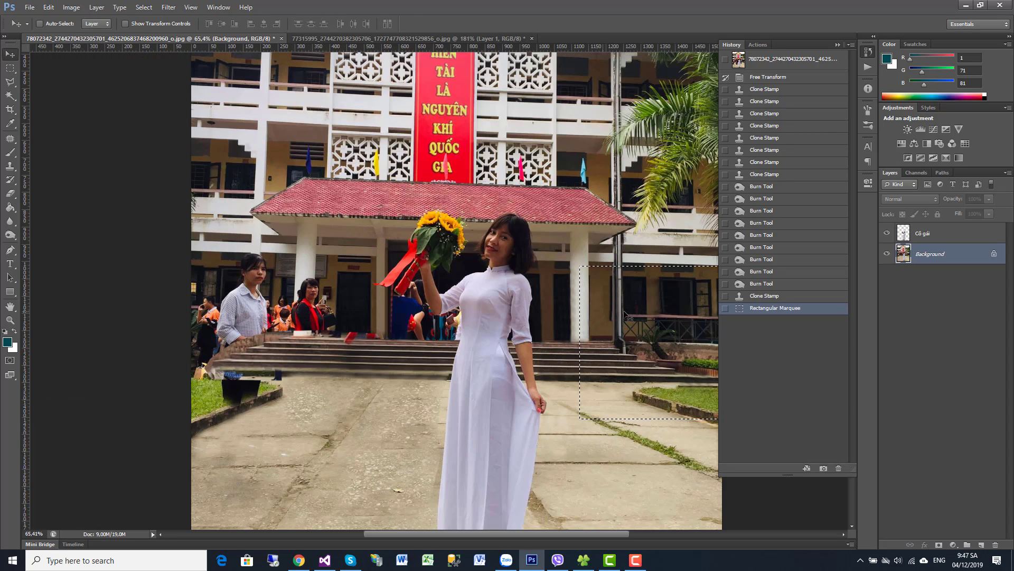
{"action": "left_click", "coordinate": [97, 8]}
{"action": "left_click", "coordinate": [238, 64]}
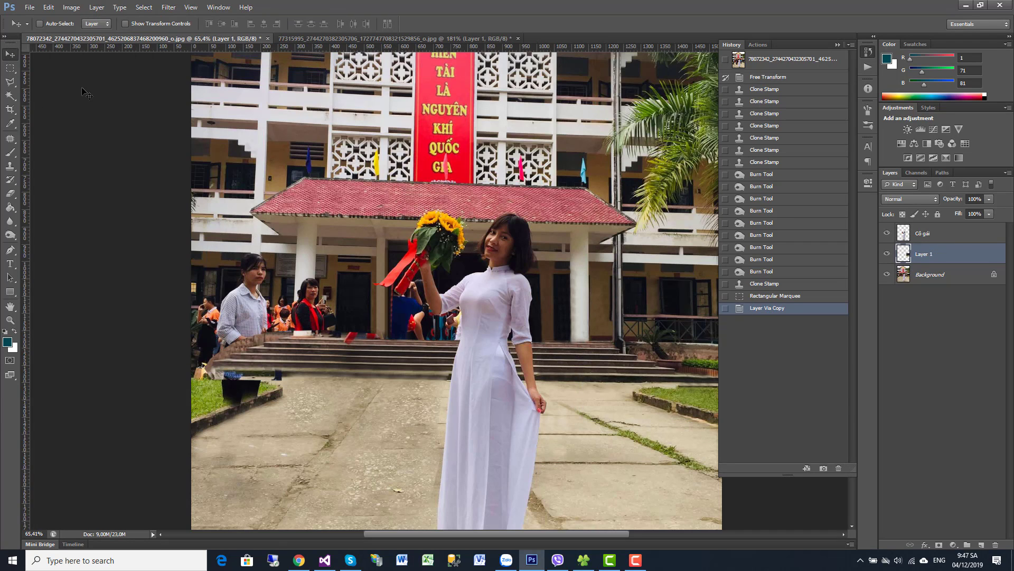
Flip the copied patch horizontally, move it over the left bystanders, rotate slightly, and apply.
{"action": "left_click", "coordinate": [48, 7]}
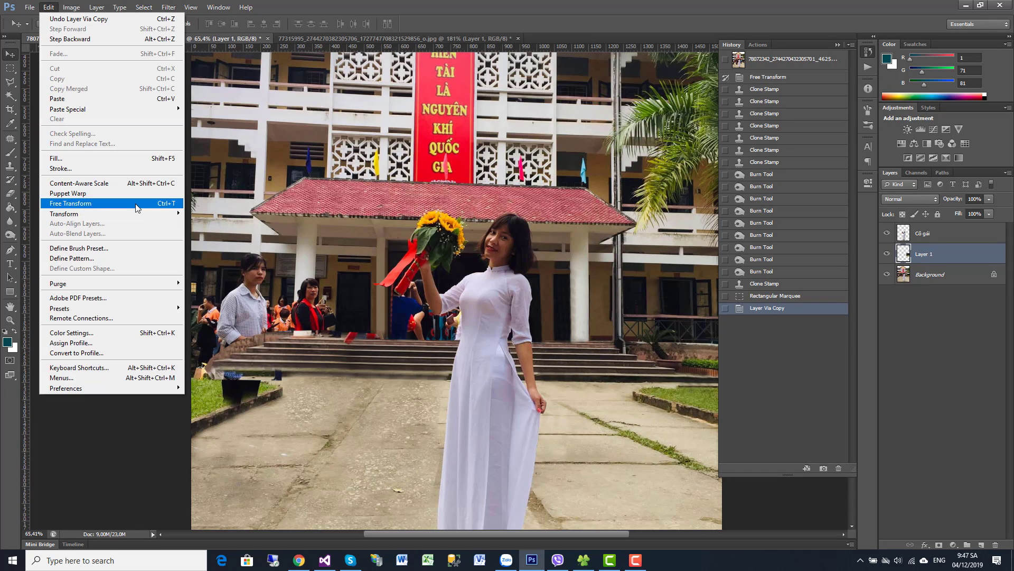
{"action": "left_click", "coordinate": [136, 203]}
{"action": "right_click", "coordinate": [648, 330]}
{"action": "left_click", "coordinate": [722, 482]}
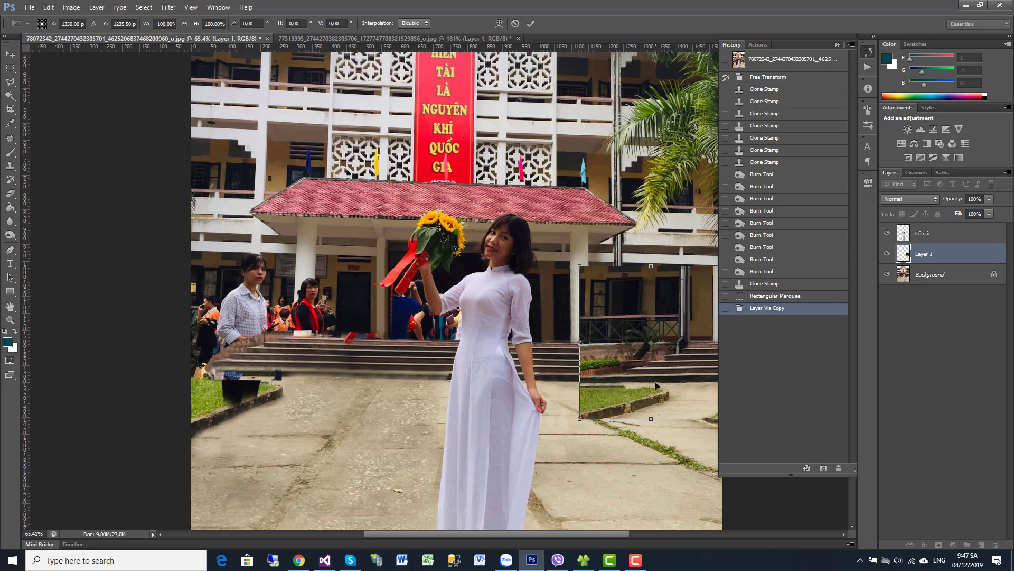
{"action": "mouse_move", "coordinate": [664, 385]}
{"action": "left_mouse_down"}
{"action": "mouse_move", "coordinate": [240, 374]}
{"action": "mouse_move", "coordinate": [244, 388]}
{"action": "left_mouse_up"}
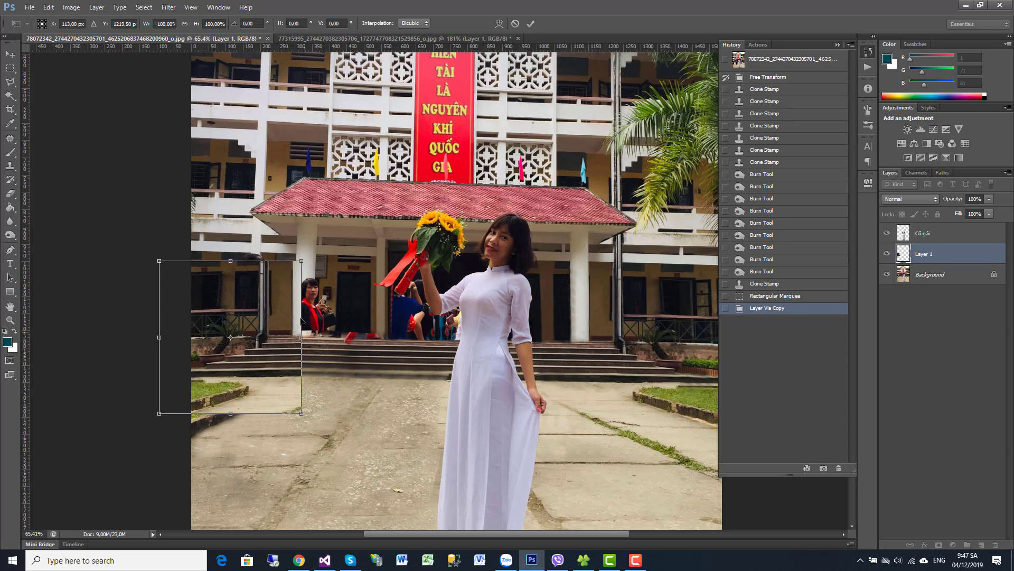
{"action": "left_click_drag", "start_coordinate": [332, 227], "coordinate": [311, 271]}
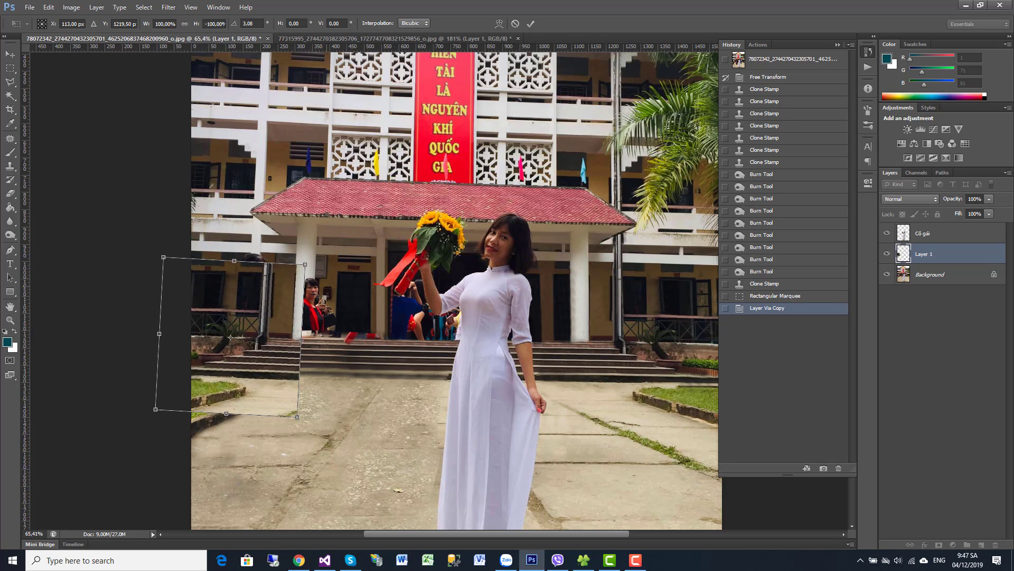
{"action": "left_click_drag", "start_coordinate": [273, 313], "coordinate": [274, 309]}
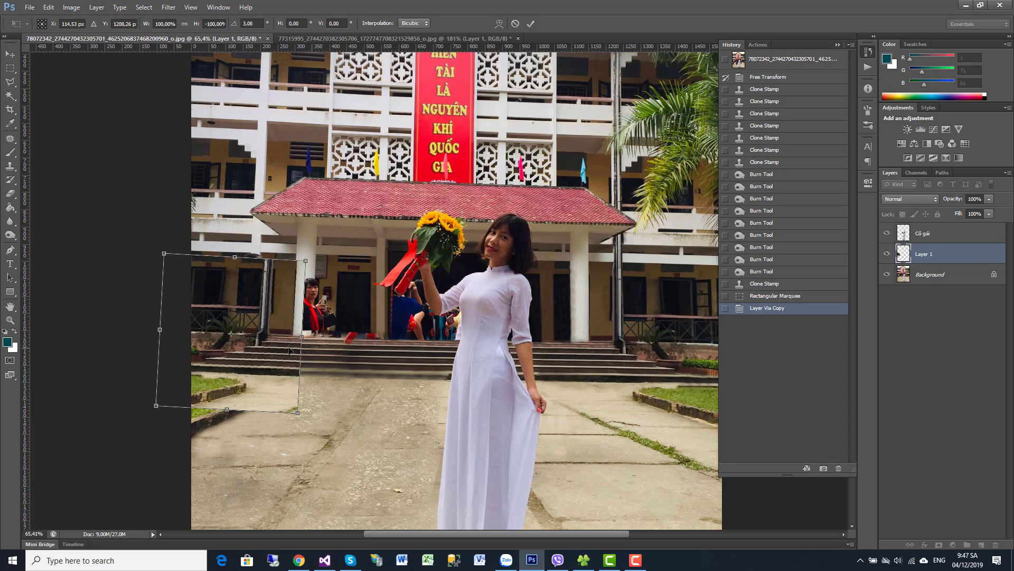
{"action": "scroll", "coordinate": [286, 355], "scroll_direction": "up", "scroll_amount": 2}
{"action": "scroll", "coordinate": [296, 407], "scroll_direction": "up", "scroll_amount": 3}
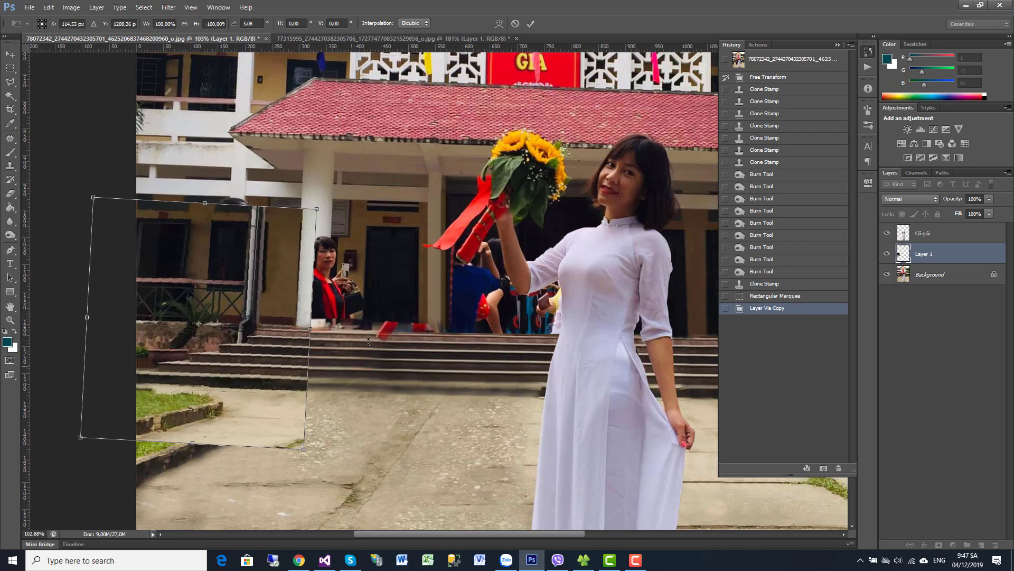
{"action": "left_click_drag", "start_coordinate": [374, 295], "coordinate": [407, 279]}
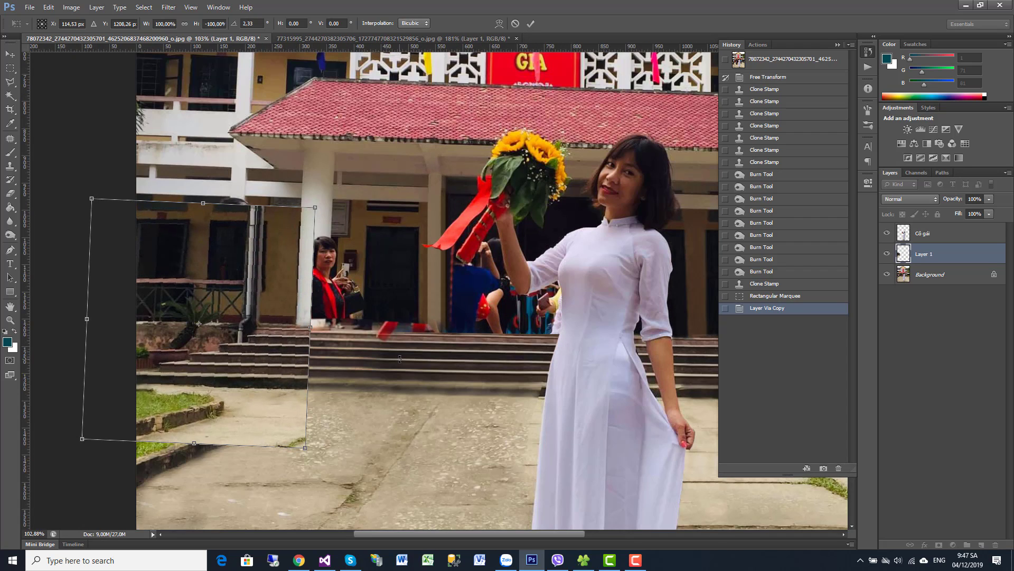
{"action": "key", "text": "Return"}
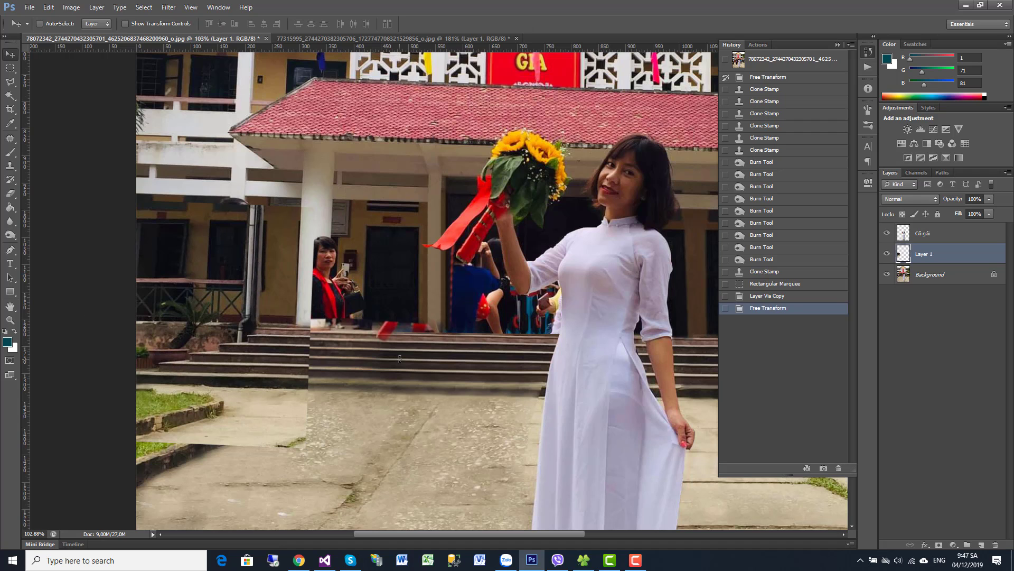
Compare Layer 1 against the original and nudge it two pixels left to align edges.
{"action": "scroll", "coordinate": [396, 364], "scroll_direction": "down", "scroll_amount": 8}
{"action": "scroll", "coordinate": [396, 362], "scroll_direction": "down", "scroll_amount": 2}
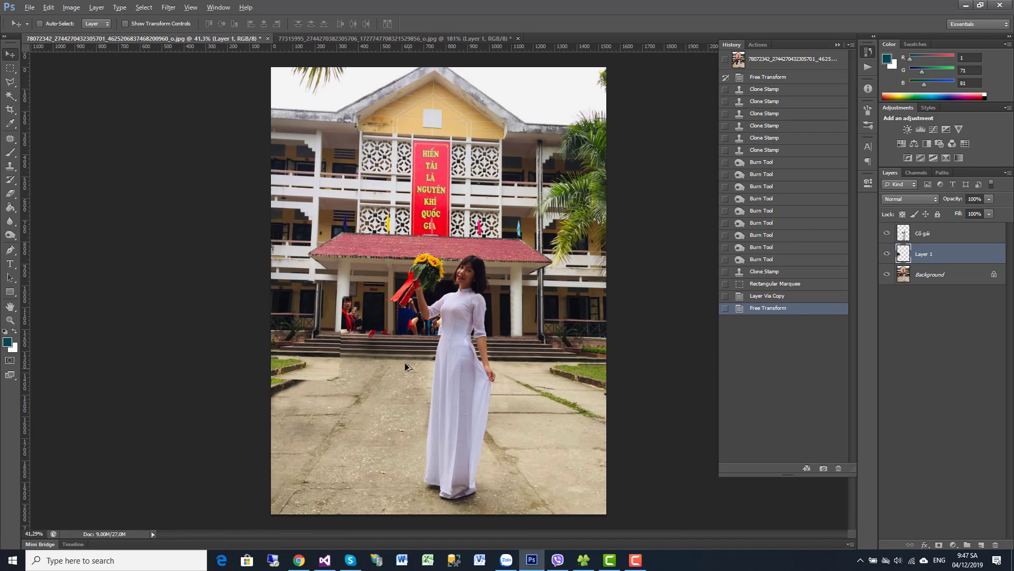
{"action": "scroll", "coordinate": [405, 362], "scroll_direction": "up", "scroll_amount": 2}
{"action": "scroll", "coordinate": [394, 357], "scroll_direction": "up", "scroll_amount": 1}
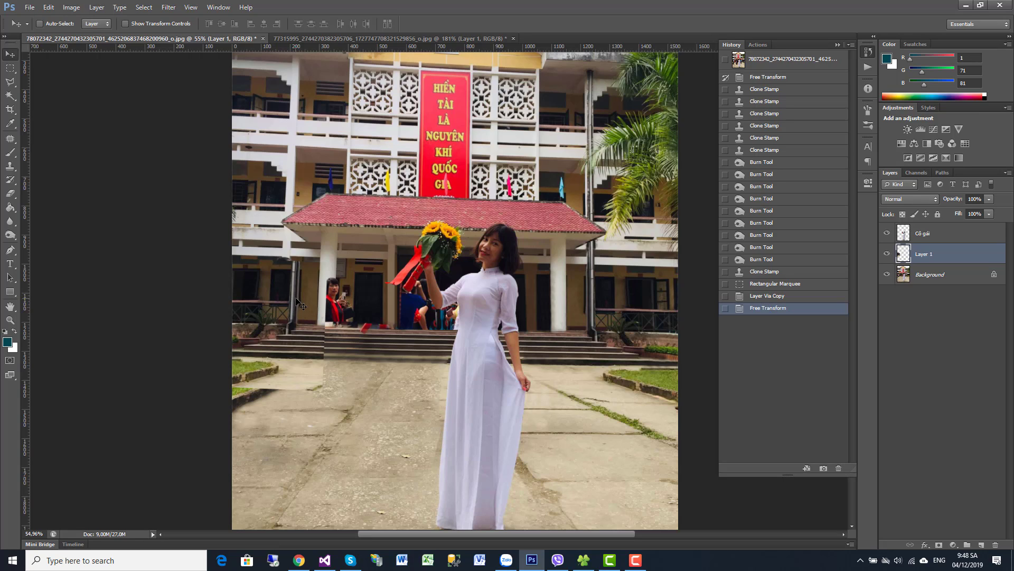
{"action": "left_click", "coordinate": [888, 255]}
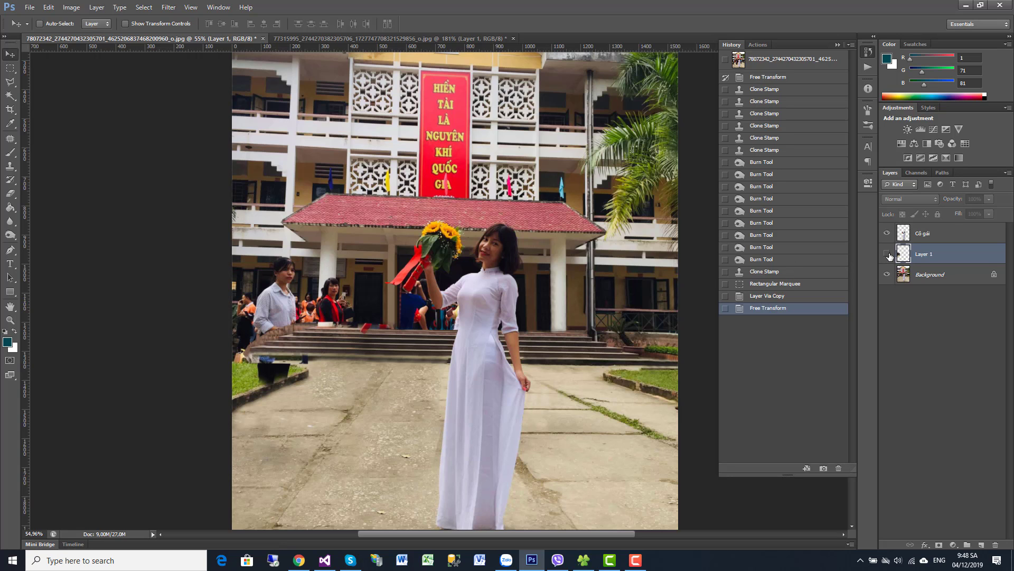
{"action": "left_click", "coordinate": [888, 254]}
{"action": "scroll", "coordinate": [312, 299], "scroll_direction": "up", "scroll_amount": 4}
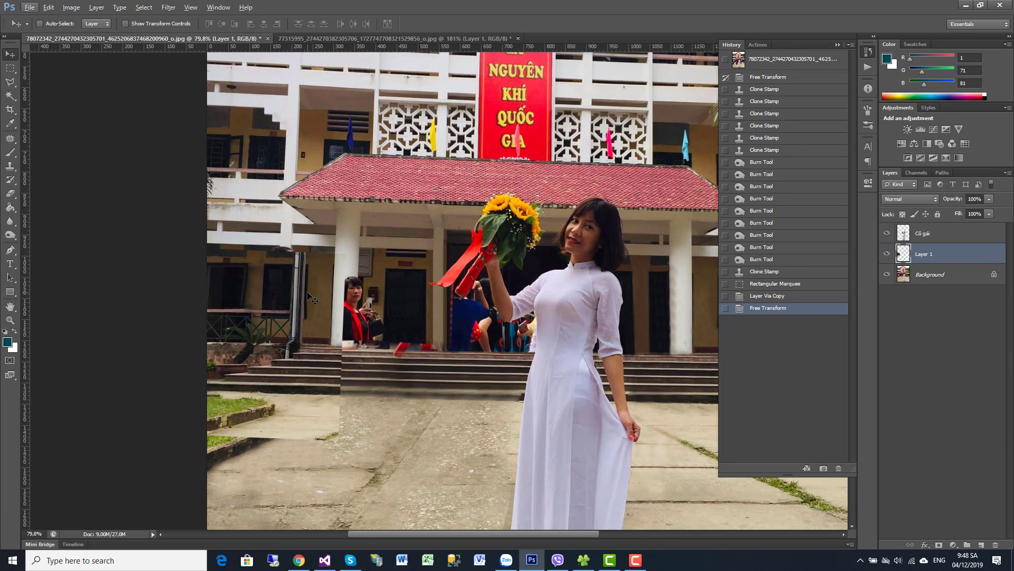
{"action": "key", "text": "Left"}
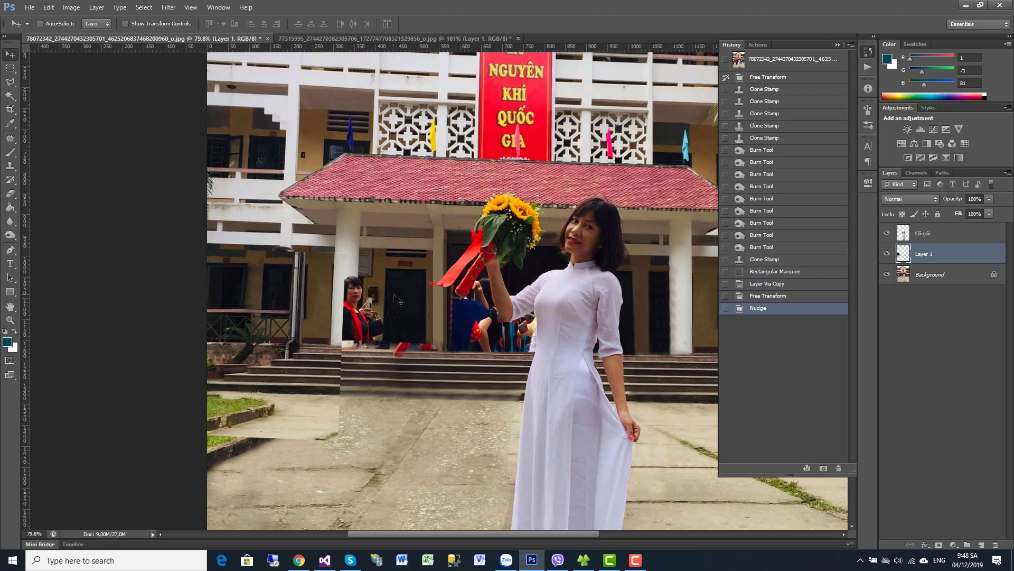
{"action": "key", "text": "Left"}
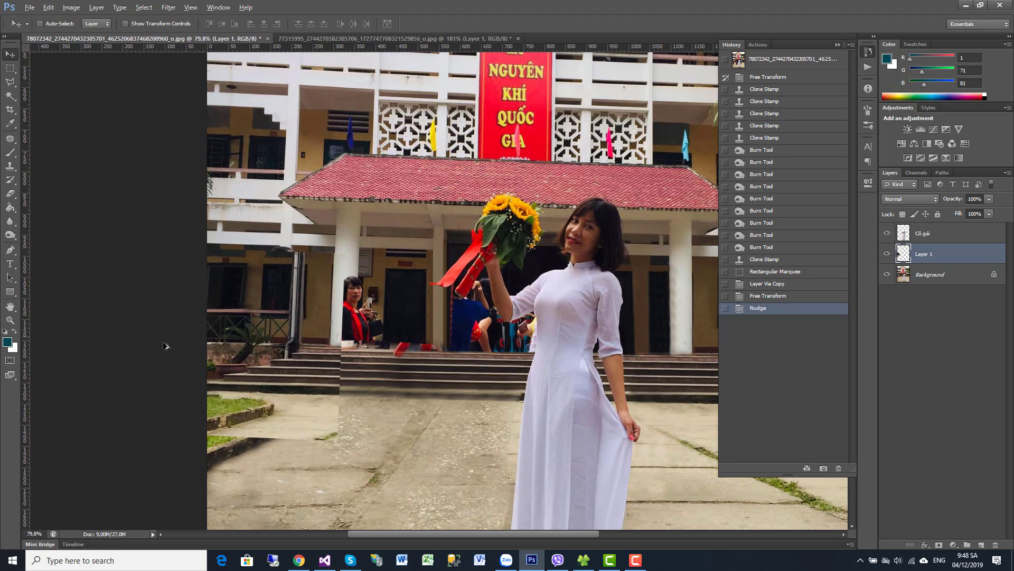
{"action": "scroll", "coordinate": [399, 300], "scroll_direction": "up", "scroll_amount": 2}
{"action": "scroll", "coordinate": [393, 338], "scroll_direction": "up", "scroll_amount": 4}
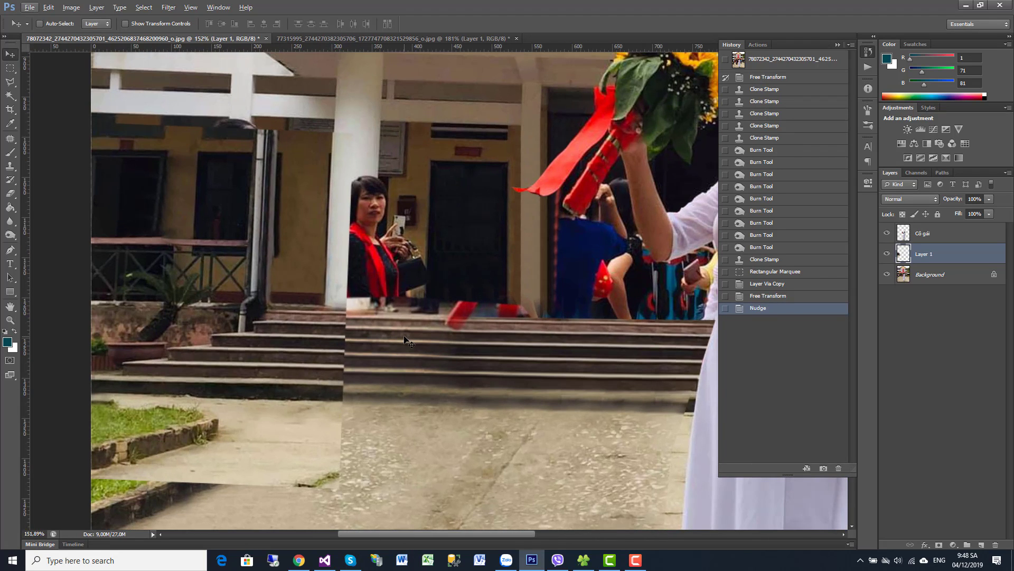
{"action": "left_click", "coordinate": [49, 7]}
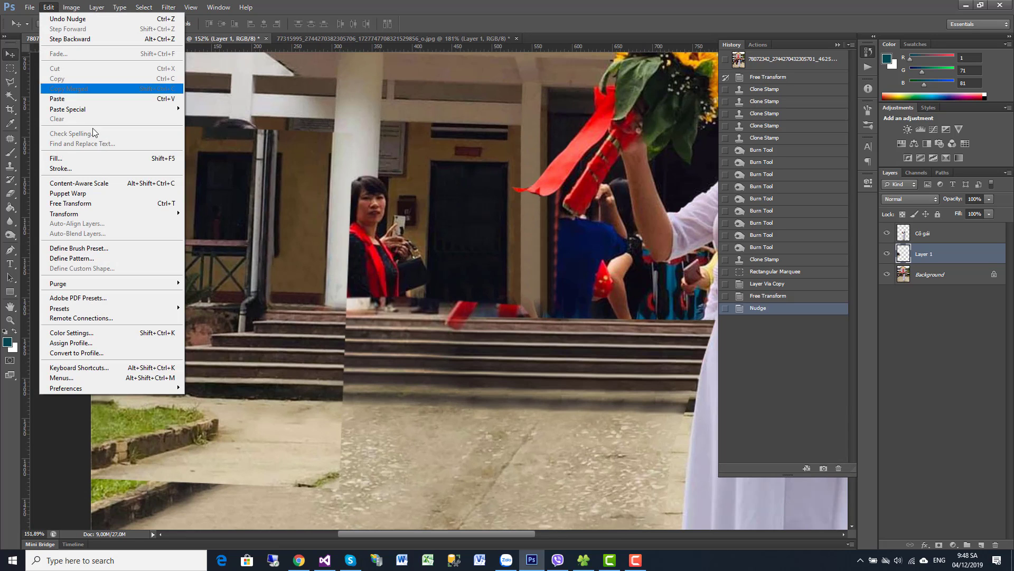
Warp the patch, pulling its mesh and right corners to align steps and paving, then apply.
{"action": "left_click", "coordinate": [106, 203]}
{"action": "right_click", "coordinate": [287, 288]}
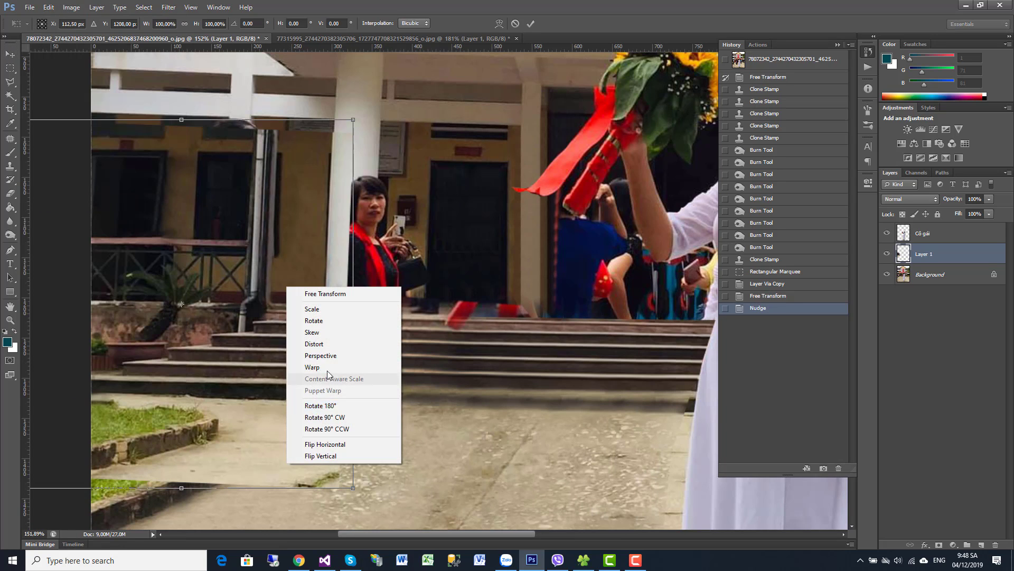
{"action": "left_click", "coordinate": [333, 368]}
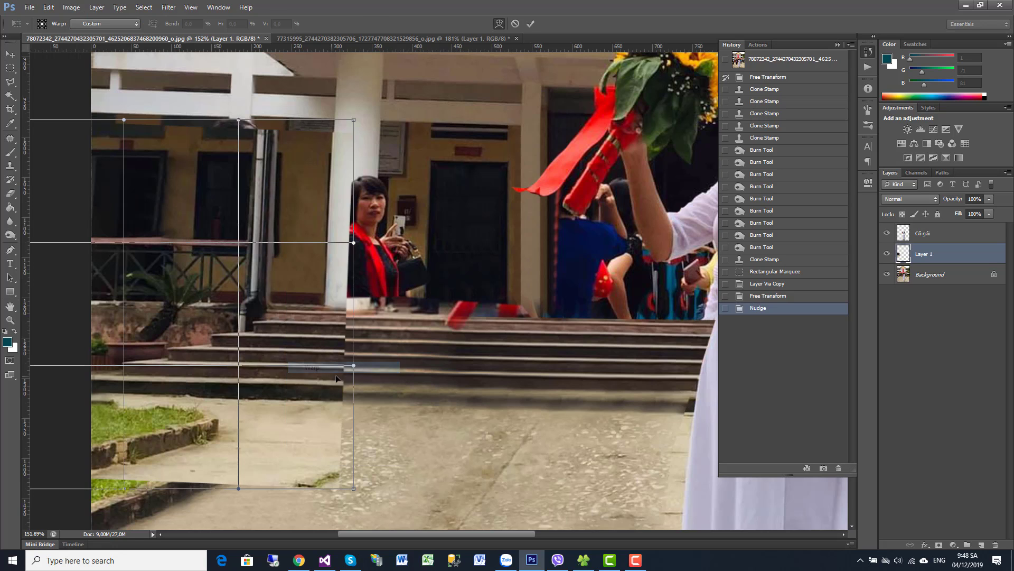
{"action": "scroll", "coordinate": [336, 378], "scroll_direction": "up", "scroll_amount": 3}
{"action": "scroll", "coordinate": [349, 379], "scroll_direction": "up", "scroll_amount": 3}
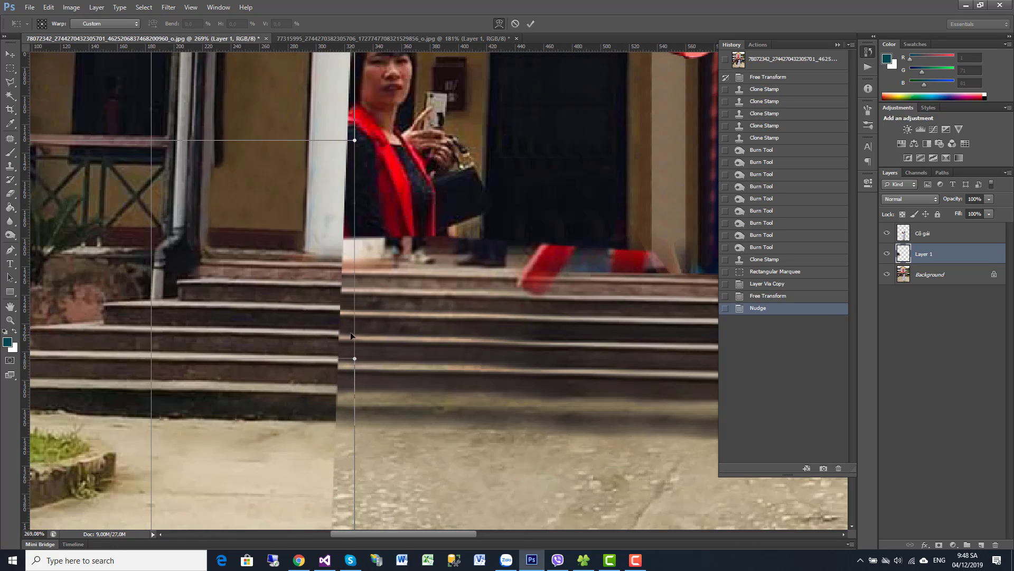
{"action": "left_click_drag", "start_coordinate": [326, 218], "coordinate": [328, 224]}
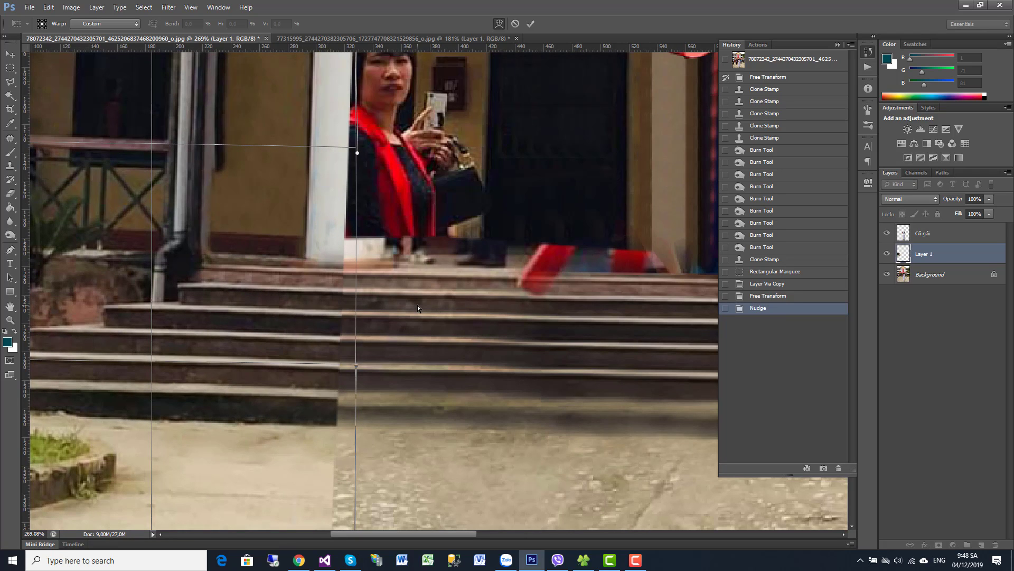
{"action": "scroll", "coordinate": [418, 305], "scroll_direction": "down", "scroll_amount": 3}
{"action": "scroll", "coordinate": [418, 305], "scroll_direction": "down", "scroll_amount": 3}
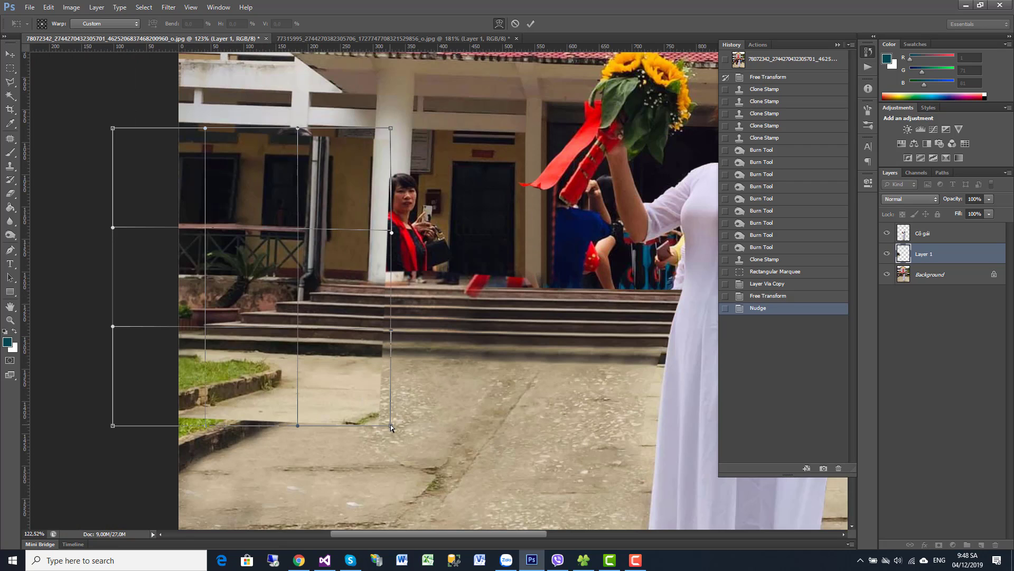
{"action": "left_click_drag", "start_coordinate": [391, 427], "coordinate": [395, 427]}
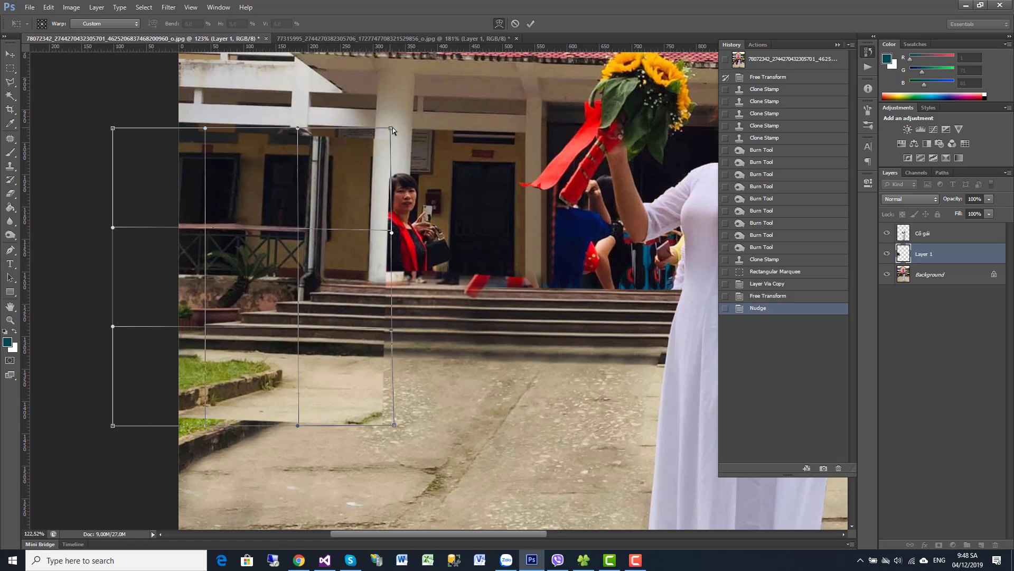
{"action": "left_click_drag", "start_coordinate": [392, 128], "coordinate": [392, 129]}
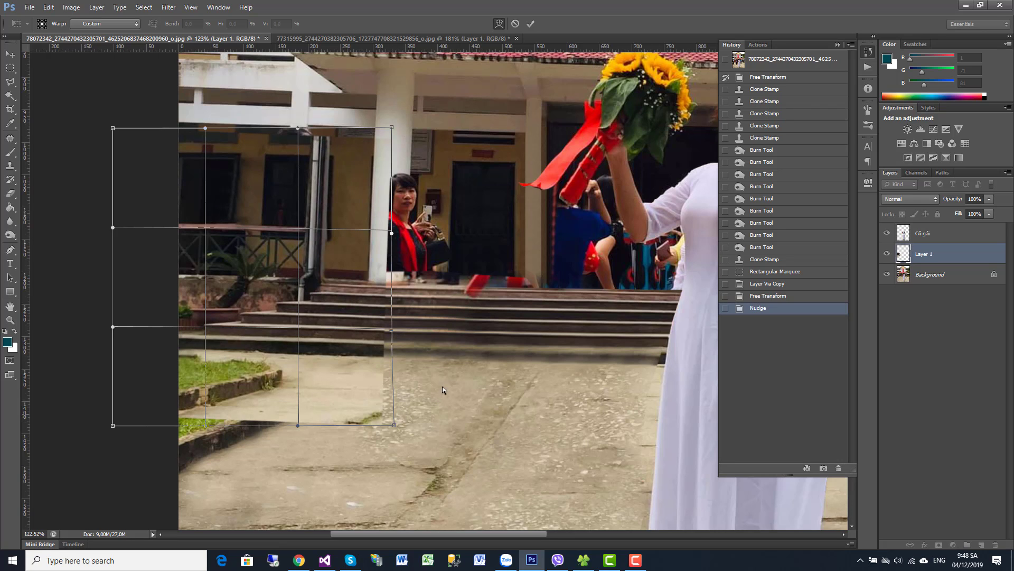
{"action": "scroll", "coordinate": [443, 389], "scroll_direction": "down", "scroll_amount": 2}
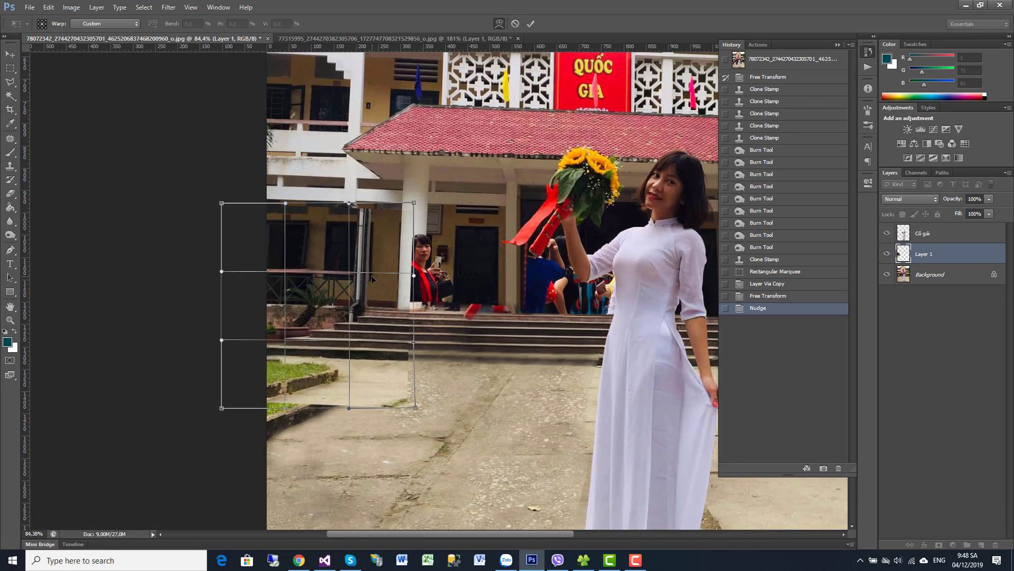
{"action": "key", "text": "Return"}
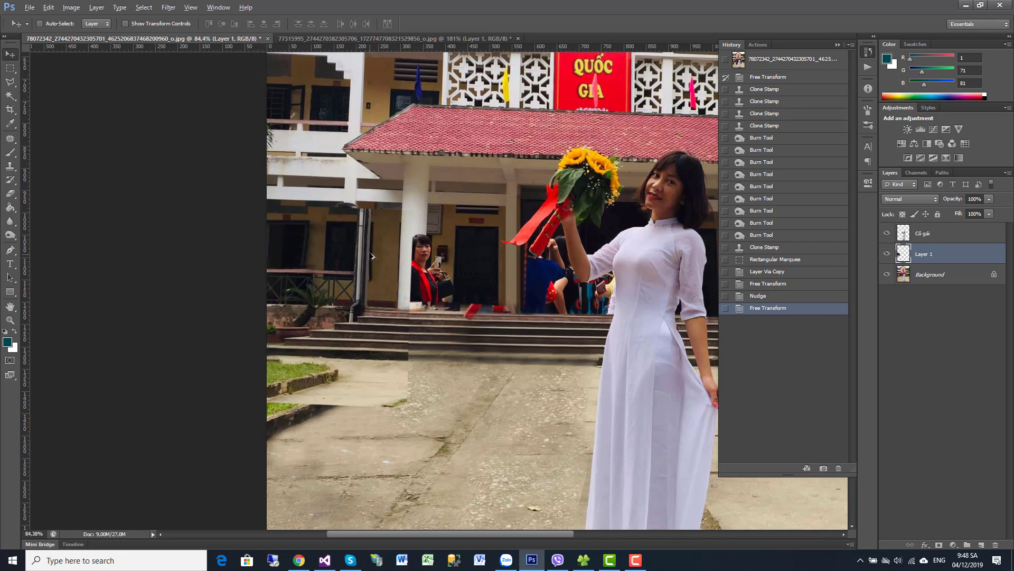
Move the patch layer slightly left and down.
{"action": "scroll", "coordinate": [371, 256], "scroll_direction": "up", "scroll_amount": 2}
{"action": "scroll", "coordinate": [371, 255], "scroll_direction": "down", "scroll_amount": 2}
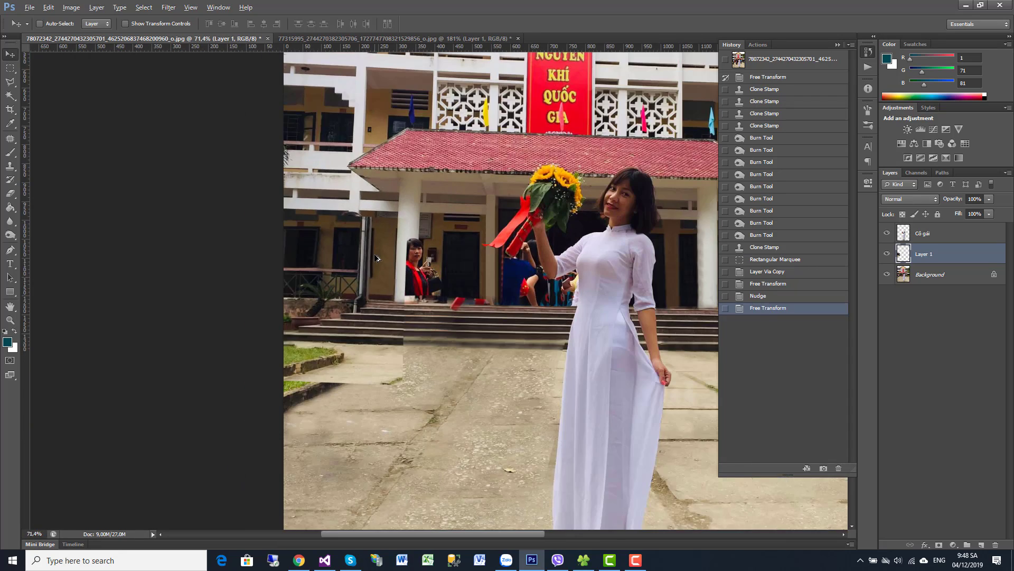
{"action": "scroll", "coordinate": [377, 256], "scroll_direction": "down", "scroll_amount": 1}
{"action": "scroll", "coordinate": [341, 250], "scroll_direction": "up", "scroll_amount": 1}
{"action": "scroll", "coordinate": [381, 268], "scroll_direction": "up", "scroll_amount": 2}
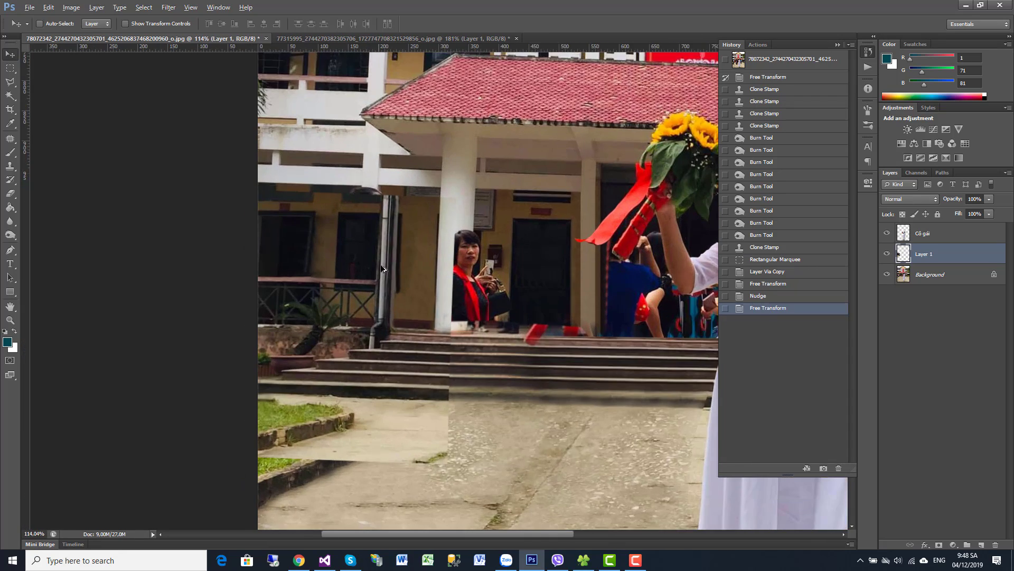
{"action": "scroll", "coordinate": [389, 285], "scroll_direction": "up", "scroll_amount": 2}
{"action": "scroll", "coordinate": [395, 302], "scroll_direction": "up", "scroll_amount": 2}
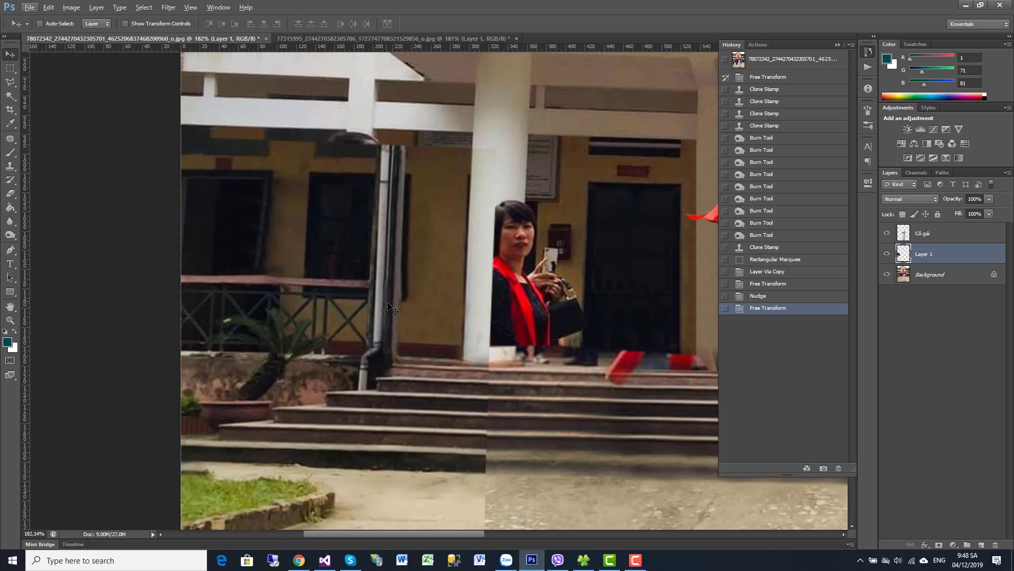
{"action": "left_click_drag", "start_coordinate": [397, 310], "coordinate": [370, 314]}
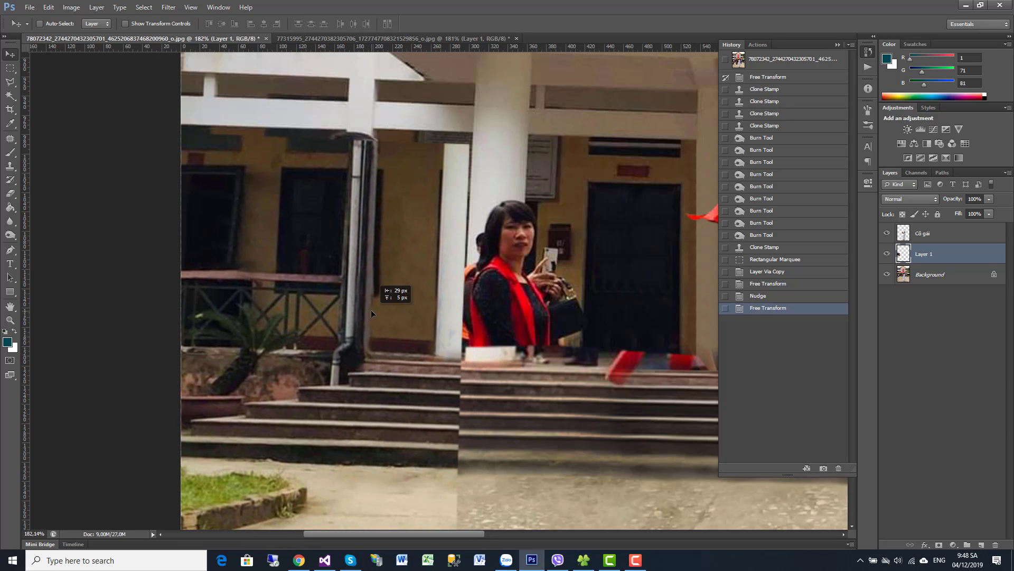
{"action": "left_click_drag", "start_coordinate": [371, 313], "coordinate": [372, 311]}
Stretch the patch to about 106.7% width toward the pillar and apply it.
{"action": "key", "text": "ctrl+t"}
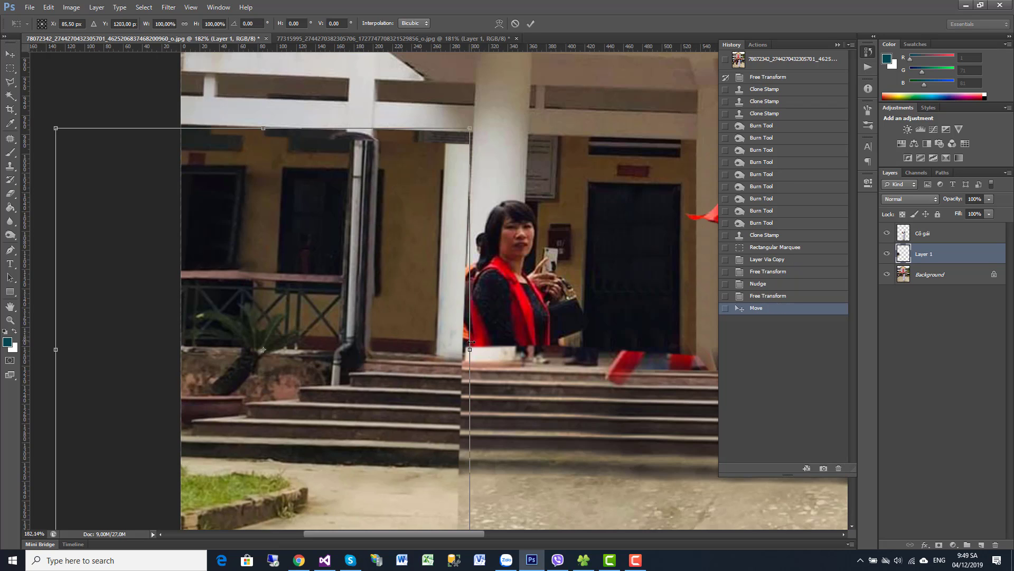
{"action": "left_click_drag", "start_coordinate": [478, 345], "coordinate": [491, 347]}
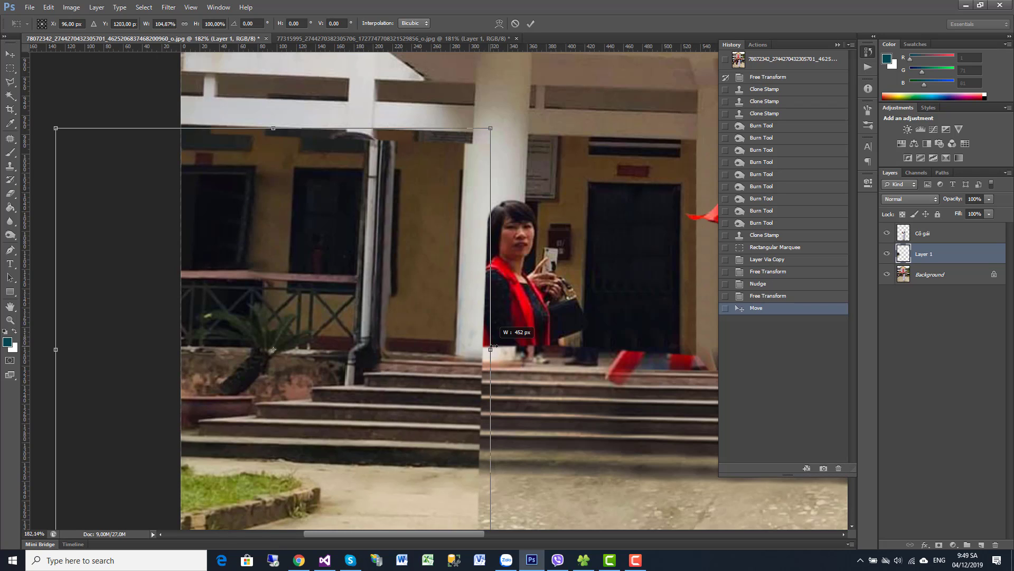
{"action": "left_click_drag", "start_coordinate": [491, 347], "coordinate": [498, 348]}
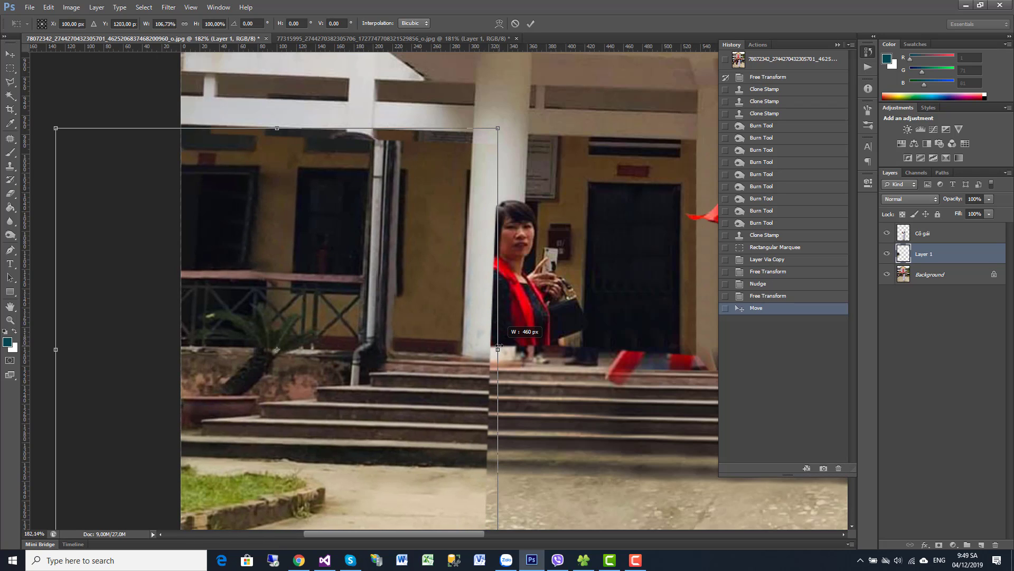
{"action": "key", "text": "Return"}
{"action": "key", "text": "ctrl+0"}
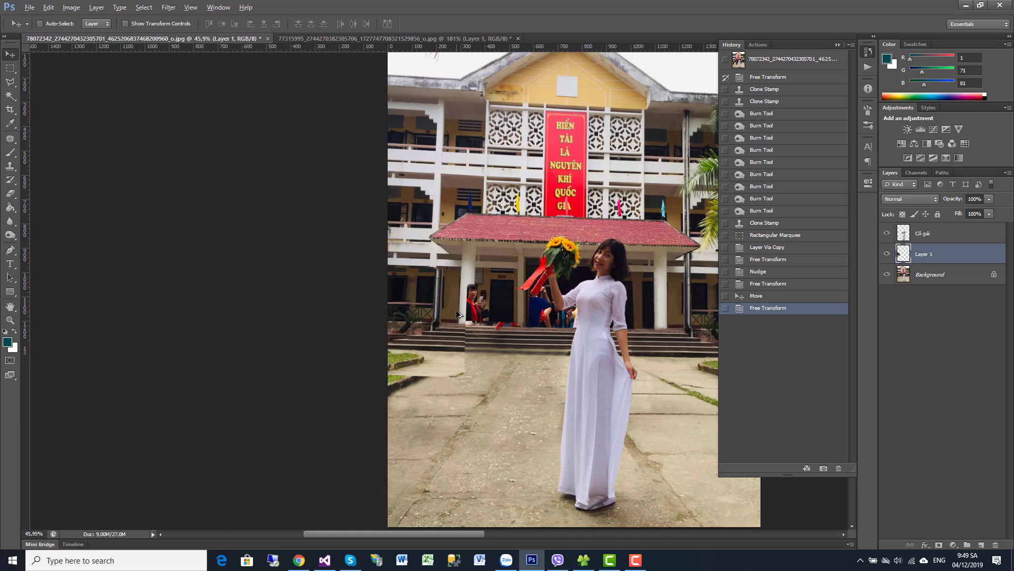
{"action": "scroll", "coordinate": [457, 314], "scroll_direction": "up", "scroll_amount": 1}
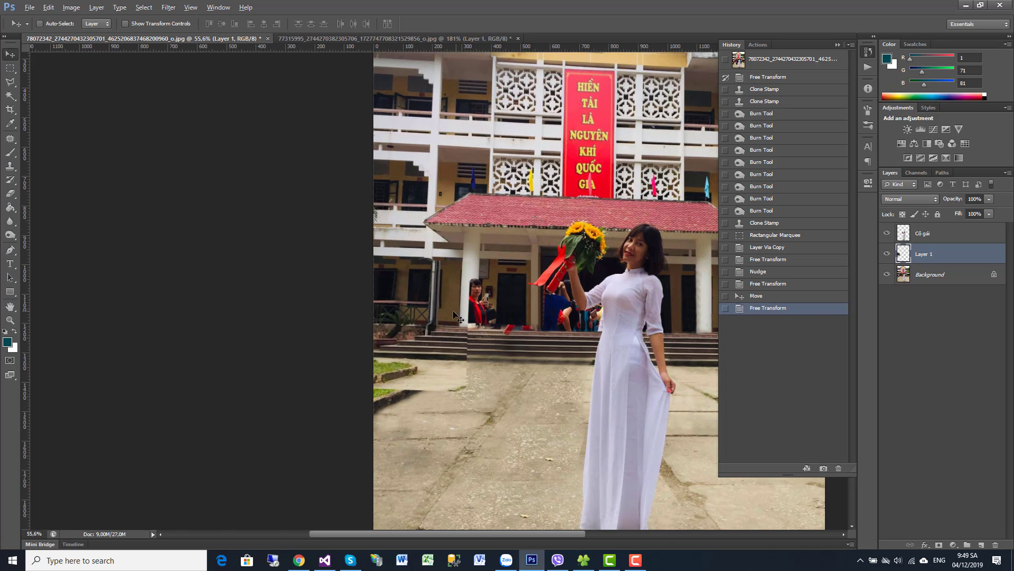
{"action": "scroll", "coordinate": [449, 322], "scroll_direction": "up", "scroll_amount": 1}
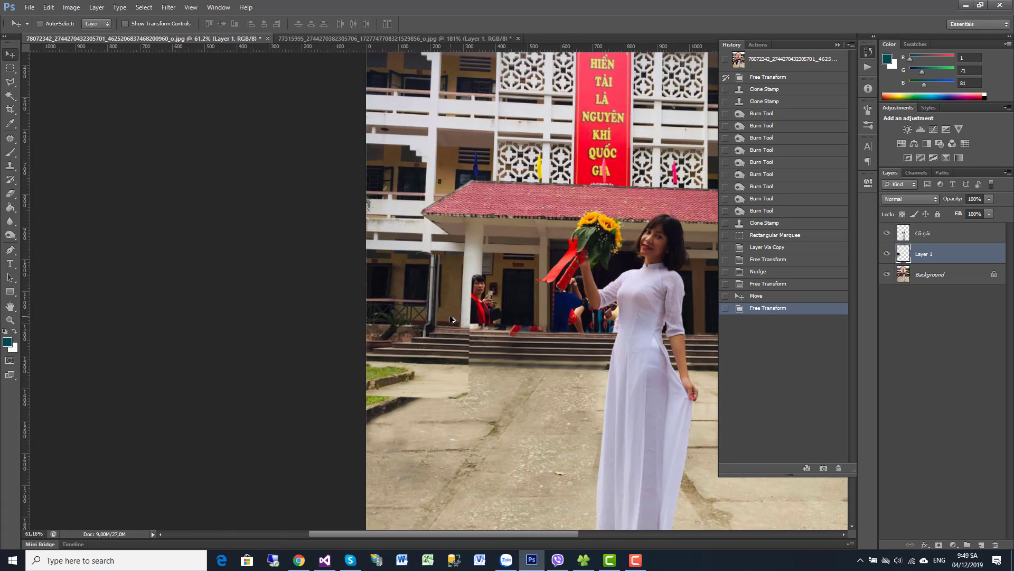
{"action": "scroll", "coordinate": [440, 265], "scroll_direction": "up", "scroll_amount": 2}
{"action": "scroll", "coordinate": [409, 261], "scroll_direction": "up", "scroll_amount": 2}
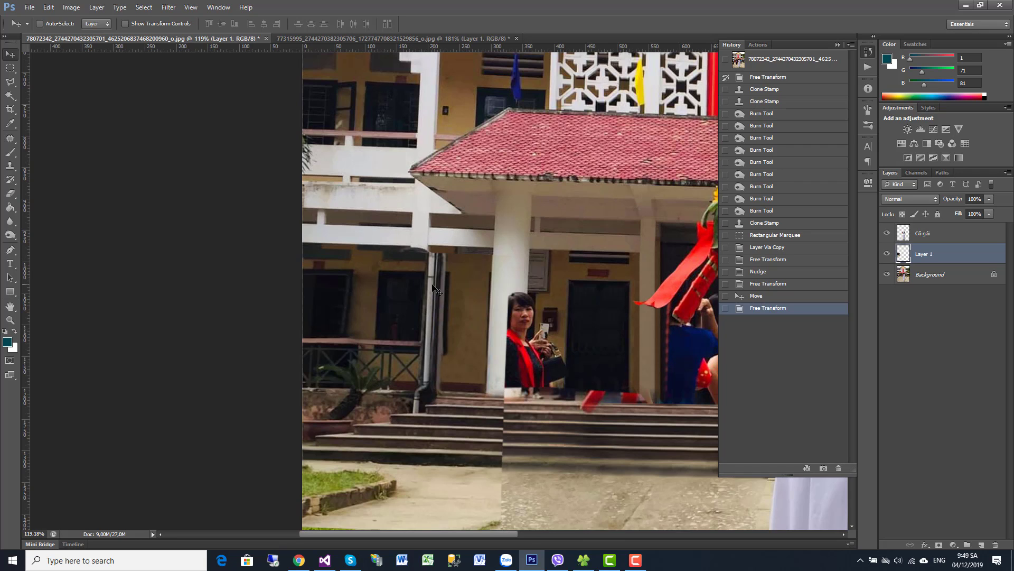
{"action": "scroll", "coordinate": [455, 288], "scroll_direction": "up", "scroll_amount": 1}
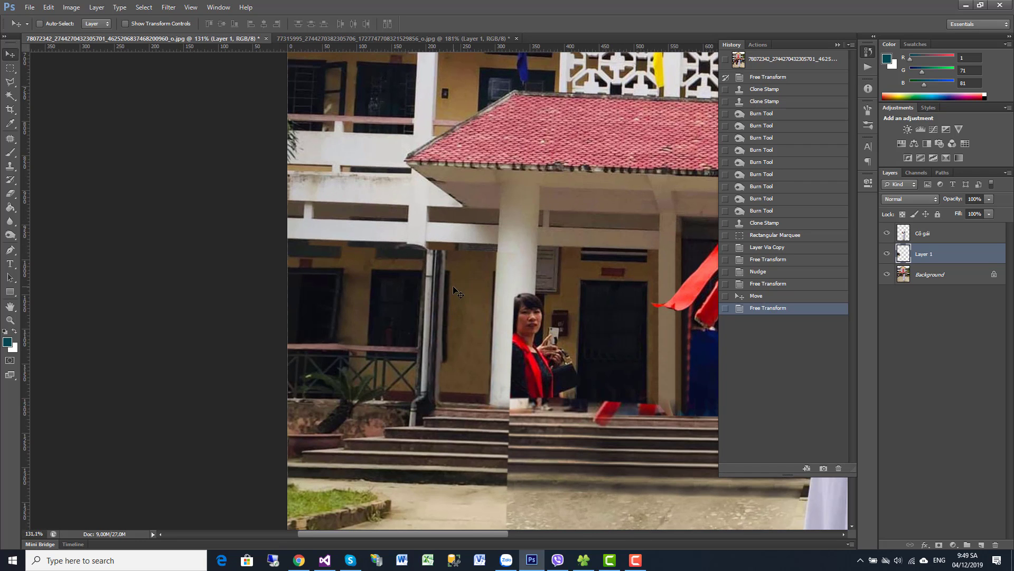
Stretch the patch's top edge upward, comparing it against the original.
{"action": "key", "text": "ctrl+t"}
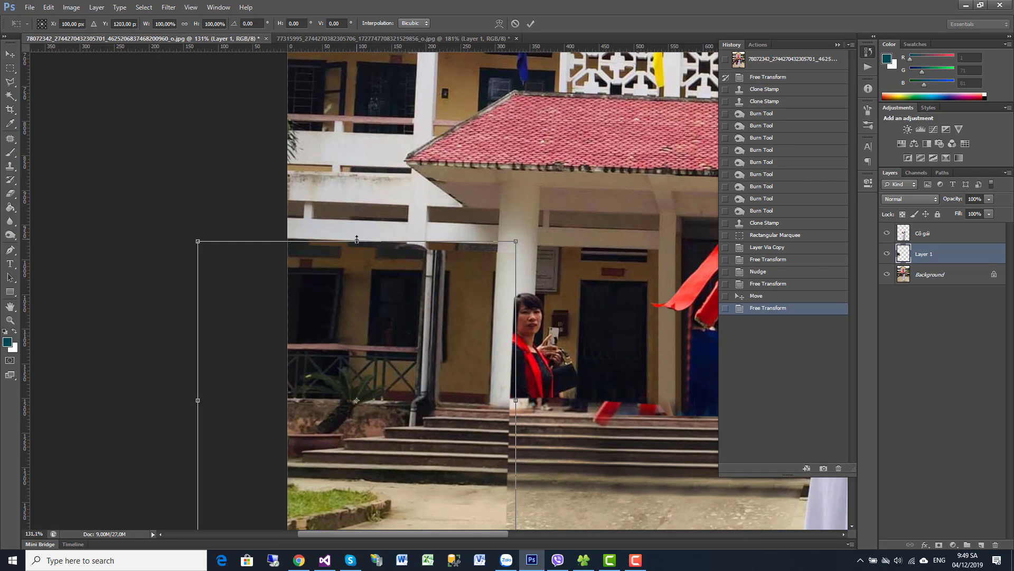
{"action": "left_click_drag", "start_coordinate": [358, 239], "coordinate": [370, 238]}
{"action": "key", "text": "Return"}
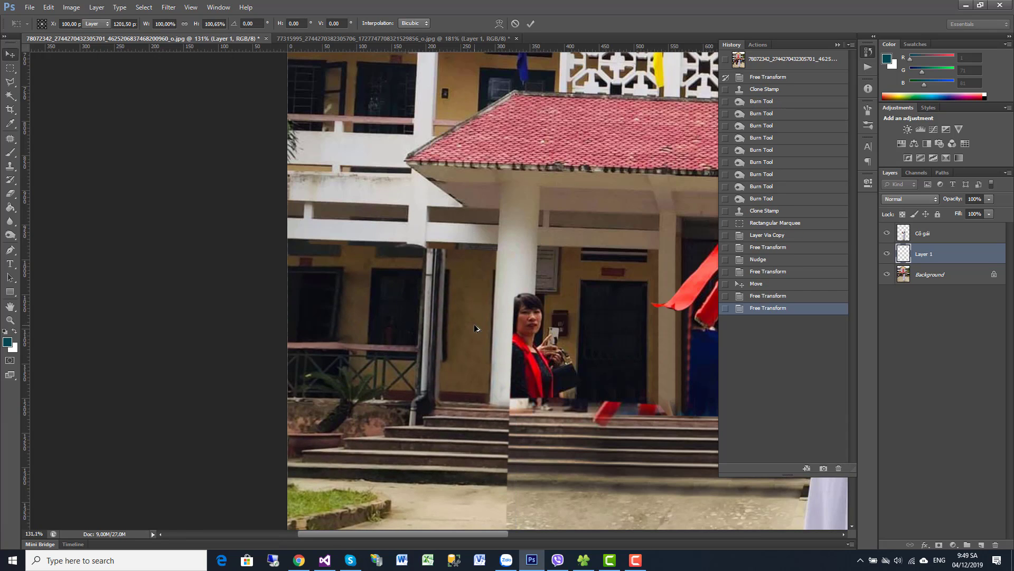
{"action": "key", "text": "alt"}
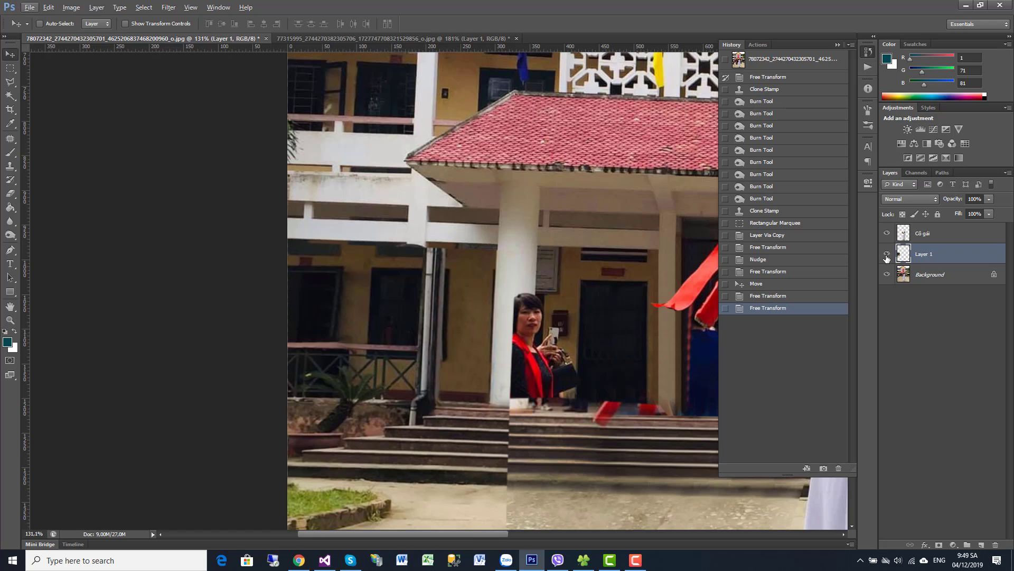
{"action": "left_click", "coordinate": [887, 255]}
{"action": "left_click", "coordinate": [887, 256]}
{"action": "key", "text": "ctrl+t"}
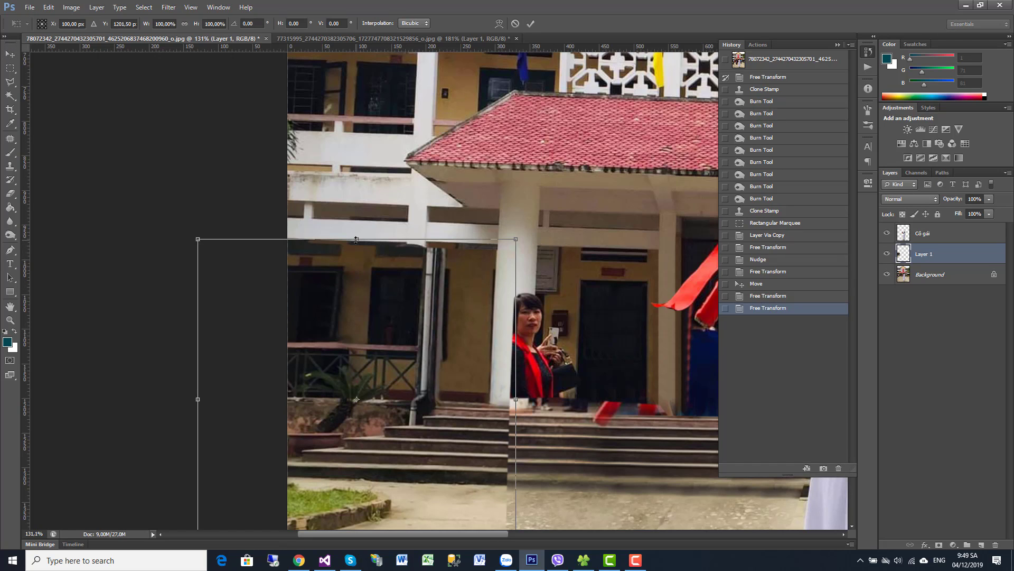
{"action": "left_click_drag", "start_coordinate": [356, 240], "coordinate": [357, 231]}
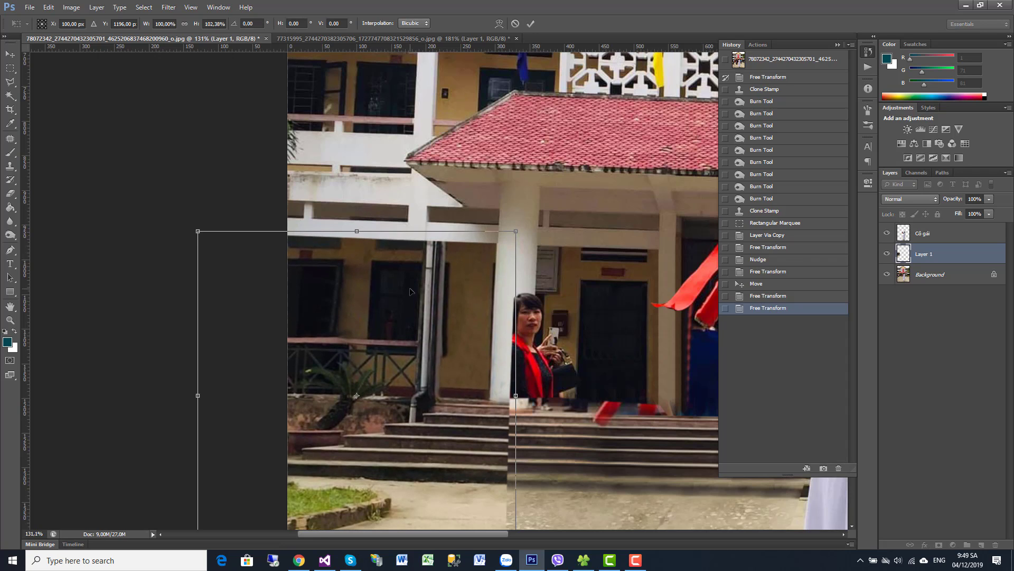
{"action": "key", "text": "Return"}
Extend the patch down over the pavement and distort its lower-right corner to match the steps.
{"action": "scroll", "coordinate": [518, 319], "scroll_direction": "down", "scroll_amount": 1}
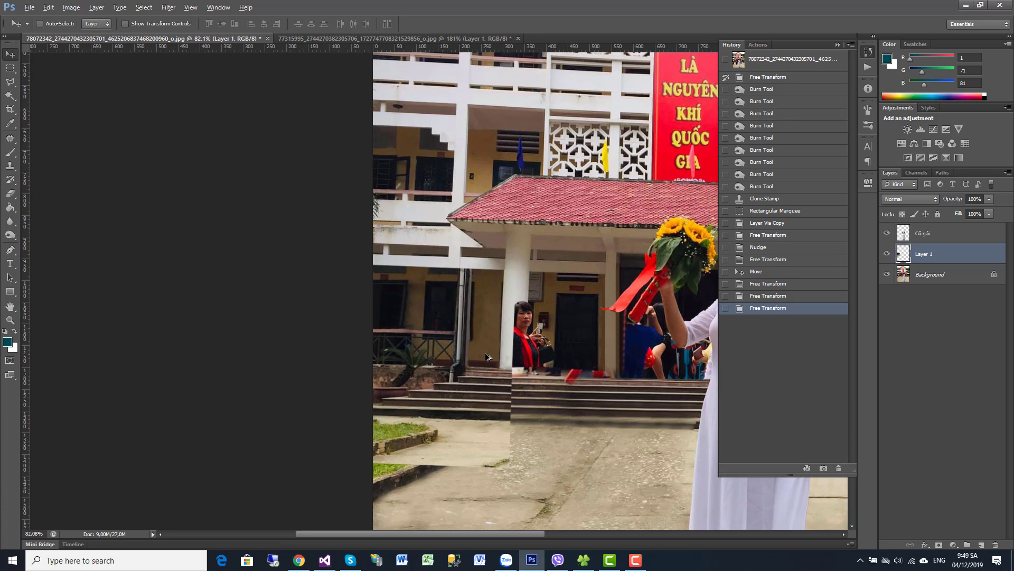
{"action": "left_click_drag", "start_coordinate": [497, 351], "coordinate": [454, 333]}
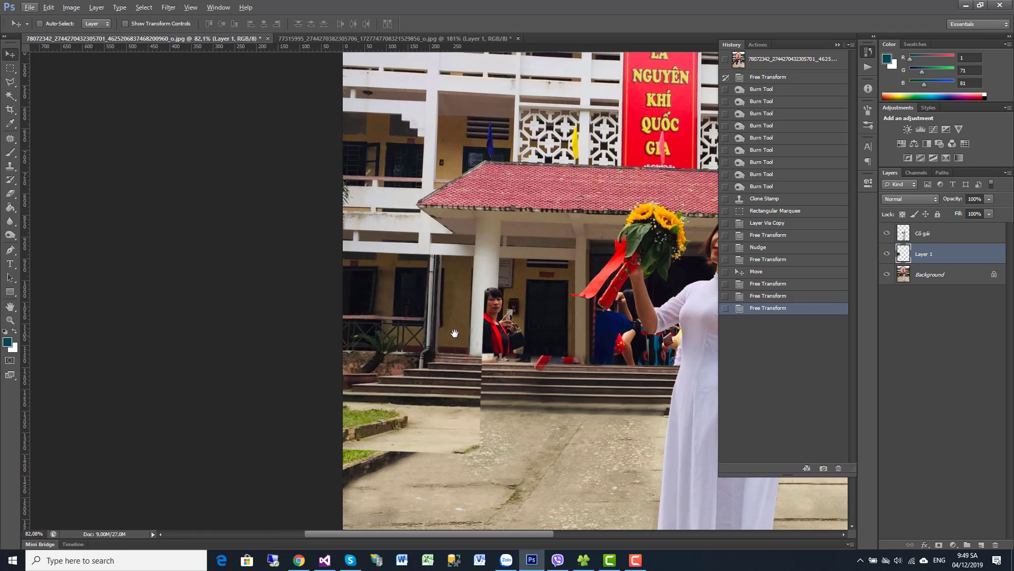
{"action": "scroll", "coordinate": [455, 332], "scroll_direction": "up", "scroll_amount": 1}
{"action": "scroll", "coordinate": [459, 344], "scroll_direction": "up", "scroll_amount": 1}
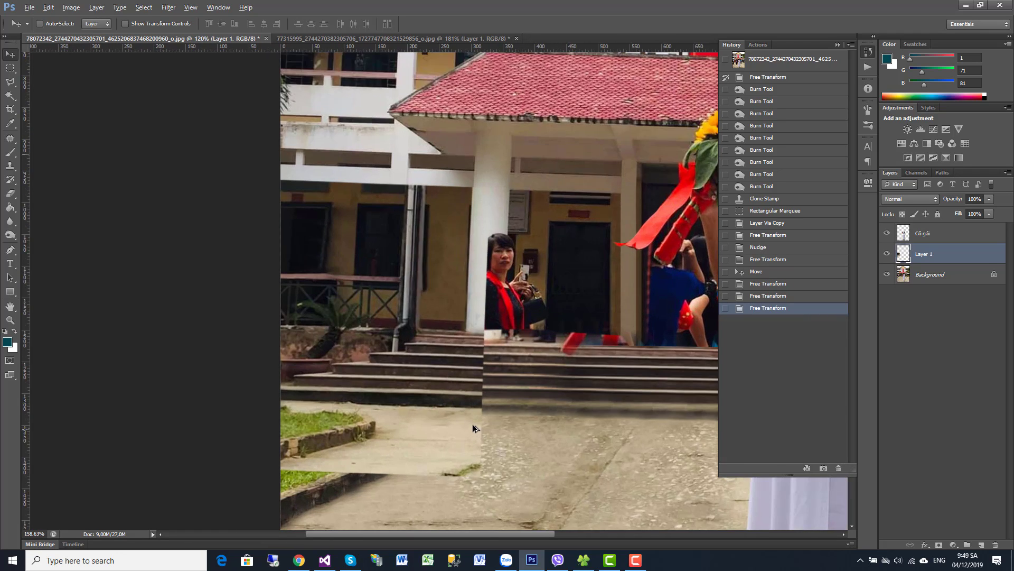
{"action": "scroll", "coordinate": [460, 354], "scroll_direction": "up", "scroll_amount": 2}
{"action": "key", "text": "ctrl+t"}
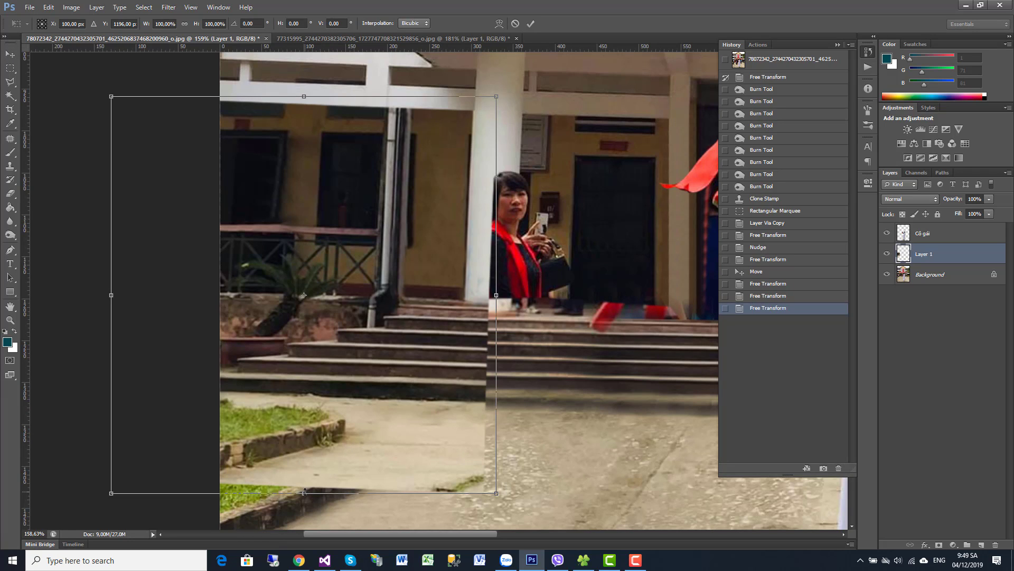
{"action": "left_click_drag", "start_coordinate": [304, 491], "coordinate": [304, 510]}
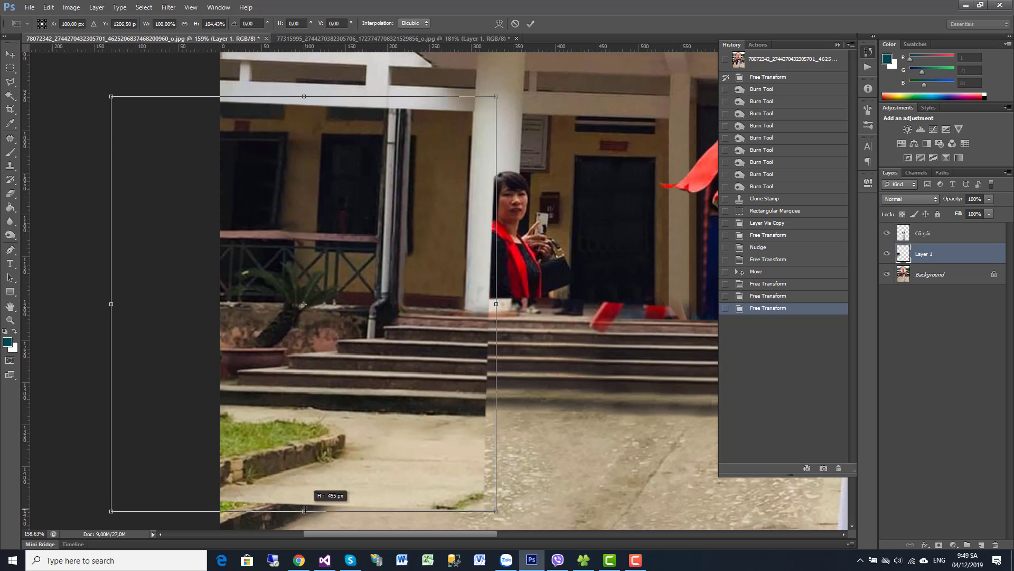
{"action": "right_click", "coordinate": [407, 368]}
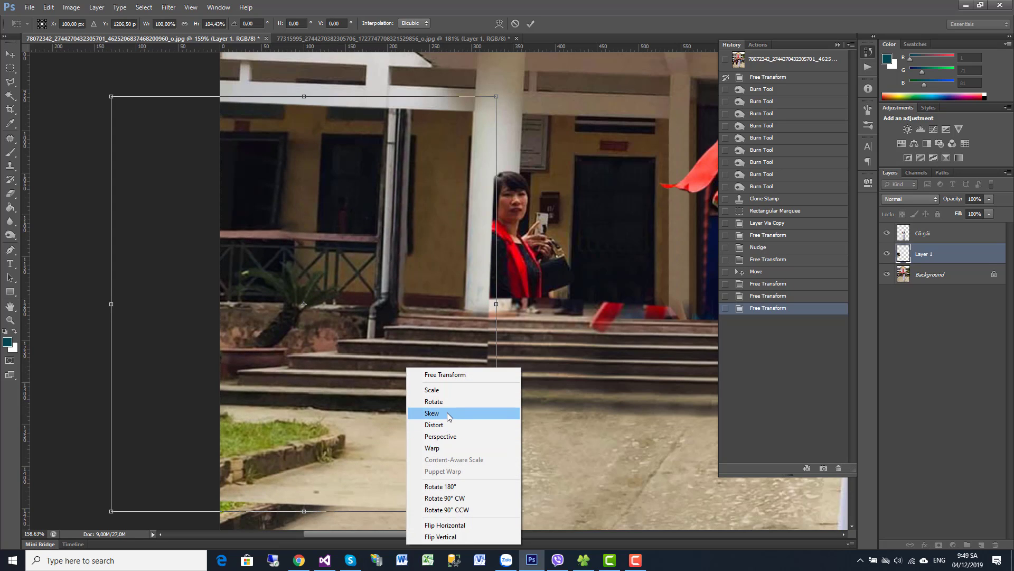
{"action": "left_click", "coordinate": [449, 425]}
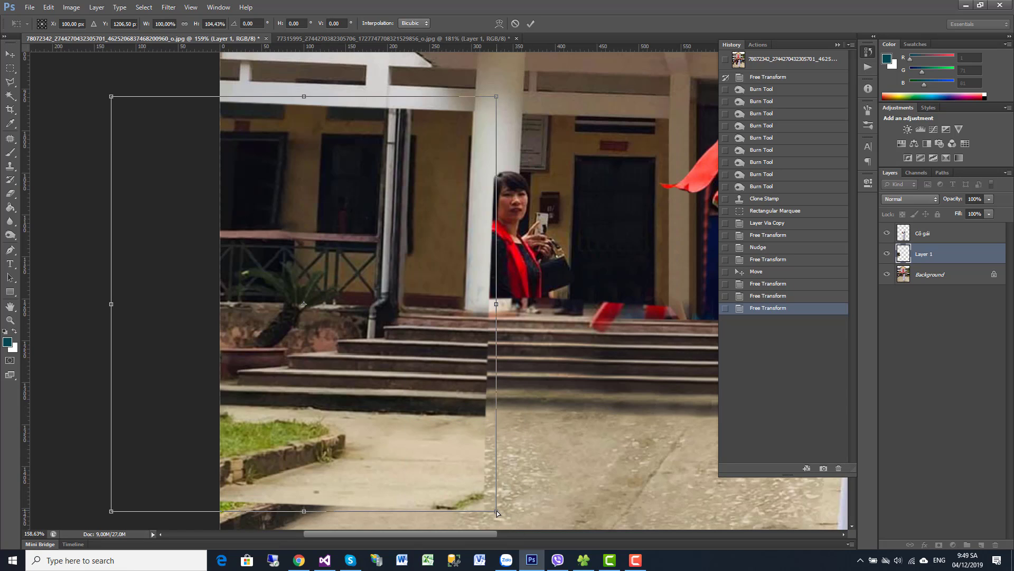
{"action": "left_click_drag", "start_coordinate": [497, 511], "coordinate": [505, 509]}
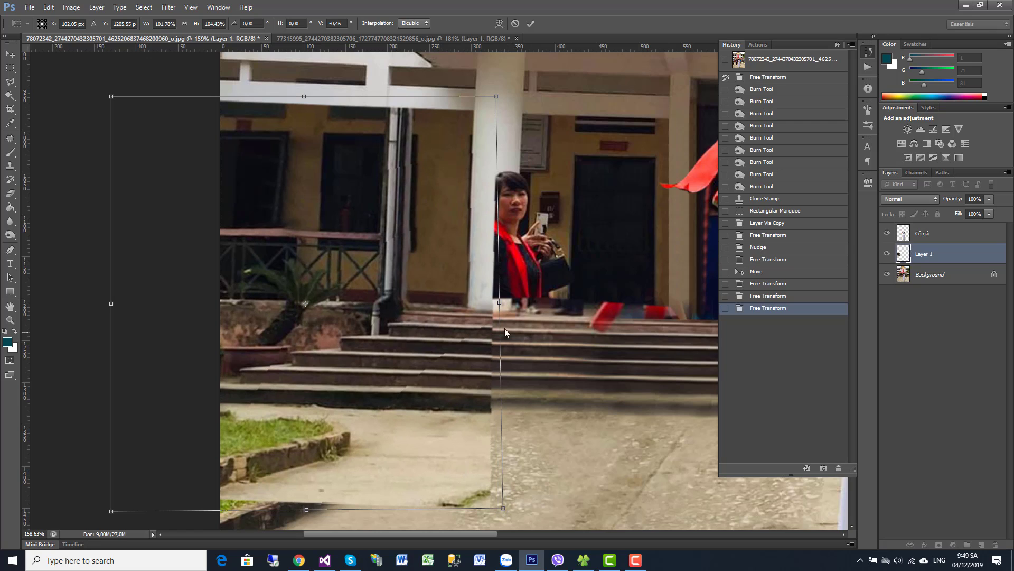
{"action": "key", "text": "Return"}
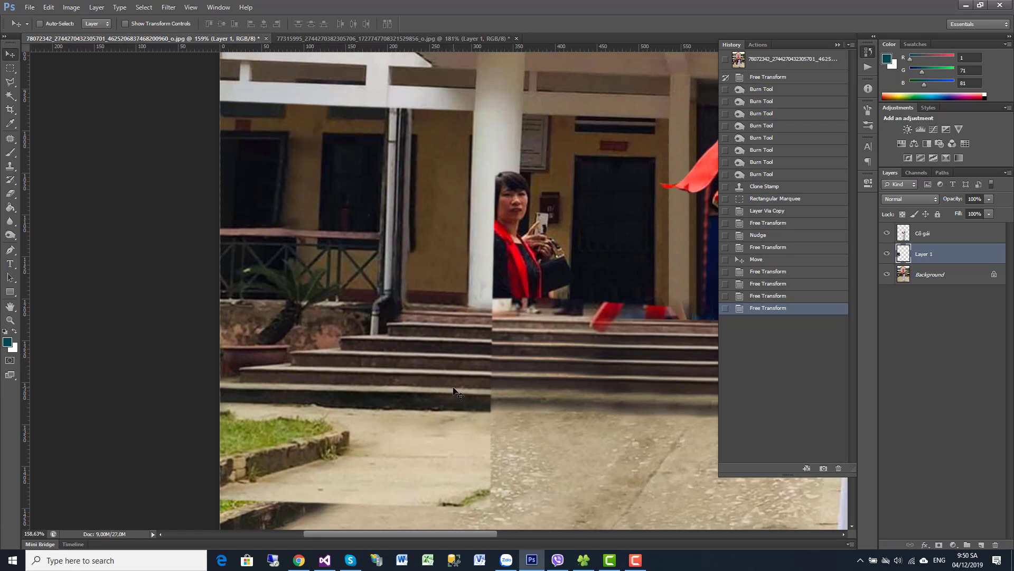
Nudge the patch down one pixel and begin another transform on it.
{"action": "key", "text": "Down"}
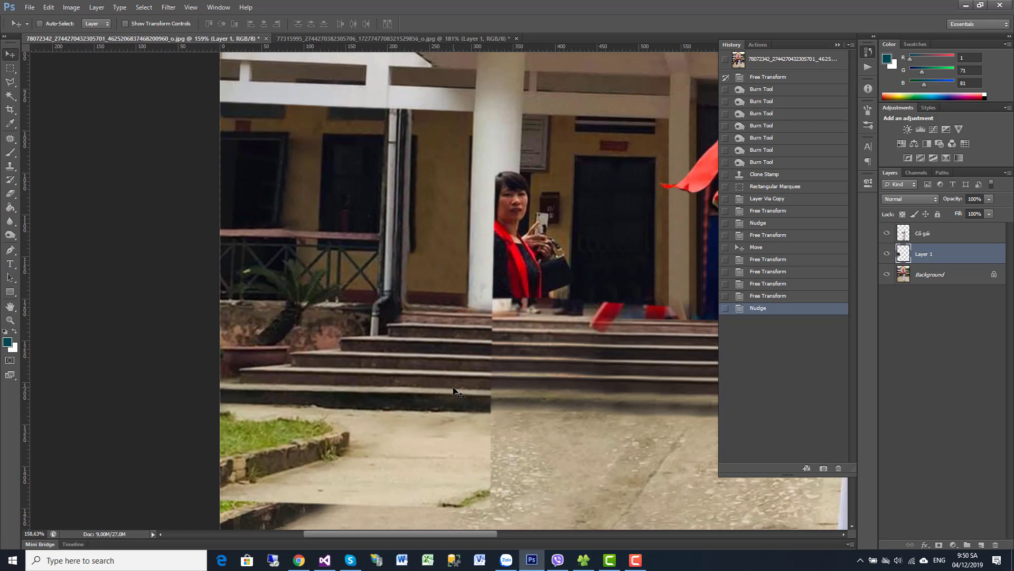
{"action": "key", "text": "ctrl+t"}
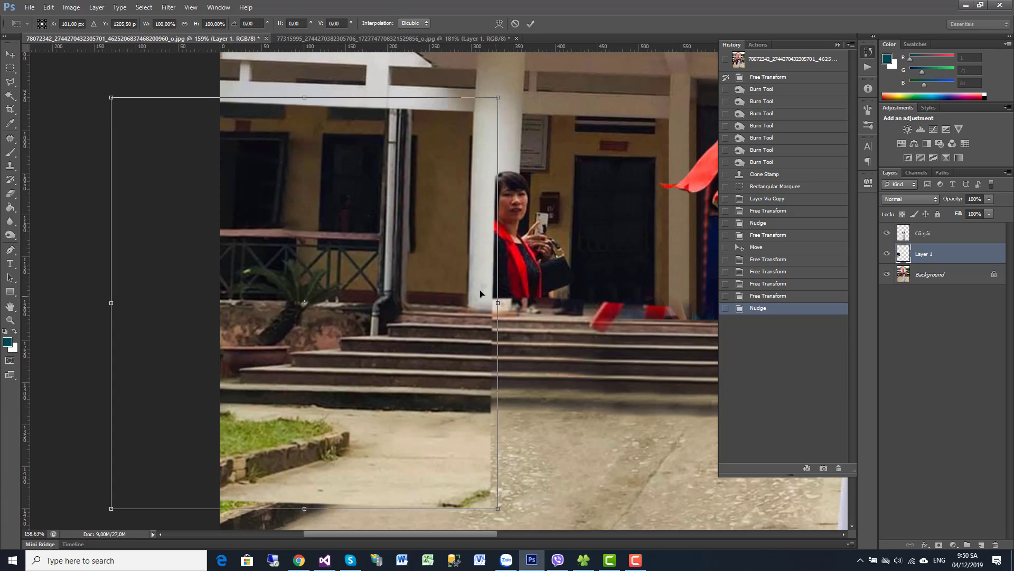
{"action": "right_click", "coordinate": [481, 293]}
Warp the patch's right edge and corners so the steps line up, then apply.
{"action": "left_click", "coordinate": [499, 366]}
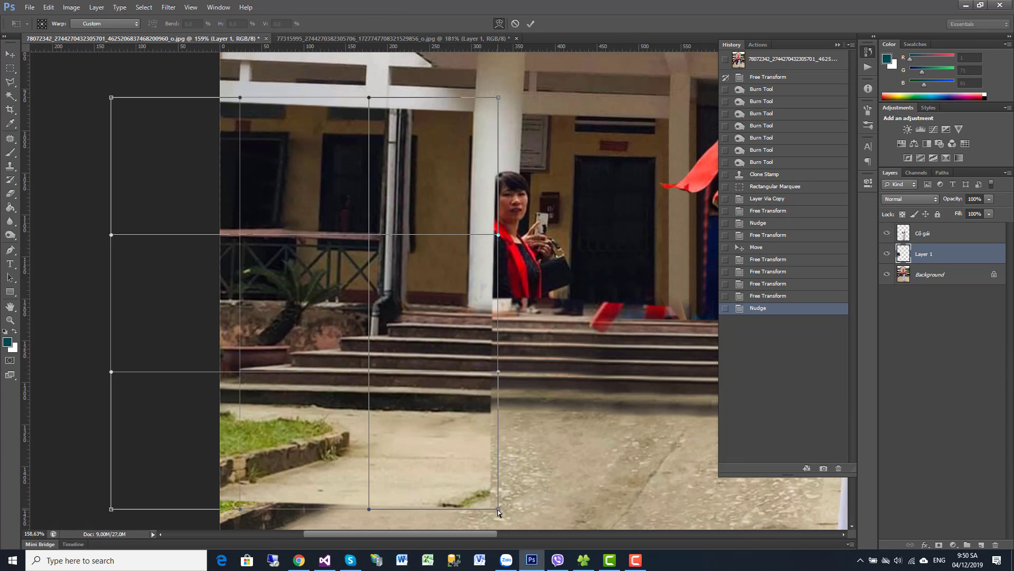
{"action": "left_click_drag", "start_coordinate": [498, 509], "coordinate": [503, 506]}
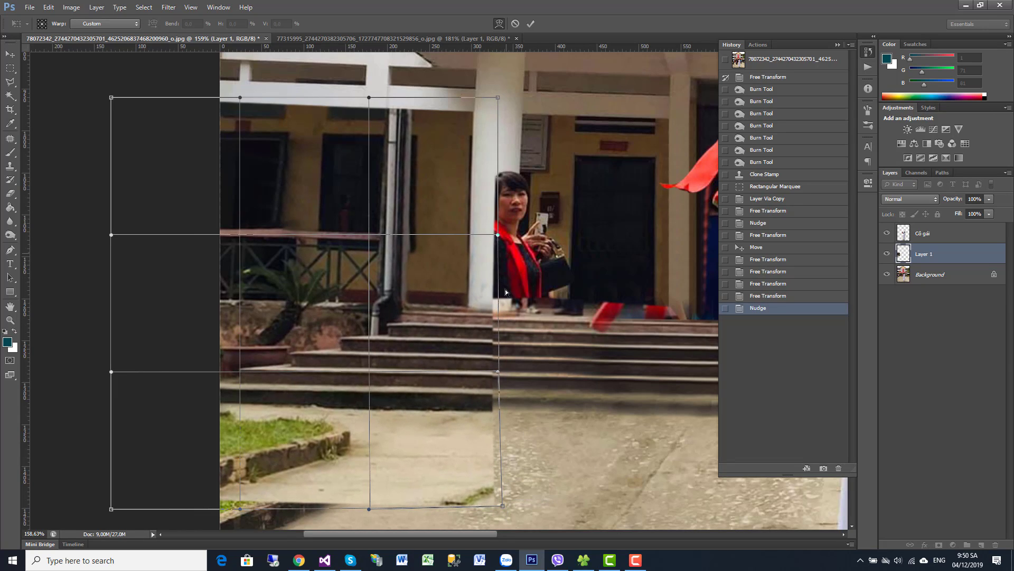
{"action": "left_click_drag", "start_coordinate": [491, 344], "coordinate": [490, 346]}
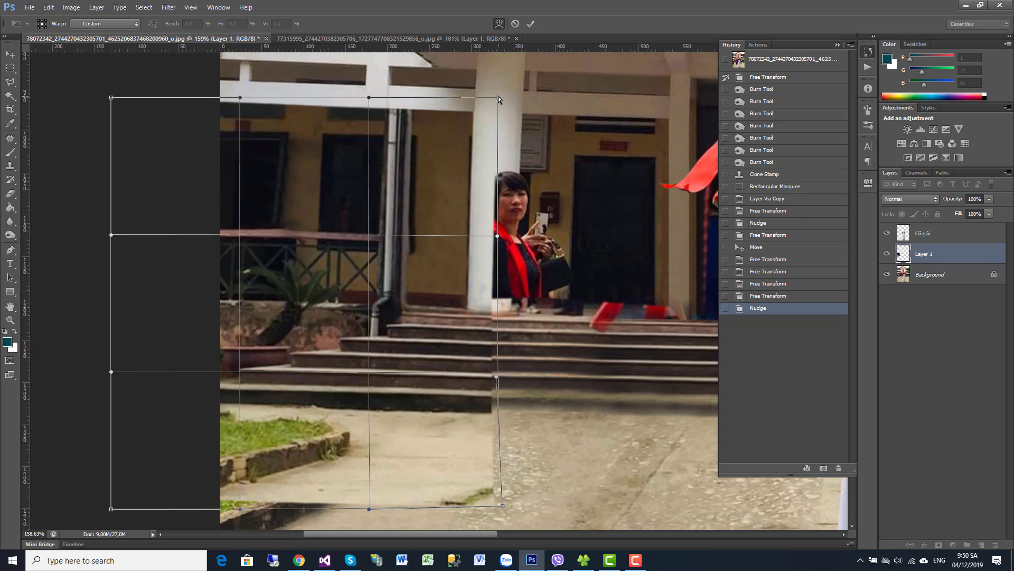
{"action": "left_click_drag", "start_coordinate": [498, 96], "coordinate": [501, 99]}
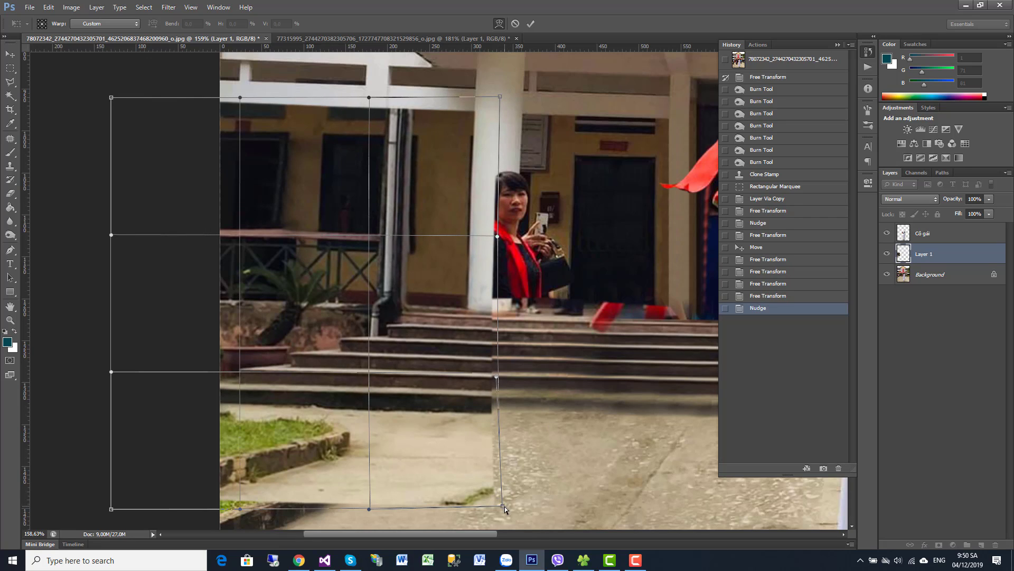
{"action": "mouse_move", "coordinate": [501, 507]}
{"action": "left_mouse_down"}
{"action": "mouse_move", "coordinate": [493, 500]}
{"action": "mouse_move", "coordinate": [497, 508]}
{"action": "left_mouse_up"}
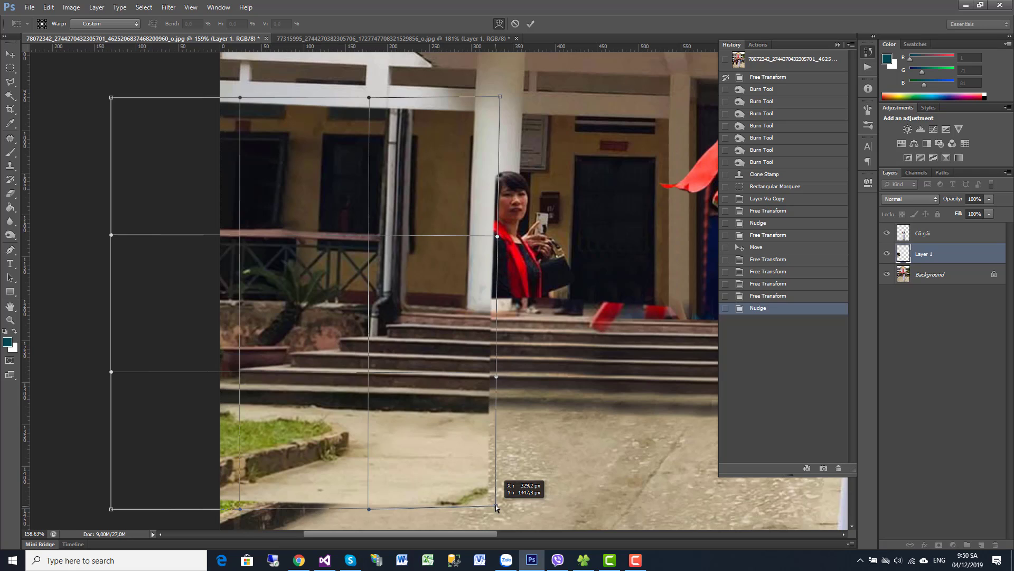
{"action": "left_click_drag", "start_coordinate": [497, 508], "coordinate": [498, 499]}
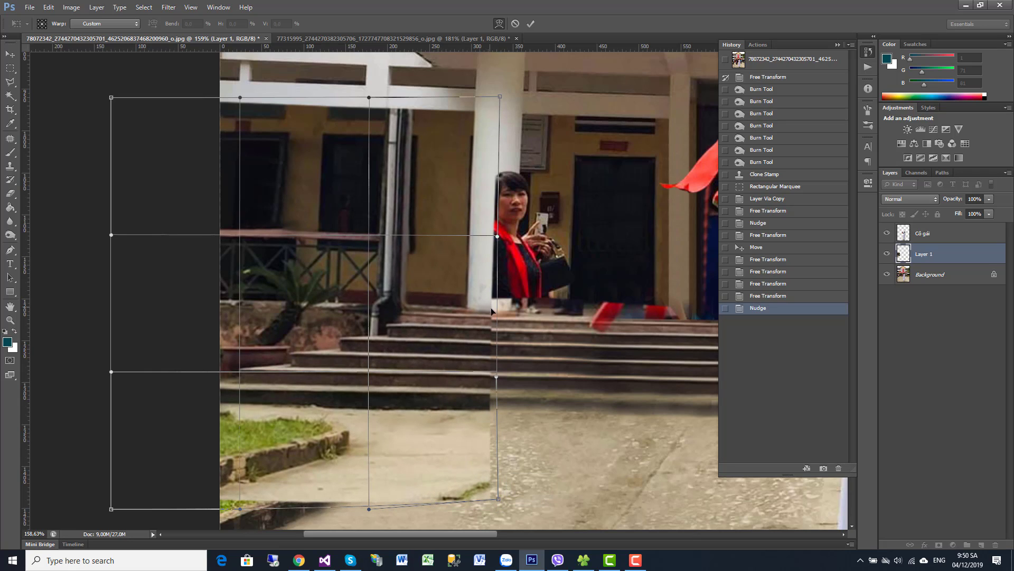
{"action": "left_click_drag", "start_coordinate": [486, 316], "coordinate": [486, 318]}
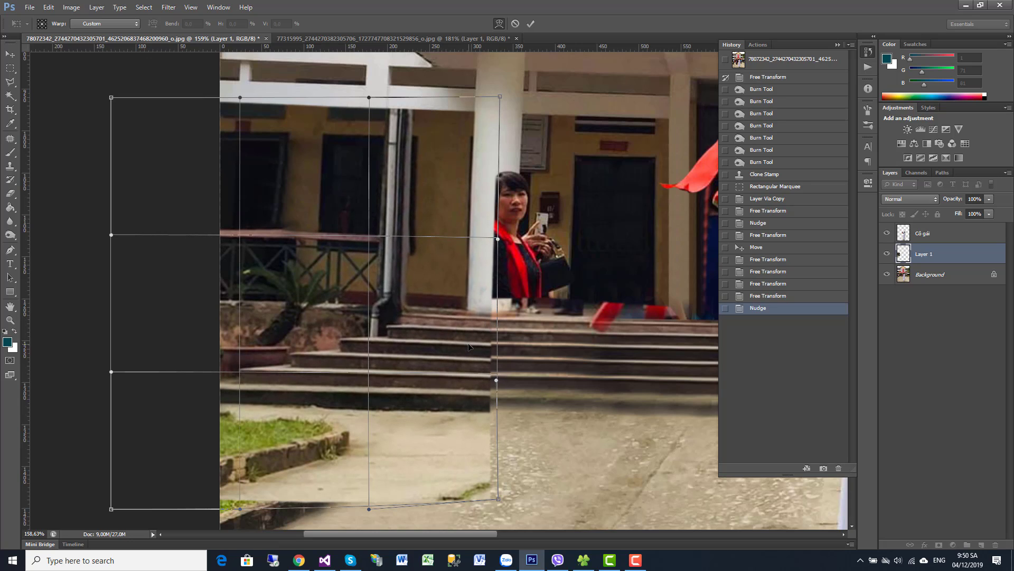
{"action": "key", "text": "Return"}
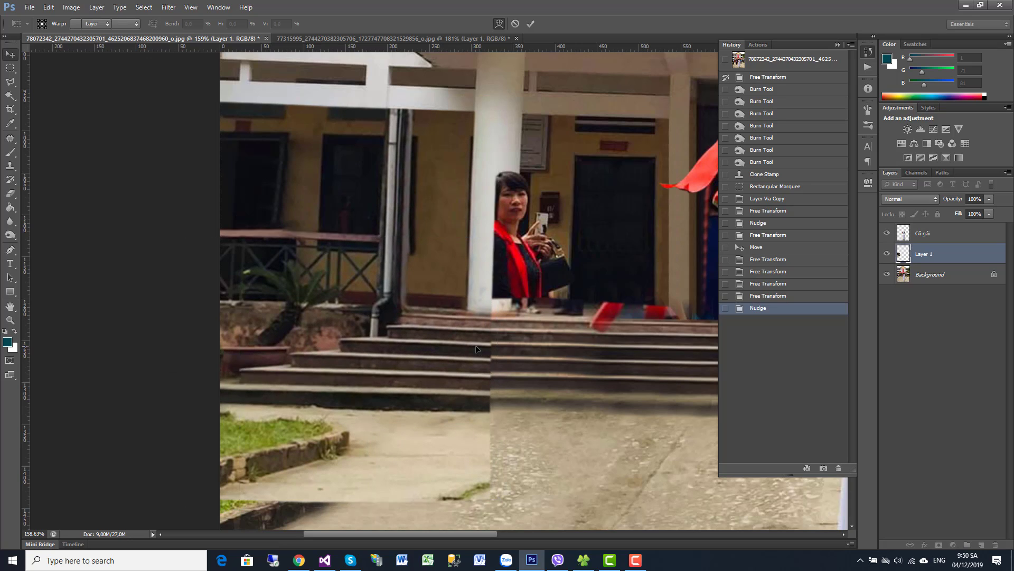
Soften the patch's pavement edge with an Eraser stroke.
{"action": "scroll", "coordinate": [480, 359], "scroll_direction": "down", "scroll_amount": 3}
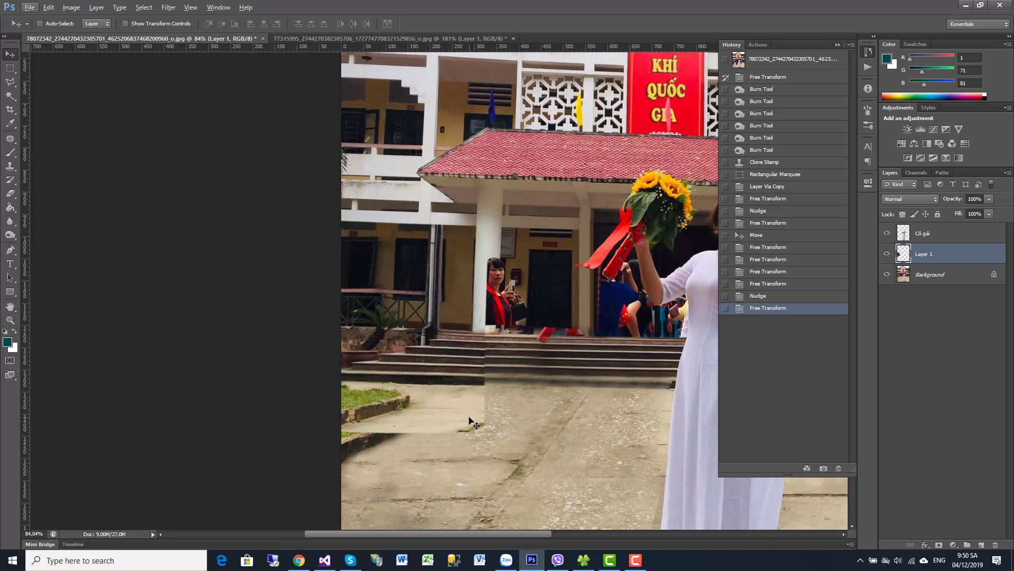
{"action": "left_click", "coordinate": [10, 194]}
{"action": "mouse_move", "coordinate": [494, 437]}
{"action": "left_mouse_down"}
{"action": "mouse_move", "coordinate": [446, 453]}
{"action": "mouse_move", "coordinate": [521, 453]}
{"action": "mouse_move", "coordinate": [381, 371]}
{"action": "left_mouse_up"}
{"action": "scroll", "coordinate": [521, 443], "scroll_direction": "down", "scroll_amount": 2}
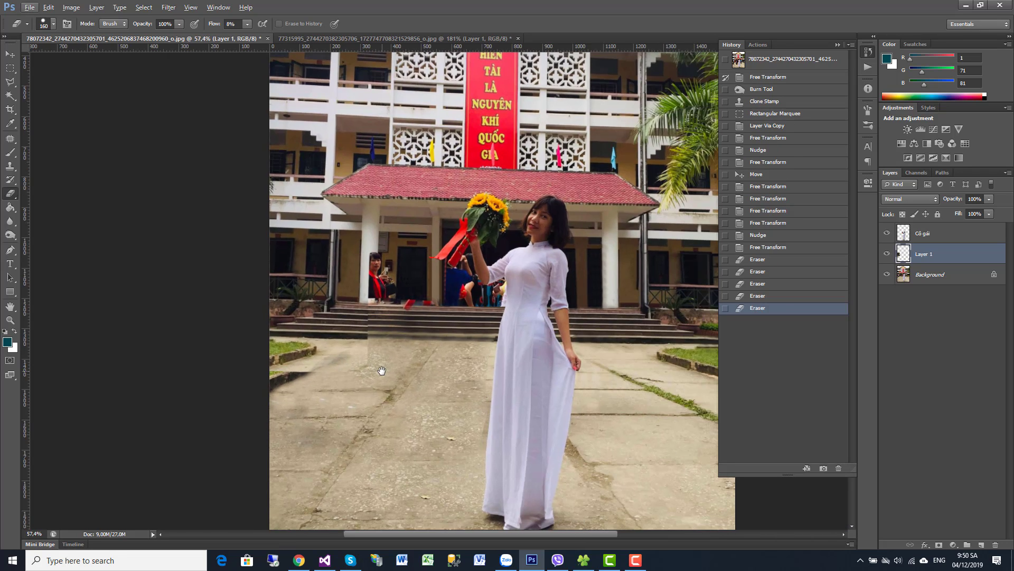
{"action": "scroll", "coordinate": [464, 385], "scroll_direction": "up", "scroll_amount": 1}
{"action": "scroll", "coordinate": [464, 389], "scroll_direction": "up", "scroll_amount": 1}
{"action": "scroll", "coordinate": [484, 399], "scroll_direction": "up", "scroll_amount": 1}
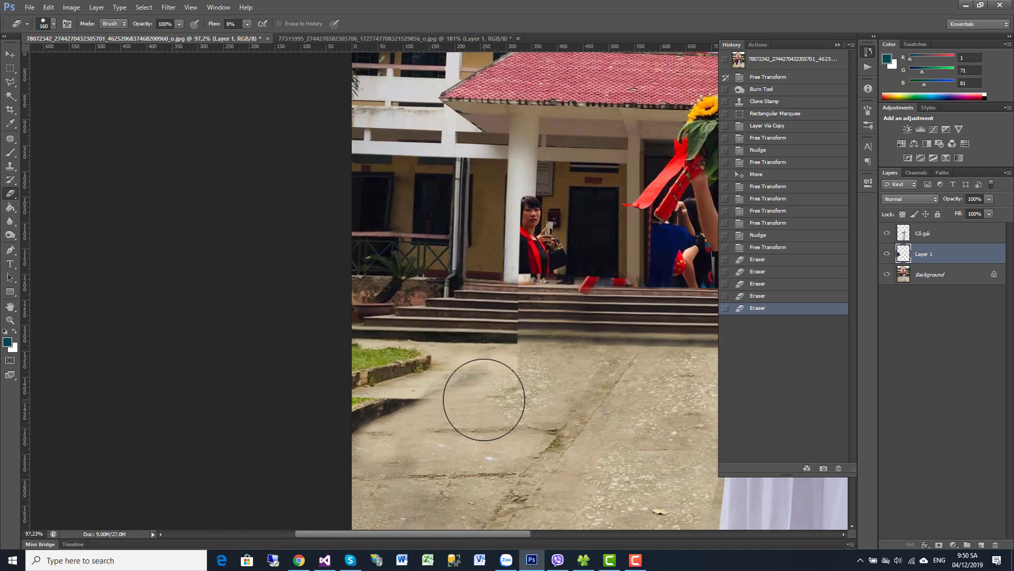
{"action": "scroll", "coordinate": [484, 400], "scroll_direction": "up", "scroll_amount": 1}
Erase the remaining hard pavement seam with a smaller brush and compare against the original.
{"action": "right_click", "coordinate": [570, 410]}
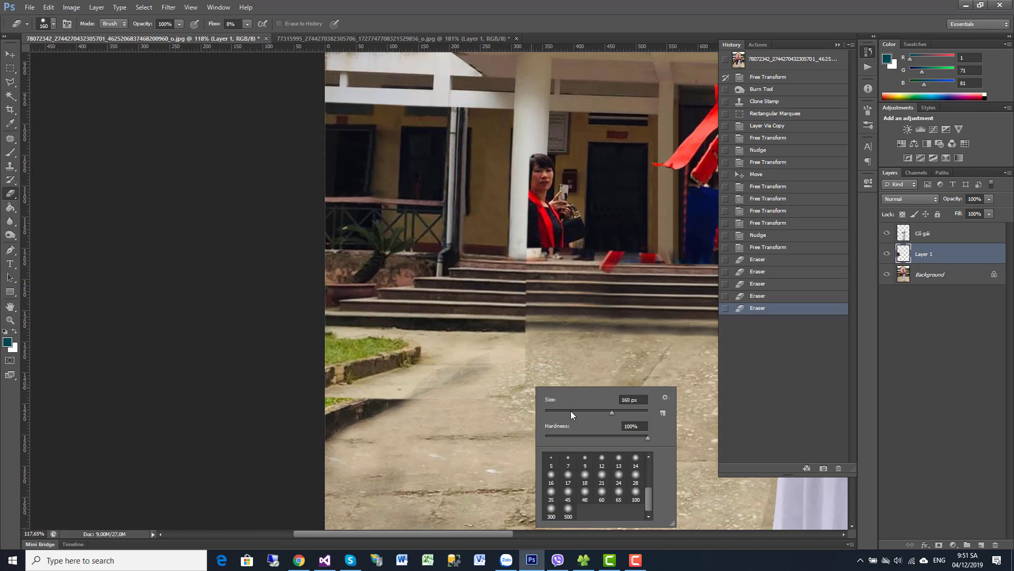
{"action": "left_click", "coordinate": [571, 411]}
{"action": "left_click", "coordinate": [528, 369]}
{"action": "mouse_move", "coordinate": [528, 369]}
{"action": "left_mouse_down"}
{"action": "mouse_move", "coordinate": [528, 356]}
{"action": "mouse_move", "coordinate": [528, 367]}
{"action": "mouse_move", "coordinate": [453, 414]}
{"action": "mouse_move", "coordinate": [465, 380]}
{"action": "left_mouse_up"}
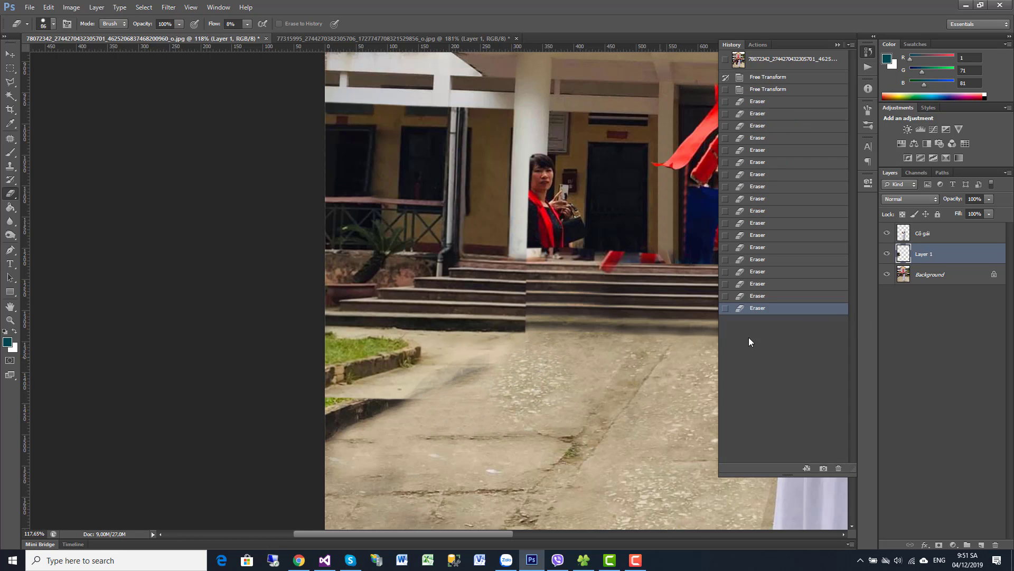
{"action": "left_click", "coordinate": [887, 254]}
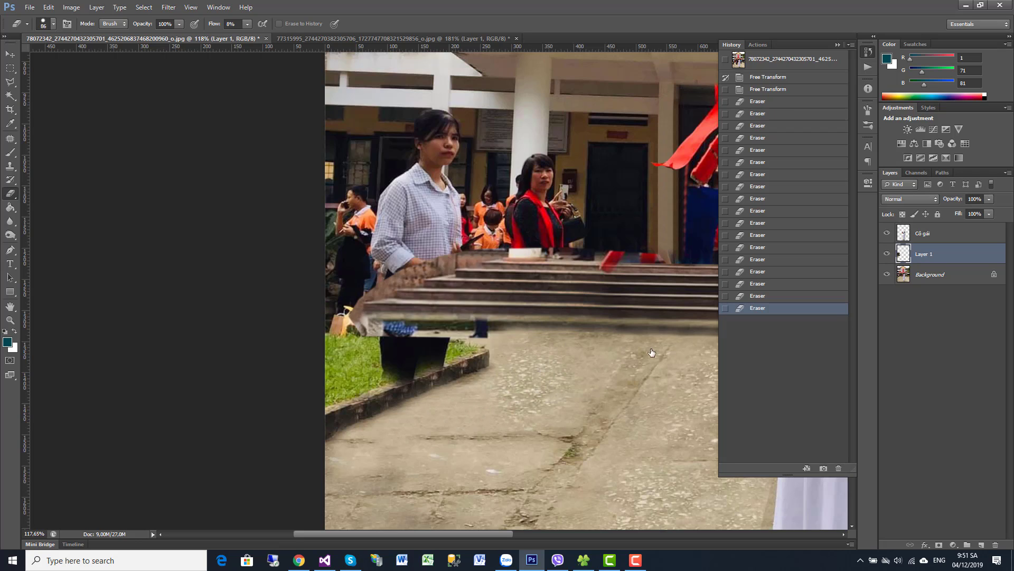
{"action": "left_click", "coordinate": [888, 255]}
Clone Stamp pavement on the Background layer over the dark smudge and curb edge.
{"action": "key", "text": "alt+bracketleft"}
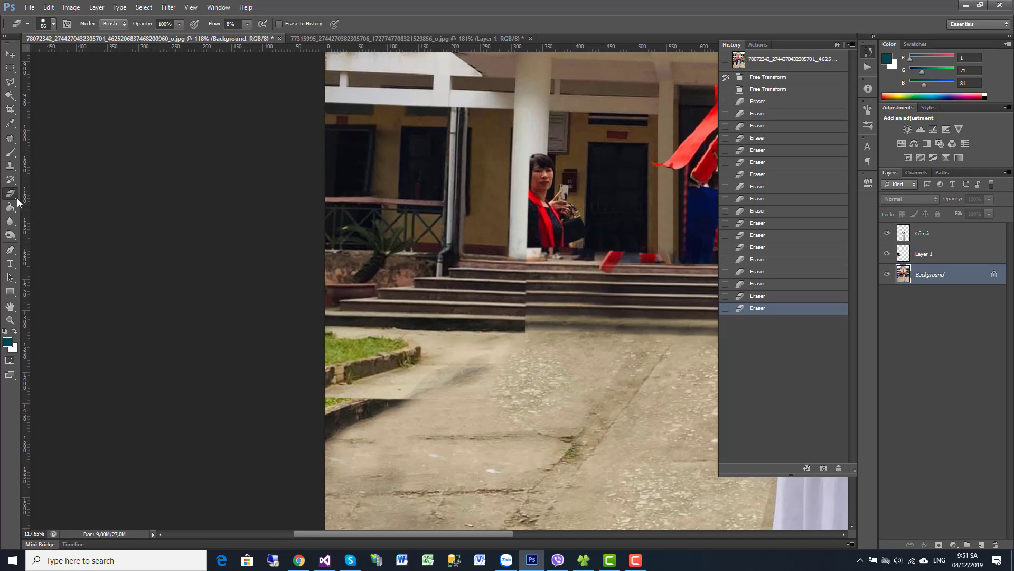
{"action": "left_click", "coordinate": [12, 167]}
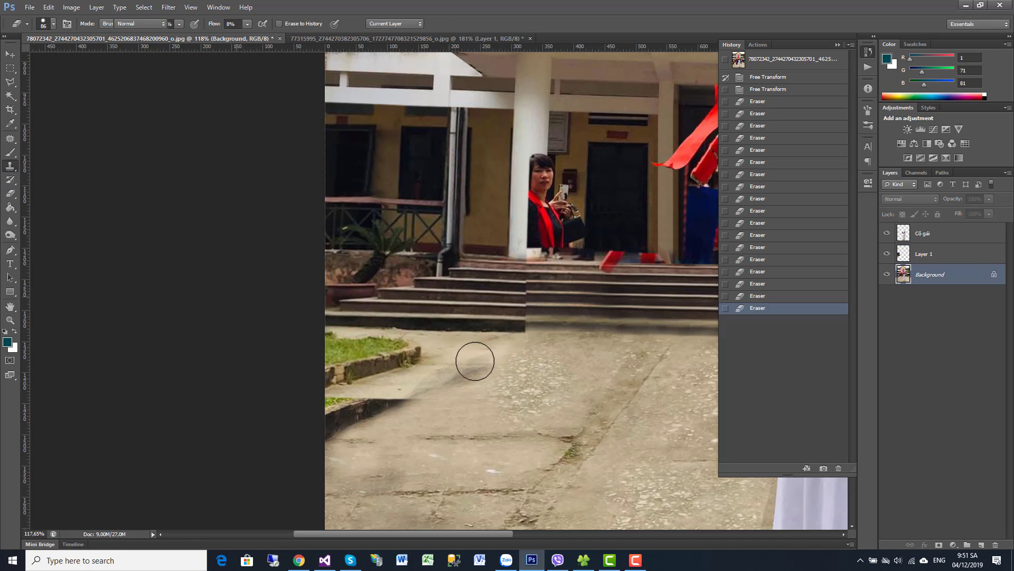
{"action": "right_click", "coordinate": [547, 381]}
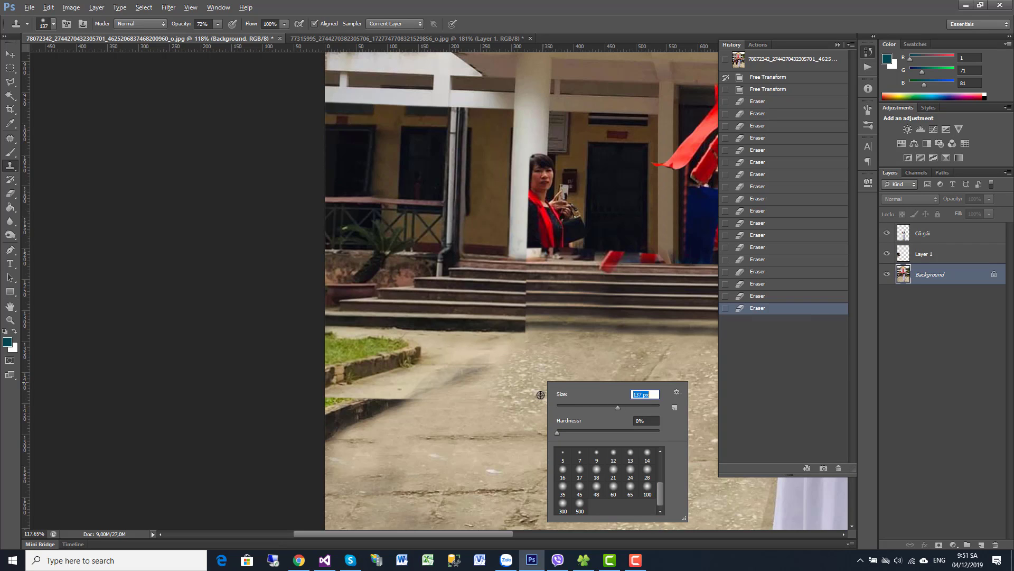
{"action": "key", "text": "Return"}
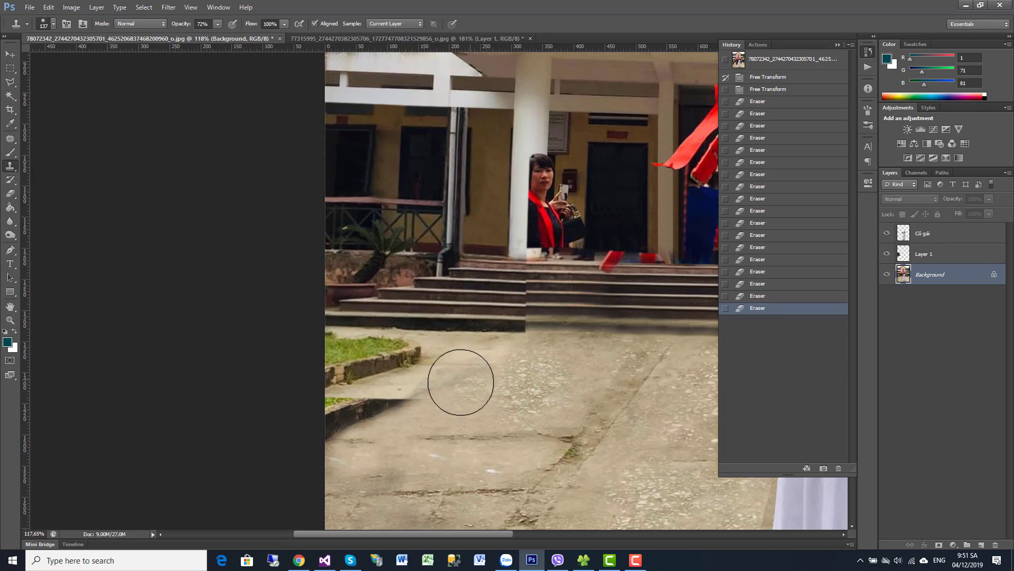
{"action": "left_click_drag", "start_coordinate": [470, 380], "coordinate": [327, 419]}
{"action": "left_click_drag", "start_coordinate": [338, 465], "coordinate": [441, 456]}
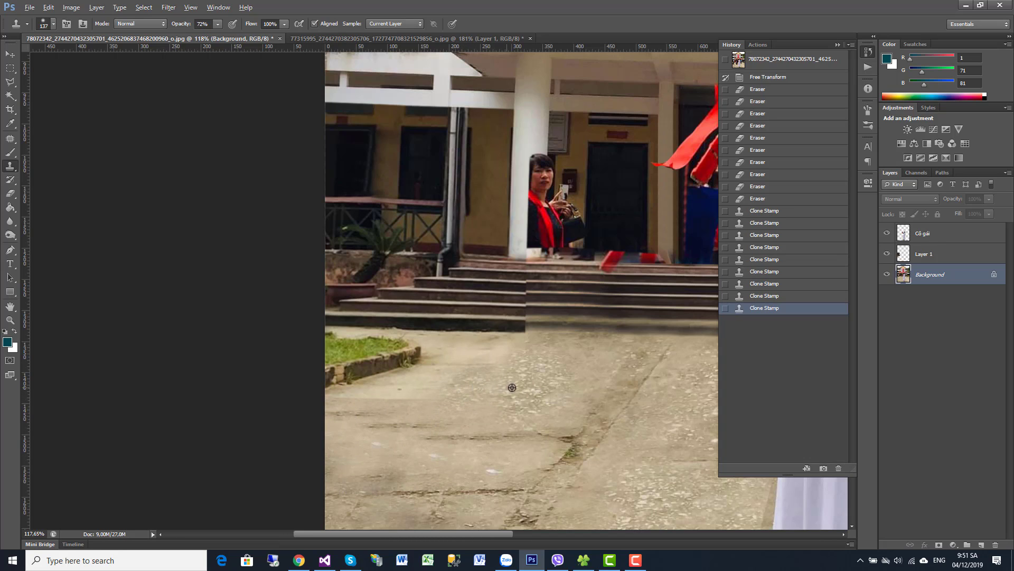
{"action": "left_click_drag", "start_coordinate": [426, 405], "coordinate": [311, 436]}
Return to the Move tool with Layer 1 as the active layer.
{"action": "scroll", "coordinate": [548, 396], "scroll_direction": "down", "scroll_amount": 1}
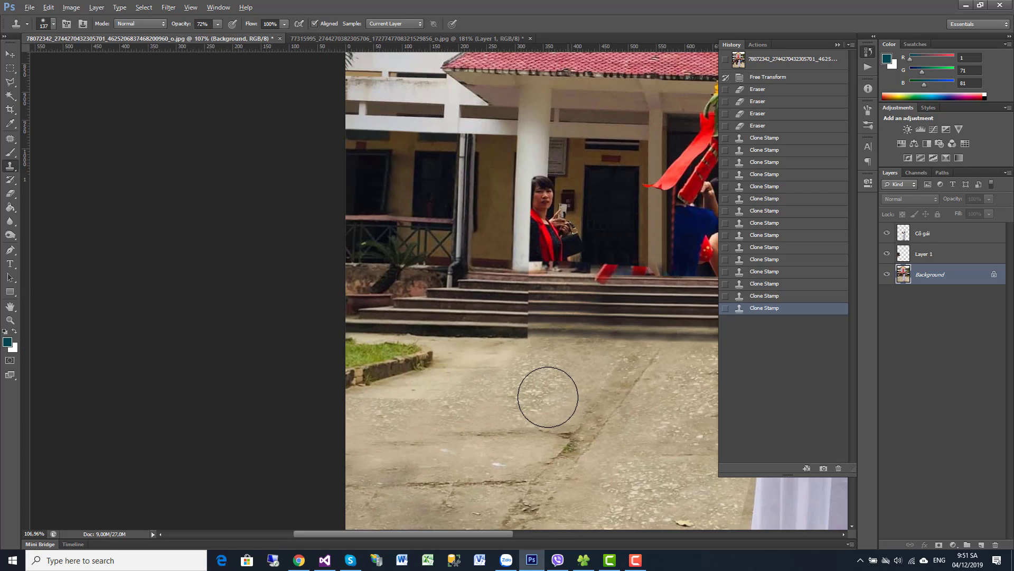
{"action": "scroll", "coordinate": [548, 397], "scroll_direction": "down", "scroll_amount": 2}
{"action": "scroll", "coordinate": [531, 348], "scroll_direction": "up", "scroll_amount": 2}
{"action": "scroll", "coordinate": [539, 352], "scroll_direction": "up", "scroll_amount": 2}
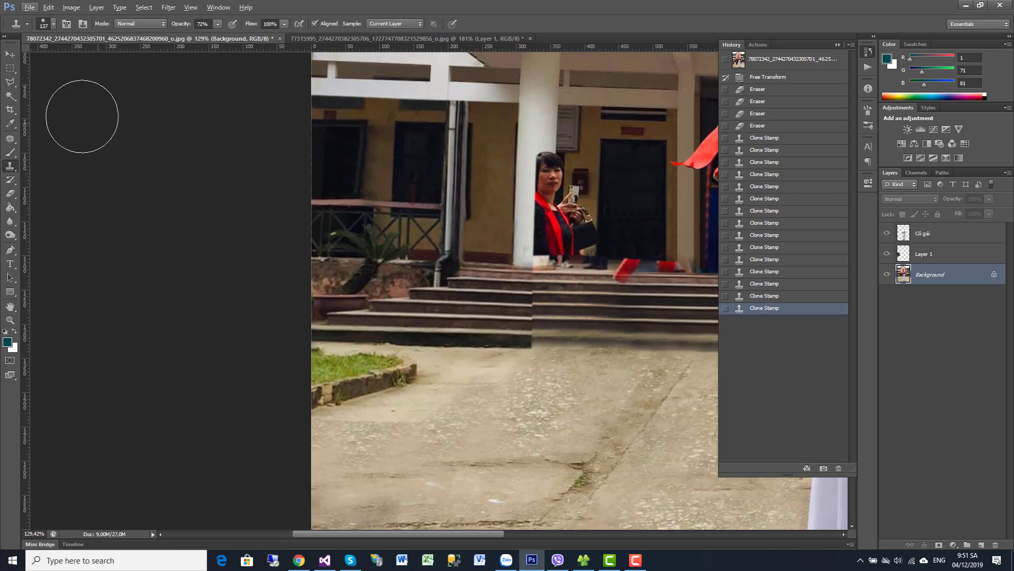
{"action": "left_click", "coordinate": [9, 55]}
{"action": "left_click", "coordinate": [917, 257]}
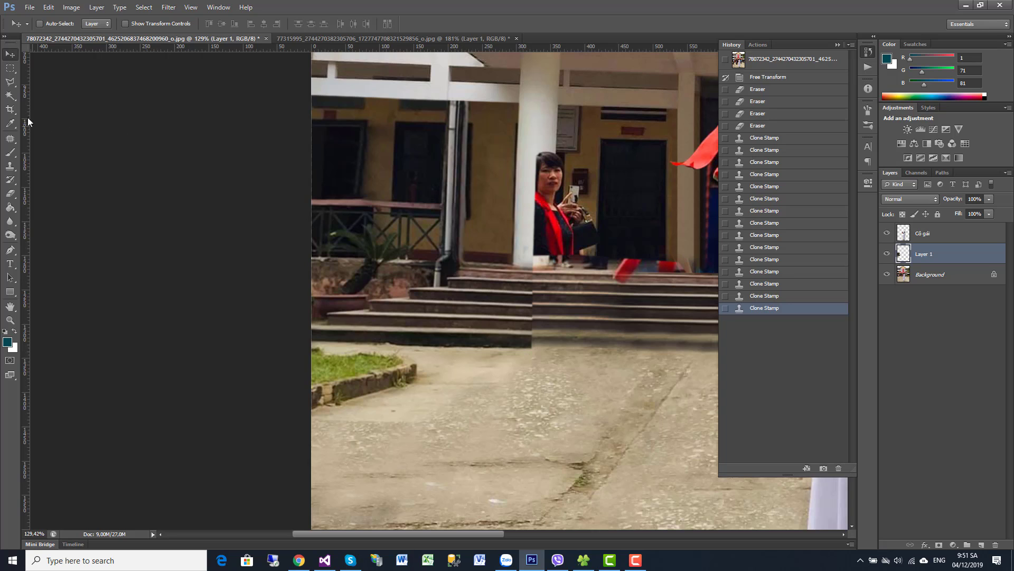
Select the block of misaligned steps on the left of the patch.
{"action": "left_click", "coordinate": [10, 69]}
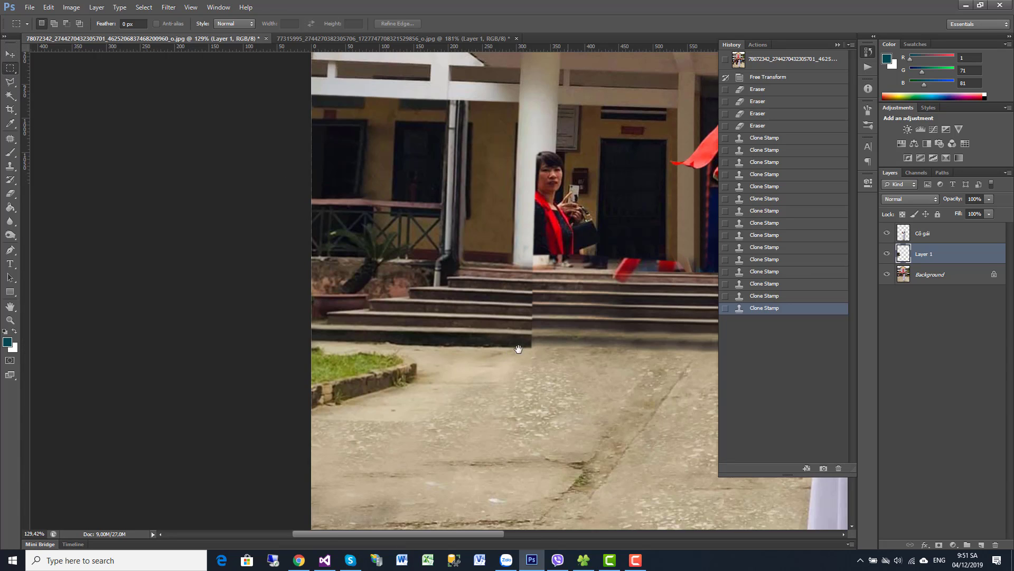
{"action": "left_click_drag", "start_coordinate": [506, 356], "coordinate": [317, 360]}
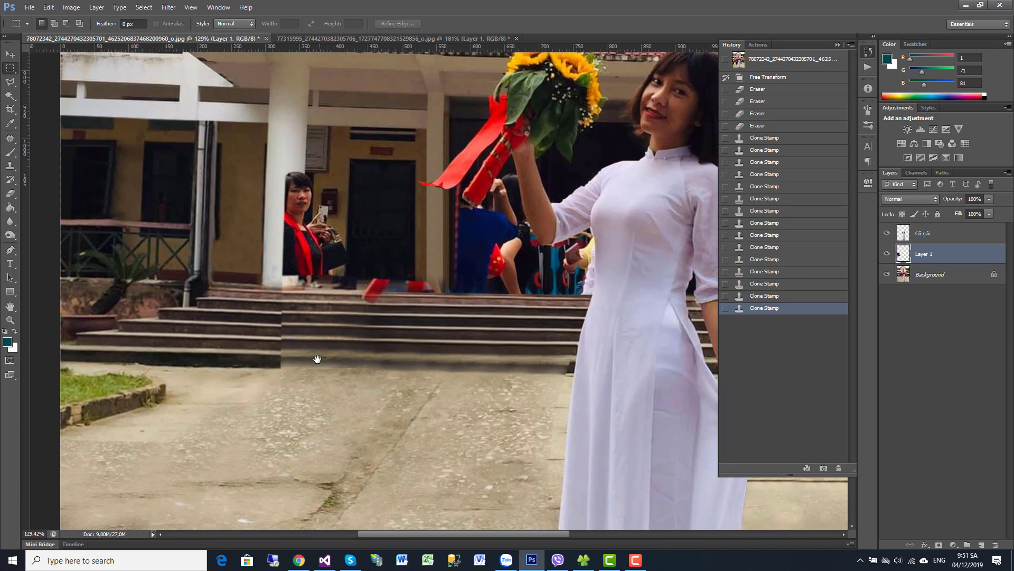
{"action": "scroll", "coordinate": [282, 365], "scroll_direction": "up", "scroll_amount": 3}
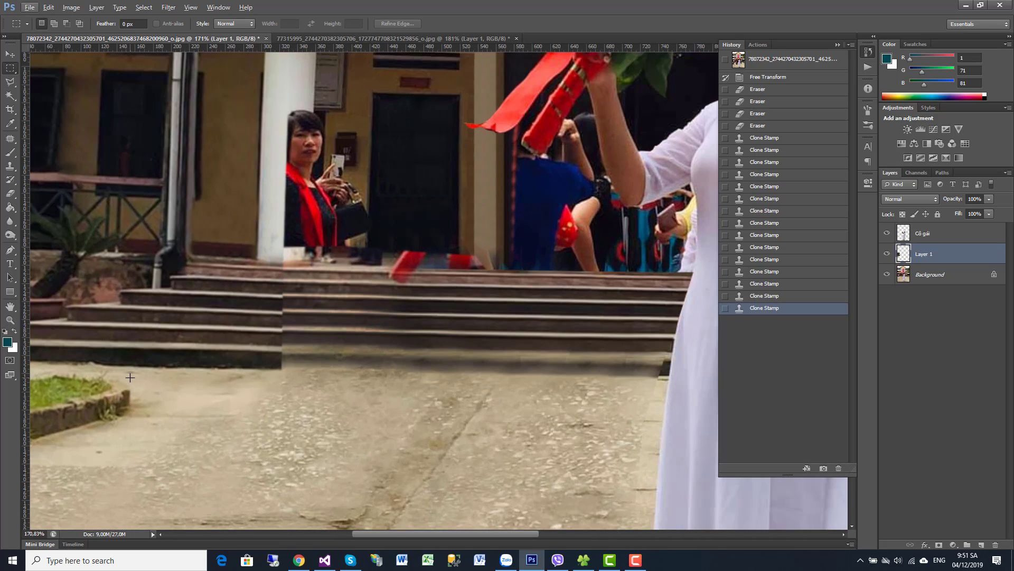
{"action": "left_click_drag", "start_coordinate": [295, 318], "coordinate": [348, 254]}
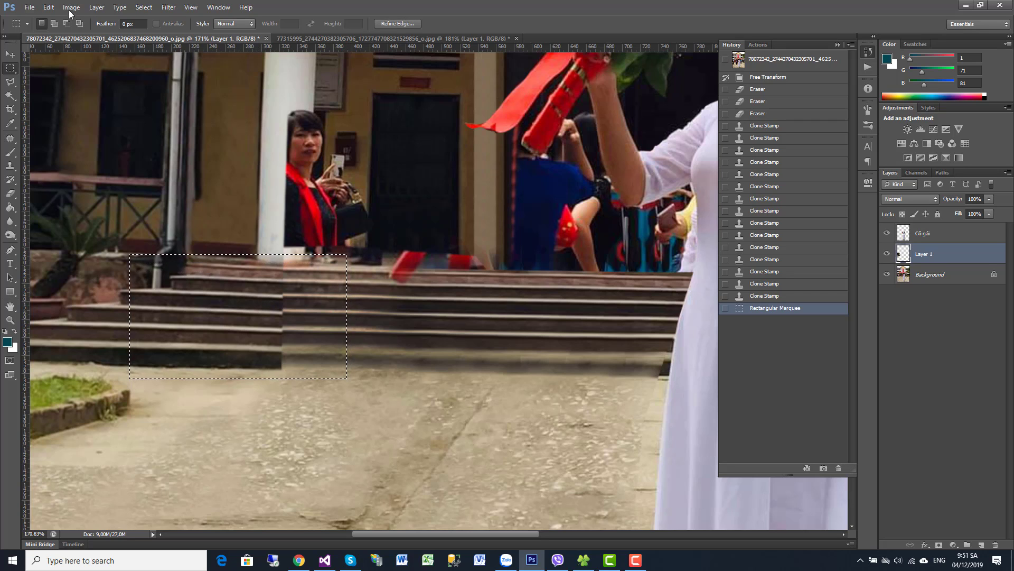
Warp the selected steps, bending corners so the treads line up with the staircase.
{"action": "left_click", "coordinate": [48, 9]}
{"action": "left_click", "coordinate": [100, 207]}
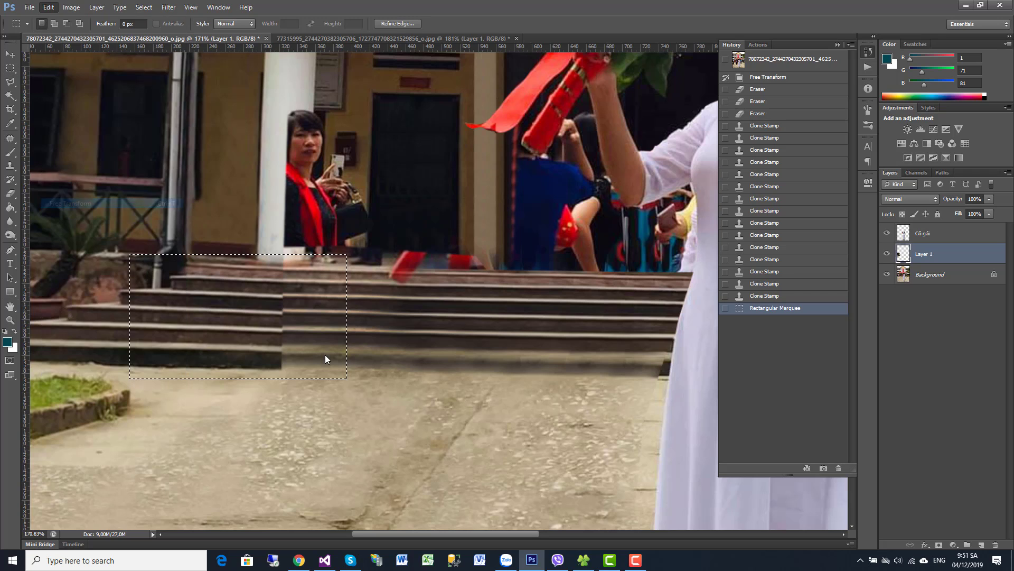
{"action": "right_click", "coordinate": [301, 309]}
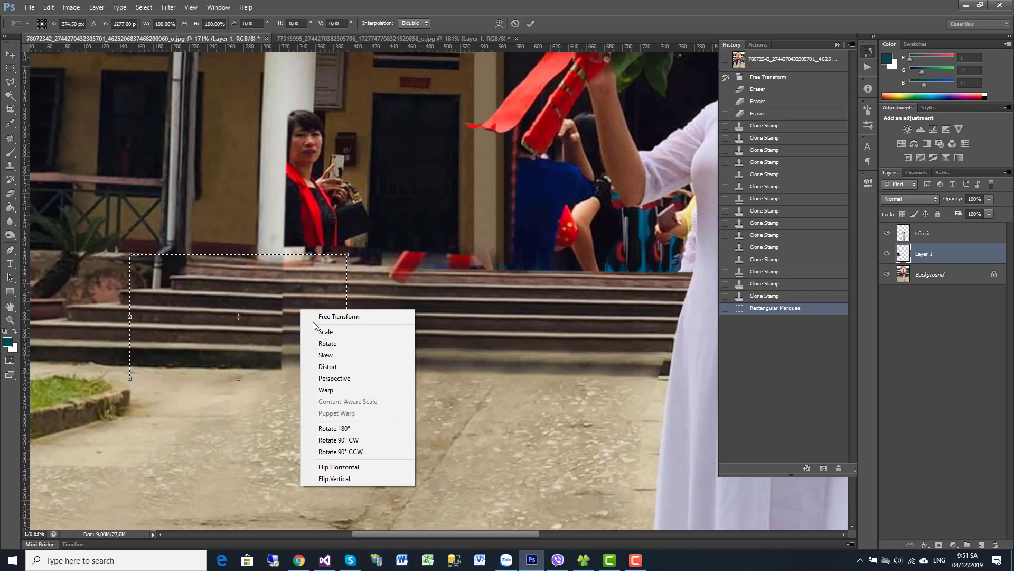
{"action": "left_click", "coordinate": [334, 391]}
{"action": "scroll", "coordinate": [319, 316], "scroll_direction": "up", "scroll_amount": 3}
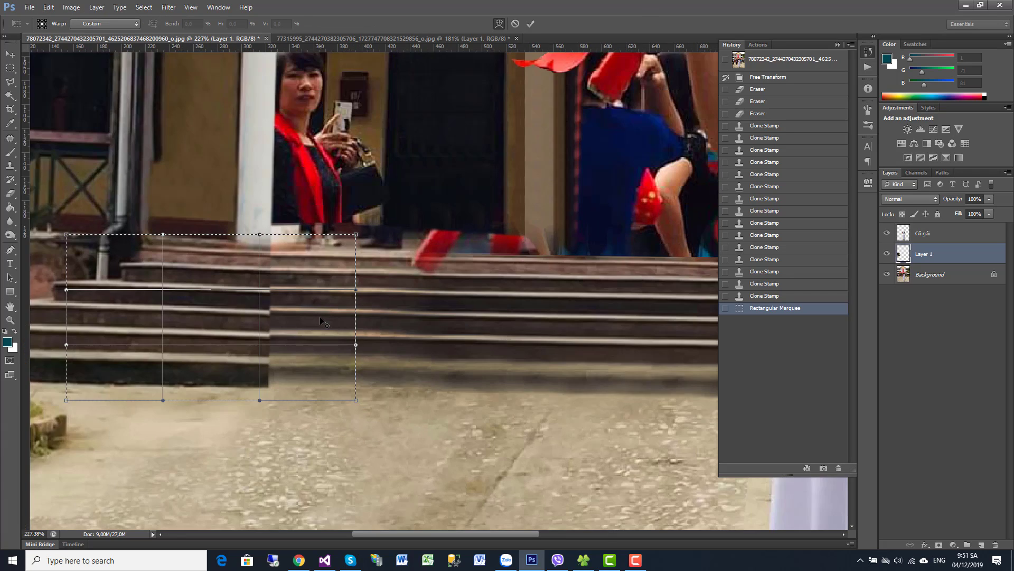
{"action": "scroll", "coordinate": [319, 314], "scroll_direction": "up", "scroll_amount": 2}
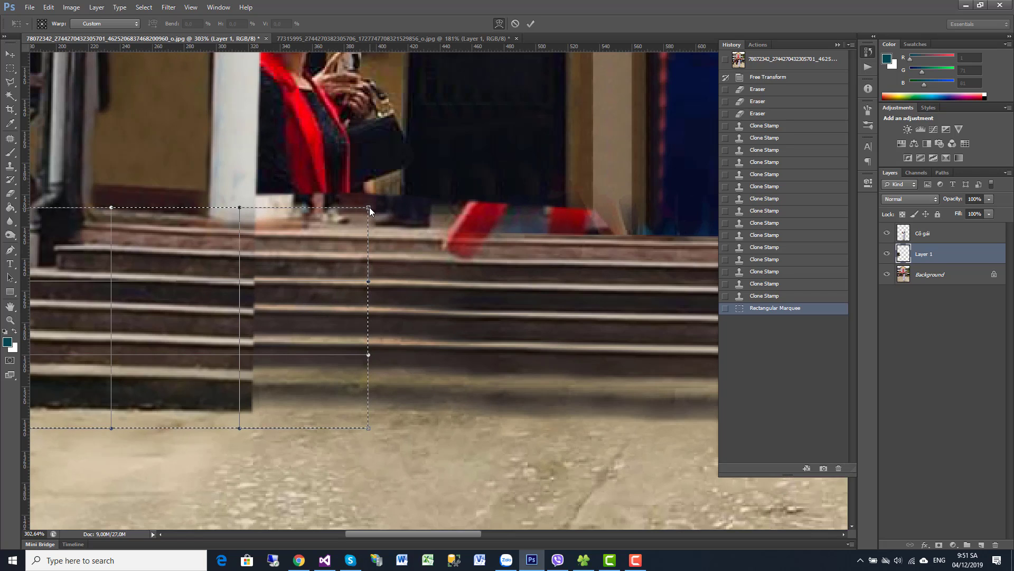
{"action": "left_click_drag", "start_coordinate": [369, 207], "coordinate": [375, 206]}
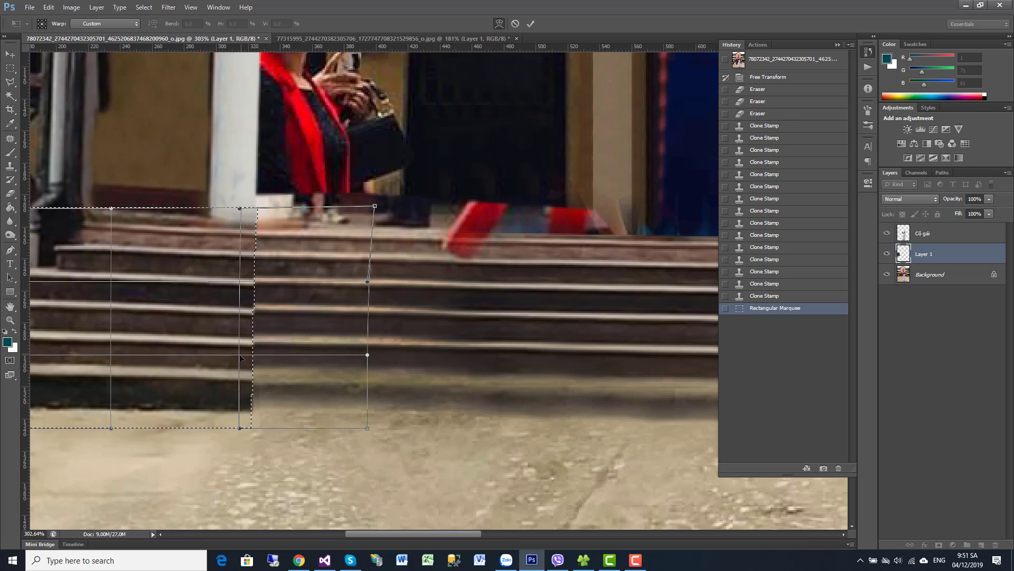
{"action": "left_click_drag", "start_coordinate": [240, 357], "coordinate": [244, 355]}
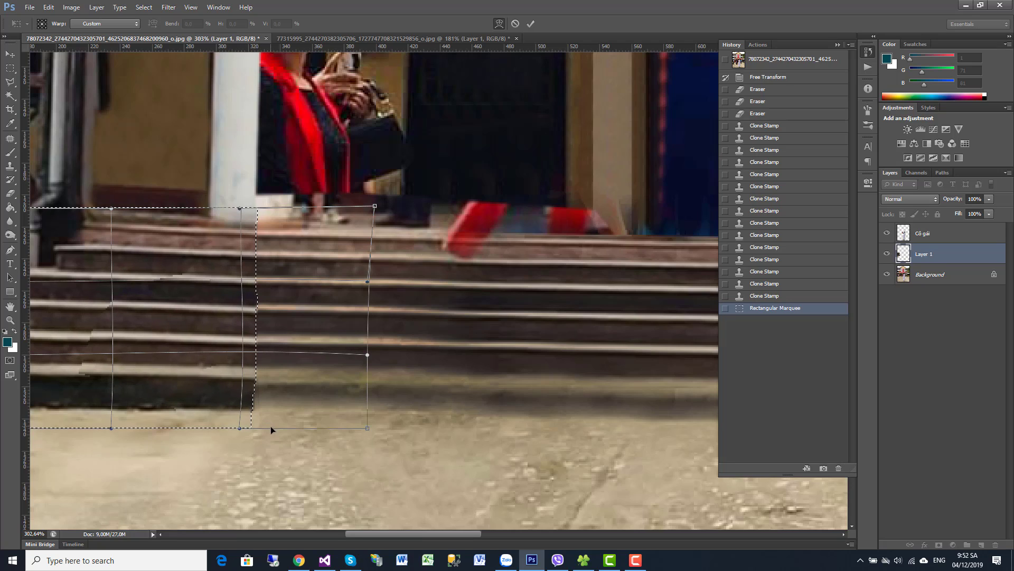
Apply the step warp, deselect, and set the Clone Stamp to a soft 96 px brush.
{"action": "key", "text": "Return"}
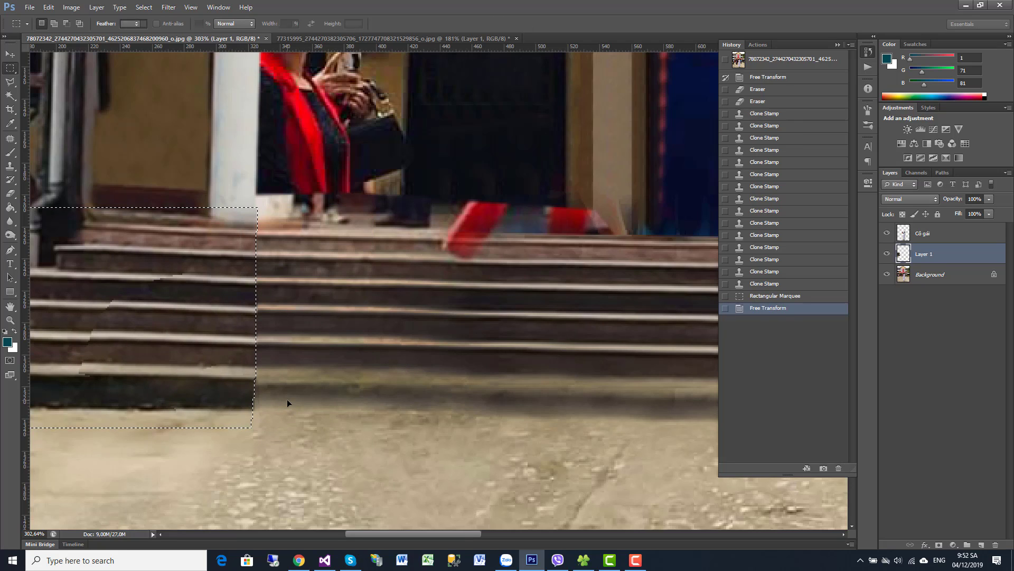
{"action": "key", "text": "ctrl+d"}
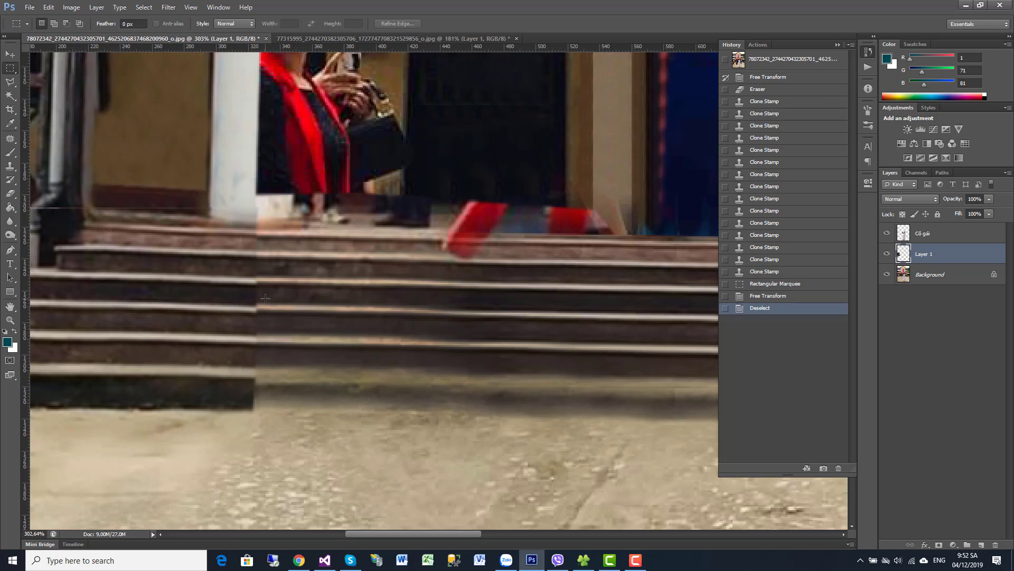
{"action": "left_click", "coordinate": [11, 167]}
{"action": "right_click", "coordinate": [317, 330]}
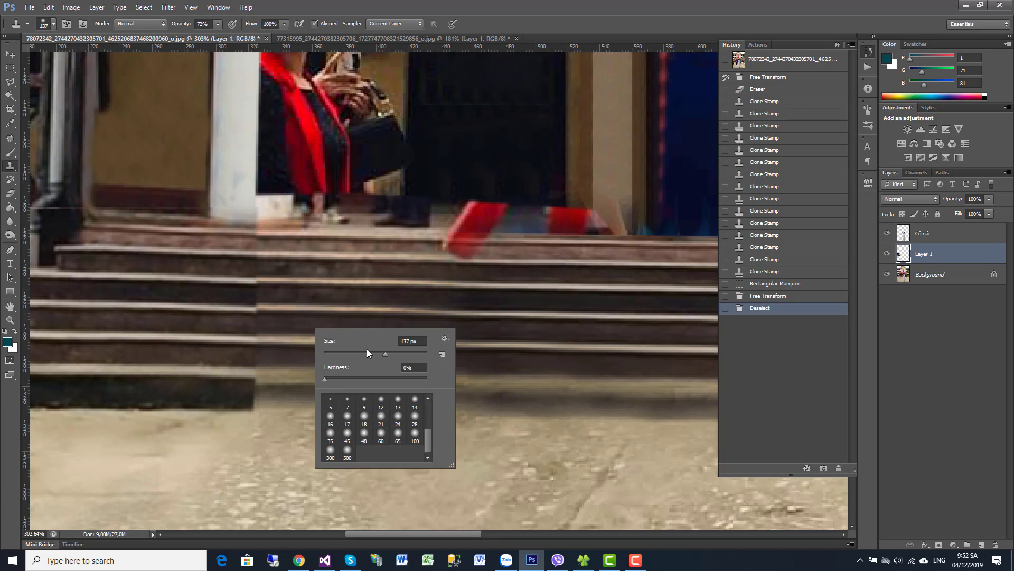
{"action": "key", "text": "Return"}
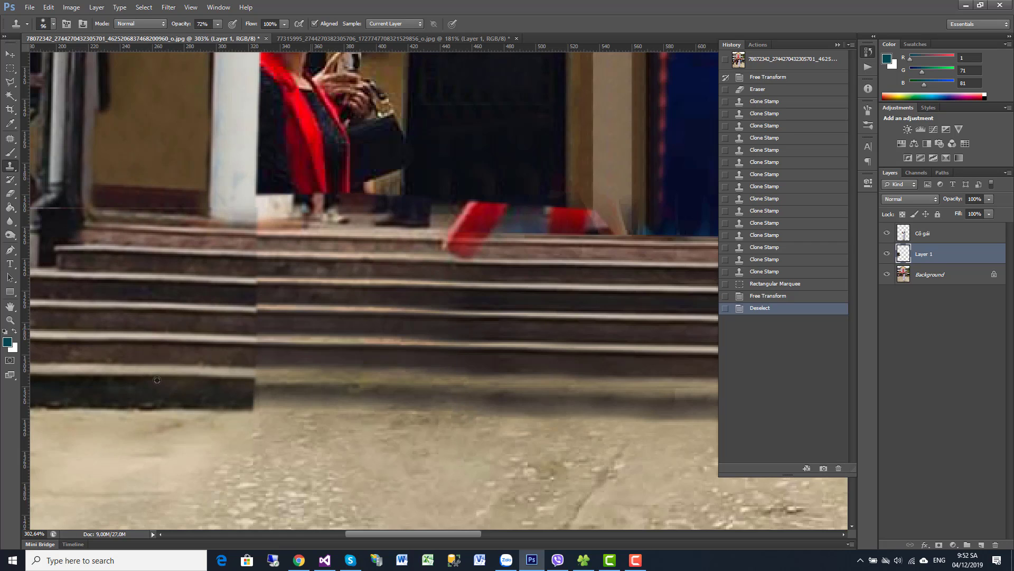
Clone stair texture over the dark seam across the lower steps.
{"action": "mouse_move", "coordinate": [222, 376]}
{"action": "left_mouse_down"}
{"action": "mouse_move", "coordinate": [226, 363]}
{"action": "mouse_move", "coordinate": [276, 373]}
{"action": "mouse_move", "coordinate": [238, 324]}
{"action": "mouse_move", "coordinate": [248, 288]}
{"action": "mouse_move", "coordinate": [262, 289]}
{"action": "left_mouse_up"}
{"action": "left_click_drag", "start_coordinate": [262, 289], "coordinate": [317, 338]}
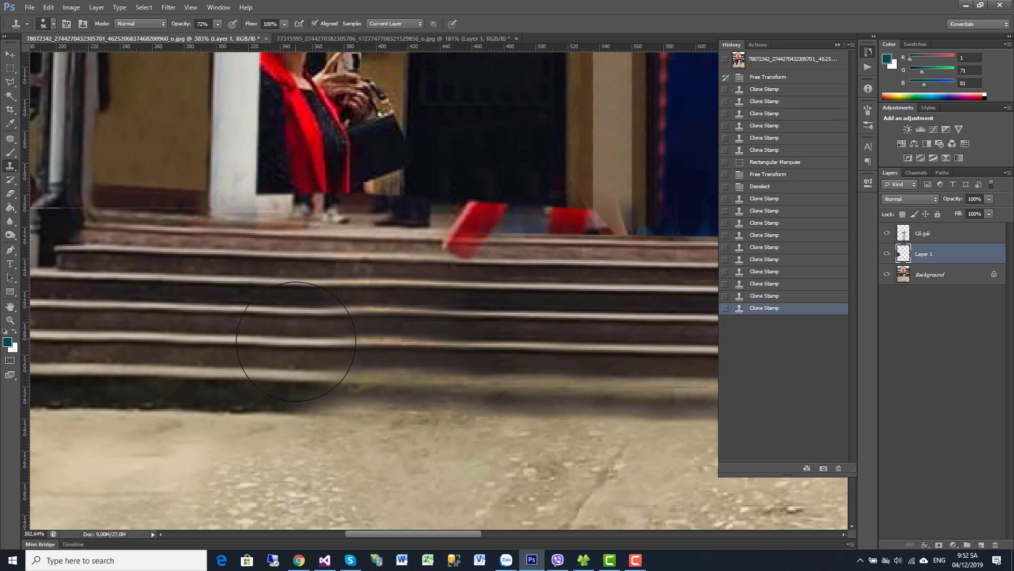
{"action": "mouse_move", "coordinate": [347, 379]}
{"action": "left_mouse_down"}
{"action": "mouse_move", "coordinate": [430, 362]}
{"action": "mouse_move", "coordinate": [328, 362]}
{"action": "mouse_move", "coordinate": [336, 322]}
{"action": "mouse_move", "coordinate": [496, 340]}
{"action": "mouse_move", "coordinate": [579, 374]}
{"action": "left_mouse_up"}
{"action": "left_click_drag", "start_coordinate": [489, 370], "coordinate": [247, 355]}
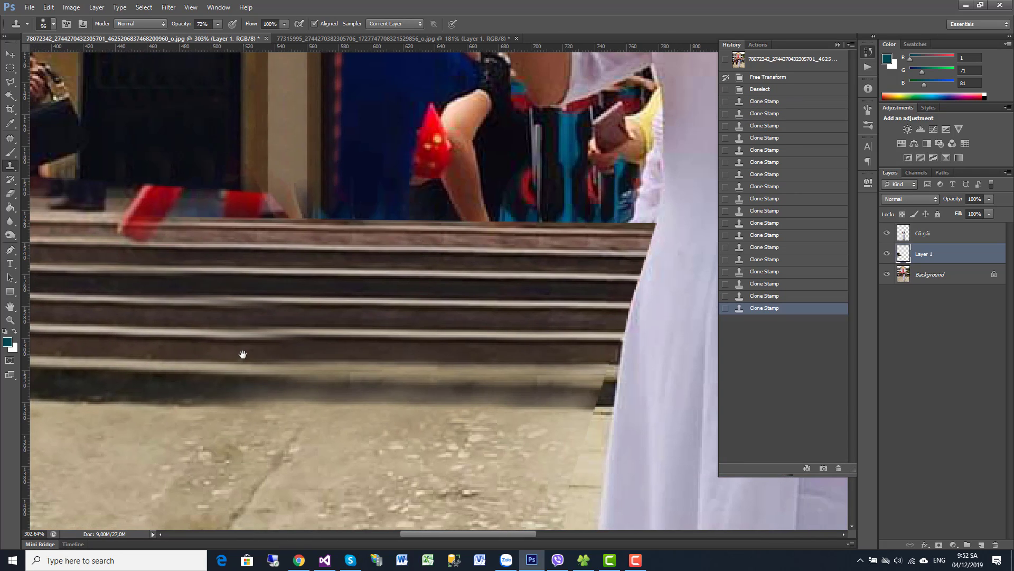
{"action": "mouse_move", "coordinate": [130, 356]}
{"action": "left_mouse_down"}
{"action": "mouse_move", "coordinate": [373, 340]}
{"action": "mouse_move", "coordinate": [600, 353]}
{"action": "mouse_move", "coordinate": [237, 288]}
{"action": "mouse_move", "coordinate": [430, 309]}
{"action": "mouse_move", "coordinate": [347, 337]}
{"action": "mouse_move", "coordinate": [285, 296]}
{"action": "mouse_move", "coordinate": [464, 303]}
{"action": "mouse_move", "coordinate": [482, 288]}
{"action": "mouse_move", "coordinate": [578, 284]}
{"action": "mouse_move", "coordinate": [607, 294]}
{"action": "mouse_move", "coordinate": [421, 283]}
{"action": "mouse_move", "coordinate": [358, 248]}
{"action": "mouse_move", "coordinate": [231, 260]}
{"action": "mouse_move", "coordinate": [555, 284]}
{"action": "mouse_move", "coordinate": [570, 299]}
{"action": "mouse_move", "coordinate": [592, 275]}
{"action": "mouse_move", "coordinate": [528, 335]}
{"action": "mouse_move", "coordinate": [550, 358]}
{"action": "mouse_move", "coordinate": [593, 366]}
{"action": "mouse_move", "coordinate": [537, 368]}
{"action": "left_mouse_up"}
Check the whole photo, then clone stair treads up to the dress edge and lighten the streak.
{"action": "key", "text": "ctrl+0"}
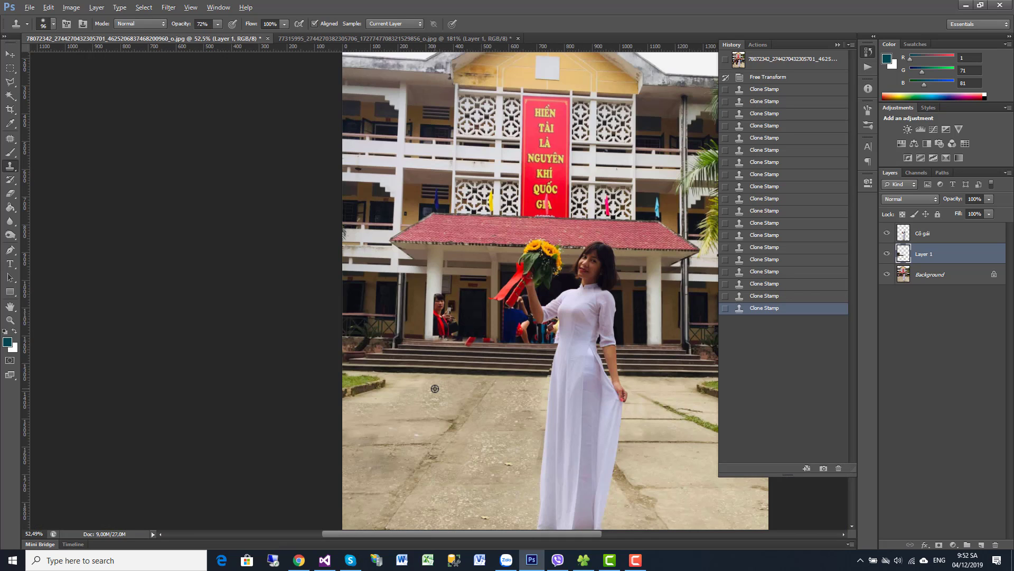
{"action": "scroll", "coordinate": [561, 378], "scroll_direction": "up", "scroll_amount": 1}
{"action": "scroll", "coordinate": [558, 381], "scroll_direction": "up", "scroll_amount": 1}
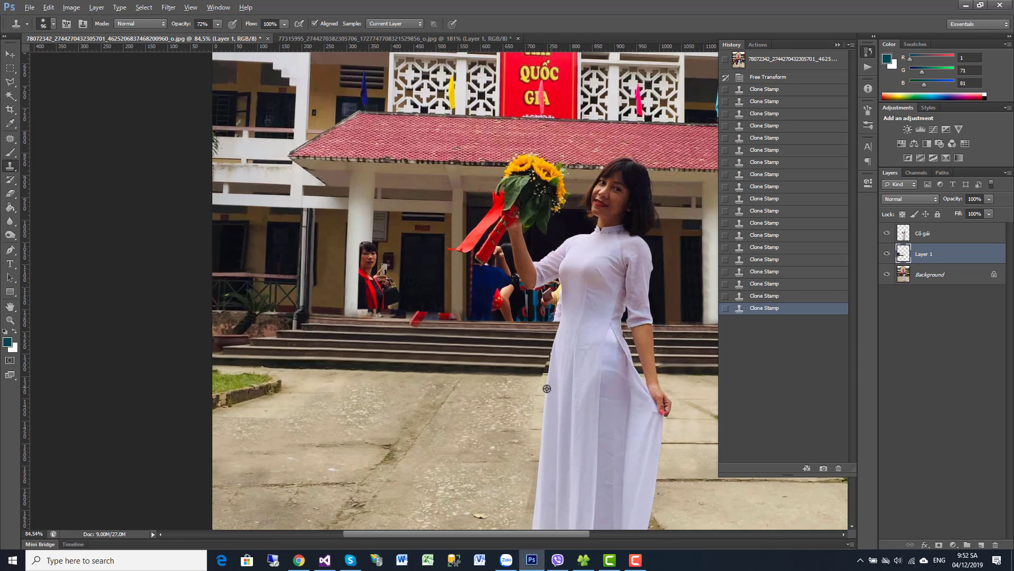
{"action": "scroll", "coordinate": [552, 384], "scroll_direction": "up", "scroll_amount": 1}
{"action": "scroll", "coordinate": [547, 388], "scroll_direction": "up", "scroll_amount": 1}
{"action": "scroll", "coordinate": [547, 388], "scroll_direction": "up", "scroll_amount": 1}
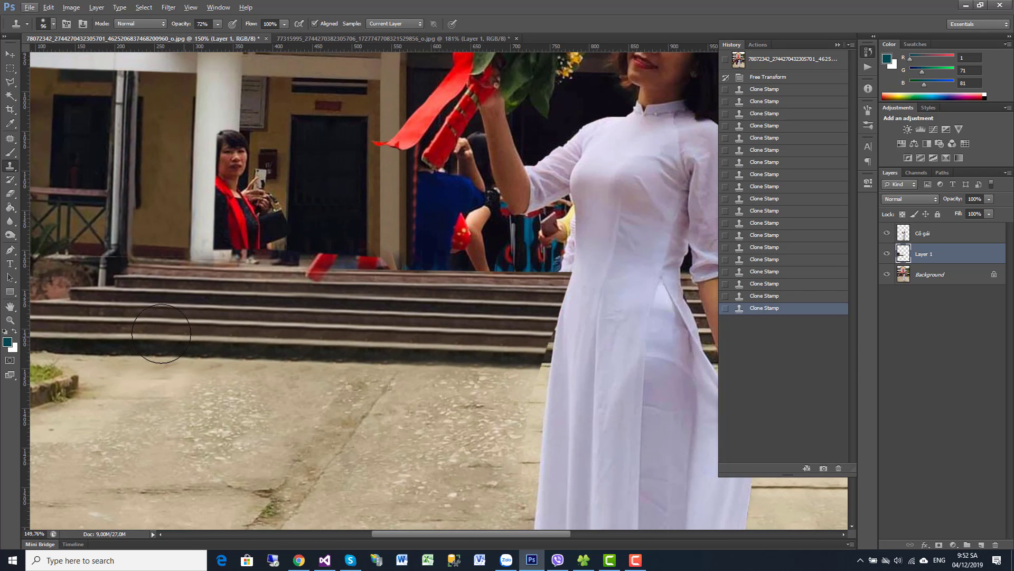
{"action": "left_click_drag", "start_coordinate": [602, 338], "coordinate": [609, 369]}
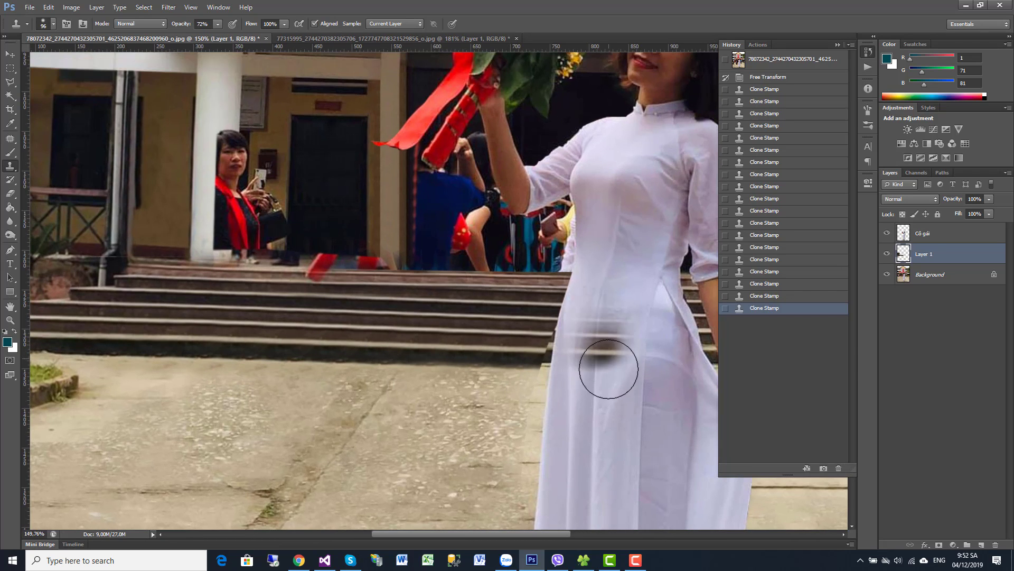
{"action": "scroll", "coordinate": [581, 360], "scroll_direction": "up", "scroll_amount": 1}
{"action": "scroll", "coordinate": [560, 351], "scroll_direction": "up", "scroll_amount": 2}
{"action": "scroll", "coordinate": [549, 345], "scroll_direction": "up", "scroll_amount": 2}
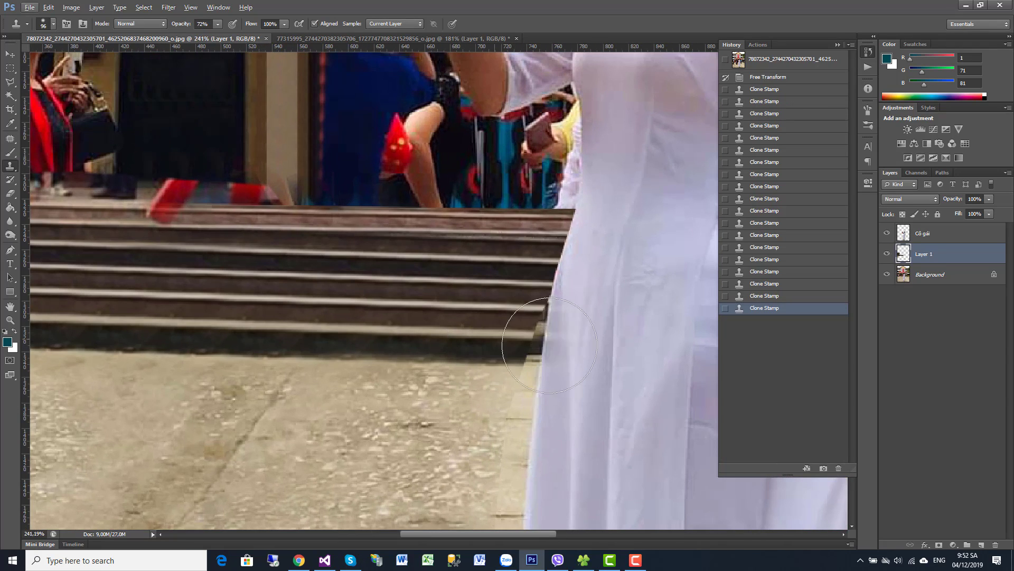
{"action": "left_click_drag", "start_coordinate": [549, 345], "coordinate": [572, 321]}
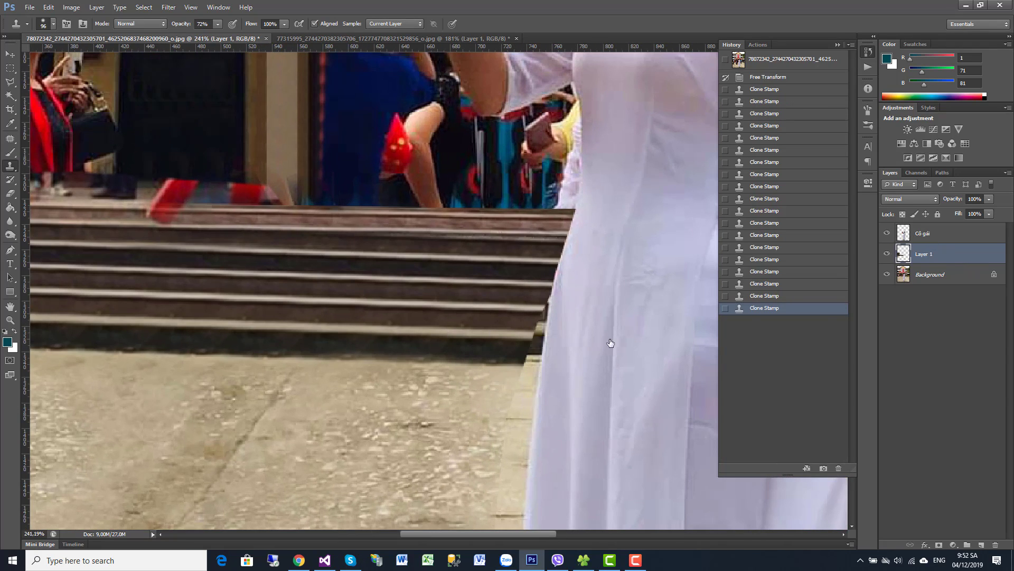
{"action": "key", "text": "alt+bracketright"}
{"action": "scroll", "coordinate": [582, 340], "scroll_direction": "up", "scroll_amount": 2}
{"action": "scroll", "coordinate": [476, 339], "scroll_direction": "up", "scroll_amount": 3}
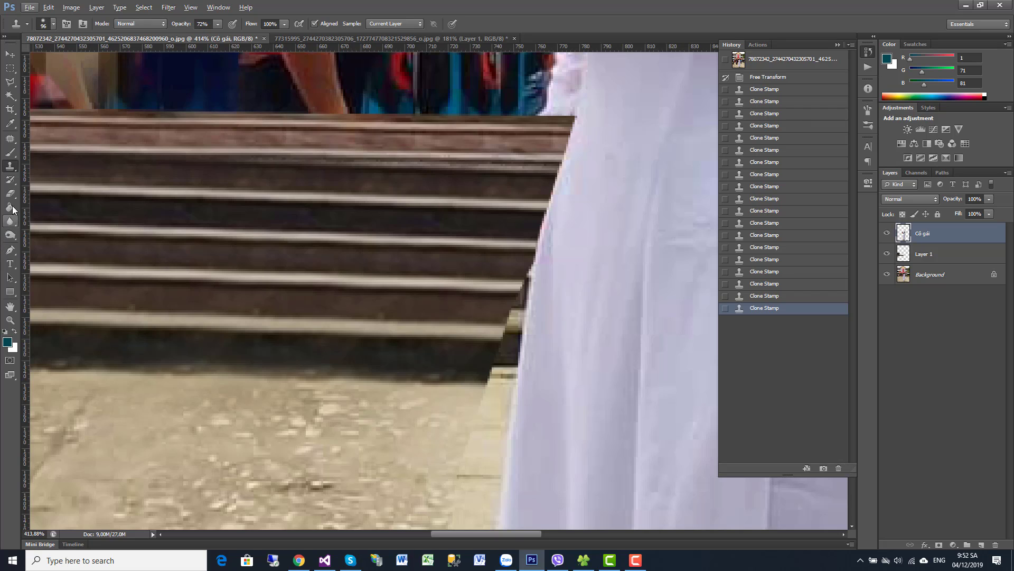
Set up the Eraser with a small hard round brush.
{"action": "left_click", "coordinate": [10, 193]}
{"action": "right_click", "coordinate": [426, 245]}
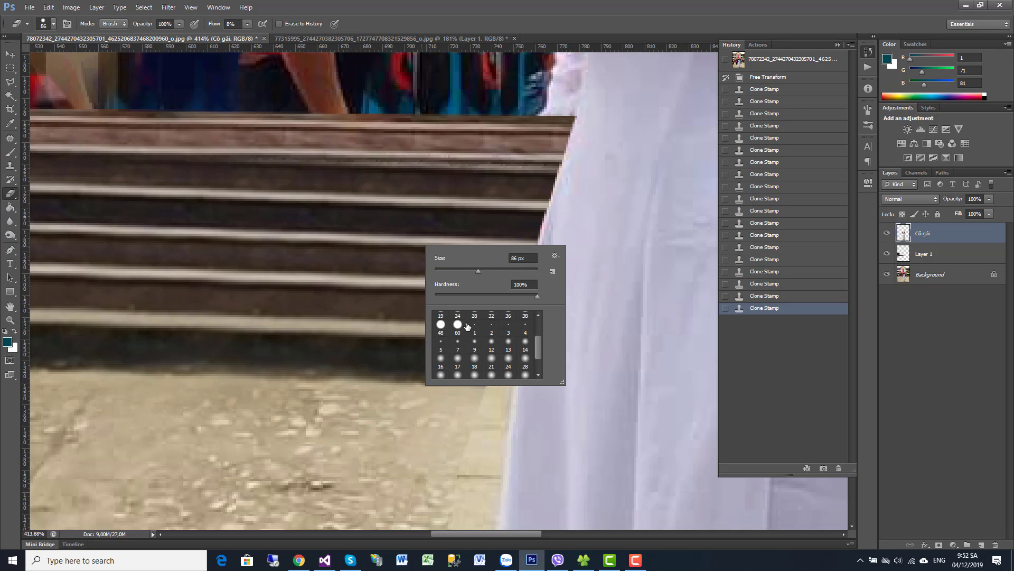
{"action": "left_click", "coordinate": [457, 329]}
{"action": "scroll", "coordinate": [466, 340], "scroll_direction": "up", "scroll_amount": 1}
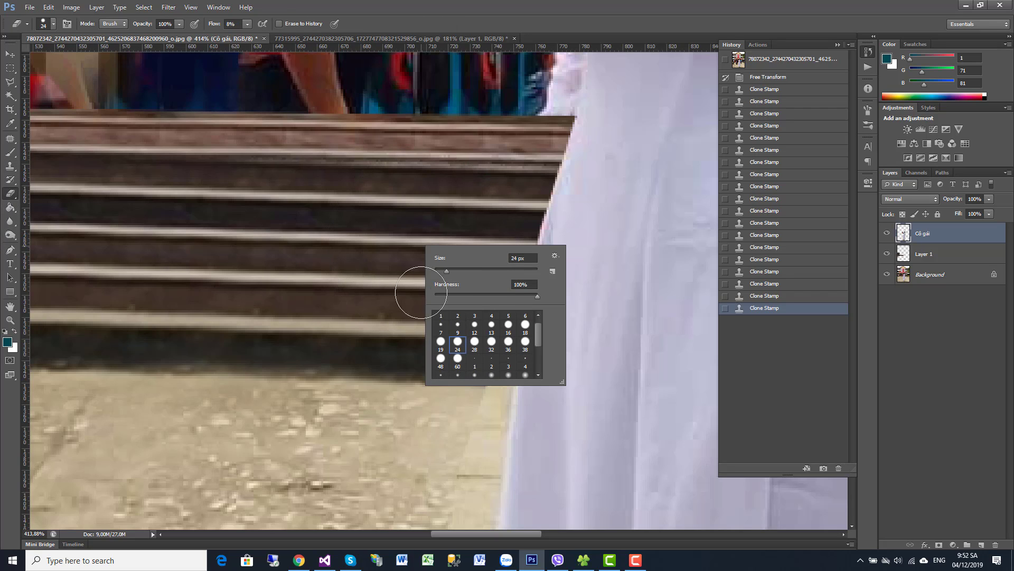
{"action": "left_click", "coordinate": [441, 271]}
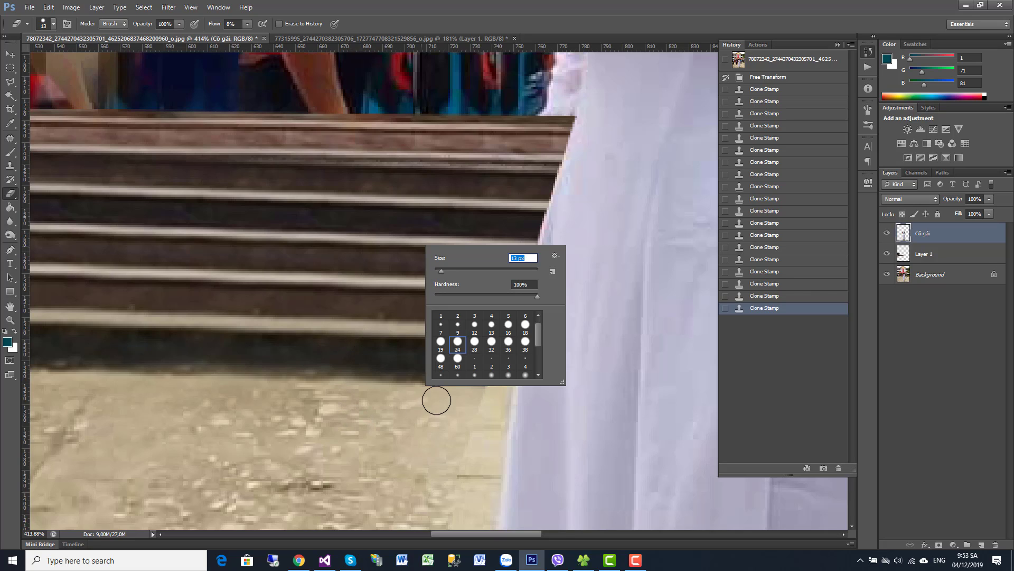
{"action": "left_click", "coordinate": [427, 416]}
Erase the jagged stair edge beside the dress down to the ground.
{"action": "mouse_move", "coordinate": [427, 415]}
{"action": "left_mouse_down"}
{"action": "mouse_move", "coordinate": [478, 305]}
{"action": "mouse_move", "coordinate": [510, 280]}
{"action": "mouse_move", "coordinate": [515, 299]}
{"action": "mouse_move", "coordinate": [516, 269]}
{"action": "mouse_move", "coordinate": [523, 280]}
{"action": "left_mouse_up"}
{"action": "left_click_drag", "start_coordinate": [523, 277], "coordinate": [502, 322]}
{"action": "left_click_drag", "start_coordinate": [504, 317], "coordinate": [506, 331]}
{"action": "left_click_drag", "start_coordinate": [507, 320], "coordinate": [504, 338]}
{"action": "mouse_move", "coordinate": [503, 329]}
{"action": "left_mouse_down"}
{"action": "mouse_move", "coordinate": [498, 371]}
{"action": "mouse_move", "coordinate": [484, 380]}
{"action": "mouse_move", "coordinate": [504, 364]}
{"action": "mouse_move", "coordinate": [487, 373]}
{"action": "left_mouse_up"}
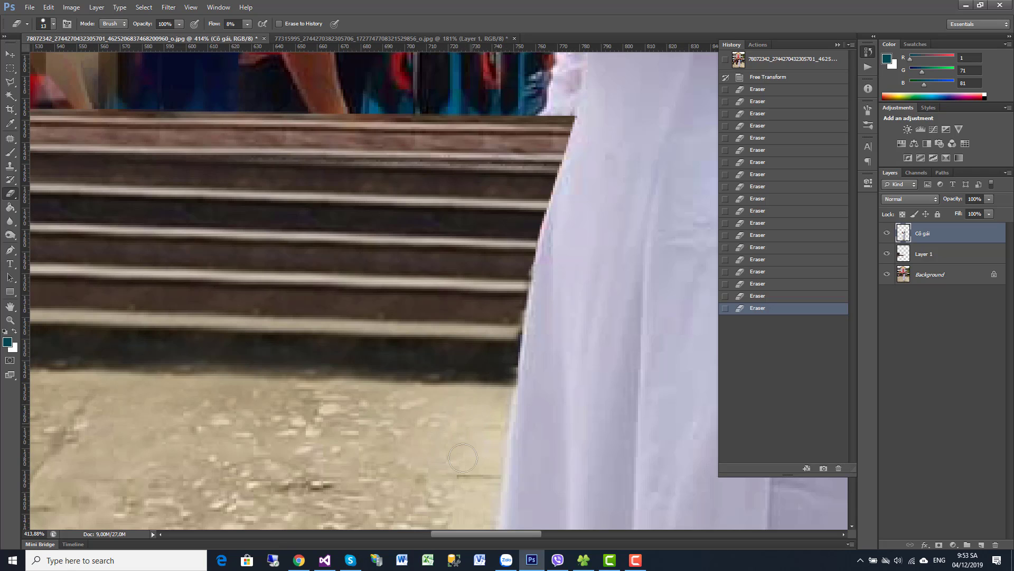
Enlarge the eraser brush to about 39 px.
{"action": "scroll", "coordinate": [488, 395], "scroll_direction": "down", "scroll_amount": 3}
{"action": "scroll", "coordinate": [396, 231], "scroll_direction": "up", "scroll_amount": 3}
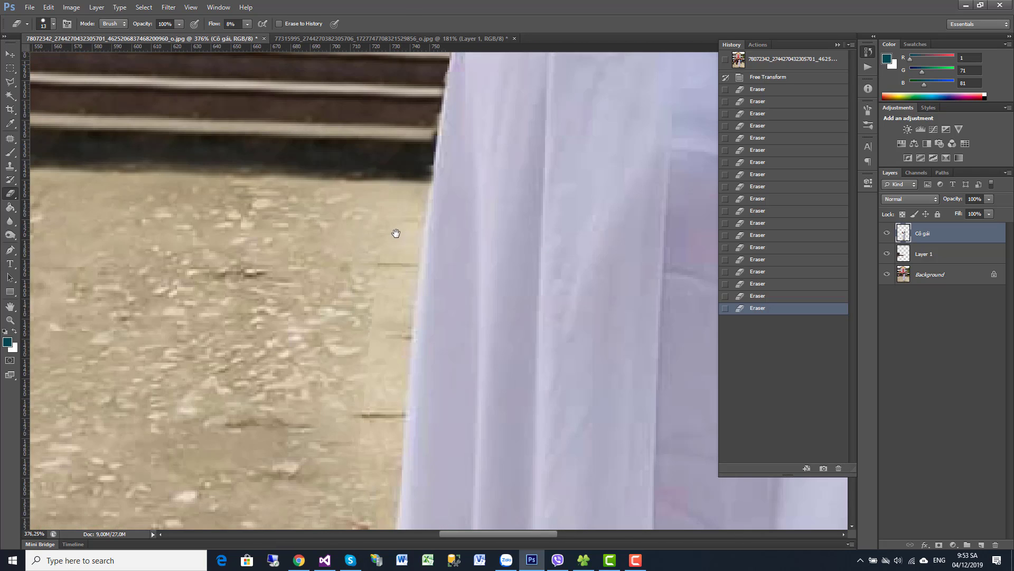
{"action": "scroll", "coordinate": [447, 237], "scroll_direction": "up", "scroll_amount": 1}
{"action": "right_click", "coordinate": [446, 237]}
{"action": "mouse_move", "coordinate": [466, 263]}
{"action": "left_mouse_down"}
{"action": "mouse_move", "coordinate": [480, 263]}
{"action": "mouse_move", "coordinate": [389, 206]}
{"action": "left_mouse_up"}
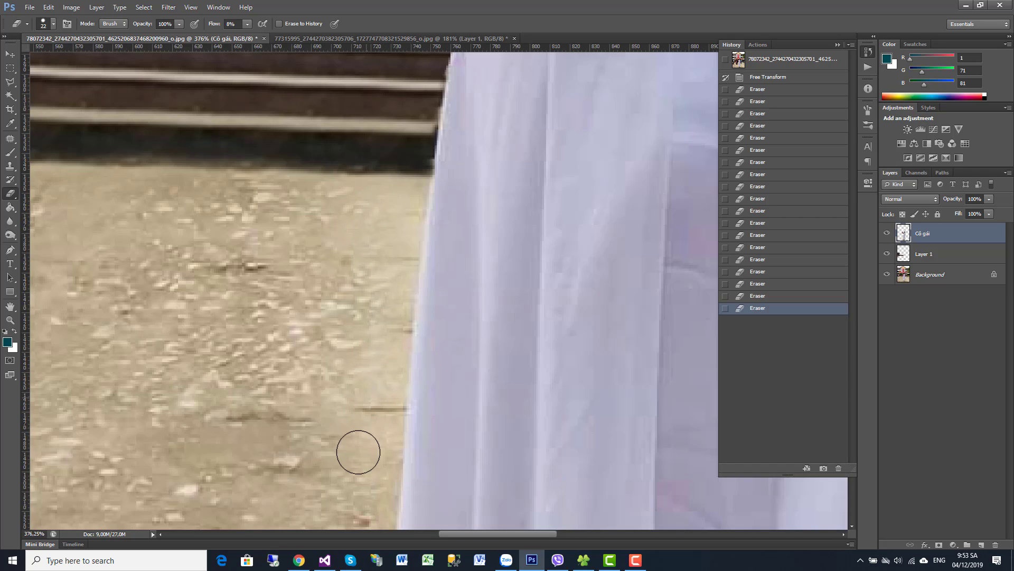
Work along the dress edge and pavement, then review the girl and building facade.
{"action": "left_click_drag", "start_coordinate": [315, 228], "coordinate": [310, 215]}
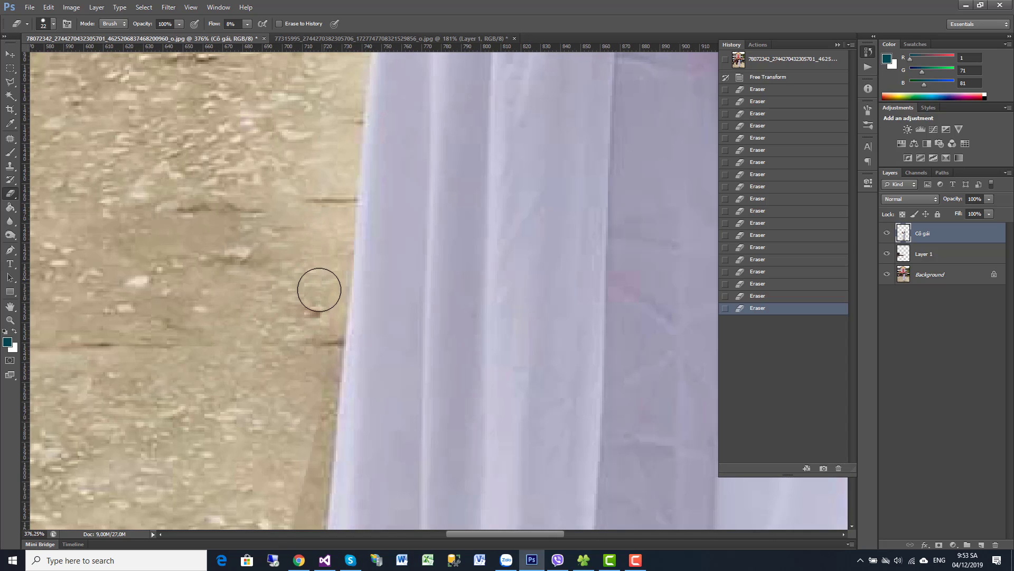
{"action": "left_click_drag", "start_coordinate": [312, 346], "coordinate": [377, 193]}
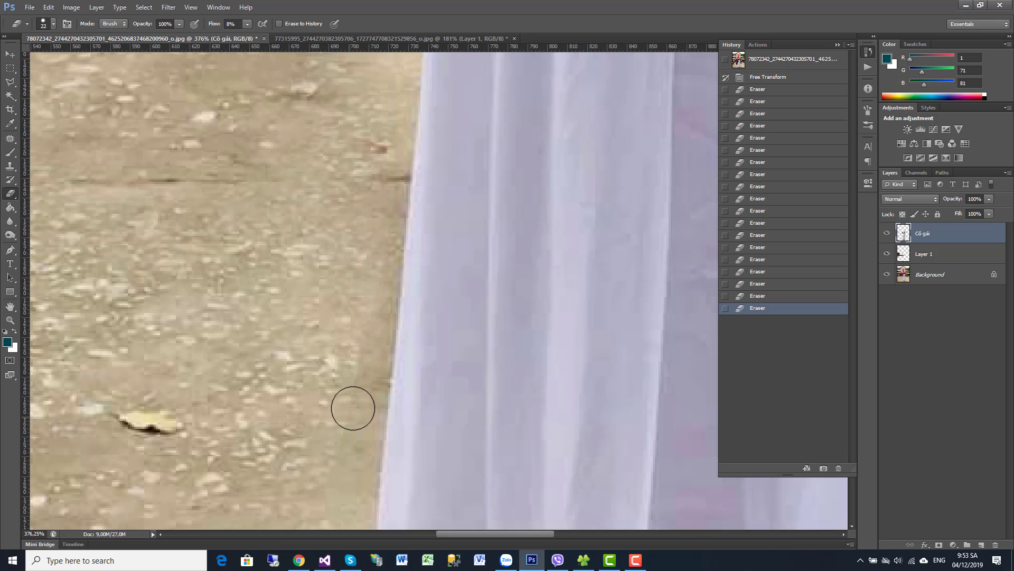
{"action": "left_click_drag", "start_coordinate": [360, 407], "coordinate": [391, 234]}
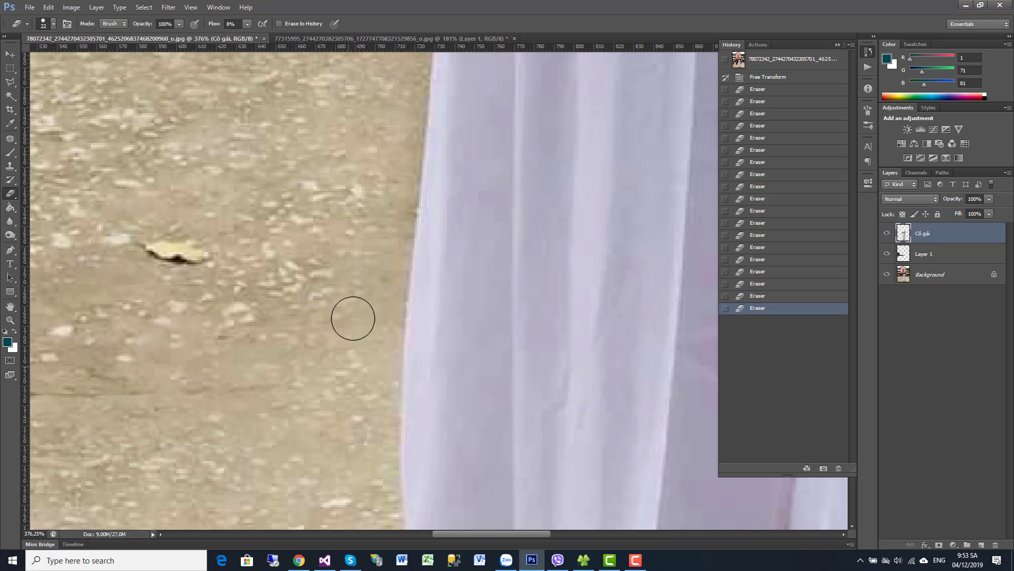
{"action": "scroll", "coordinate": [387, 321], "scroll_direction": "down", "scroll_amount": 5, "text": "alt"}
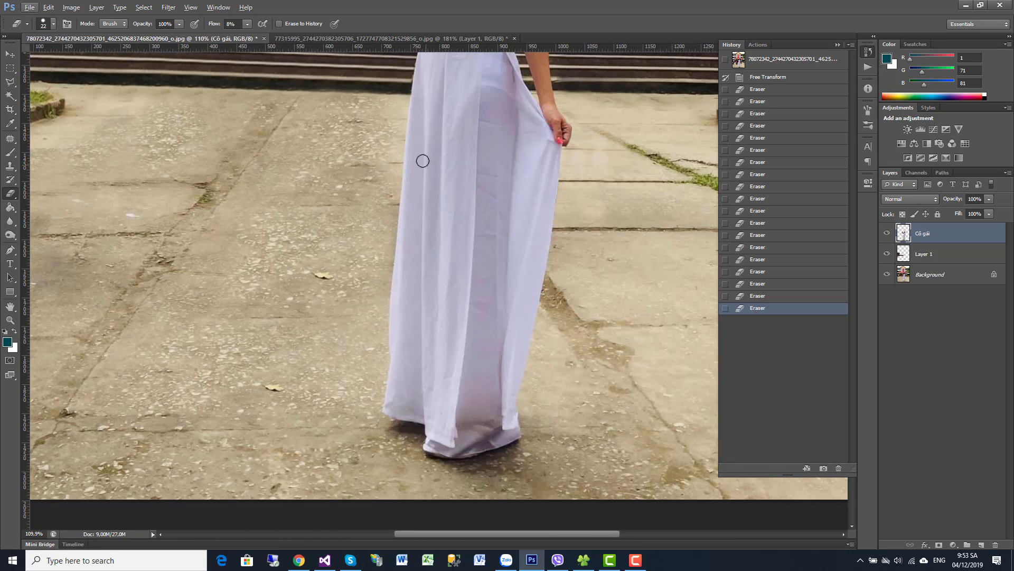
{"action": "left_click_drag", "start_coordinate": [422, 158], "coordinate": [465, 354]}
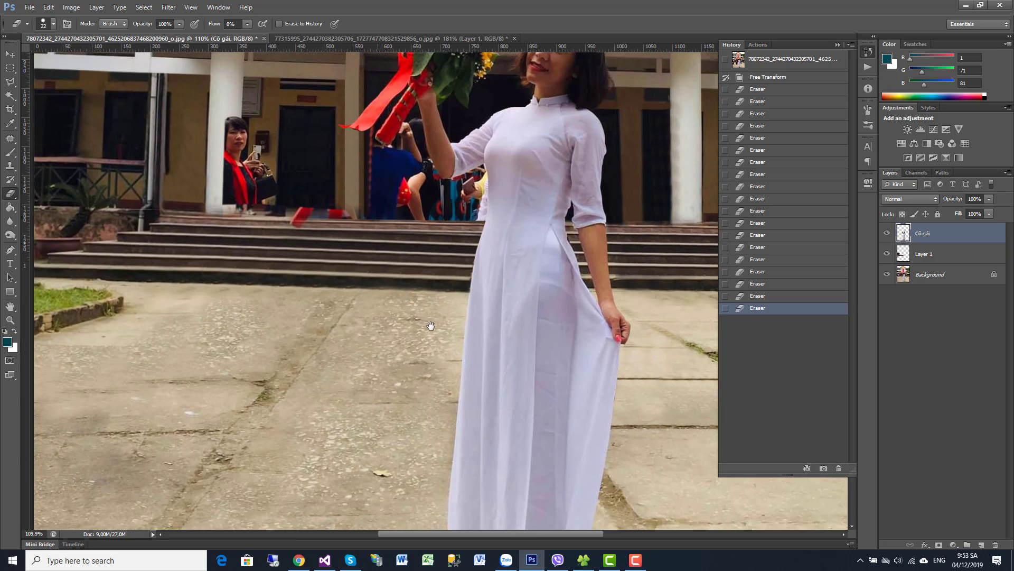
{"action": "left_click_drag", "start_coordinate": [359, 288], "coordinate": [492, 353]}
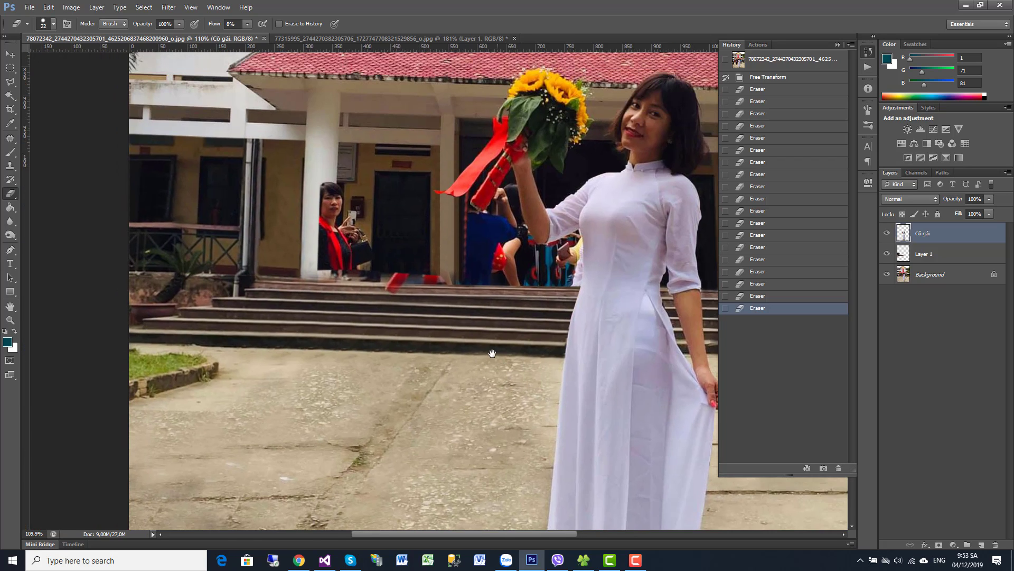
{"action": "scroll", "coordinate": [507, 310], "scroll_direction": "down", "scroll_amount": 3, "text": "alt"}
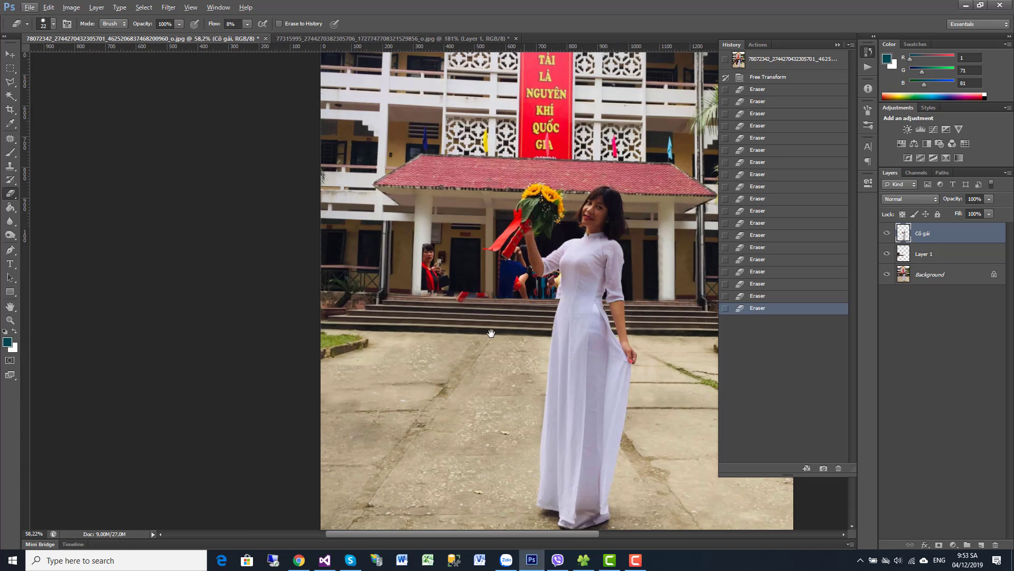
{"action": "mouse_move", "coordinate": [543, 332]}
{"action": "left_mouse_down"}
{"action": "mouse_move", "coordinate": [394, 380]}
{"action": "mouse_move", "coordinate": [408, 364]}
{"action": "left_mouse_up"}
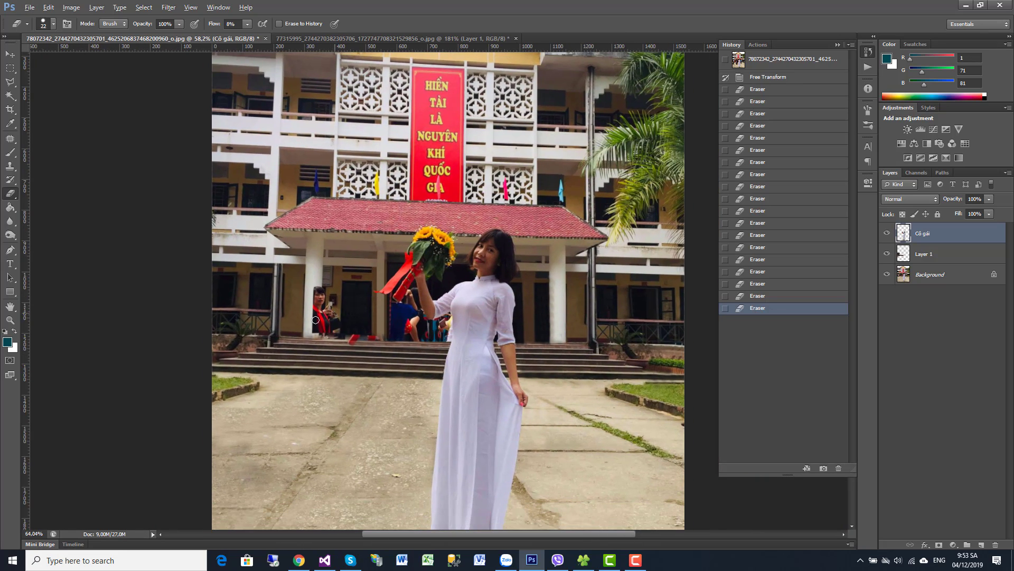
{"action": "scroll", "coordinate": [316, 320], "scroll_direction": "up", "scroll_amount": 2, "text": "alt"}
{"action": "scroll", "coordinate": [314, 324], "scroll_direction": "up", "scroll_amount": 3, "text": "alt"}
{"action": "scroll", "coordinate": [312, 330], "scroll_direction": "up", "scroll_amount": 2, "text": "alt"}
{"action": "scroll", "coordinate": [310, 335], "scroll_direction": "up", "scroll_amount": 2, "text": "alt"}
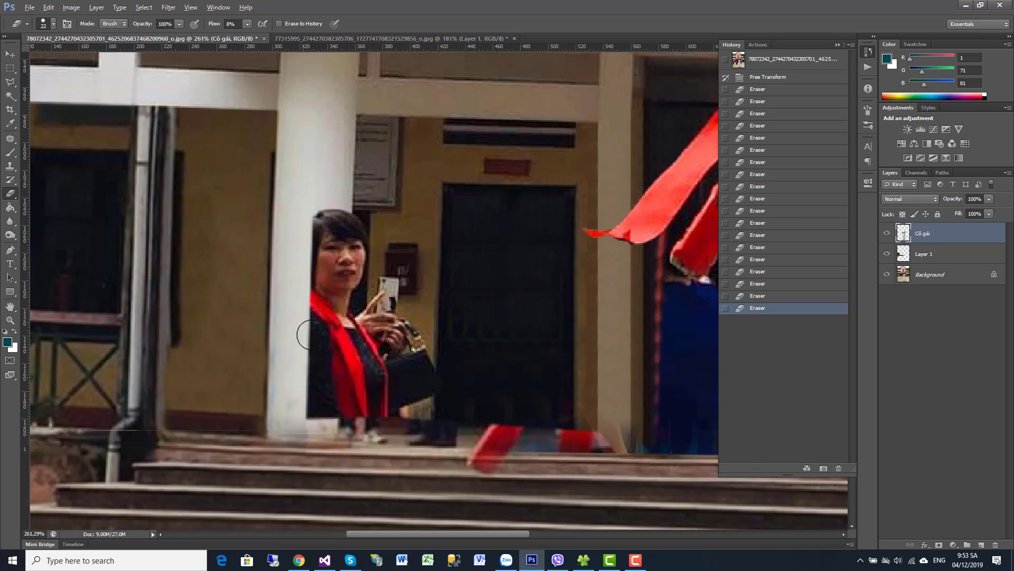
{"action": "scroll", "coordinate": [310, 334], "scroll_direction": "up", "scroll_amount": 1, "text": "alt"}
{"action": "left_click", "coordinate": [918, 280]}
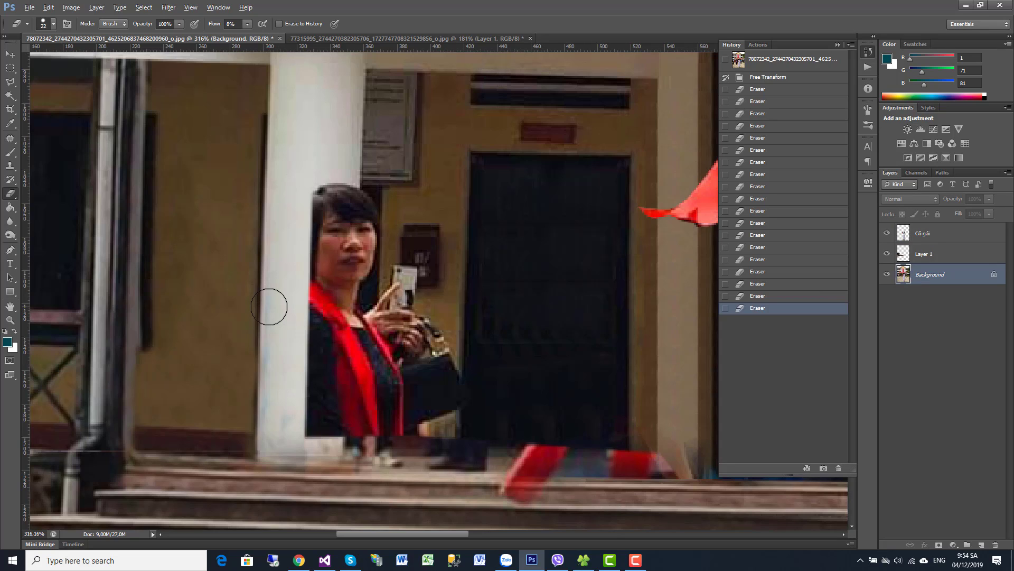
{"action": "left_click", "coordinate": [13, 69]}
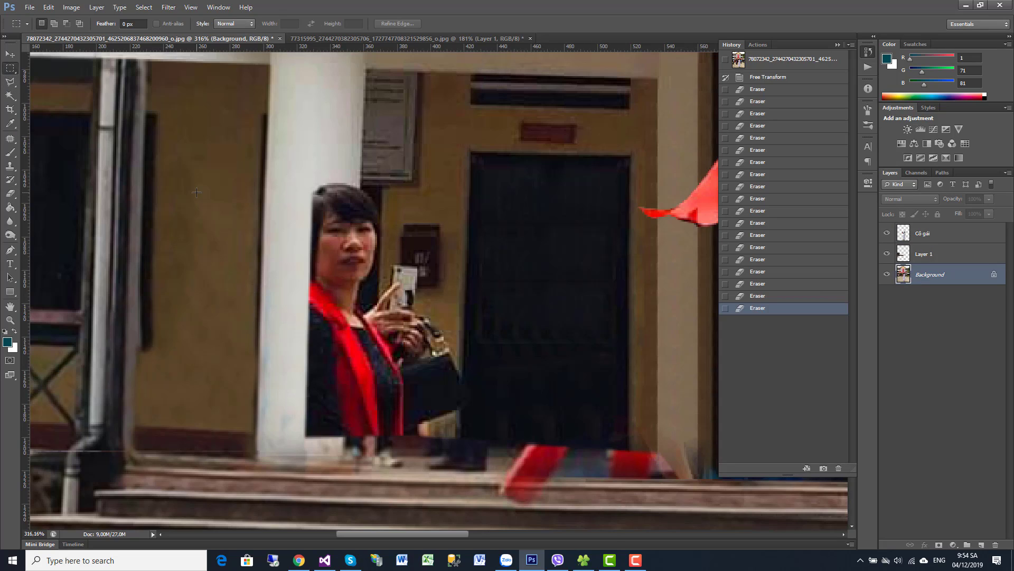
{"action": "mouse_move", "coordinate": [249, 180]}
{"action": "left_mouse_down"}
{"action": "mouse_move", "coordinate": [274, 274]}
{"action": "mouse_move", "coordinate": [268, 431]}
{"action": "left_mouse_up"}
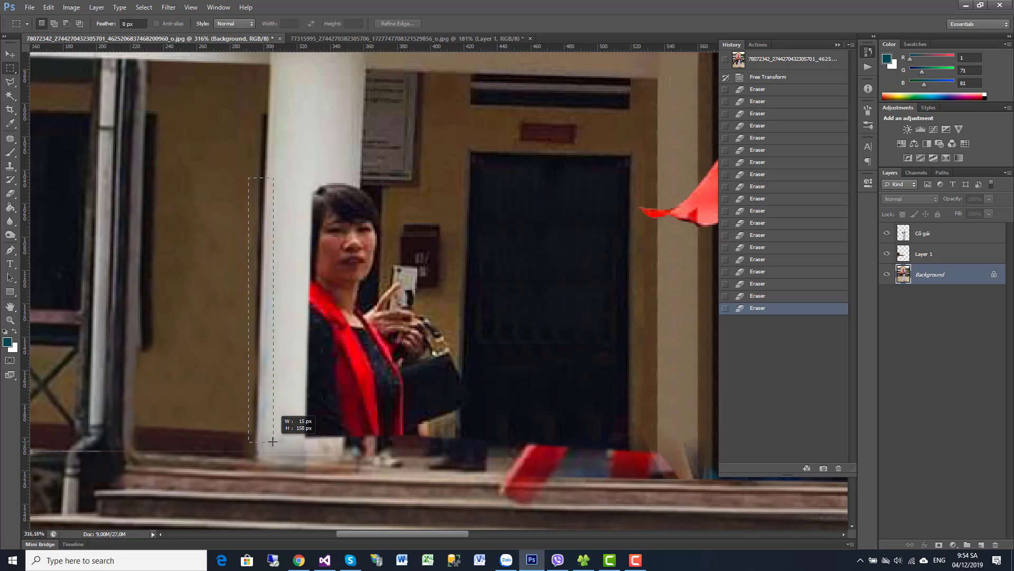
{"action": "left_click_drag", "start_coordinate": [268, 431], "coordinate": [275, 446]}
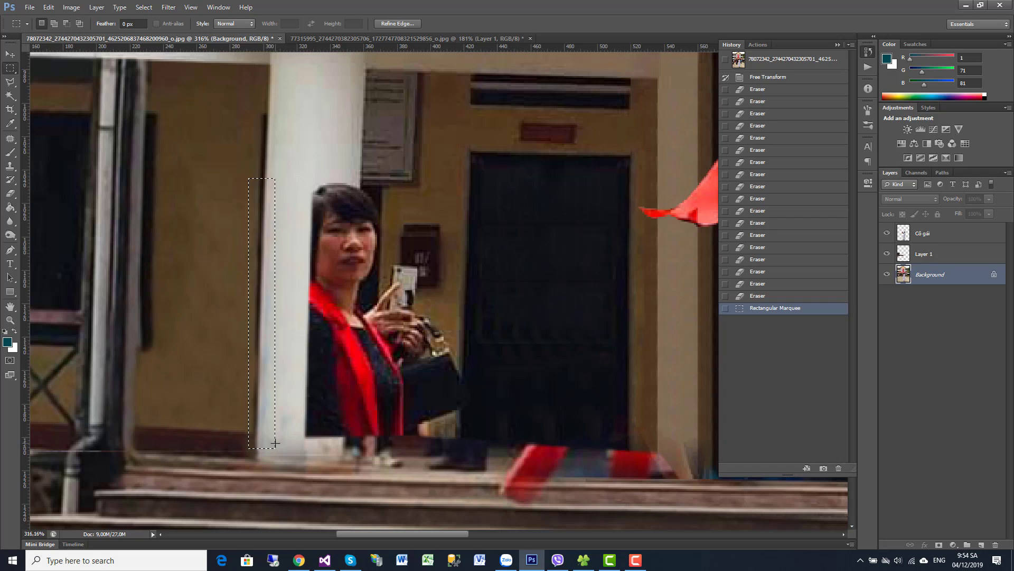
{"action": "key", "text": "Down"}
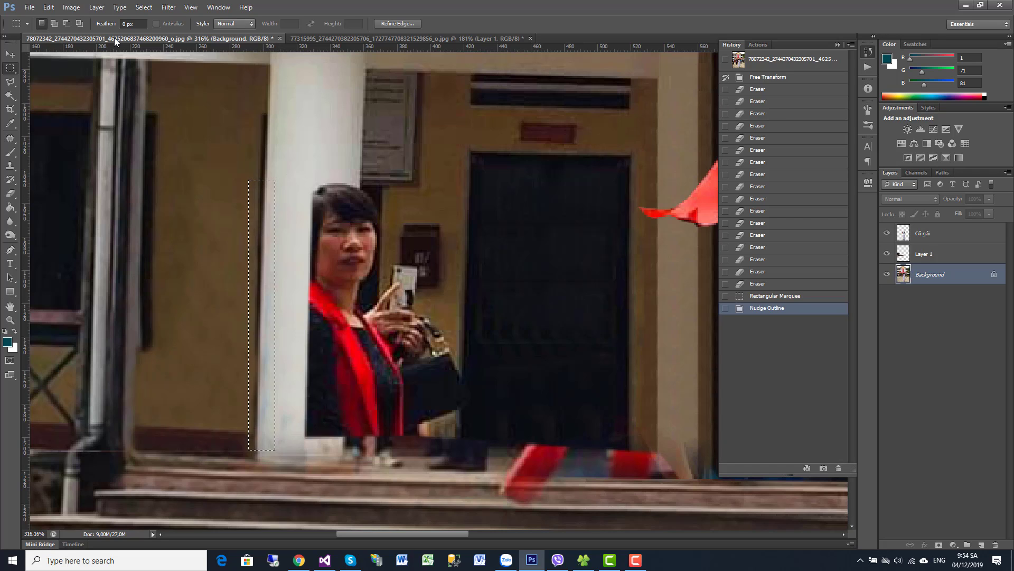
{"action": "left_click", "coordinate": [98, 7]}
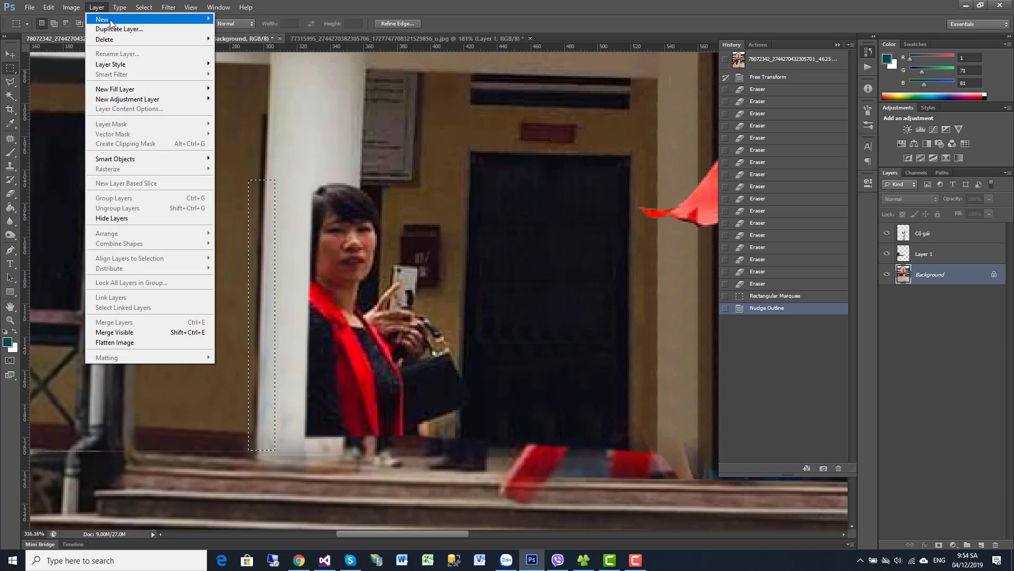
{"action": "left_click", "coordinate": [243, 63]}
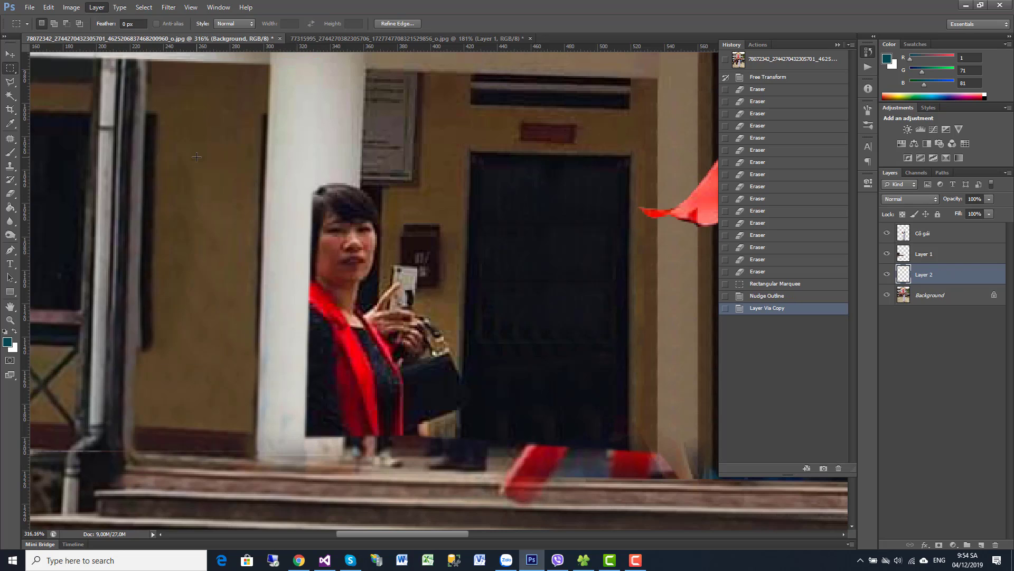
{"action": "left_click", "coordinate": [48, 8]}
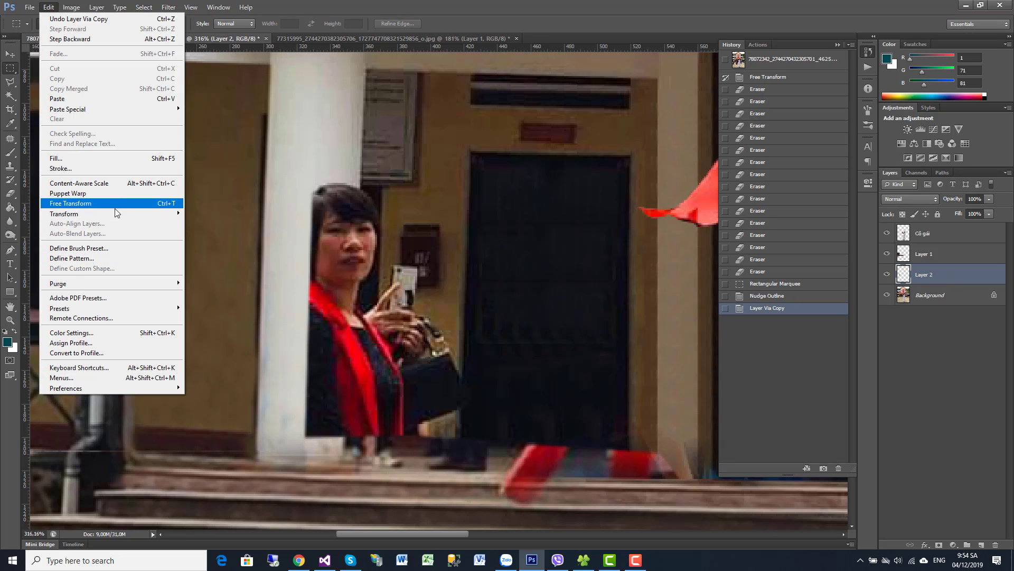
{"action": "left_click", "coordinate": [113, 202]}
{"action": "right_click", "coordinate": [259, 241]}
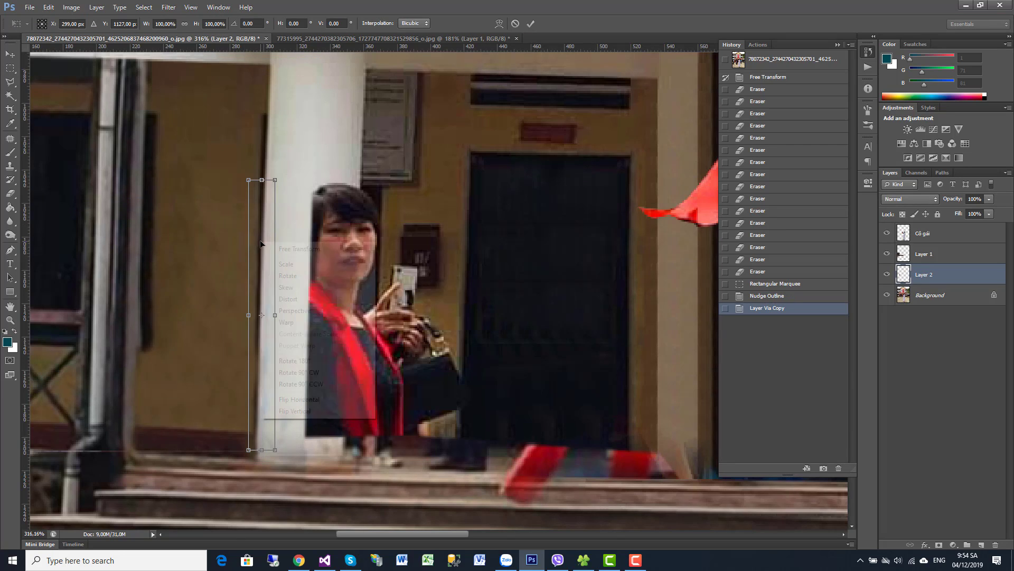
{"action": "left_click", "coordinate": [287, 399]}
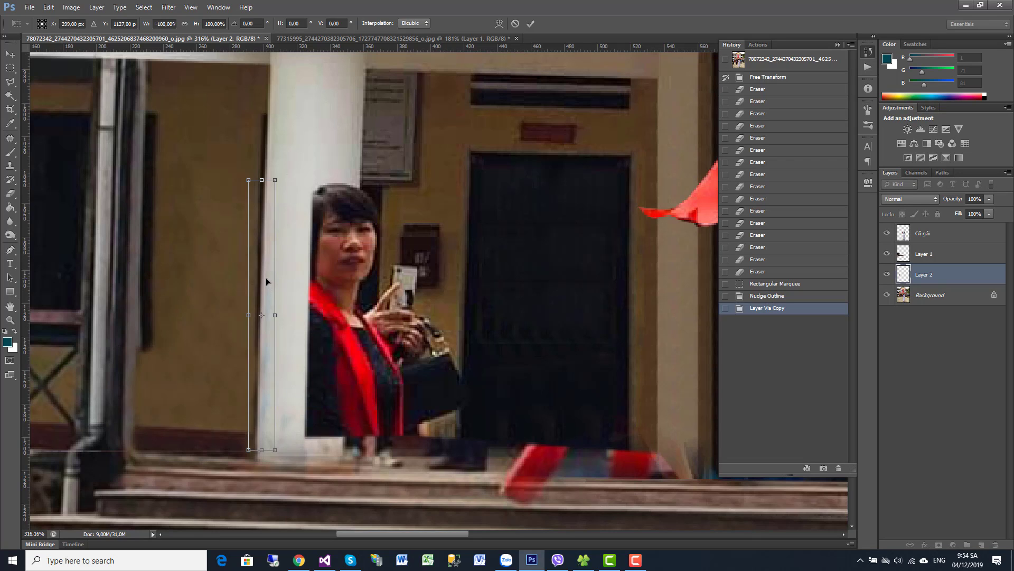
{"action": "mouse_move", "coordinate": [266, 281]}
{"action": "left_mouse_down"}
{"action": "mouse_move", "coordinate": [334, 286]}
{"action": "mouse_move", "coordinate": [230, 267]}
{"action": "left_mouse_up"}
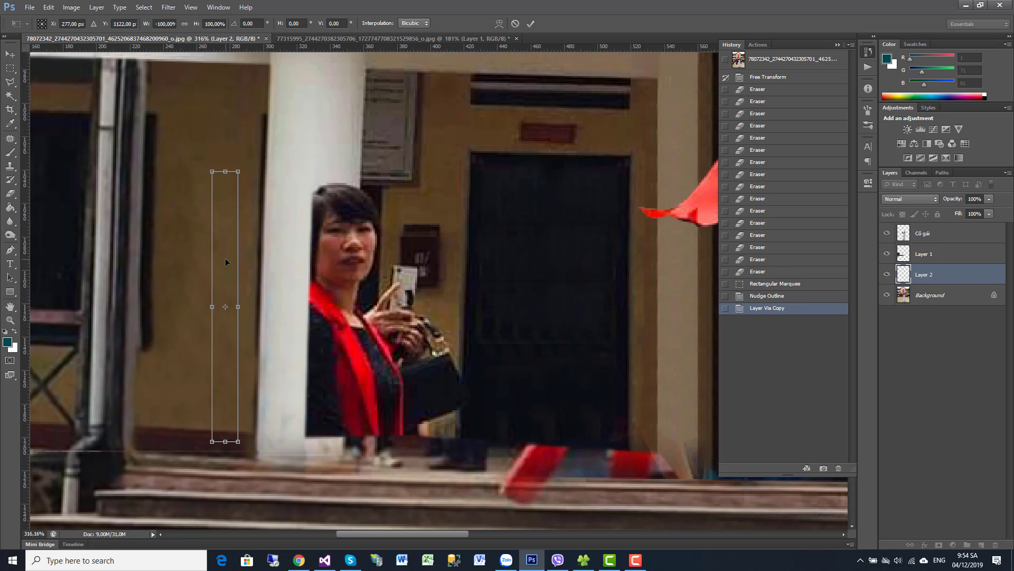
{"action": "key", "text": "Return"}
{"action": "key", "text": "m"}
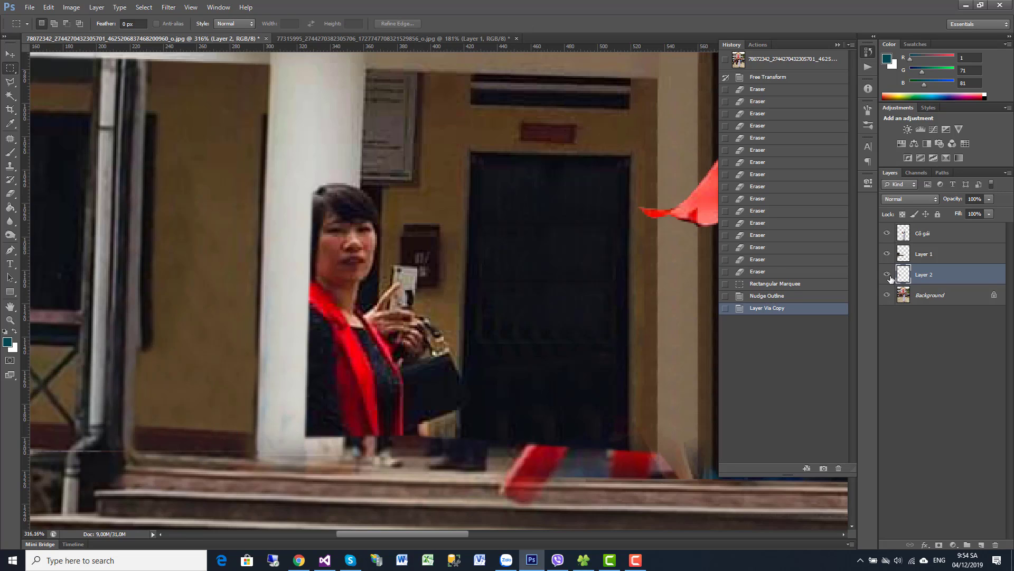
{"action": "left_click", "coordinate": [10, 54]}
{"action": "left_click_drag", "start_coordinate": [277, 258], "coordinate": [576, 215]}
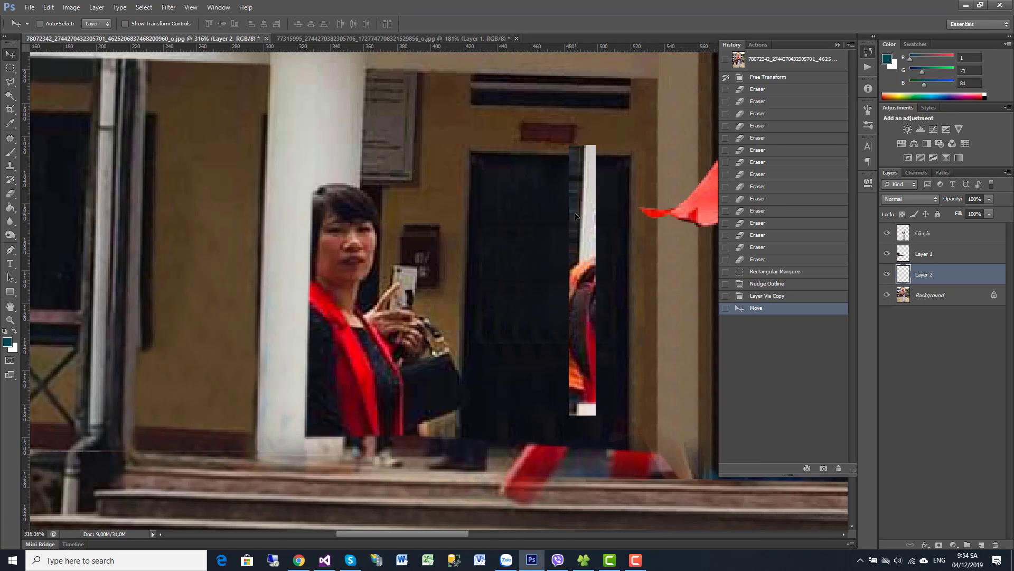
{"action": "key", "text": "ctrl+z"}
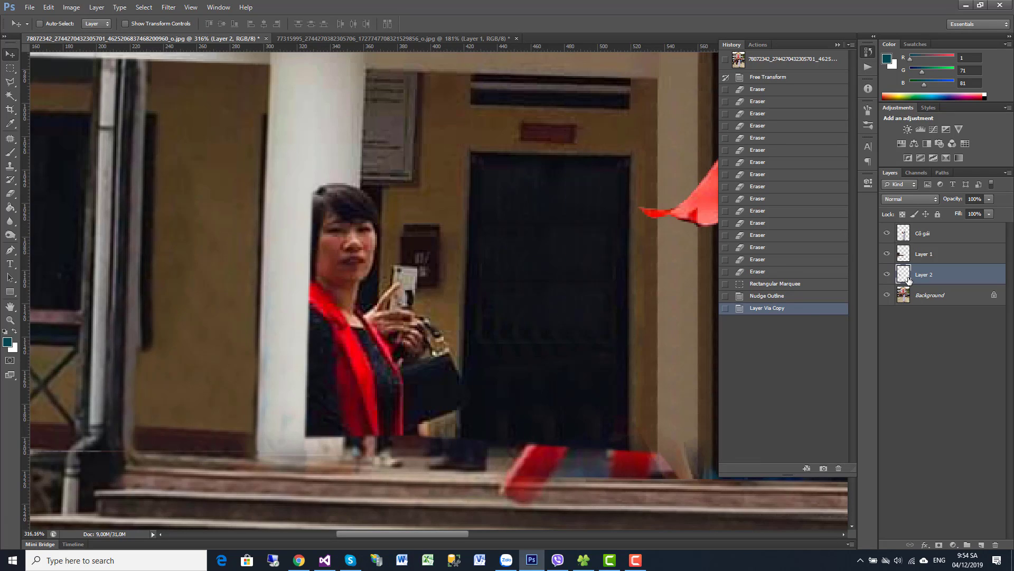
{"action": "key", "text": "Delete"}
Toggle Layer 1 and Cô gái visibility to compare against the original.
{"action": "left_click", "coordinate": [887, 255]}
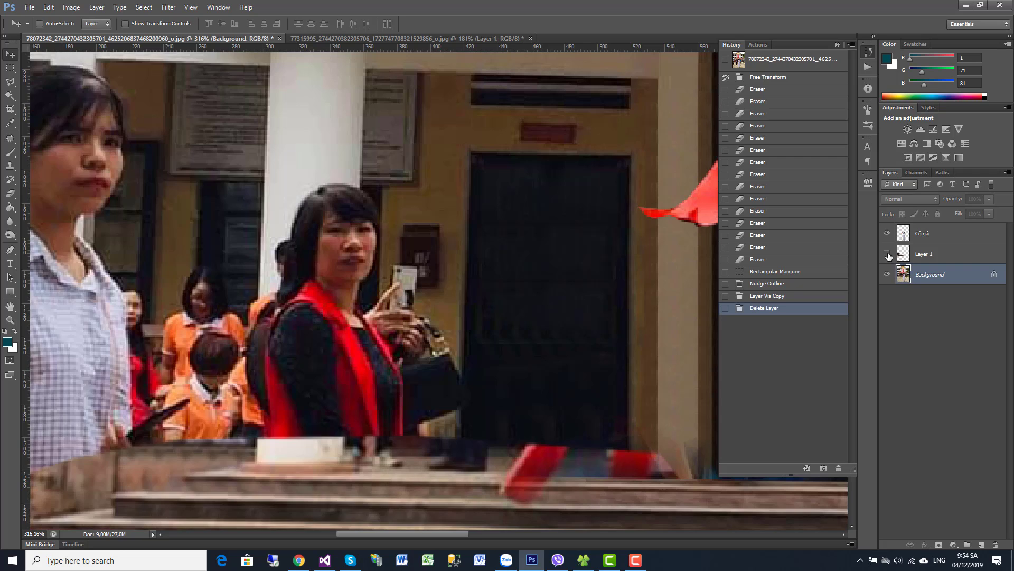
{"action": "left_click", "coordinate": [888, 254]}
{"action": "left_click", "coordinate": [888, 234]}
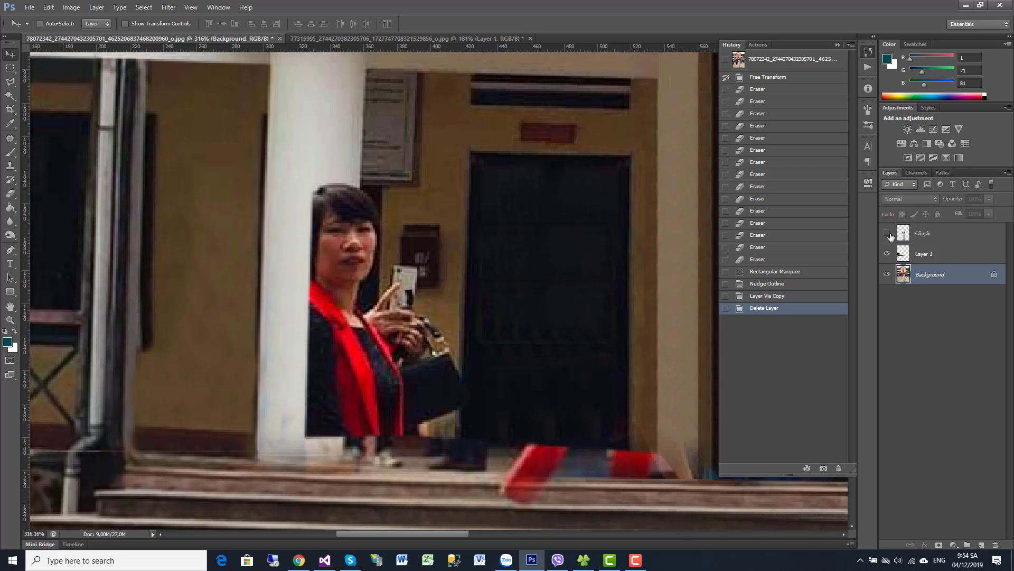
{"action": "left_click", "coordinate": [888, 233]}
Merge Layer 1 down into the Background.
{"action": "left_click", "coordinate": [907, 255]}
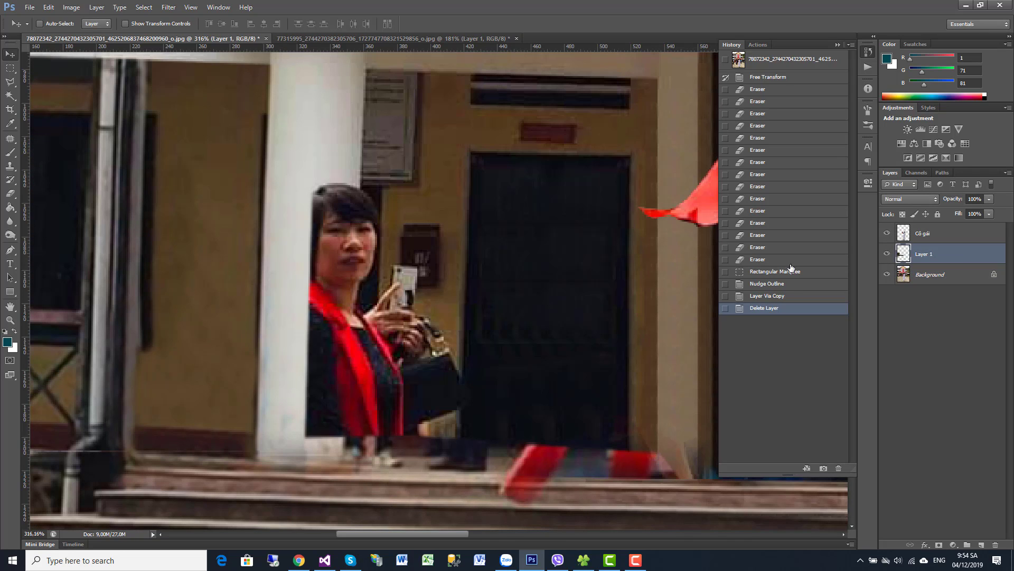
{"action": "scroll", "coordinate": [520, 290], "scroll_direction": "down", "scroll_amount": 2}
{"action": "scroll", "coordinate": [520, 289], "scroll_direction": "down", "scroll_amount": 3}
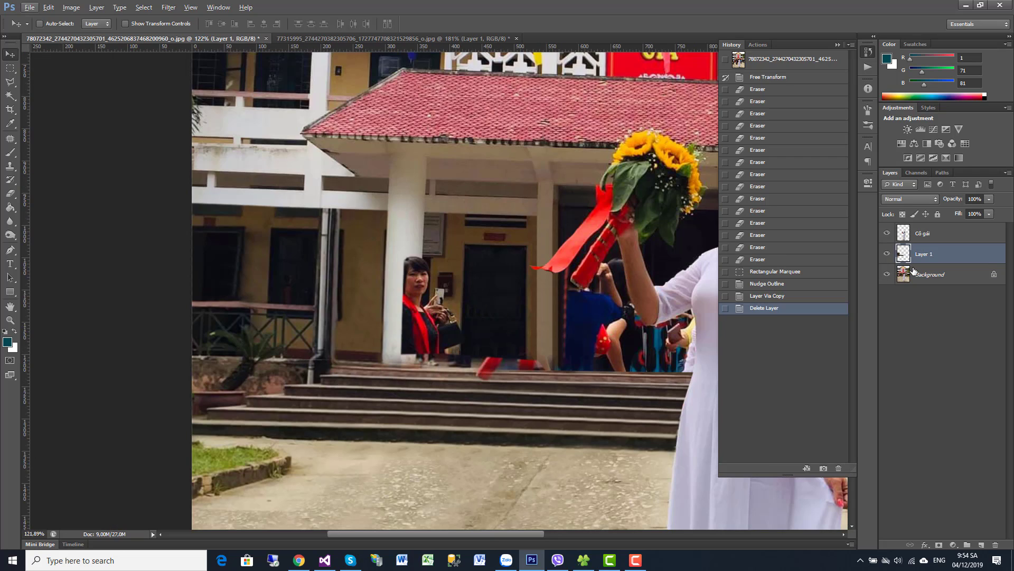
{"action": "right_click", "coordinate": [920, 259]}
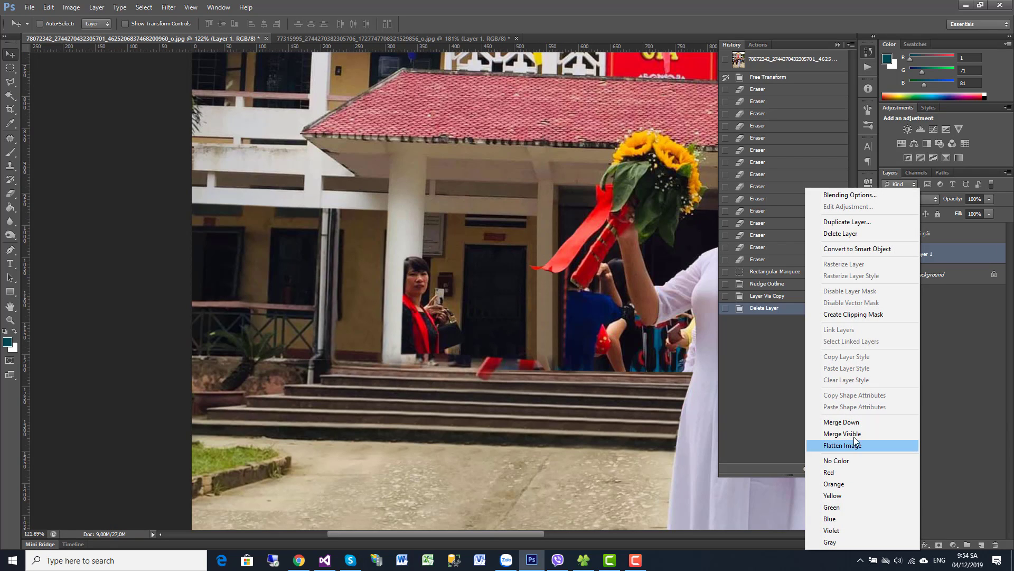
{"action": "left_click", "coordinate": [832, 422]}
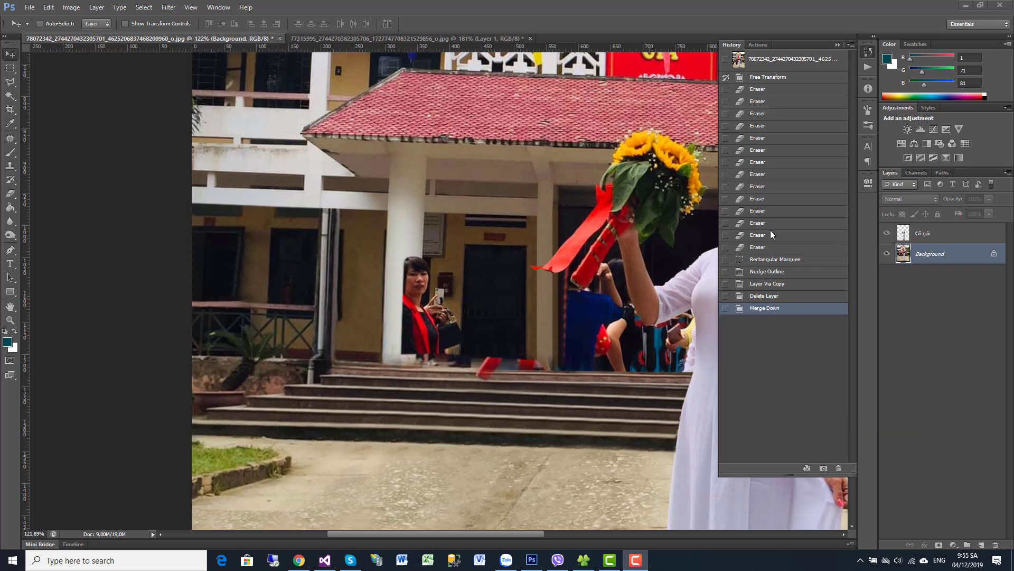
{"action": "scroll", "coordinate": [402, 285], "scroll_direction": "up", "scroll_amount": 2}
Select a tall strip of the white pillar and copy it to a new layer.
{"action": "scroll", "coordinate": [404, 283], "scroll_direction": "up", "scroll_amount": 1}
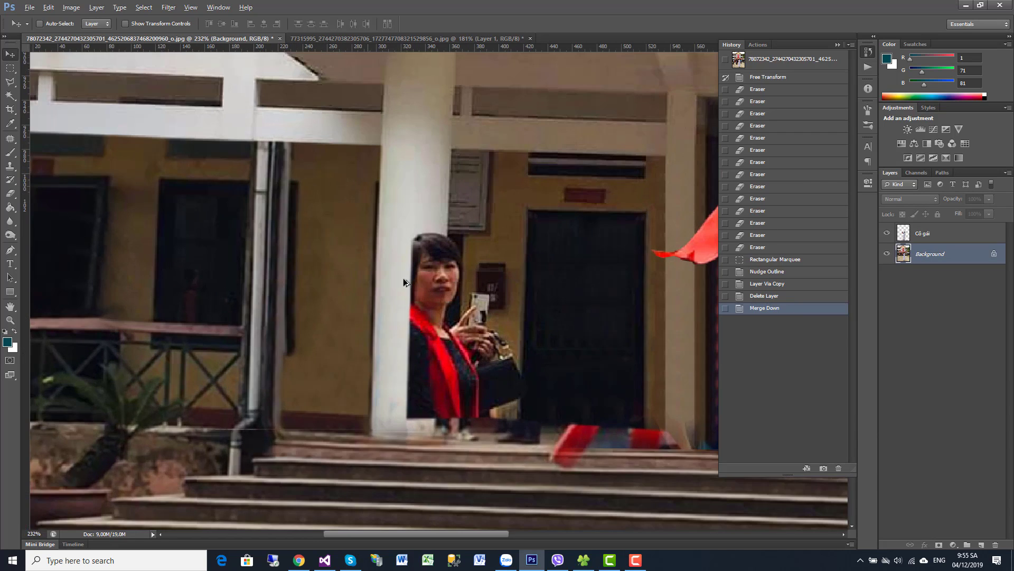
{"action": "scroll", "coordinate": [404, 283], "scroll_direction": "up", "scroll_amount": 2}
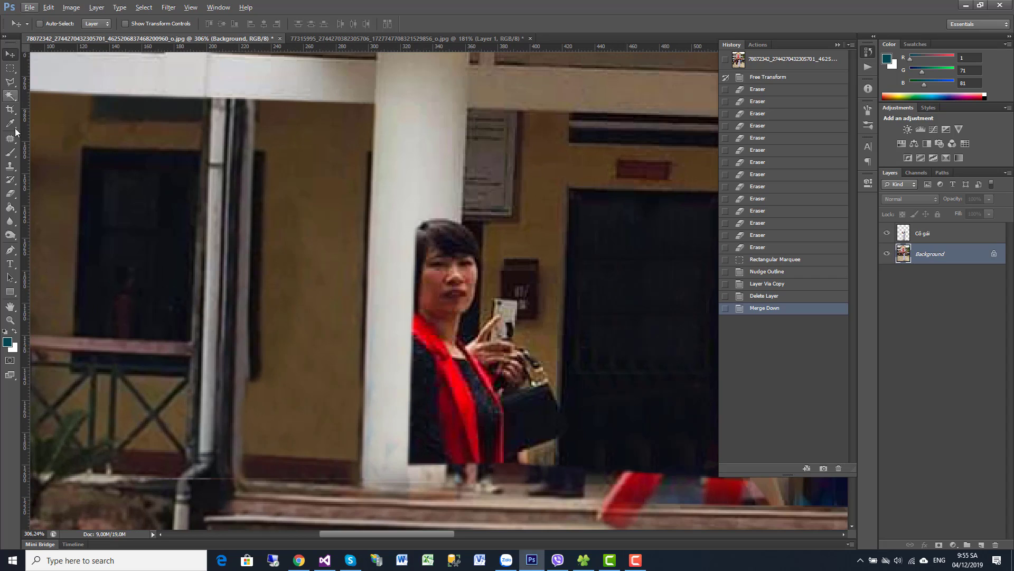
{"action": "left_click", "coordinate": [10, 68]}
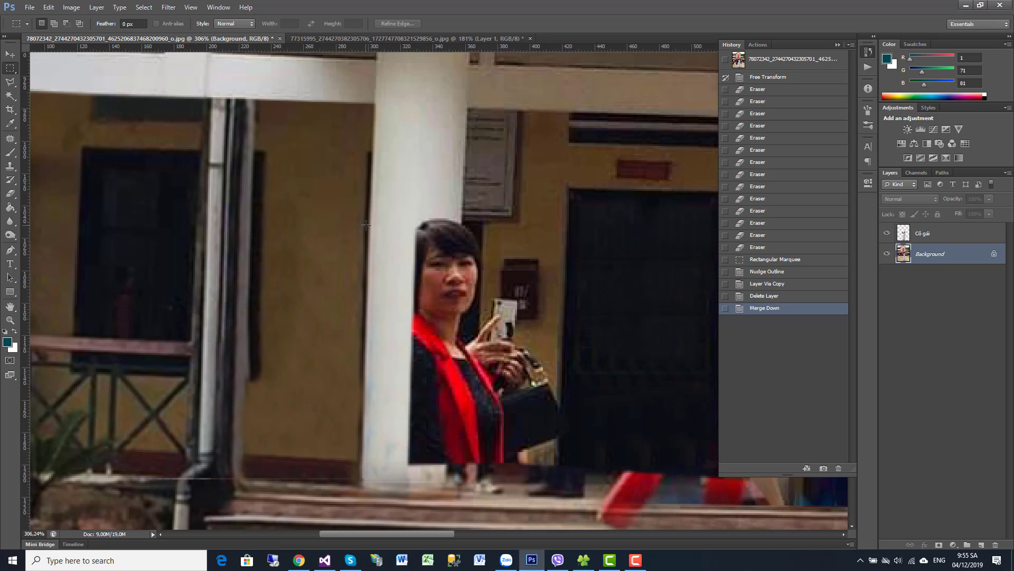
{"action": "left_click_drag", "start_coordinate": [366, 220], "coordinate": [384, 331]}
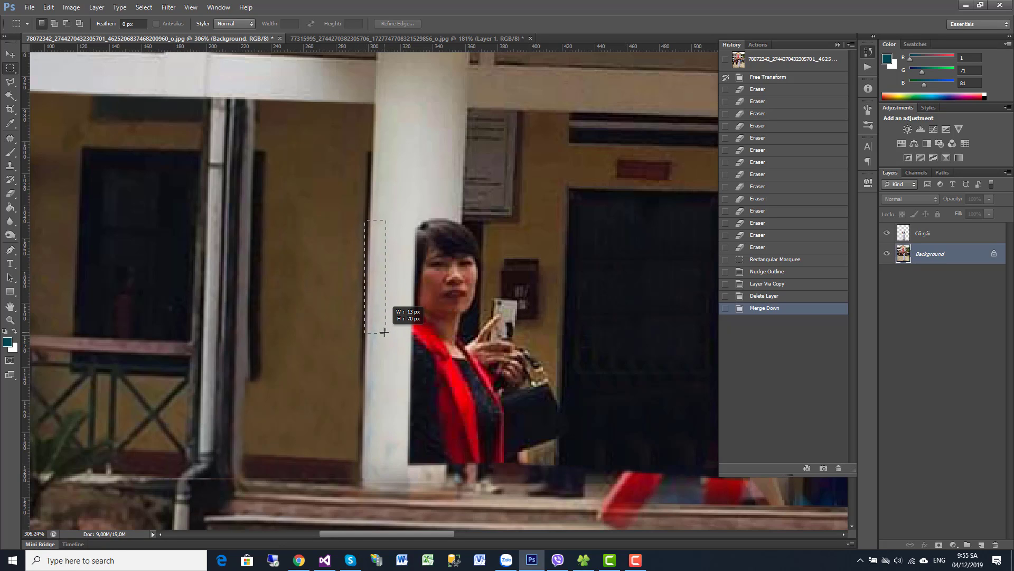
{"action": "mouse_move", "coordinate": [380, 339]}
{"action": "left_mouse_down"}
{"action": "mouse_move", "coordinate": [387, 475]}
{"action": "mouse_move", "coordinate": [396, 474]}
{"action": "mouse_move", "coordinate": [369, 442]}
{"action": "left_mouse_up"}
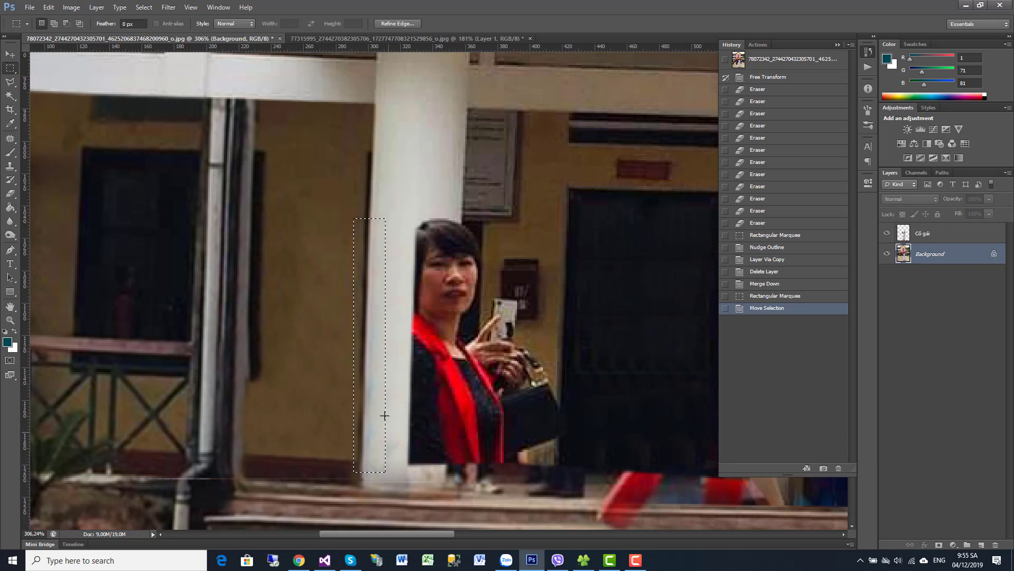
{"action": "left_click", "coordinate": [97, 8]}
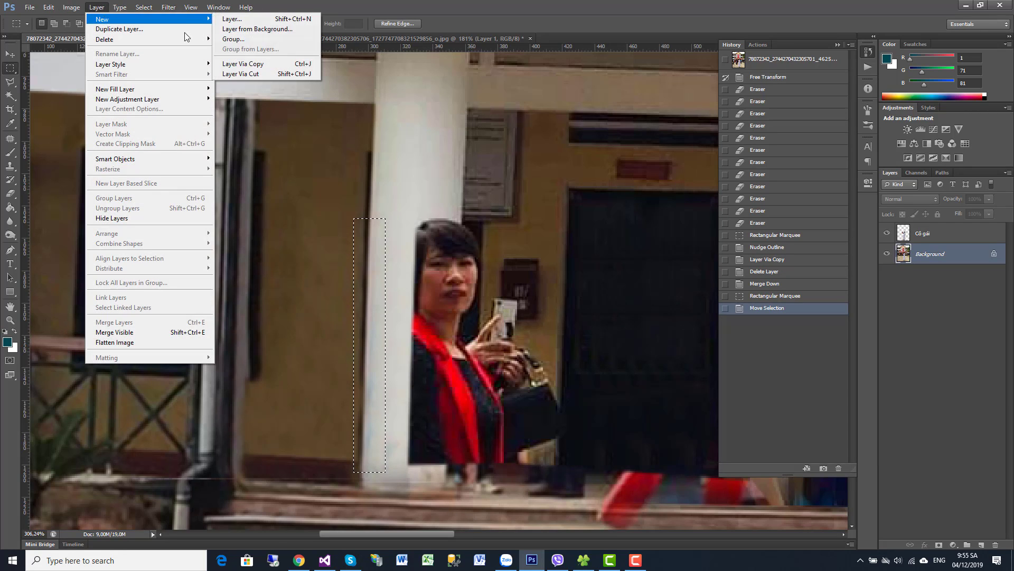
{"action": "left_click", "coordinate": [238, 66]}
Flip the strip horizontally, move it over the woman, tilt it slightly and commit.
{"action": "left_click", "coordinate": [48, 8]}
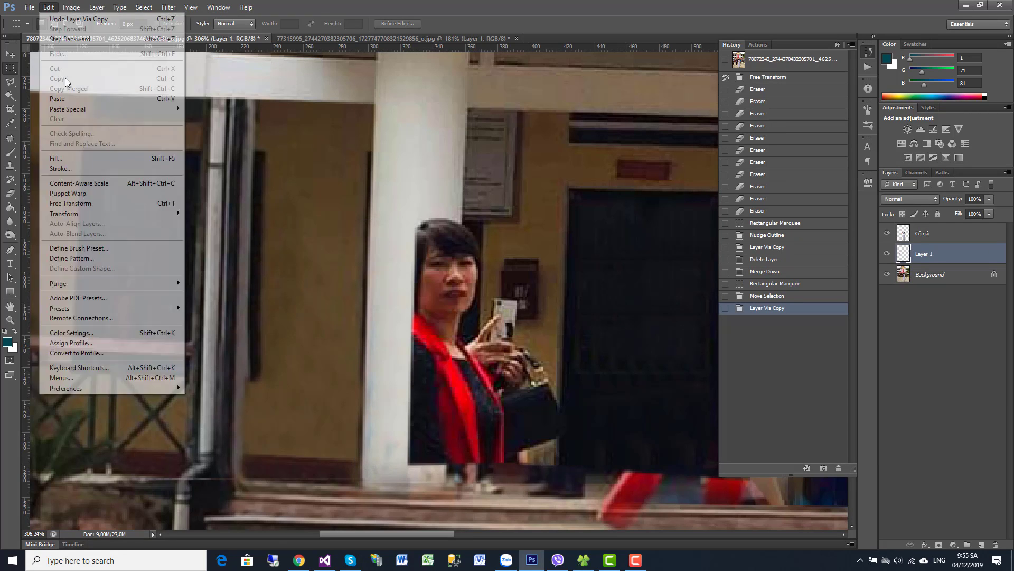
{"action": "left_click", "coordinate": [63, 204]}
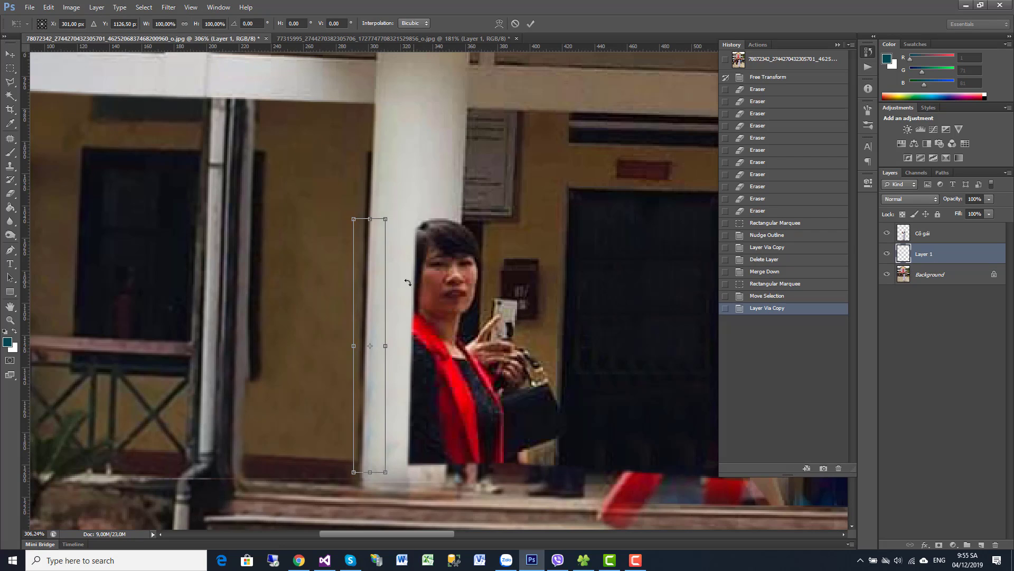
{"action": "right_click", "coordinate": [374, 273]}
{"action": "left_click", "coordinate": [404, 428]}
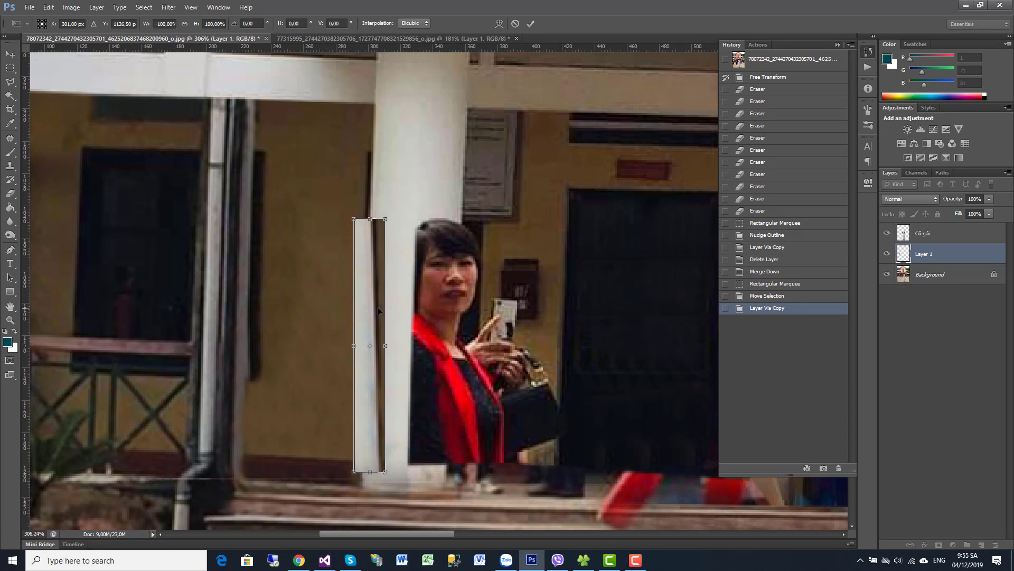
{"action": "left_click_drag", "start_coordinate": [378, 311], "coordinate": [480, 332]}
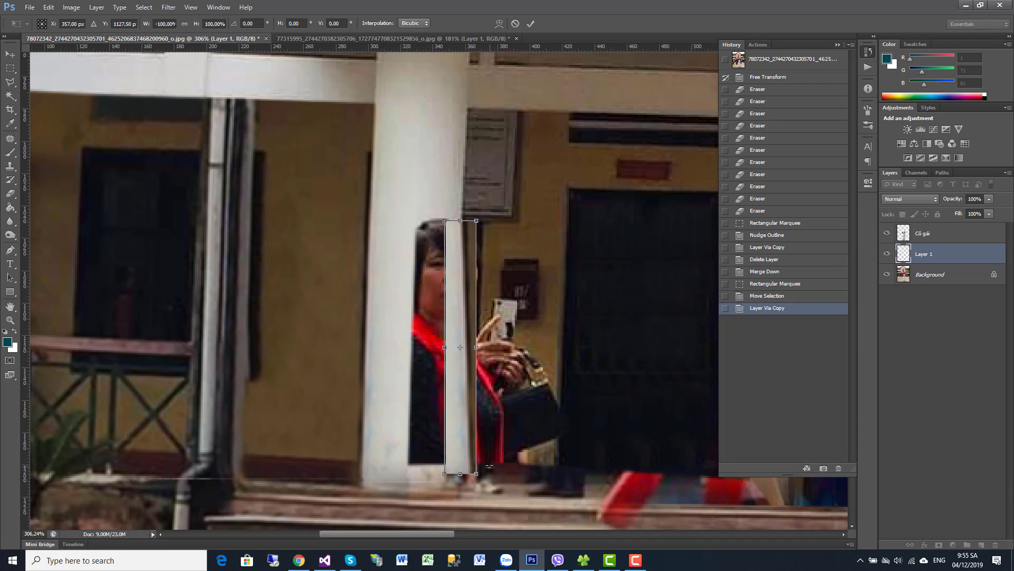
{"action": "left_click_drag", "start_coordinate": [489, 467], "coordinate": [478, 467]}
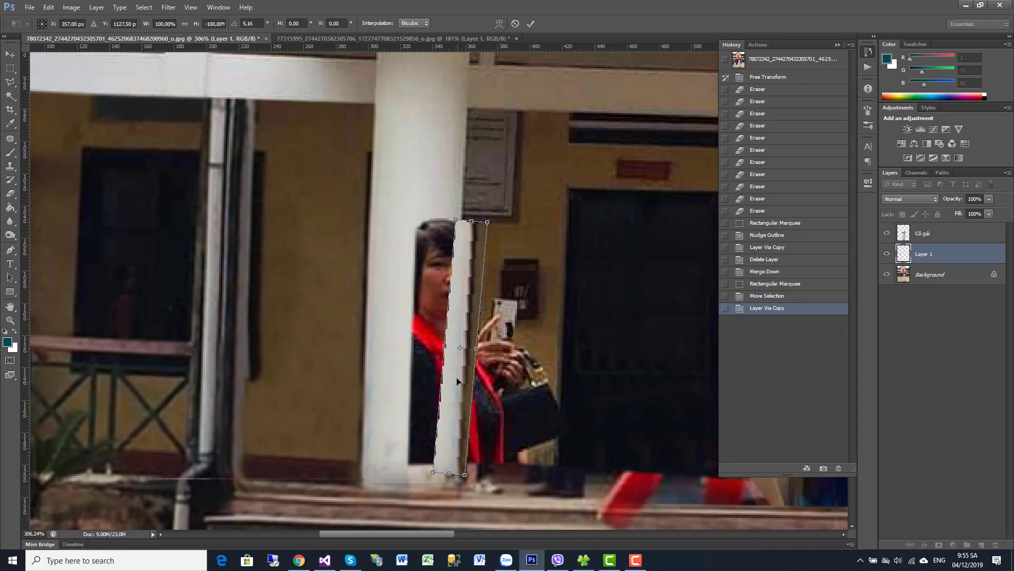
{"action": "left_click_drag", "start_coordinate": [457, 381], "coordinate": [449, 381]}
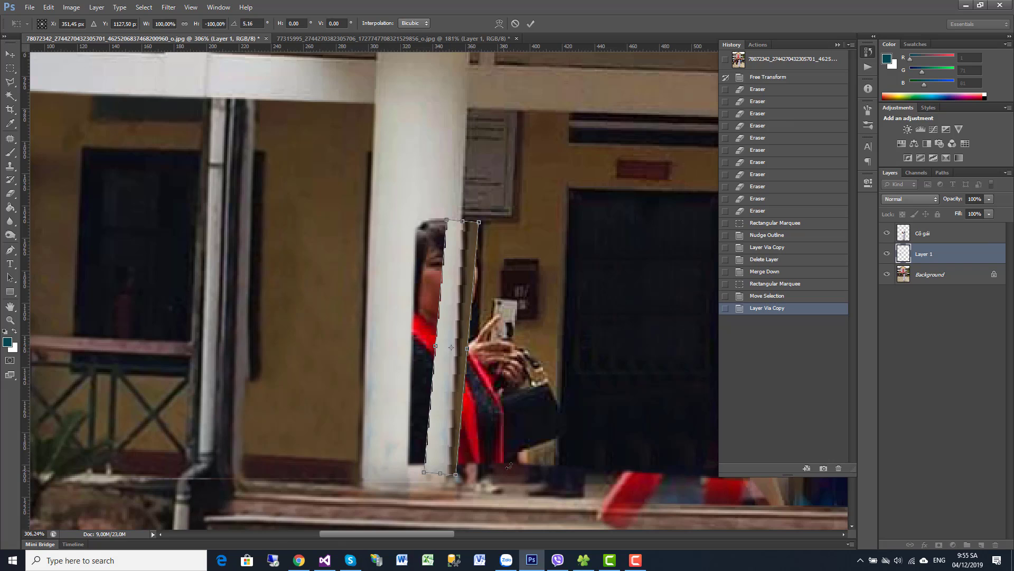
{"action": "left_click_drag", "start_coordinate": [509, 465], "coordinate": [513, 460]}
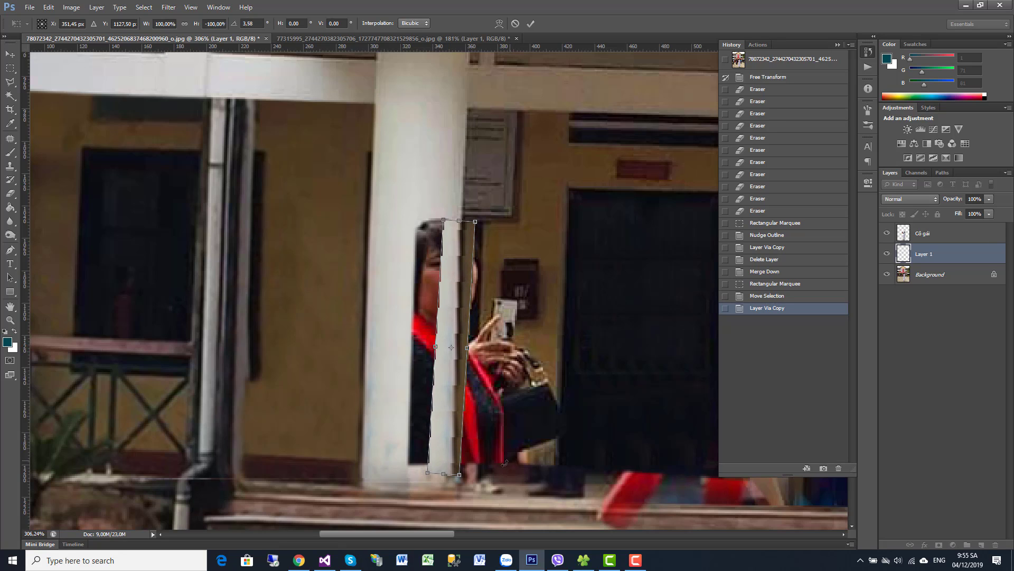
{"action": "key", "text": "Return"}
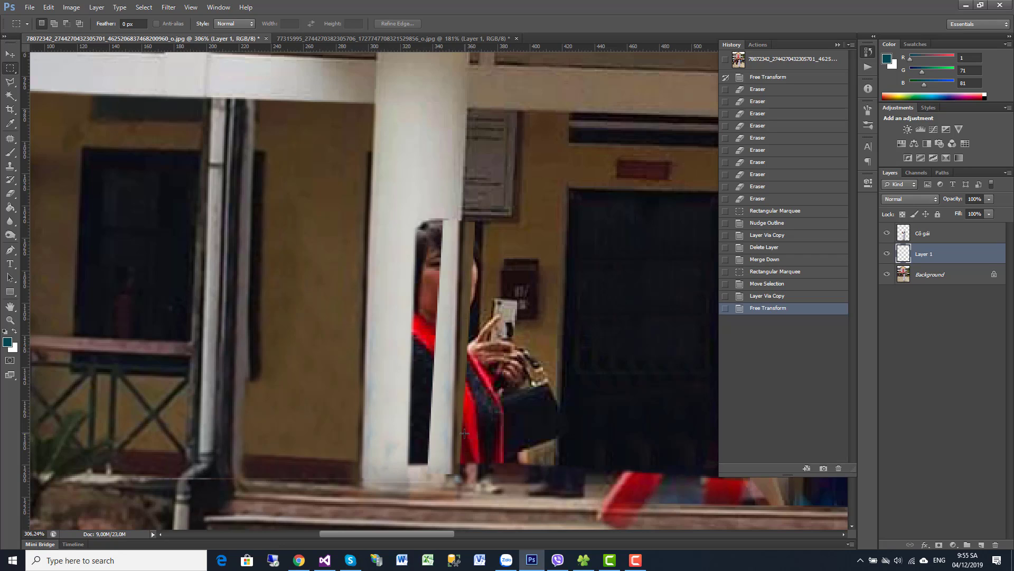
Nudge the pillar strip right and marquee a tall slice along it.
{"action": "left_click", "coordinate": [13, 55]}
{"action": "key", "text": "Right"}
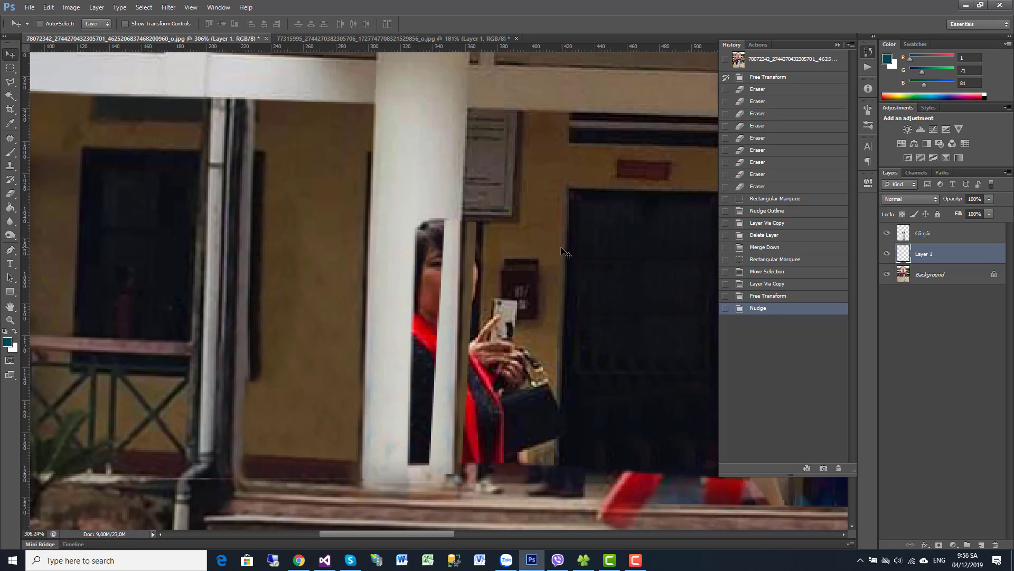
{"action": "left_click", "coordinate": [11, 69]}
{"action": "left_click_drag", "start_coordinate": [456, 284], "coordinate": [408, 482]}
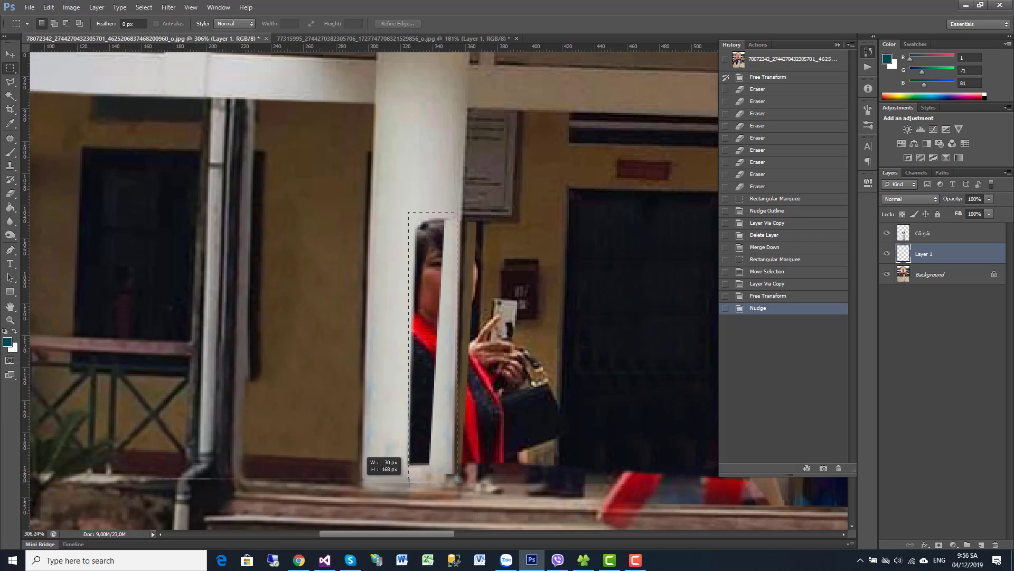
{"action": "left_click_drag", "start_coordinate": [409, 482], "coordinate": [427, 484]}
{"action": "key", "text": "Left"}
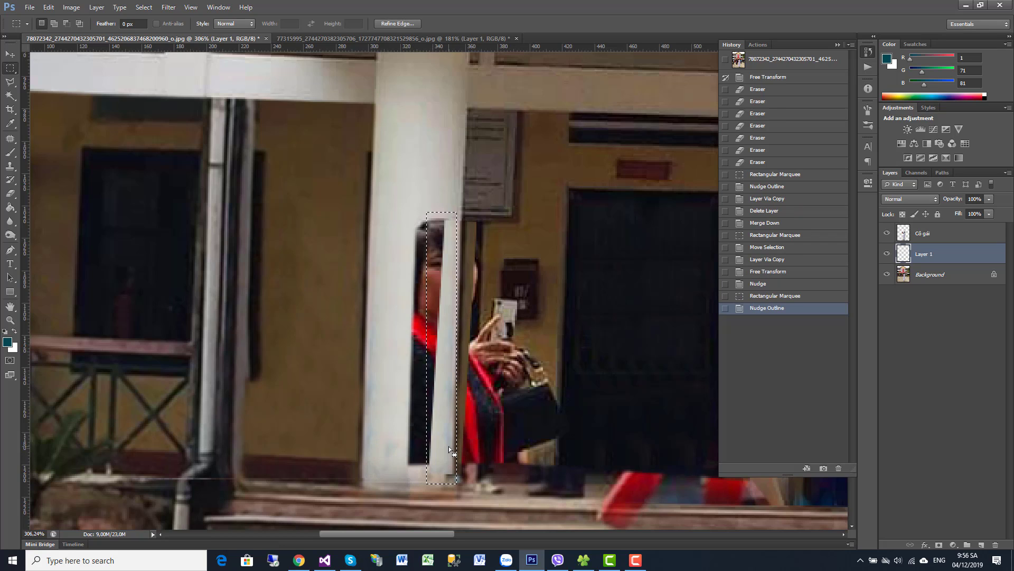
{"action": "key", "text": "Left"}
{"action": "key", "text": "Left"}
{"action": "key", "text": "Left"}
{"action": "key", "text": "Left"}
{"action": "key", "text": "Left"}
{"action": "key", "text": "Left"}
{"action": "key", "text": "Right"}
{"action": "key", "text": "Right"}
{"action": "key", "text": "Right"}
{"action": "key", "text": "Right"}
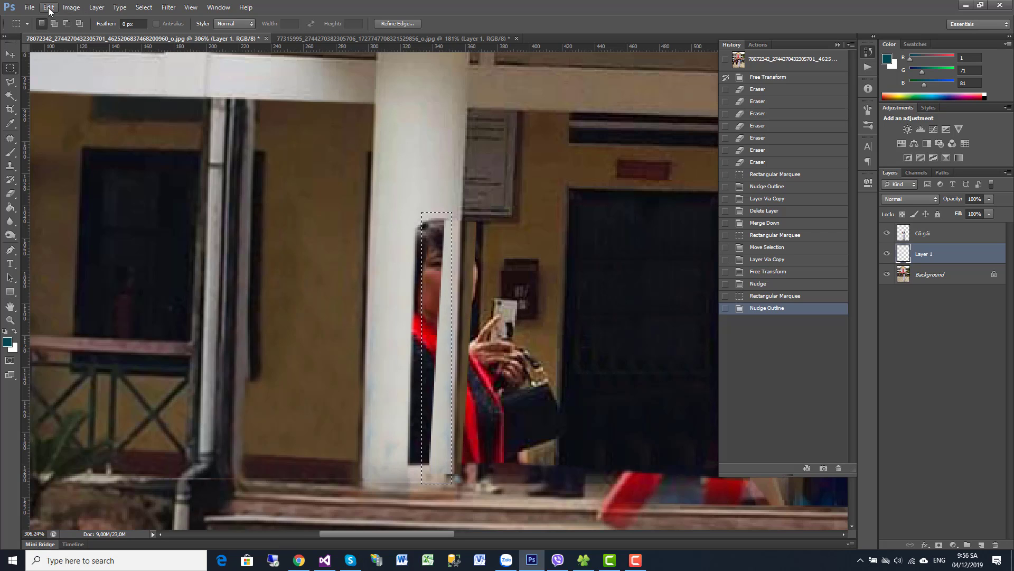
Stretch the slice left over the bystander's face, apply, and deselect.
{"action": "left_click", "coordinate": [48, 7]}
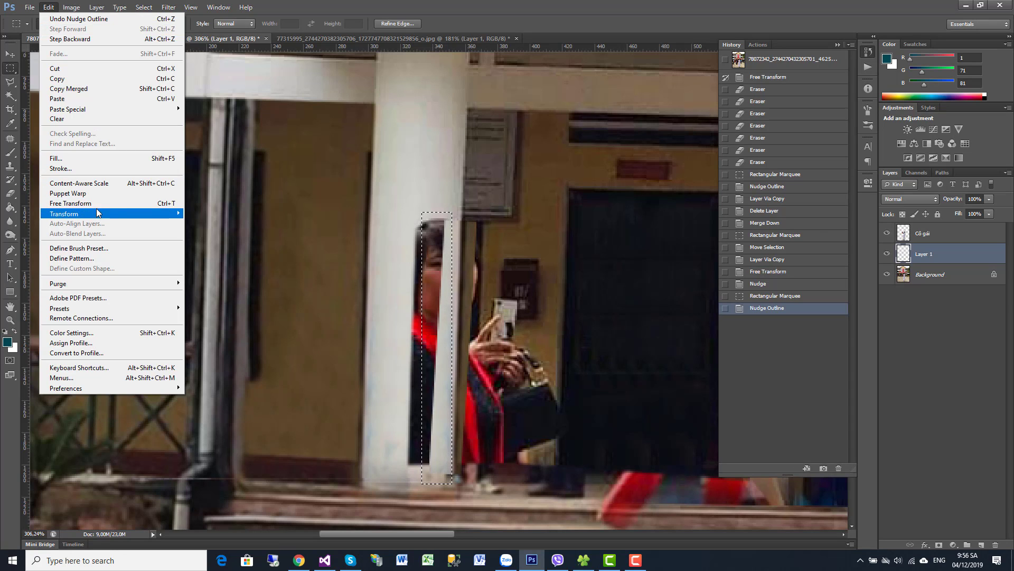
{"action": "left_click", "coordinate": [69, 204]}
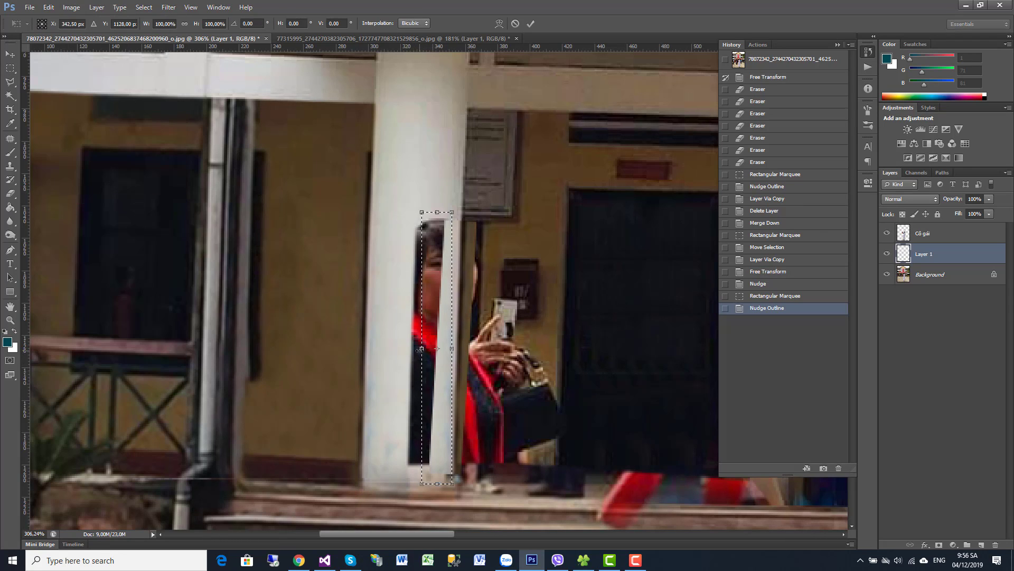
{"action": "mouse_move", "coordinate": [422, 349]}
{"action": "left_mouse_down"}
{"action": "mouse_move", "coordinate": [325, 323]}
{"action": "mouse_move", "coordinate": [359, 314]}
{"action": "left_mouse_up"}
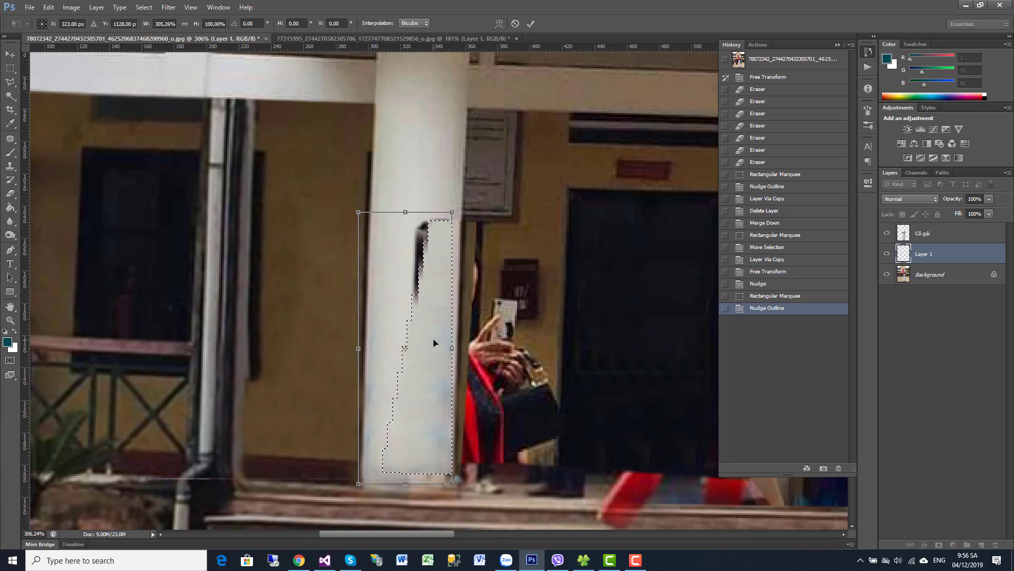
{"action": "key", "text": "Return"}
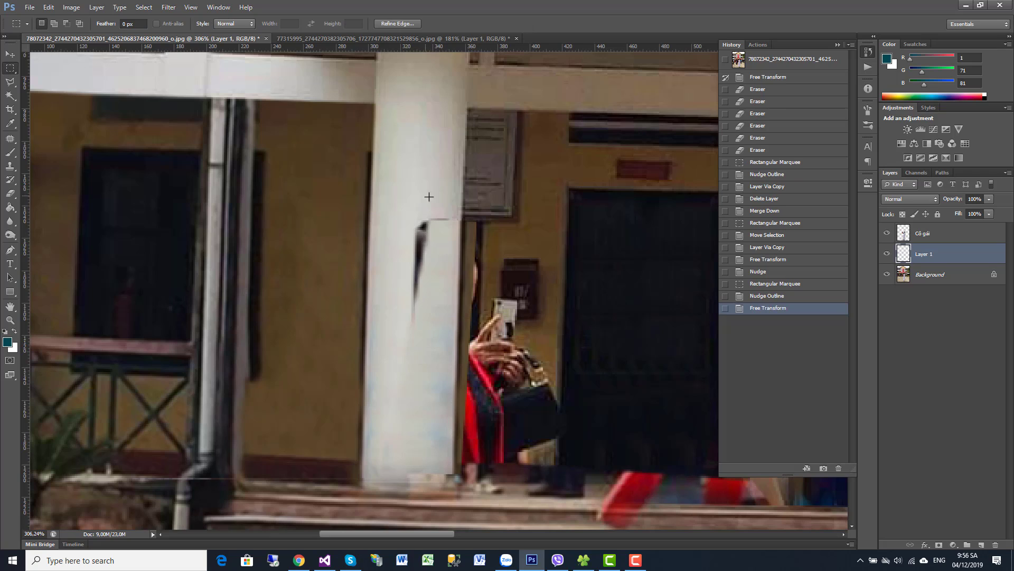
{"action": "key", "text": "ctrl+d"}
{"action": "left_click_drag", "start_coordinate": [391, 202], "coordinate": [394, 335]}
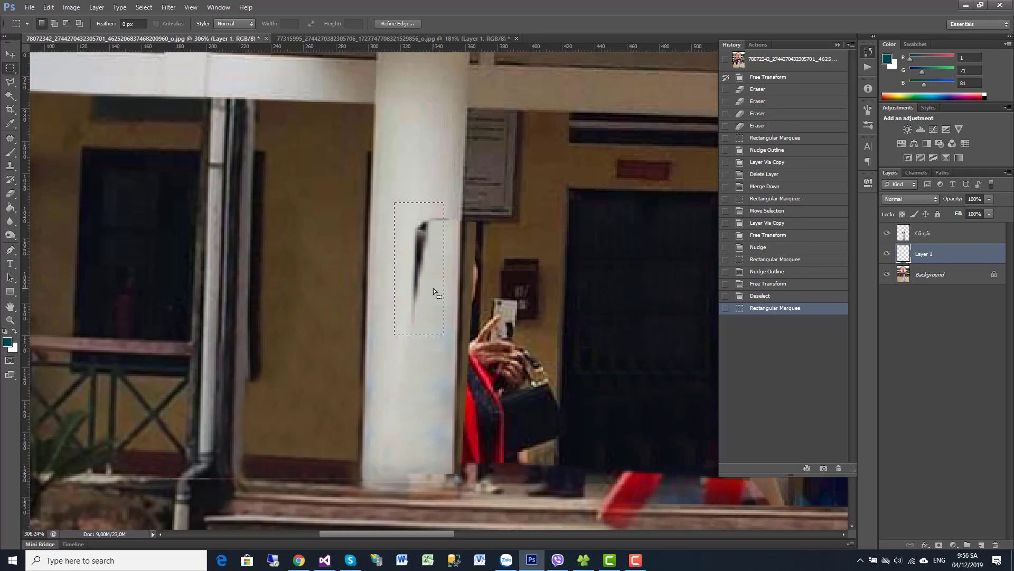
{"action": "key", "text": "ctrl+d"}
Merge the pillar patch layer into the Background and set up the Clone Stamp brush.
{"action": "right_click", "coordinate": [930, 259]}
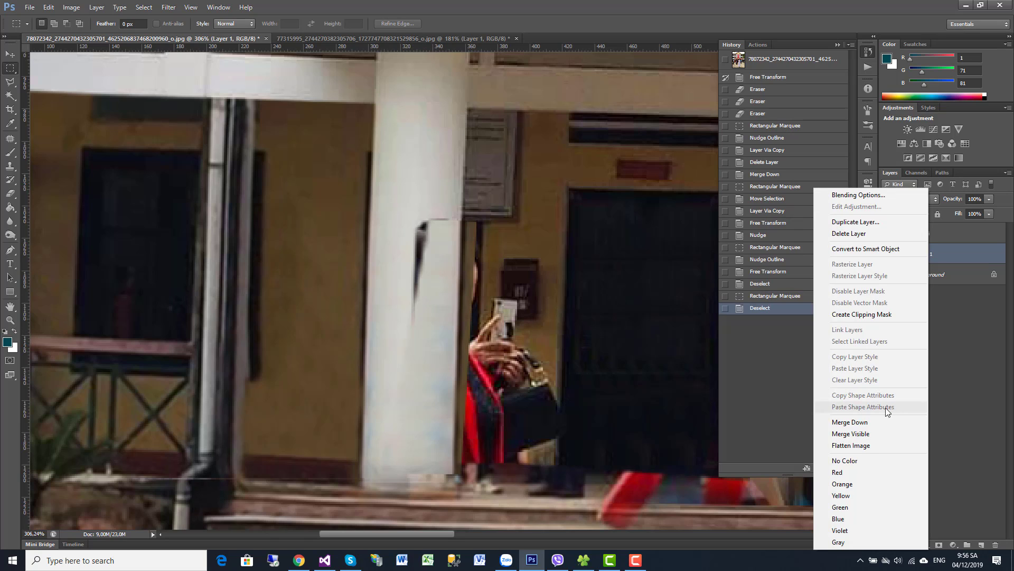
{"action": "left_click", "coordinate": [857, 421]}
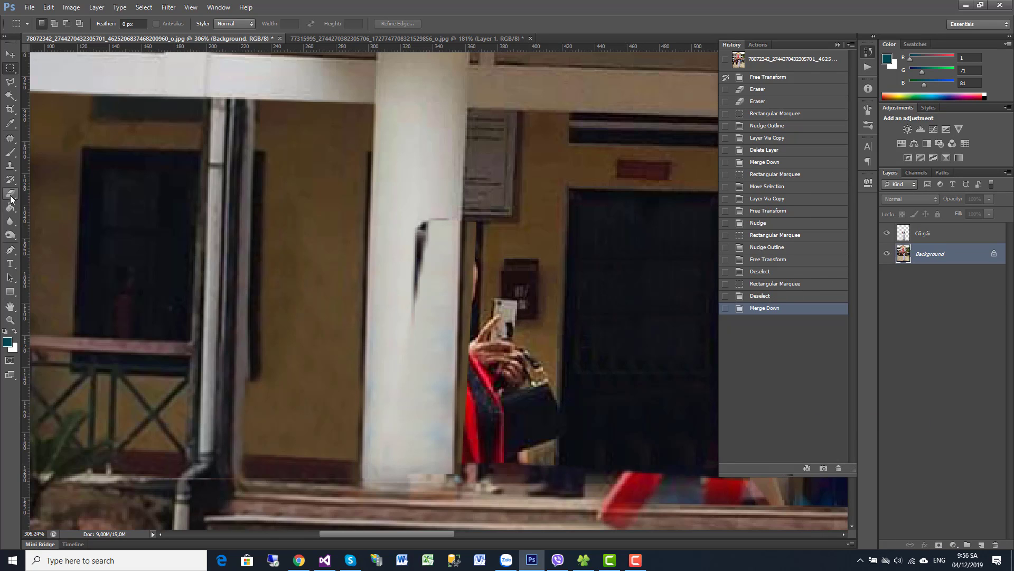
{"action": "left_click", "coordinate": [10, 166]}
{"action": "right_click", "coordinate": [504, 177]}
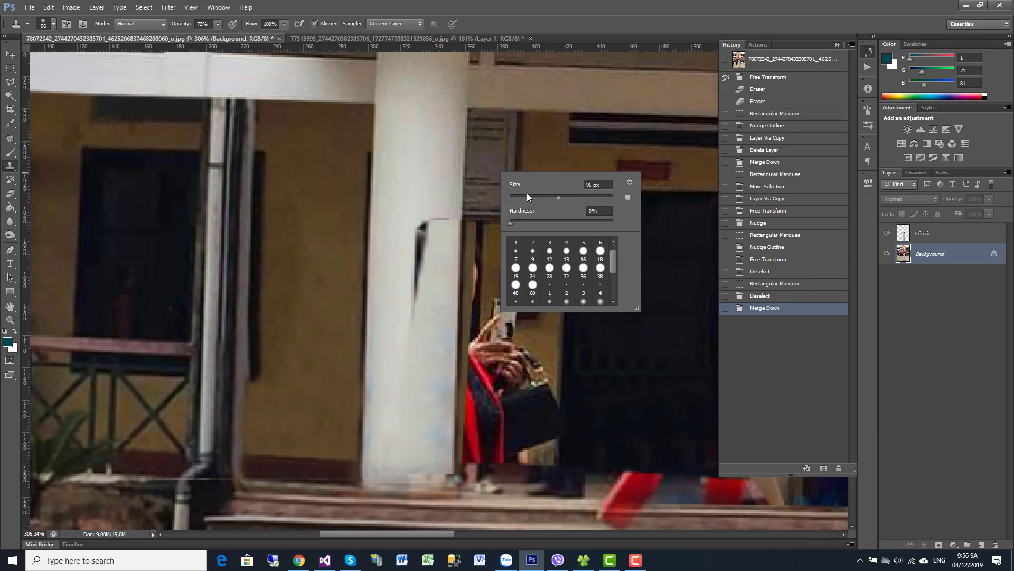
Clone clean pillar texture over the dark streaks down the column.
{"action": "left_click", "coordinate": [423, 197]}
{"action": "left_click", "coordinate": [431, 224]}
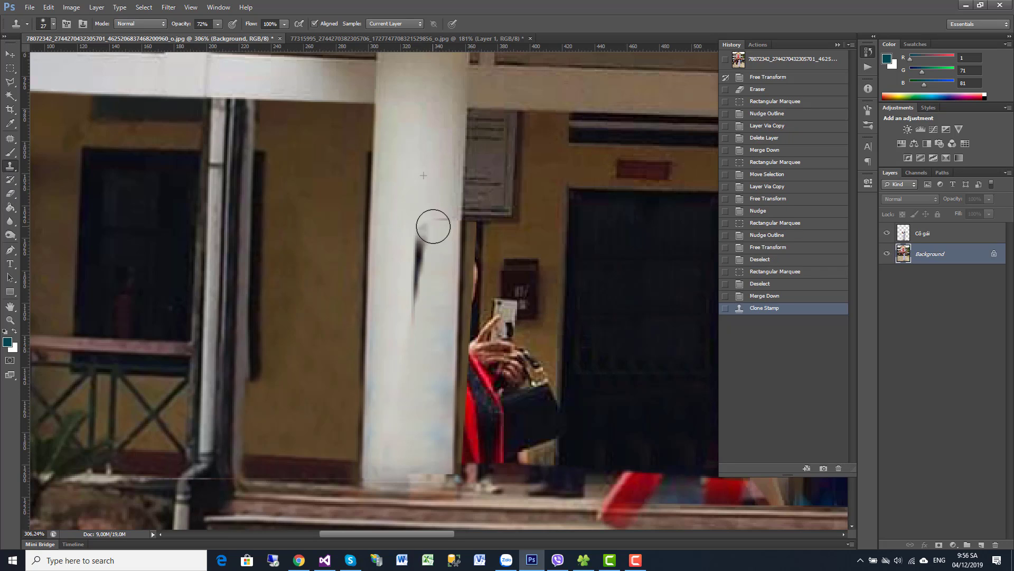
{"action": "left_click", "coordinate": [420, 248]}
{"action": "left_click", "coordinate": [418, 257]}
{"action": "left_click", "coordinate": [412, 278]}
{"action": "left_click", "coordinate": [421, 255]}
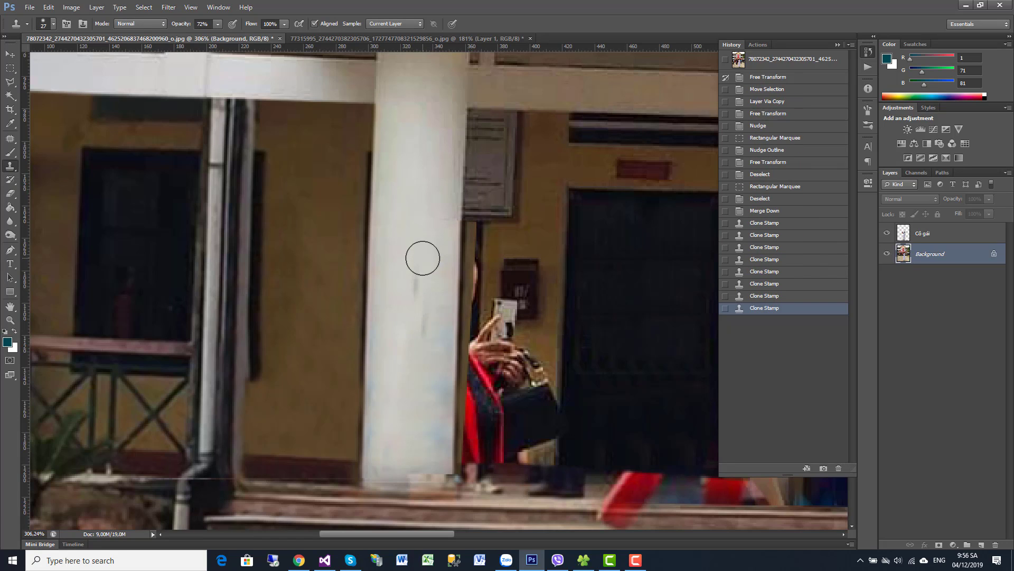
{"action": "left_click", "coordinate": [425, 151], "text": "alt"}
{"action": "left_click", "coordinate": [410, 276]}
{"action": "left_click", "coordinate": [417, 299]}
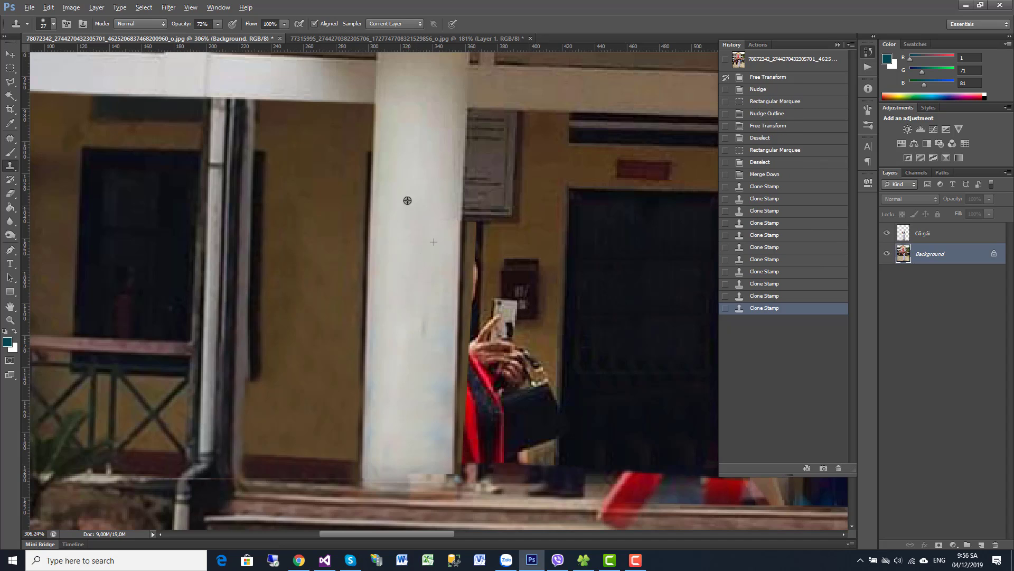
{"action": "left_click", "coordinate": [408, 200], "text": "alt"}
{"action": "left_click", "coordinate": [421, 324]}
{"action": "left_click", "coordinate": [418, 345]}
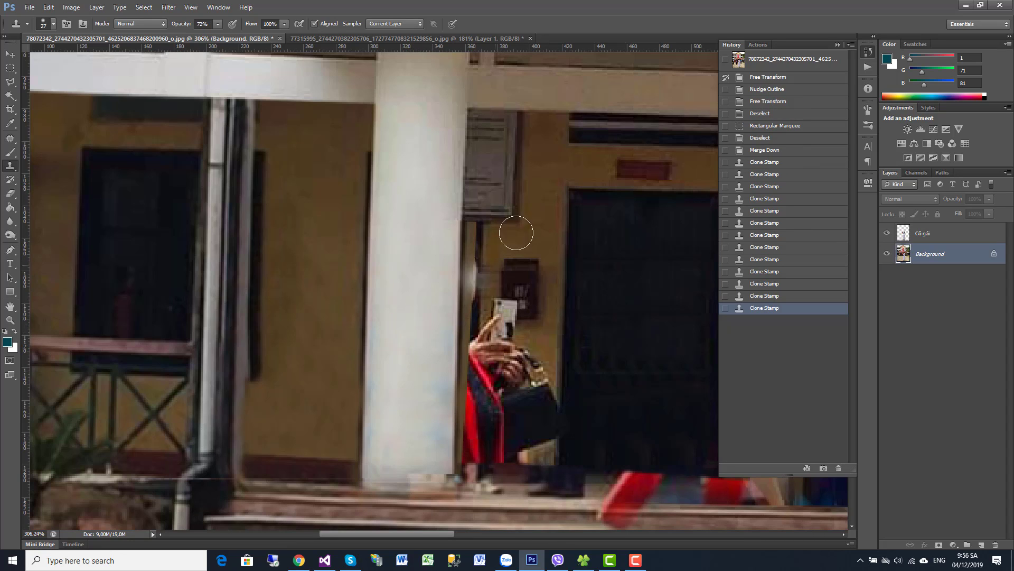
Clone over the dark patch and smears at the pillar's base.
{"action": "key", "text": "p"}
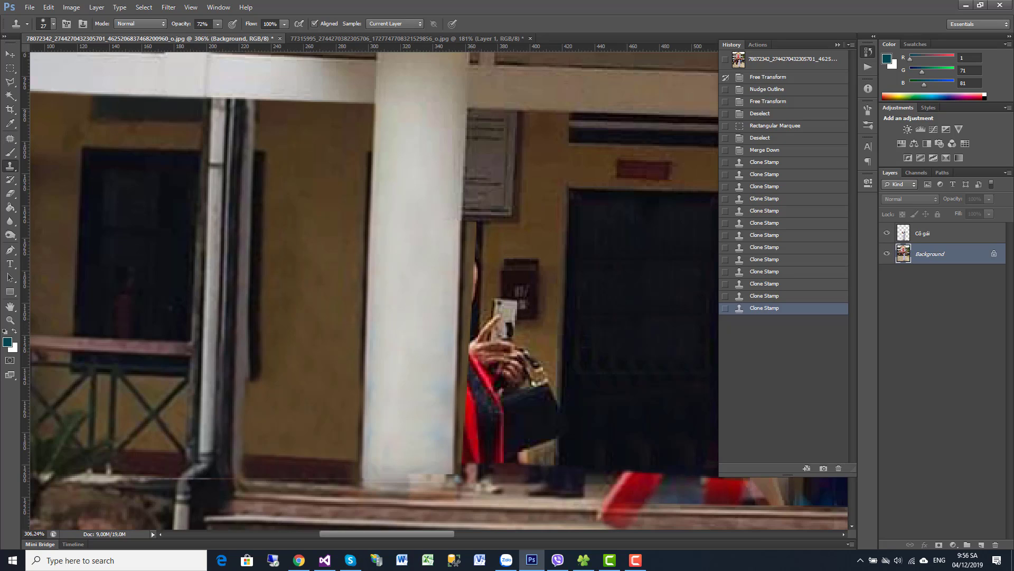
{"action": "left_click", "coordinate": [10, 68]}
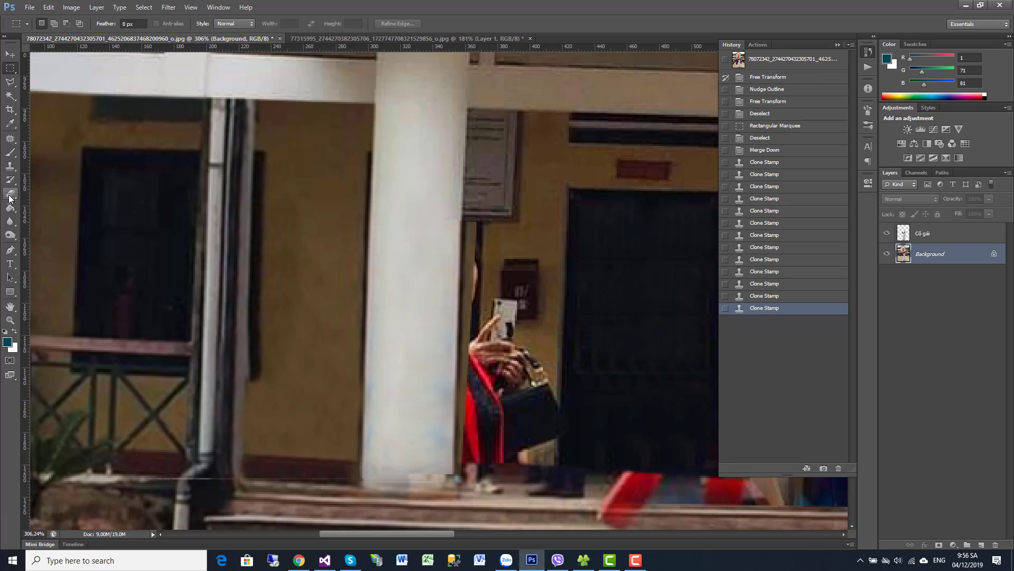
{"action": "left_click", "coordinate": [10, 166]}
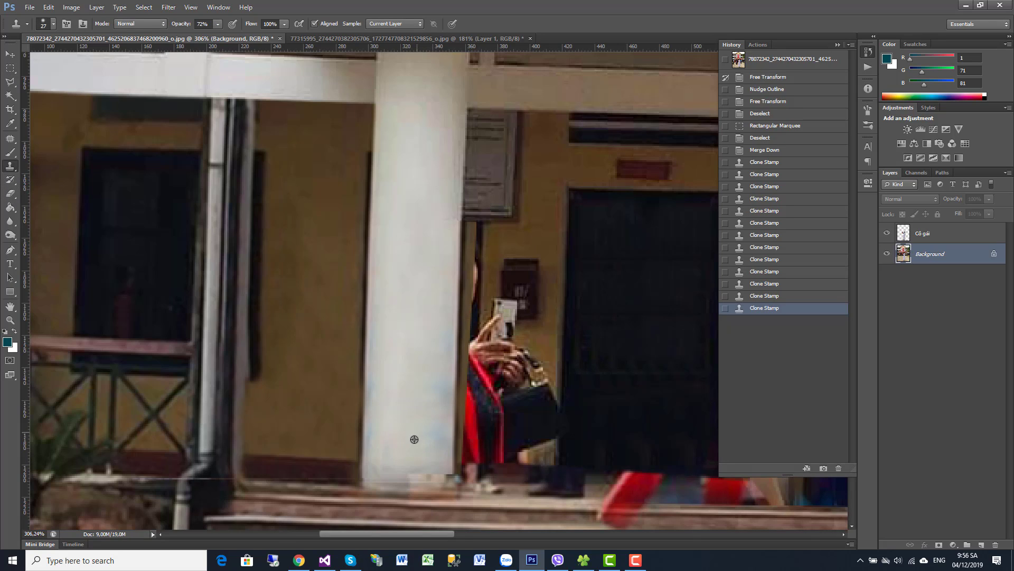
{"action": "mouse_move", "coordinate": [414, 465]}
{"action": "left_mouse_down"}
{"action": "mouse_move", "coordinate": [415, 476]}
{"action": "mouse_move", "coordinate": [438, 472]}
{"action": "mouse_move", "coordinate": [436, 480]}
{"action": "left_mouse_up"}
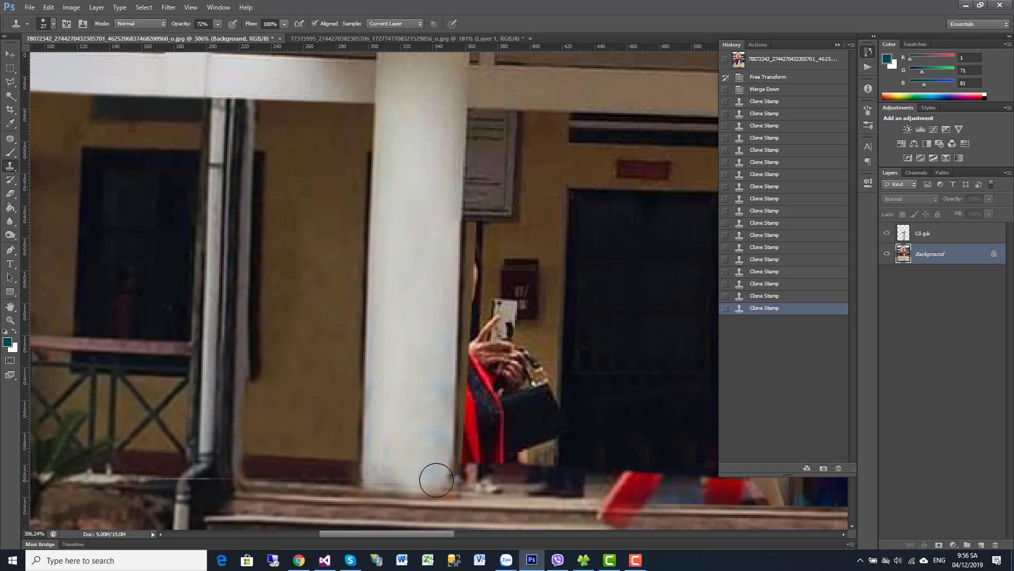
{"action": "left_click", "coordinate": [437, 479]}
{"action": "left_click", "coordinate": [375, 494], "text": "alt"}
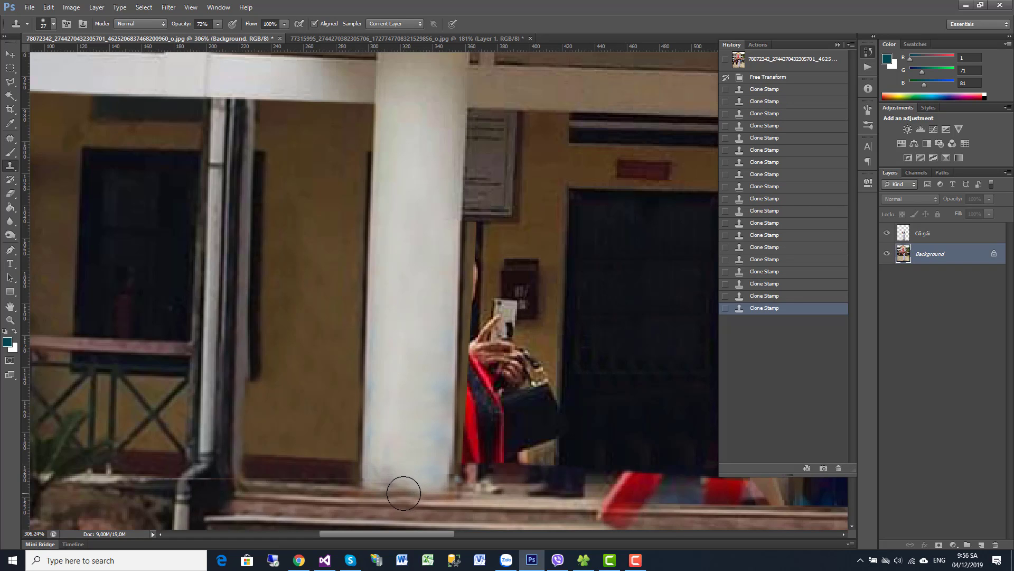
{"action": "mouse_move", "coordinate": [420, 412]}
{"action": "left_mouse_down"}
{"action": "mouse_move", "coordinate": [435, 384]}
{"action": "mouse_move", "coordinate": [423, 415]}
{"action": "left_mouse_up"}
{"action": "left_click_drag", "start_coordinate": [423, 415], "coordinate": [370, 312]}
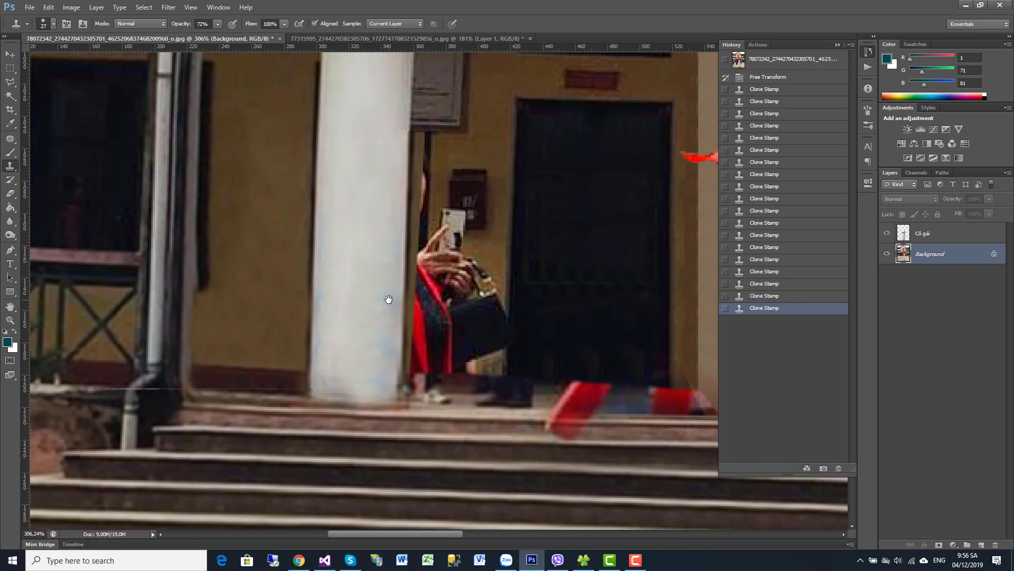
Clone clean step texture over the smudges on the top tread near the pillar base.
{"action": "left_click", "coordinate": [263, 435]}
{"action": "left_click", "coordinate": [255, 403], "text": "alt"}
{"action": "left_click_drag", "start_coordinate": [283, 408], "coordinate": [406, 409]}
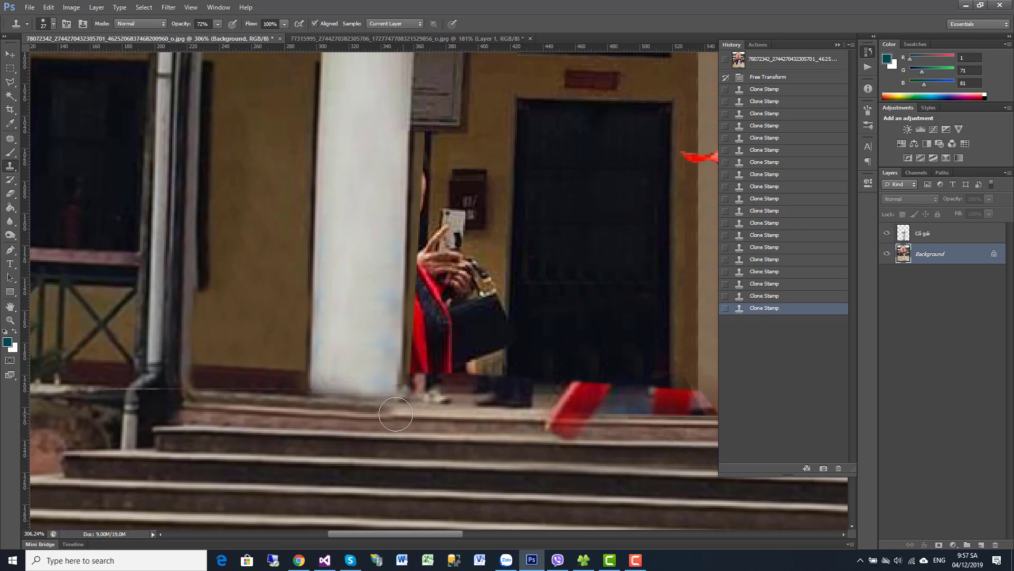
{"action": "scroll", "coordinate": [521, 236], "scroll_direction": "down", "scroll_amount": 3}
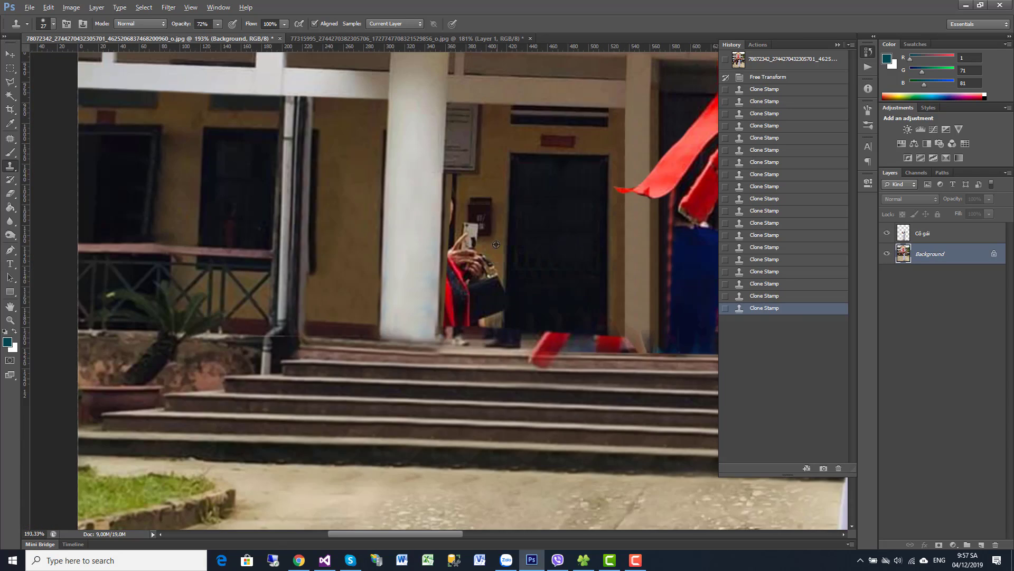
{"action": "scroll", "coordinate": [485, 290], "scroll_direction": "down", "scroll_amount": 2}
{"action": "scroll", "coordinate": [460, 355], "scroll_direction": "up", "scroll_amount": 3}
{"action": "scroll", "coordinate": [480, 339], "scroll_direction": "up", "scroll_amount": 4}
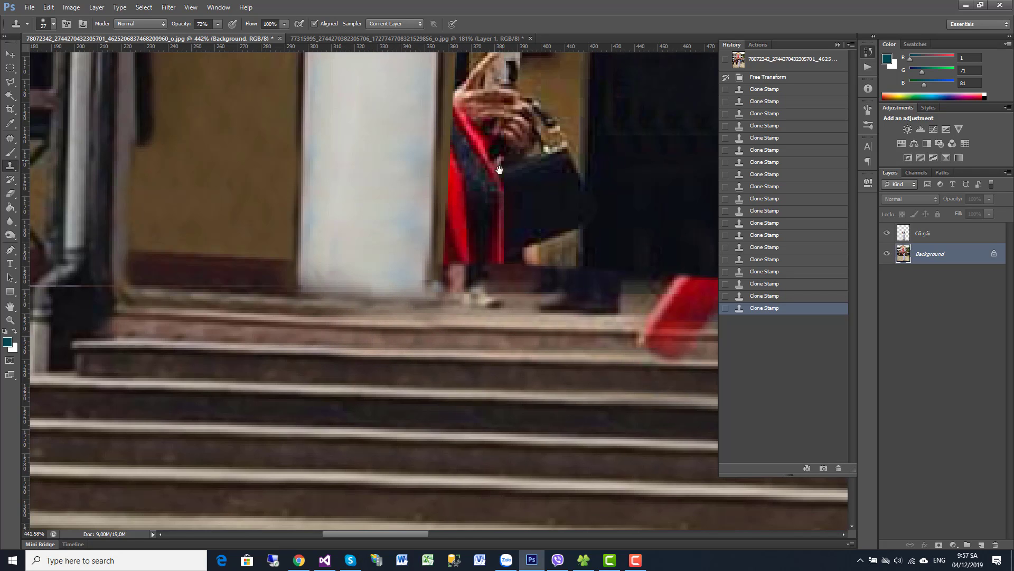
{"action": "scroll", "coordinate": [445, 257], "scroll_direction": "up", "scroll_amount": 5}
{"action": "scroll", "coordinate": [444, 258], "scroll_direction": "down", "scroll_amount": 5}
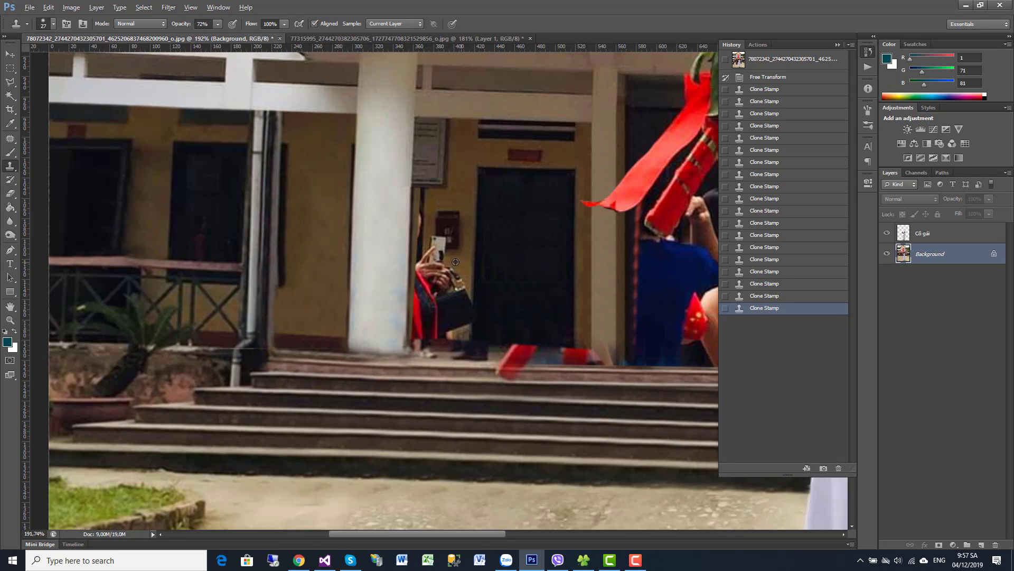
{"action": "scroll", "coordinate": [450, 259], "scroll_direction": "up", "scroll_amount": 2}
{"action": "scroll", "coordinate": [455, 261], "scroll_direction": "up", "scroll_amount": 2}
{"action": "scroll", "coordinate": [455, 261], "scroll_direction": "up", "scroll_amount": 2}
{"action": "scroll", "coordinate": [454, 257], "scroll_direction": "up", "scroll_amount": 1}
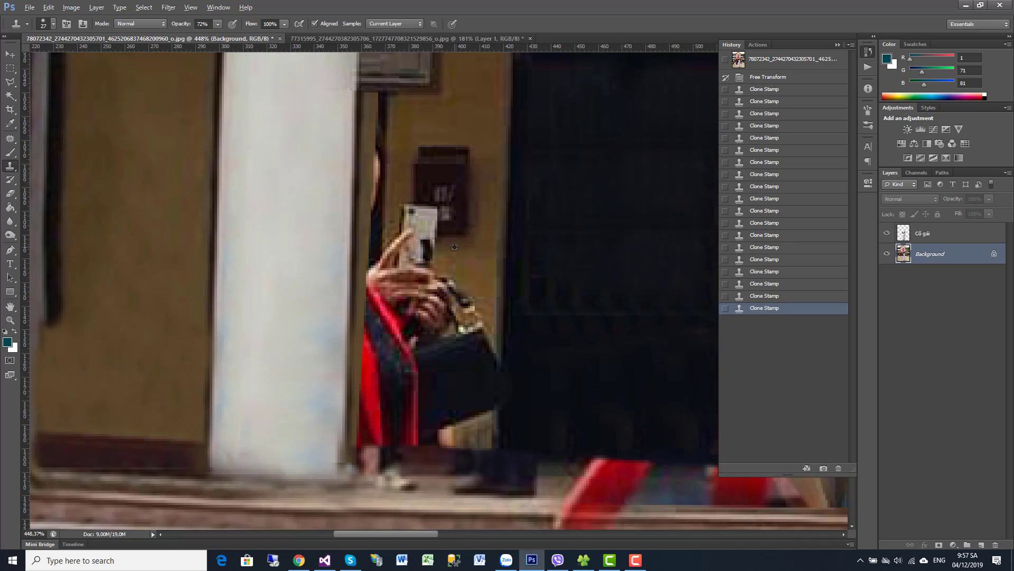
{"action": "scroll", "coordinate": [454, 251], "scroll_direction": "up", "scroll_amount": 1}
{"action": "scroll", "coordinate": [454, 245], "scroll_direction": "up", "scroll_amount": 1}
{"action": "scroll", "coordinate": [453, 245], "scroll_direction": "down", "scroll_amount": 2}
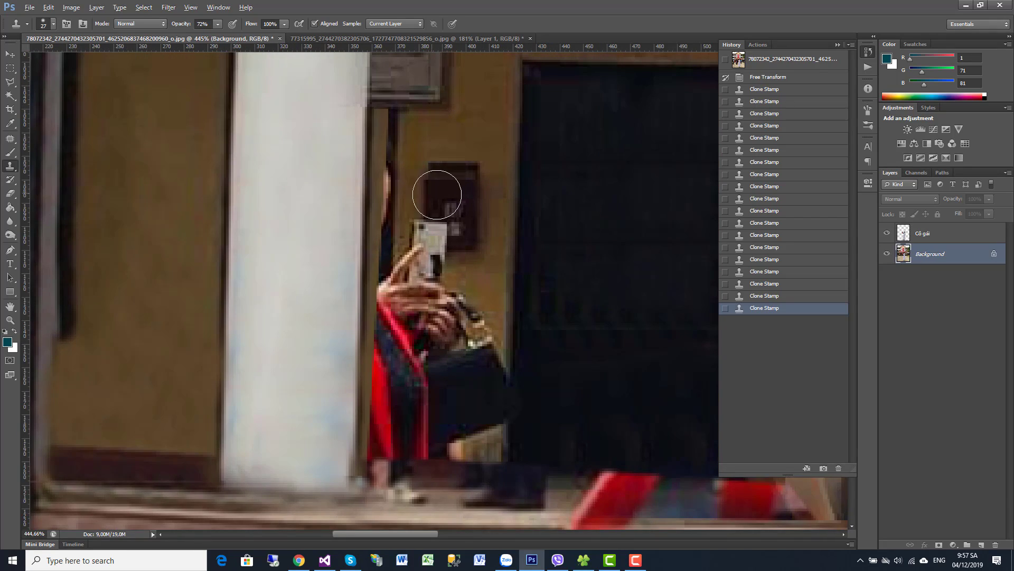
Set the Clone Stamp brush to 16 px and cover the light patch under the phone with wall texture.
{"action": "right_click", "coordinate": [446, 195]}
{"action": "type", "text": "16"}
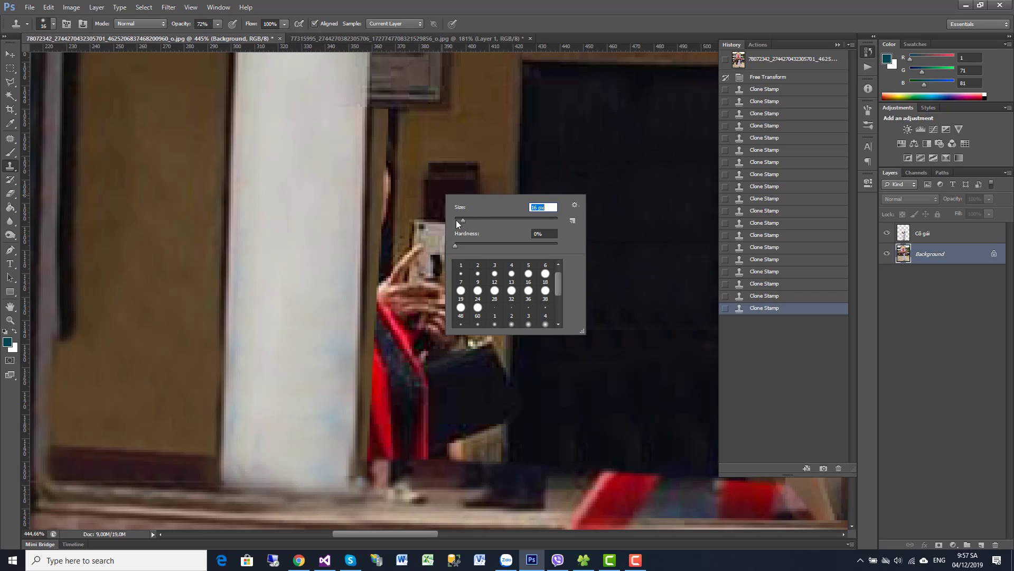
{"action": "key", "text": "Return"}
{"action": "left_click_drag", "start_coordinate": [425, 211], "coordinate": [417, 232]}
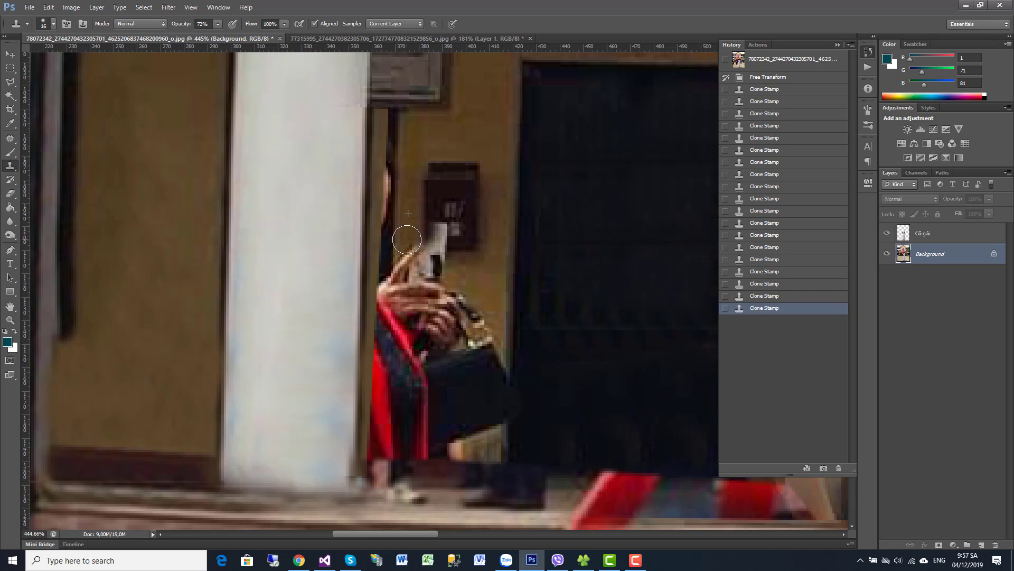
{"action": "left_click_drag", "start_coordinate": [407, 239], "coordinate": [418, 266]}
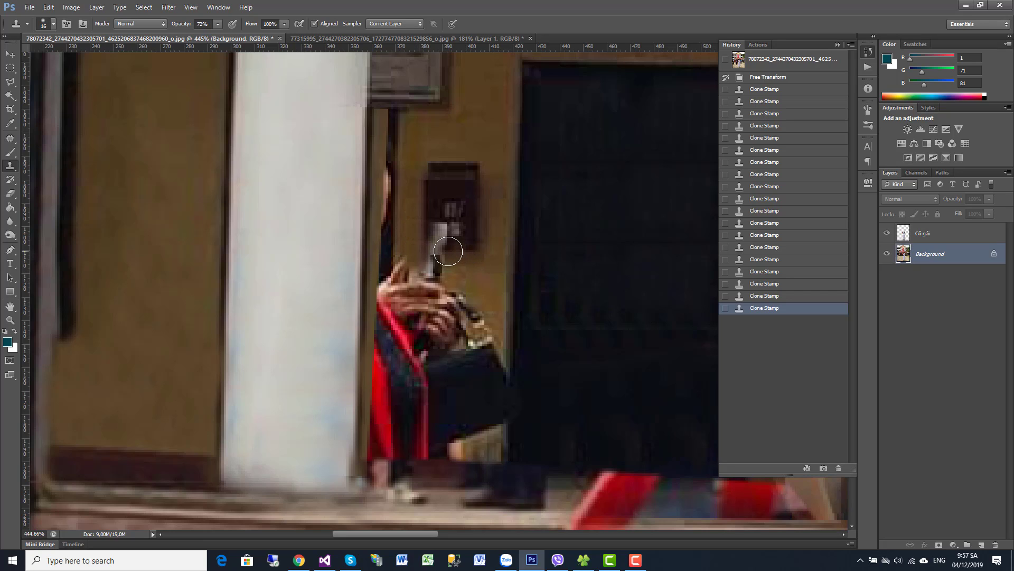
{"action": "left_click", "coordinate": [461, 250], "text": "alt"}
{"action": "mouse_move", "coordinate": [438, 246]}
{"action": "left_mouse_down"}
{"action": "mouse_move", "coordinate": [450, 252]}
{"action": "mouse_move", "coordinate": [422, 240]}
{"action": "left_mouse_up"}
{"action": "left_click", "coordinate": [423, 212], "text": "alt"}
{"action": "left_click", "coordinate": [424, 235]}
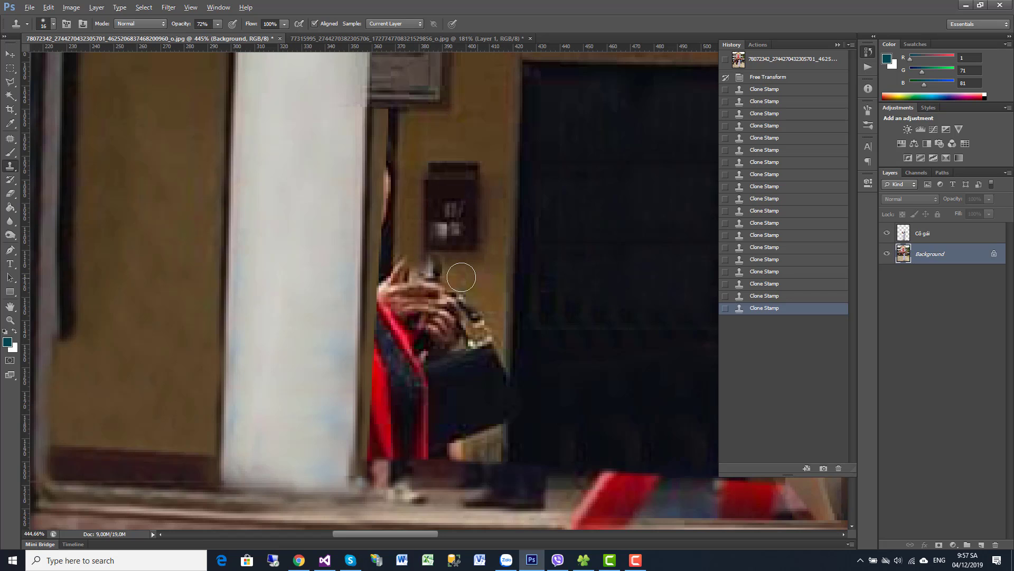
Paint wall texture over the dark object above the hand and the dark edge below the wall box.
{"action": "left_click_drag", "start_coordinate": [461, 277], "coordinate": [428, 271]}
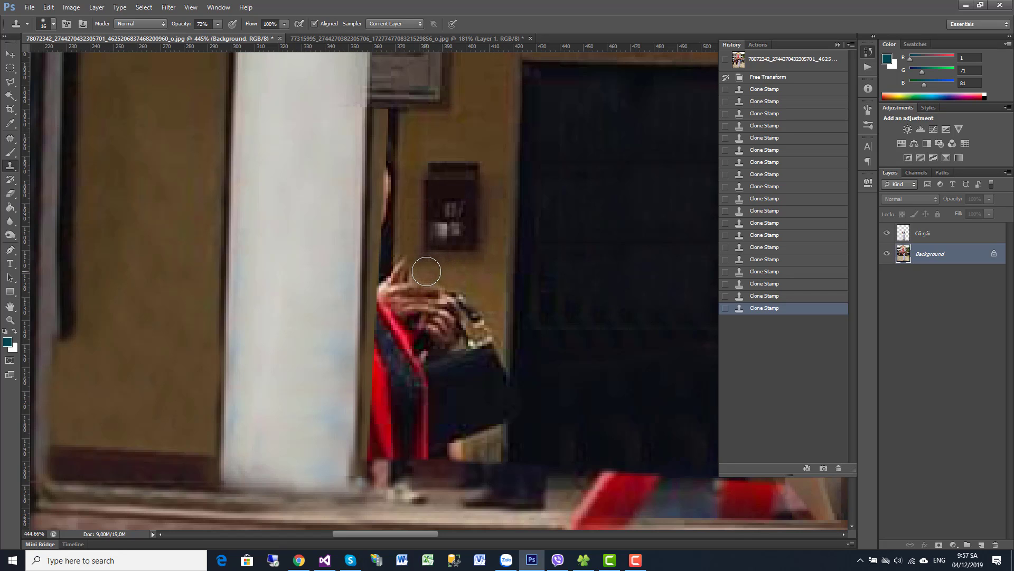
{"action": "left_click", "coordinate": [414, 239]}
{"action": "scroll", "coordinate": [426, 248], "scroll_direction": "down", "scroll_amount": 5}
{"action": "scroll", "coordinate": [425, 246], "scroll_direction": "up", "scroll_amount": 4}
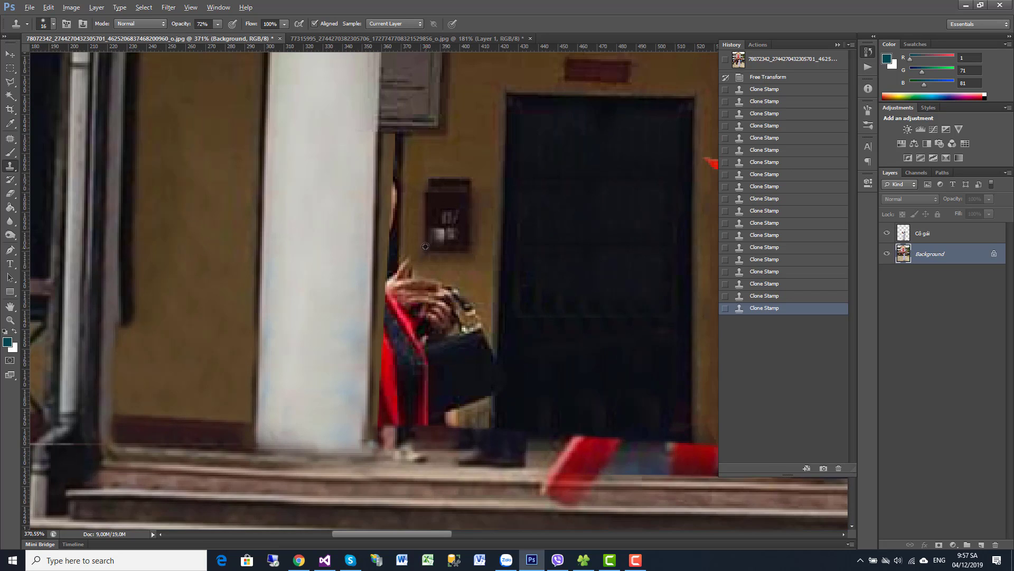
{"action": "scroll", "coordinate": [411, 206], "scroll_direction": "up", "scroll_amount": 1}
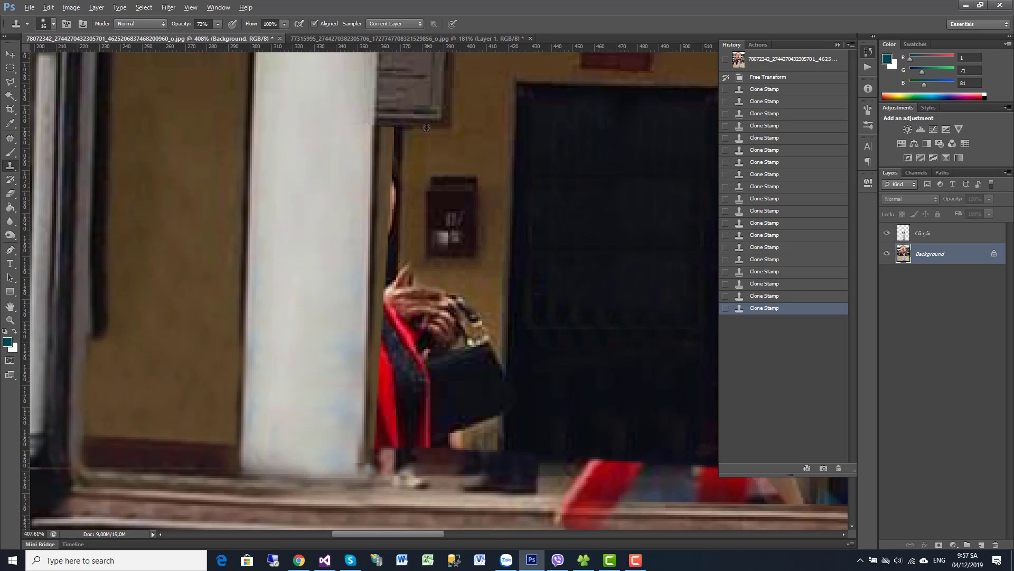
{"action": "mouse_move", "coordinate": [400, 129]}
{"action": "left_mouse_down"}
{"action": "mouse_move", "coordinate": [408, 162]}
{"action": "mouse_move", "coordinate": [390, 235]}
{"action": "mouse_move", "coordinate": [394, 264]}
{"action": "mouse_move", "coordinate": [387, 258]}
{"action": "mouse_move", "coordinate": [395, 280]}
{"action": "mouse_move", "coordinate": [401, 245]}
{"action": "mouse_move", "coordinate": [406, 276]}
{"action": "mouse_move", "coordinate": [392, 324]}
{"action": "mouse_move", "coordinate": [398, 303]}
{"action": "left_mouse_up"}
{"action": "left_click", "coordinate": [407, 150], "text": "alt"}
{"action": "left_click", "coordinate": [400, 151], "text": "alt"}
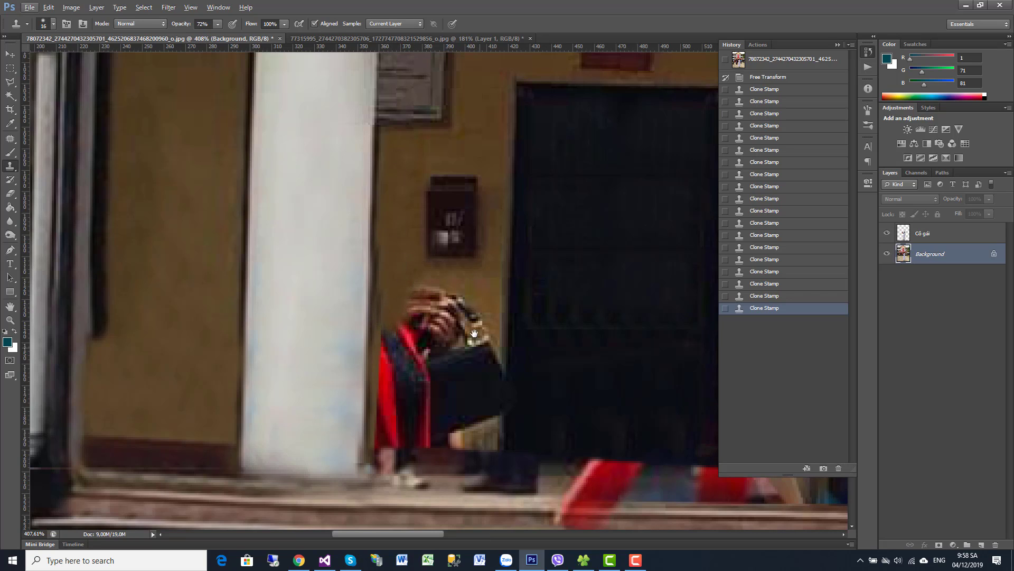
Cover the bystander's bag, hair and face with wall texture.
{"action": "mouse_move", "coordinate": [474, 333]}
{"action": "left_mouse_down"}
{"action": "mouse_move", "coordinate": [459, 275]}
{"action": "mouse_move", "coordinate": [483, 283]}
{"action": "mouse_move", "coordinate": [493, 312]}
{"action": "left_mouse_up"}
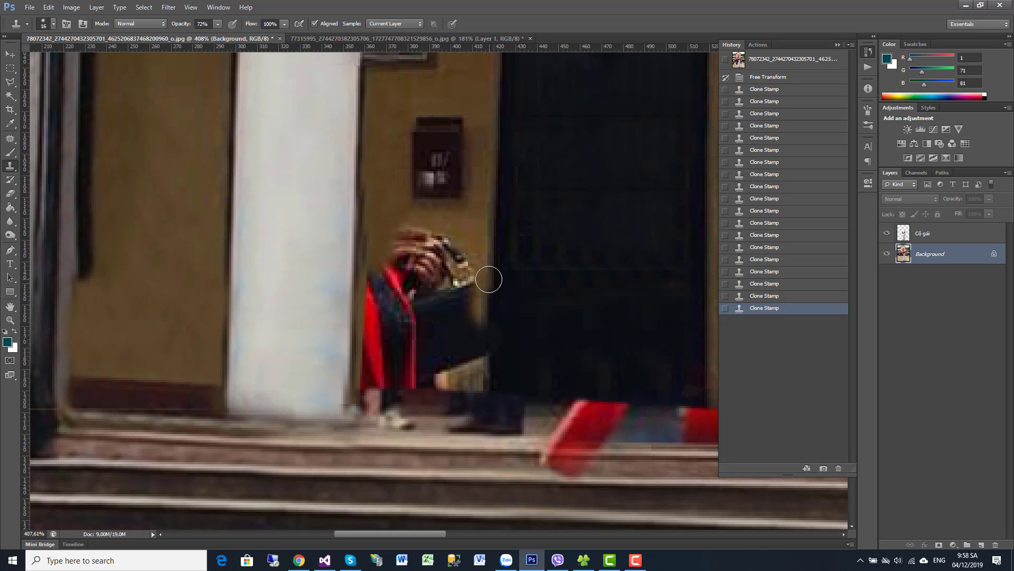
{"action": "left_click_drag", "start_coordinate": [489, 279], "coordinate": [485, 386]}
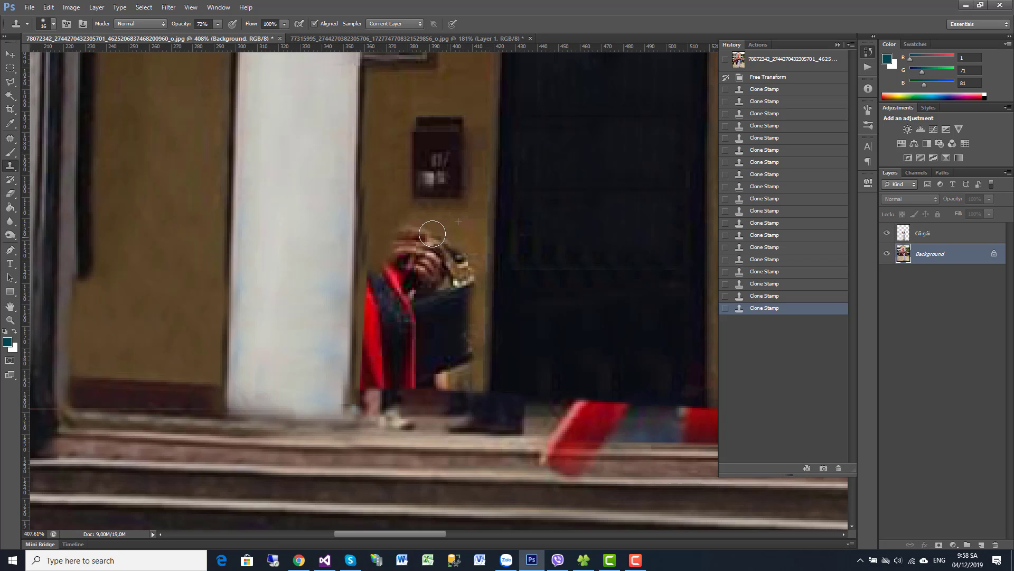
{"action": "mouse_move", "coordinate": [410, 228]}
{"action": "left_mouse_down"}
{"action": "mouse_move", "coordinate": [426, 229]}
{"action": "mouse_move", "coordinate": [403, 240]}
{"action": "mouse_move", "coordinate": [416, 243]}
{"action": "left_mouse_up"}
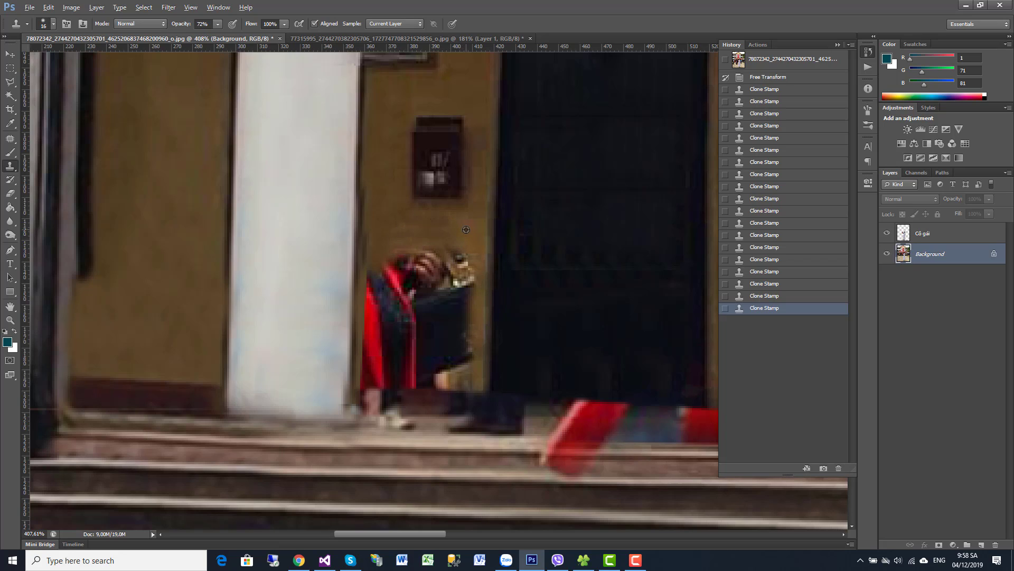
{"action": "mouse_move", "coordinate": [462, 270]}
{"action": "left_mouse_down"}
{"action": "mouse_move", "coordinate": [458, 277]}
{"action": "mouse_move", "coordinate": [444, 245]}
{"action": "mouse_move", "coordinate": [407, 246]}
{"action": "mouse_move", "coordinate": [376, 265]}
{"action": "left_mouse_up"}
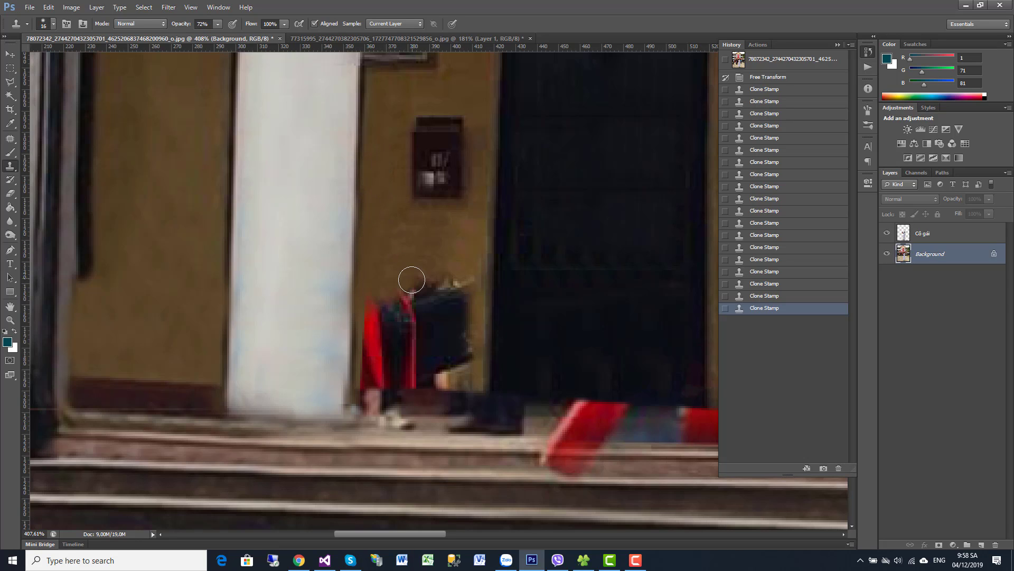
Cover the figure's lower part with door texture and paint over the red cloth on the steps.
{"action": "mouse_move", "coordinate": [403, 291]}
{"action": "left_mouse_down"}
{"action": "mouse_move", "coordinate": [426, 249]}
{"action": "mouse_move", "coordinate": [285, 236]}
{"action": "left_mouse_up"}
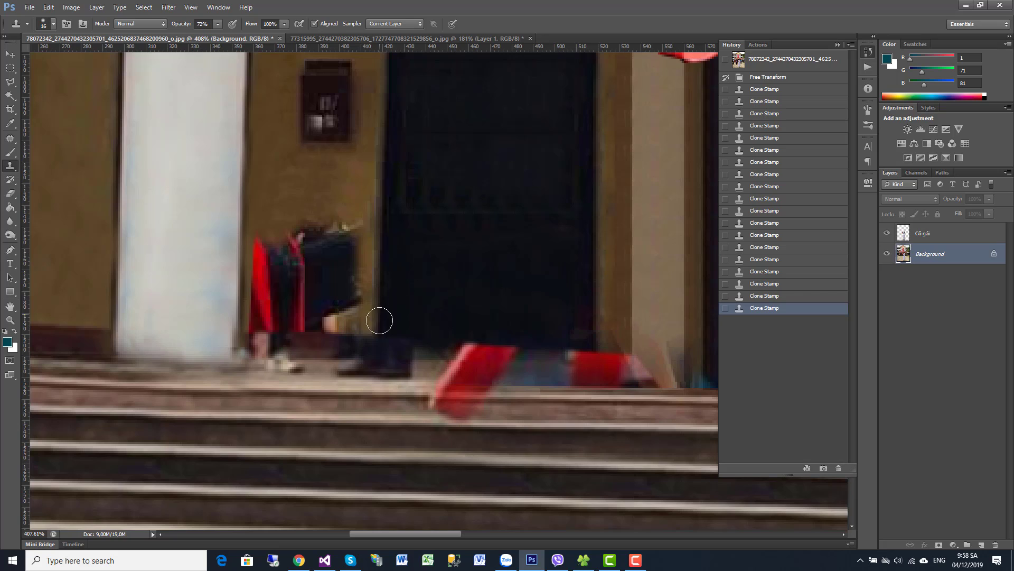
{"action": "mouse_move", "coordinate": [383, 346]}
{"action": "left_mouse_down"}
{"action": "mouse_move", "coordinate": [489, 362]}
{"action": "mouse_move", "coordinate": [460, 365]}
{"action": "mouse_move", "coordinate": [471, 345]}
{"action": "mouse_move", "coordinate": [522, 347]}
{"action": "mouse_move", "coordinate": [435, 362]}
{"action": "mouse_move", "coordinate": [565, 316]}
{"action": "mouse_move", "coordinate": [601, 343]}
{"action": "mouse_move", "coordinate": [589, 306]}
{"action": "left_mouse_up"}
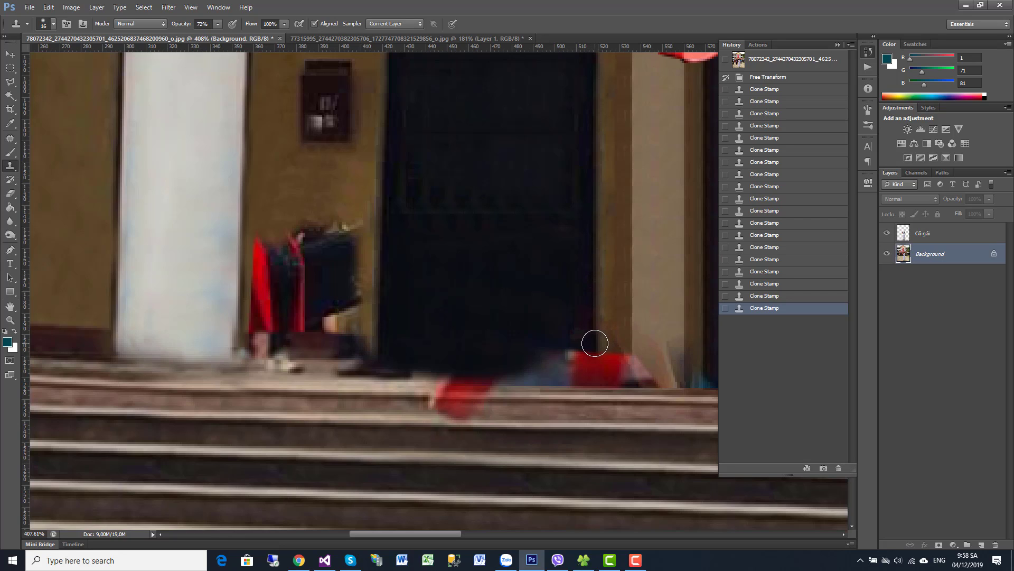
{"action": "mouse_move", "coordinate": [594, 342]}
{"action": "left_mouse_down"}
{"action": "mouse_move", "coordinate": [595, 356]}
{"action": "mouse_move", "coordinate": [664, 364]}
{"action": "mouse_move", "coordinate": [604, 369]}
{"action": "mouse_move", "coordinate": [611, 380]}
{"action": "mouse_move", "coordinate": [575, 370]}
{"action": "mouse_move", "coordinate": [571, 348]}
{"action": "mouse_move", "coordinate": [571, 367]}
{"action": "mouse_move", "coordinate": [443, 386]}
{"action": "mouse_move", "coordinate": [428, 376]}
{"action": "mouse_move", "coordinate": [437, 374]}
{"action": "mouse_move", "coordinate": [376, 362]}
{"action": "mouse_move", "coordinate": [496, 361]}
{"action": "left_mouse_up"}
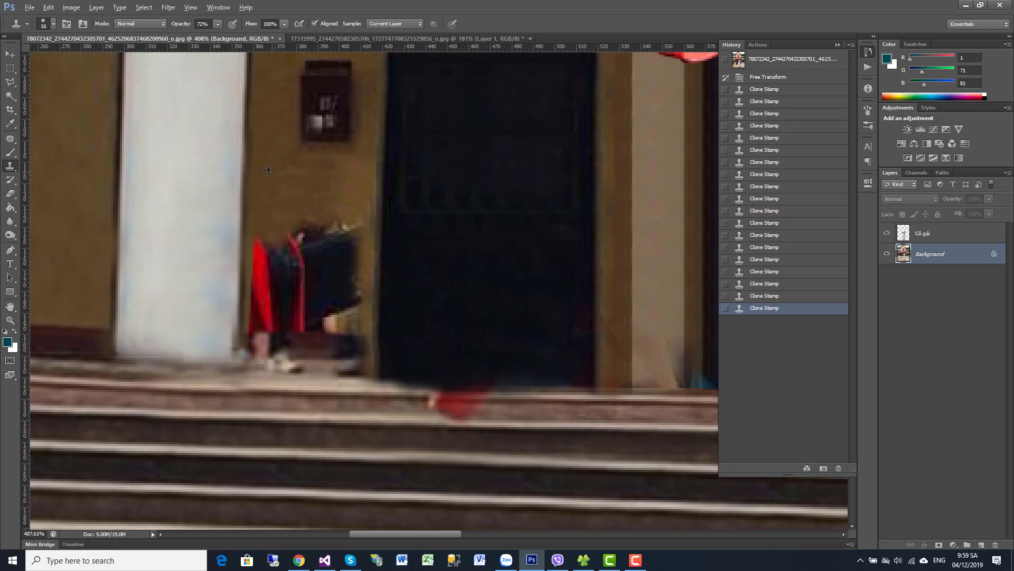
Cover the remaining figure beside the pillar and clean the debris at the wall base.
{"action": "mouse_move", "coordinate": [263, 247]}
{"action": "left_mouse_down"}
{"action": "mouse_move", "coordinate": [267, 215]}
{"action": "mouse_move", "coordinate": [312, 204]}
{"action": "mouse_move", "coordinate": [345, 230]}
{"action": "mouse_move", "coordinate": [355, 255]}
{"action": "mouse_move", "coordinate": [342, 270]}
{"action": "mouse_move", "coordinate": [319, 256]}
{"action": "mouse_move", "coordinate": [298, 270]}
{"action": "mouse_move", "coordinate": [288, 262]}
{"action": "mouse_move", "coordinate": [263, 287]}
{"action": "mouse_move", "coordinate": [259, 255]}
{"action": "mouse_move", "coordinate": [249, 312]}
{"action": "mouse_move", "coordinate": [259, 290]}
{"action": "mouse_move", "coordinate": [295, 272]}
{"action": "mouse_move", "coordinate": [319, 296]}
{"action": "mouse_move", "coordinate": [342, 299]}
{"action": "mouse_move", "coordinate": [363, 254]}
{"action": "mouse_move", "coordinate": [347, 305]}
{"action": "mouse_move", "coordinate": [294, 355]}
{"action": "mouse_move", "coordinate": [249, 340]}
{"action": "mouse_move", "coordinate": [259, 277]}
{"action": "left_mouse_up"}
{"action": "left_click", "coordinate": [283, 201], "text": "alt"}
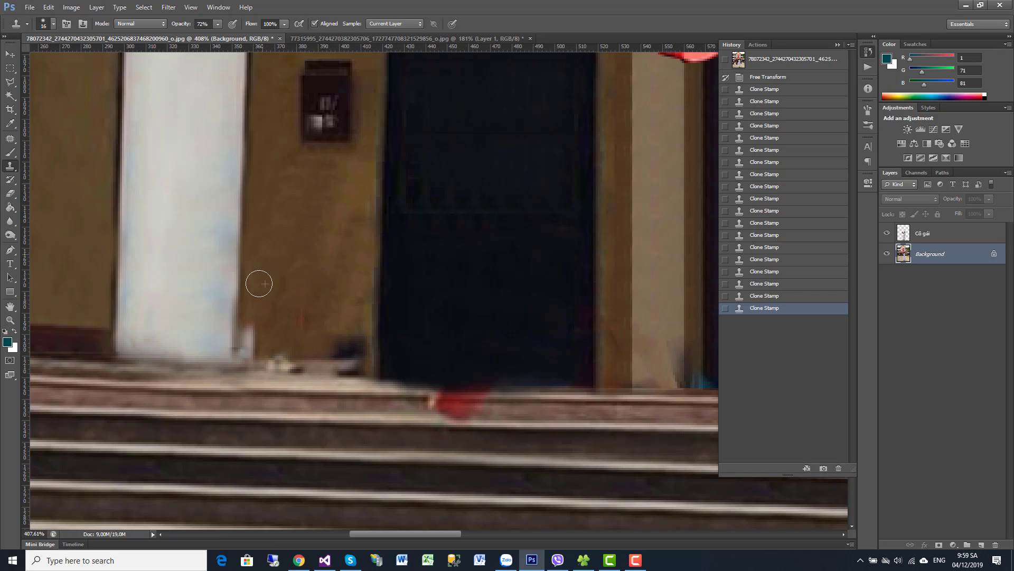
{"action": "mouse_move", "coordinate": [255, 332]}
{"action": "left_mouse_down"}
{"action": "mouse_move", "coordinate": [244, 344]}
{"action": "mouse_move", "coordinate": [251, 333]}
{"action": "left_mouse_up"}
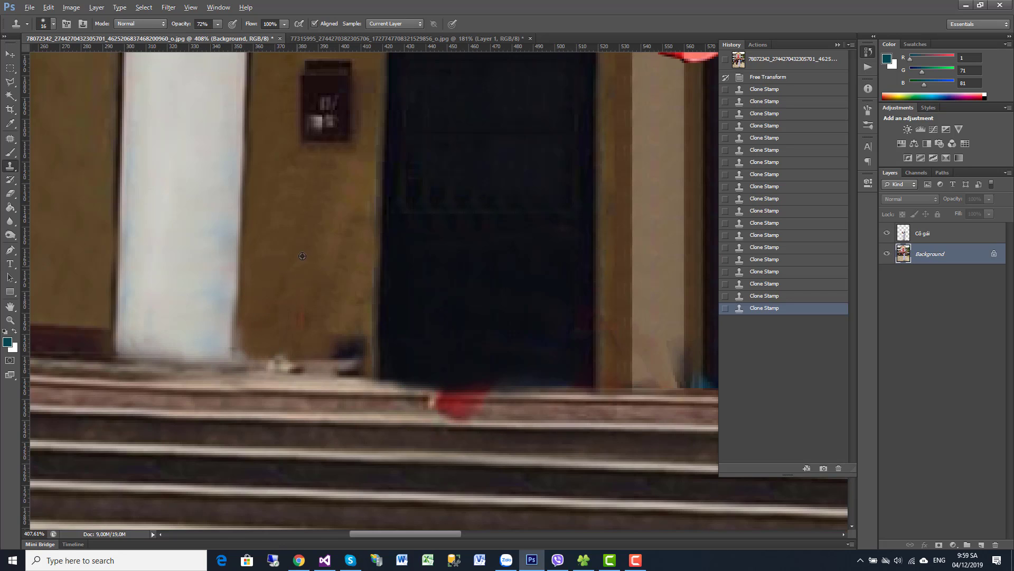
{"action": "mouse_move", "coordinate": [335, 343]}
{"action": "left_mouse_down"}
{"action": "mouse_move", "coordinate": [356, 339]}
{"action": "mouse_move", "coordinate": [355, 355]}
{"action": "mouse_move", "coordinate": [271, 352]}
{"action": "left_mouse_up"}
Paint step texture over the red patch on the top step, then zoom out to review the photo.
{"action": "scroll", "coordinate": [271, 353], "scroll_direction": "down", "scroll_amount": 5}
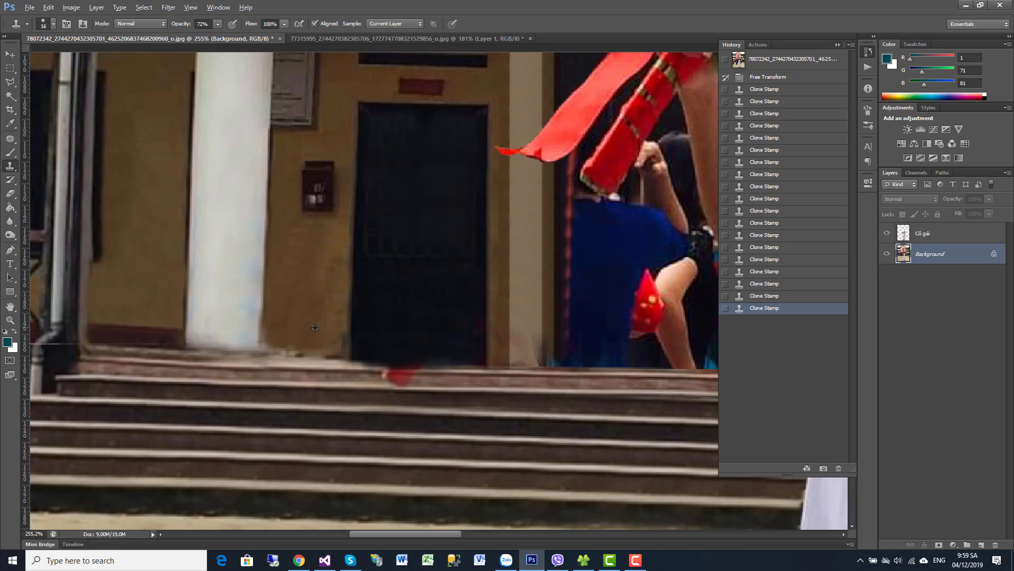
{"action": "scroll", "coordinate": [416, 368], "scroll_direction": "up", "scroll_amount": 4}
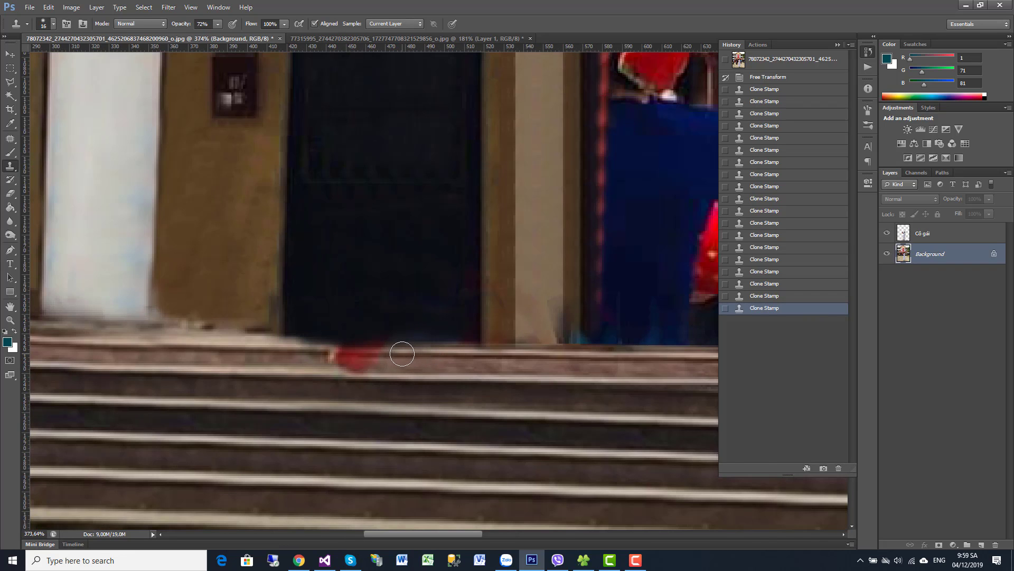
{"action": "mouse_move", "coordinate": [401, 353]}
{"action": "left_mouse_down"}
{"action": "mouse_move", "coordinate": [339, 363]}
{"action": "mouse_move", "coordinate": [394, 350]}
{"action": "mouse_move", "coordinate": [340, 344]}
{"action": "mouse_move", "coordinate": [334, 354]}
{"action": "mouse_move", "coordinate": [301, 354]}
{"action": "left_mouse_up"}
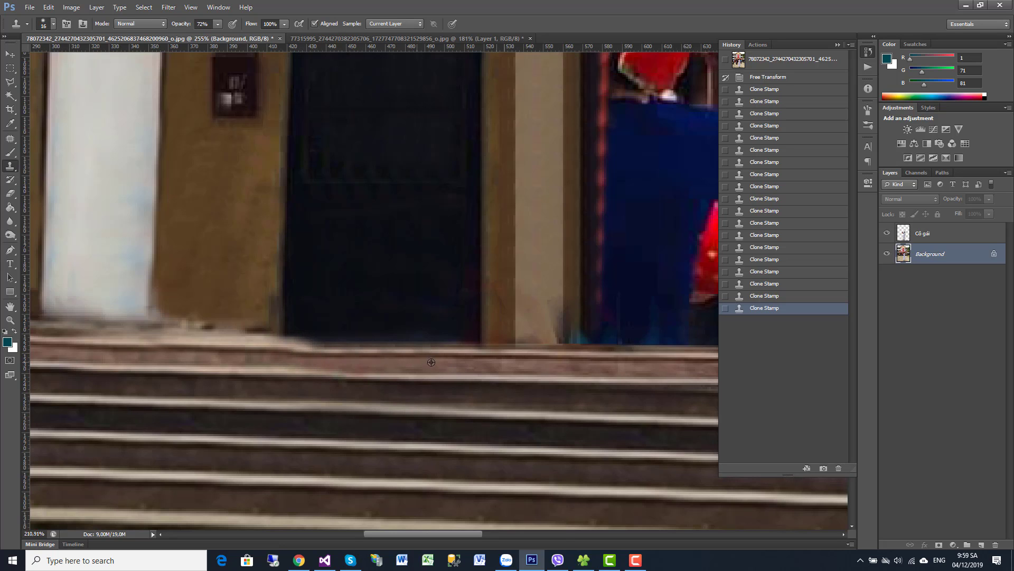
{"action": "scroll", "coordinate": [370, 365], "scroll_direction": "down", "scroll_amount": 4}
{"action": "scroll", "coordinate": [447, 375], "scroll_direction": "down", "scroll_amount": 1}
{"action": "scroll", "coordinate": [456, 389], "scroll_direction": "down", "scroll_amount": 1}
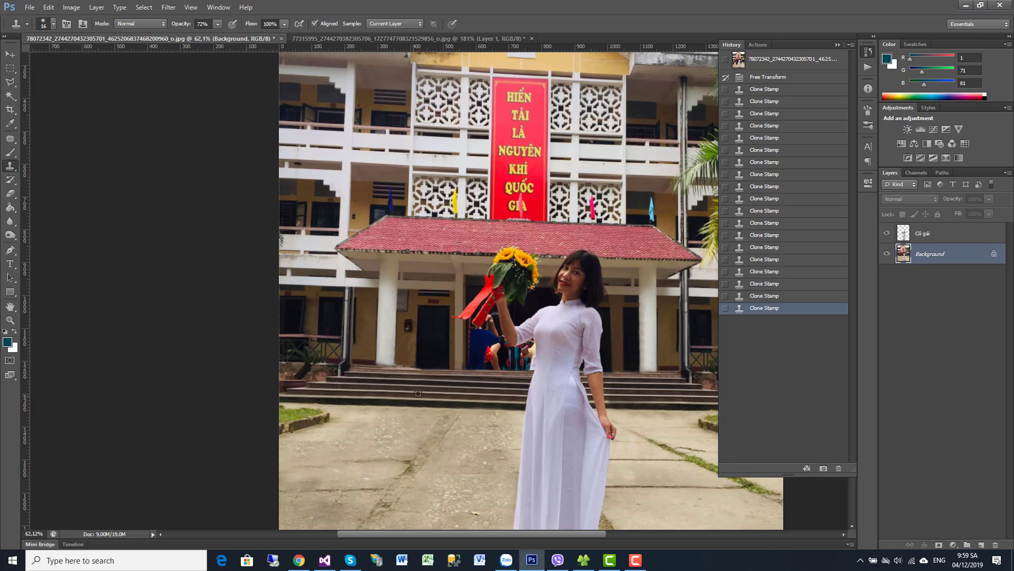
{"action": "scroll", "coordinate": [432, 384], "scroll_direction": "down", "scroll_amount": 1}
{"action": "scroll", "coordinate": [487, 416], "scroll_direction": "up", "scroll_amount": 4}
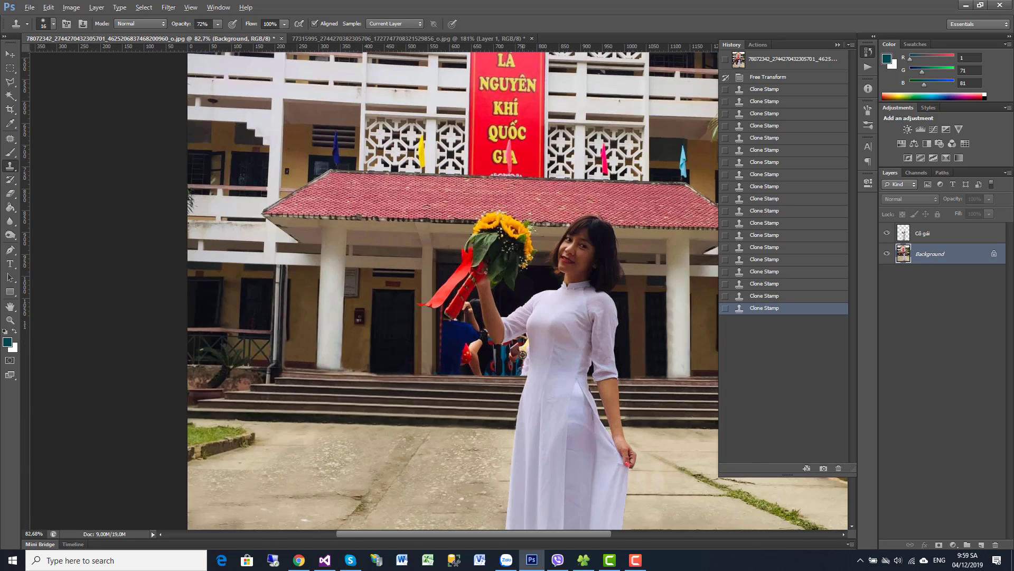
{"action": "scroll", "coordinate": [489, 391], "scroll_direction": "up", "scroll_amount": 2}
{"action": "scroll", "coordinate": [490, 370], "scroll_direction": "up", "scroll_amount": 5}
{"action": "scroll", "coordinate": [491, 350], "scroll_direction": "up", "scroll_amount": 1}
{"action": "scroll", "coordinate": [492, 351], "scroll_direction": "down", "scroll_amount": 2}
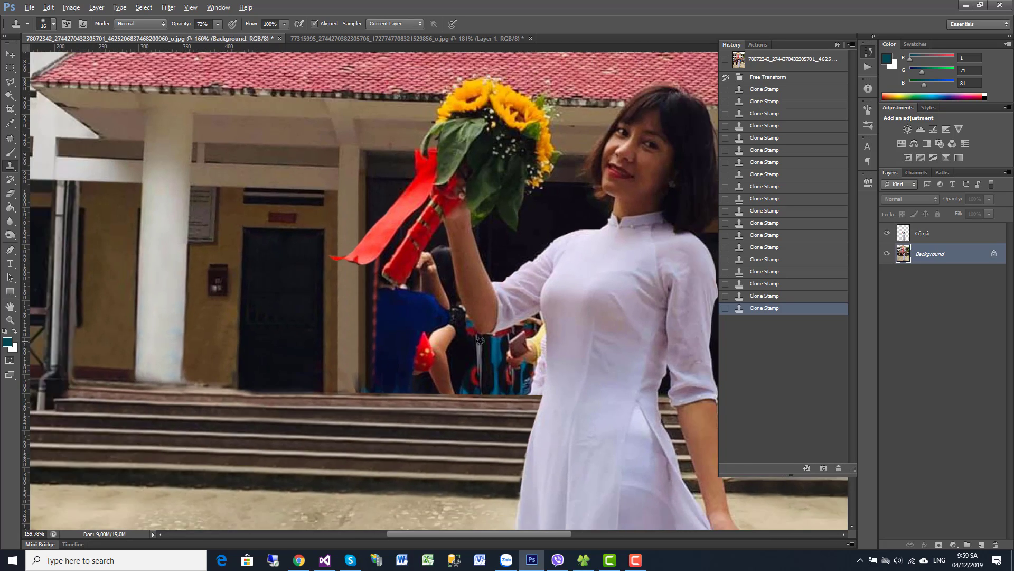
{"action": "scroll", "coordinate": [478, 333], "scroll_direction": "down", "scroll_amount": 3}
{"action": "scroll", "coordinate": [465, 317], "scroll_direction": "up", "scroll_amount": 3}
{"action": "scroll", "coordinate": [454, 304], "scroll_direction": "up", "scroll_amount": 1}
{"action": "scroll", "coordinate": [454, 305], "scroll_direction": "up", "scroll_amount": 1}
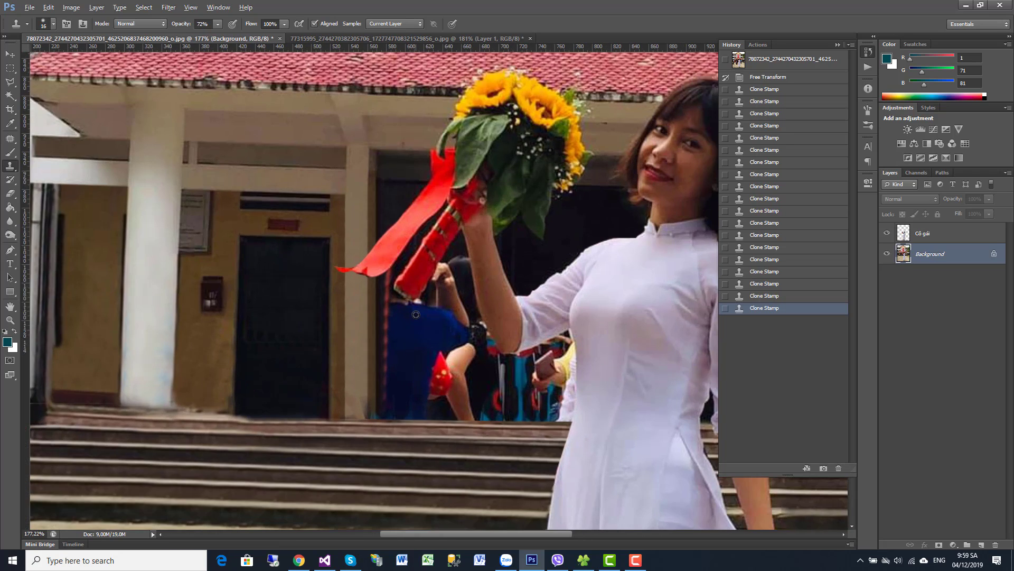
{"action": "scroll", "coordinate": [452, 293], "scroll_direction": "up", "scroll_amount": 1}
{"action": "scroll", "coordinate": [449, 275], "scroll_direction": "up", "scroll_amount": 1}
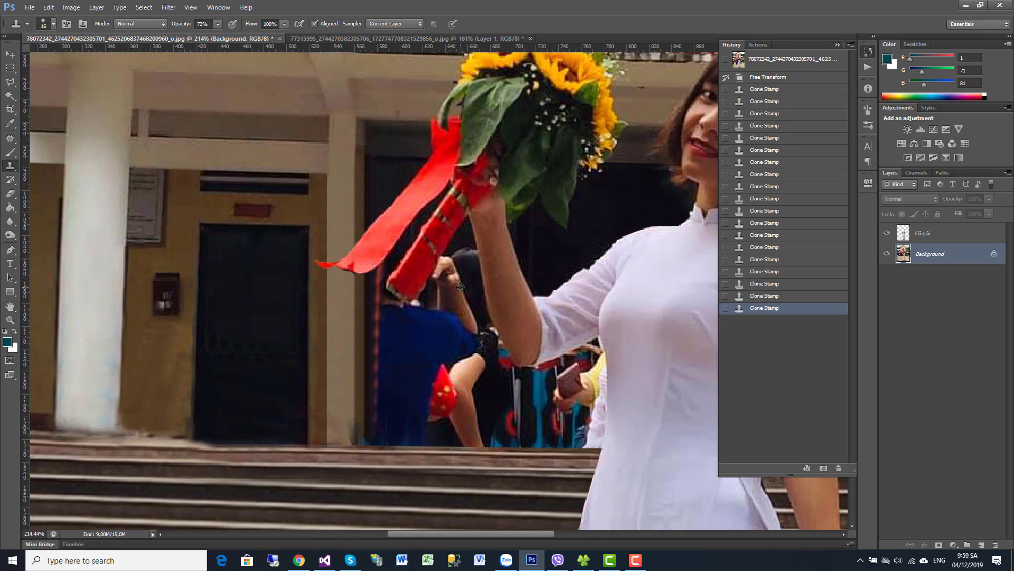
Hide the Cô gái layer, use a ~26 px brush, and cover the red flag and dress edge with dark background.
{"action": "left_click", "coordinate": [887, 234]}
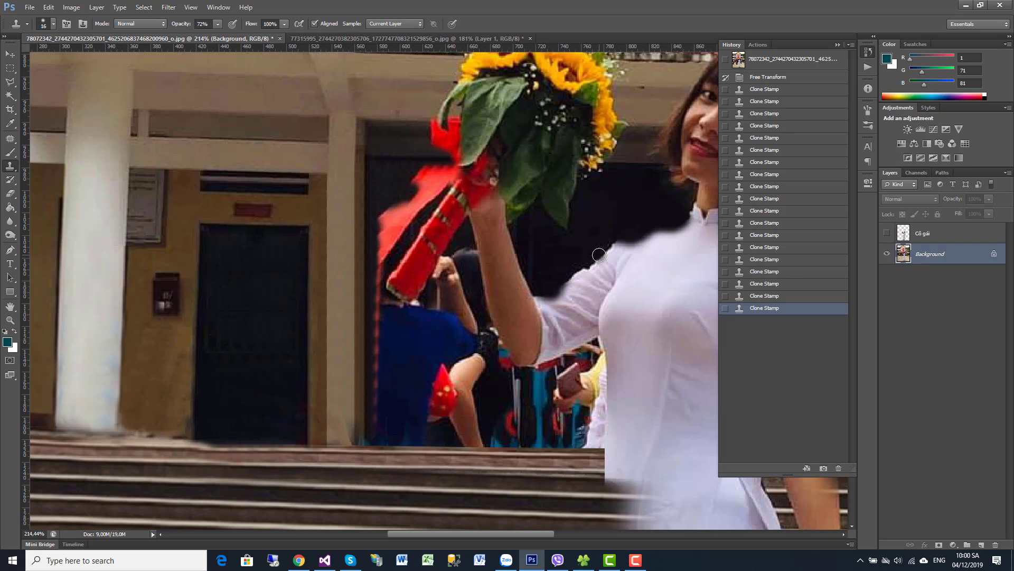
{"action": "right_click", "coordinate": [457, 207]}
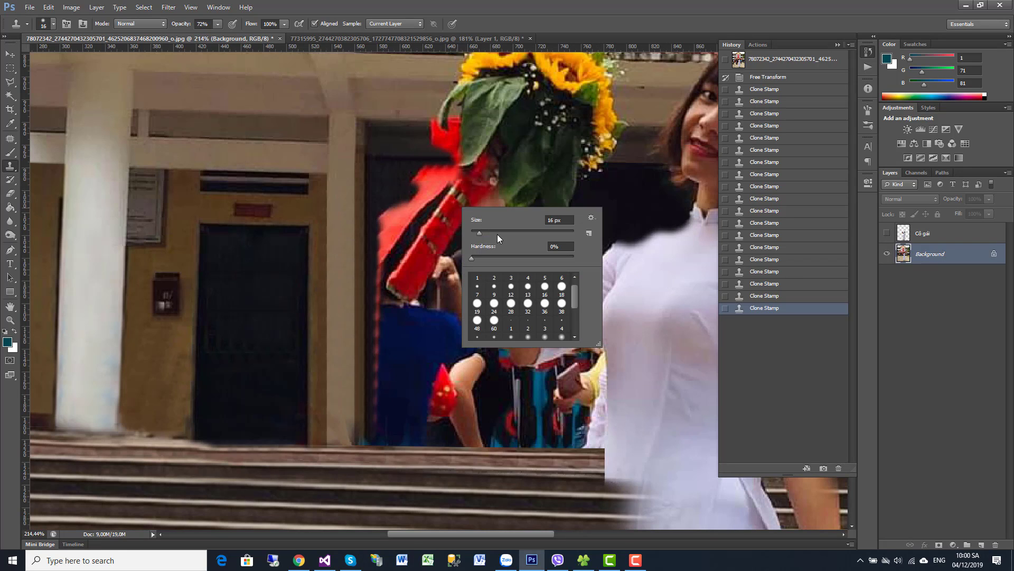
{"action": "left_click", "coordinate": [493, 232]}
{"action": "left_click_drag", "start_coordinate": [493, 232], "coordinate": [484, 232]}
{"action": "left_click", "coordinate": [396, 191]}
{"action": "mouse_move", "coordinate": [396, 191]}
{"action": "left_mouse_down"}
{"action": "mouse_move", "coordinate": [382, 234]}
{"action": "mouse_move", "coordinate": [384, 257]}
{"action": "mouse_move", "coordinate": [387, 210]}
{"action": "mouse_move", "coordinate": [385, 290]}
{"action": "mouse_move", "coordinate": [406, 306]}
{"action": "mouse_move", "coordinate": [389, 328]}
{"action": "mouse_move", "coordinate": [380, 316]}
{"action": "mouse_move", "coordinate": [386, 268]}
{"action": "left_mouse_up"}
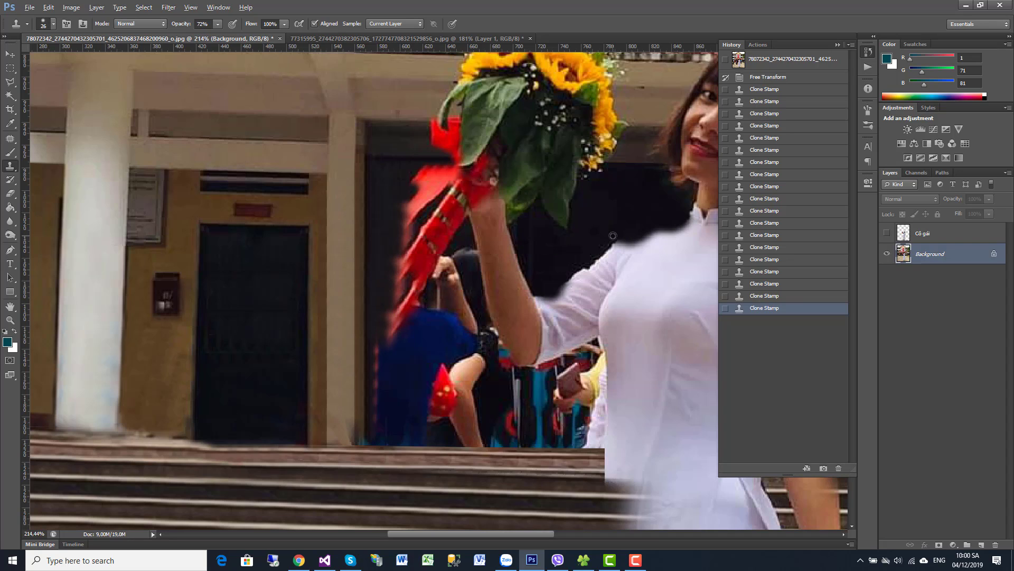
{"action": "mouse_move", "coordinate": [590, 304]}
{"action": "left_mouse_down"}
{"action": "mouse_move", "coordinate": [605, 317]}
{"action": "mouse_move", "coordinate": [597, 364]}
{"action": "mouse_move", "coordinate": [585, 328]}
{"action": "mouse_move", "coordinate": [590, 363]}
{"action": "left_mouse_up"}
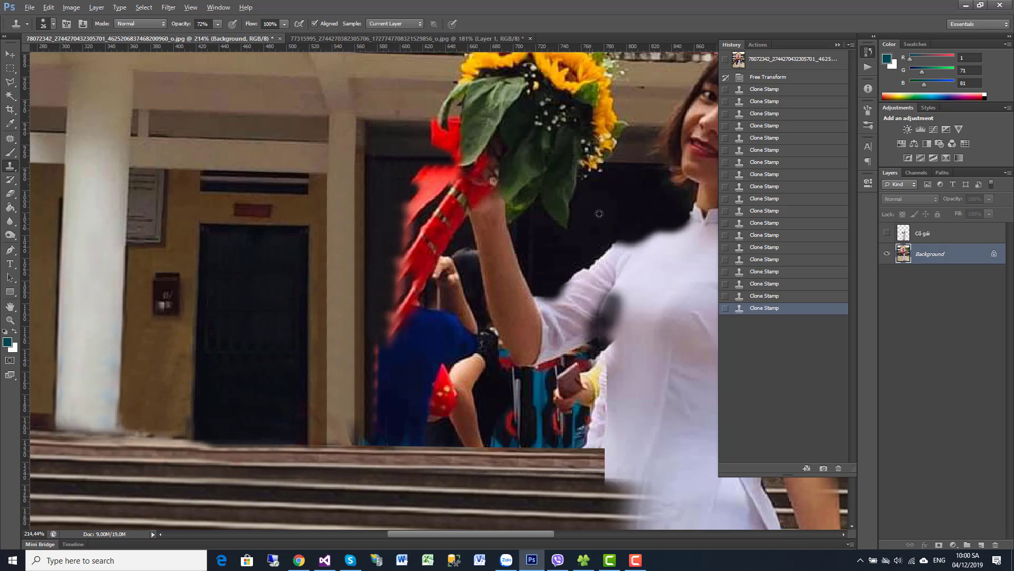
{"action": "mouse_move", "coordinate": [603, 299]}
{"action": "left_mouse_down"}
{"action": "mouse_move", "coordinate": [603, 380]}
{"action": "mouse_move", "coordinate": [607, 365]}
{"action": "mouse_move", "coordinate": [589, 388]}
{"action": "mouse_move", "coordinate": [581, 357]}
{"action": "mouse_move", "coordinate": [571, 377]}
{"action": "mouse_move", "coordinate": [590, 376]}
{"action": "mouse_move", "coordinate": [584, 398]}
{"action": "mouse_move", "coordinate": [560, 365]}
{"action": "mouse_move", "coordinate": [546, 370]}
{"action": "mouse_move", "coordinate": [580, 370]}
{"action": "mouse_move", "coordinate": [555, 389]}
{"action": "mouse_move", "coordinate": [578, 410]}
{"action": "mouse_move", "coordinate": [597, 373]}
{"action": "mouse_move", "coordinate": [600, 423]}
{"action": "mouse_move", "coordinate": [608, 418]}
{"action": "mouse_move", "coordinate": [581, 433]}
{"action": "mouse_move", "coordinate": [570, 419]}
{"action": "left_mouse_up"}
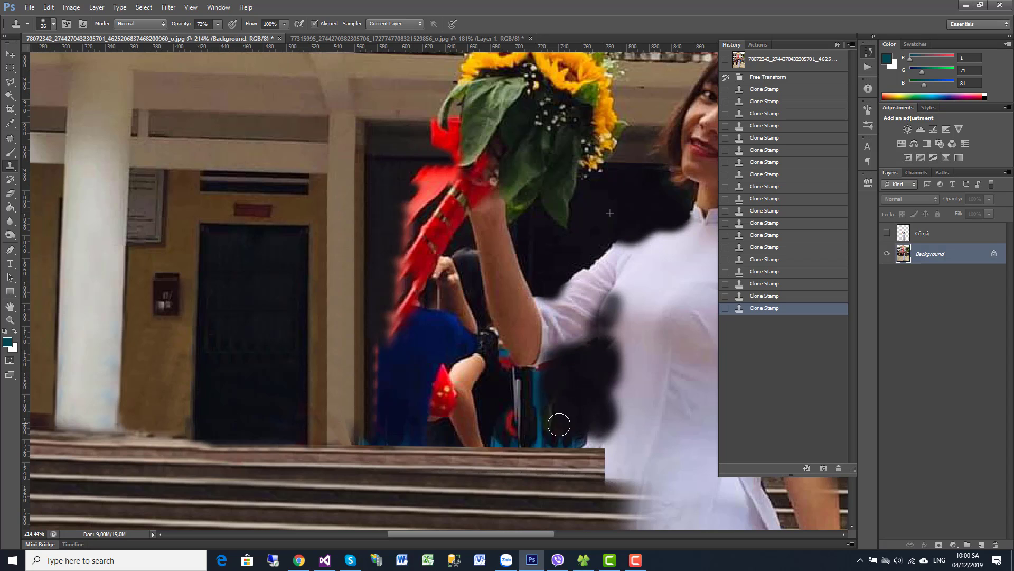
Cover the yellow patch and grey streak, and darken the strip along the arm edge.
{"action": "left_click", "coordinate": [556, 370]}
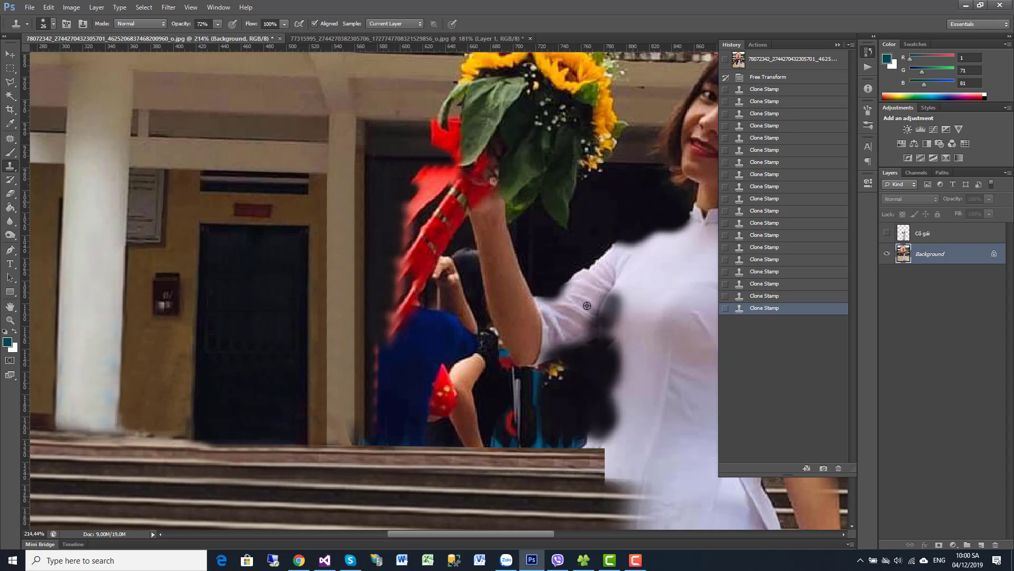
{"action": "left_click_drag", "start_coordinate": [558, 364], "coordinate": [547, 386]}
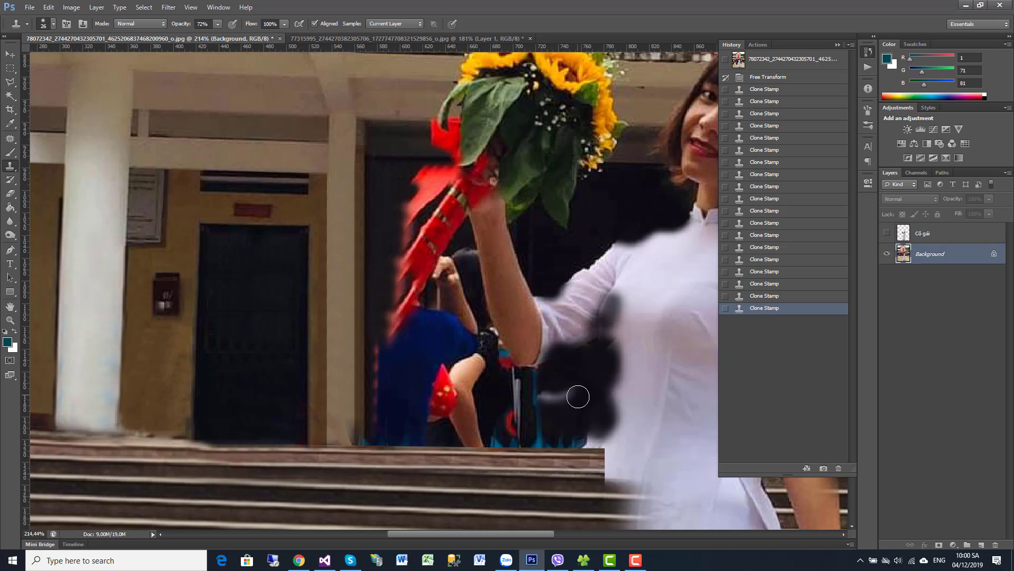
{"action": "left_click_drag", "start_coordinate": [578, 396], "coordinate": [564, 382]}
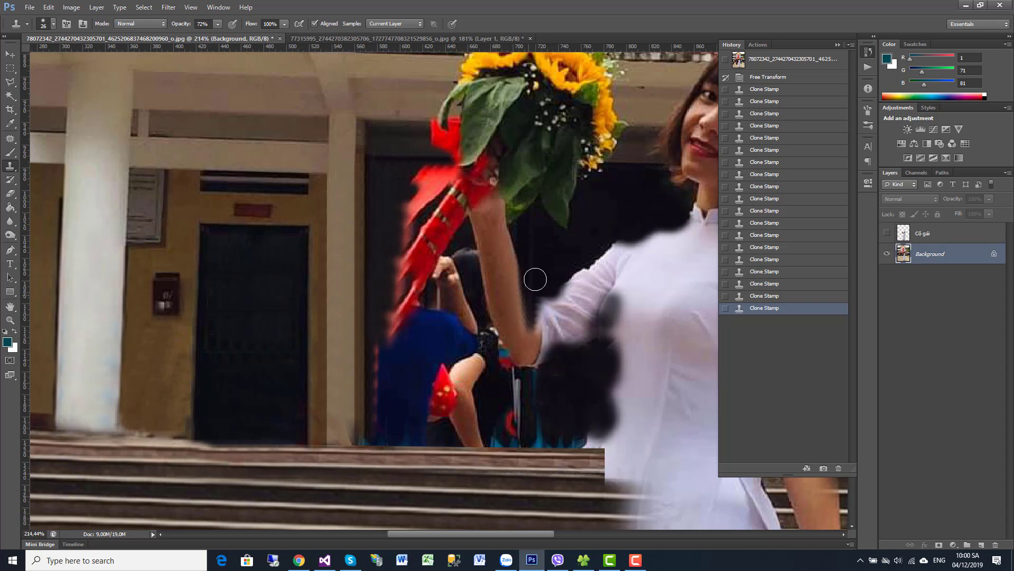
{"action": "left_click_drag", "start_coordinate": [535, 279], "coordinate": [530, 327]}
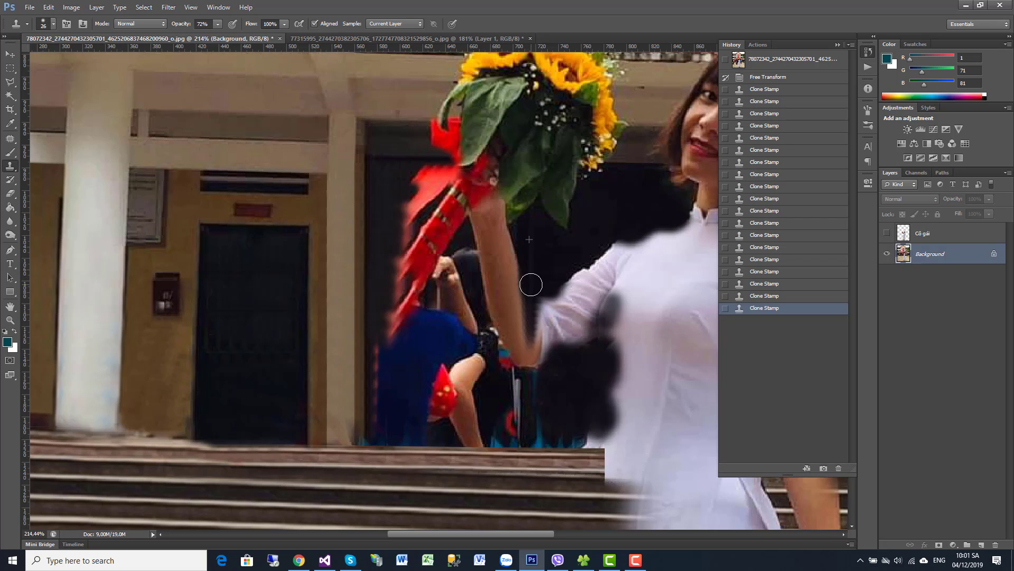
{"action": "left_click_drag", "start_coordinate": [529, 285], "coordinate": [529, 347]}
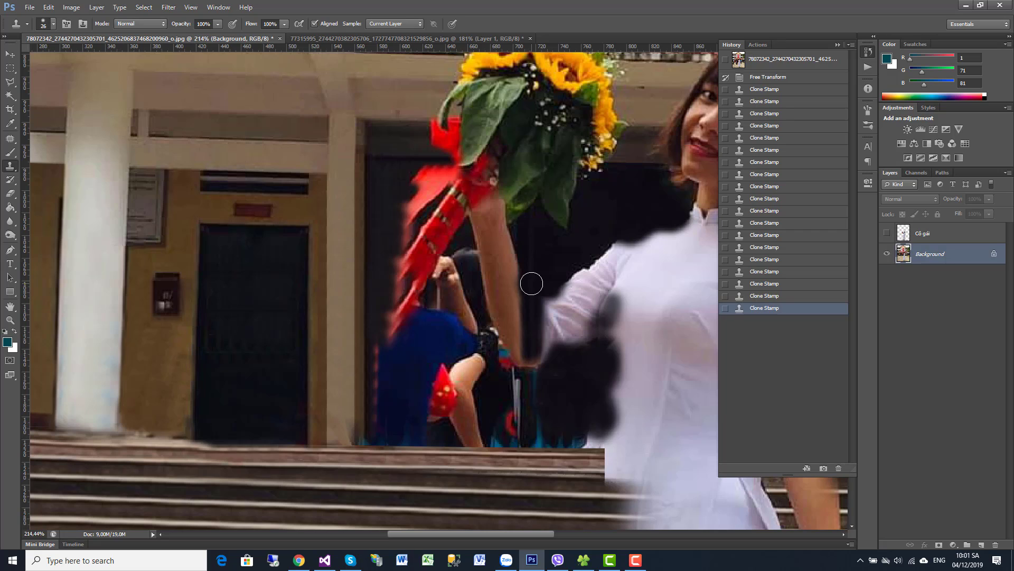
Extend dark background along the arm edge and over the bystander's head, ribbon streak and left side.
{"action": "left_click_drag", "start_coordinate": [533, 286], "coordinate": [528, 412]}
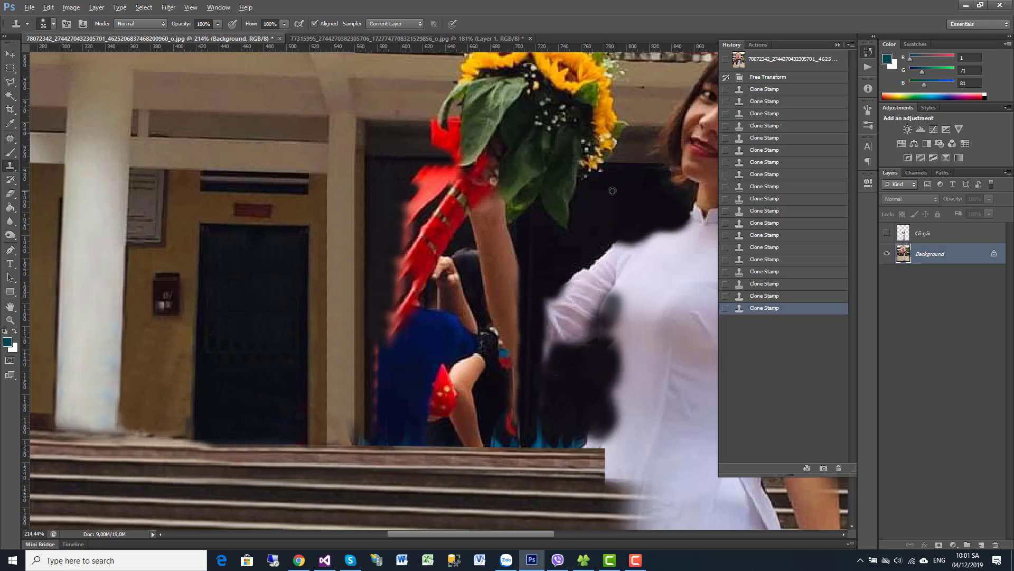
{"action": "mouse_move", "coordinate": [554, 389]}
{"action": "left_mouse_down"}
{"action": "mouse_move", "coordinate": [539, 423]}
{"action": "mouse_move", "coordinate": [562, 434]}
{"action": "mouse_move", "coordinate": [582, 430]}
{"action": "mouse_move", "coordinate": [582, 416]}
{"action": "mouse_move", "coordinate": [582, 438]}
{"action": "mouse_move", "coordinate": [532, 435]}
{"action": "mouse_move", "coordinate": [528, 412]}
{"action": "left_mouse_up"}
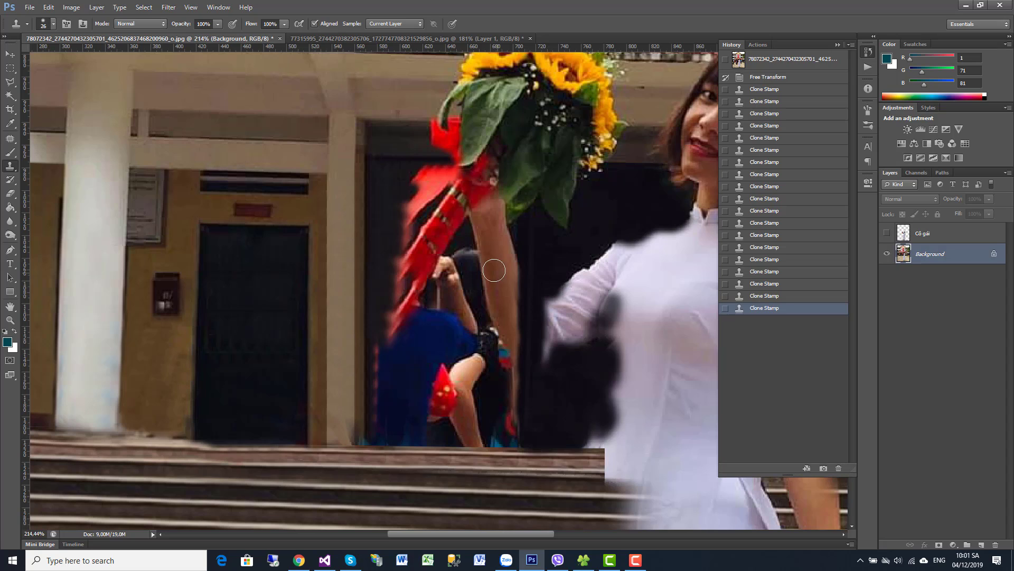
{"action": "mouse_move", "coordinate": [494, 271]}
{"action": "left_mouse_down"}
{"action": "mouse_move", "coordinate": [478, 258]}
{"action": "mouse_move", "coordinate": [476, 277]}
{"action": "mouse_move", "coordinate": [454, 269]}
{"action": "mouse_move", "coordinate": [460, 263]}
{"action": "mouse_move", "coordinate": [437, 281]}
{"action": "mouse_move", "coordinate": [458, 258]}
{"action": "mouse_move", "coordinate": [447, 300]}
{"action": "mouse_move", "coordinate": [459, 279]}
{"action": "left_mouse_up"}
{"action": "mouse_move", "coordinate": [403, 262]}
{"action": "left_mouse_down"}
{"action": "mouse_move", "coordinate": [395, 323]}
{"action": "mouse_move", "coordinate": [375, 335]}
{"action": "mouse_move", "coordinate": [376, 394]}
{"action": "left_mouse_up"}
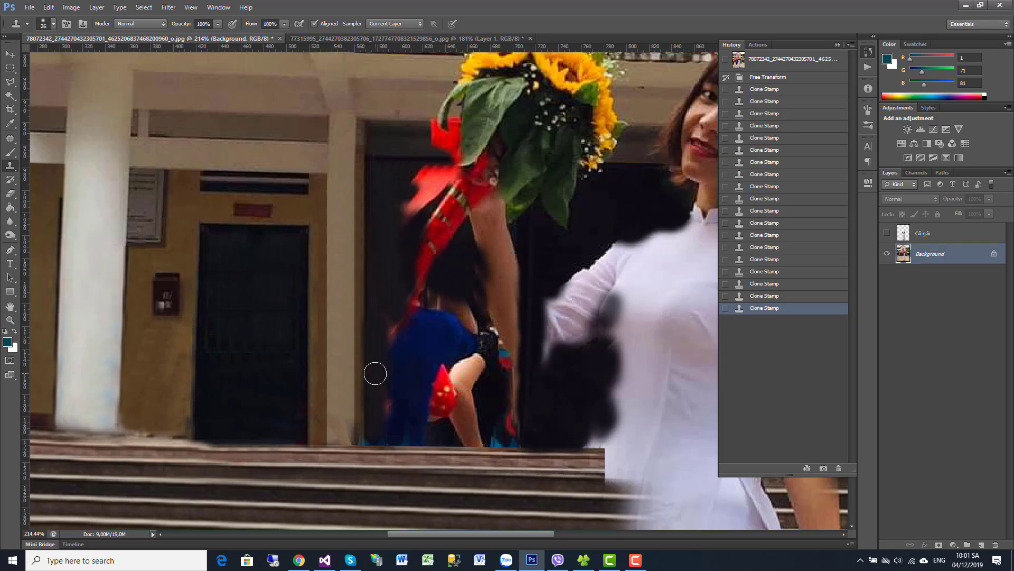
{"action": "left_click_drag", "start_coordinate": [385, 391], "coordinate": [393, 376]}
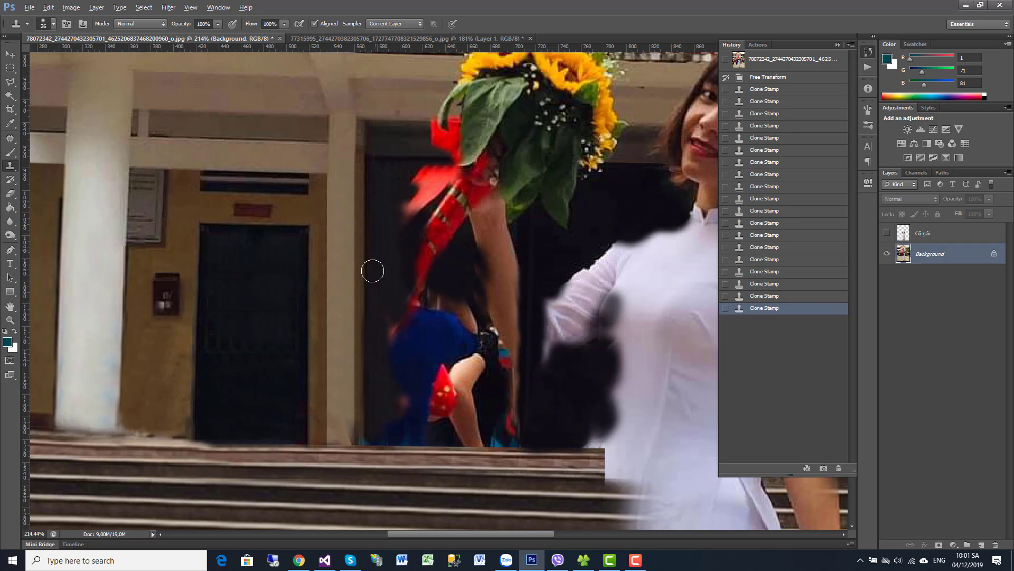
{"action": "mouse_move", "coordinate": [373, 270]}
{"action": "left_mouse_down"}
{"action": "mouse_move", "coordinate": [382, 320]}
{"action": "mouse_move", "coordinate": [396, 329]}
{"action": "mouse_move", "coordinate": [398, 376]}
{"action": "mouse_move", "coordinate": [402, 356]}
{"action": "left_mouse_up"}
Resample and cover the red fan, the bystander's hand, forearm and elbow with dark background.
{"action": "left_click", "coordinate": [378, 289], "text": "alt"}
{"action": "mouse_move", "coordinate": [378, 311]}
{"action": "left_mouse_down"}
{"action": "mouse_move", "coordinate": [364, 403]}
{"action": "mouse_move", "coordinate": [378, 432]}
{"action": "left_mouse_up"}
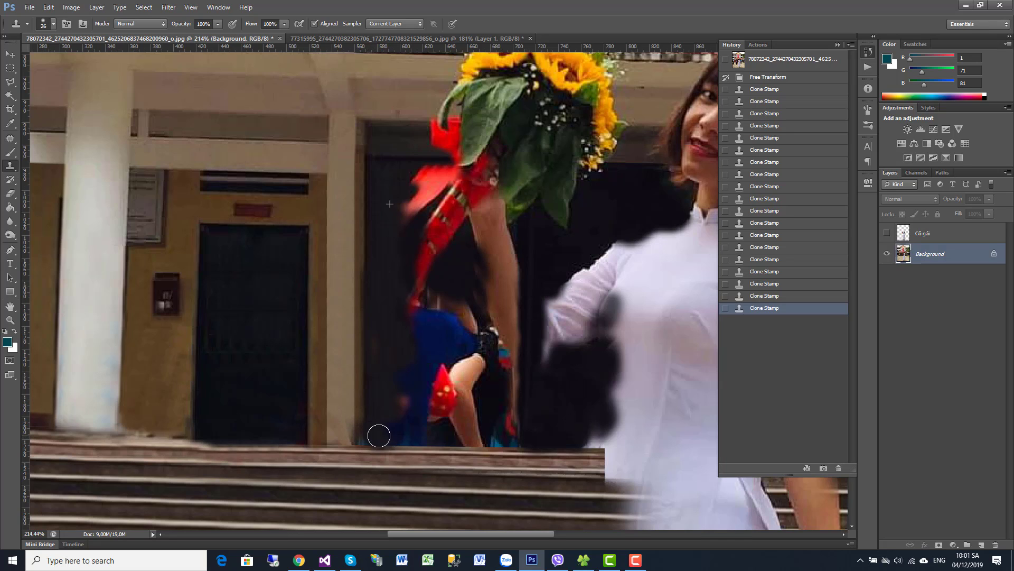
{"action": "mouse_move", "coordinate": [402, 385]}
{"action": "left_mouse_down"}
{"action": "mouse_move", "coordinate": [418, 356]}
{"action": "mouse_move", "coordinate": [456, 369]}
{"action": "left_mouse_up"}
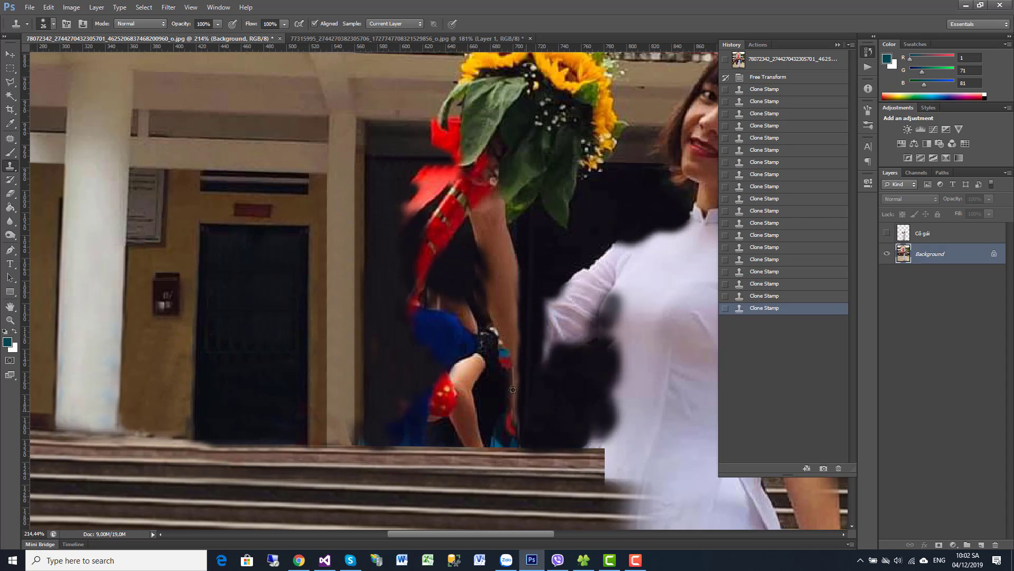
{"action": "mouse_move", "coordinate": [513, 389]}
{"action": "left_mouse_down"}
{"action": "mouse_move", "coordinate": [507, 359]}
{"action": "mouse_move", "coordinate": [485, 344]}
{"action": "mouse_move", "coordinate": [478, 351]}
{"action": "left_mouse_up"}
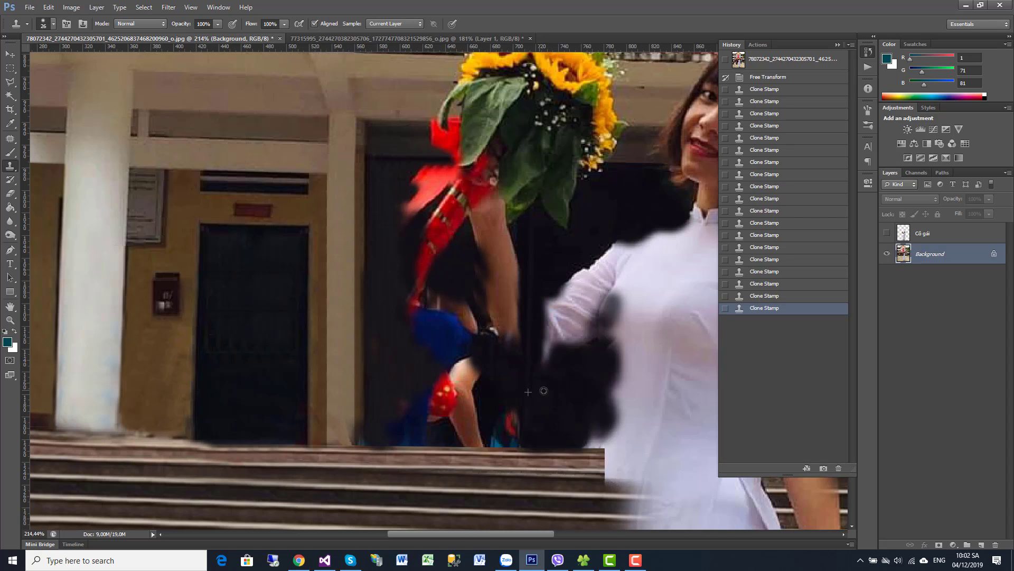
{"action": "mouse_move", "coordinate": [529, 417]}
{"action": "left_mouse_down"}
{"action": "mouse_move", "coordinate": [509, 408]}
{"action": "mouse_move", "coordinate": [494, 435]}
{"action": "mouse_move", "coordinate": [527, 436]}
{"action": "left_mouse_up"}
{"action": "mouse_move", "coordinate": [453, 416]}
{"action": "left_mouse_down"}
{"action": "mouse_move", "coordinate": [454, 428]}
{"action": "mouse_move", "coordinate": [480, 426]}
{"action": "mouse_move", "coordinate": [461, 432]}
{"action": "mouse_move", "coordinate": [471, 434]}
{"action": "mouse_move", "coordinate": [446, 403]}
{"action": "mouse_move", "coordinate": [471, 408]}
{"action": "mouse_move", "coordinate": [449, 413]}
{"action": "mouse_move", "coordinate": [422, 396]}
{"action": "mouse_move", "coordinate": [440, 394]}
{"action": "mouse_move", "coordinate": [469, 335]}
{"action": "mouse_move", "coordinate": [506, 384]}
{"action": "left_mouse_up"}
{"action": "mouse_move", "coordinate": [466, 314]}
{"action": "left_mouse_down"}
{"action": "mouse_move", "coordinate": [417, 290]}
{"action": "mouse_move", "coordinate": [420, 311]}
{"action": "left_mouse_up"}
Resample and paint dark background over the light spot and the lower red ribbon tips.
{"action": "left_click", "coordinate": [507, 391], "text": "alt"}
{"action": "mouse_move", "coordinate": [463, 370]}
{"action": "left_mouse_down"}
{"action": "mouse_move", "coordinate": [462, 353]}
{"action": "mouse_move", "coordinate": [422, 317]}
{"action": "mouse_move", "coordinate": [415, 324]}
{"action": "mouse_move", "coordinate": [446, 336]}
{"action": "mouse_move", "coordinate": [417, 334]}
{"action": "mouse_move", "coordinate": [460, 303]}
{"action": "mouse_move", "coordinate": [437, 288]}
{"action": "mouse_move", "coordinate": [419, 298]}
{"action": "mouse_move", "coordinate": [440, 288]}
{"action": "mouse_move", "coordinate": [464, 330]}
{"action": "left_mouse_up"}
{"action": "left_click", "coordinate": [449, 309], "text": "alt"}
{"action": "left_click_drag", "start_coordinate": [430, 275], "coordinate": [408, 233]}
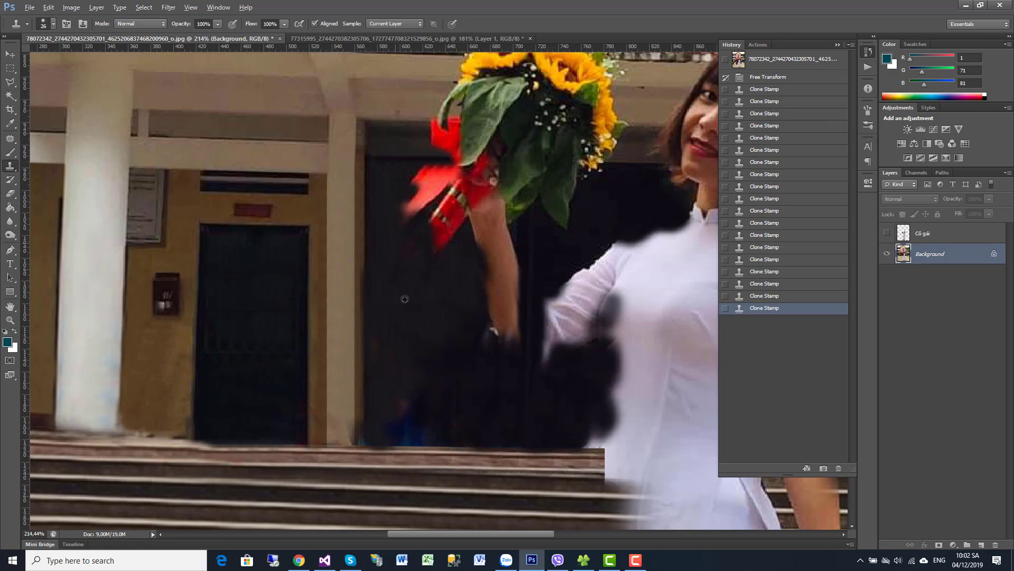
{"action": "left_click_drag", "start_coordinate": [396, 317], "coordinate": [421, 282]}
Cover the pillar edge, blue patch and wrist, toggling the Cô gái layer to check coverage.
{"action": "left_click", "coordinate": [399, 313], "text": "alt"}
{"action": "left_click_drag", "start_coordinate": [354, 272], "coordinate": [360, 440]}
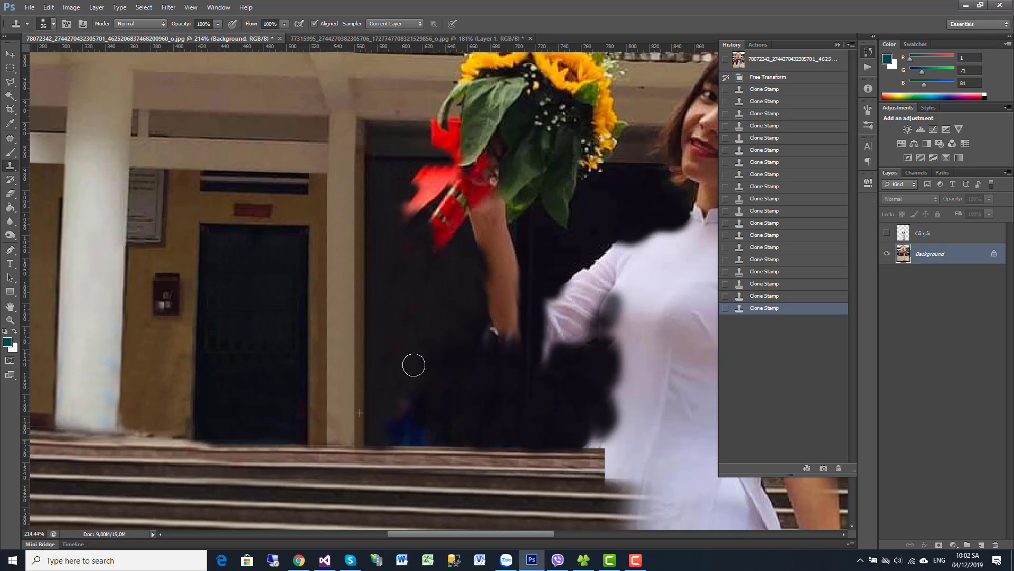
{"action": "mouse_move", "coordinate": [401, 385]}
{"action": "left_mouse_down"}
{"action": "mouse_move", "coordinate": [413, 414]}
{"action": "mouse_move", "coordinate": [393, 436]}
{"action": "mouse_move", "coordinate": [460, 430]}
{"action": "mouse_move", "coordinate": [508, 442]}
{"action": "left_mouse_up"}
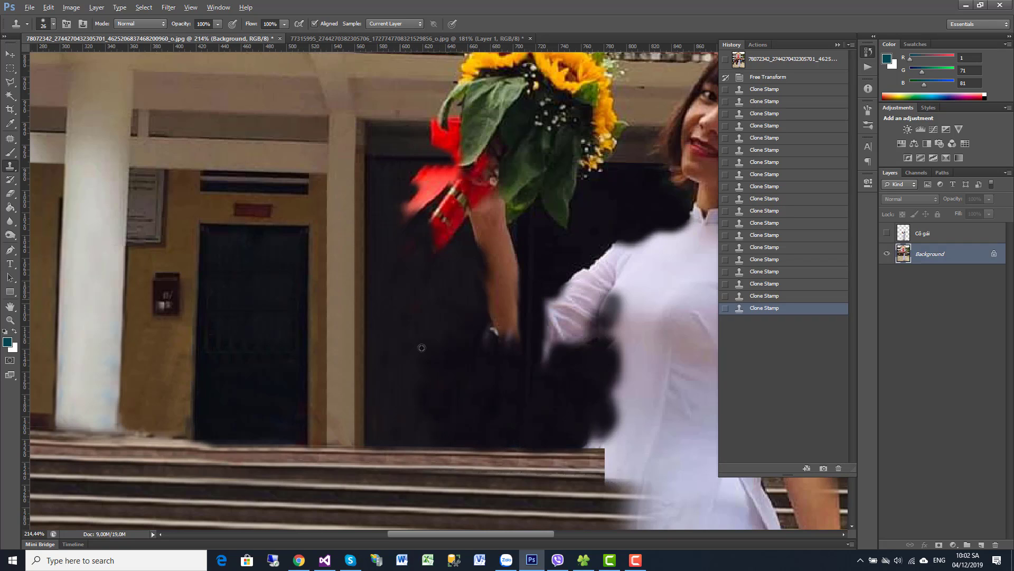
{"action": "mouse_move", "coordinate": [461, 353]}
{"action": "left_mouse_down"}
{"action": "mouse_move", "coordinate": [448, 315]}
{"action": "mouse_move", "coordinate": [514, 333]}
{"action": "left_mouse_up"}
{"action": "left_click", "coordinate": [887, 234]}
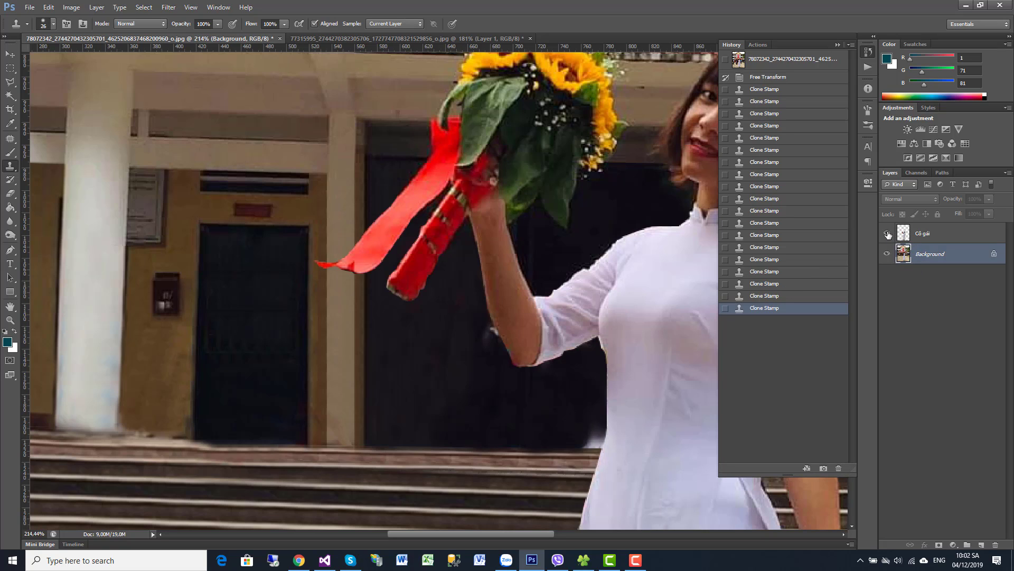
{"action": "left_click", "coordinate": [887, 234]}
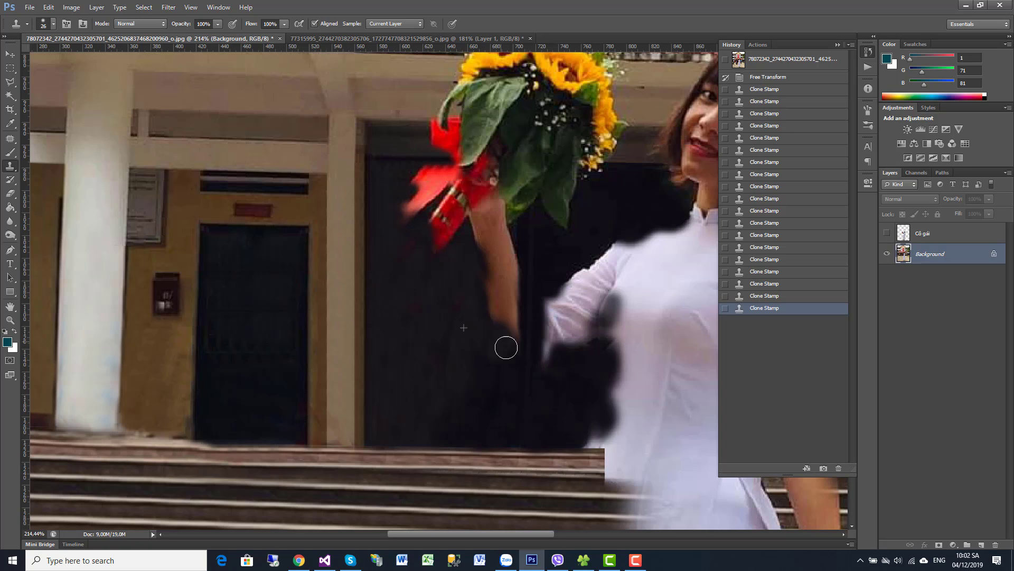
{"action": "left_click_drag", "start_coordinate": [474, 323], "coordinate": [475, 337]}
Zoom in and clone dark background along the dress edge and the top of the stairs.
{"action": "scroll", "coordinate": [580, 303], "scroll_direction": "down", "scroll_amount": 3}
{"action": "scroll", "coordinate": [581, 303], "scroll_direction": "down", "scroll_amount": 3}
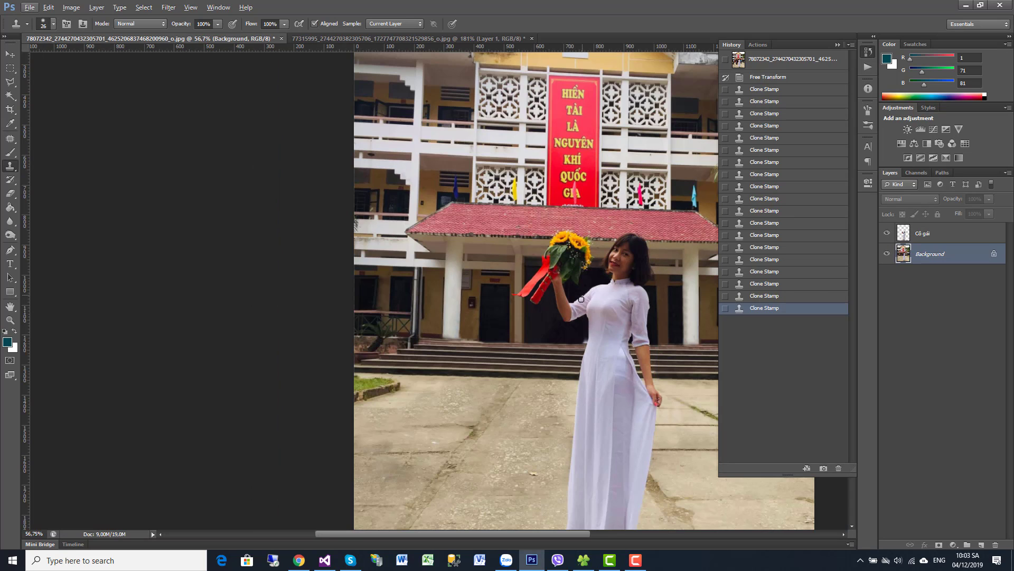
{"action": "left_click_drag", "start_coordinate": [581, 299], "coordinate": [446, 311]}
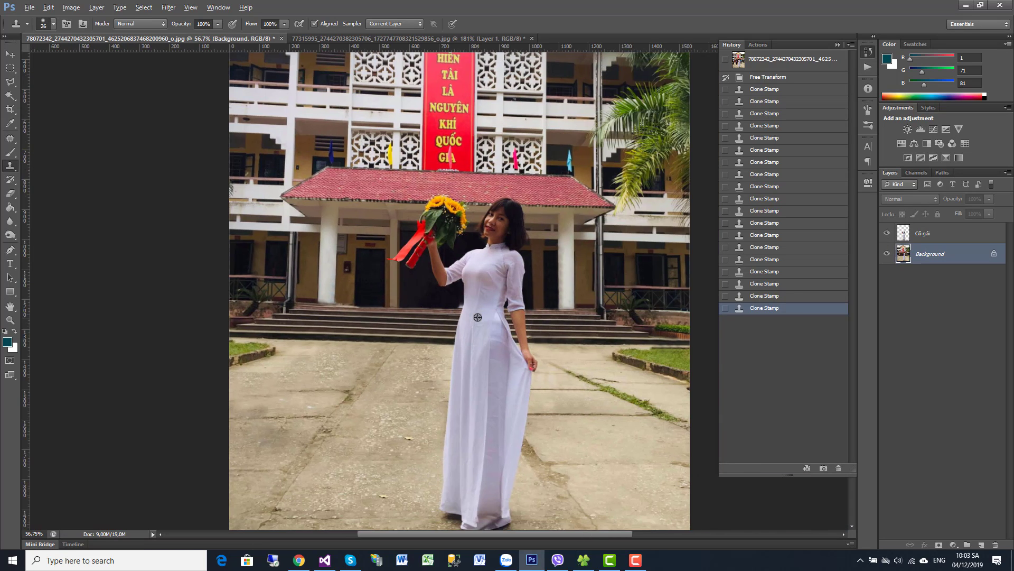
{"action": "scroll", "coordinate": [477, 317], "scroll_direction": "up", "scroll_amount": 2}
{"action": "scroll", "coordinate": [478, 317], "scroll_direction": "up", "scroll_amount": 5}
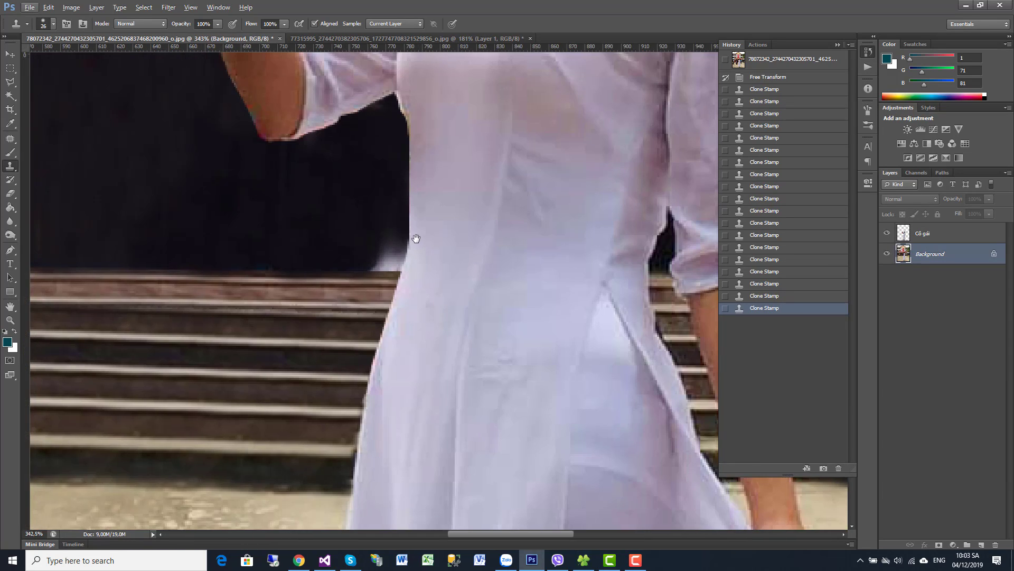
{"action": "scroll", "coordinate": [416, 239], "scroll_direction": "left", "scroll_amount": 3}
{"action": "scroll", "coordinate": [418, 222], "scroll_direction": "left", "scroll_amount": 3}
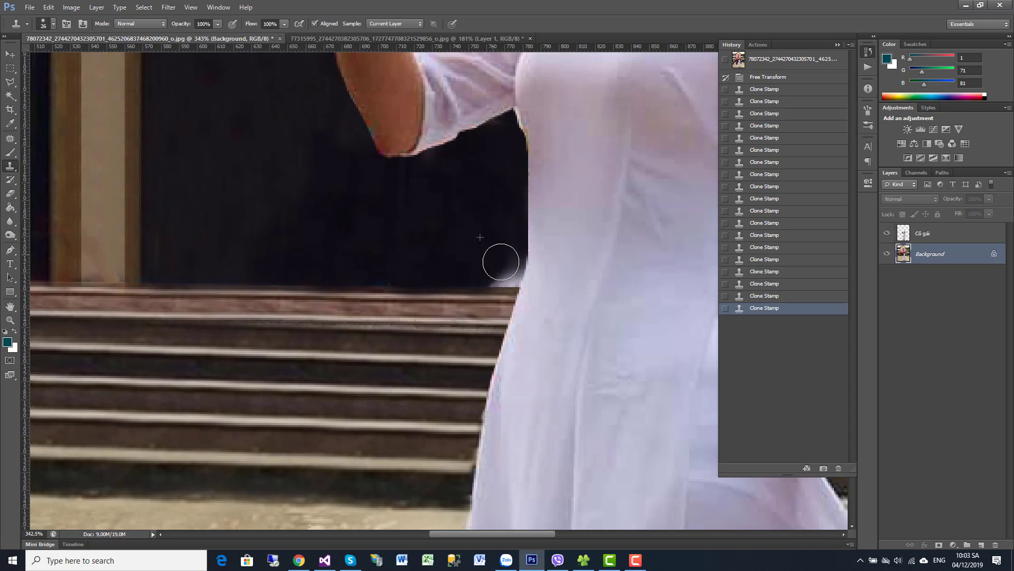
{"action": "left_click_drag", "start_coordinate": [501, 261], "coordinate": [507, 279]}
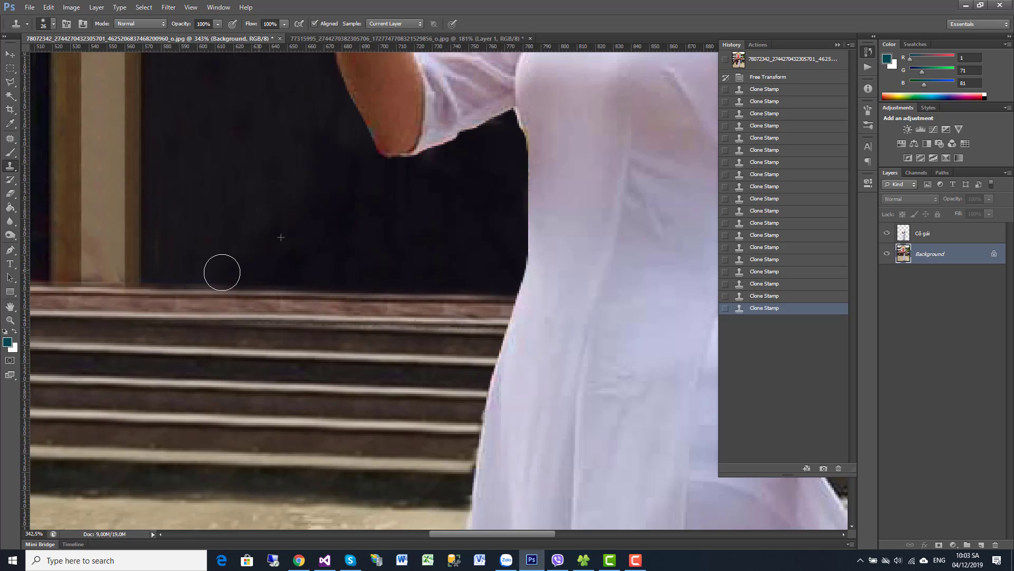
{"action": "left_click", "coordinate": [225, 195], "text": "alt"}
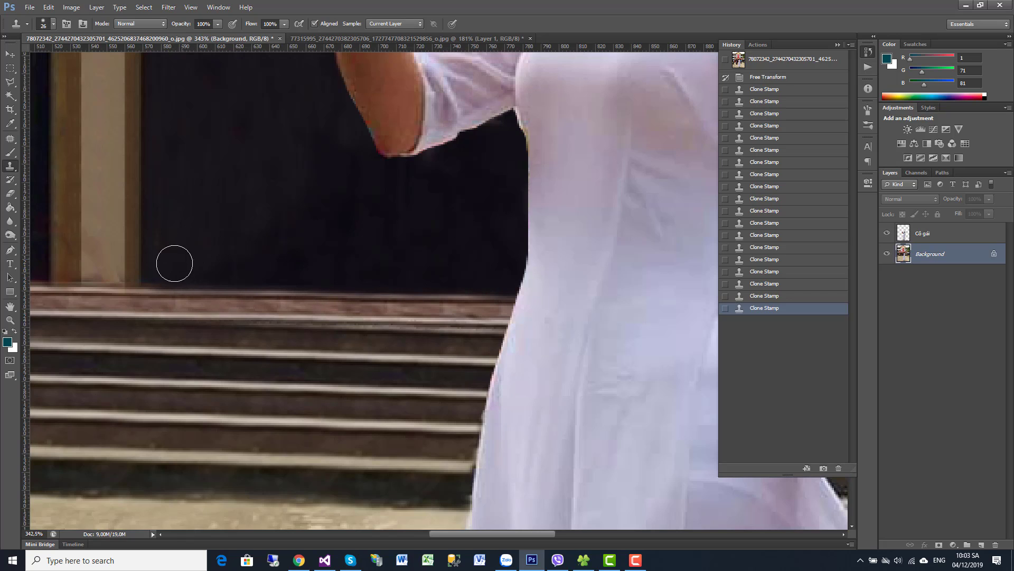
{"action": "left_click_drag", "start_coordinate": [174, 269], "coordinate": [350, 269]}
Zoom out and reposition the view to review the finished composite.
{"action": "scroll", "coordinate": [349, 269], "scroll_direction": "down", "scroll_amount": 2}
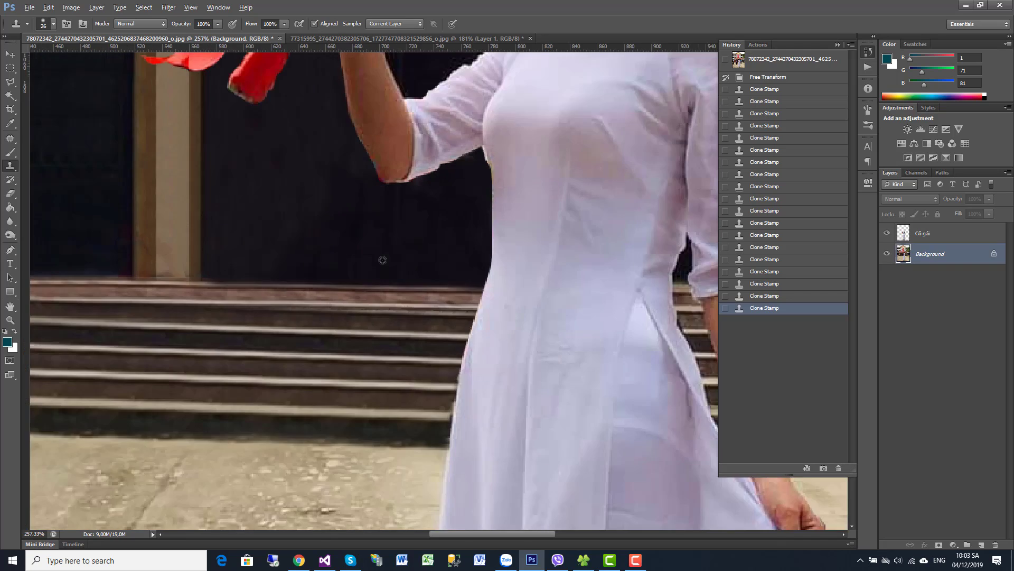
{"action": "scroll", "coordinate": [359, 264], "scroll_direction": "down", "scroll_amount": 2}
{"action": "scroll", "coordinate": [370, 259], "scroll_direction": "down", "scroll_amount": 1}
{"action": "scroll", "coordinate": [382, 254], "scroll_direction": "down", "scroll_amount": 1}
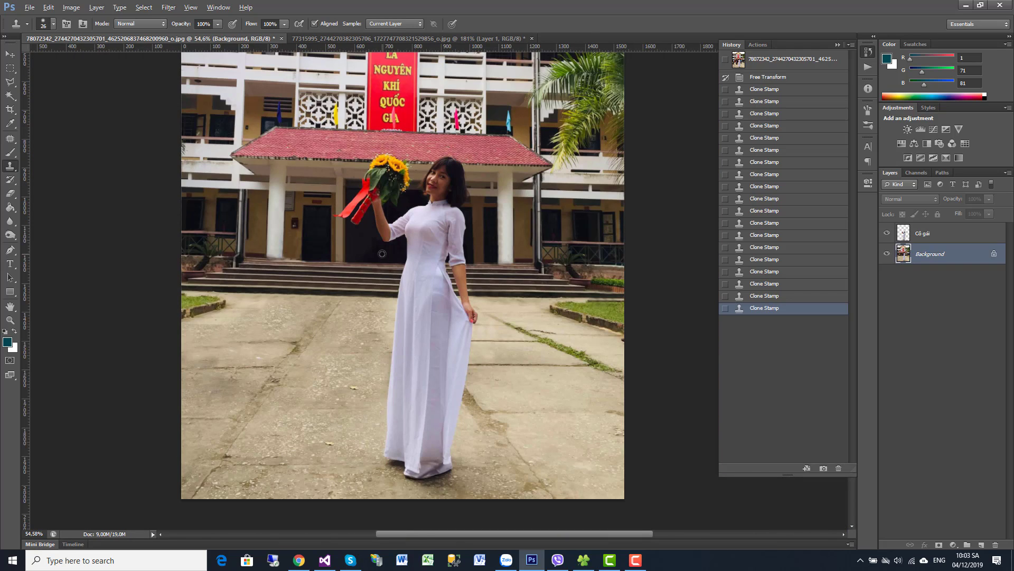
{"action": "scroll", "coordinate": [402, 256], "scroll_direction": "down", "scroll_amount": 1}
{"action": "scroll", "coordinate": [428, 259], "scroll_direction": "down", "scroll_amount": 2}
{"action": "scroll", "coordinate": [458, 264], "scroll_direction": "up", "scroll_amount": 1}
{"action": "scroll", "coordinate": [465, 267], "scroll_direction": "up", "scroll_amount": 1}
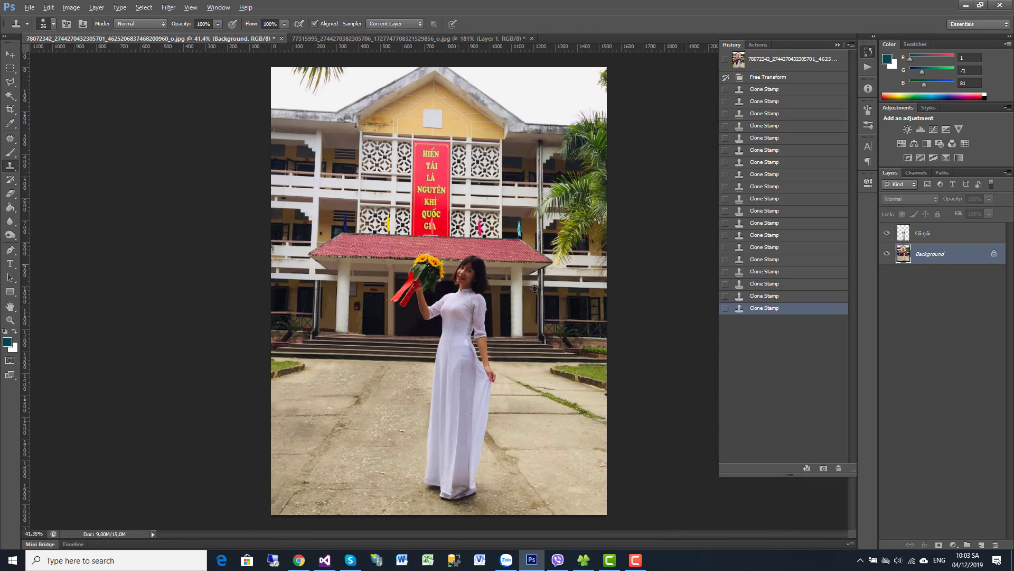
{"action": "scroll", "coordinate": [475, 271], "scroll_direction": "up", "scroll_amount": 1}
{"action": "scroll", "coordinate": [491, 275], "scroll_direction": "down", "scroll_amount": 1}
{"action": "left_click_drag", "start_coordinate": [505, 281], "coordinate": [408, 231]}
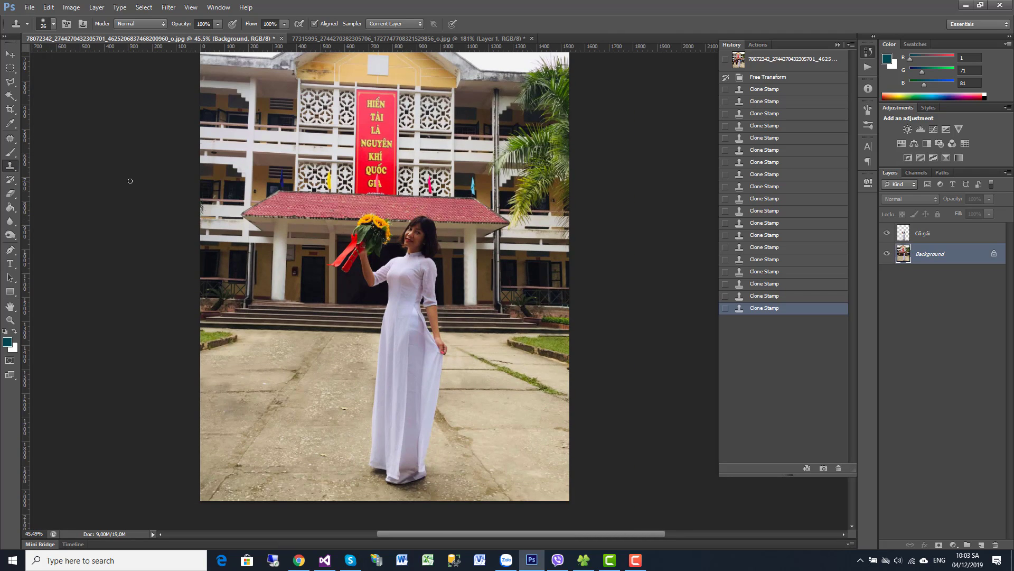
{"action": "scroll", "coordinate": [225, 267], "scroll_direction": "up", "scroll_amount": 2}
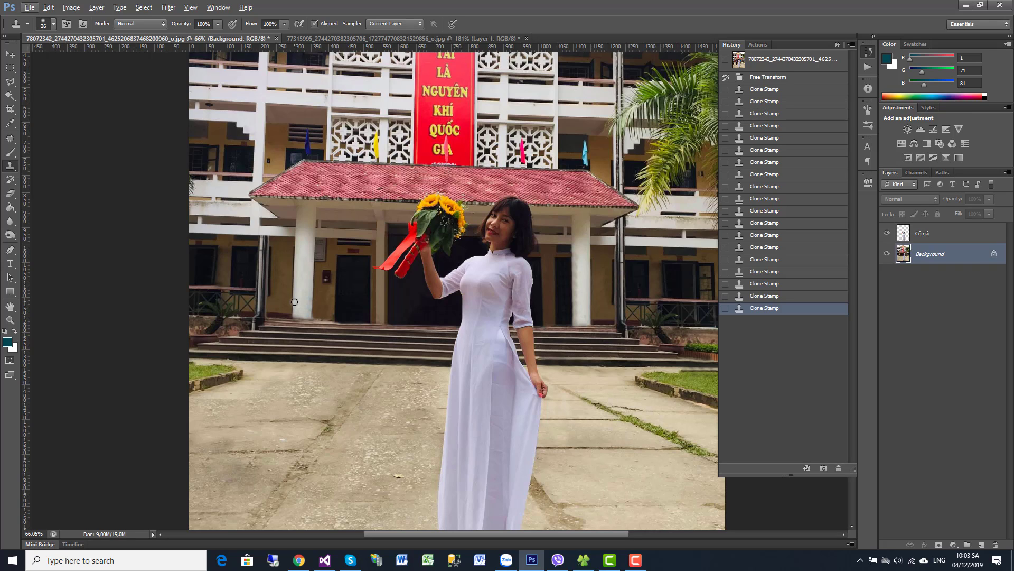
Switch to the Move tool and scroll the view around the photo.
{"action": "scroll", "coordinate": [297, 301], "scroll_direction": "down", "scroll_amount": 1}
{"action": "scroll", "coordinate": [297, 300], "scroll_direction": "down", "scroll_amount": 1}
{"action": "scroll", "coordinate": [297, 301], "scroll_direction": "down", "scroll_amount": 1}
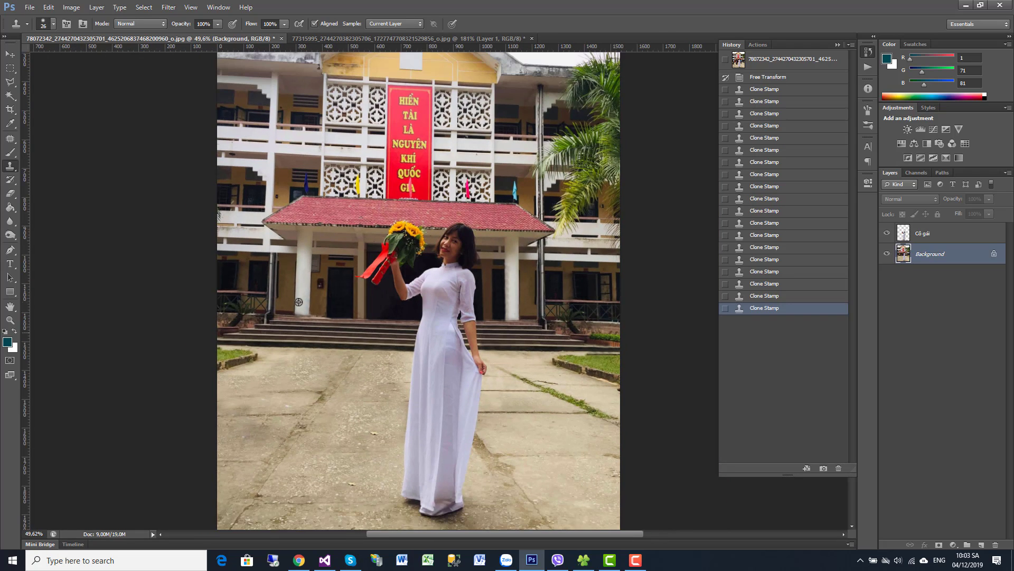
{"action": "left_click", "coordinate": [10, 54]}
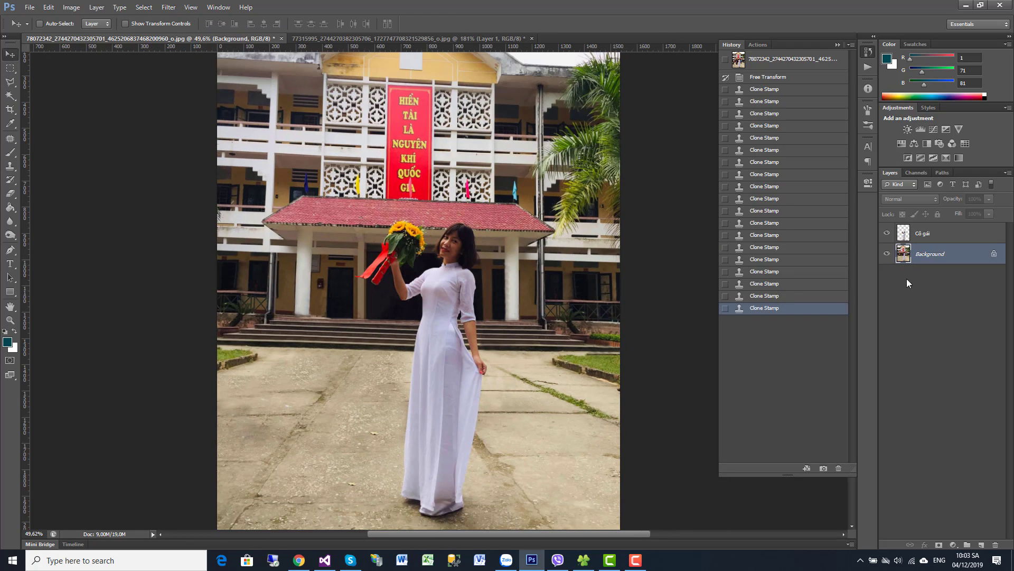
{"action": "scroll", "coordinate": [440, 305], "scroll_direction": "down", "scroll_amount": 1}
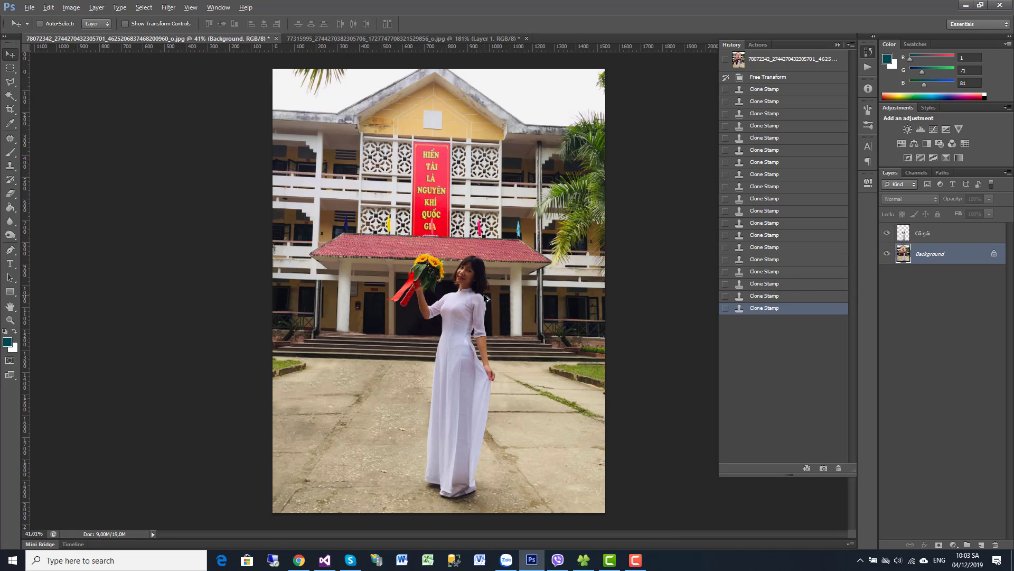
{"action": "scroll", "coordinate": [412, 217], "scroll_direction": "up", "scroll_amount": 1}
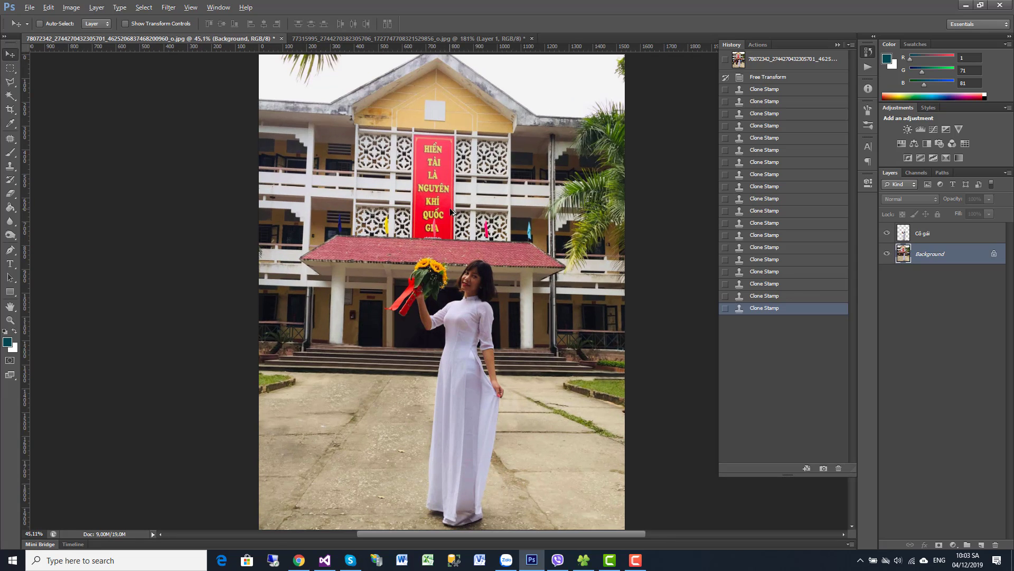
{"action": "key", "text": "alt"}
Apply a Vibrance adjustment with a slight vibrance and saturation increase.
{"action": "left_click", "coordinate": [72, 7]}
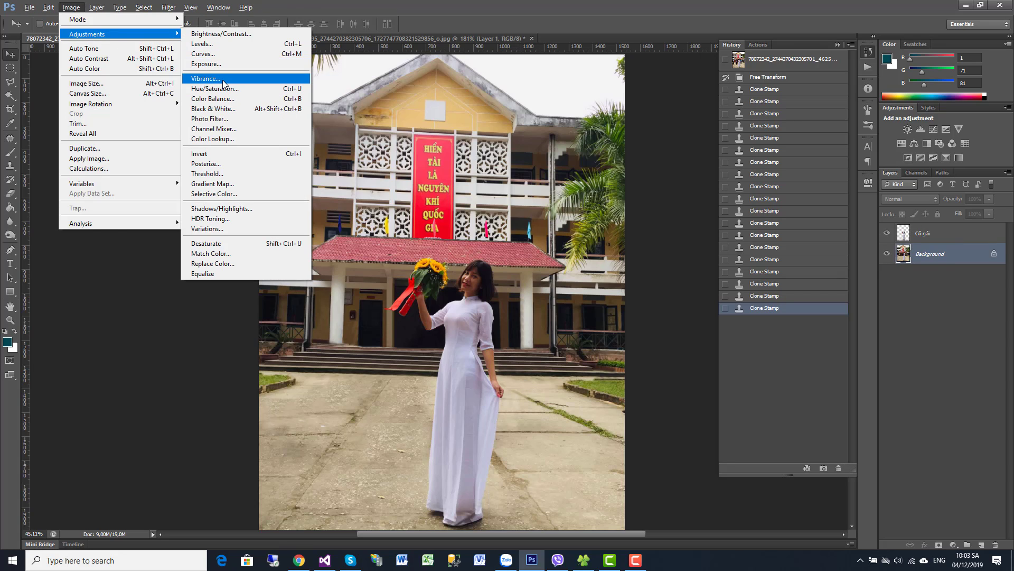
{"action": "key", "text": "Escape"}
{"action": "key", "text": "Escape"}
{"action": "key", "text": "i"}
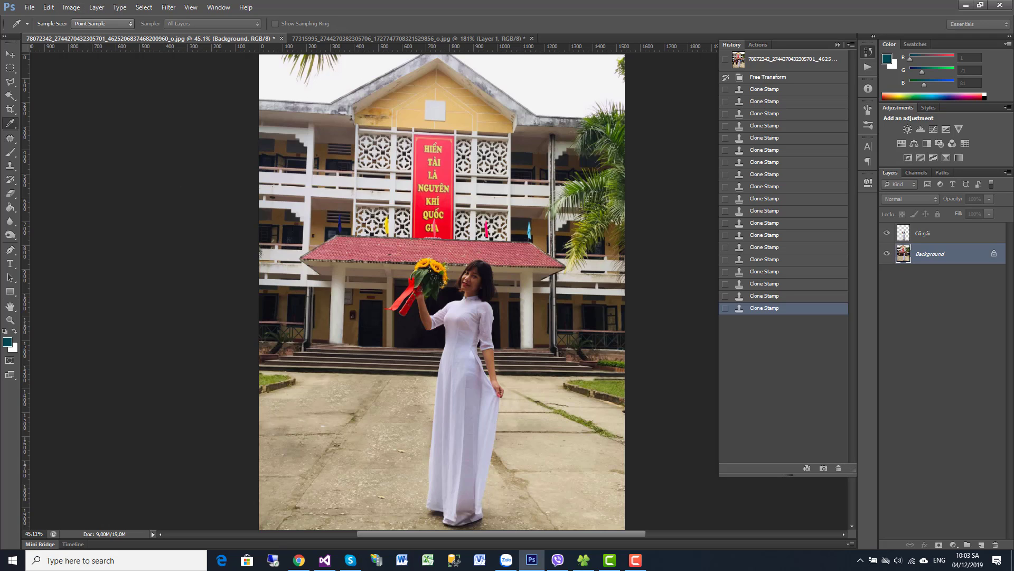
{"action": "left_click_drag", "start_coordinate": [132, 280], "coordinate": [587, 163]}
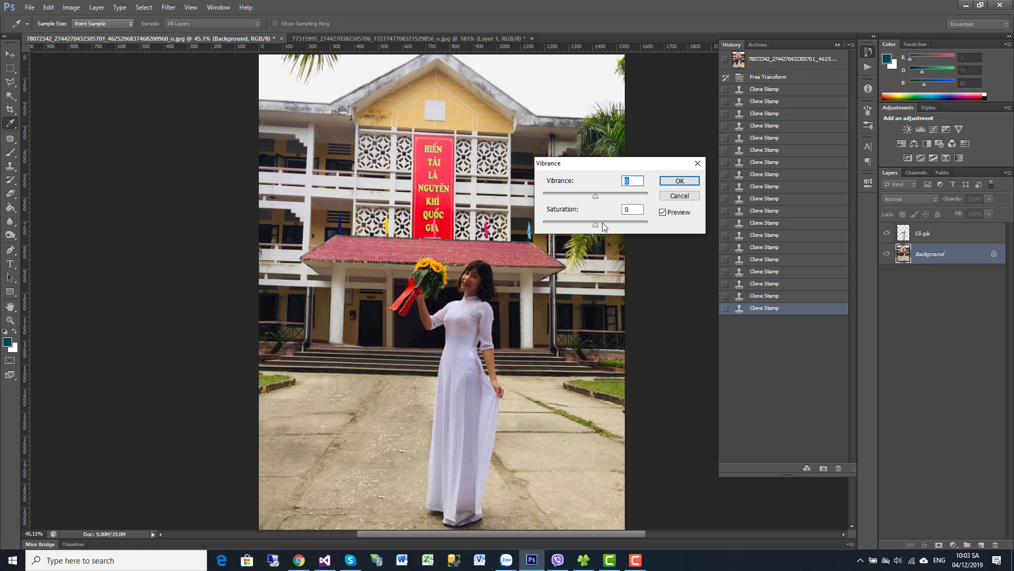
{"action": "left_click", "coordinate": [603, 223]}
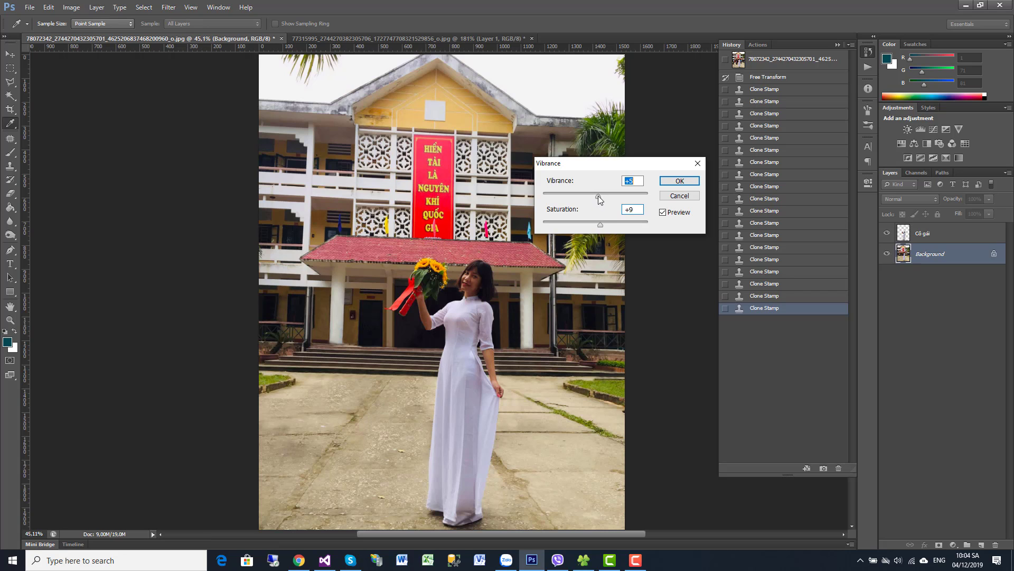
{"action": "left_click", "coordinate": [680, 195]}
{"action": "key", "text": "v"}
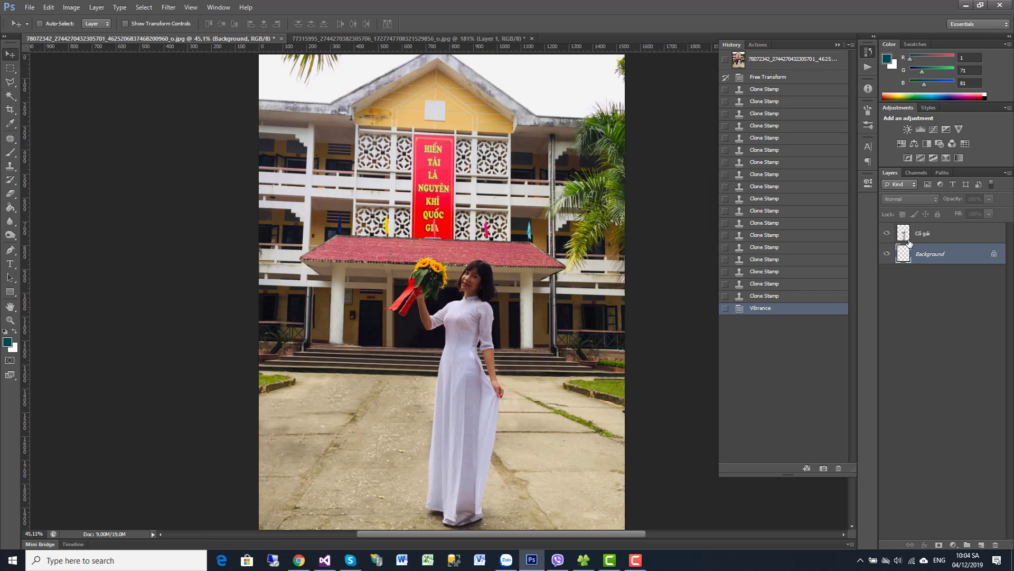
Merge the Cô gái layer with the Background layer, then zoom in slightly on the girl.
{"action": "left_click", "coordinate": [911, 237]}
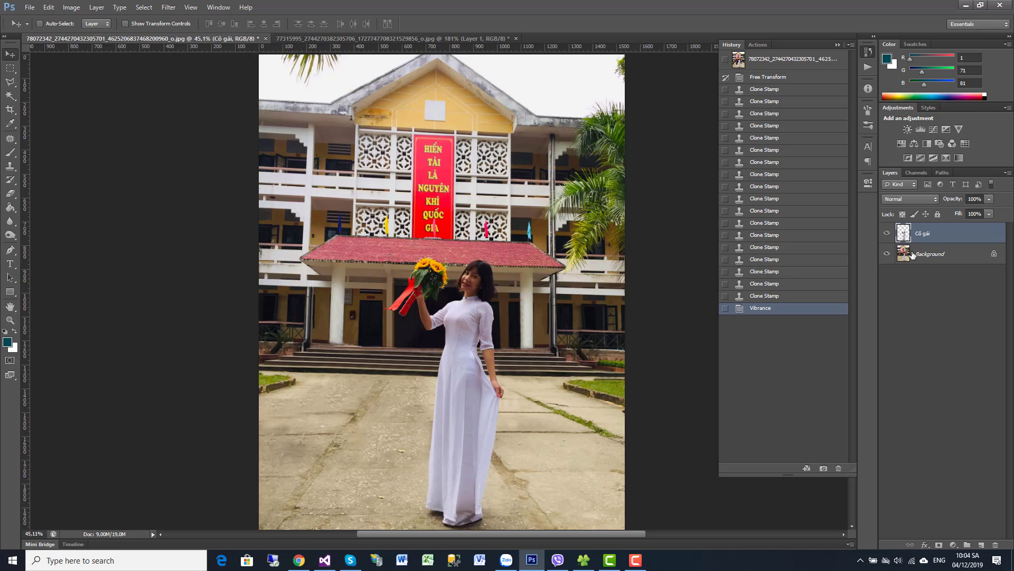
{"action": "left_click", "coordinate": [912, 255], "text": "shift"}
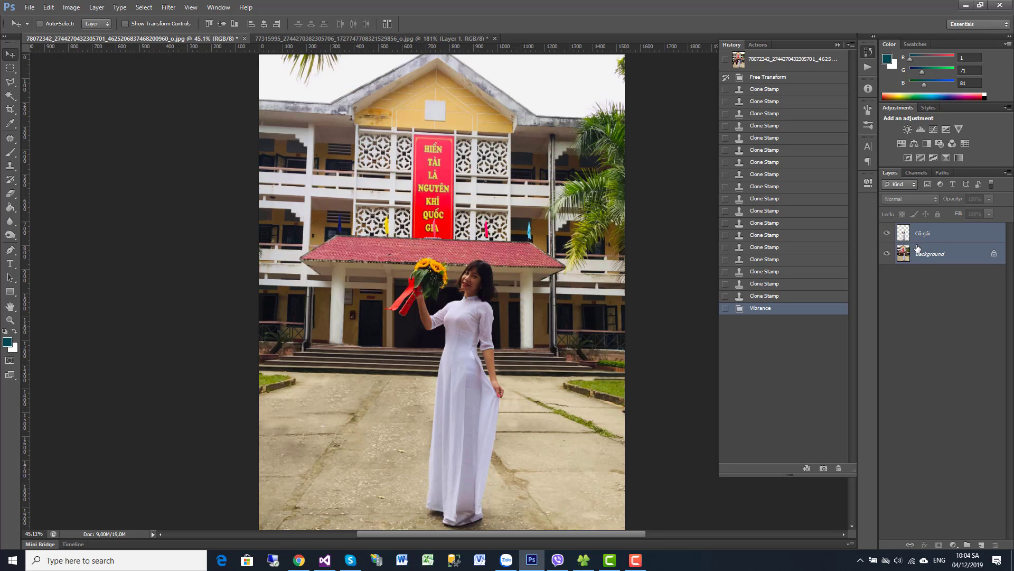
{"action": "right_click", "coordinate": [936, 260]}
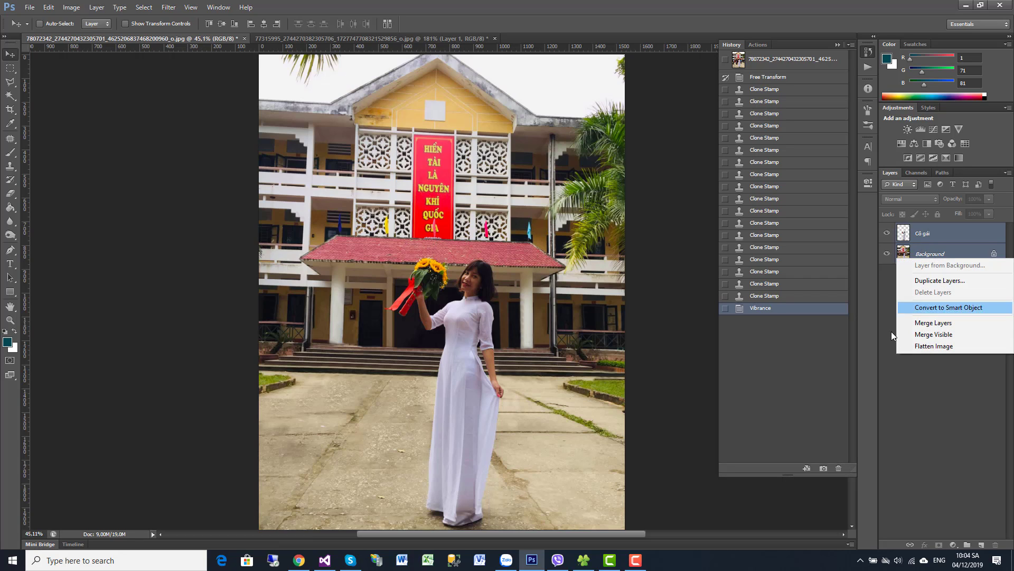
{"action": "left_click", "coordinate": [924, 323]}
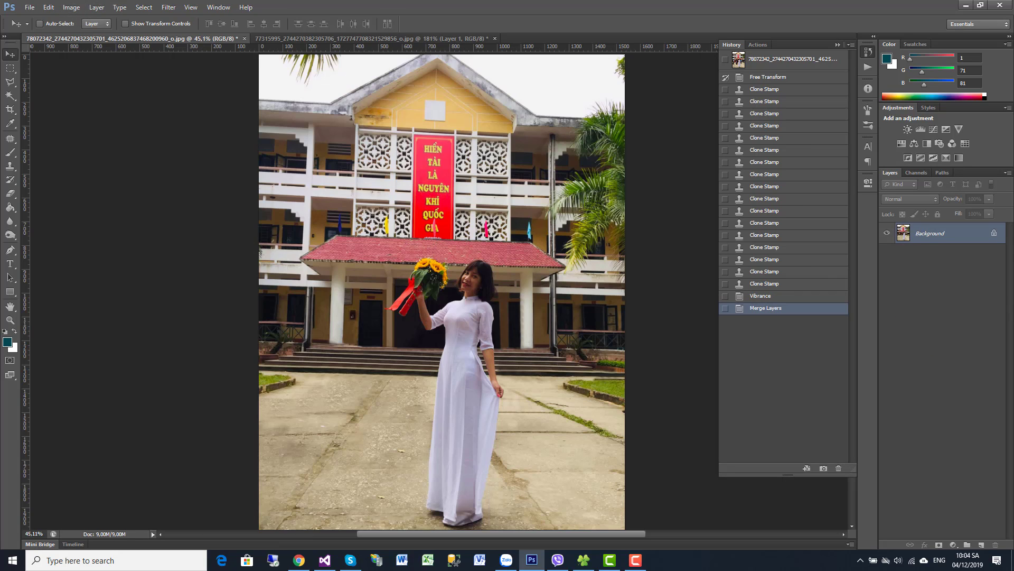
{"action": "left_click", "coordinate": [10, 320]}
{"action": "left_click", "coordinate": [458, 285]}
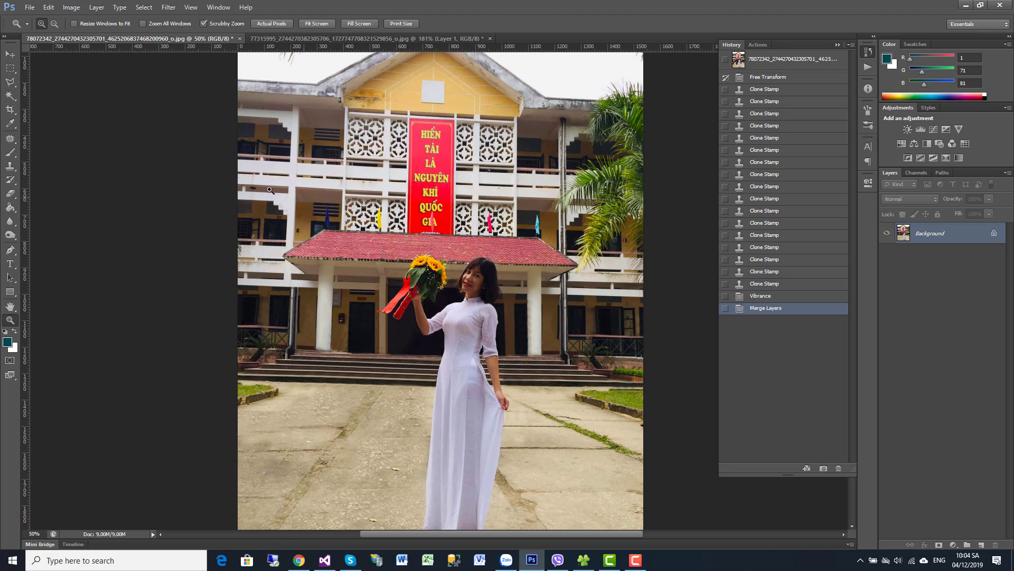
Open the Curves dialog directly from Image Adjustments, then cancel it unapplied.
{"action": "left_click", "coordinate": [71, 7]}
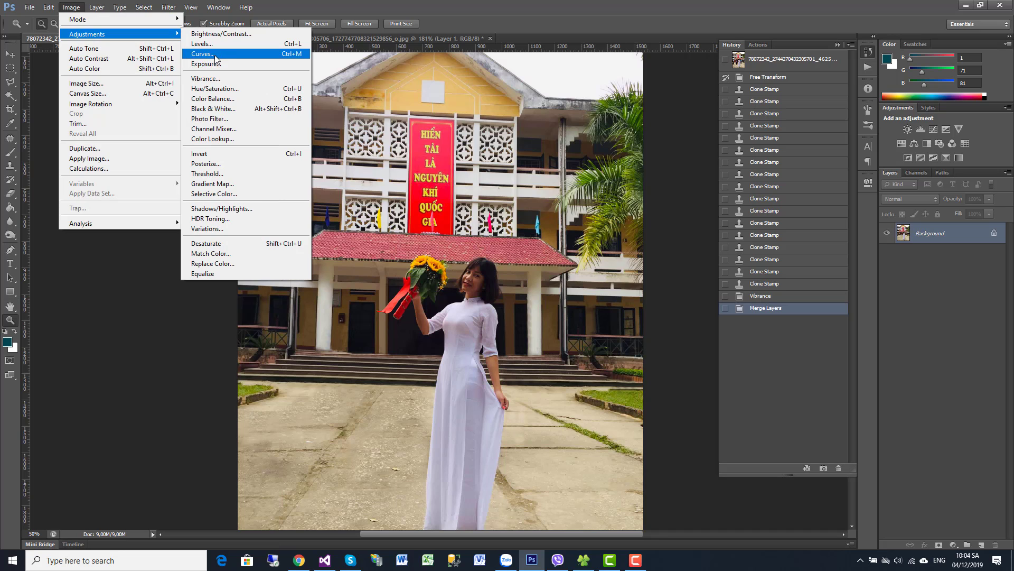
{"action": "left_click", "coordinate": [611, 227]}
{"action": "key", "text": "i"}
{"action": "key", "text": "ctrl+m"}
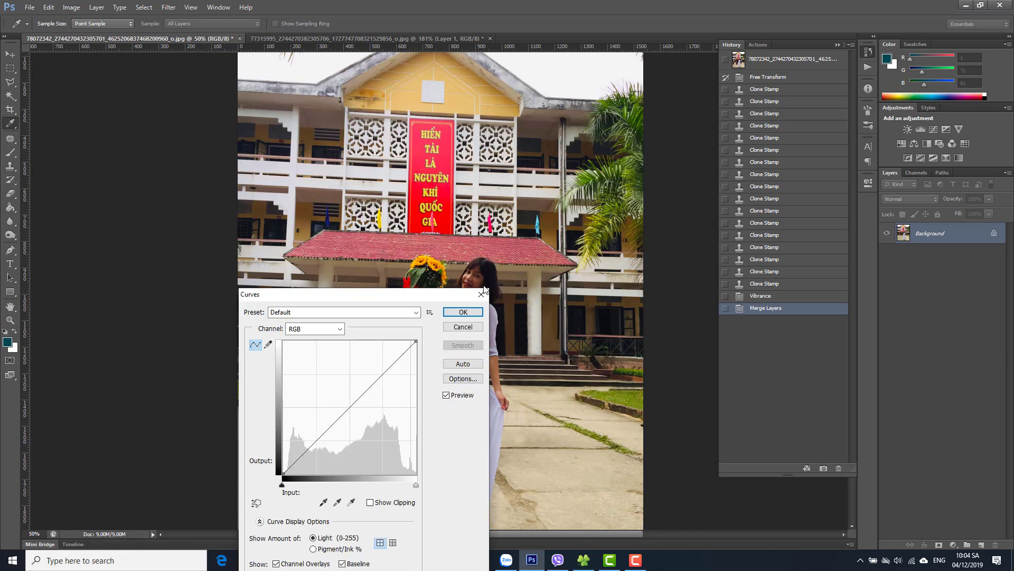
{"action": "left_click_drag", "start_coordinate": [344, 286], "coordinate": [725, 123]}
{"action": "key", "text": "Escape"}
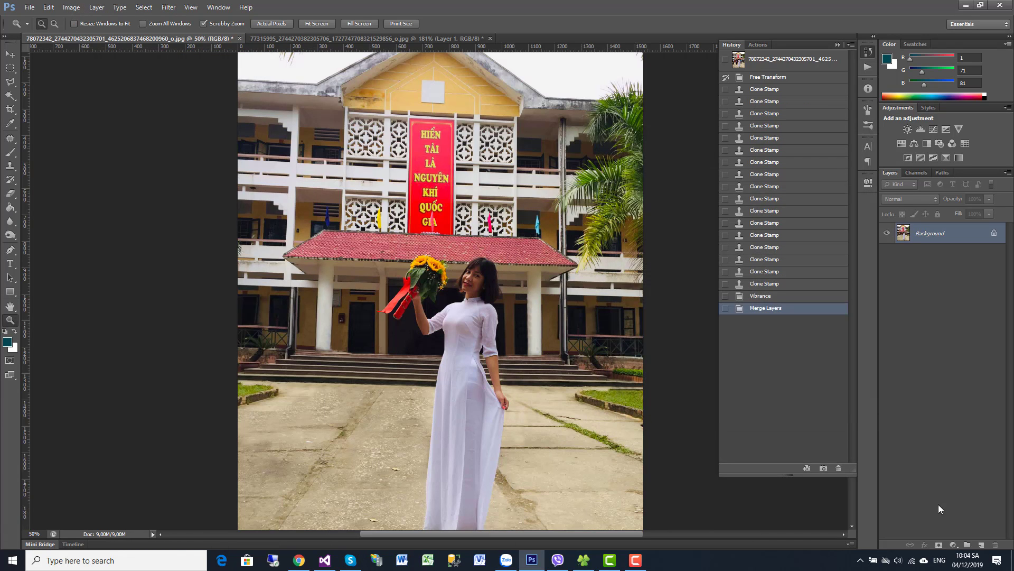
Add a Curves layer lifting the black point, then a Levels layer with midtones 0.92.
{"action": "left_click", "coordinate": [952, 544]}
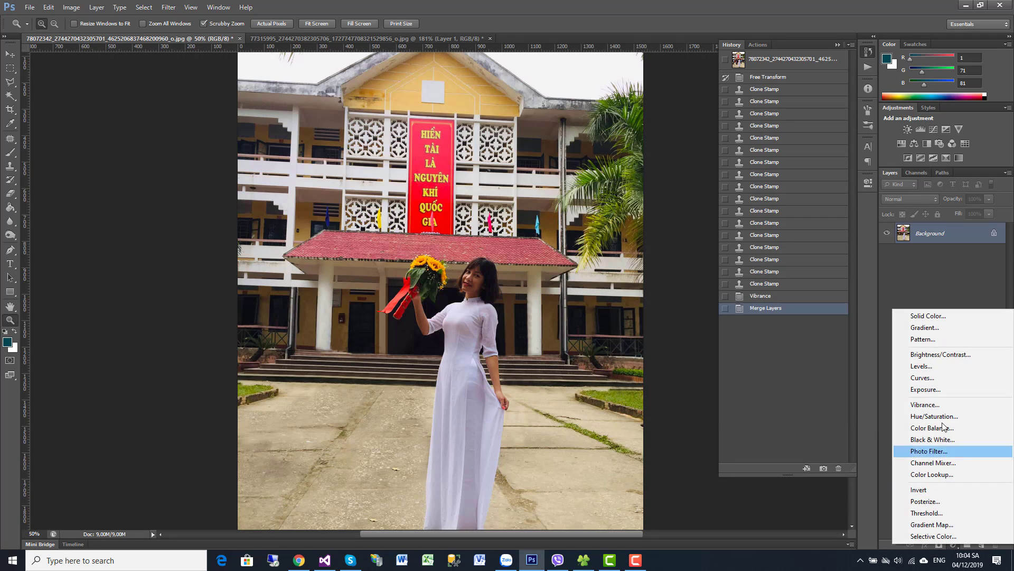
{"action": "left_click", "coordinate": [923, 377]}
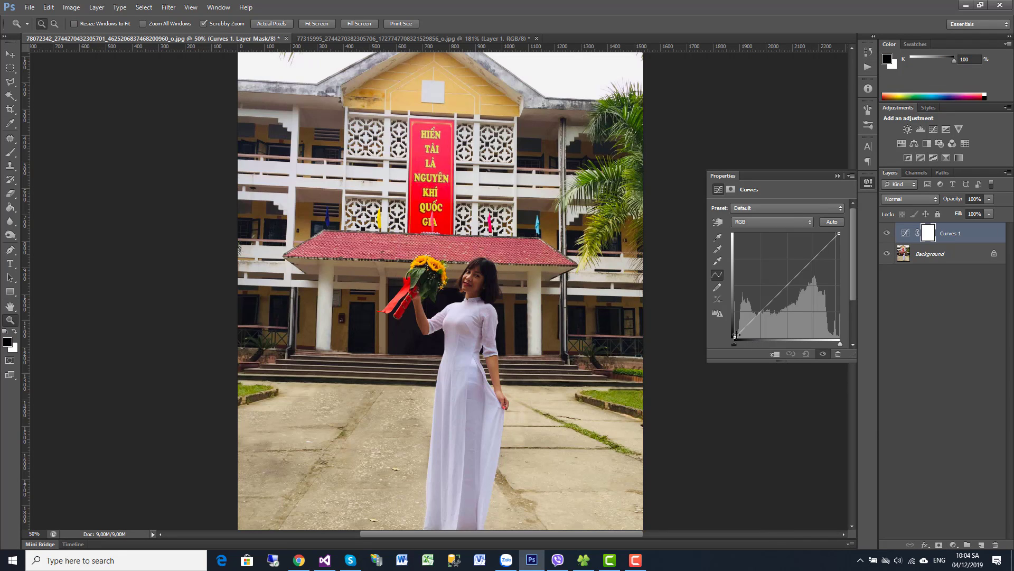
{"action": "left_click_drag", "start_coordinate": [734, 334], "coordinate": [735, 331]}
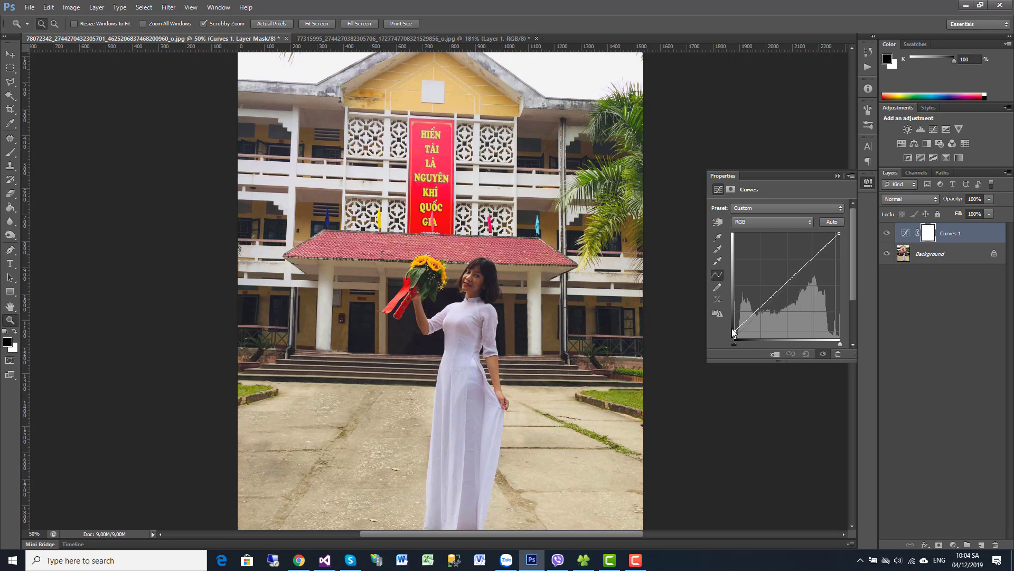
{"action": "left_click", "coordinate": [785, 280]}
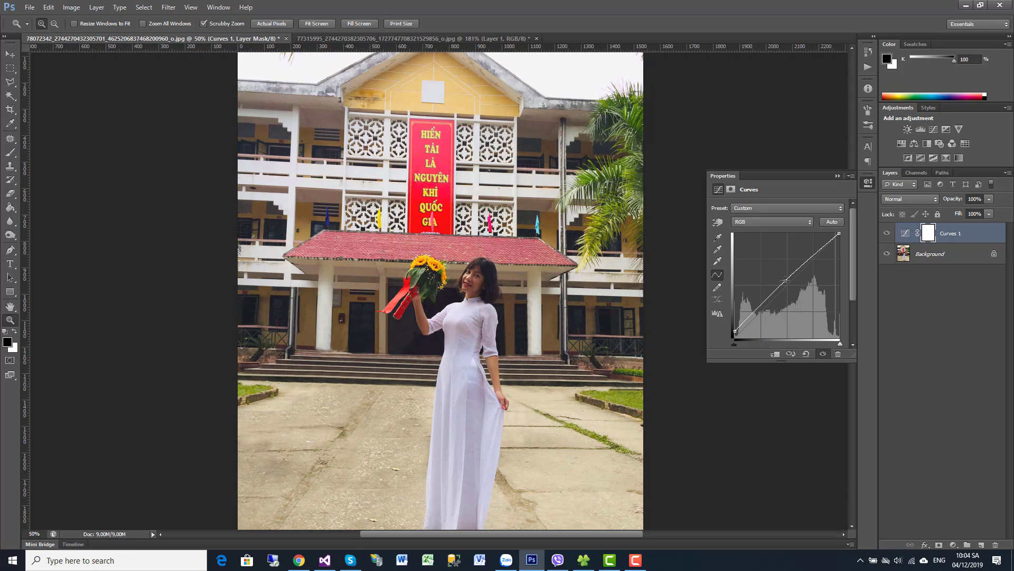
{"action": "left_click", "coordinate": [953, 544]}
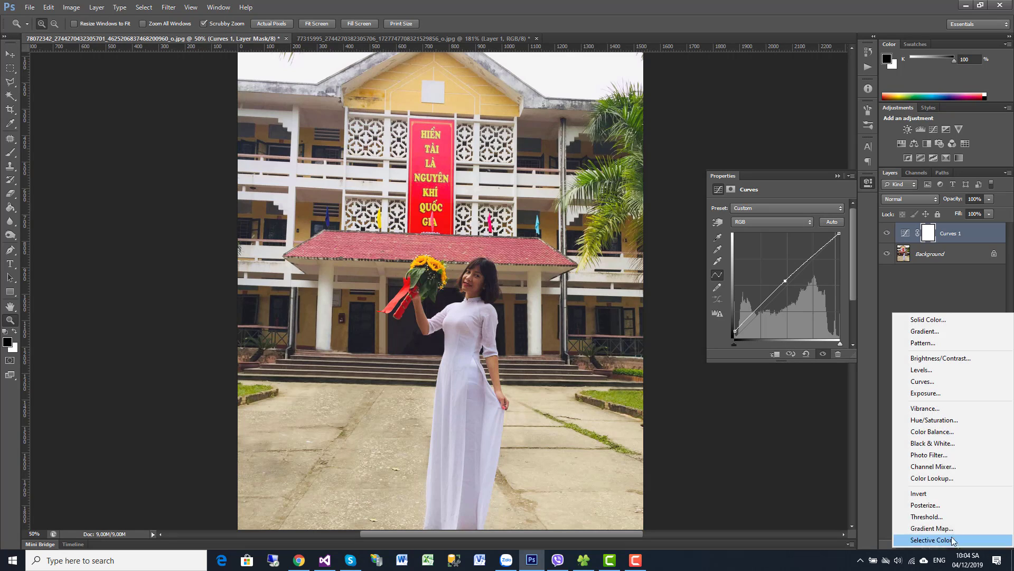
{"action": "left_click", "coordinate": [920, 370]}
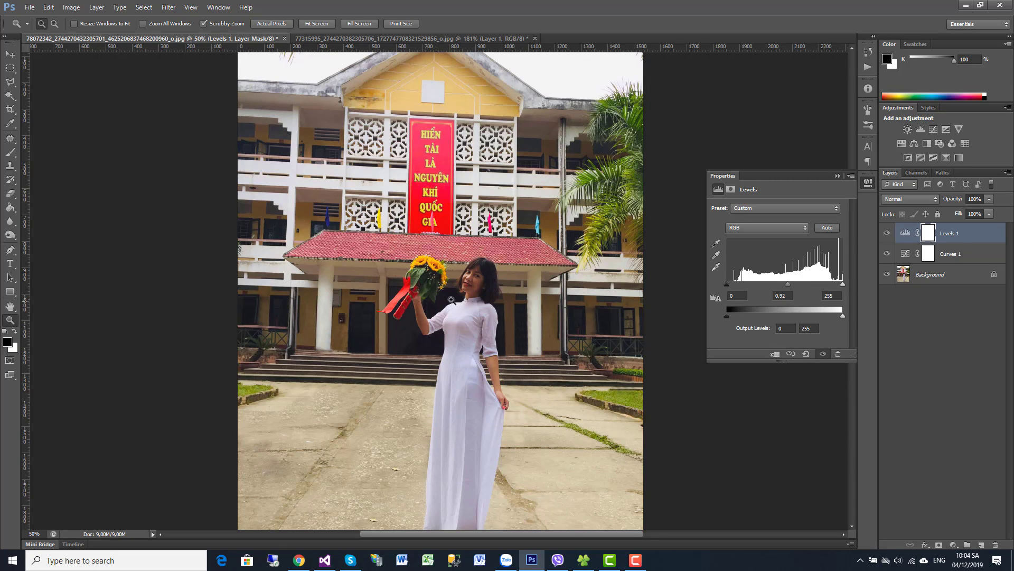
Zoom in and quick-mask the girl's face with a soft 48 px brush.
{"action": "left_click_drag", "start_coordinate": [451, 299], "coordinate": [506, 282]}
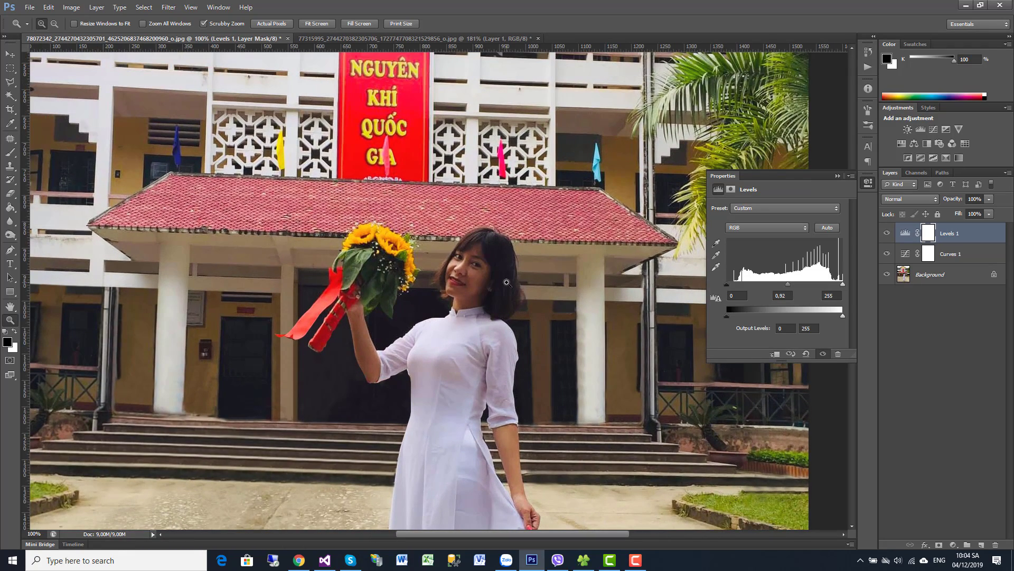
{"action": "left_click", "coordinate": [498, 279]}
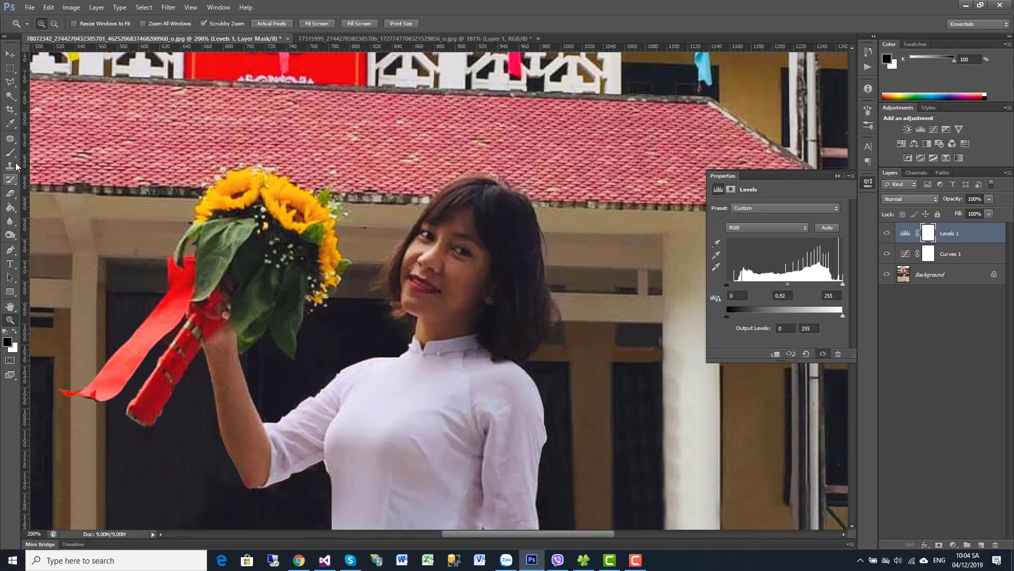
{"action": "left_click", "coordinate": [12, 155]}
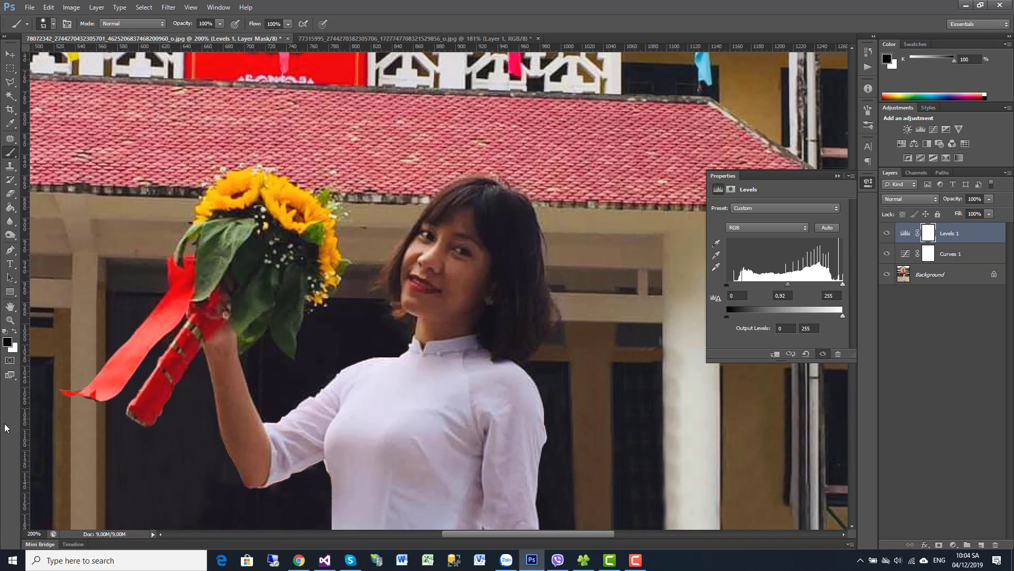
{"action": "left_click", "coordinate": [10, 360]}
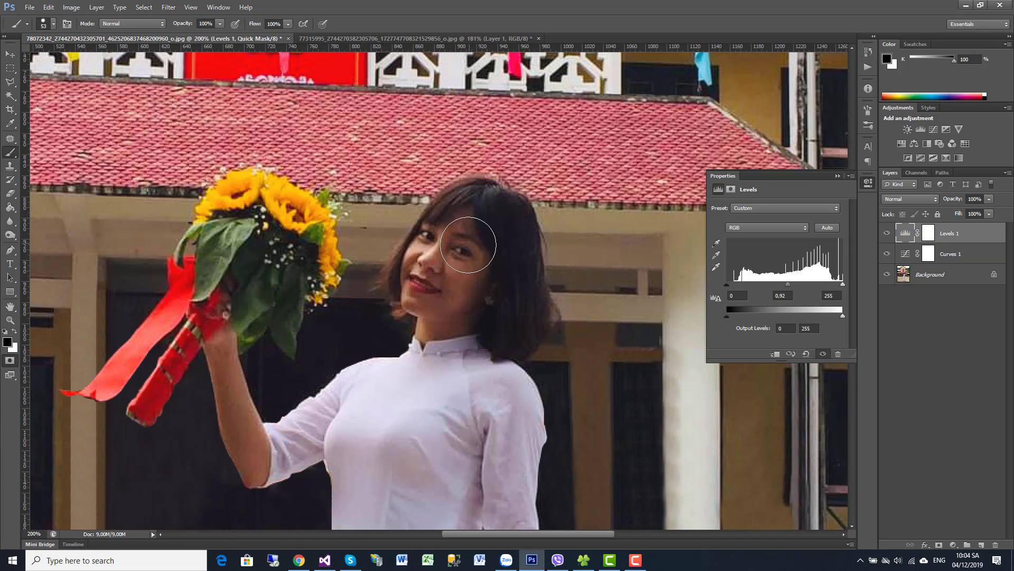
{"action": "left_click_drag", "start_coordinate": [466, 247], "coordinate": [434, 257]}
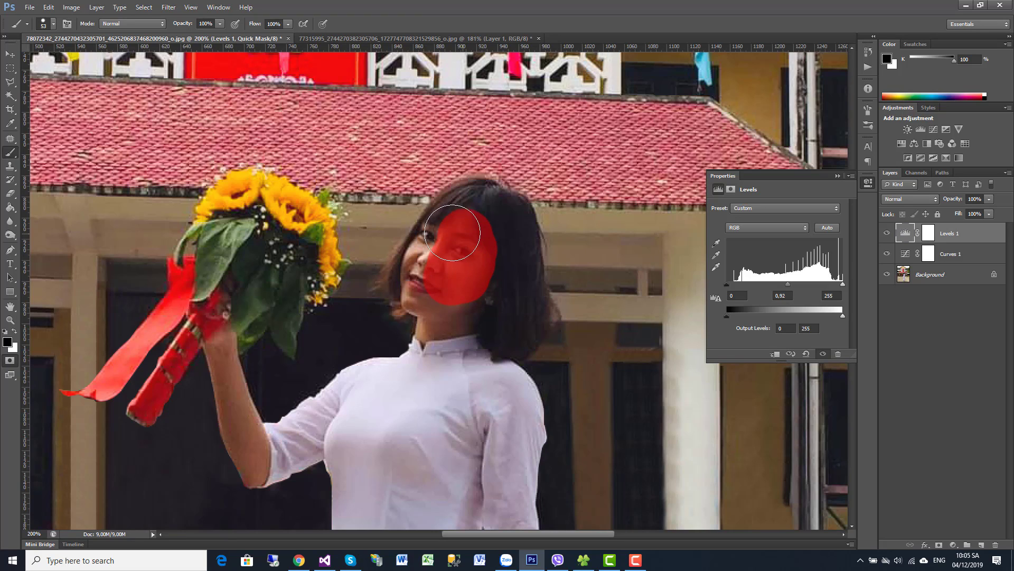
{"action": "right_click", "coordinate": [457, 254]}
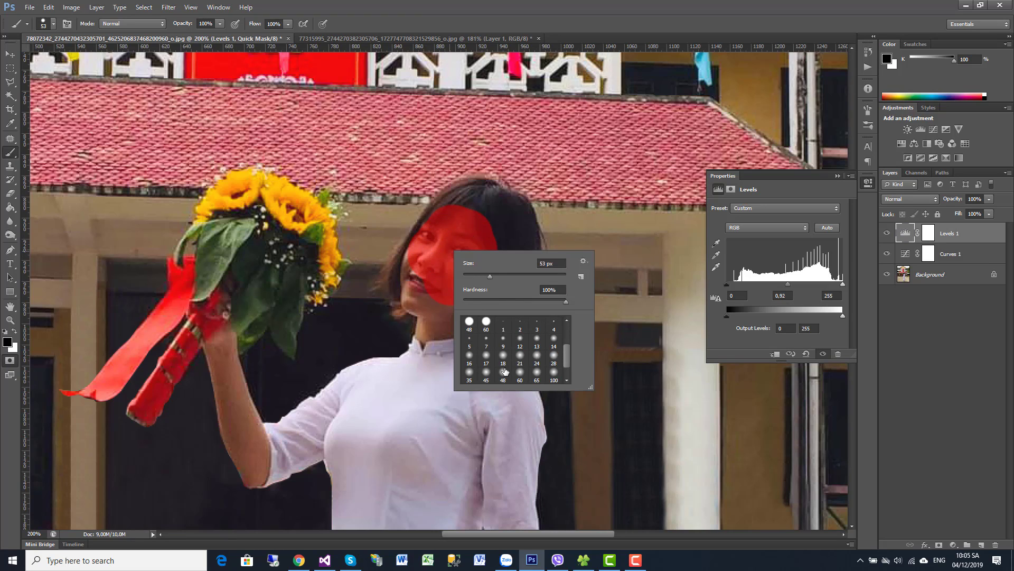
{"action": "left_click", "coordinate": [504, 371]}
{"action": "mouse_move", "coordinate": [465, 228]}
{"action": "left_mouse_down"}
{"action": "mouse_move", "coordinate": [452, 316]}
{"action": "mouse_move", "coordinate": [478, 231]}
{"action": "left_mouse_up"}
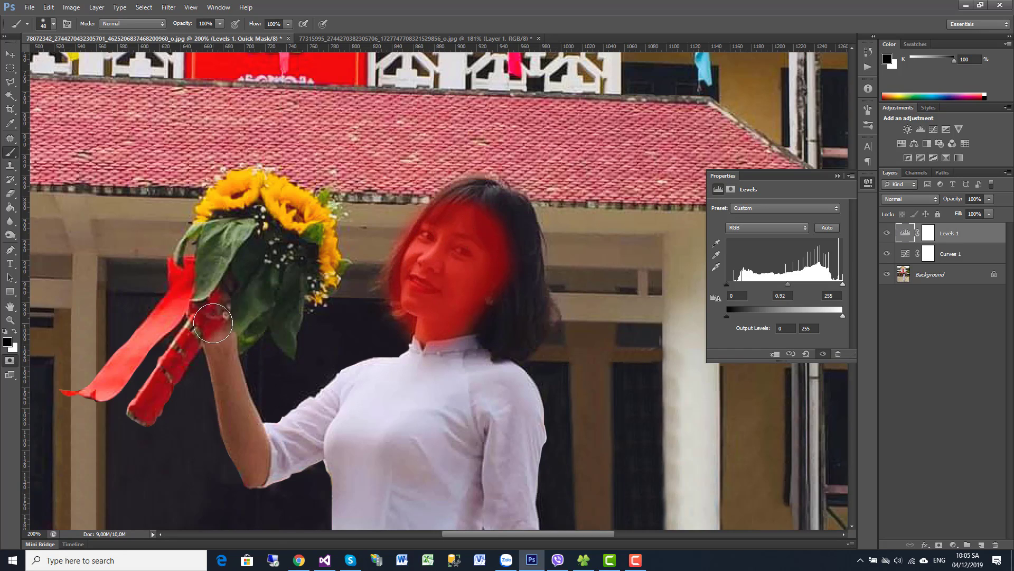
Extend the quick mask over the raised forearm and the lower arm down to the hand.
{"action": "left_click_drag", "start_coordinate": [213, 323], "coordinate": [264, 483]}
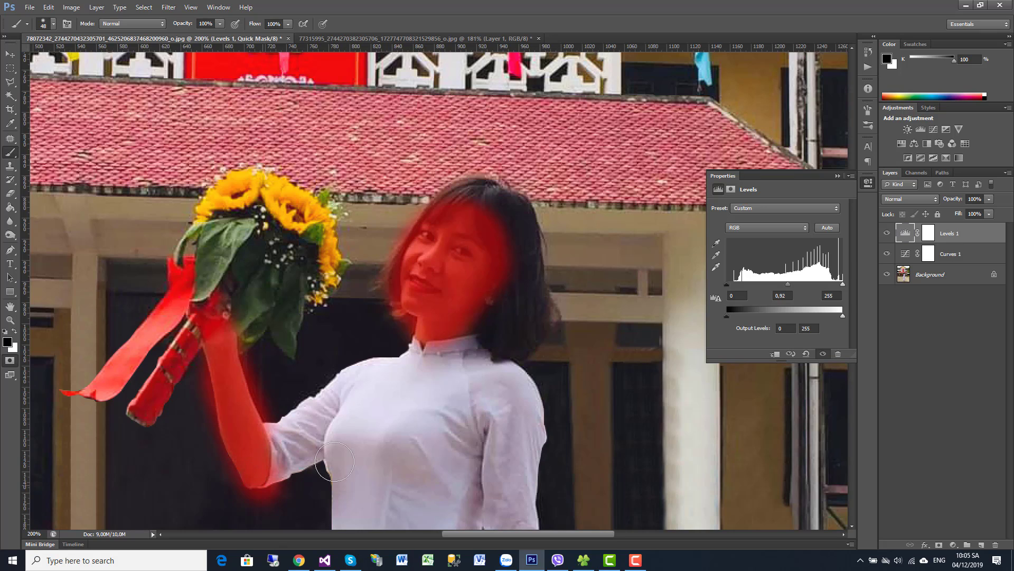
{"action": "scroll", "coordinate": [487, 275], "scroll_direction": "down", "scroll_amount": 5}
{"action": "scroll", "coordinate": [555, 220], "scroll_direction": "down", "scroll_amount": 4}
{"action": "scroll", "coordinate": [522, 286], "scroll_direction": "up", "scroll_amount": 2}
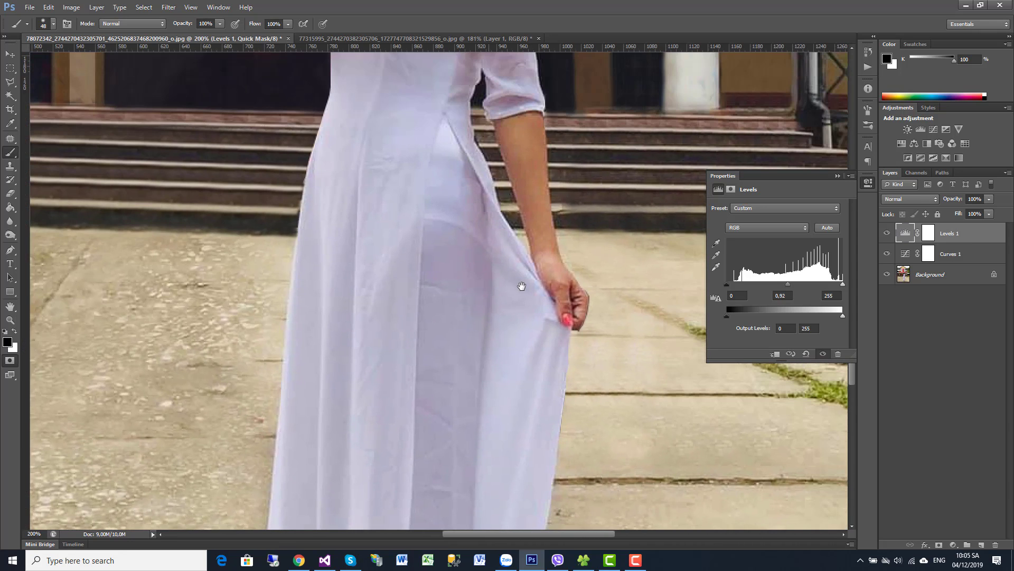
{"action": "left_click_drag", "start_coordinate": [515, 125], "coordinate": [576, 319]}
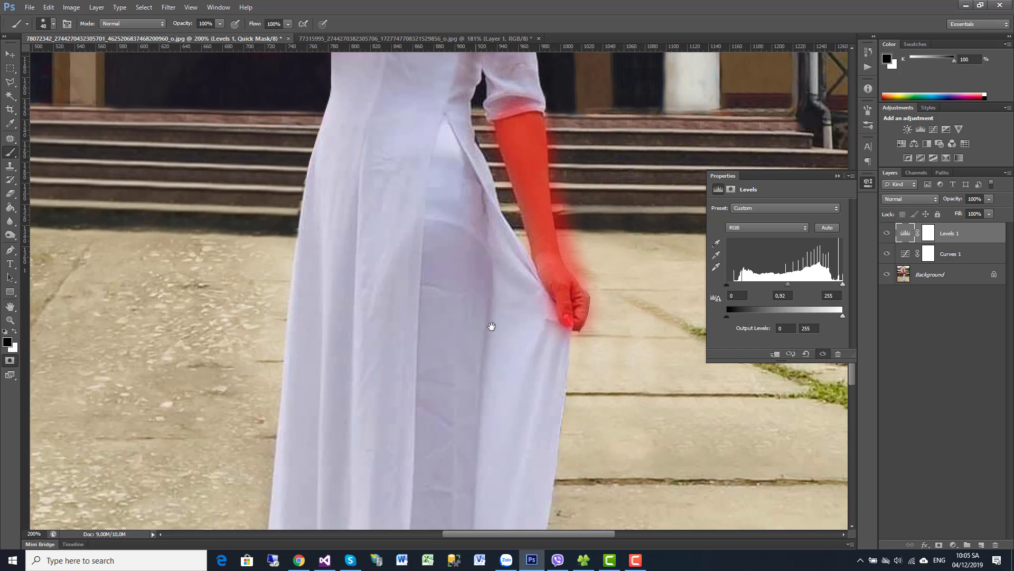
{"action": "scroll", "coordinate": [492, 326], "scroll_direction": "up", "scroll_amount": 5}
{"action": "scroll", "coordinate": [486, 242], "scroll_direction": "up", "scroll_amount": 2}
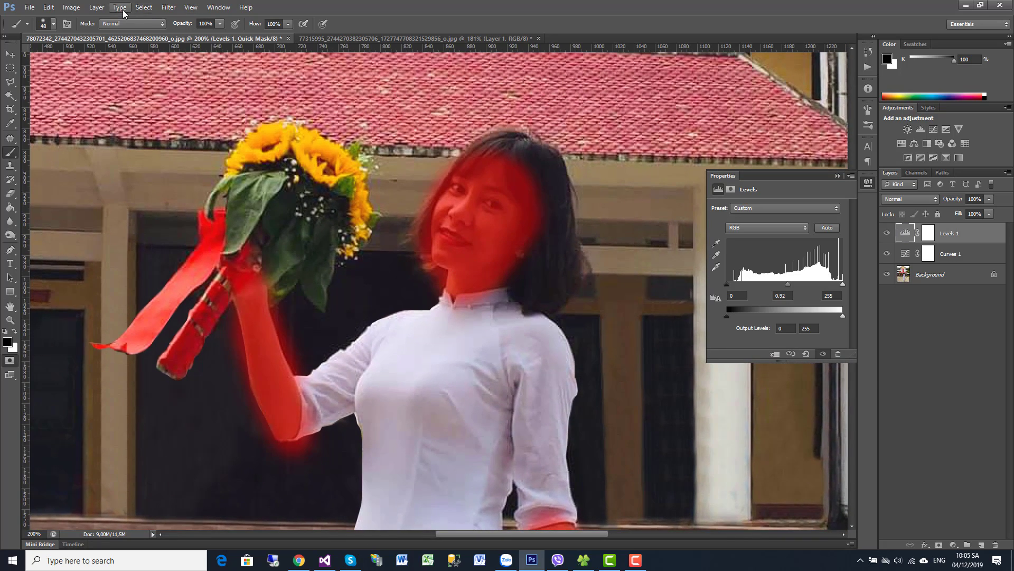
Exit Quick Mask and invert the selection onto the masked skin.
{"action": "left_click", "coordinate": [144, 7]}
{"action": "left_click", "coordinate": [145, 8]}
{"action": "left_click", "coordinate": [9, 360]}
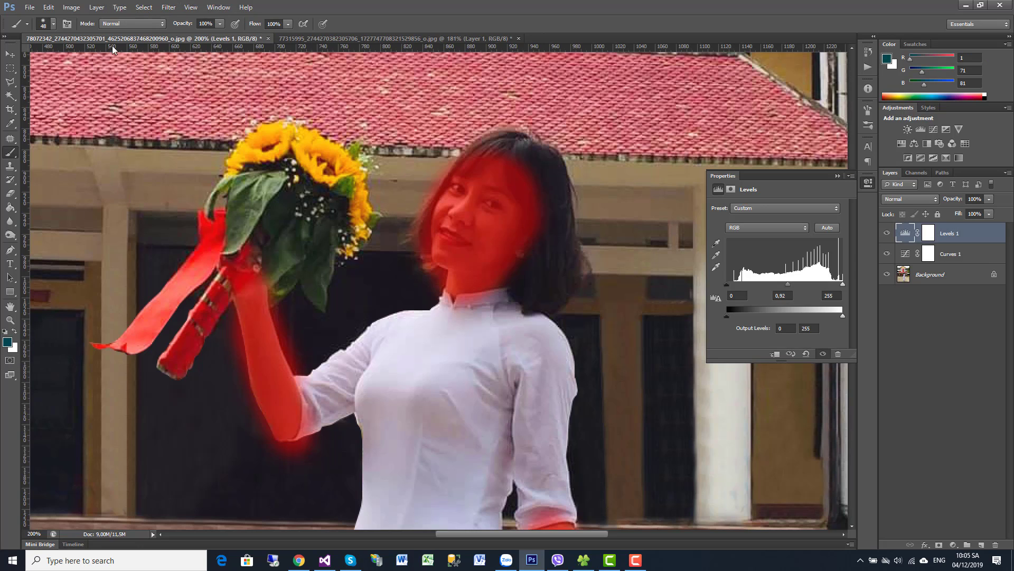
{"action": "left_click", "coordinate": [143, 8]}
{"action": "left_click", "coordinate": [158, 49]}
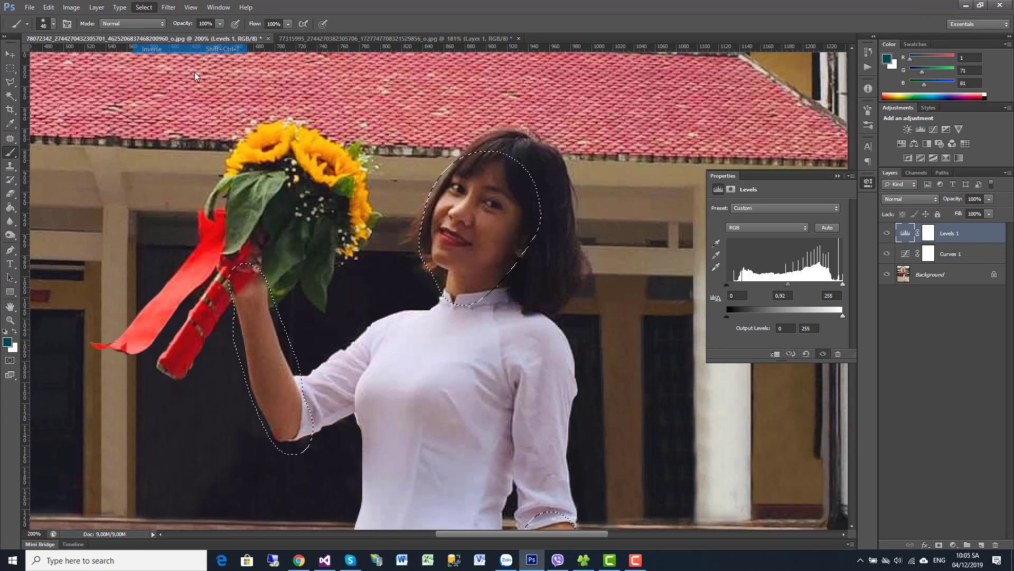
Copy the selected skin from the Background onto a new Layer 1.
{"action": "left_click", "coordinate": [97, 8]}
{"action": "mouse_move", "coordinate": [119, 30]}
{"action": "left_click", "coordinate": [243, 64]}
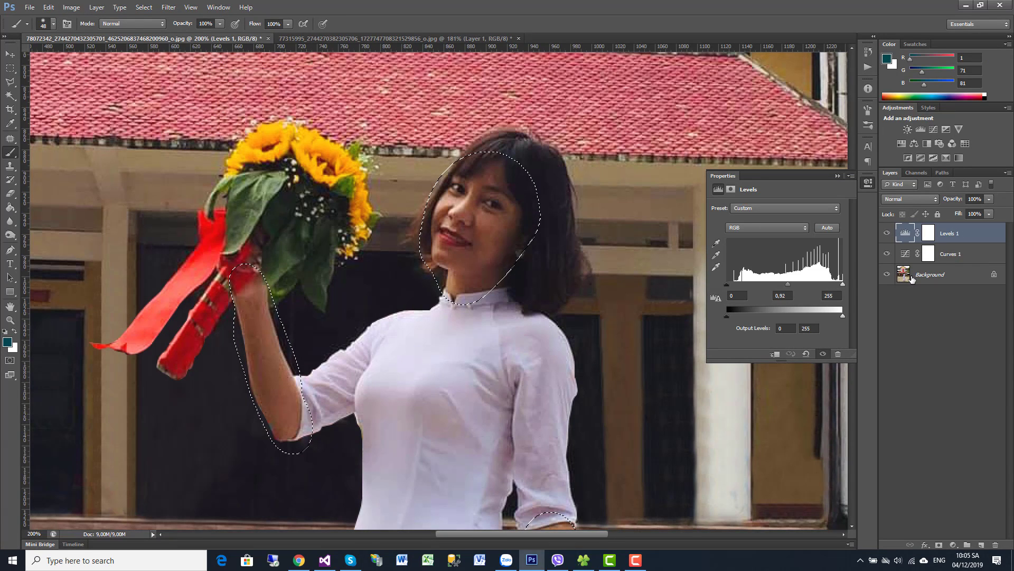
{"action": "left_click", "coordinate": [912, 281]}
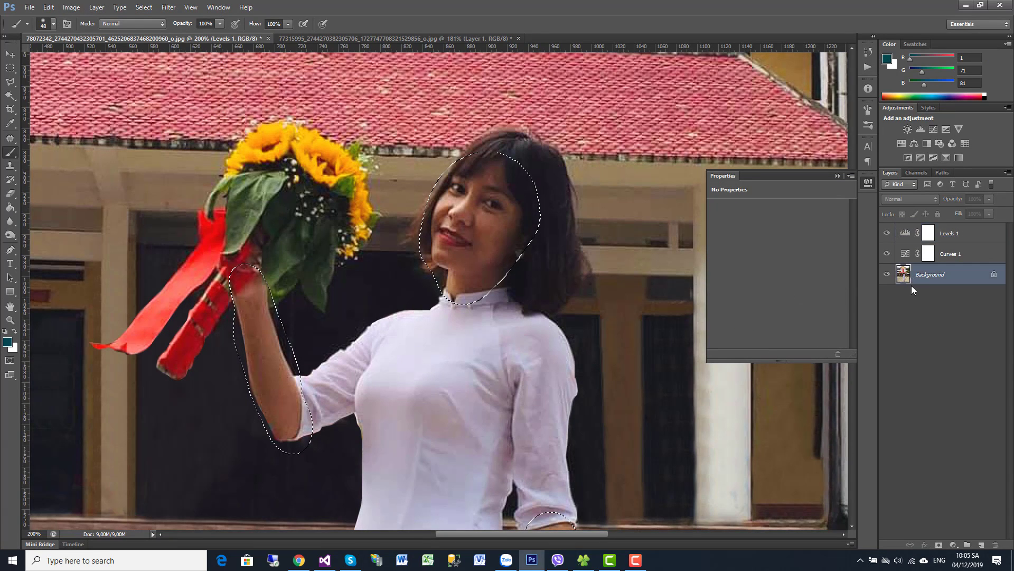
{"action": "left_click", "coordinate": [97, 8]}
{"action": "mouse_move", "coordinate": [102, 19]}
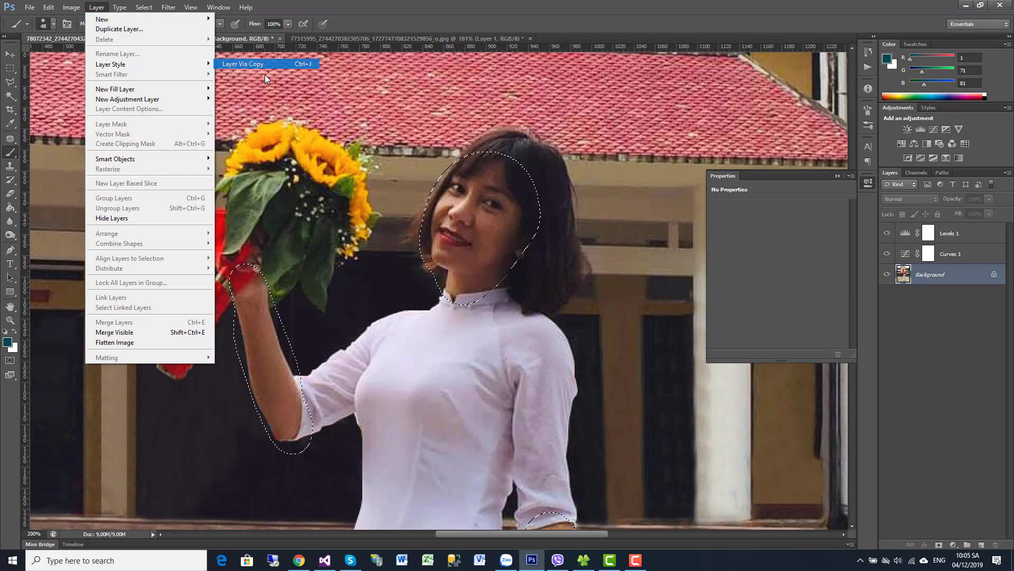
{"action": "left_click", "coordinate": [264, 64]}
{"action": "left_click", "coordinate": [9, 55]}
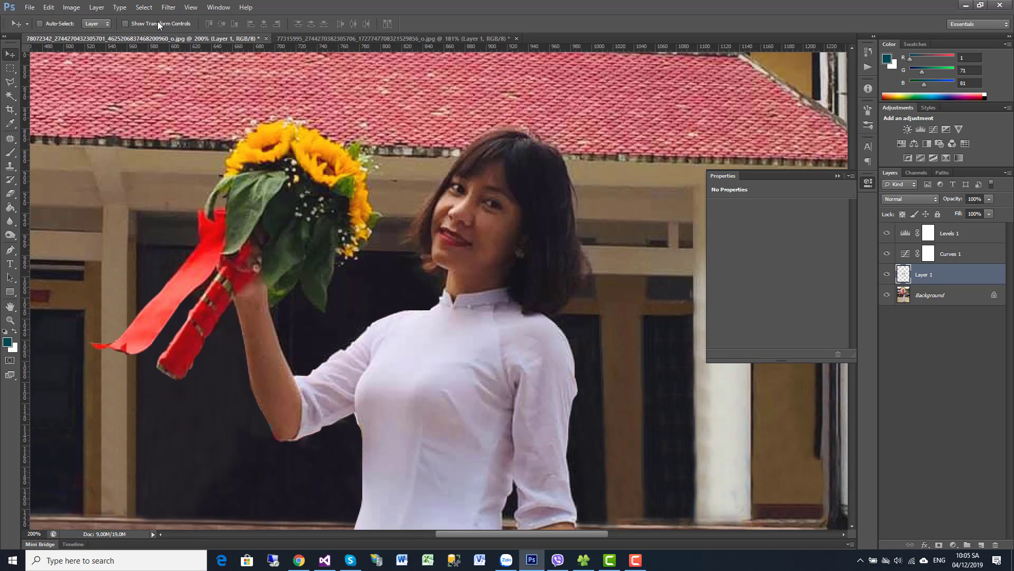
{"action": "left_click", "coordinate": [72, 8]}
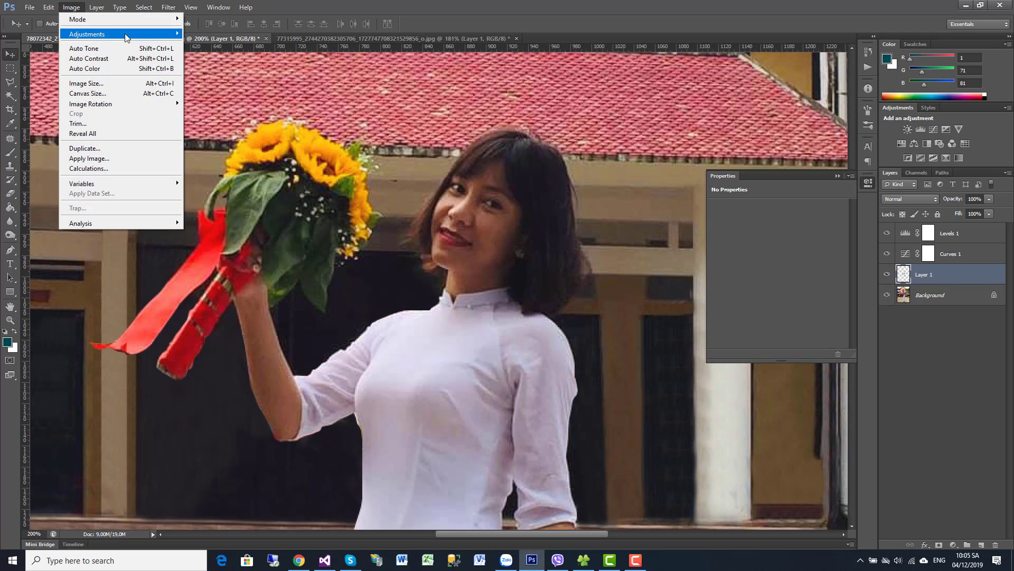
{"action": "left_click", "coordinate": [664, 144]}
Apply a Brightness/Contrast adjustment to the skin layer and zoom out to the whole photo.
{"action": "key", "text": "i"}
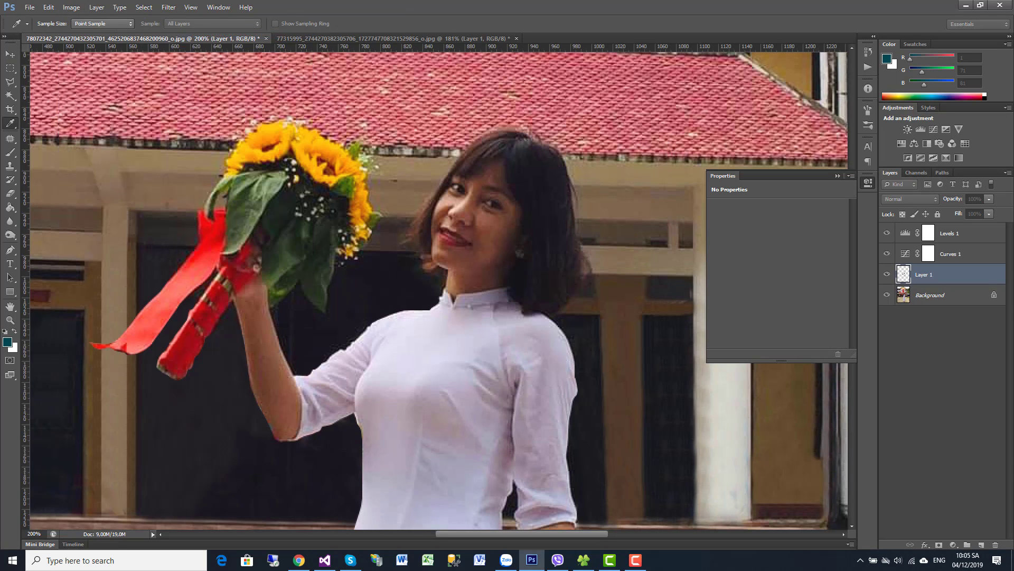
{"action": "mouse_move", "coordinate": [535, 214]}
{"action": "left_mouse_down"}
{"action": "mouse_move", "coordinate": [701, 168]}
{"action": "mouse_move", "coordinate": [690, 195]}
{"action": "left_mouse_up"}
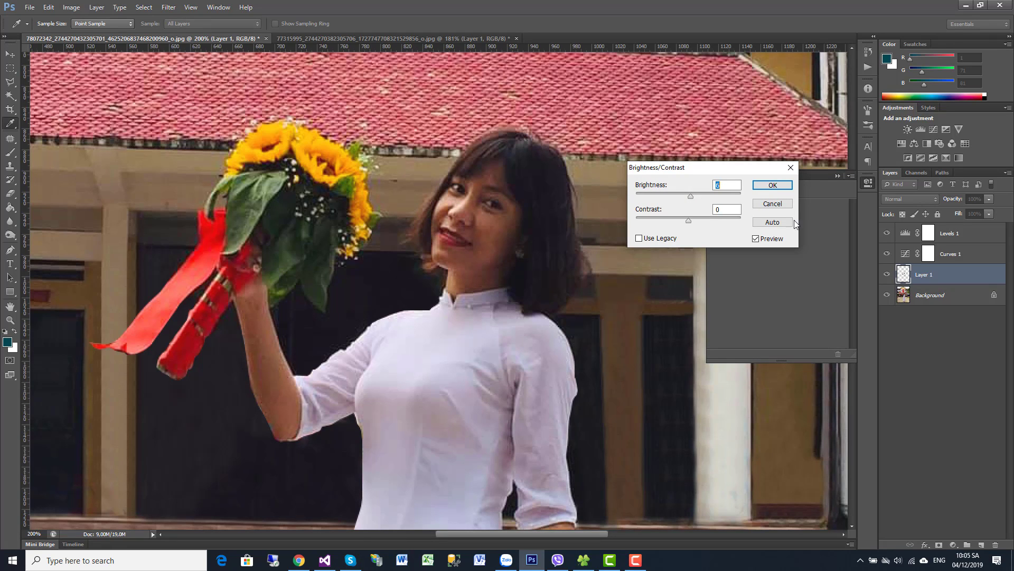
{"action": "left_click", "coordinate": [772, 185]}
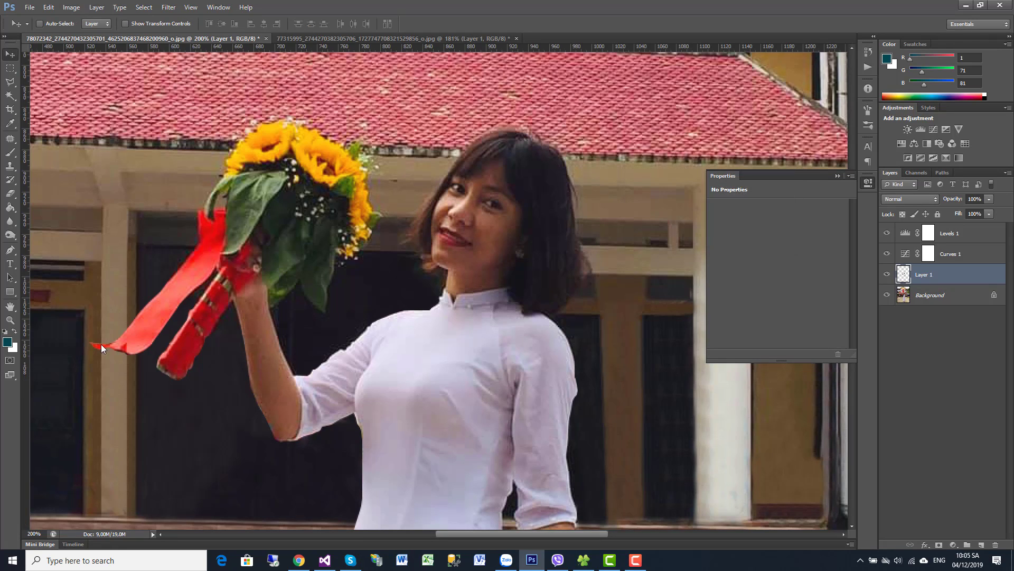
{"action": "left_click", "coordinate": [10, 320]}
{"action": "left_click", "coordinate": [420, 337], "text": "alt"}
{"action": "left_click", "coordinate": [420, 337], "text": "alt"}
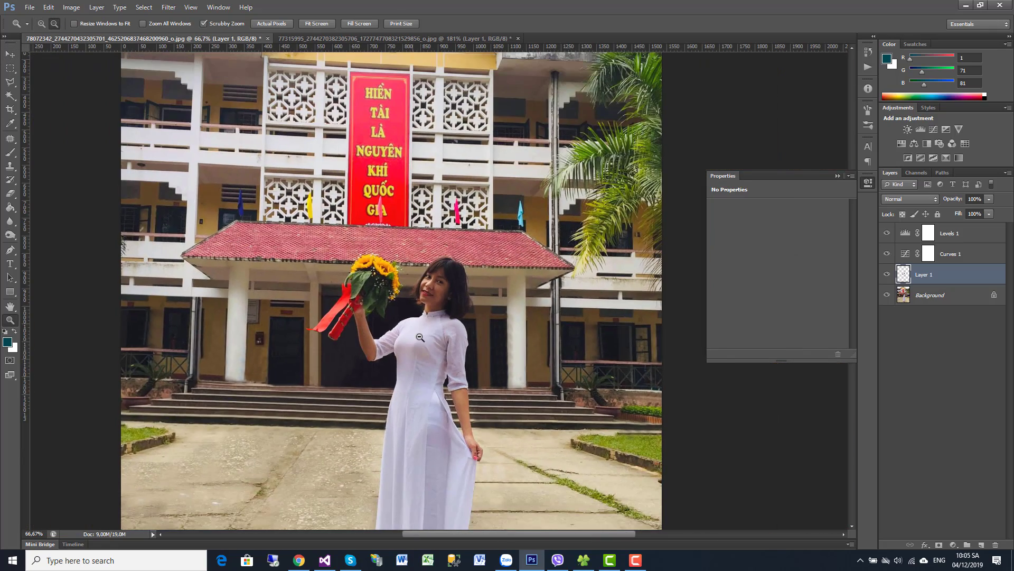
{"action": "left_click", "coordinate": [472, 392], "text": "alt"}
{"action": "left_click", "coordinate": [465, 403]}
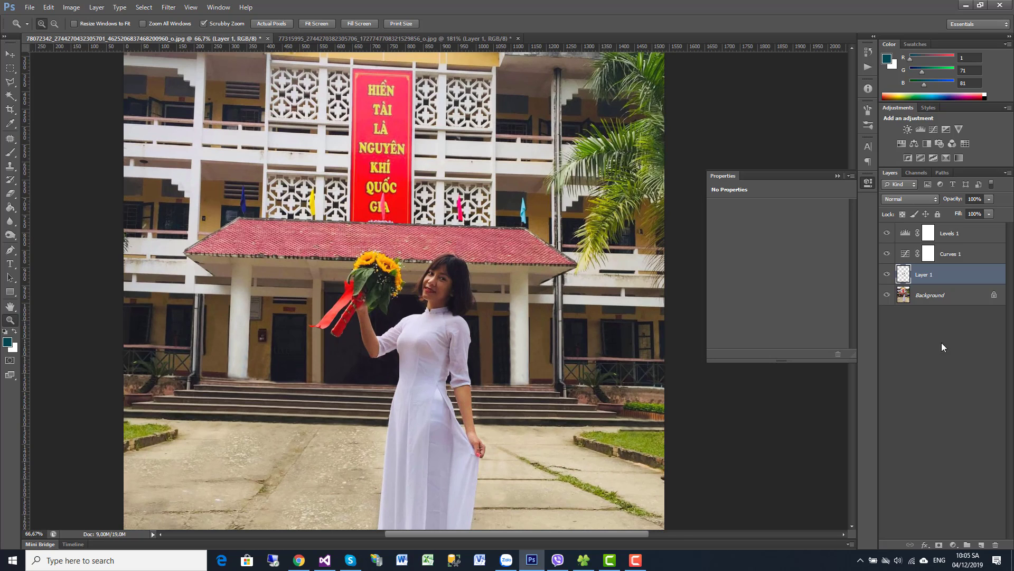
Add a Curves 2 layer clipped to Layer 1 with a raised curve, then reselect Layer 1.
{"action": "left_click", "coordinate": [953, 545]}
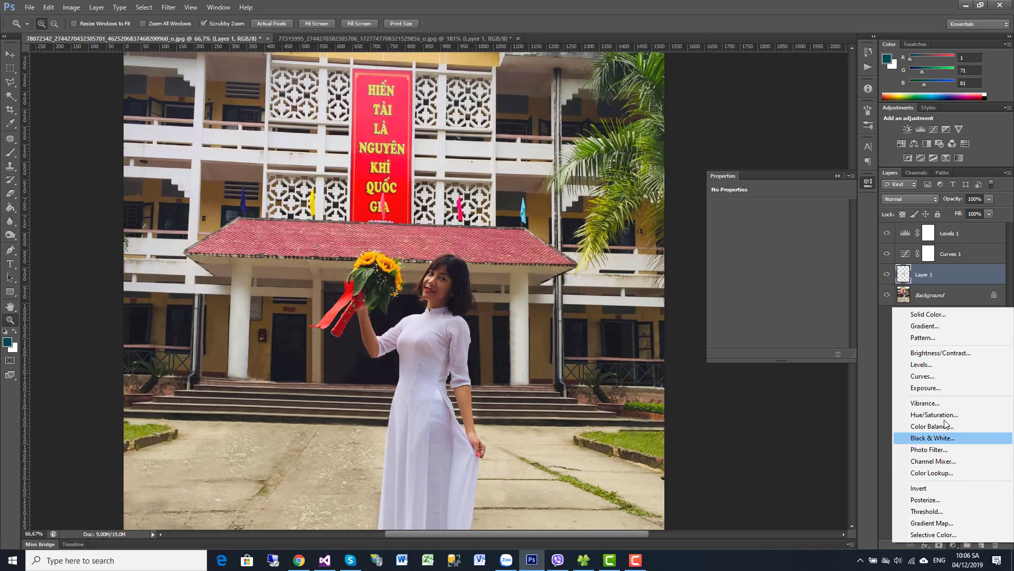
{"action": "left_click", "coordinate": [931, 378]}
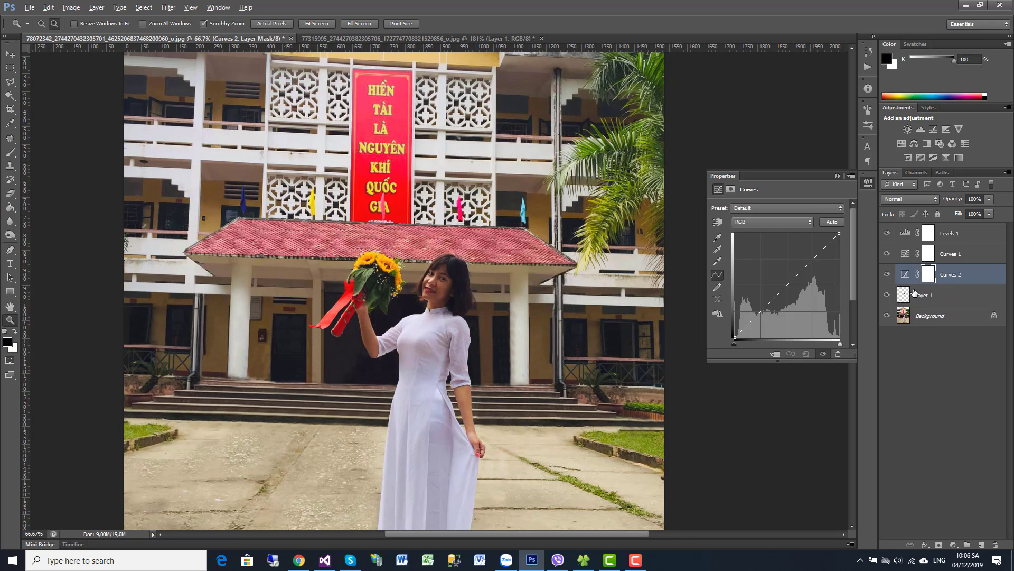
{"action": "key", "text": "ctrl+alt+g"}
{"action": "left_click_drag", "start_coordinate": [787, 284], "coordinate": [784, 282]}
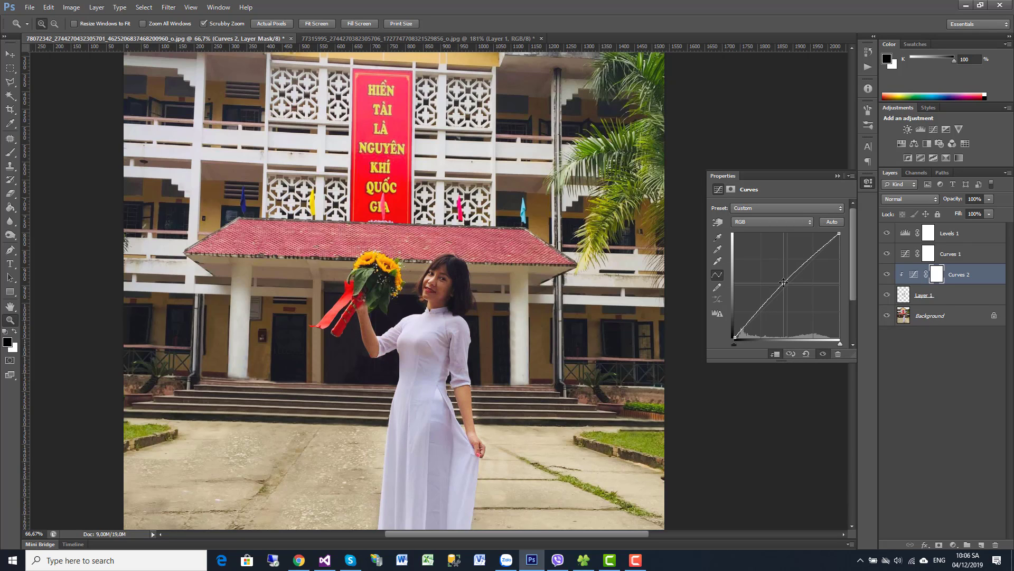
{"action": "left_click", "coordinate": [873, 184]}
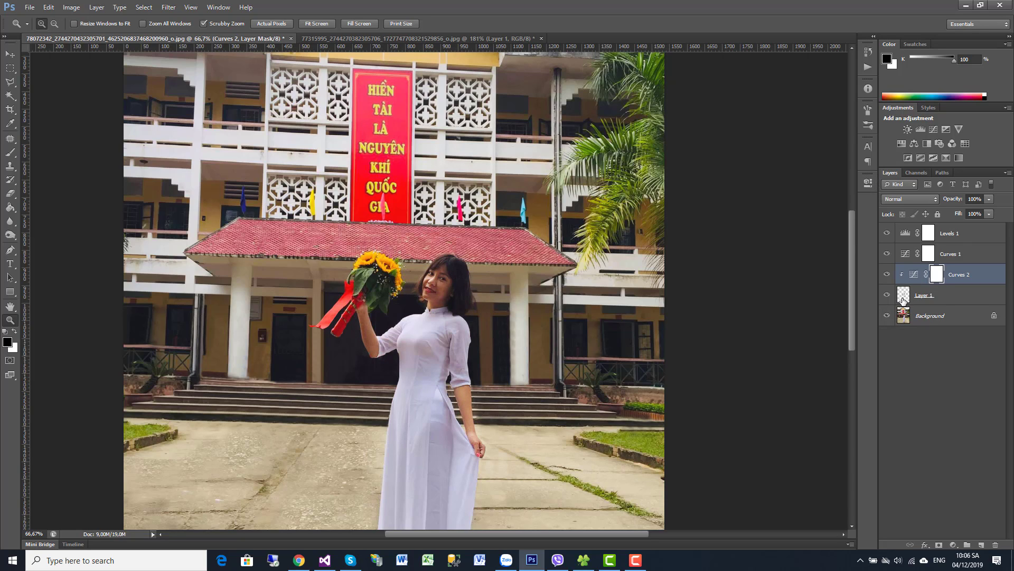
{"action": "left_click", "coordinate": [904, 300]}
{"action": "left_click", "coordinate": [168, 6]}
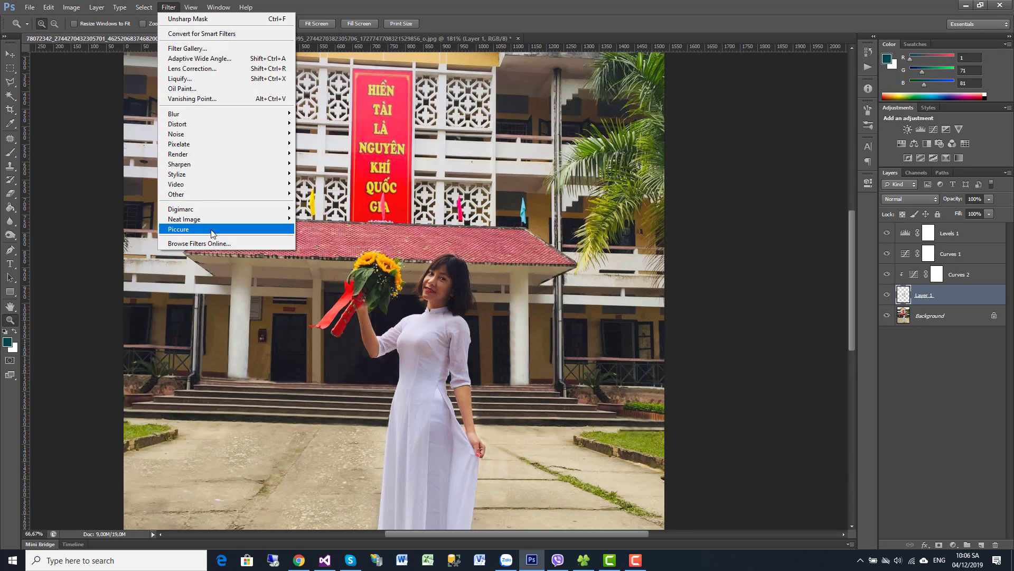
Run Neat Image Reduce Noise on Layer 1 with 40% luminance and 55% chrominance reduction.
{"action": "left_click", "coordinate": [334, 222]}
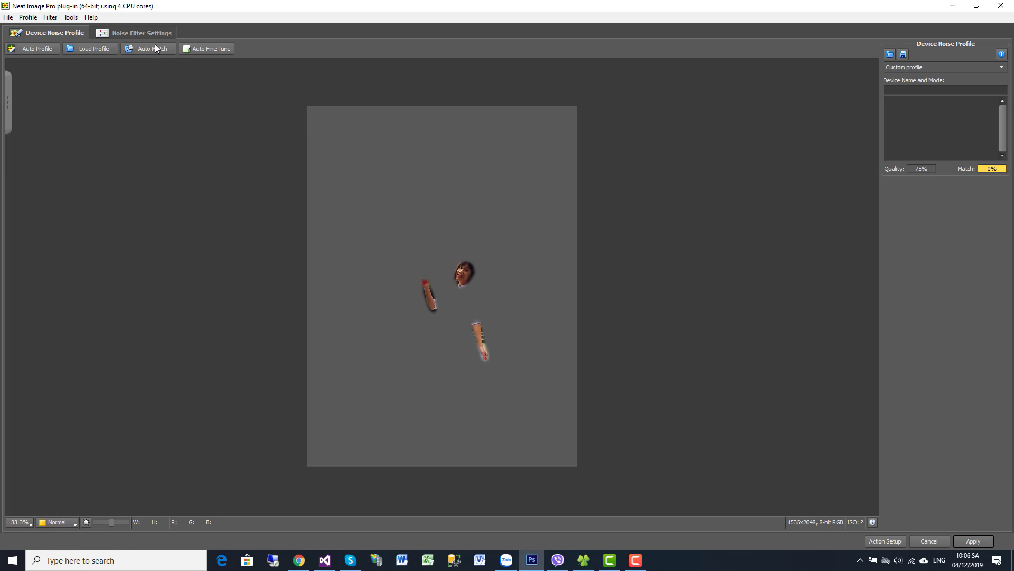
{"action": "left_click", "coordinate": [143, 34]}
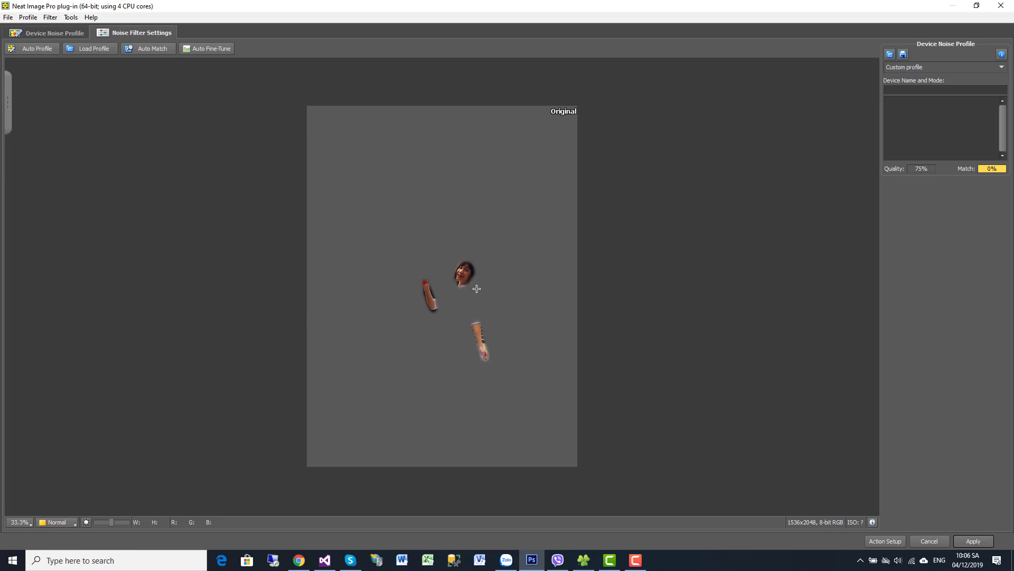
{"action": "scroll", "coordinate": [473, 285], "scroll_direction": "up", "scroll_amount": 5}
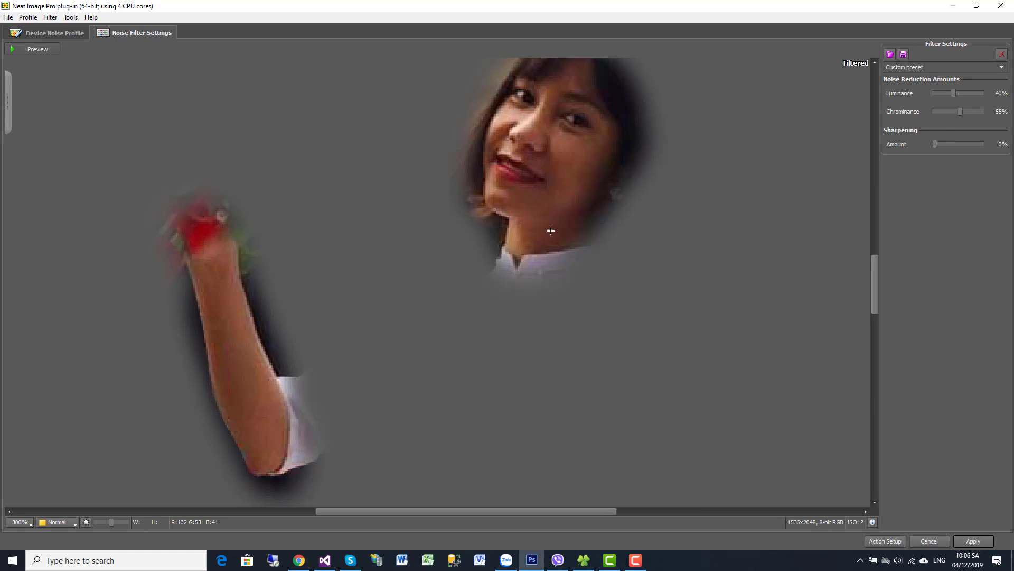
{"action": "left_click", "coordinate": [979, 537]}
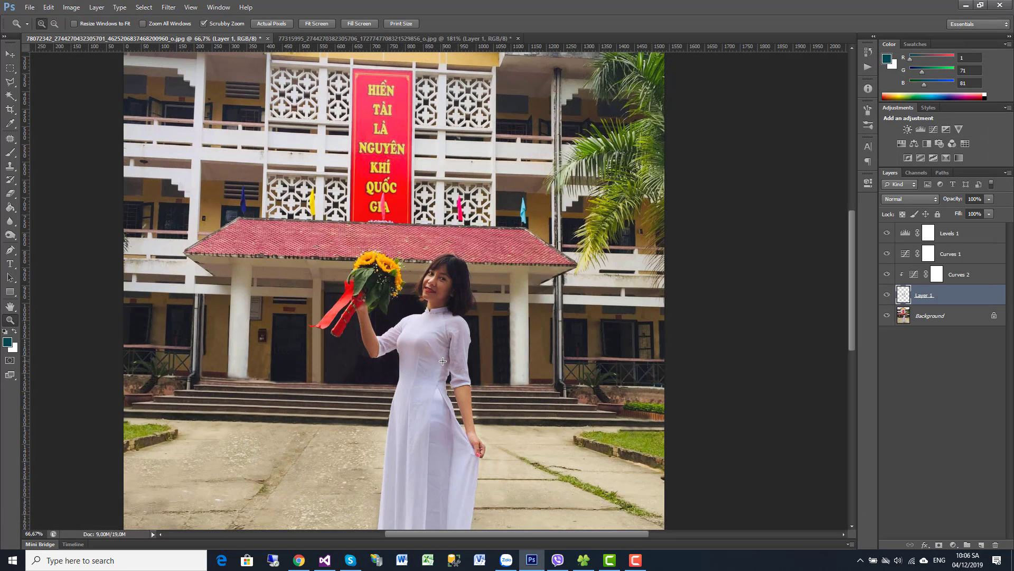
Soften the facial skin with the Blur Tool at about 9 px.
{"action": "left_click_drag", "start_coordinate": [442, 361], "coordinate": [403, 349]}
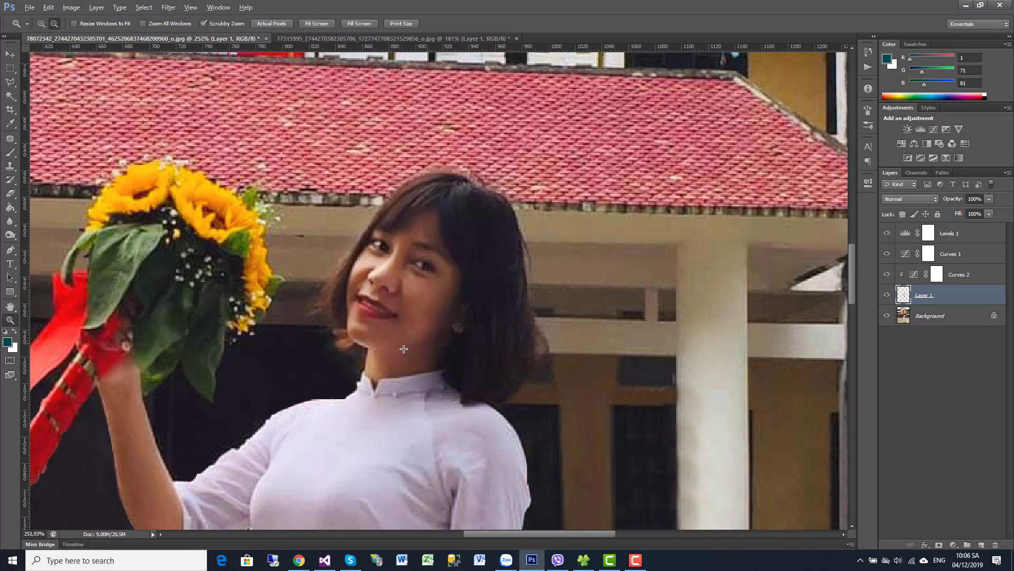
{"action": "left_click", "coordinate": [9, 221]}
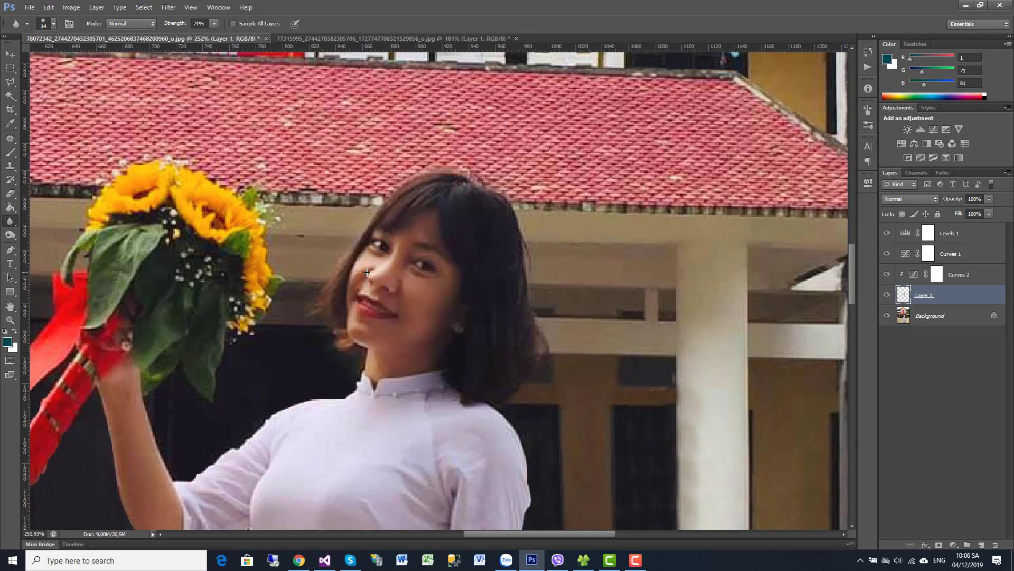
{"action": "scroll", "coordinate": [353, 287], "scroll_direction": "up", "scroll_amount": 2}
{"action": "scroll", "coordinate": [353, 287], "scroll_direction": "up", "scroll_amount": 1}
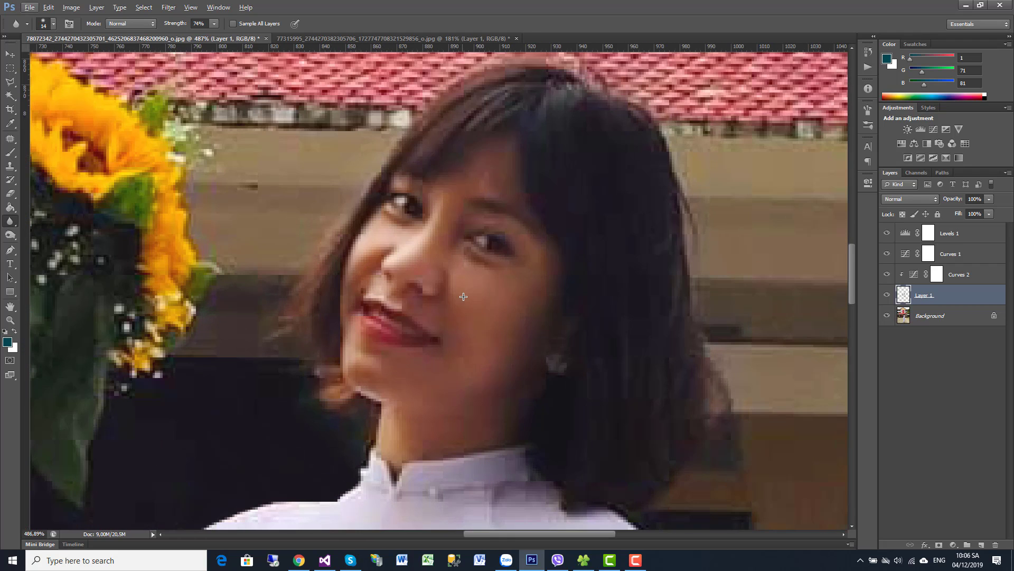
{"action": "right_click", "coordinate": [487, 321]}
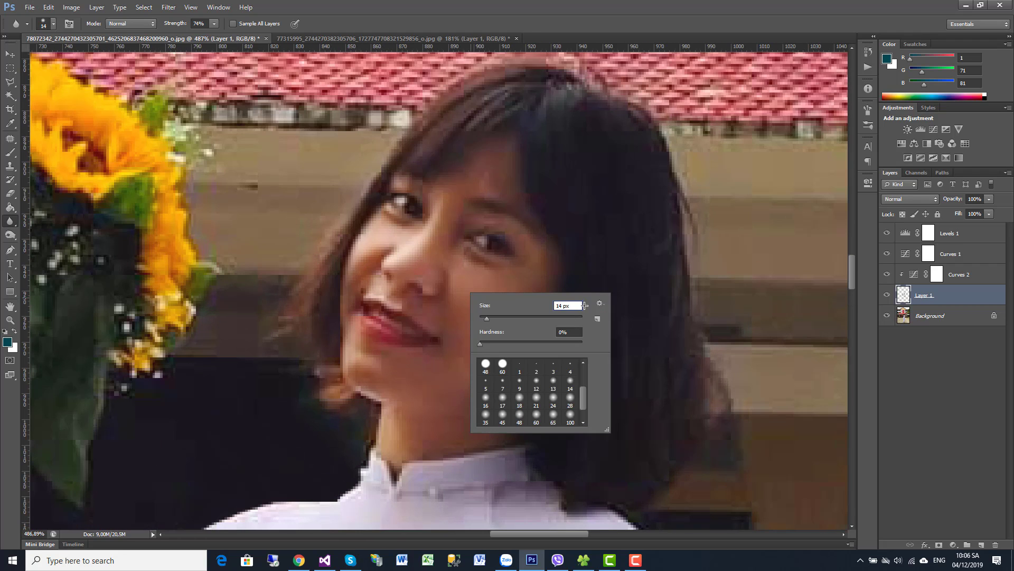
{"action": "key", "text": "Down"}
{"action": "key", "text": "Down"}
{"action": "key", "text": "Down"}
{"action": "key", "text": "Return"}
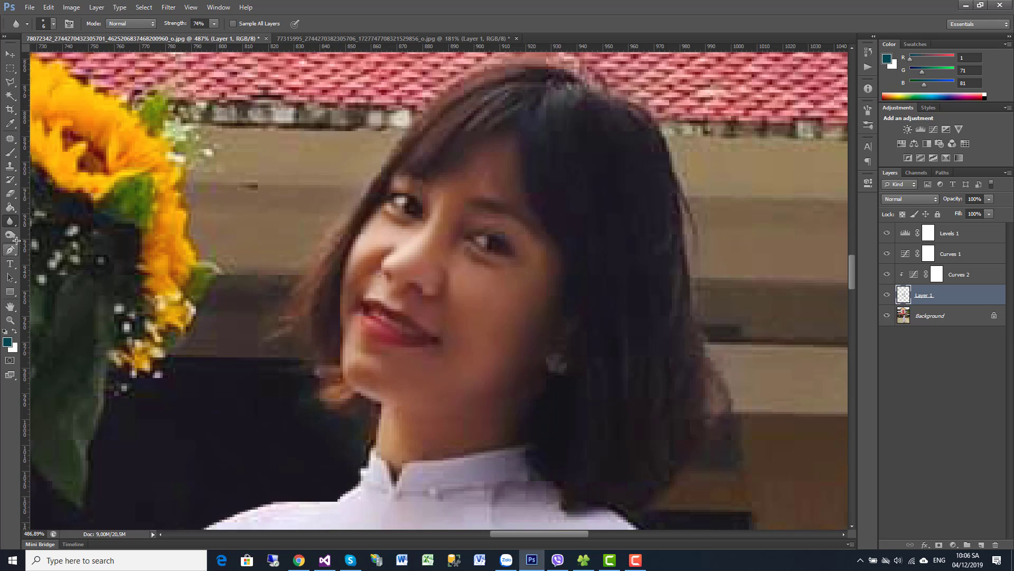
Lighten the facial skin with the Dodge Tool at Midtones, 25% exposure, 5 px.
{"action": "left_click_drag", "start_coordinate": [10, 235], "coordinate": [45, 244]}
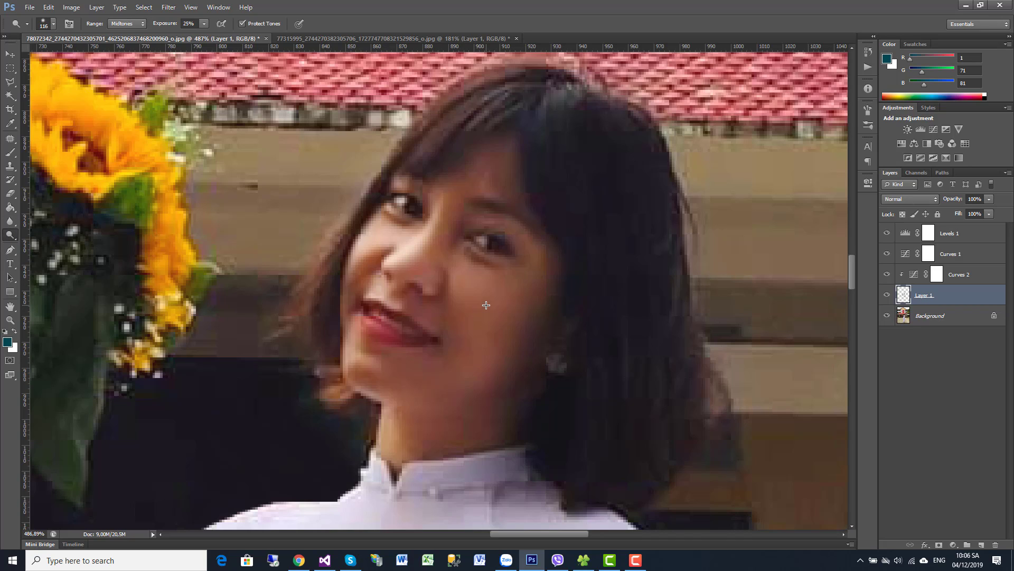
{"action": "right_click", "coordinate": [486, 310]}
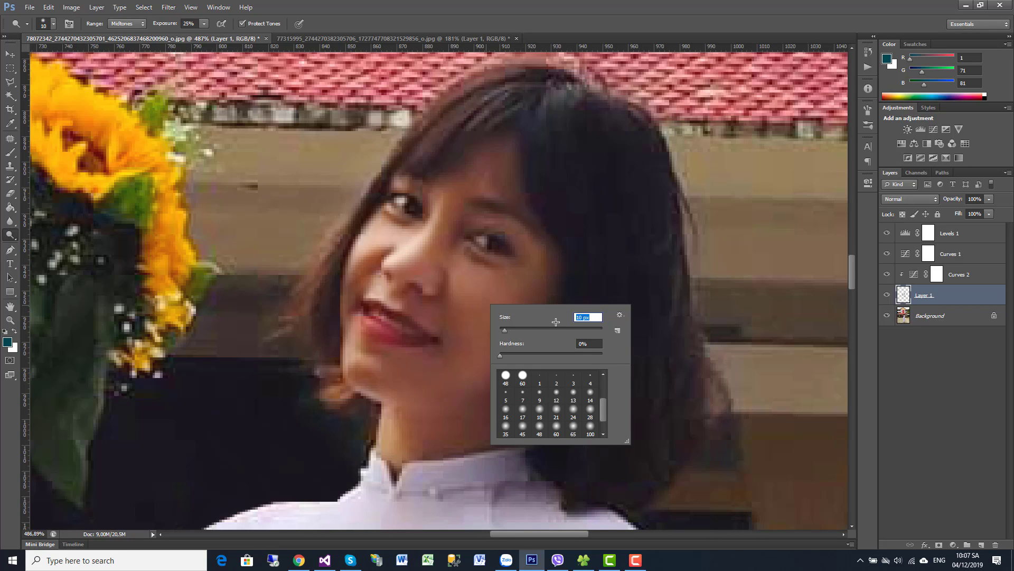
{"action": "type", "text": "5"}
{"action": "key", "text": "Return"}
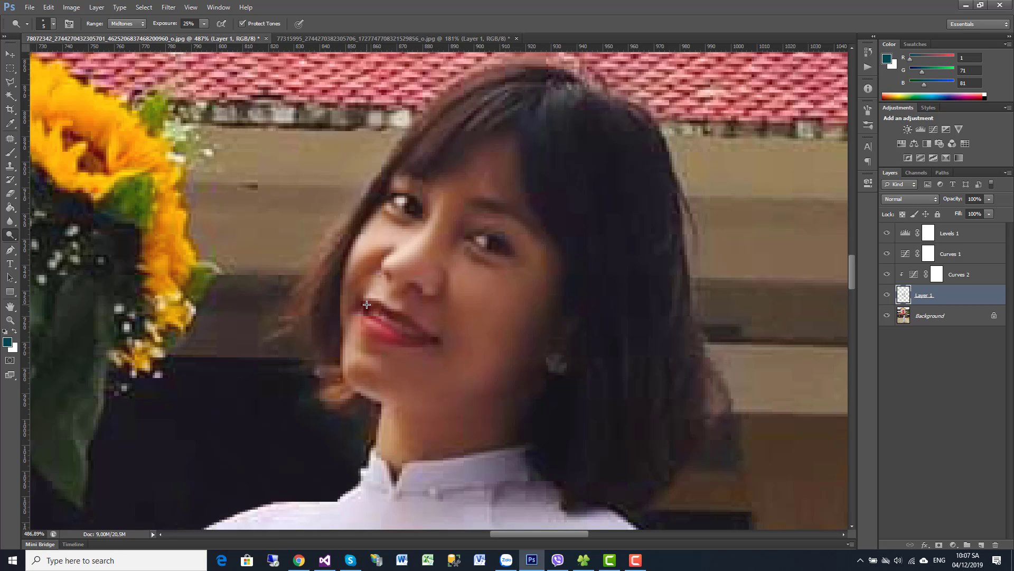
{"action": "scroll", "coordinate": [364, 304], "scroll_direction": "down", "scroll_amount": 2}
{"action": "scroll", "coordinate": [461, 337], "scroll_direction": "down", "scroll_amount": 3}
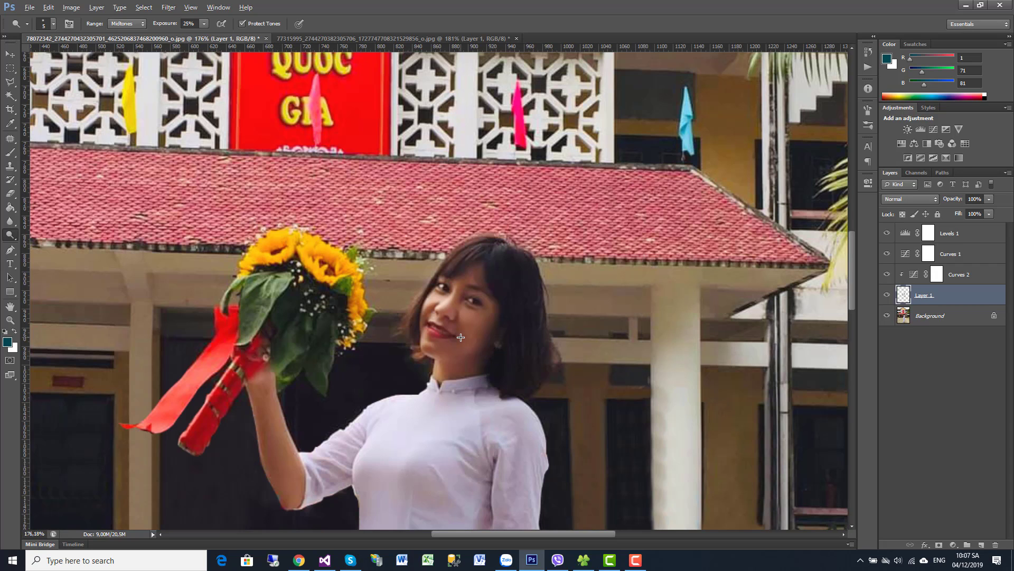
Scroll around the retouched photo and switch back to the Move tool.
{"action": "scroll", "coordinate": [461, 337], "scroll_direction": "down", "scroll_amount": 3}
{"action": "scroll", "coordinate": [431, 275], "scroll_direction": "up", "scroll_amount": 2}
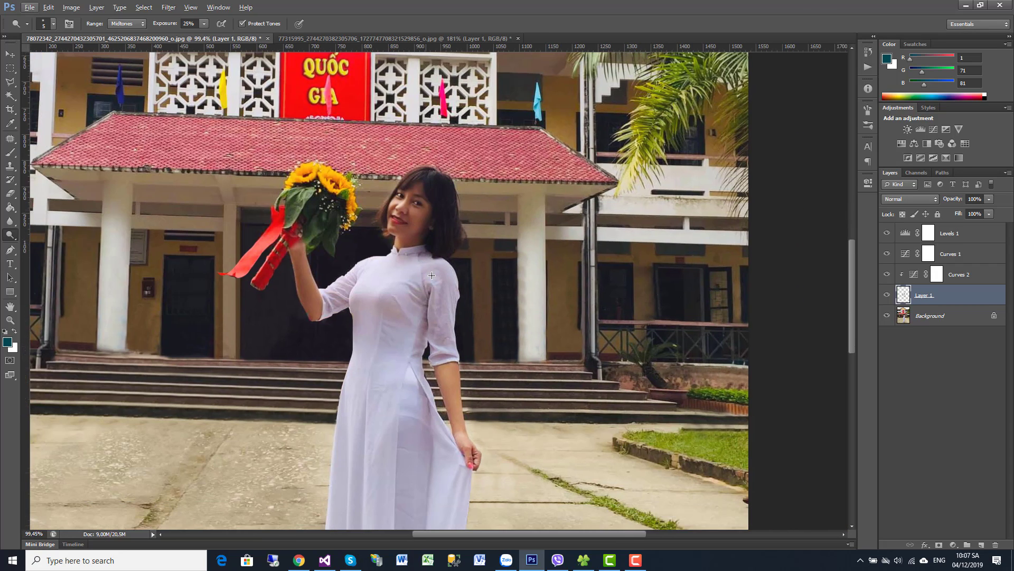
{"action": "scroll", "coordinate": [459, 342], "scroll_direction": "down", "scroll_amount": 1}
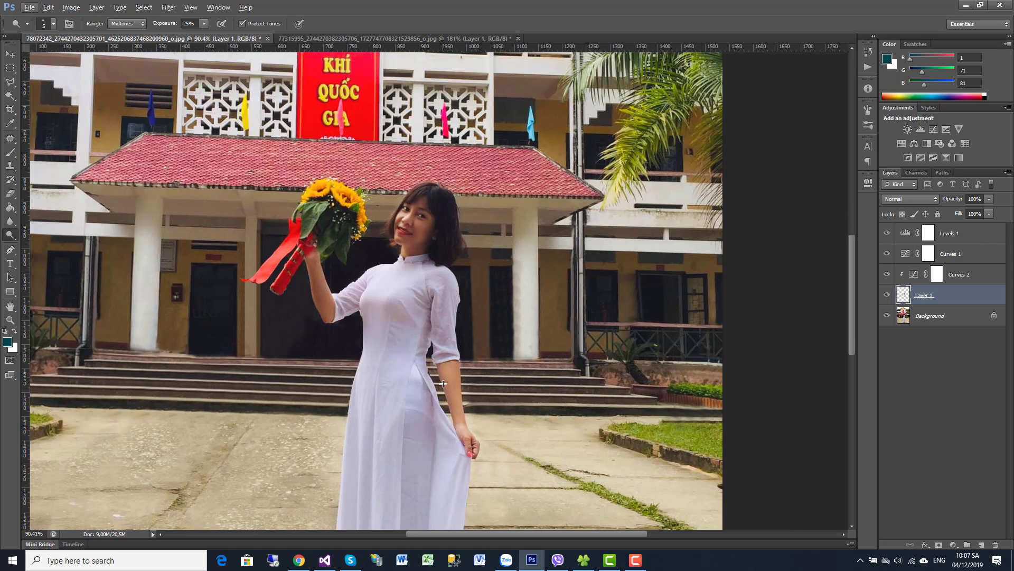
{"action": "scroll", "coordinate": [543, 336], "scroll_direction": "down", "scroll_amount": 2}
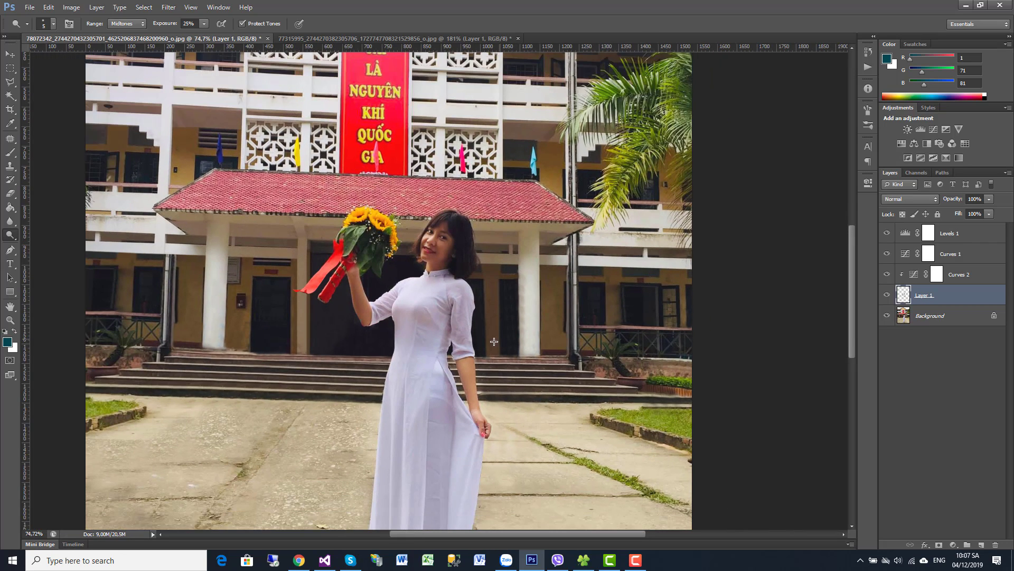
{"action": "scroll", "coordinate": [494, 341], "scroll_direction": "down", "scroll_amount": 1}
{"action": "scroll", "coordinate": [492, 341], "scroll_direction": "down", "scroll_amount": 1}
{"action": "scroll", "coordinate": [491, 342], "scroll_direction": "down", "scroll_amount": 1}
{"action": "scroll", "coordinate": [491, 341], "scroll_direction": "down", "scroll_amount": 1}
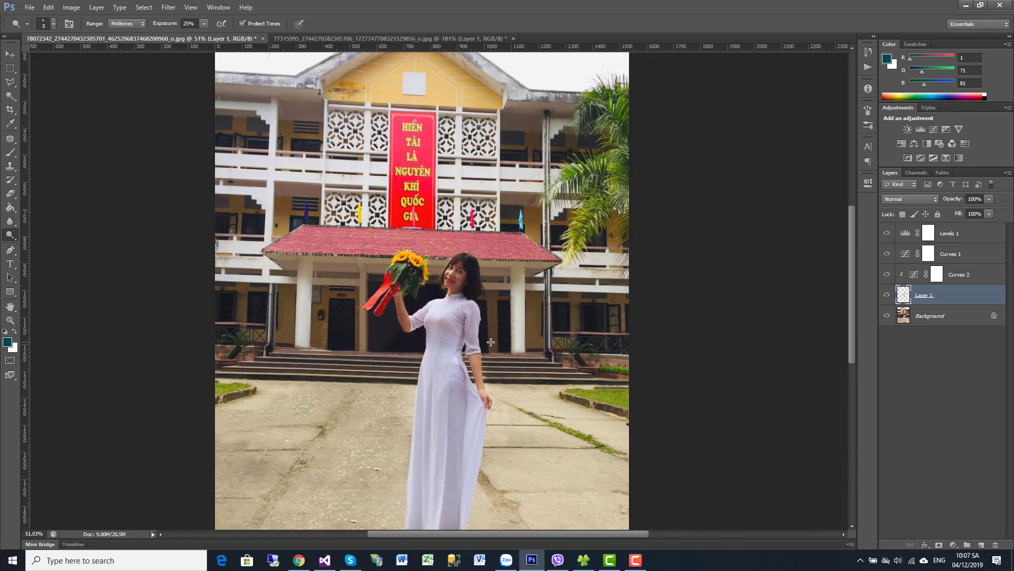
{"action": "scroll", "coordinate": [490, 342], "scroll_direction": "down", "scroll_amount": 1}
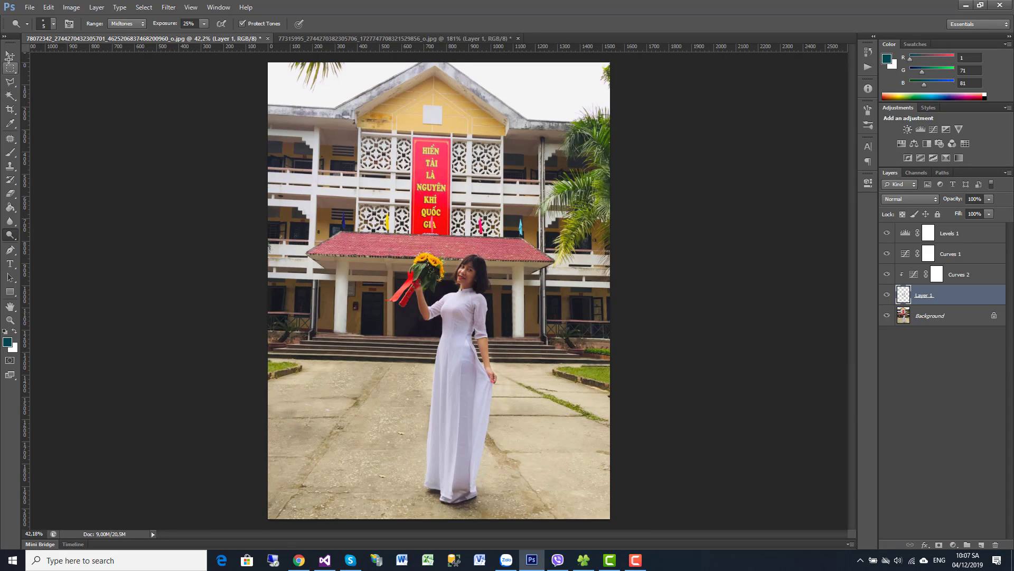
{"action": "left_click", "coordinate": [10, 54]}
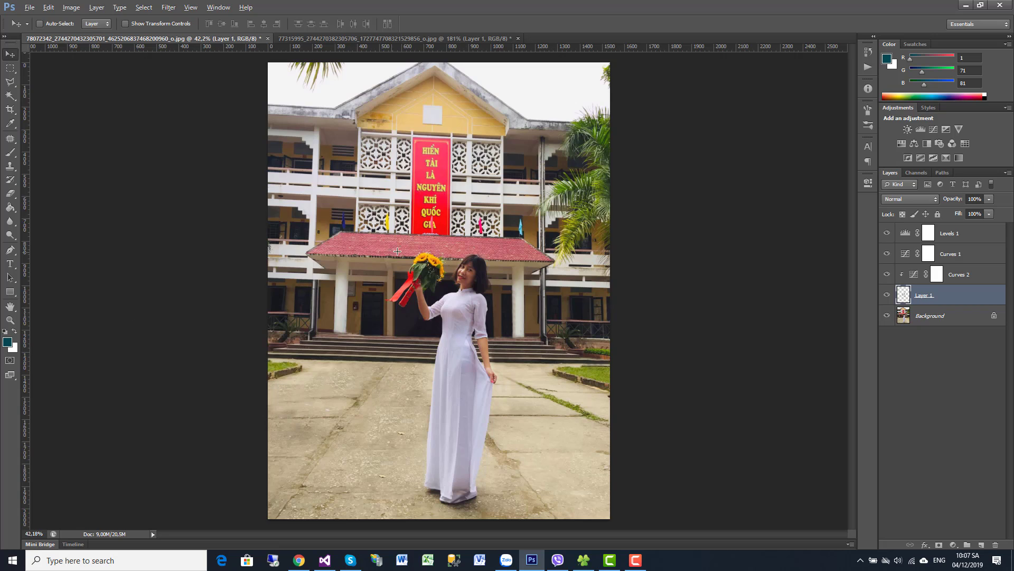
{"action": "scroll", "coordinate": [400, 251], "scroll_direction": "down", "scroll_amount": 1}
{"action": "scroll", "coordinate": [400, 251], "scroll_direction": "up", "scroll_amount": 1}
Save the photo as a PNG in Downloads, accepting the default PNG options.
{"action": "key", "text": "alt"}
{"action": "left_click", "coordinate": [29, 7]}
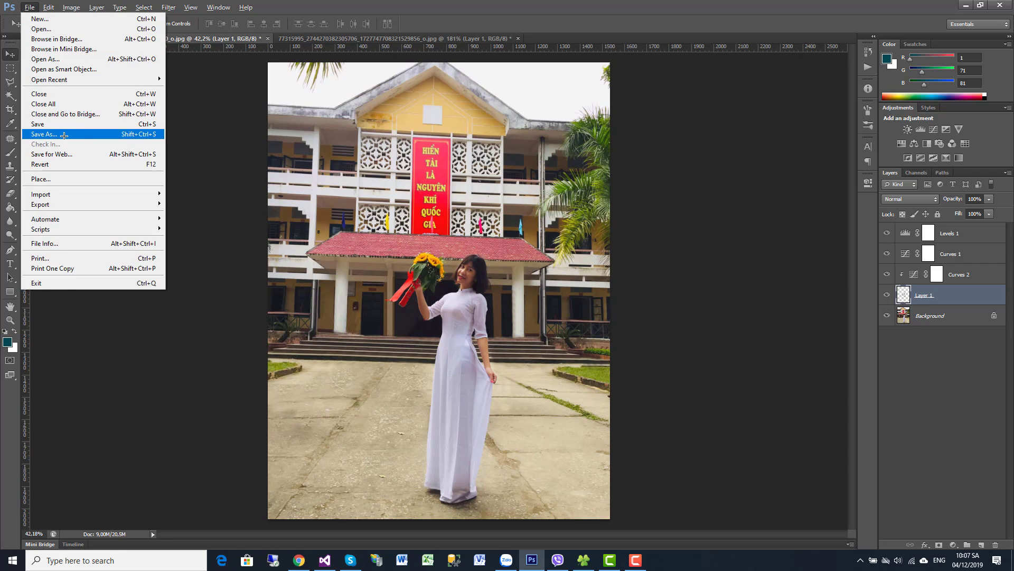
{"action": "left_click", "coordinate": [62, 134]}
{"action": "left_click", "coordinate": [546, 305]}
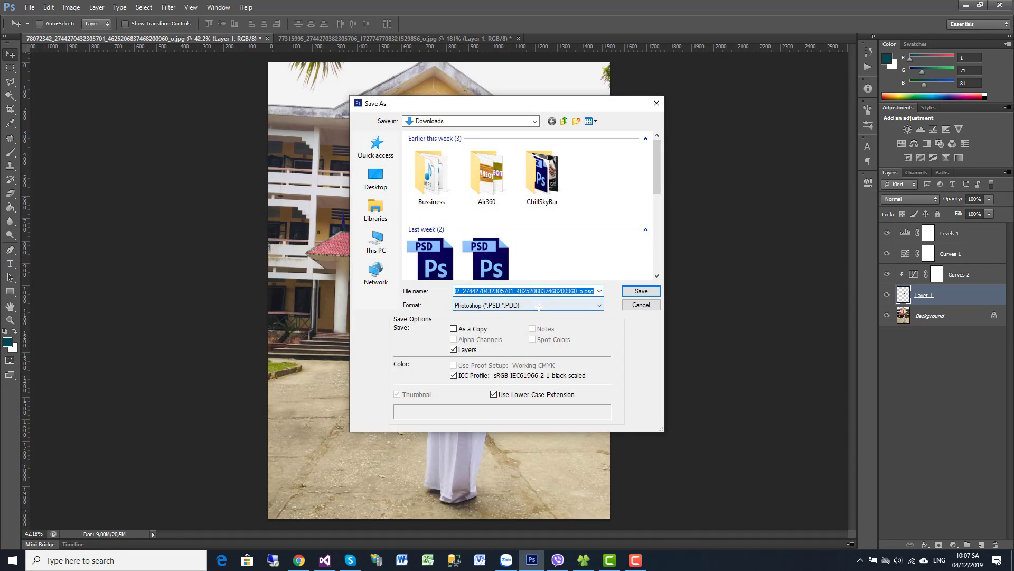
{"action": "left_click", "coordinate": [501, 417]}
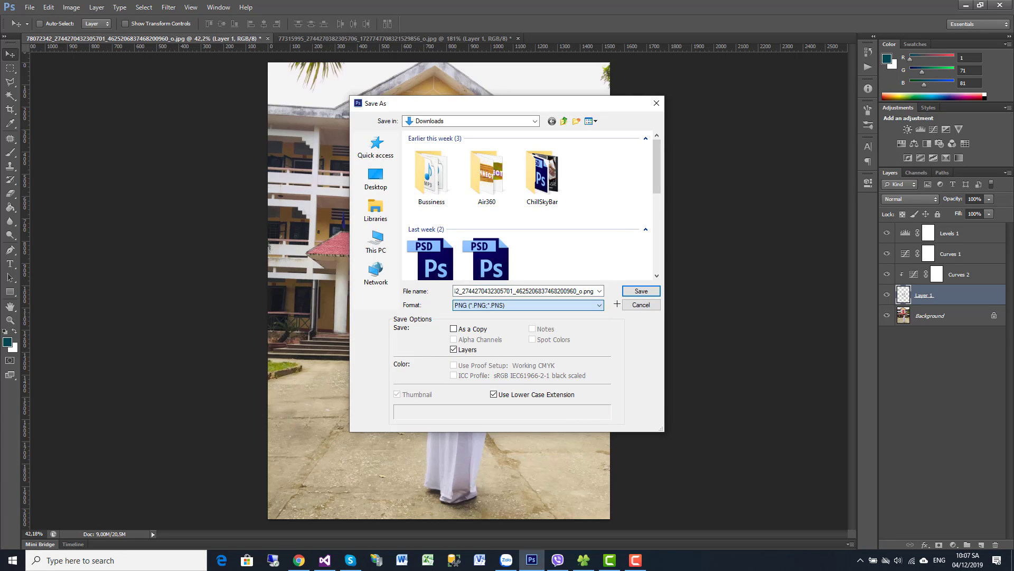
{"action": "left_click", "coordinate": [632, 292]}
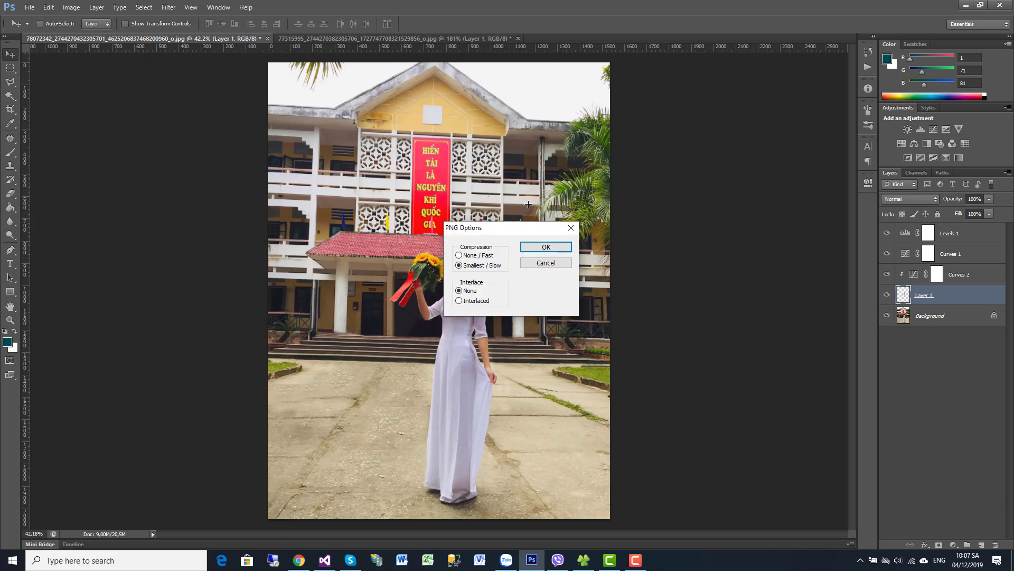
{"action": "left_click", "coordinate": [739, 169]}
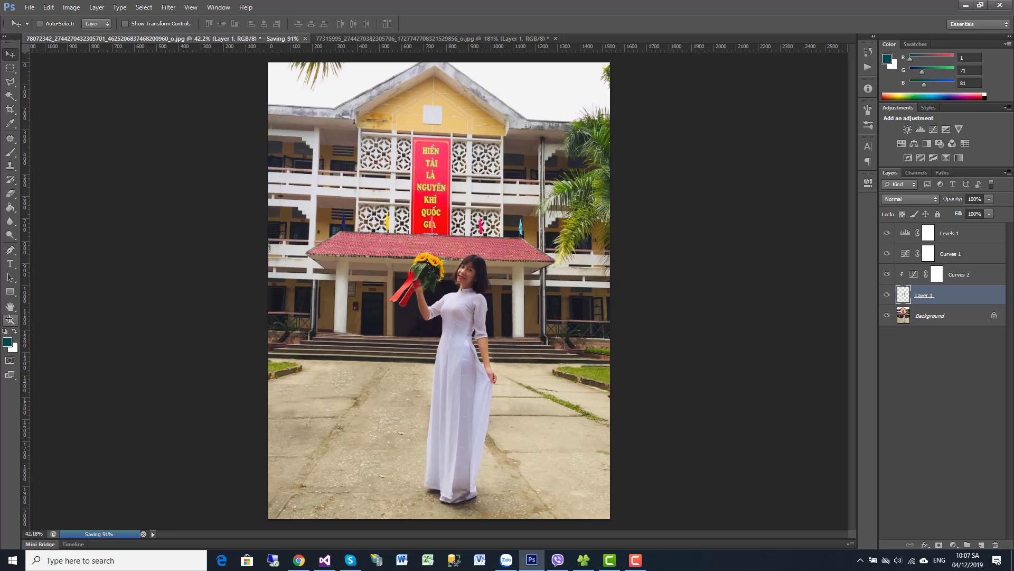
Compare the original snapshot with the final Dodge Tool state twice, ending on the retouched version.
{"action": "left_click", "coordinate": [868, 51]}
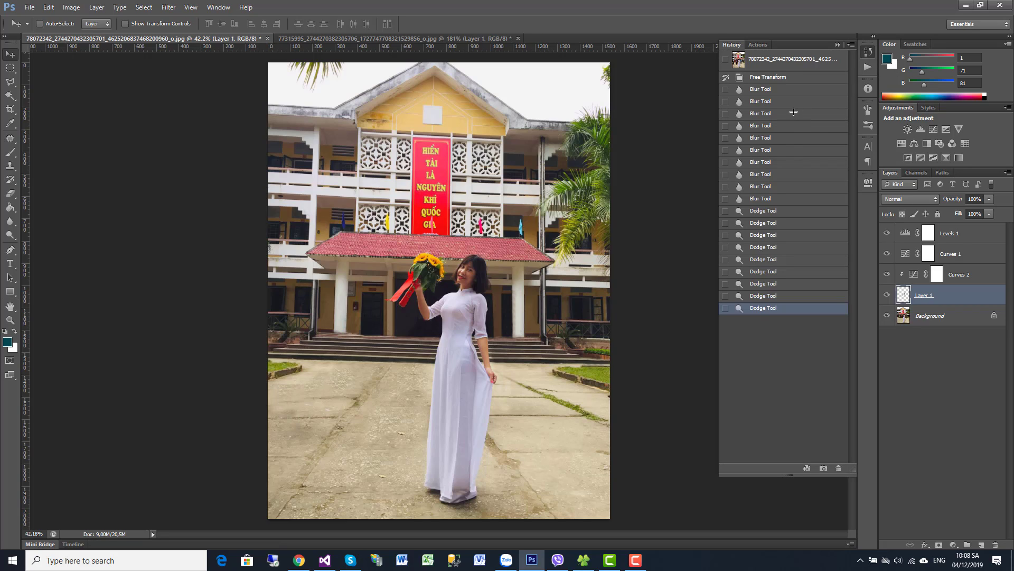
{"action": "left_click", "coordinate": [868, 52]}
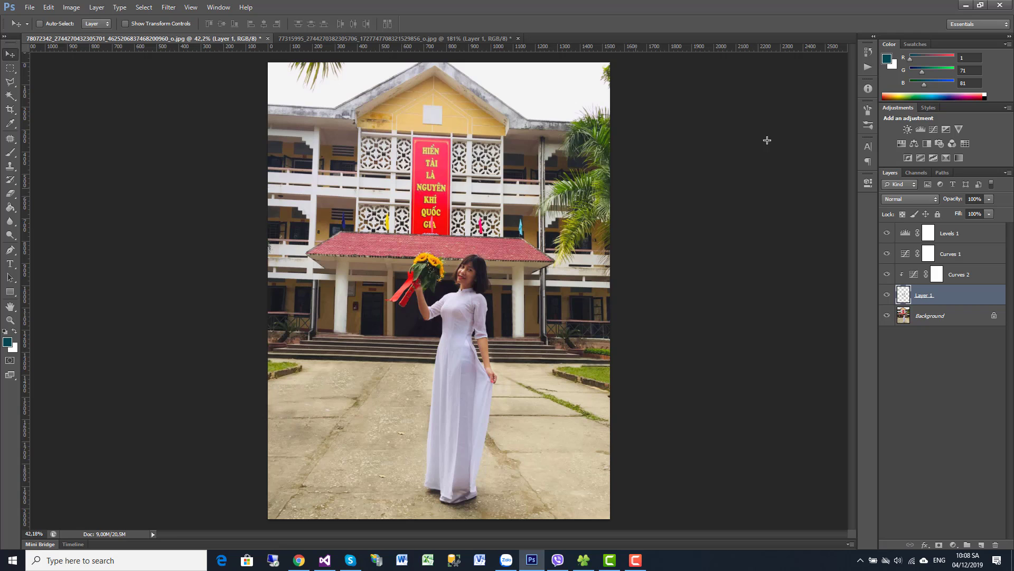
{"action": "left_click", "coordinate": [868, 51]}
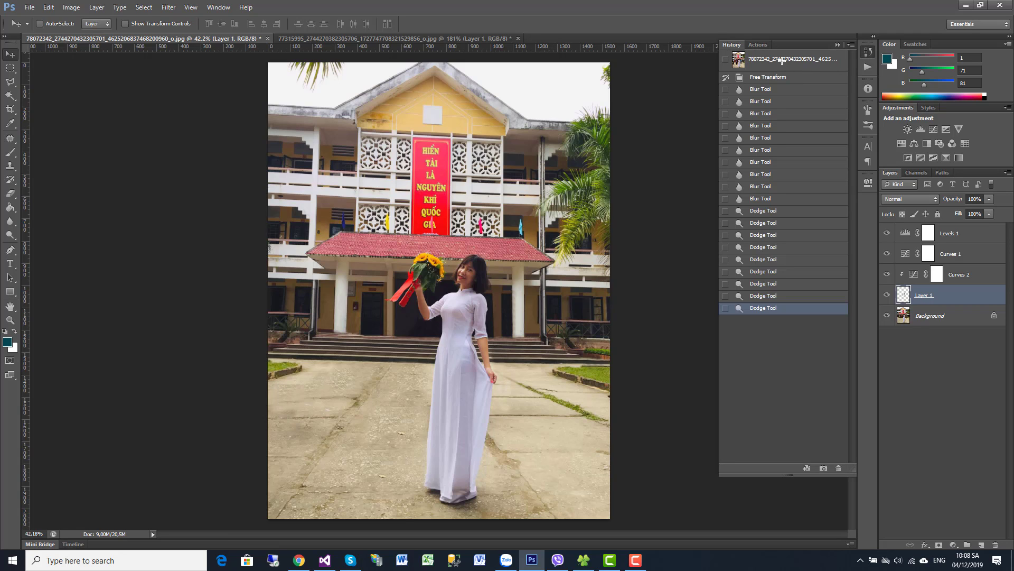
{"action": "left_click", "coordinate": [782, 60]}
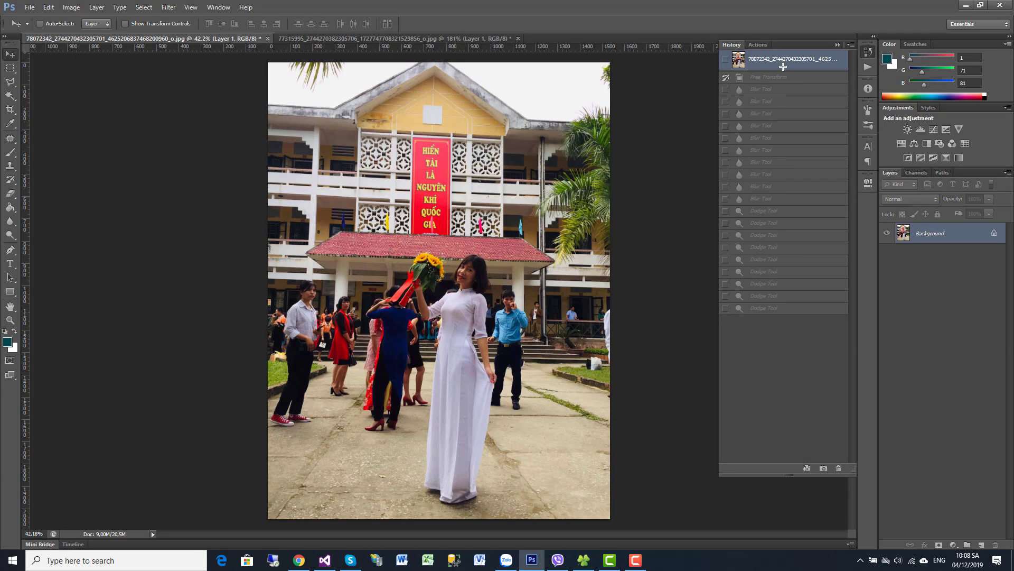
{"action": "left_click", "coordinate": [765, 309]}
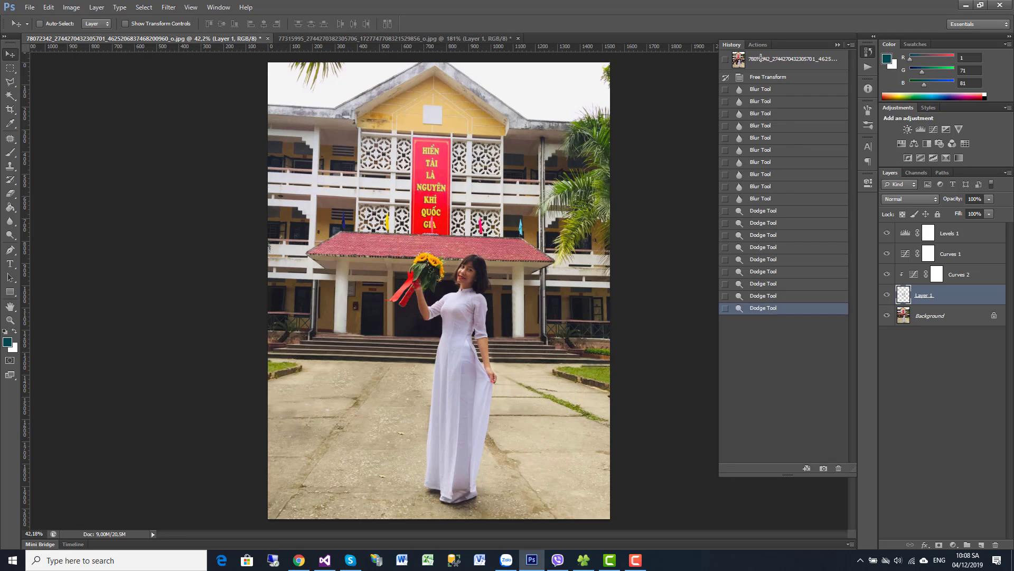
{"action": "left_click", "coordinate": [761, 57]}
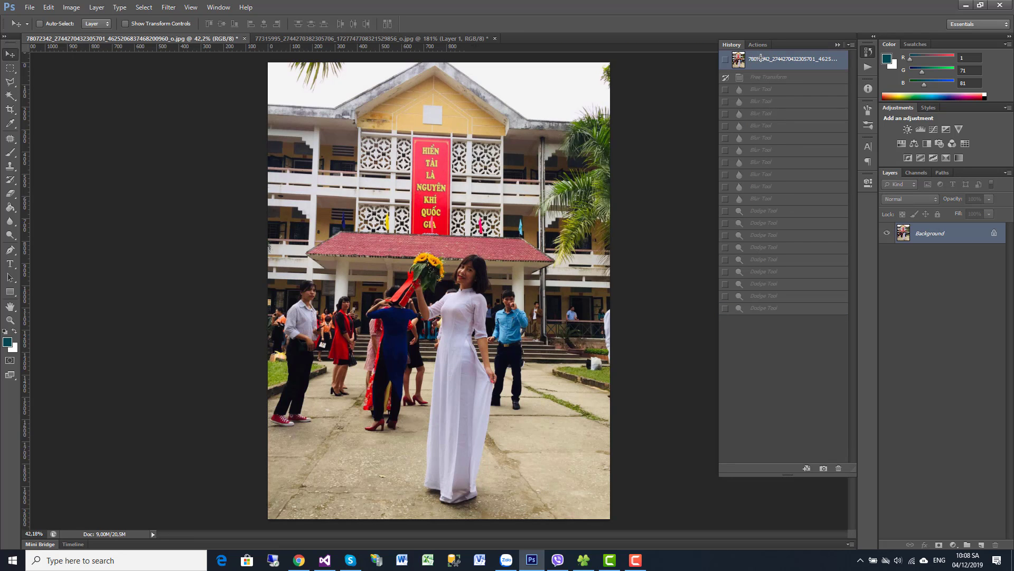
{"action": "left_click", "coordinate": [775, 309]}
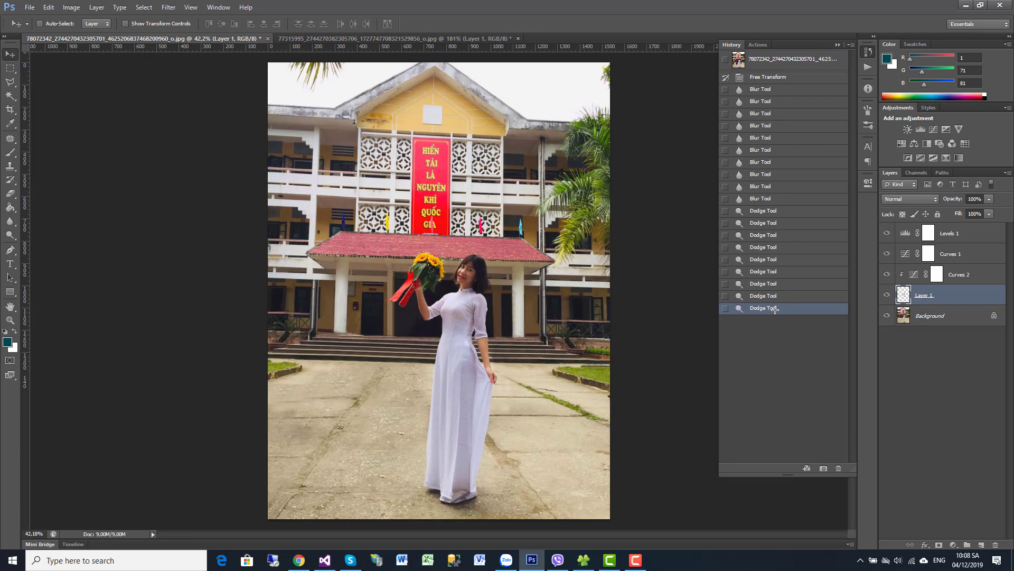